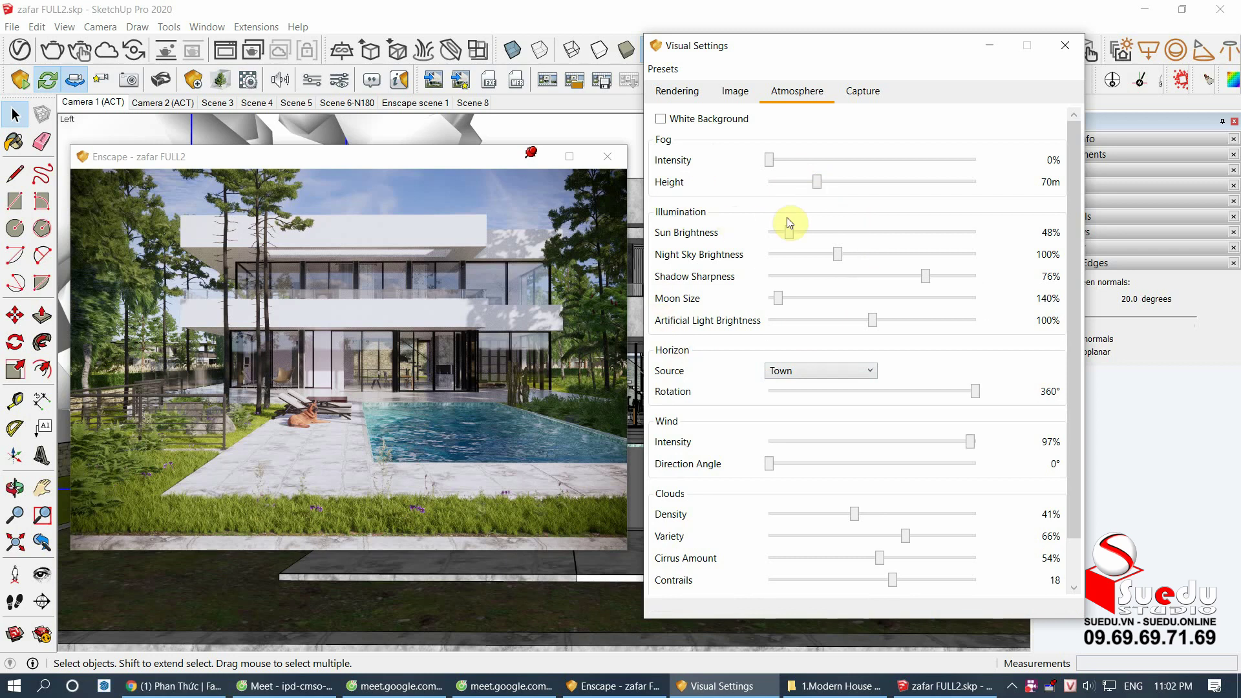
Step: Toggle the plain white background on and off, ending with the blue sky restored
left_click(909, 123)
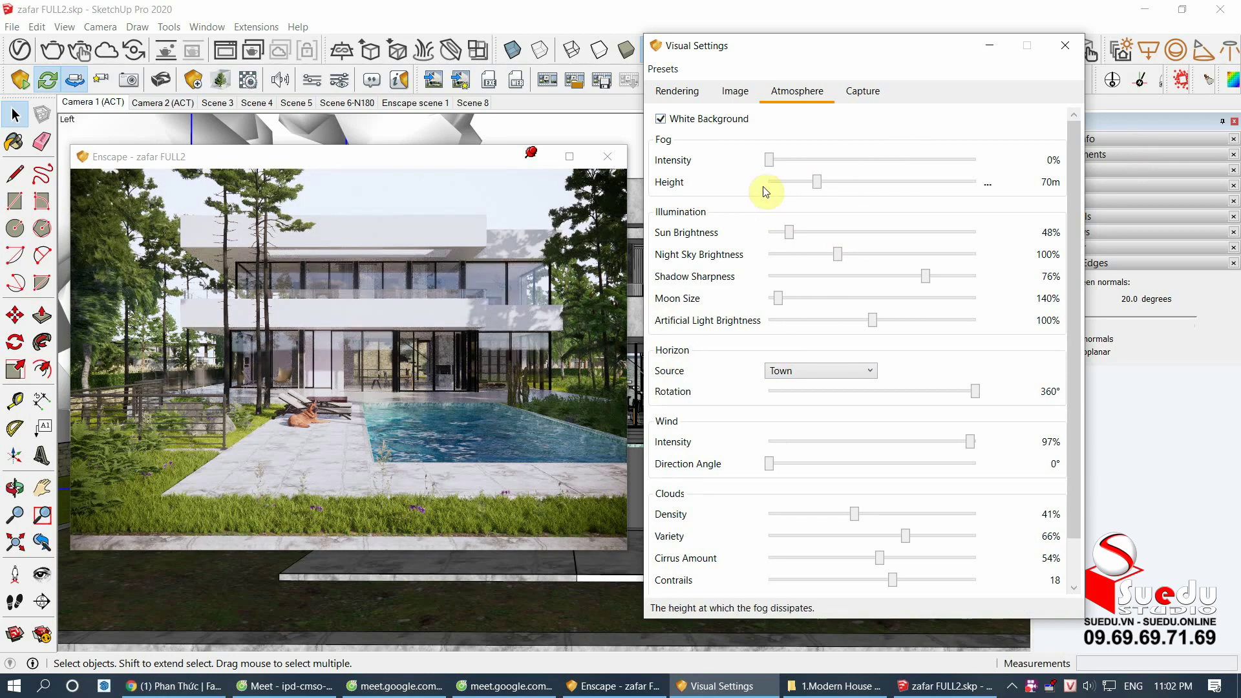
left_click(740, 120)
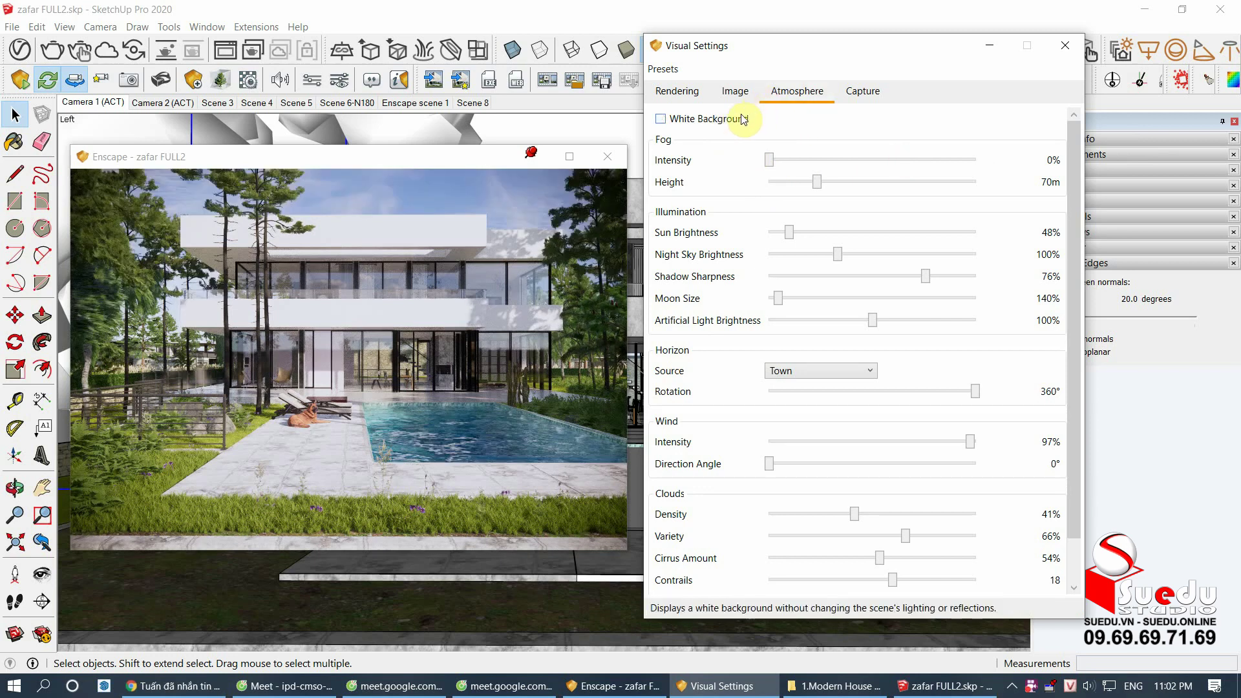
scroll(1074, 201, "down", 1)
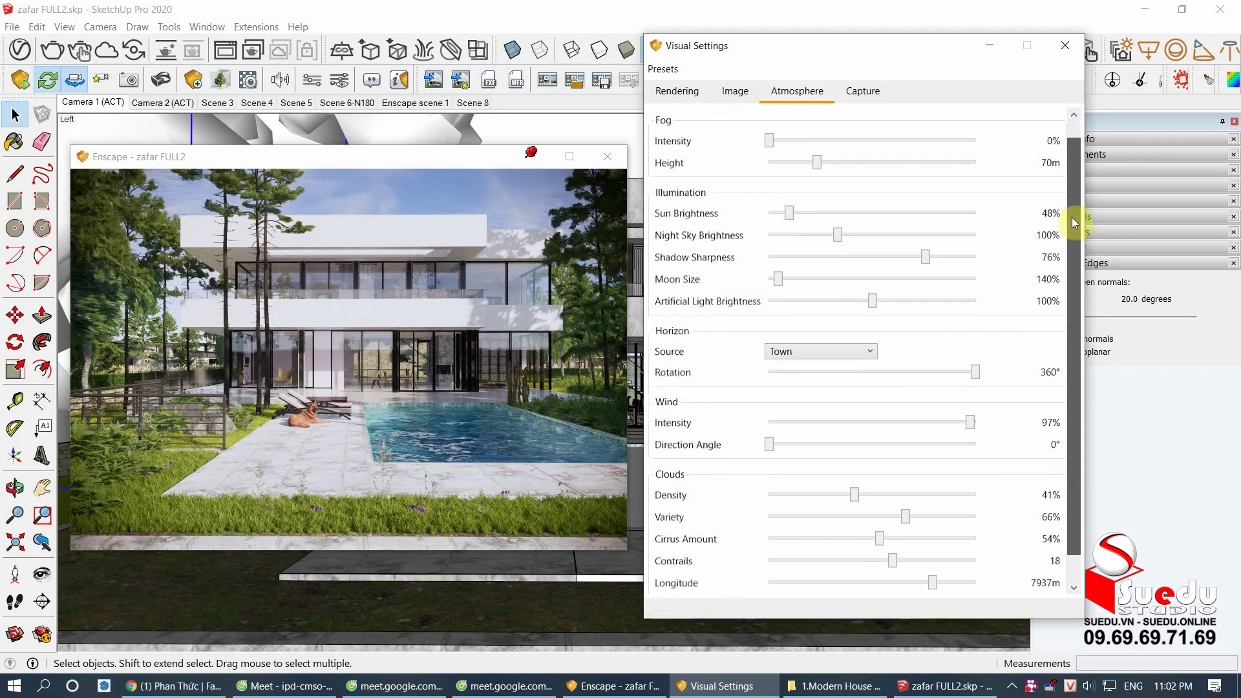
scroll(743, 166, "up", 1)
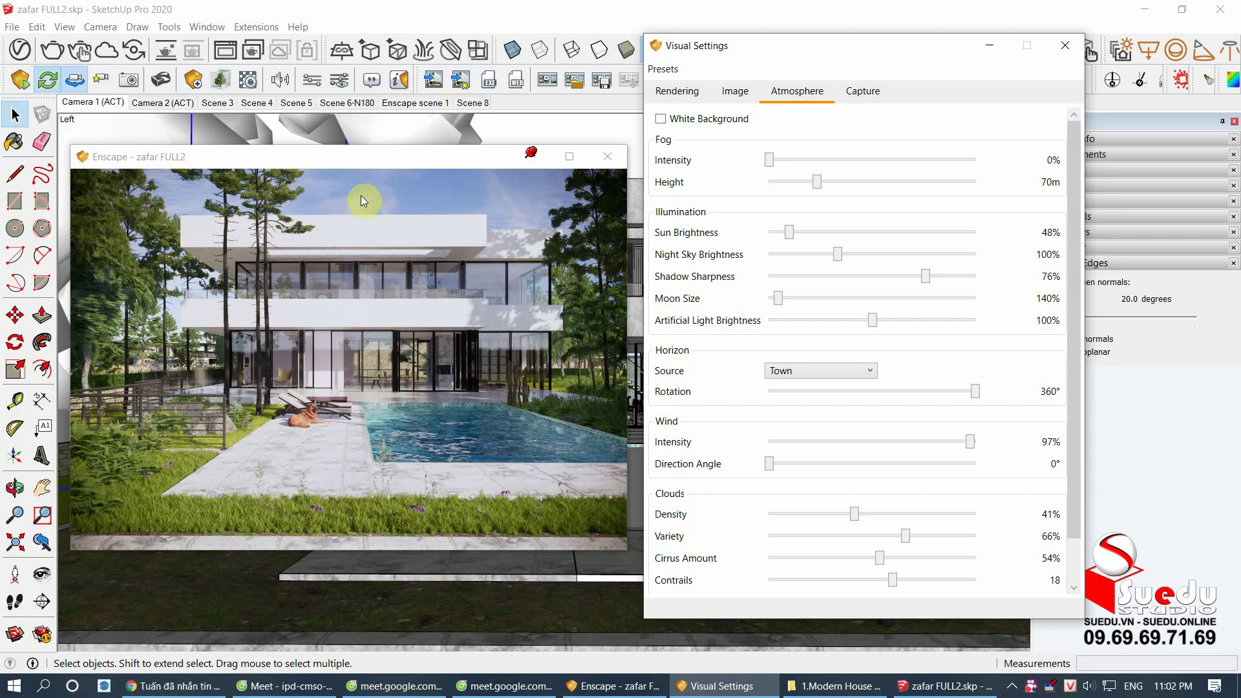
left_click(666, 118)
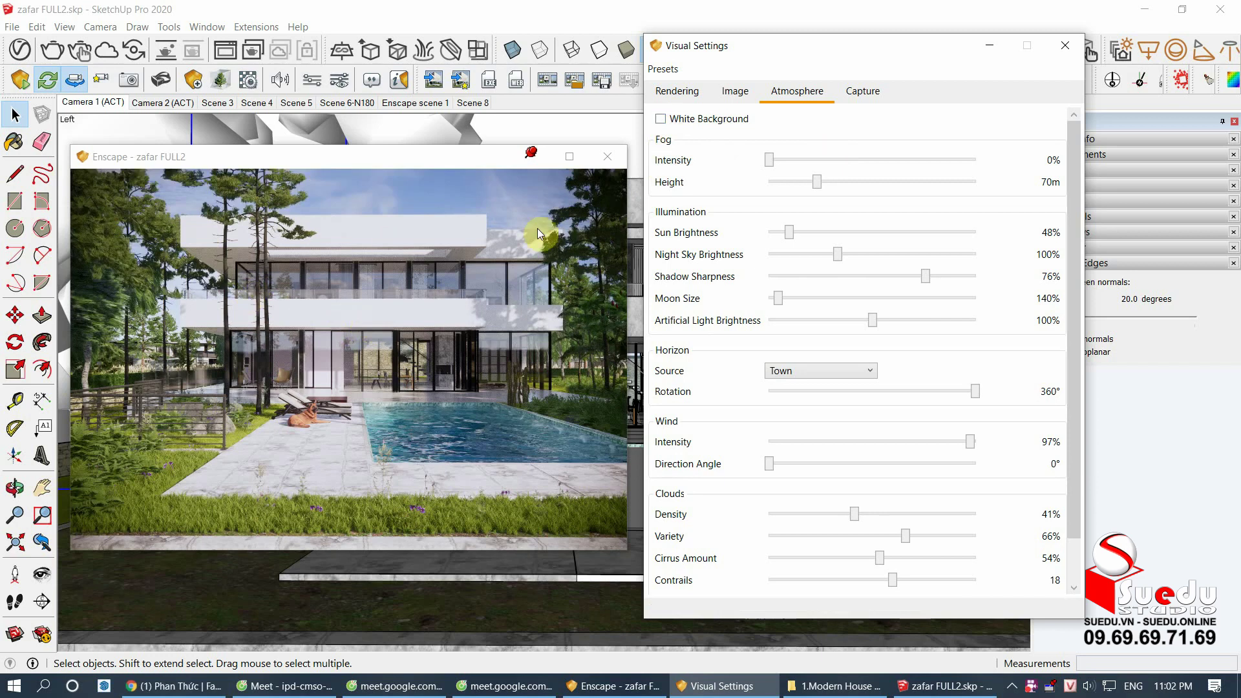
left_click(661, 119)
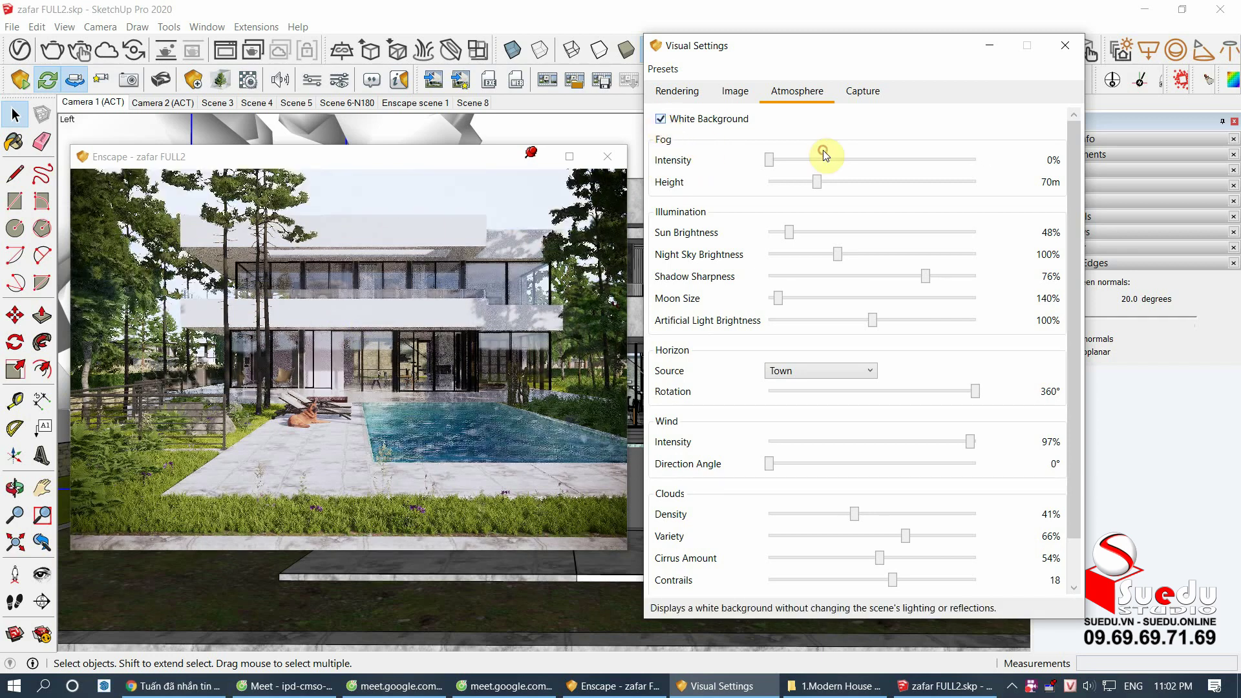
left_click(660, 119)
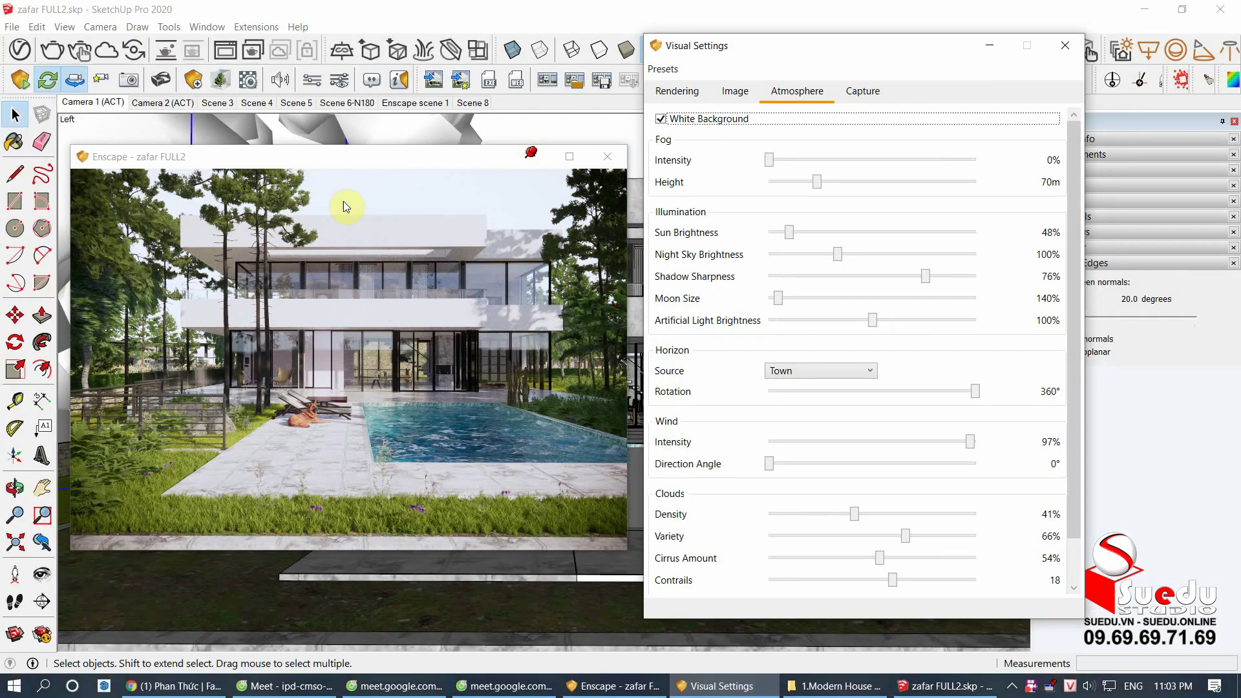
left_click_drag(332, 160, 336, 153)
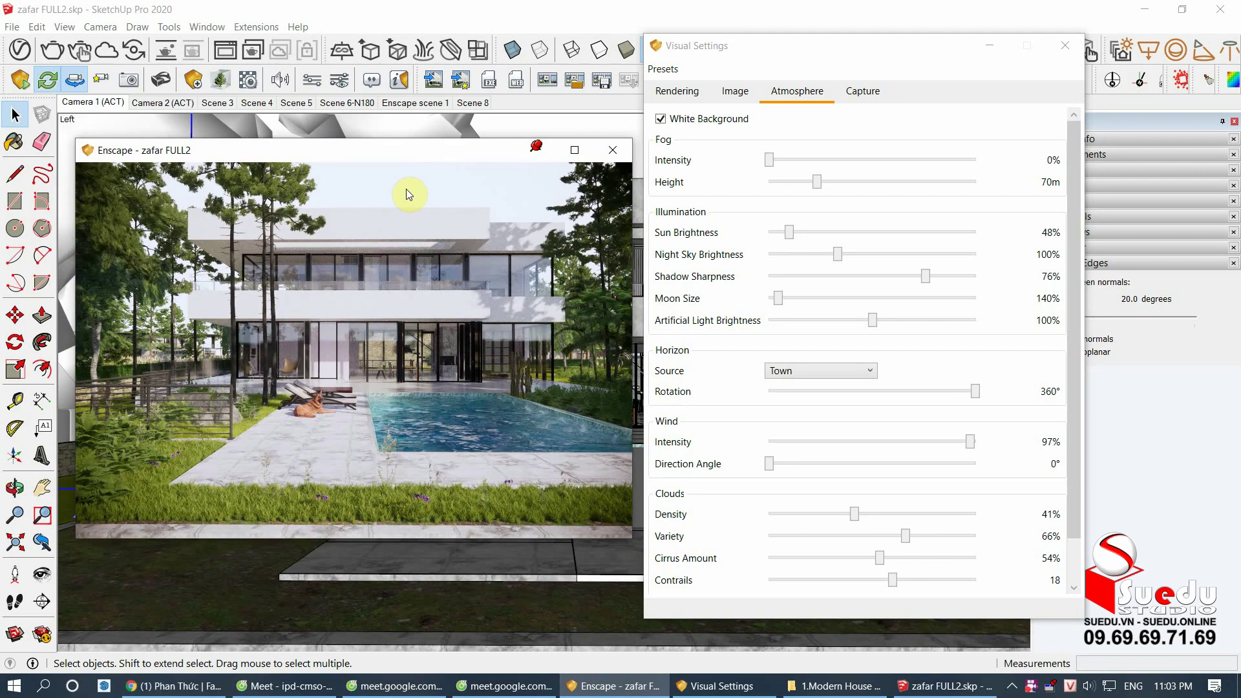
left_click(660, 119)
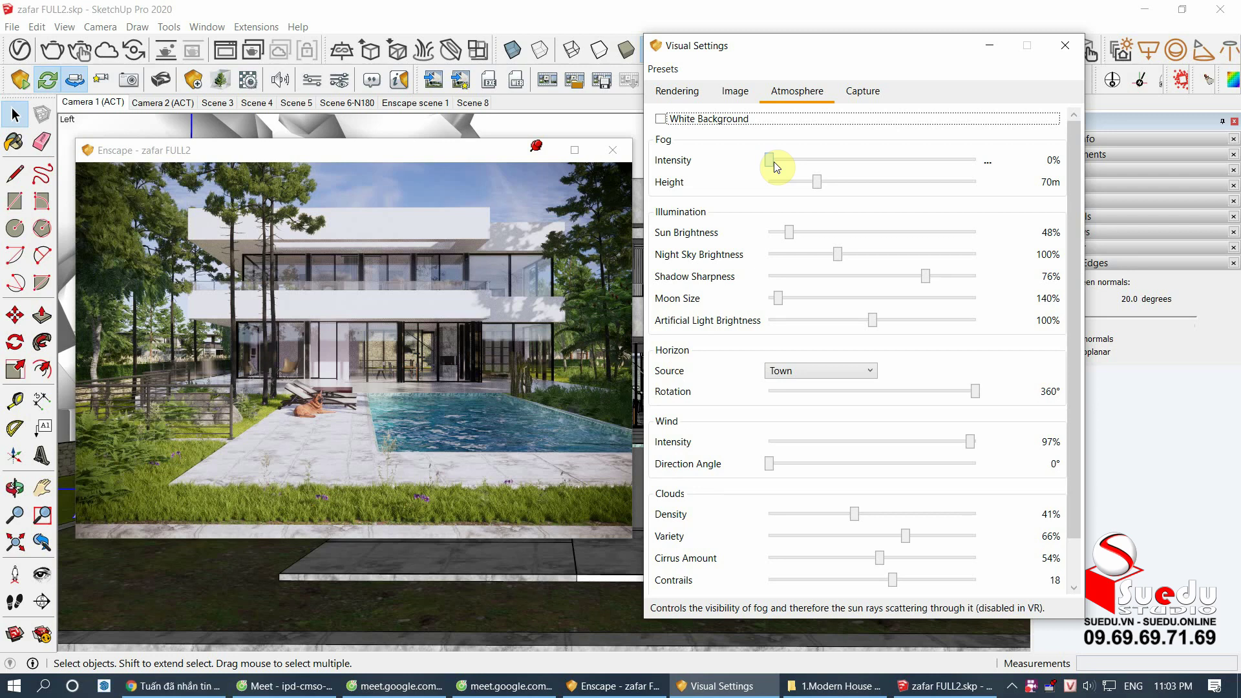
Step: Add fog and tune it to 37% intensity with a 115m fog height
mouse_move(774, 162)
left_mouse_down()
mouse_move(970, 164)
mouse_move(953, 161)
left_mouse_up()
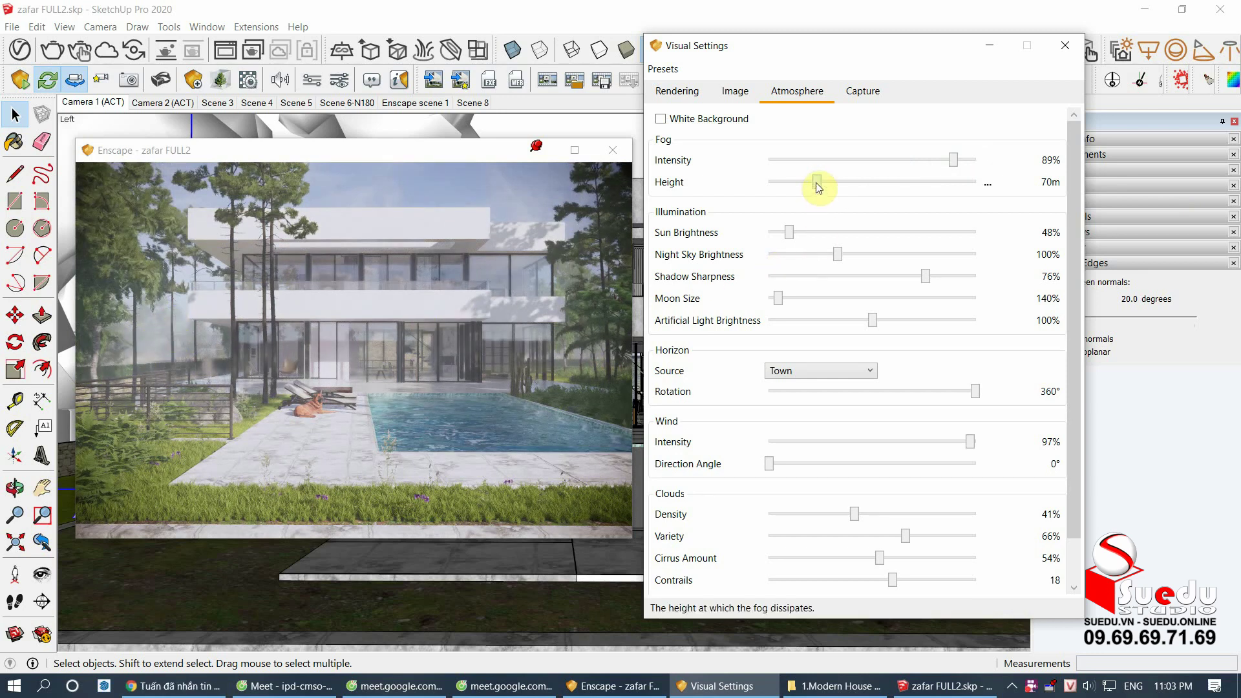
mouse_move(817, 181)
left_mouse_down()
mouse_move(778, 192)
mouse_move(1047, 183)
mouse_move(805, 188)
mouse_move(961, 166)
mouse_move(803, 189)
mouse_move(867, 188)
left_mouse_up()
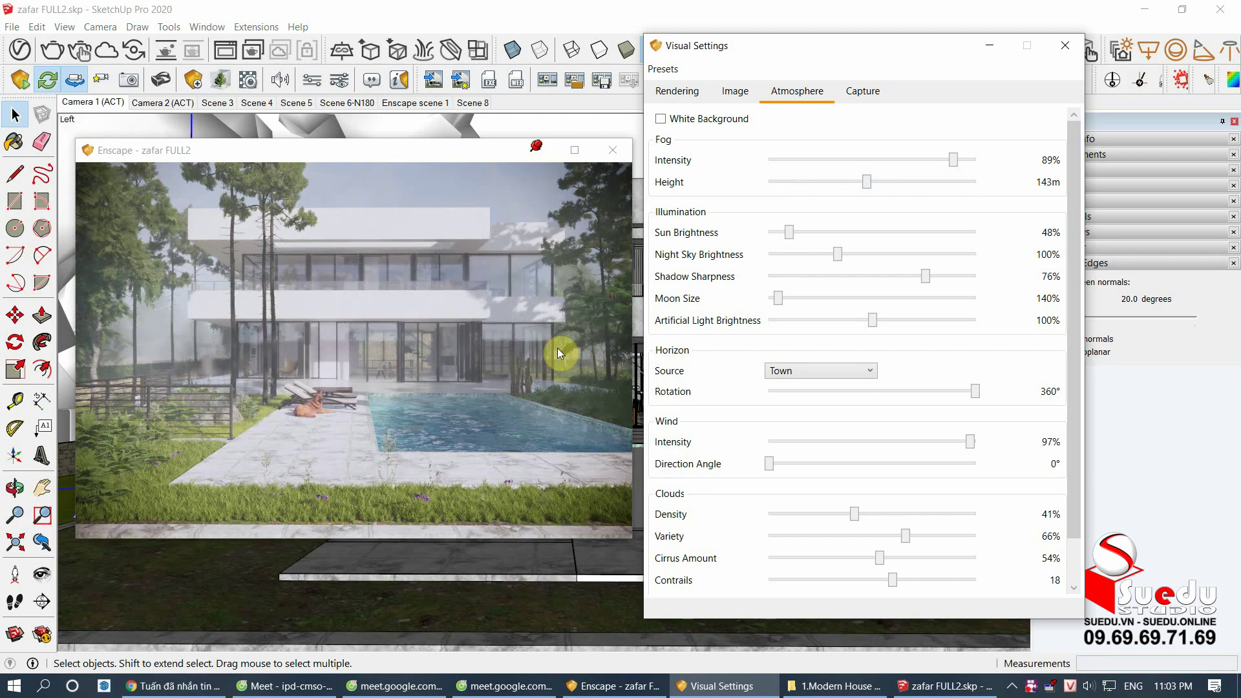
left_click_drag(526, 340, 480, 329)
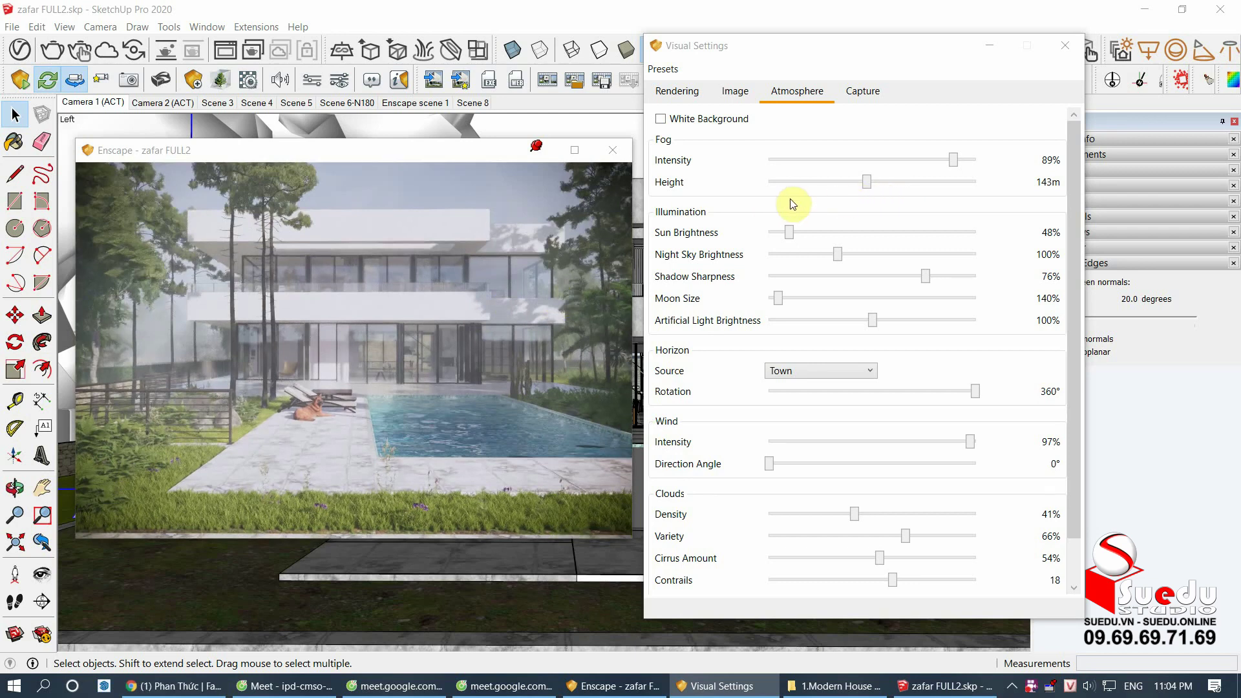
left_click_drag(867, 182, 848, 182)
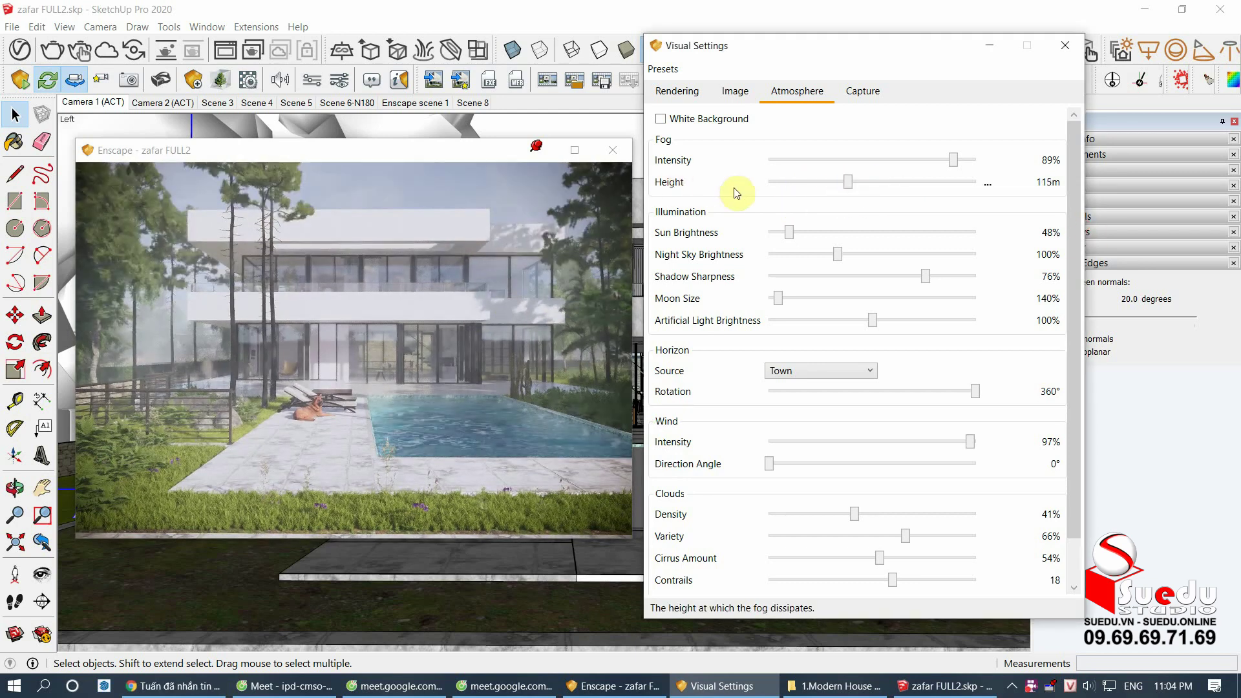
mouse_move(952, 160)
left_mouse_down()
mouse_move(779, 162)
mouse_move(941, 169)
mouse_move(846, 163)
left_mouse_up()
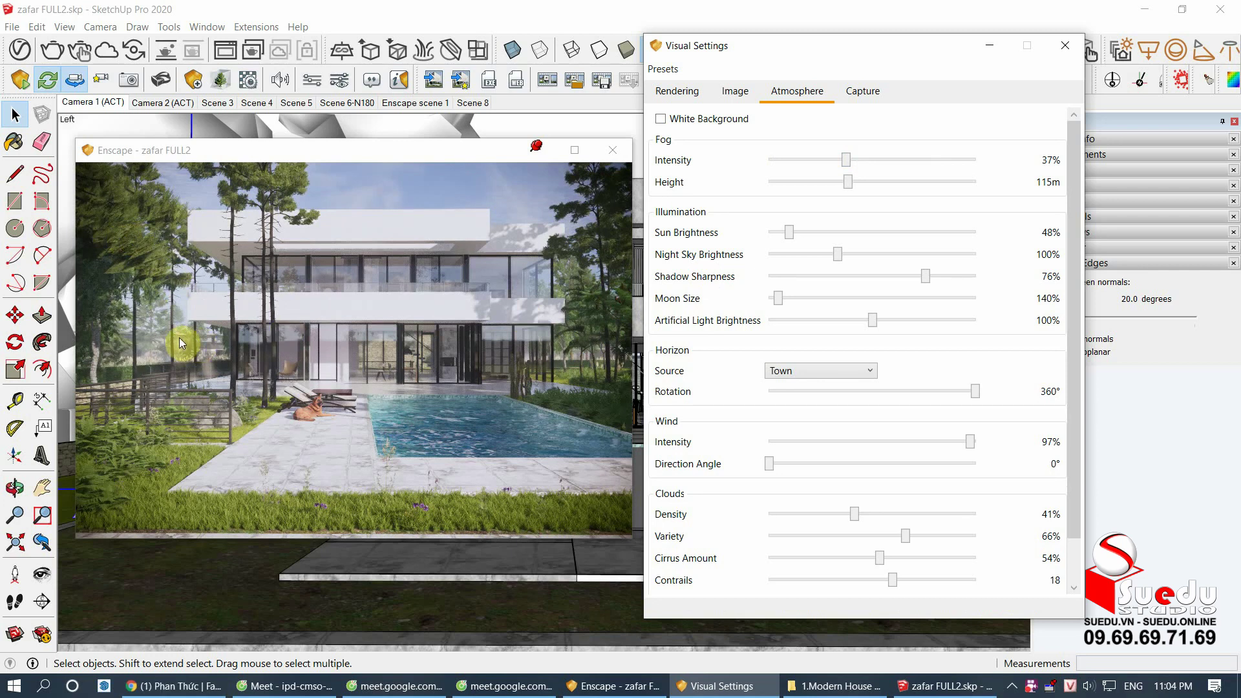
Step: Try several fog intensity and height values, ending at 32% intensity and 17m height
left_click_drag(847, 182, 801, 186)
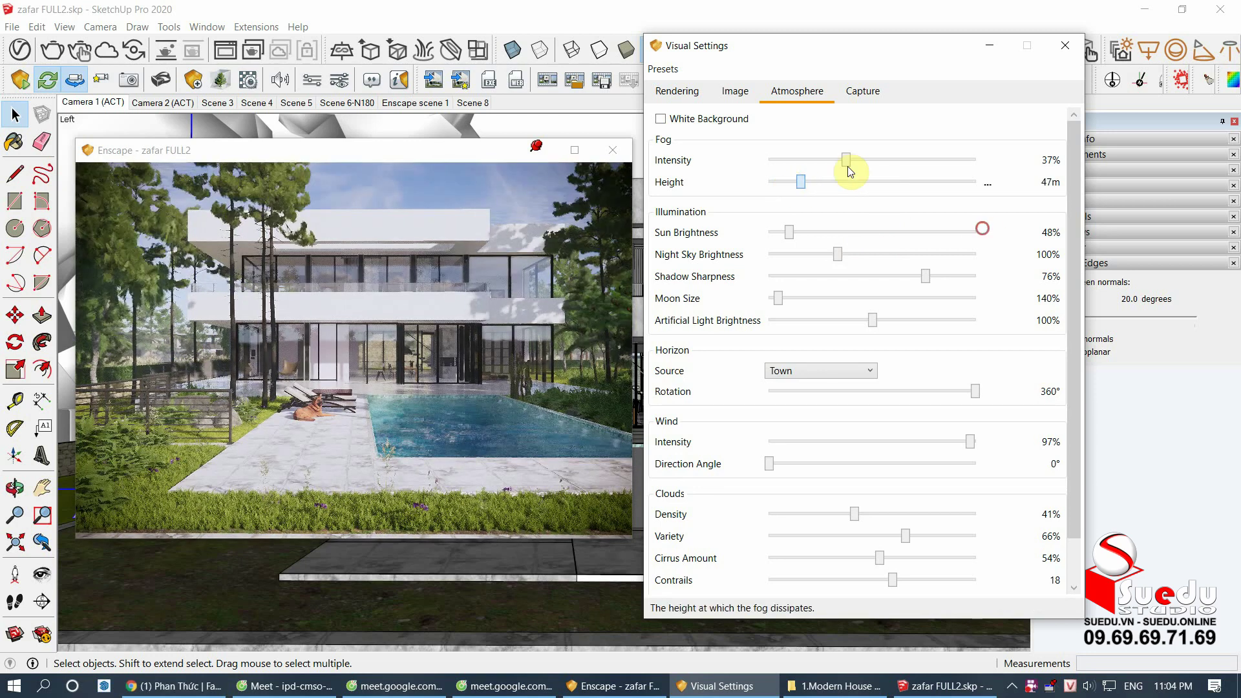
left_click_drag(801, 184, 879, 160)
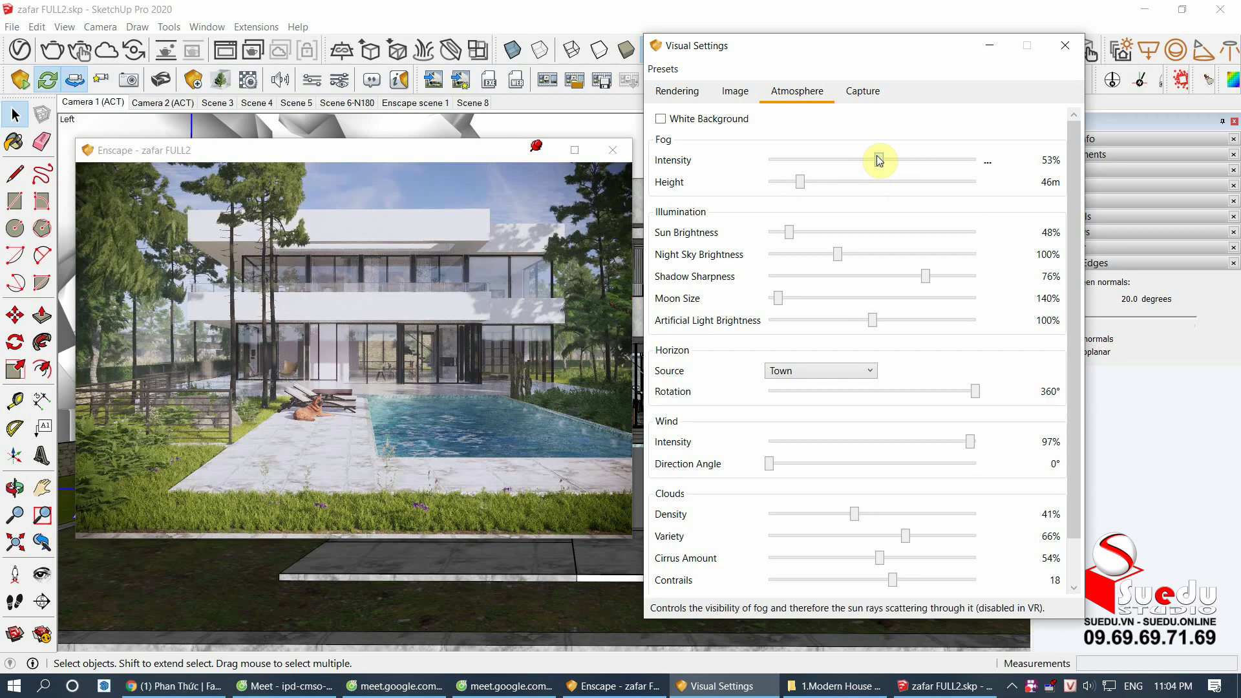
left_click_drag(878, 159, 880, 159)
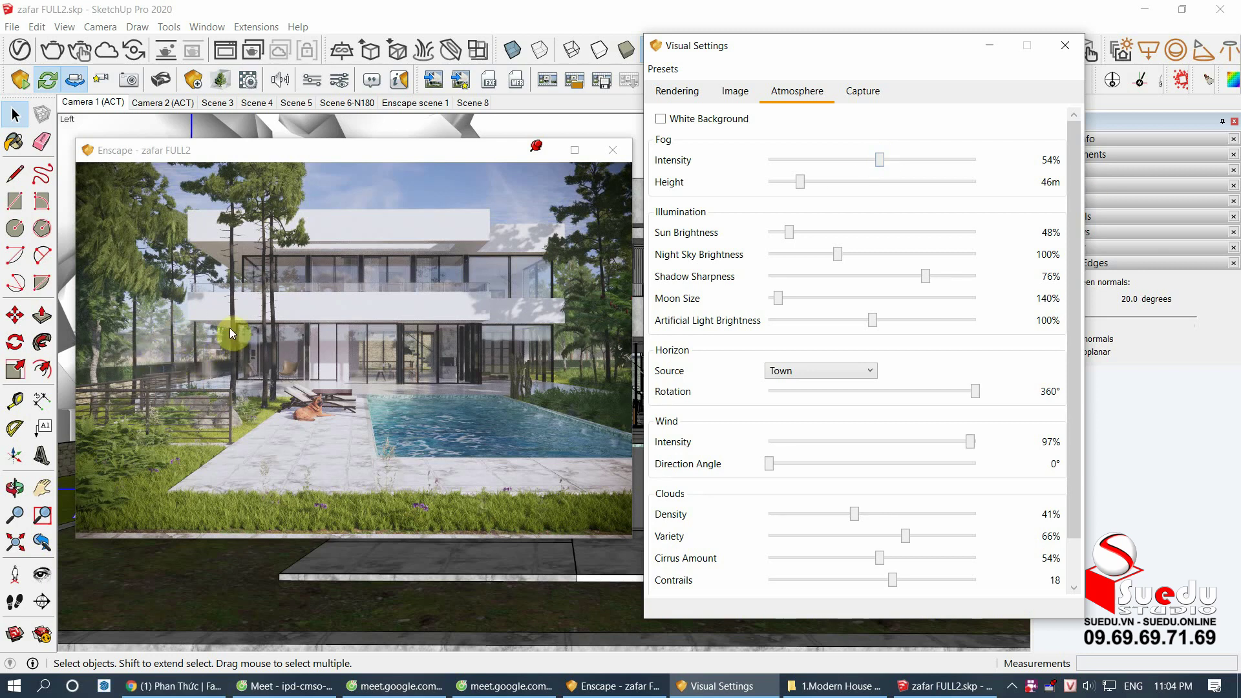
mouse_move(695, 277)
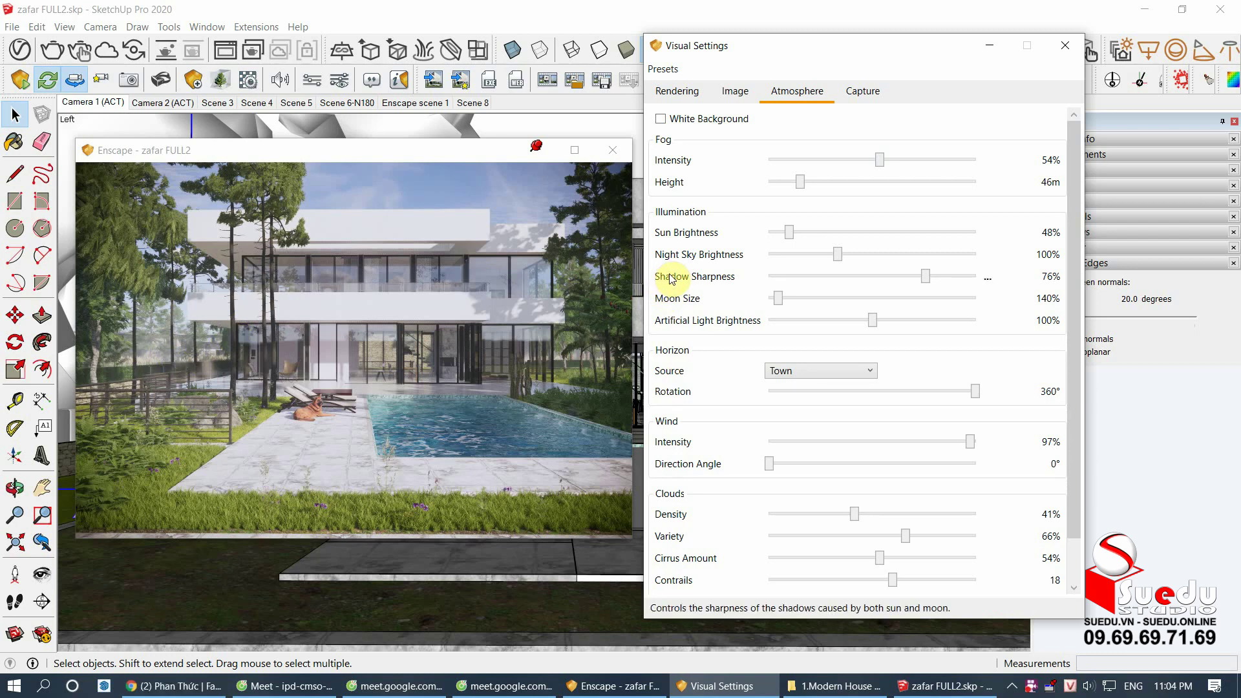
left_click_drag(805, 183, 813, 184)
left_click_drag(887, 160, 904, 160)
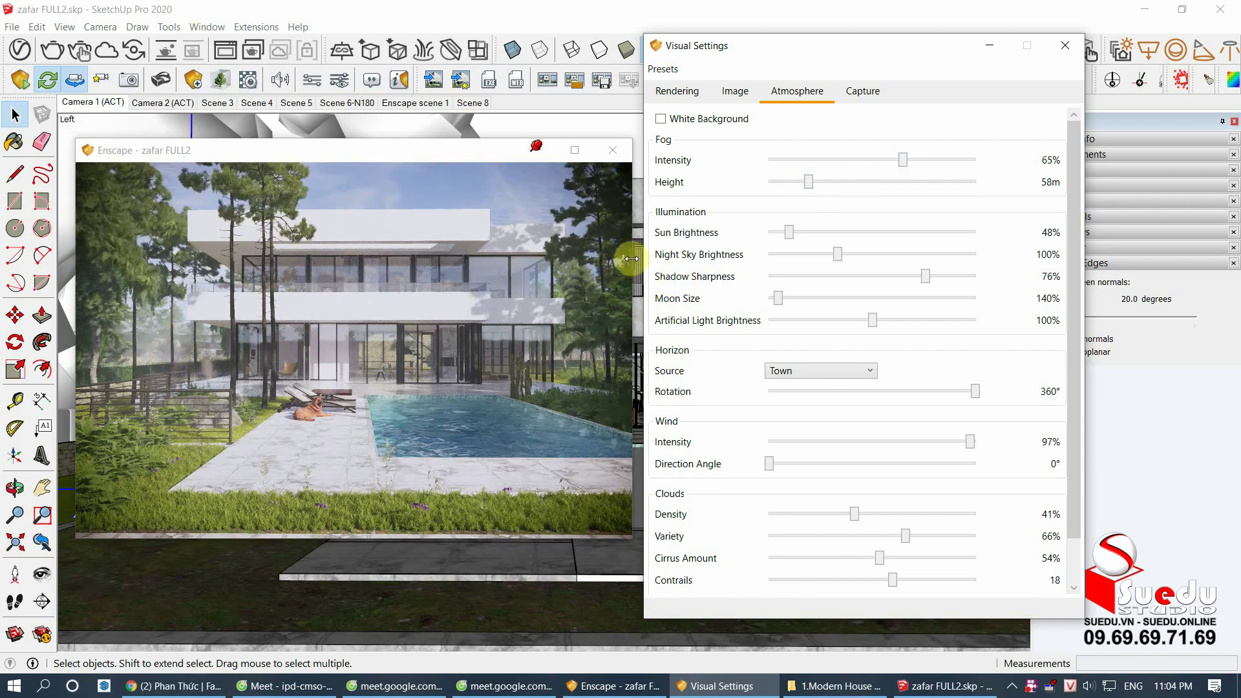
left_click(811, 184)
left_click_drag(807, 184, 780, 189)
mouse_move(902, 167)
left_mouse_down()
mouse_move(803, 167)
mouse_move(836, 160)
left_mouse_up()
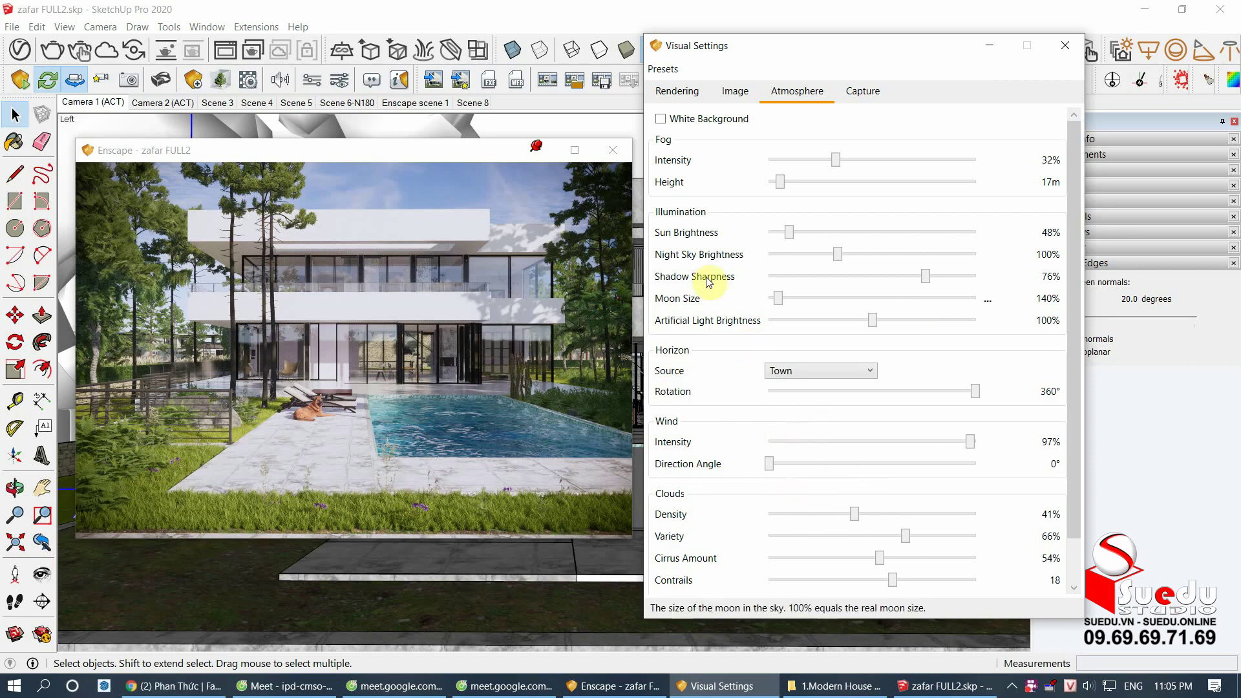
mouse_move(687, 232)
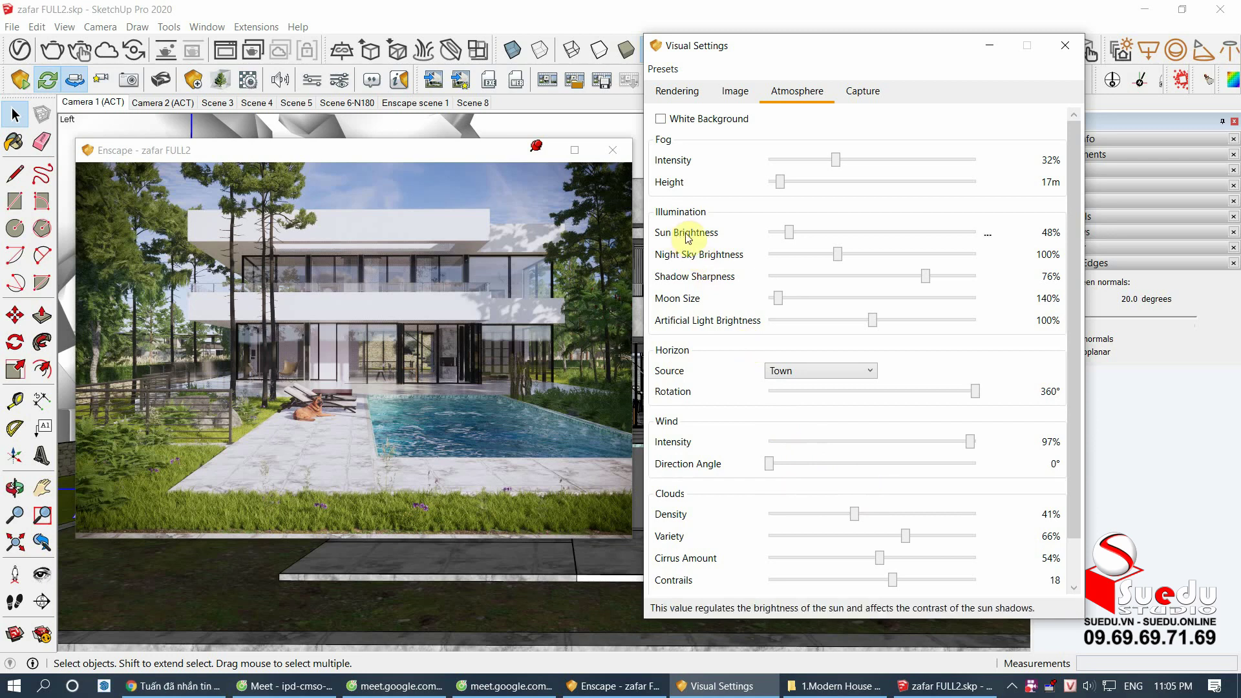
Step: Raise sun brightness to 456%, inspect the render up close, then settle it at 73%
left_click(790, 232)
left_click_drag(790, 232, 958, 239)
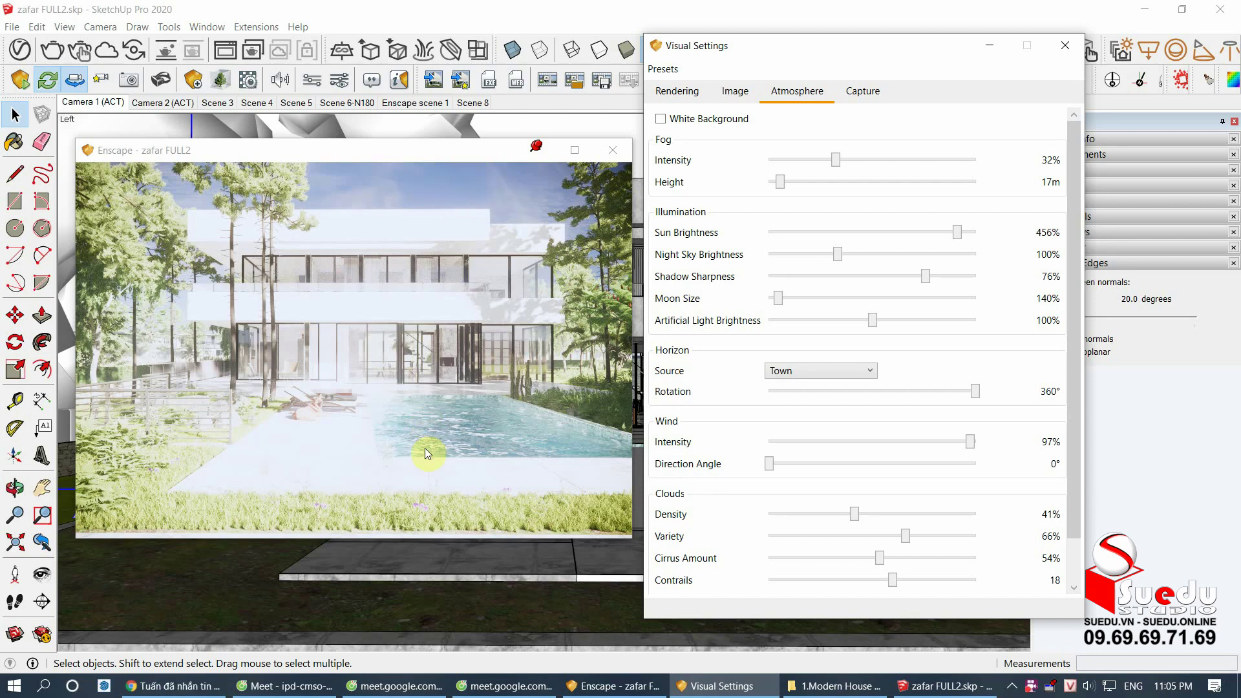
left_click(370, 432)
scroll(370, 432, "down", 5)
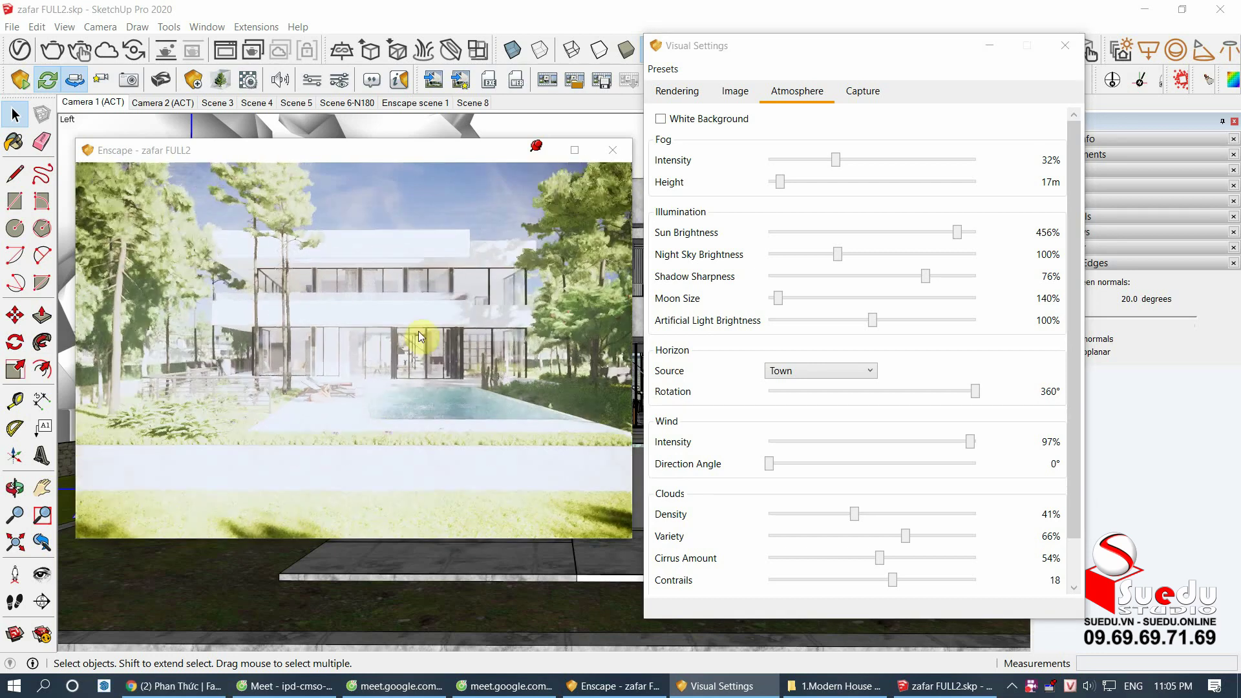
scroll(419, 329, "down", 2)
scroll(419, 329, "up", 2)
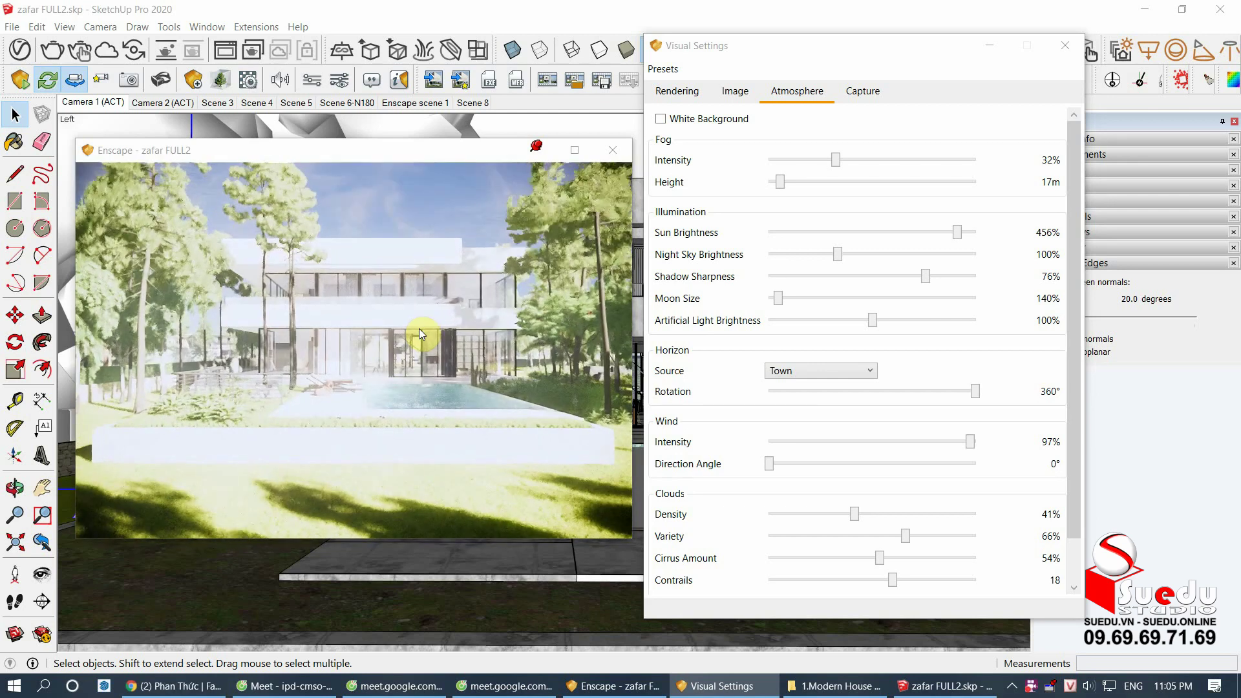
scroll(419, 329, "up", 2)
mouse_move(419, 329)
left_mouse_down()
mouse_move(428, 282)
mouse_move(417, 239)
mouse_move(415, 266)
left_mouse_up()
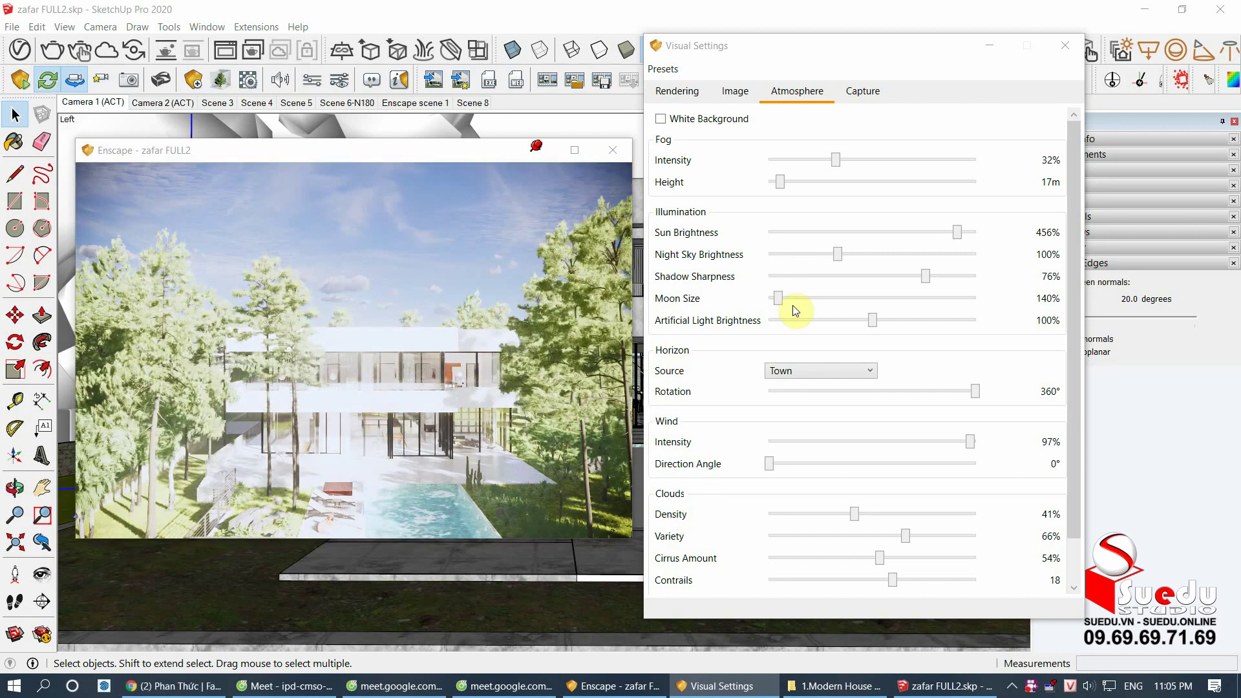
left_click_drag(957, 232, 844, 240)
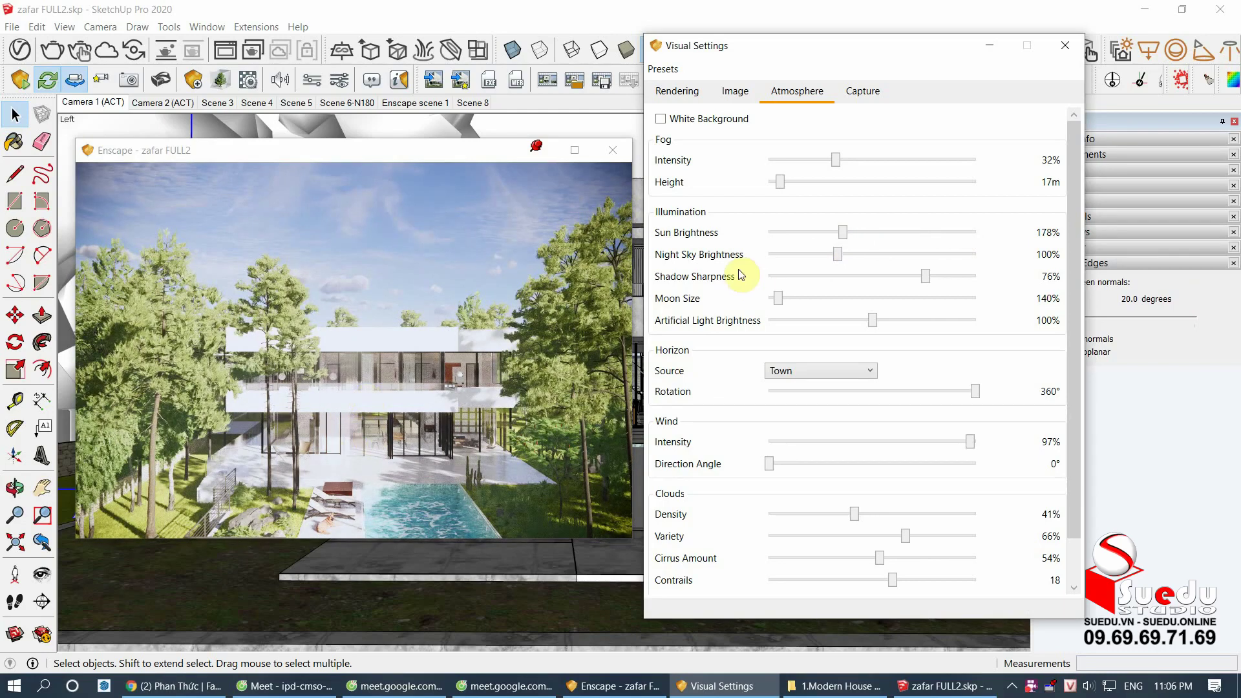
mouse_move(843, 233)
left_mouse_down()
mouse_move(795, 233)
mouse_move(791, 246)
mouse_move(800, 241)
left_mouse_up()
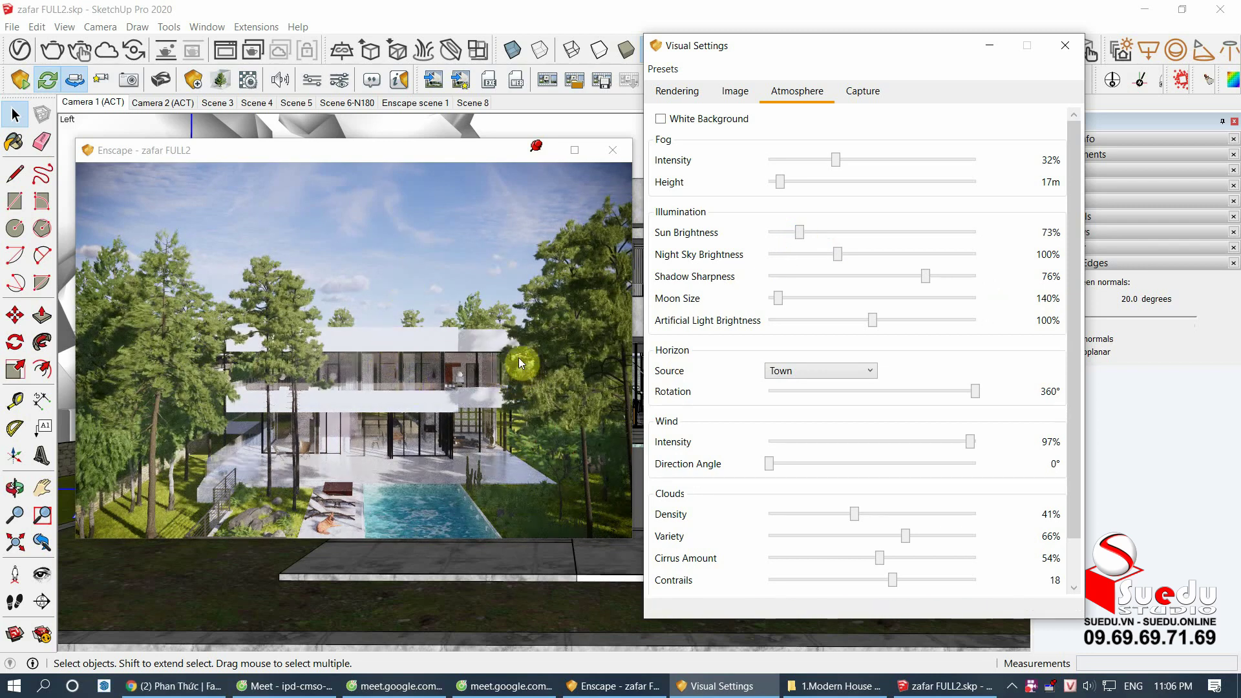
Step: Set Rendering exposure to 15% and move Visual Settings aside to reveal the Default Tray
left_click(674, 97)
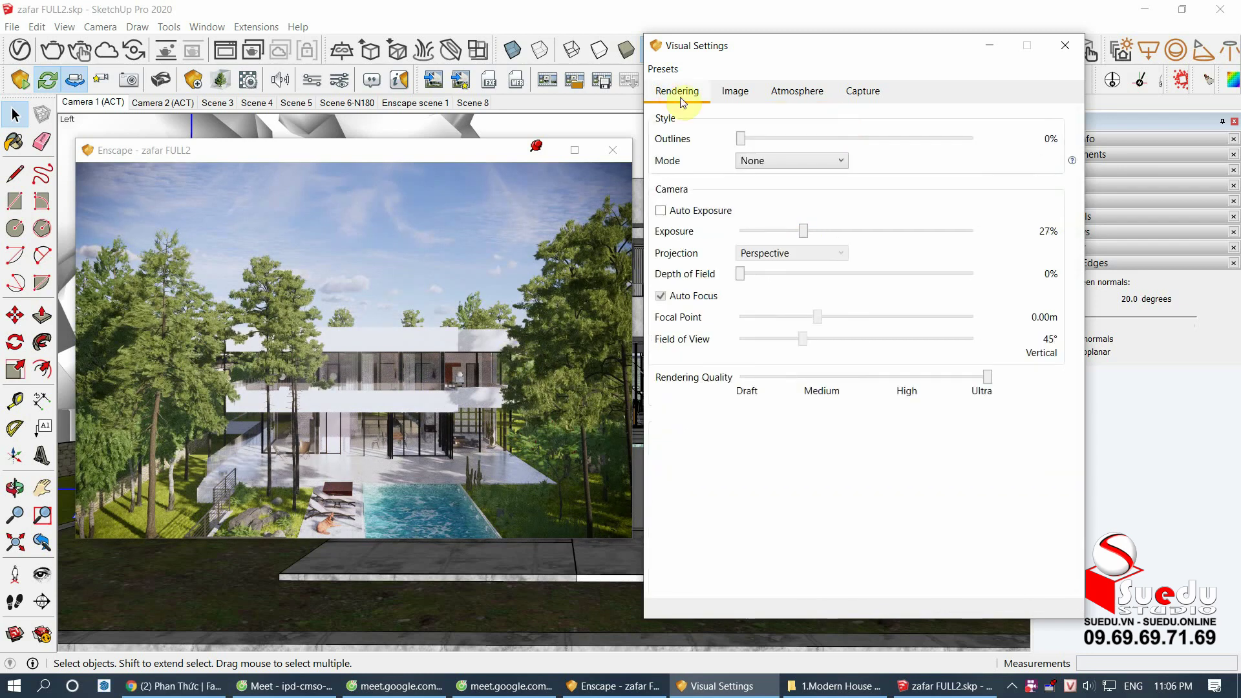
mouse_move(813, 233)
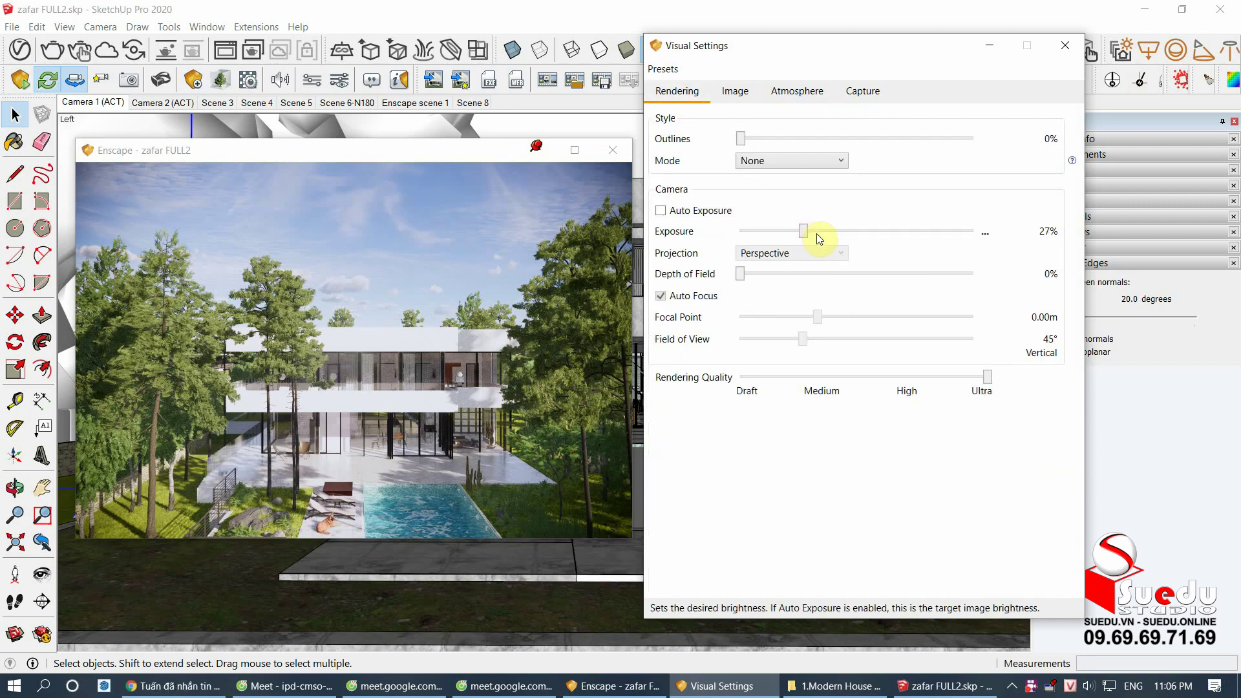
mouse_move(803, 230)
left_mouse_down()
mouse_move(847, 230)
mouse_move(777, 234)
left_mouse_up()
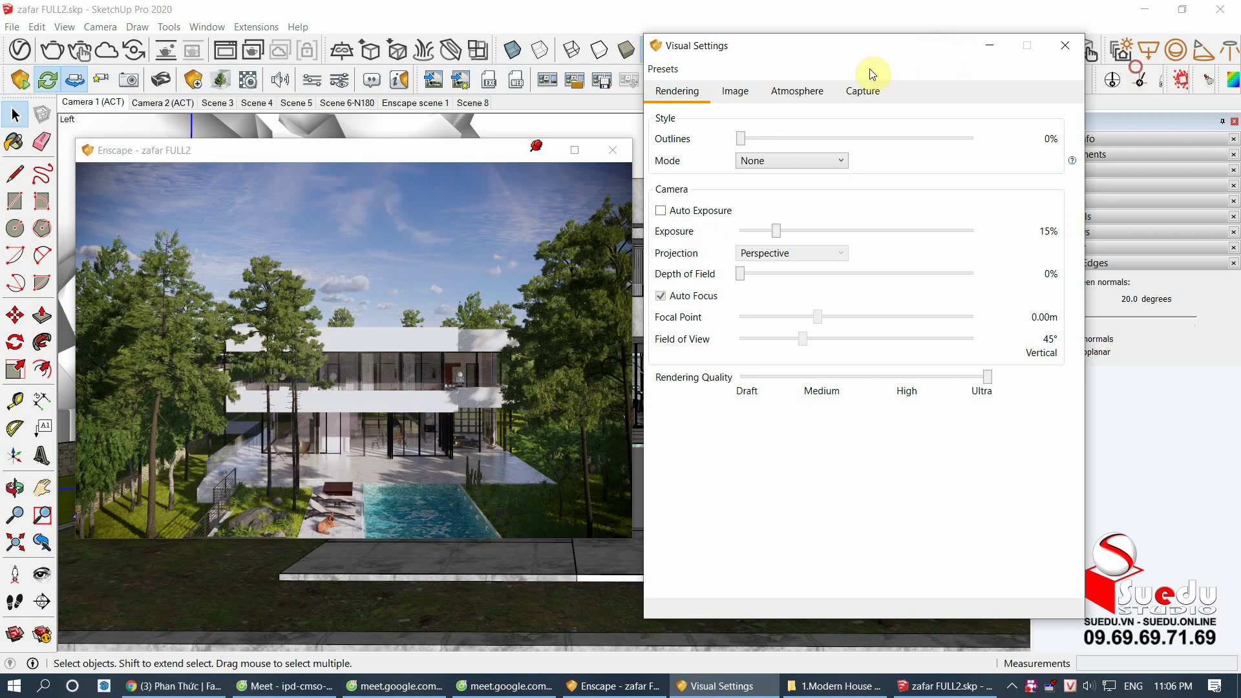
left_click_drag(941, 49, 787, 103)
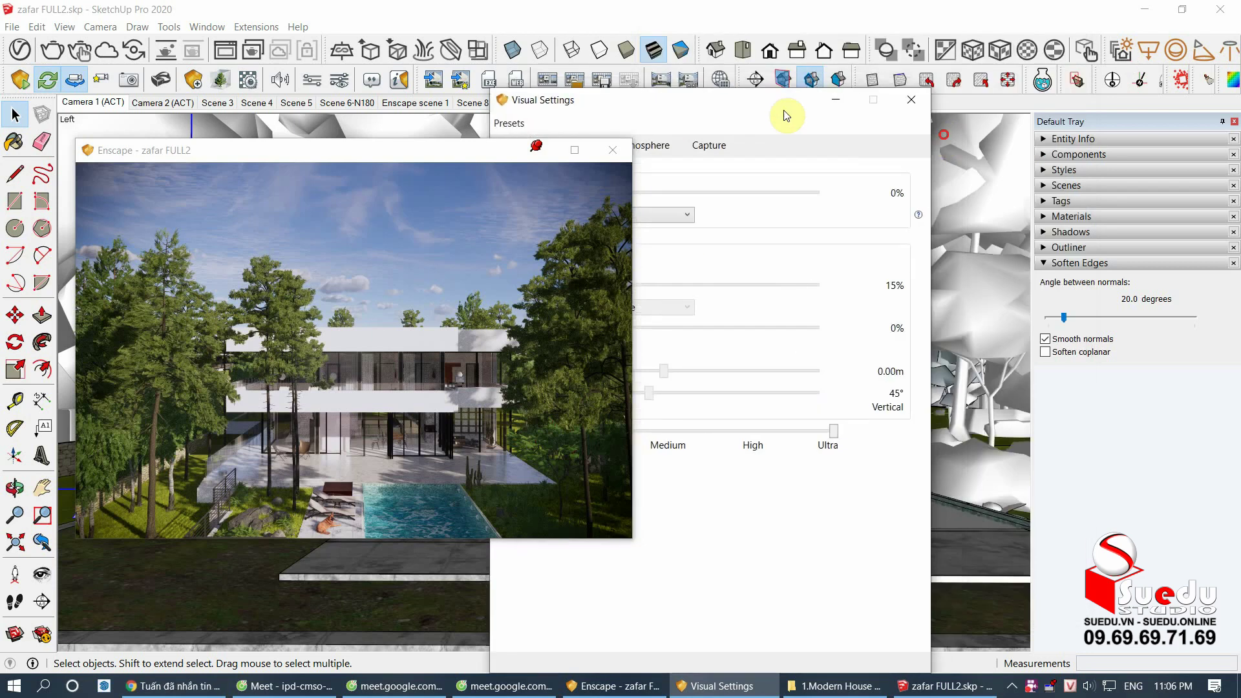
Step: Sweep the Shadows sun time through the day and settle at 05:10 PM for sunset
left_click(1071, 232)
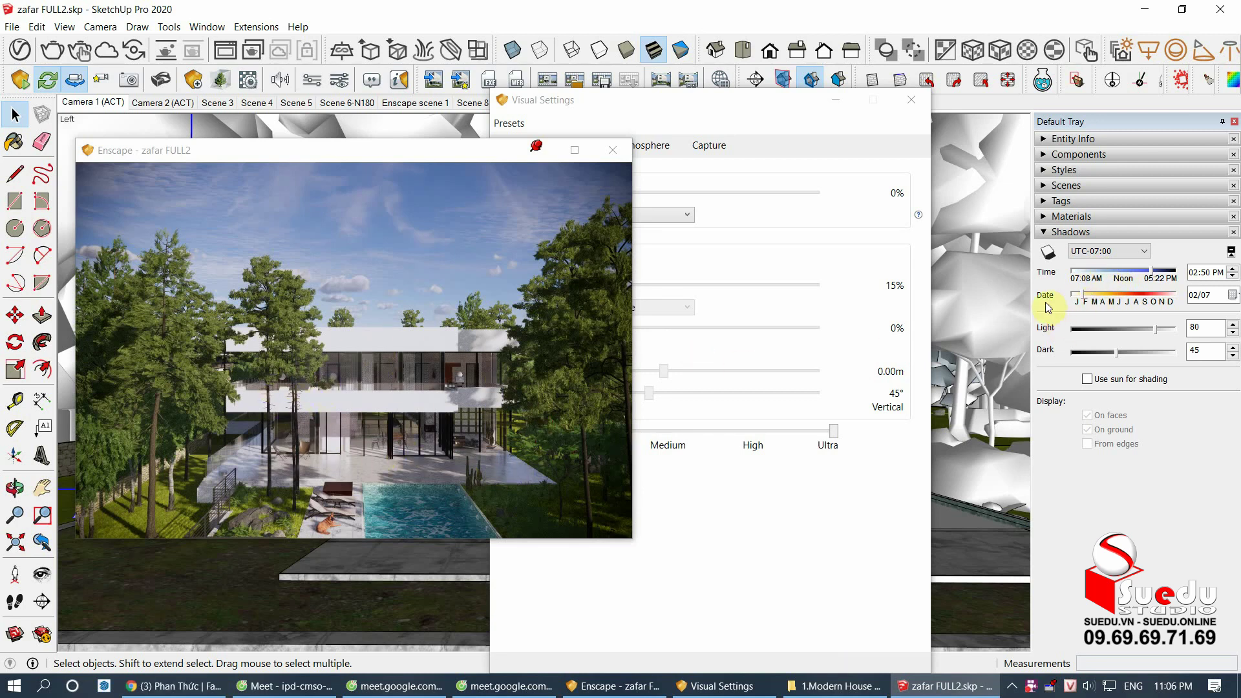
left_click_drag(1145, 271, 1075, 283)
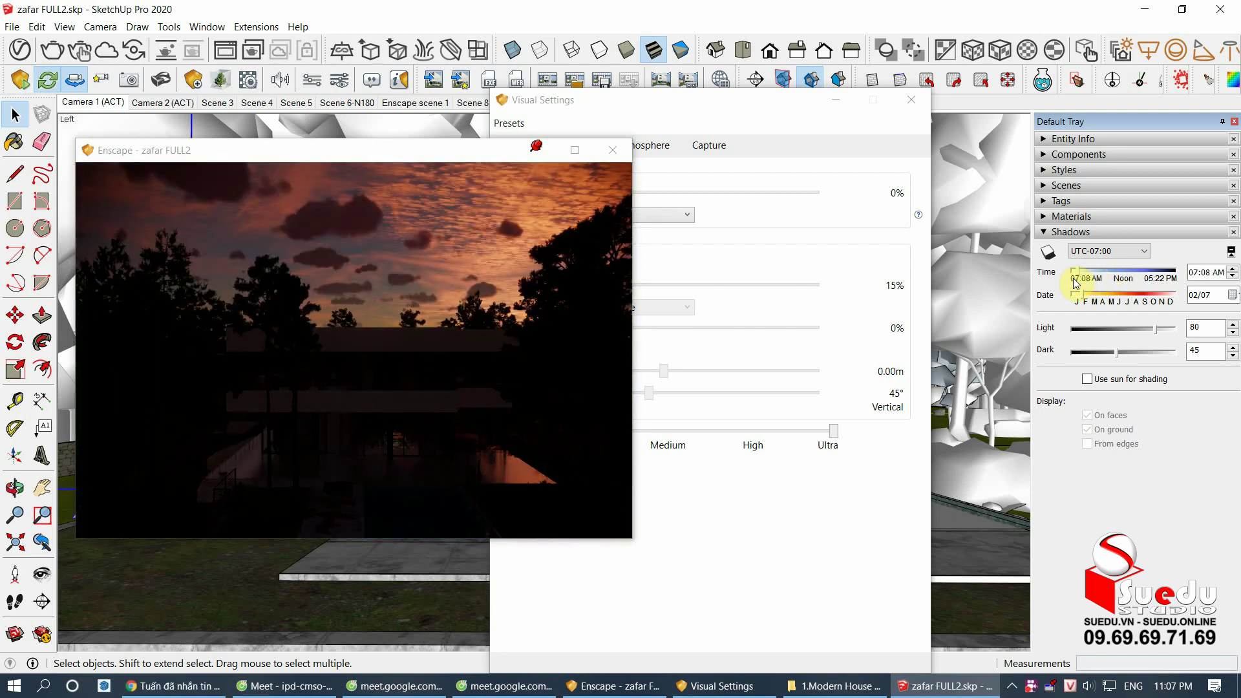
mouse_move(1076, 283)
left_mouse_down()
mouse_move(1172, 278)
mouse_move(1107, 281)
mouse_move(1125, 276)
left_mouse_up()
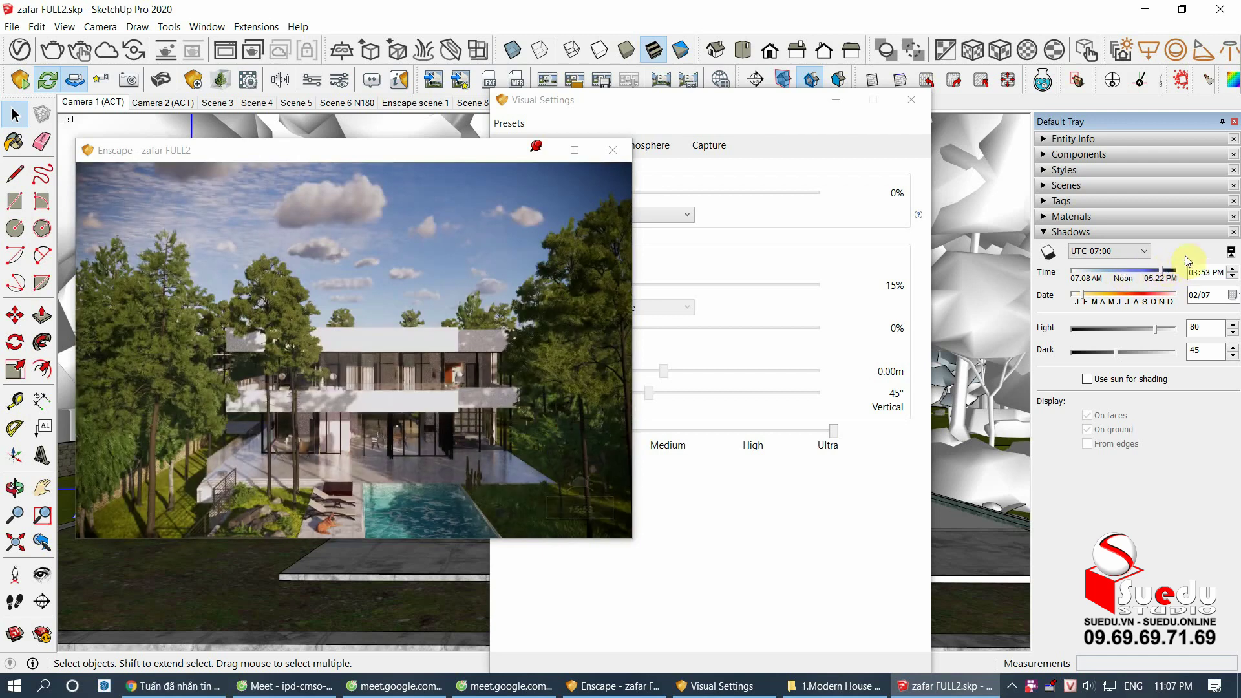
left_click_drag(1162, 266, 1174, 275)
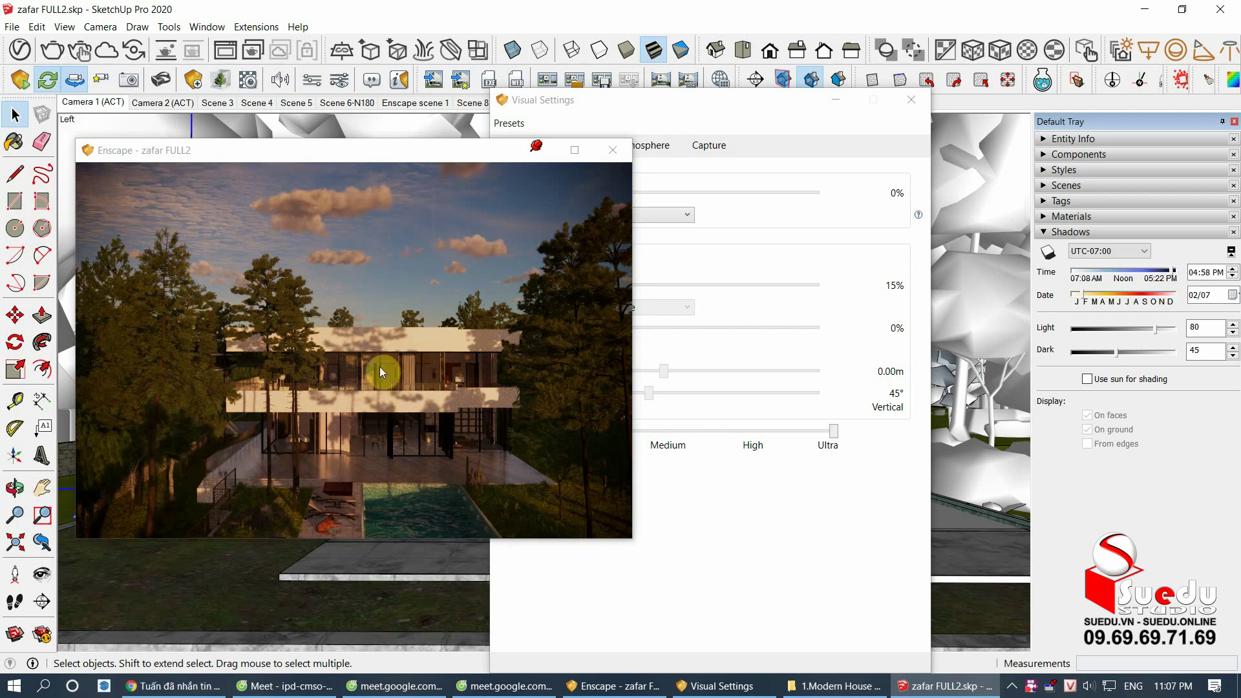
mouse_move(1171, 273)
left_mouse_down()
mouse_move(1103, 272)
mouse_move(1127, 265)
left_mouse_up()
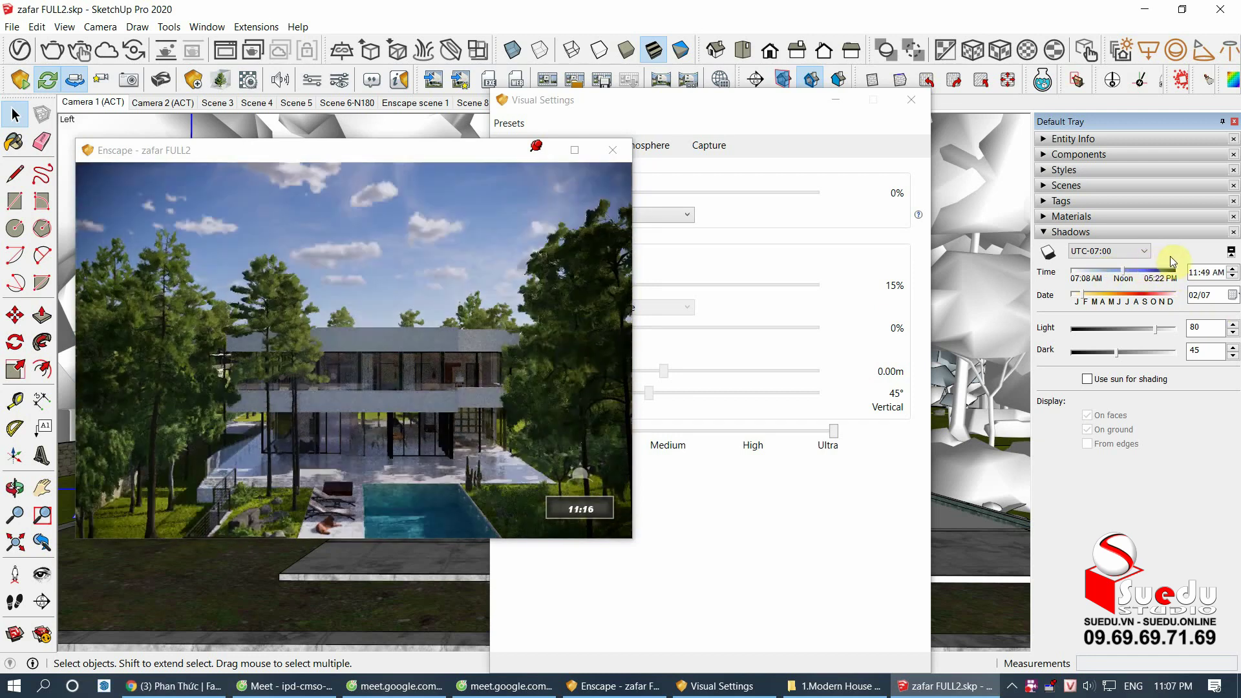
left_click(1169, 256)
left_click_drag(714, 103, 895, 102)
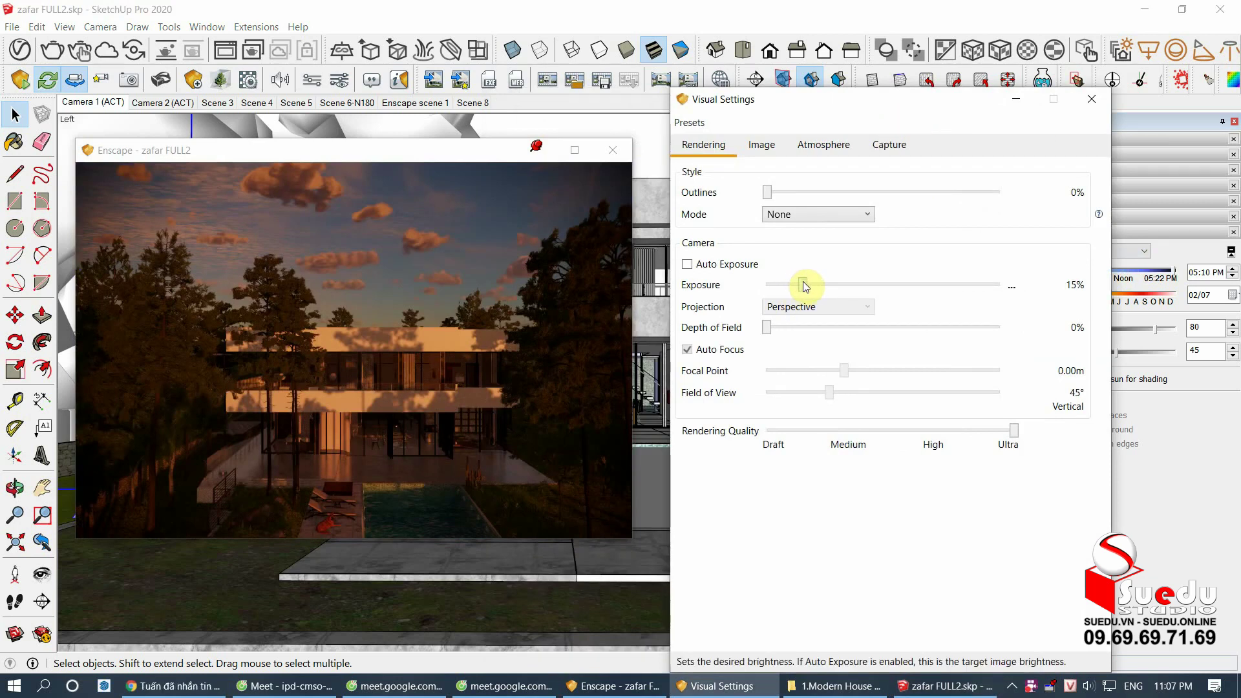
Step: Set the sun time to 12:33 PM and exposure to 17% for bright midday light
mouse_move(802, 284)
left_mouse_down()
mouse_move(772, 286)
mouse_move(911, 284)
mouse_move(865, 290)
left_mouse_up()
left_click_drag(1041, 100, 962, 108)
left_click_drag(1154, 265, 1128, 265)
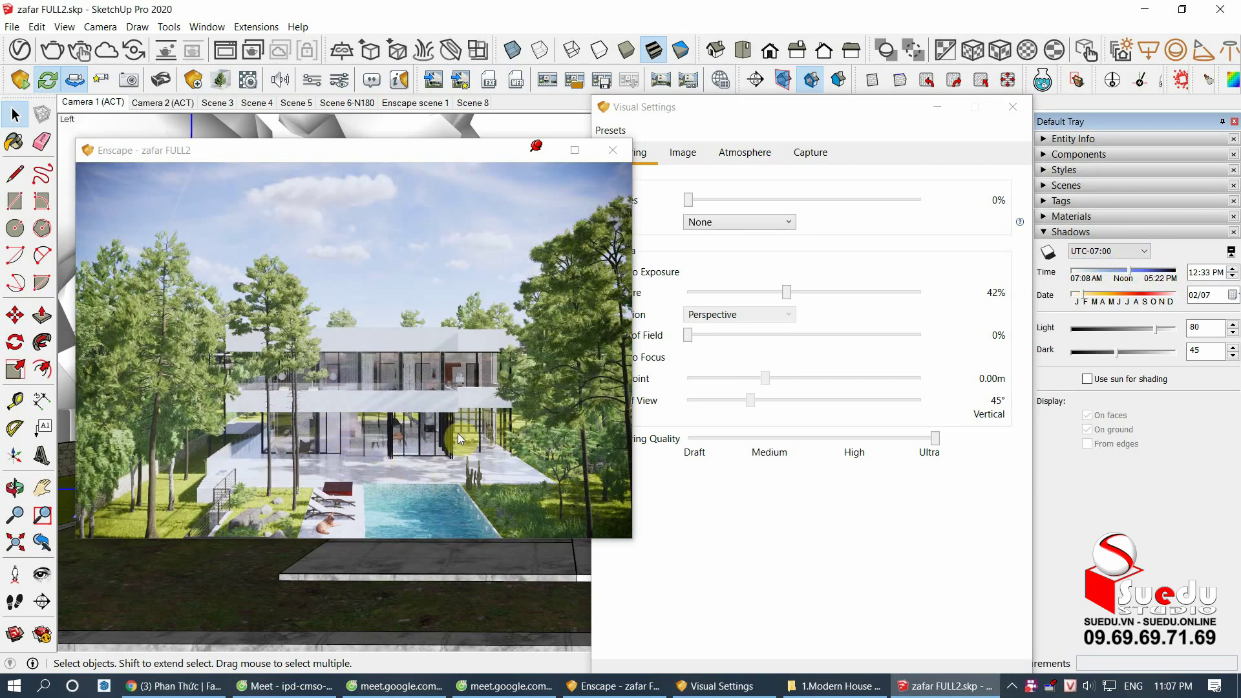
mouse_move(786, 292)
left_mouse_down()
mouse_move(813, 292)
mouse_move(769, 292)
left_mouse_up()
left_click_drag(519, 153, 453, 147)
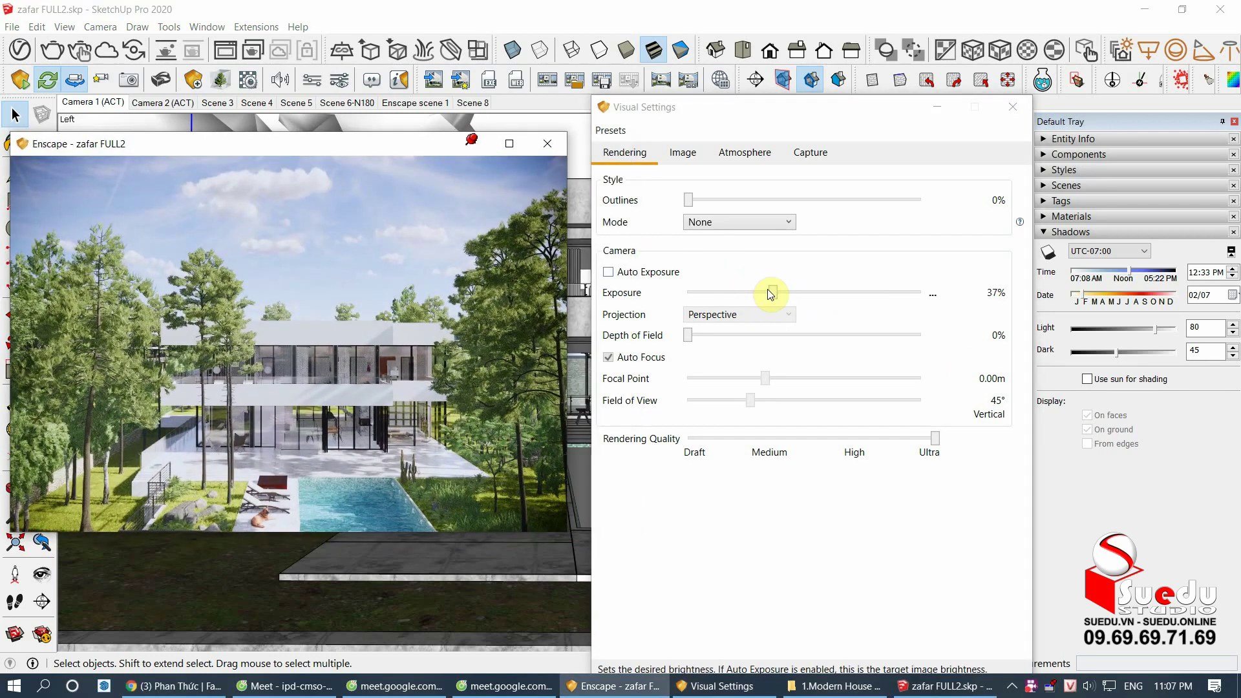
left_click_drag(766, 294, 728, 293)
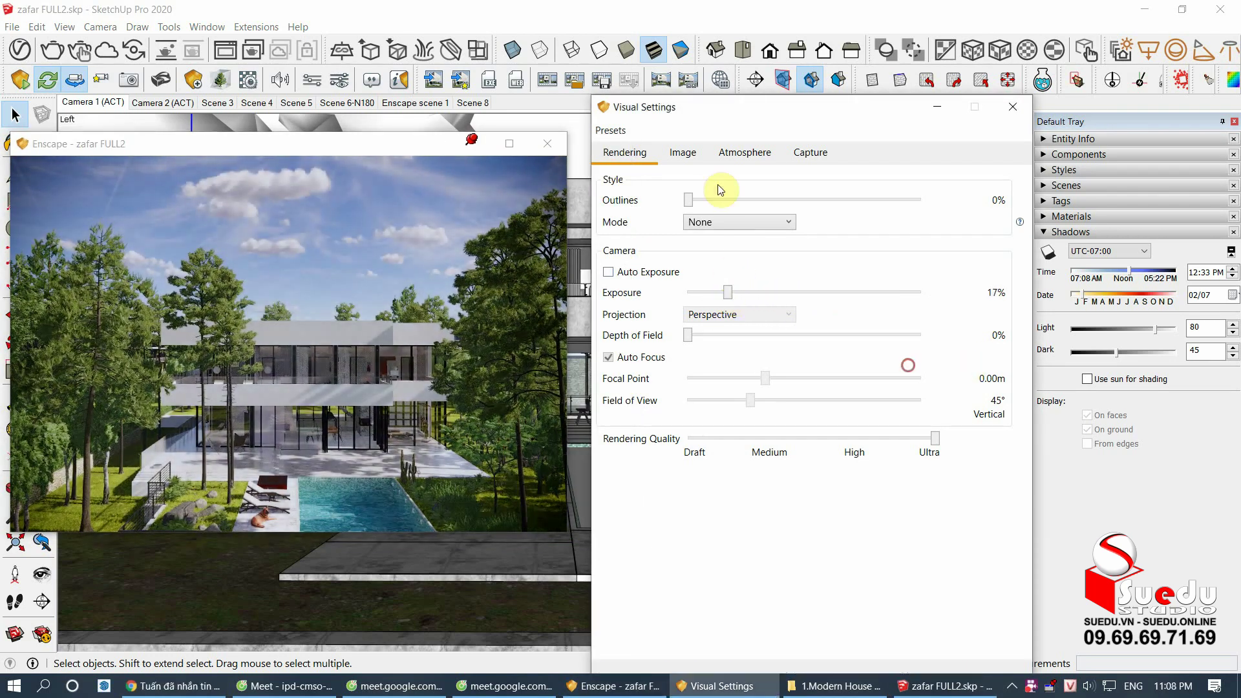
left_click(728, 153)
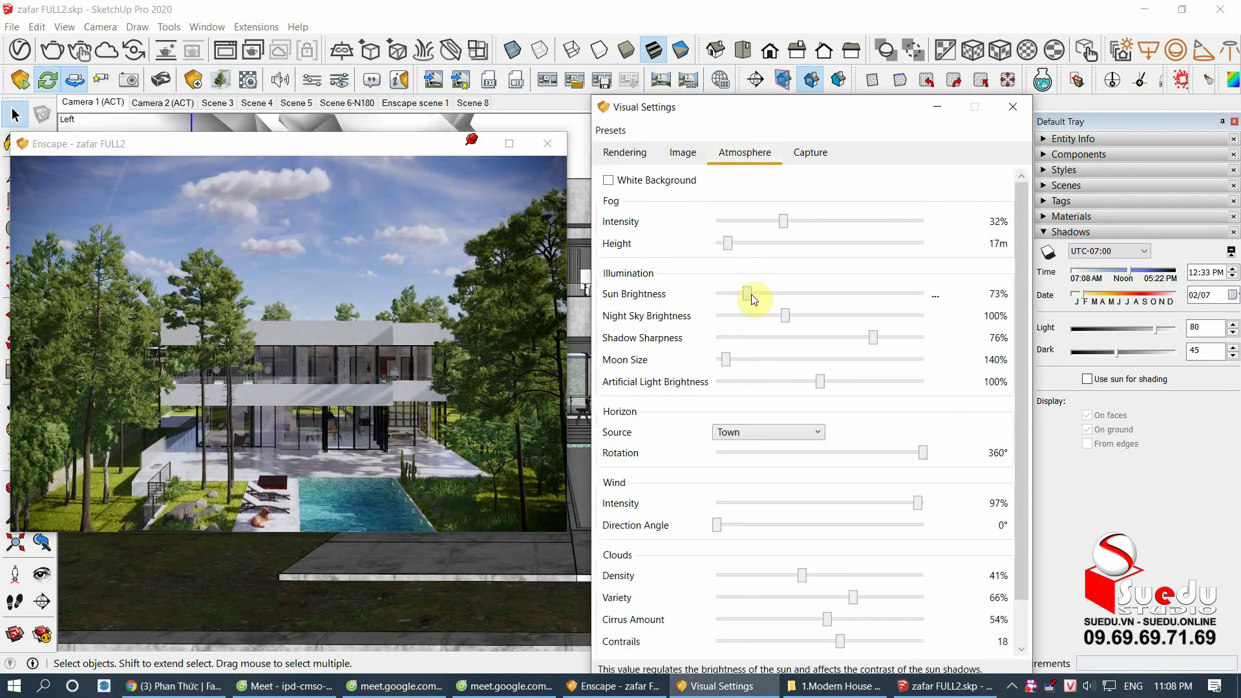
Step: Push sun brightness up to 495%, then bring it back down to 119%
left_click_drag(753, 295, 921, 299)
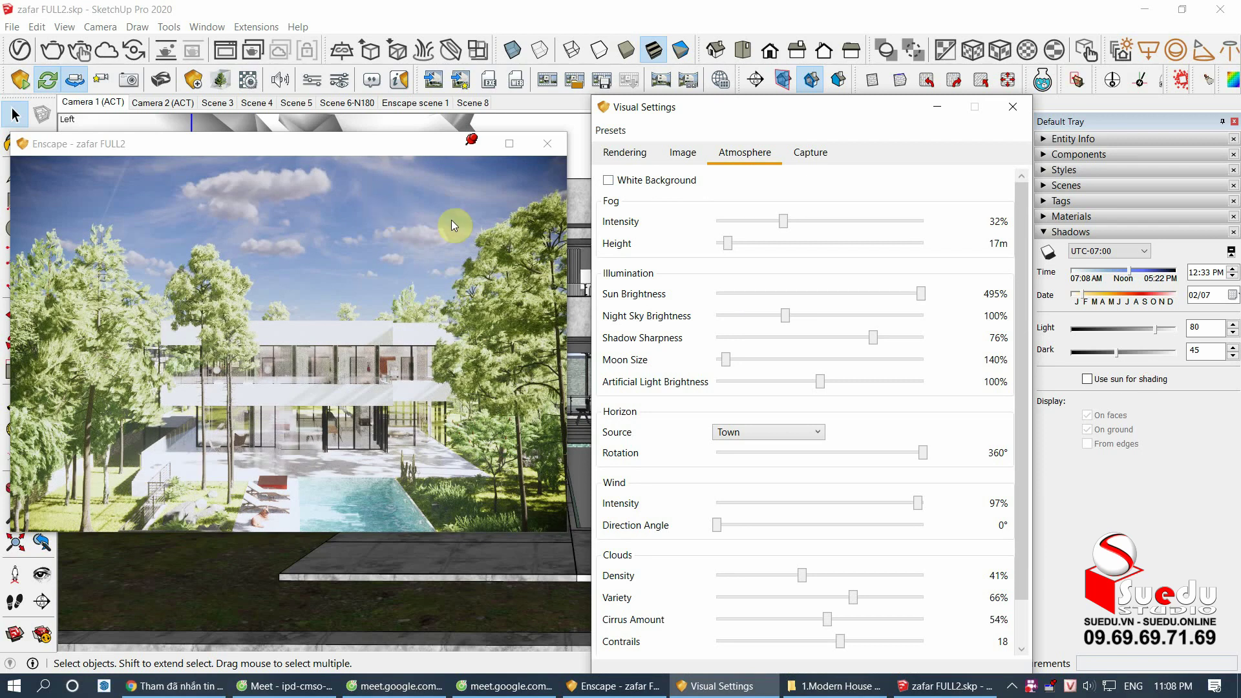
left_click_drag(921, 294, 766, 296)
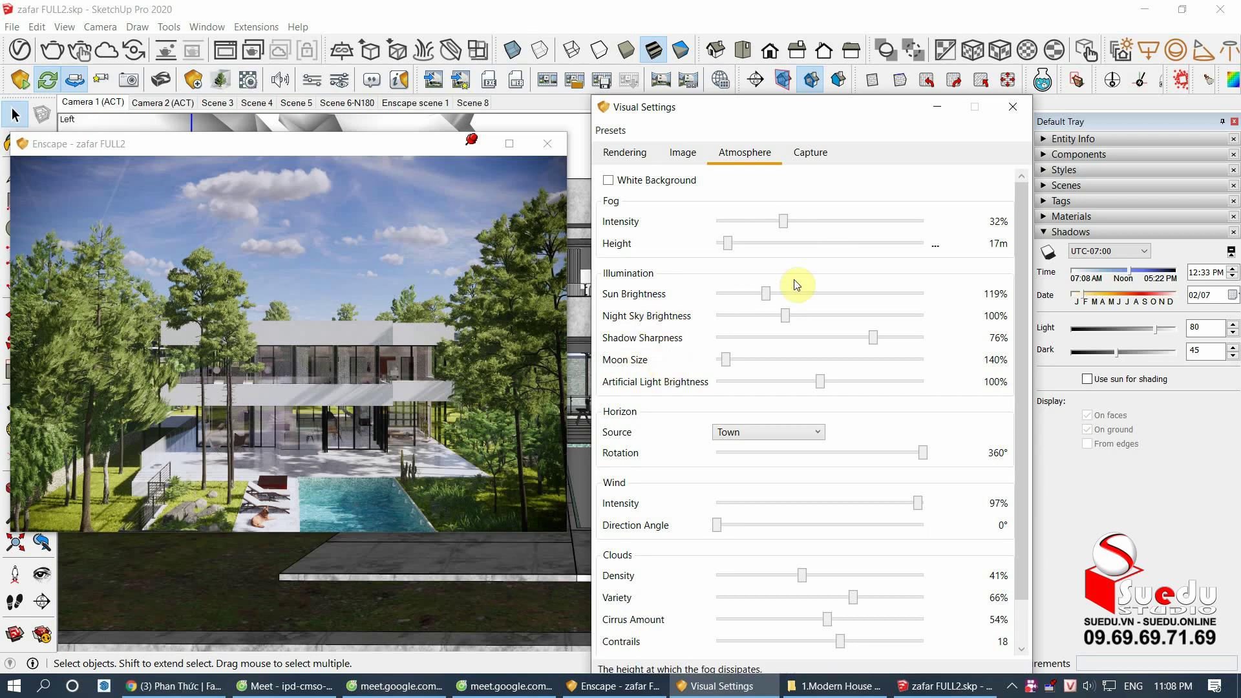
Step: Orbit low and close to the terrace by the glass facade
left_click_drag(720, 109, 921, 149)
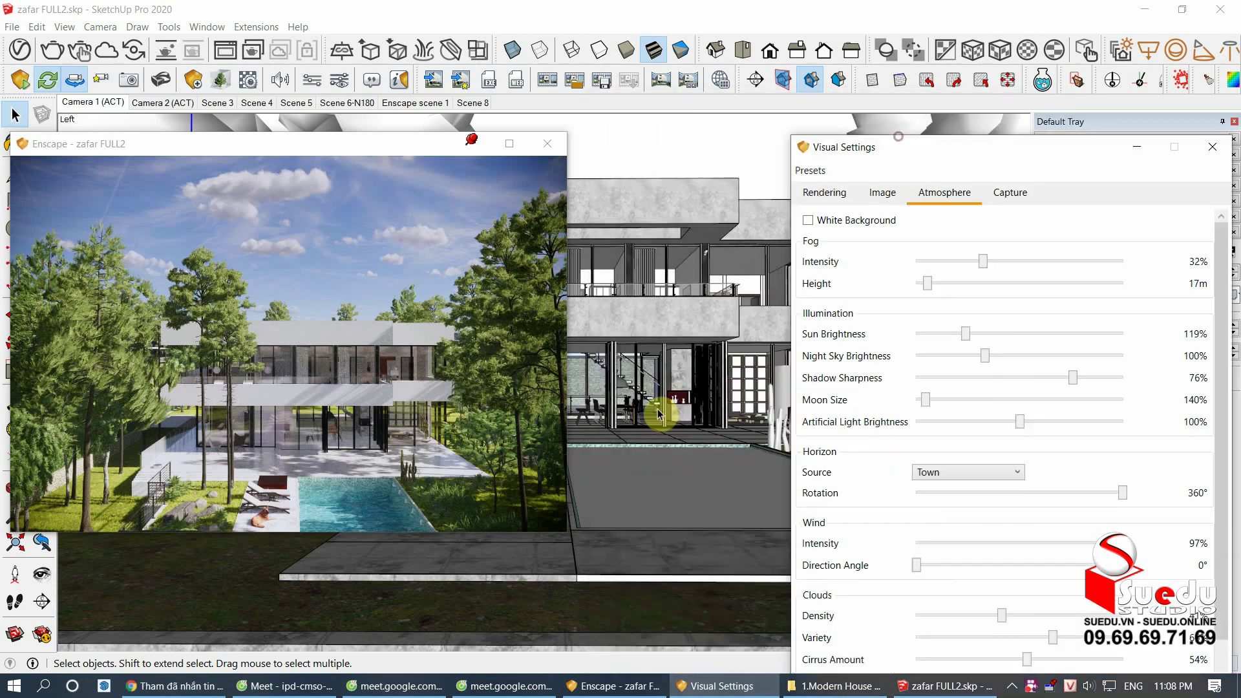
middle_click_drag(646, 375, 672, 481)
scroll(673, 482, "up", 5)
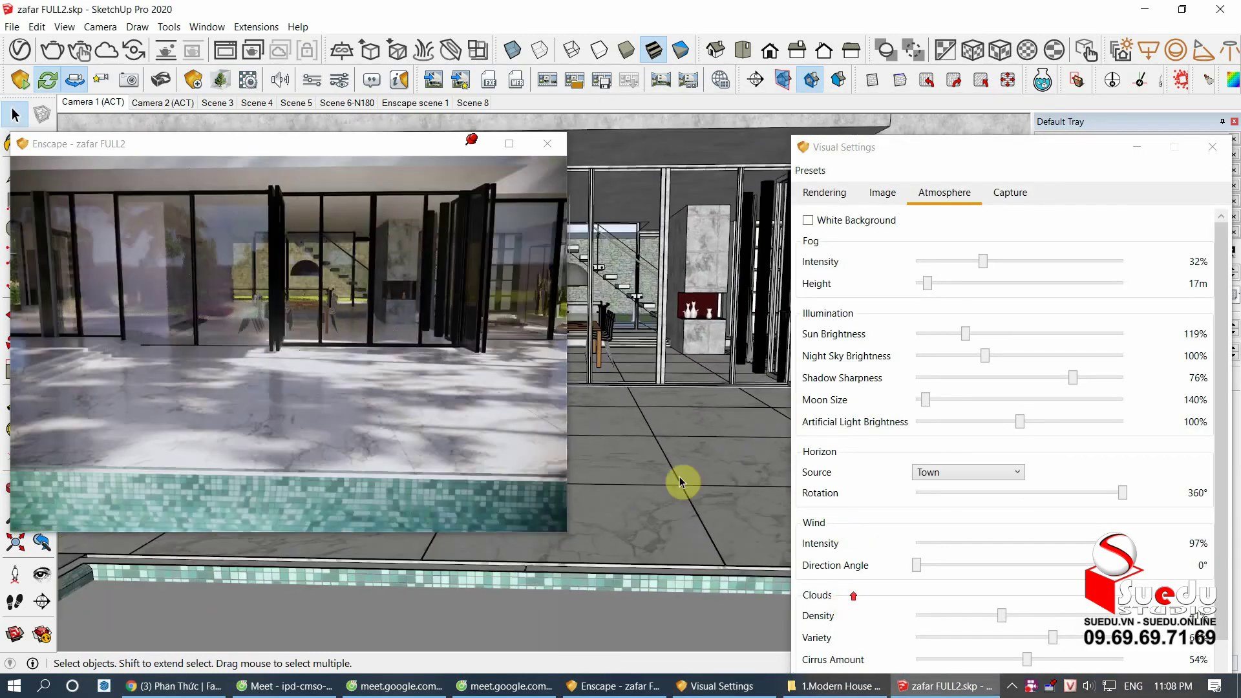
middle_click_drag(680, 481, 838, 618)
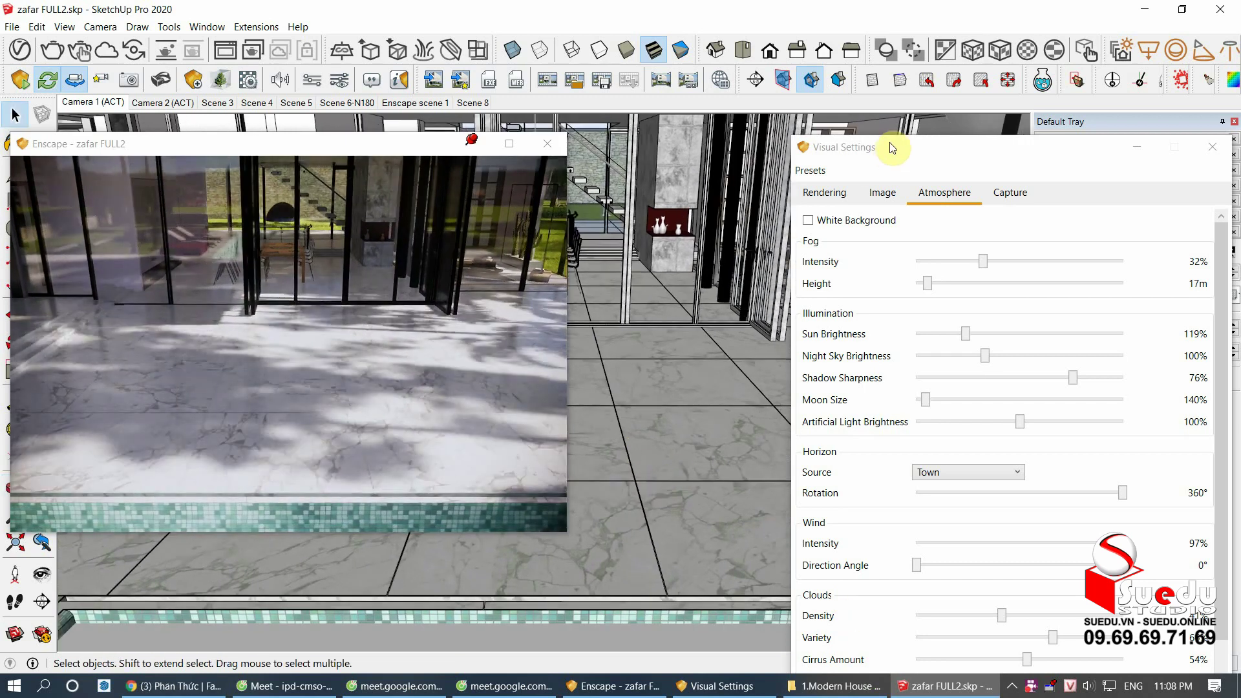
left_click_drag(891, 146, 921, 80)
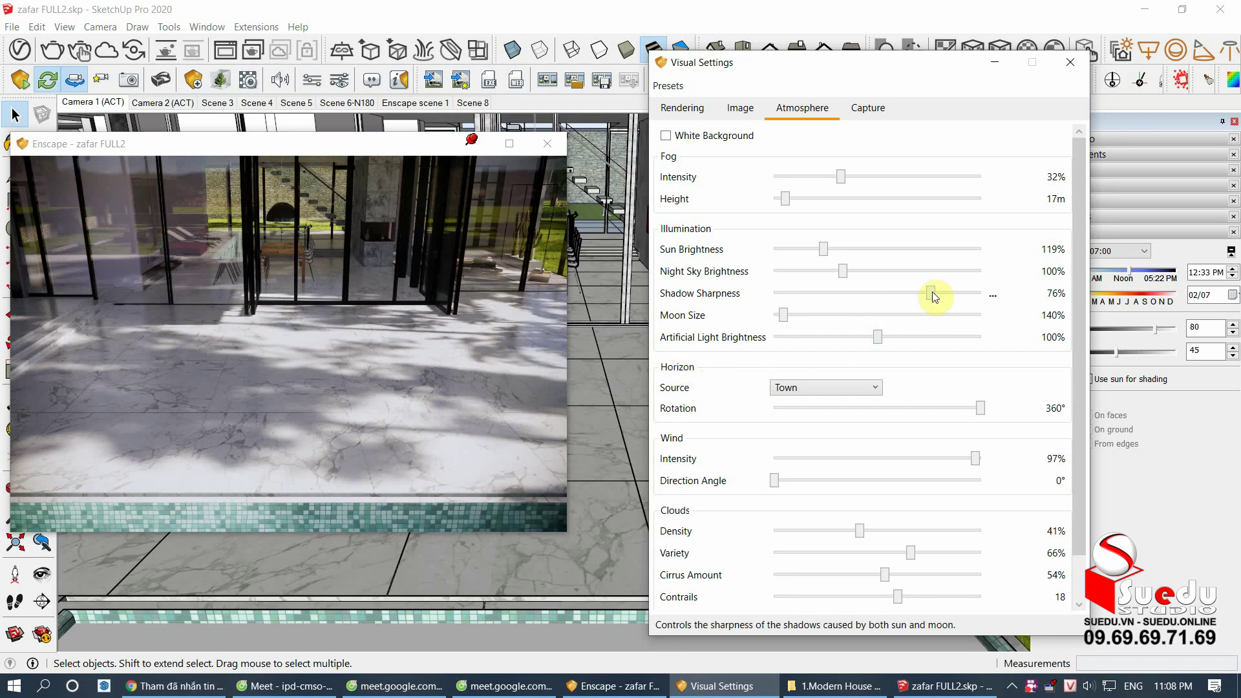
Step: Try several shadow sharpness values, settling it at 91%
left_click_drag(931, 293, 744, 311)
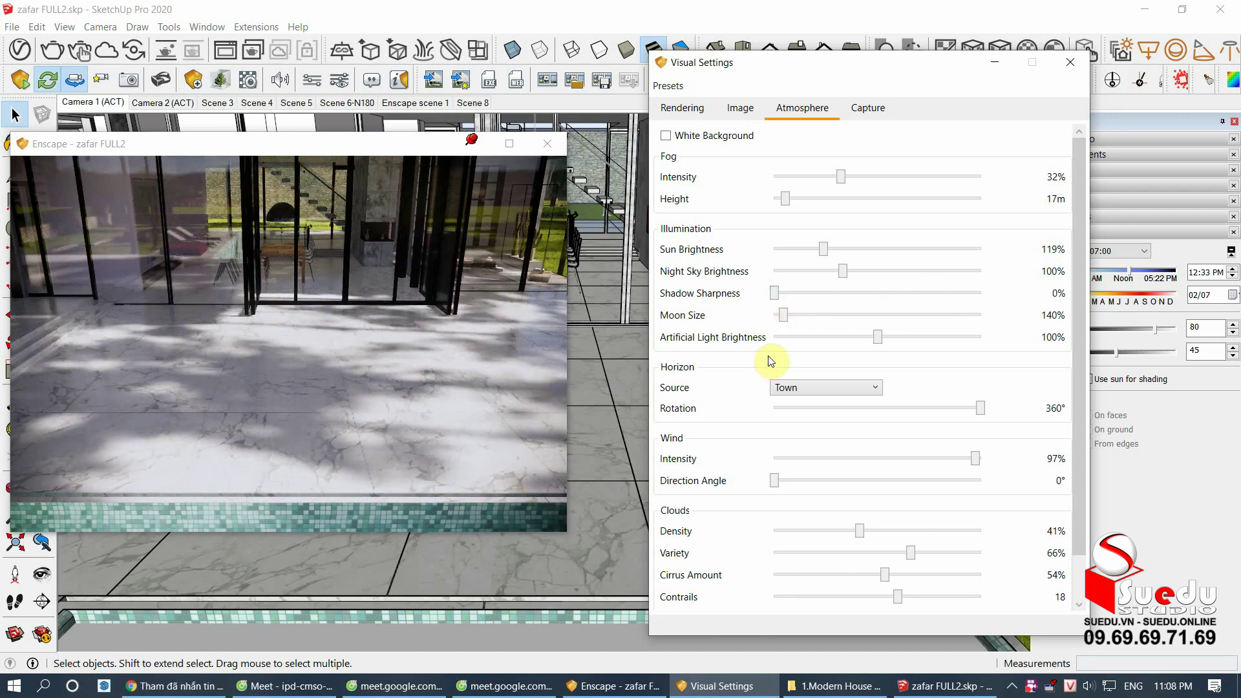
left_click_drag(776, 293, 980, 296)
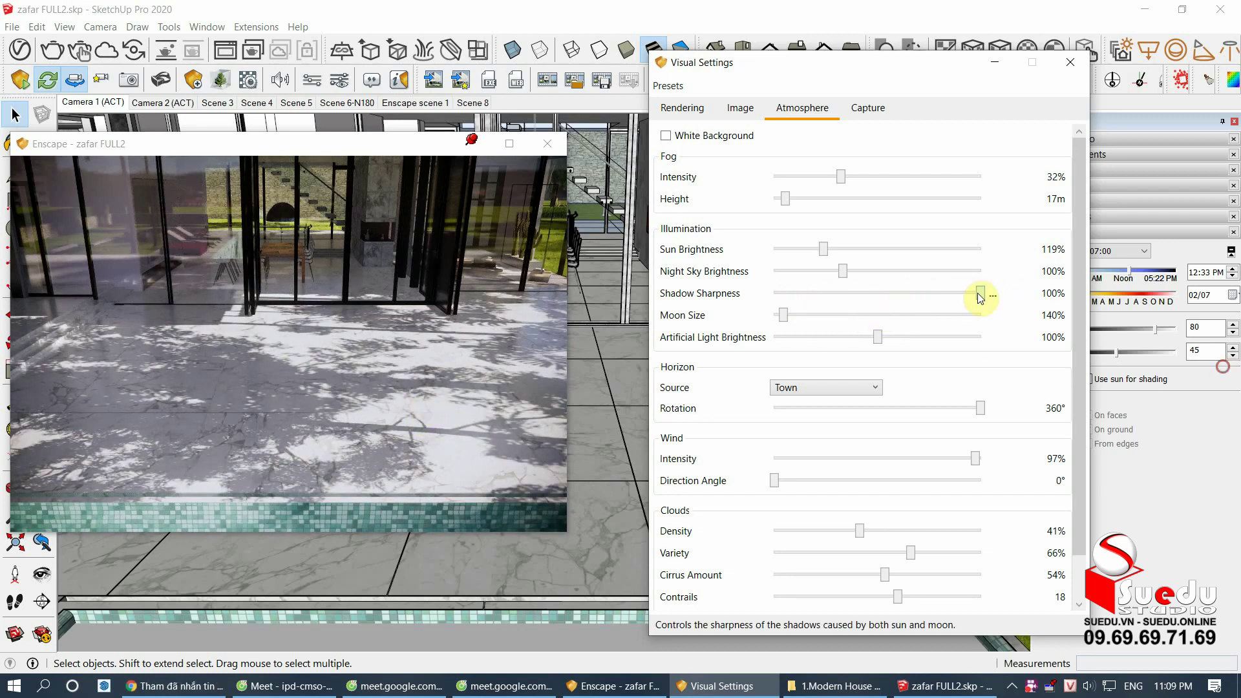
left_click_drag(976, 295, 966, 299)
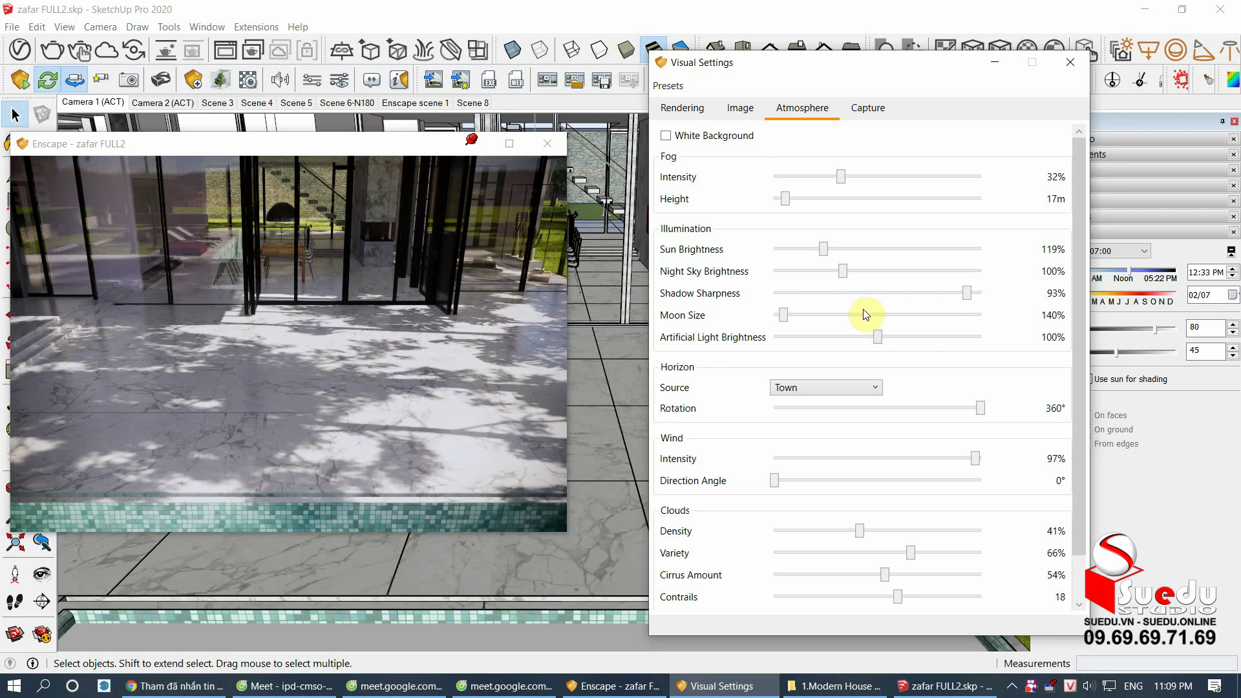
mouse_move(967, 294)
left_mouse_down()
mouse_move(908, 295)
mouse_move(931, 326)
left_mouse_up()
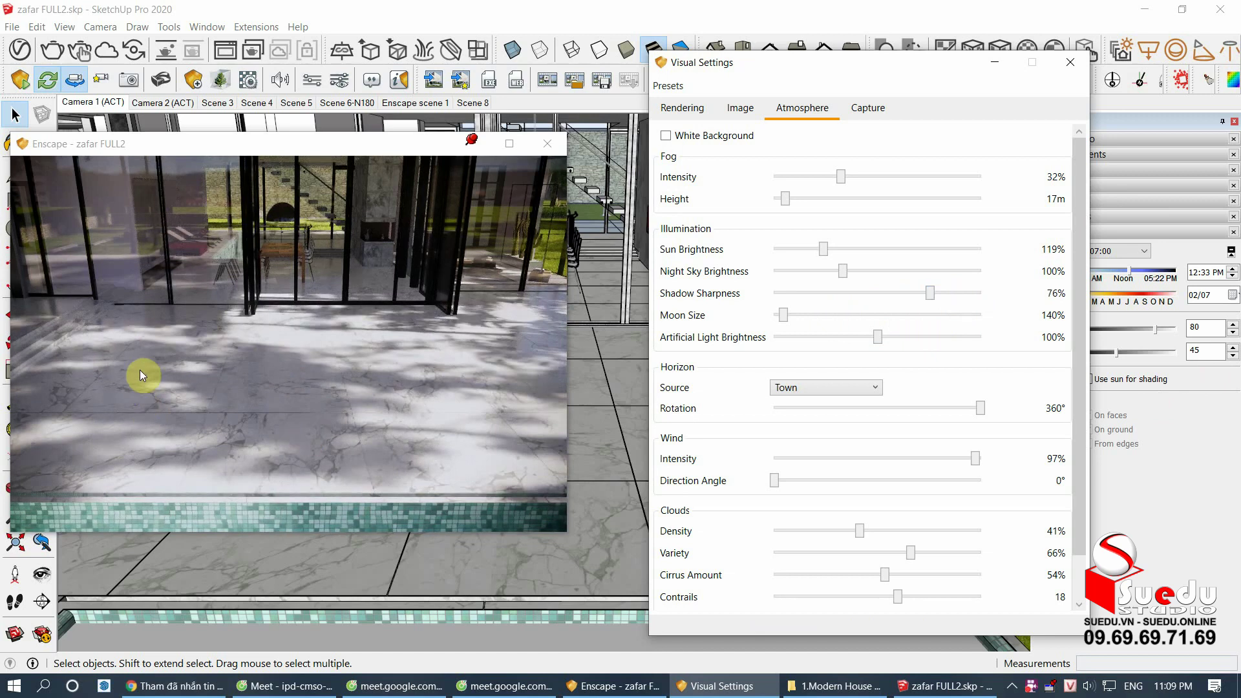
mouse_move(402, 574)
middle_mouse_down()
mouse_move(244, 568)
mouse_move(238, 585)
mouse_move(313, 594)
mouse_move(343, 577)
middle_mouse_up()
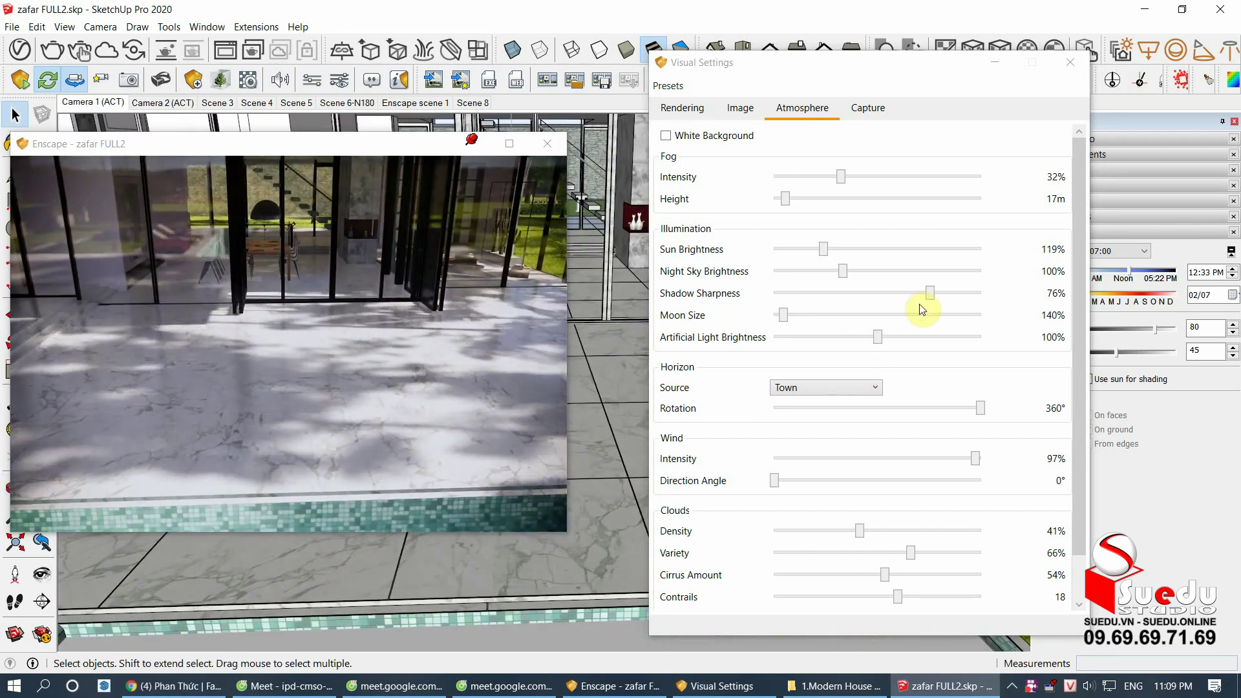
mouse_move(931, 294)
left_mouse_down()
mouse_move(850, 297)
mouse_move(962, 294)
left_mouse_up()
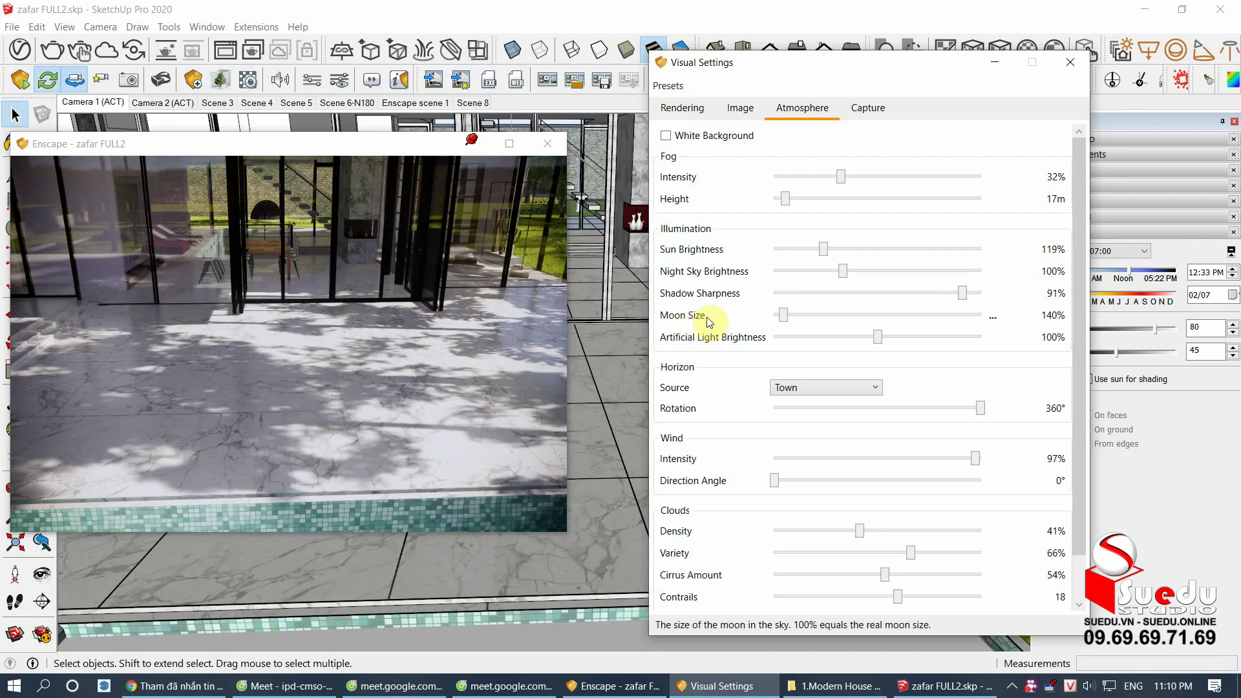
Step: Set moon size to 436% and night sky brightness to 124%, then move the panel aside
left_click_drag(802, 325, 856, 323)
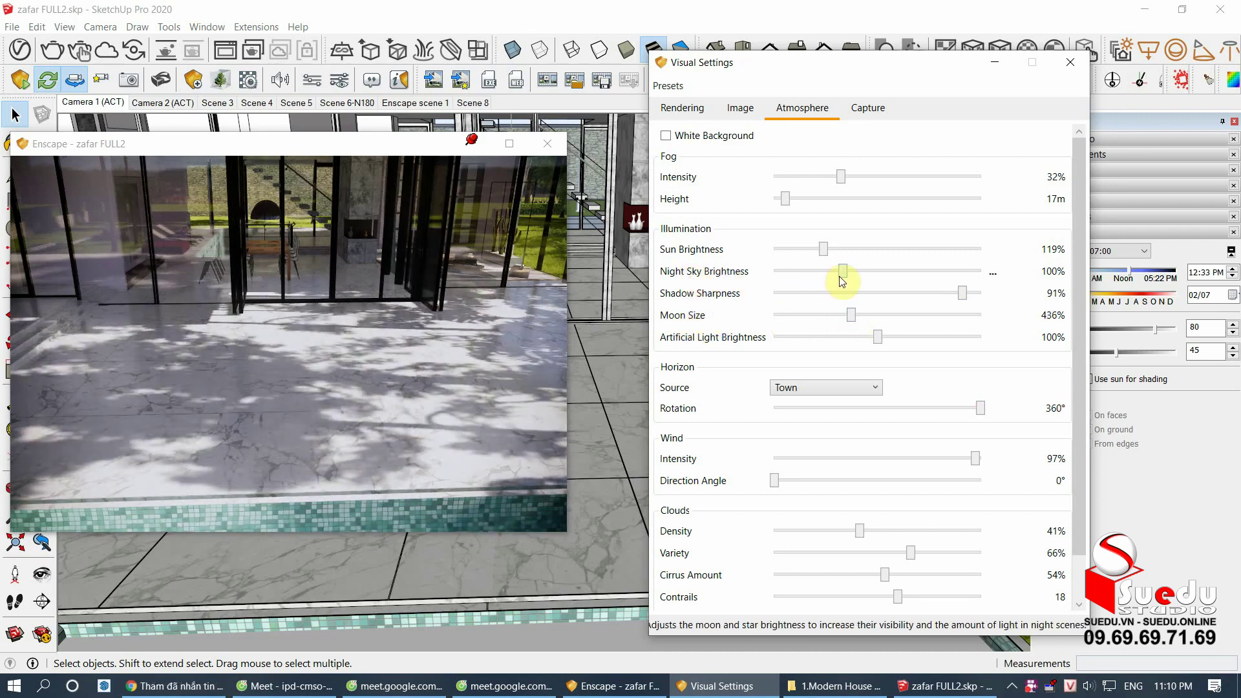
left_click_drag(844, 272, 859, 271)
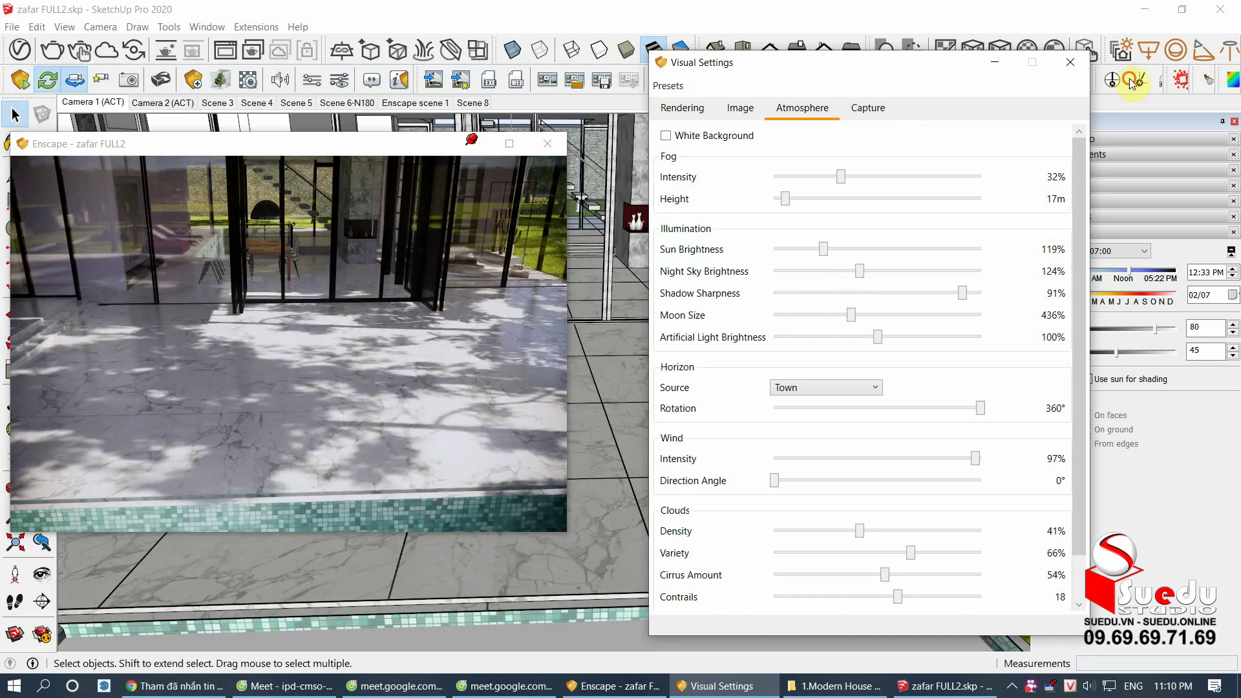
left_click_drag(908, 58, 895, 155)
left_click_drag(782, 173, 1129, 408)
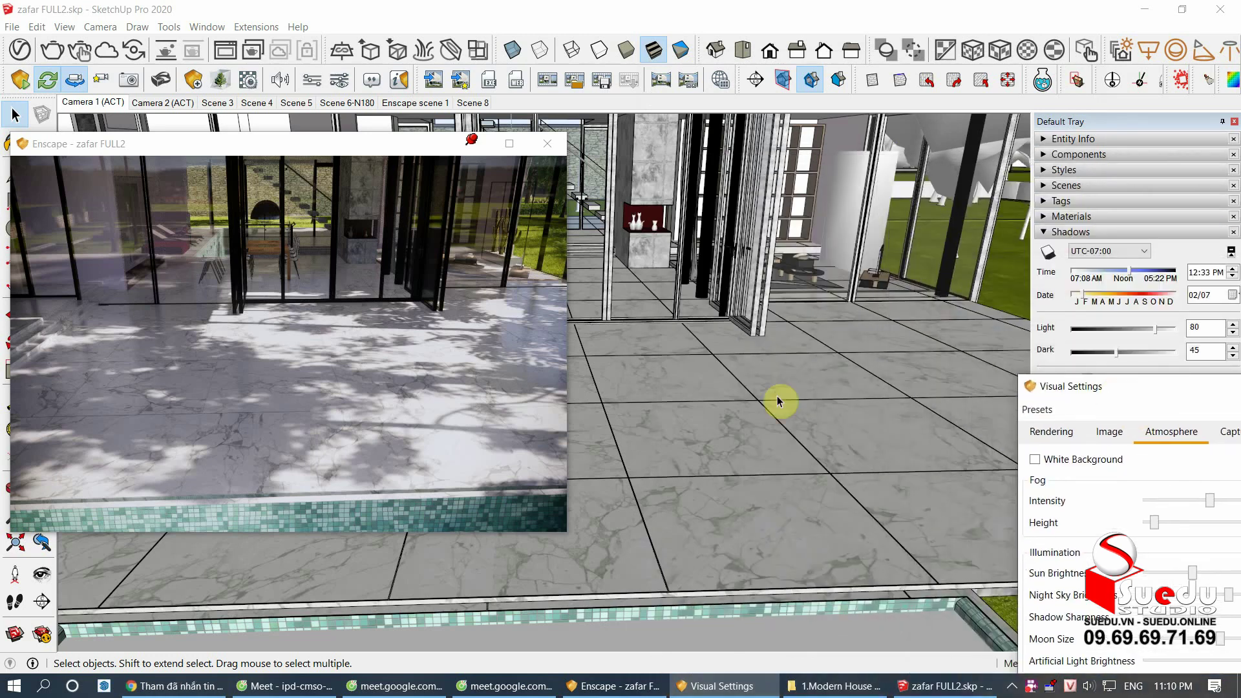
Step: Orbit above the pool, then switch to the Scene 3 villa-front view at 10:14 AM
scroll(729, 258, "up", 3)
scroll(729, 257, "down", 5)
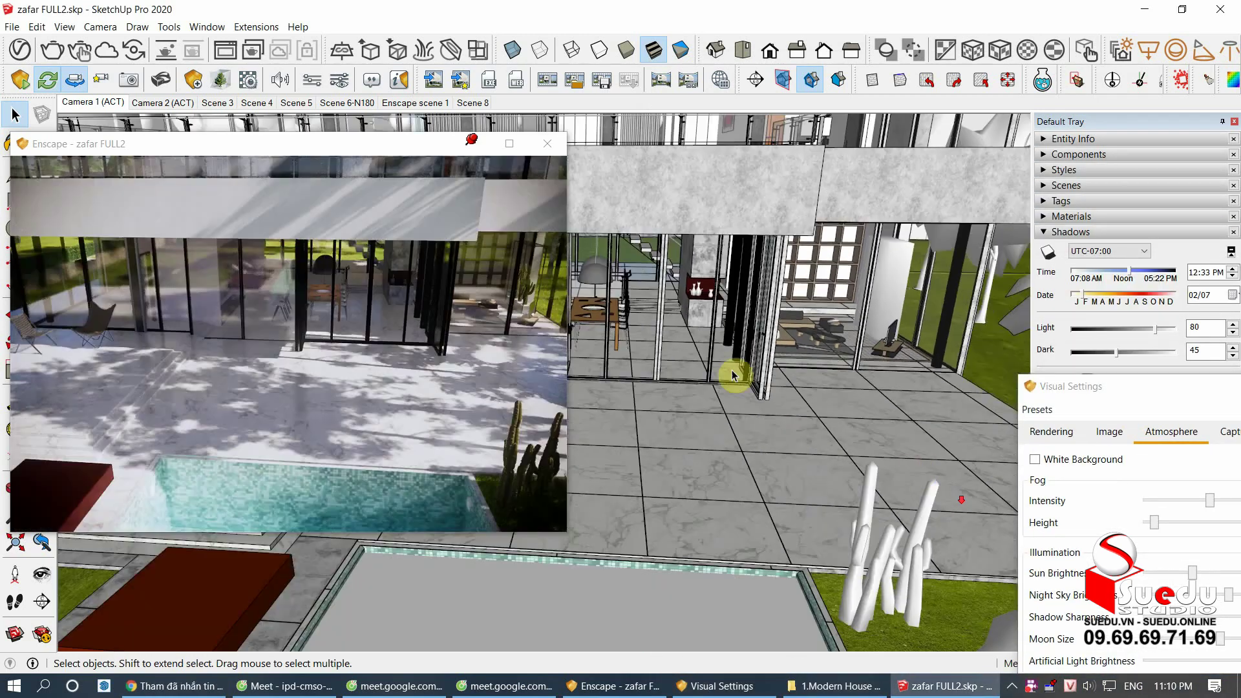
middle_click_drag(729, 368, 729, 386)
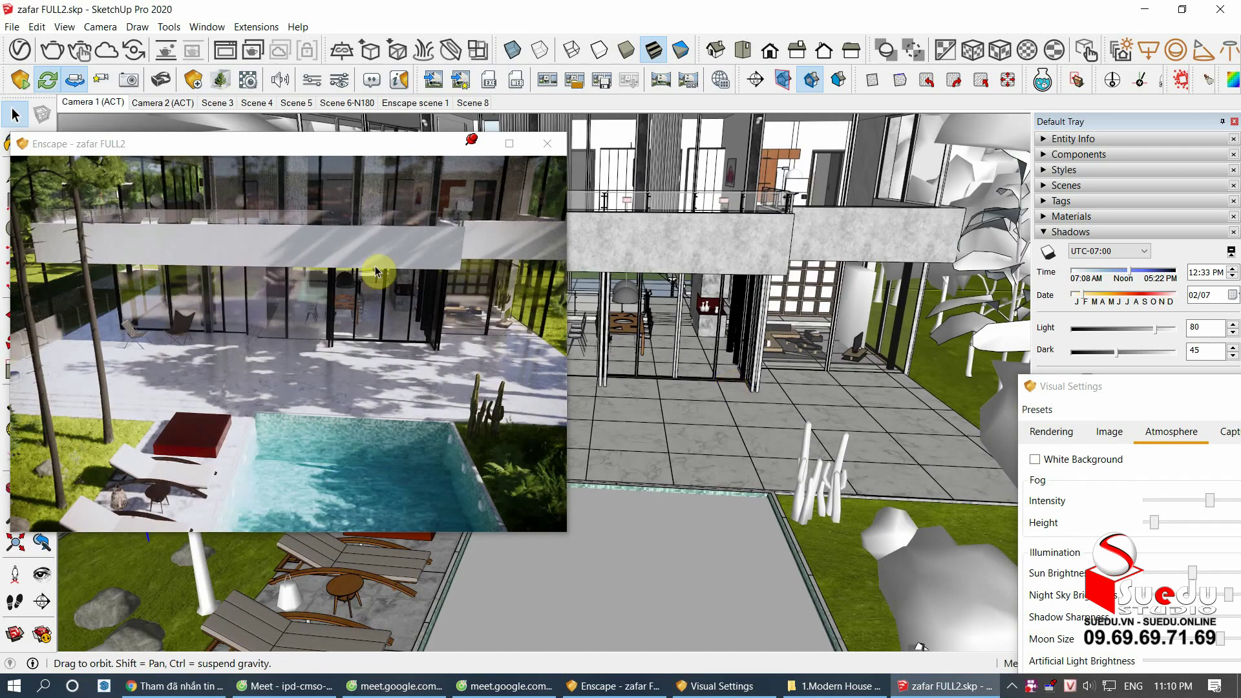
left_click(162, 103)
left_click(219, 105)
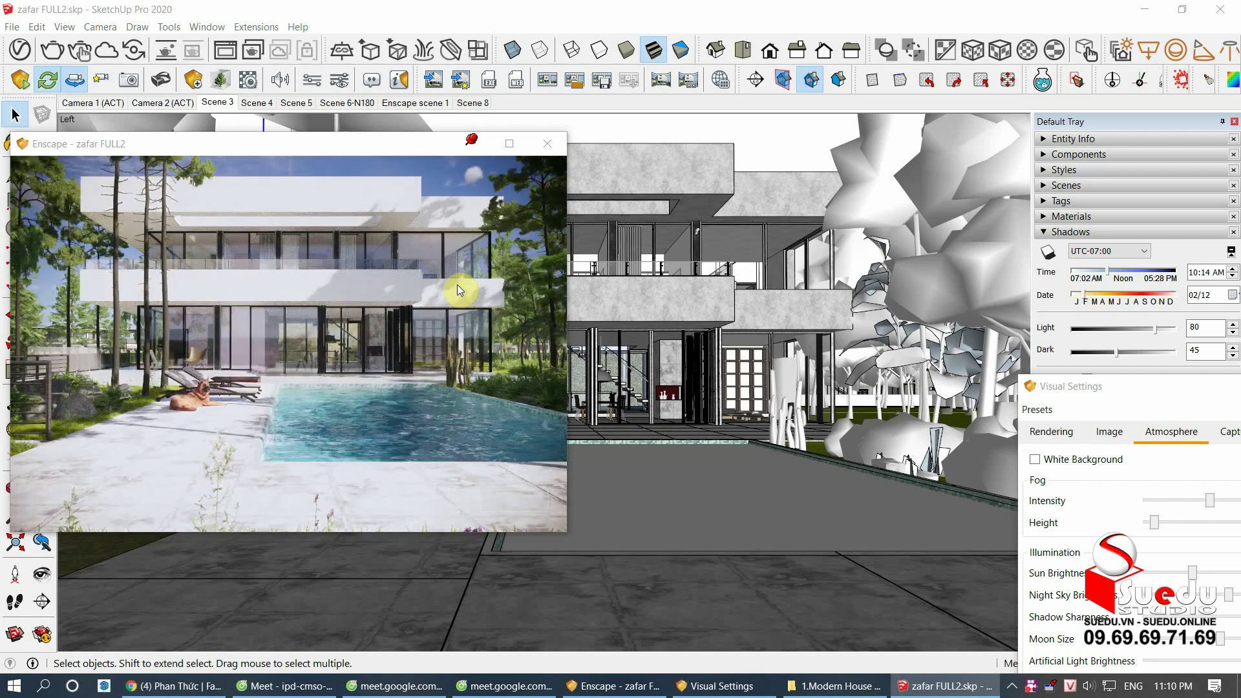
Step: Step the time of day with the U and I keys, ending at 06:19 before dawn
key("u")
key("i")
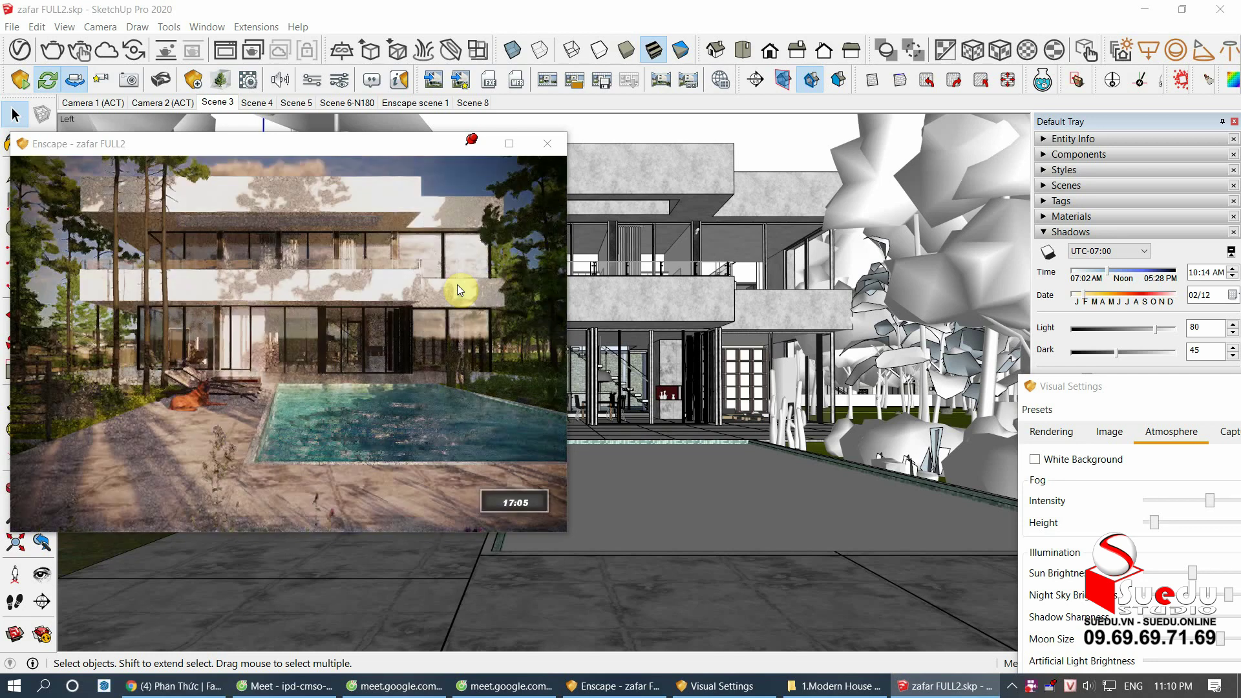
key("i")
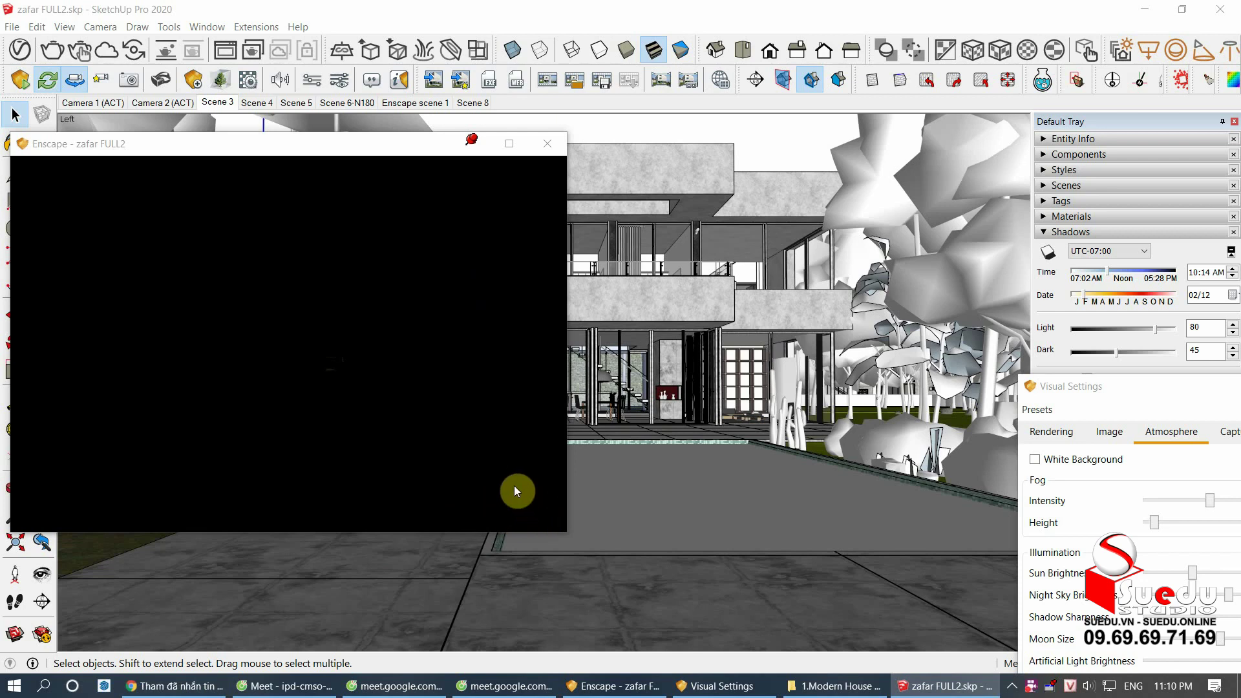
key("i")
key("i")
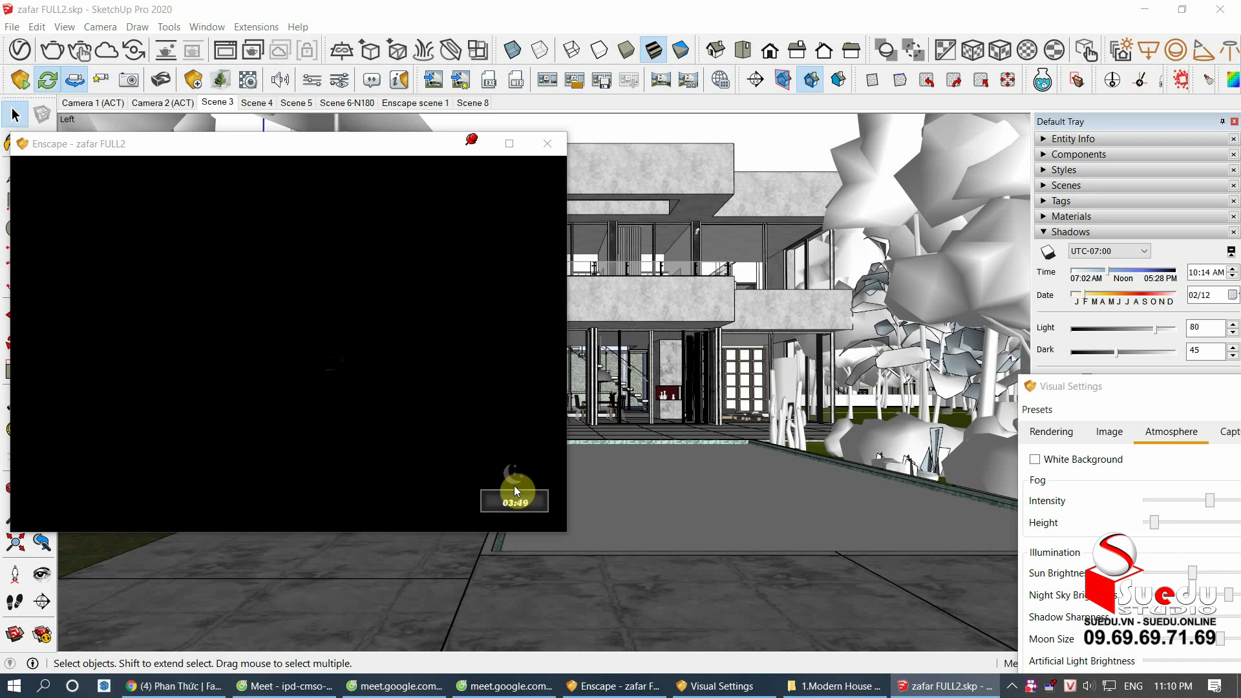
key("i")
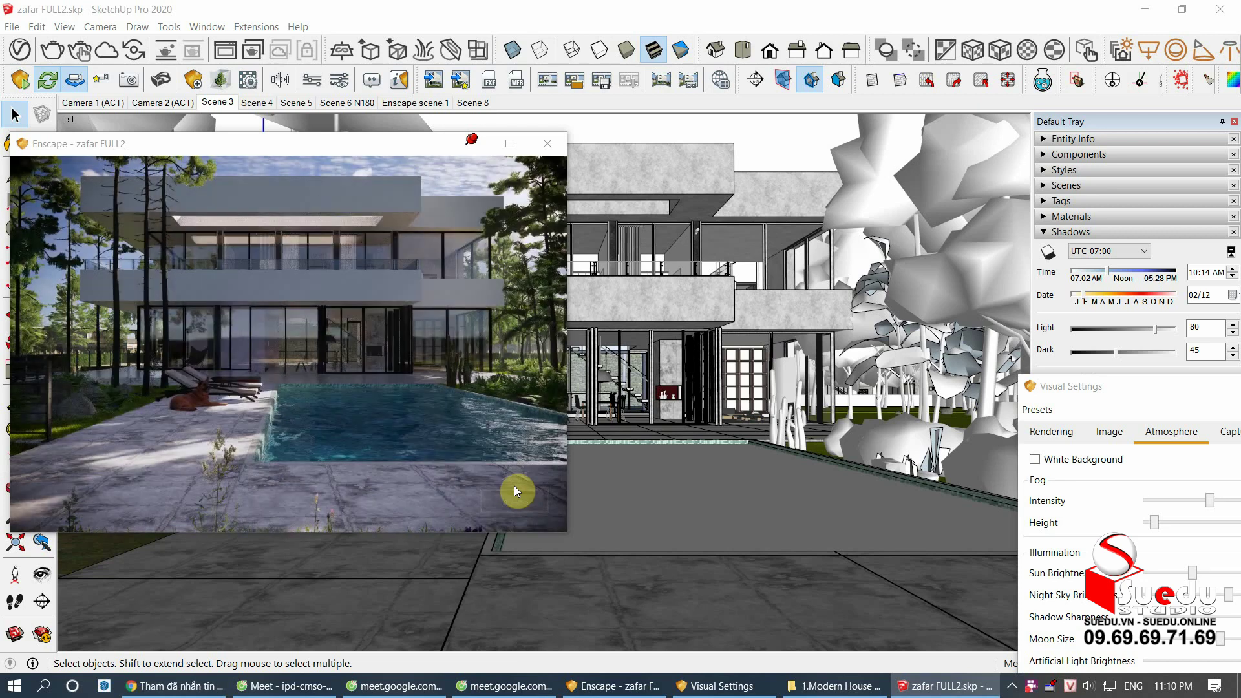
key("u")
key("u")
key("u")
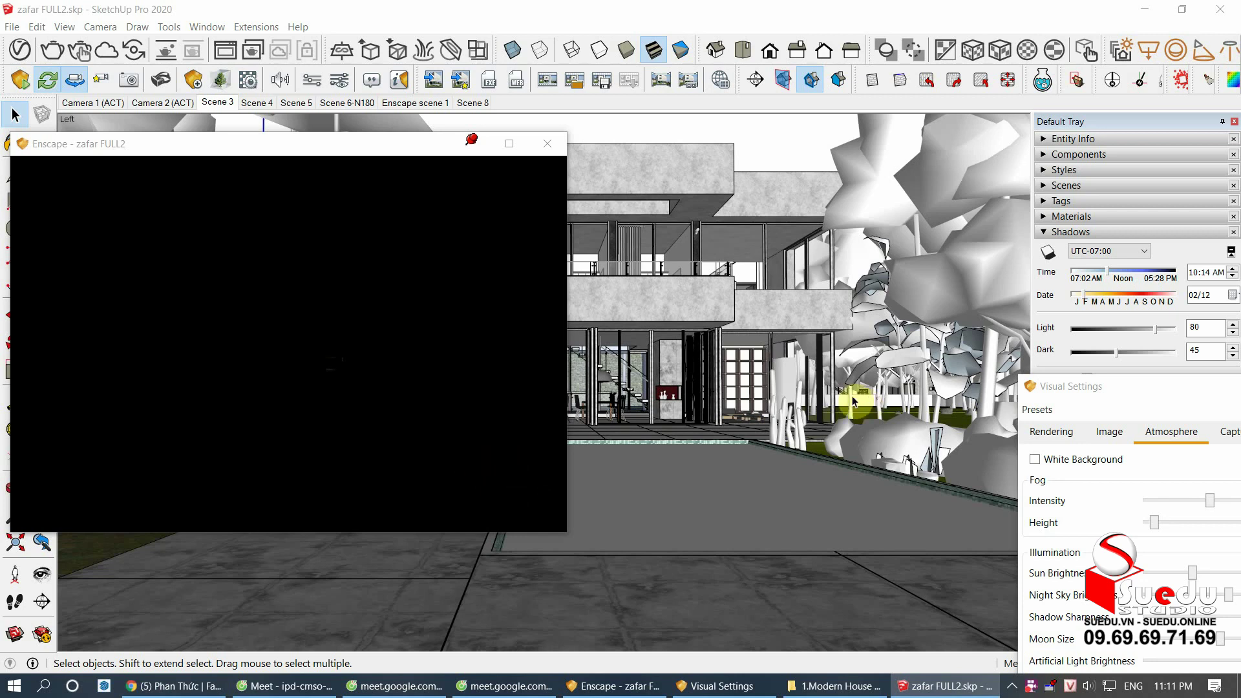
Step: Undock Visual Settings and raise Night Sky Brightness to about 198%
middle_click_drag(744, 368, 712, 564)
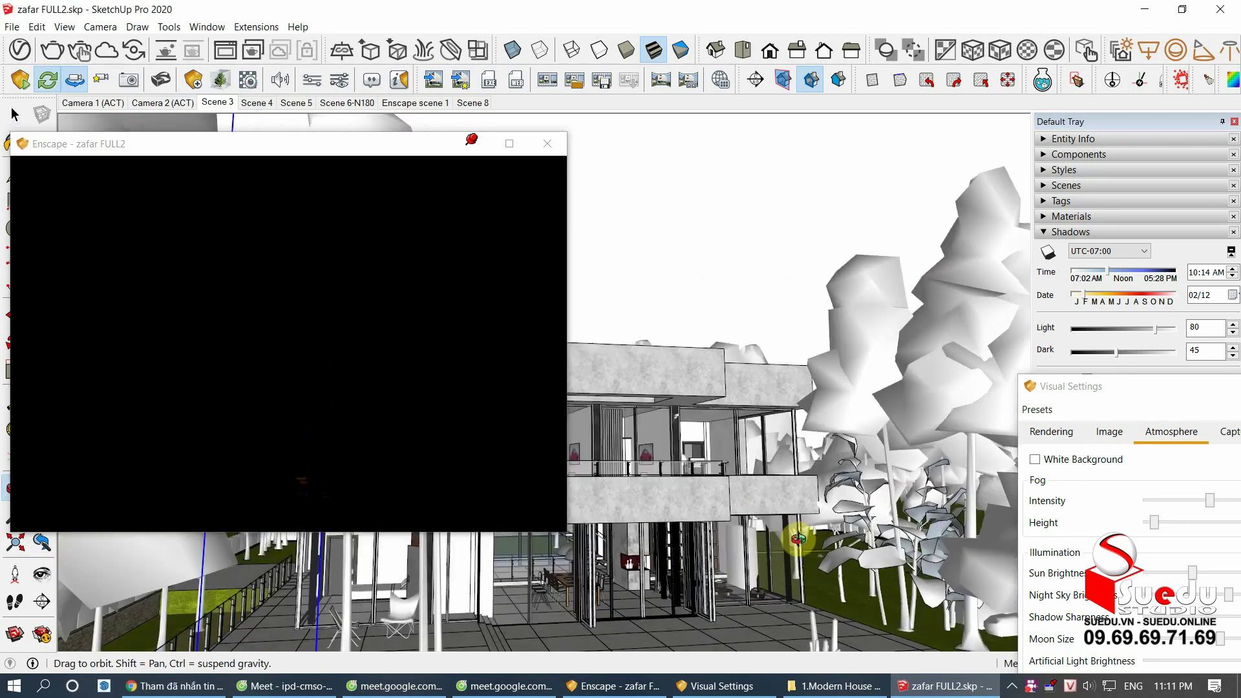
scroll(892, 555, "down", 5)
mouse_move(892, 555)
middle_mouse_down()
mouse_move(742, 362)
mouse_move(903, 291)
mouse_move(638, 435)
middle_mouse_up()
scroll(889, 497, "down", 5)
middle_click_drag(889, 497, 742, 416)
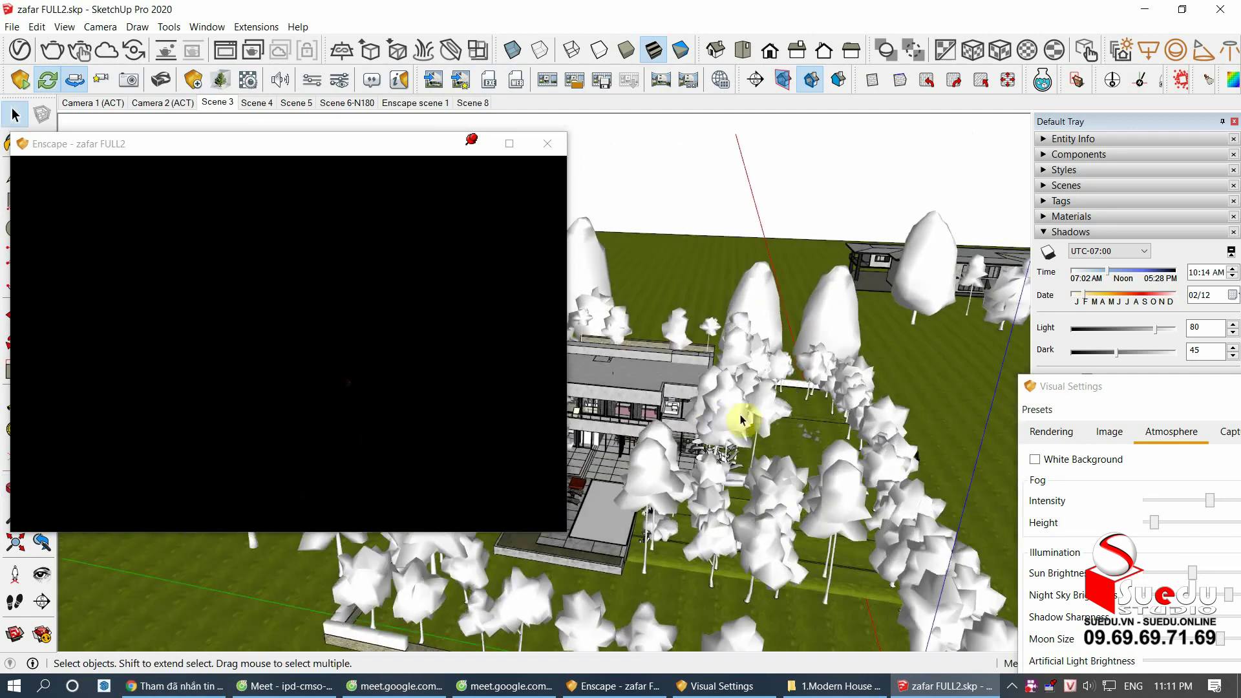
mouse_move(1118, 386)
left_mouse_down()
mouse_move(1037, 360)
mouse_move(813, 176)
left_mouse_up()
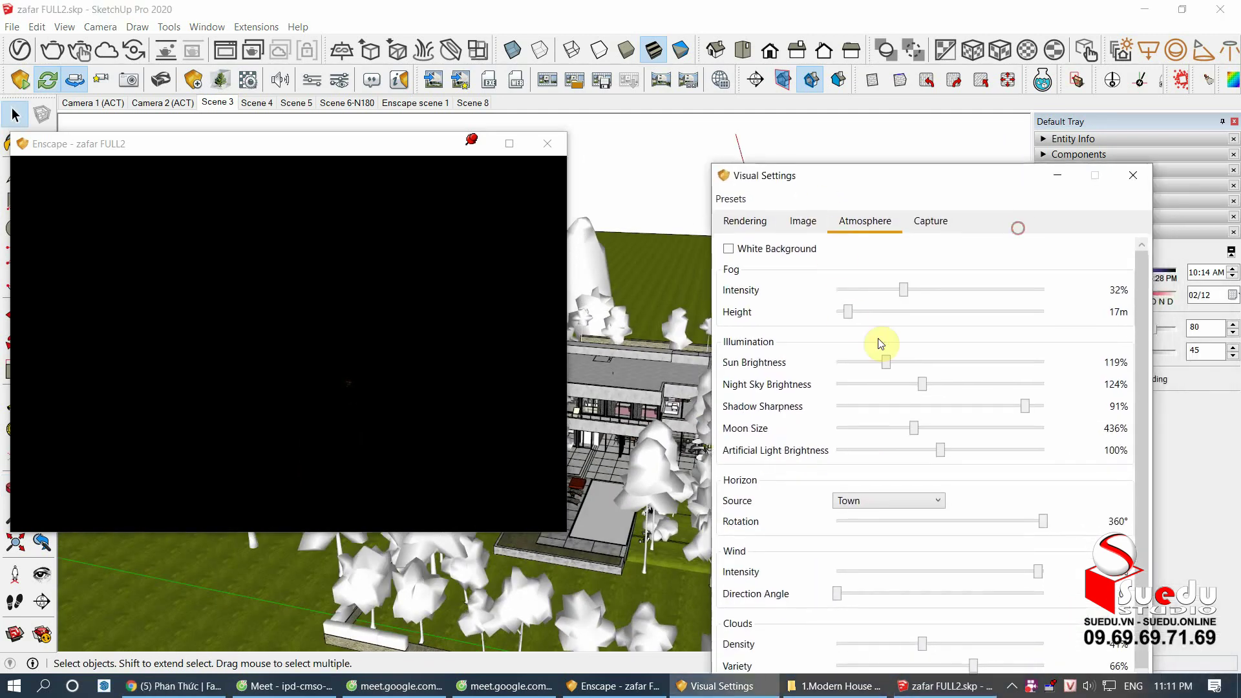
mouse_move(925, 389)
left_mouse_down()
mouse_move(1047, 393)
mouse_move(953, 394)
mouse_move(977, 387)
mouse_move(962, 385)
left_mouse_up()
Step: Set camera exposure to 100%, bring the view to eye level, and set time to about 21:07
left_click(744, 222)
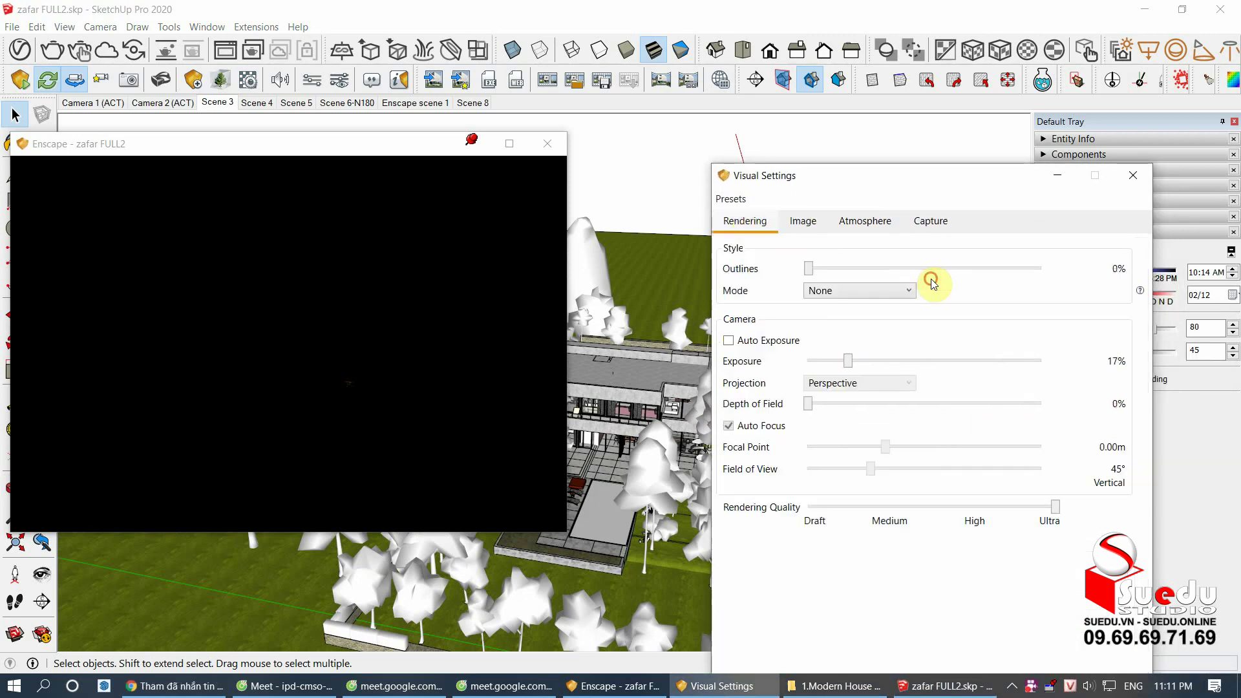
left_click_drag(847, 360, 1054, 360)
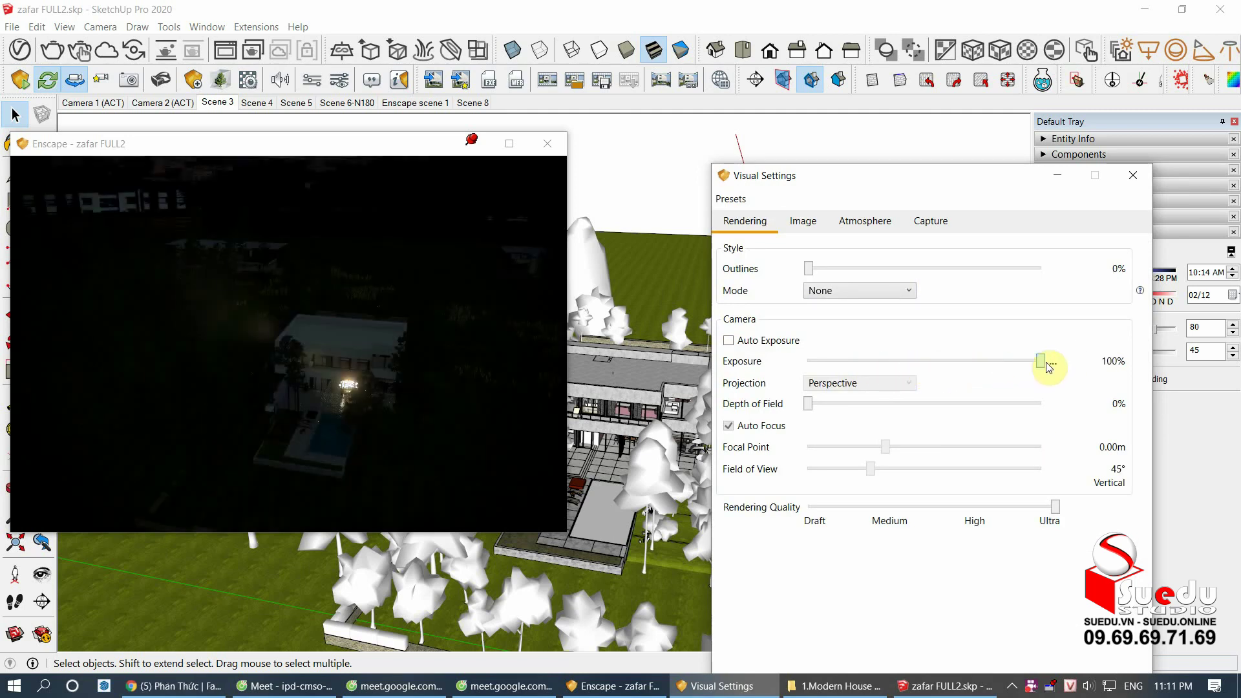
mouse_move(679, 304)
middle_mouse_down()
mouse_move(665, 293)
mouse_move(692, 271)
mouse_move(726, 300)
mouse_move(669, 293)
middle_mouse_up()
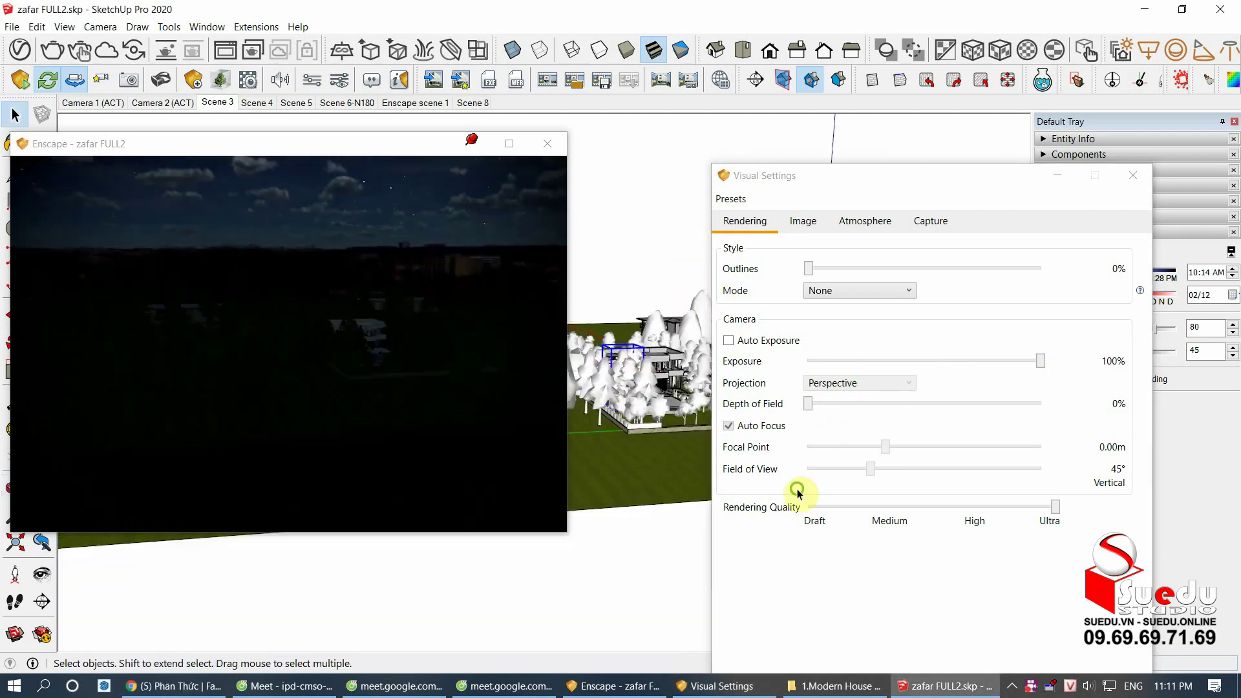
scroll(641, 330, "up", 3)
scroll(641, 330, "up", 3)
middle_click_drag(641, 330, 626, 343)
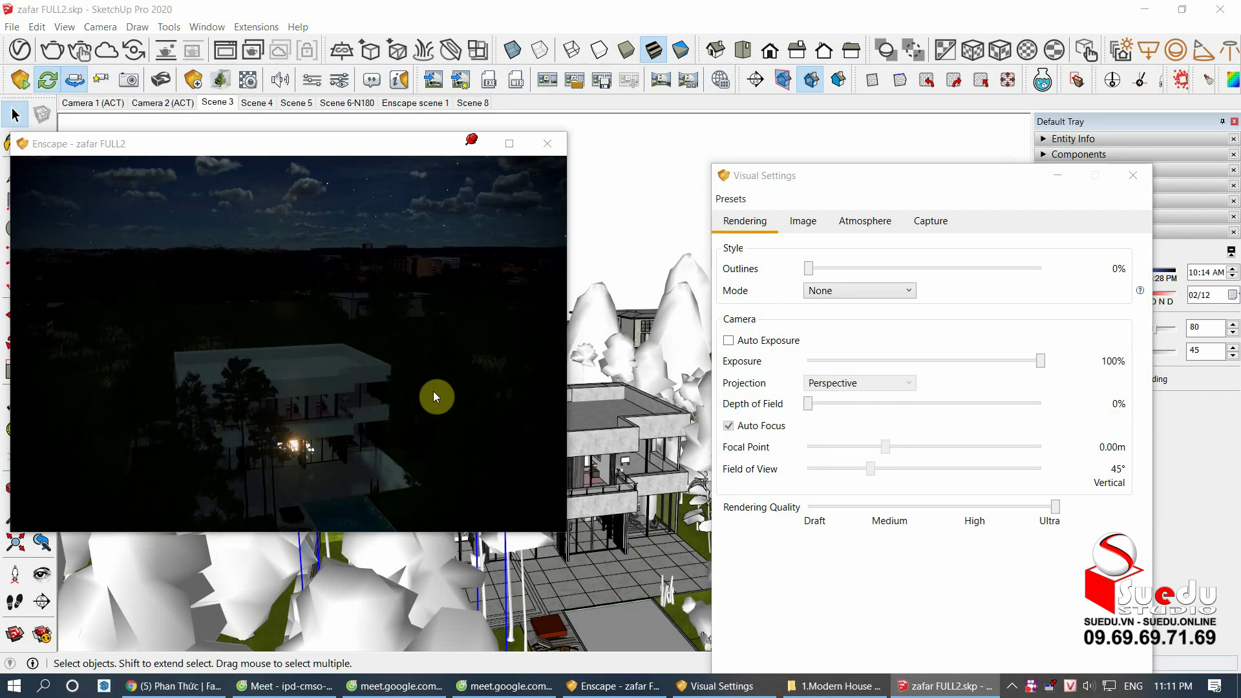
key("i")
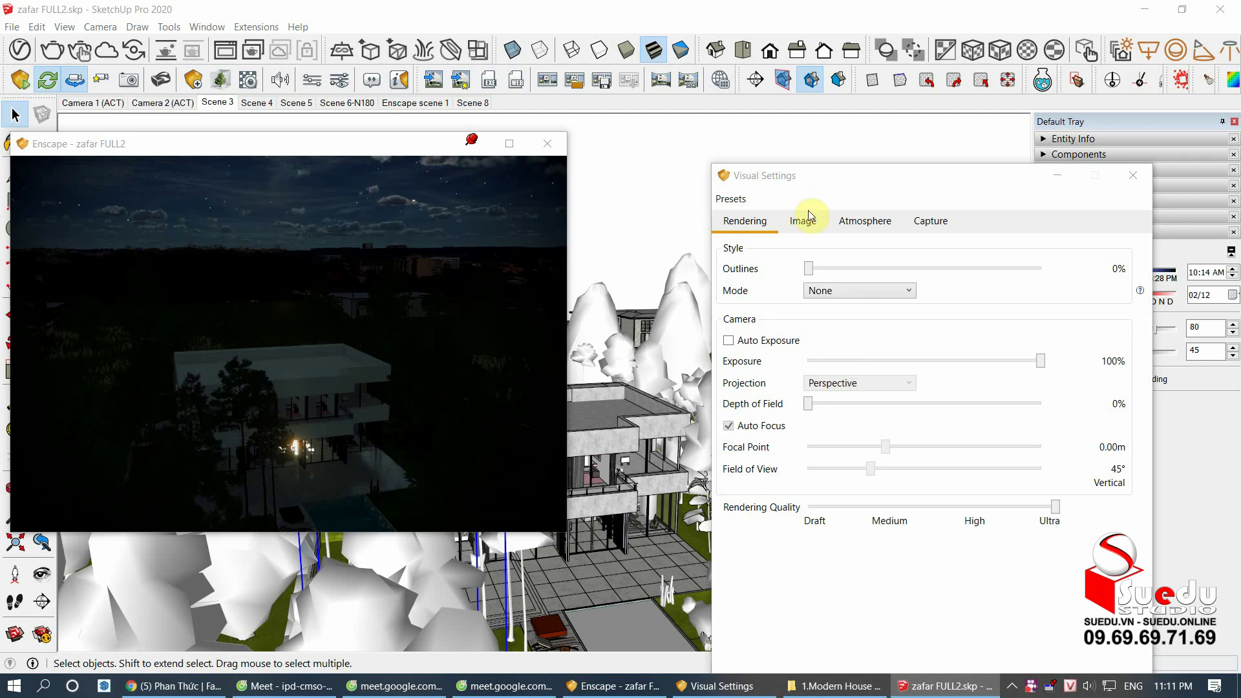
Step: Push Night Sky Brightness on the Atmosphere tab up to 267%
left_click(863, 221)
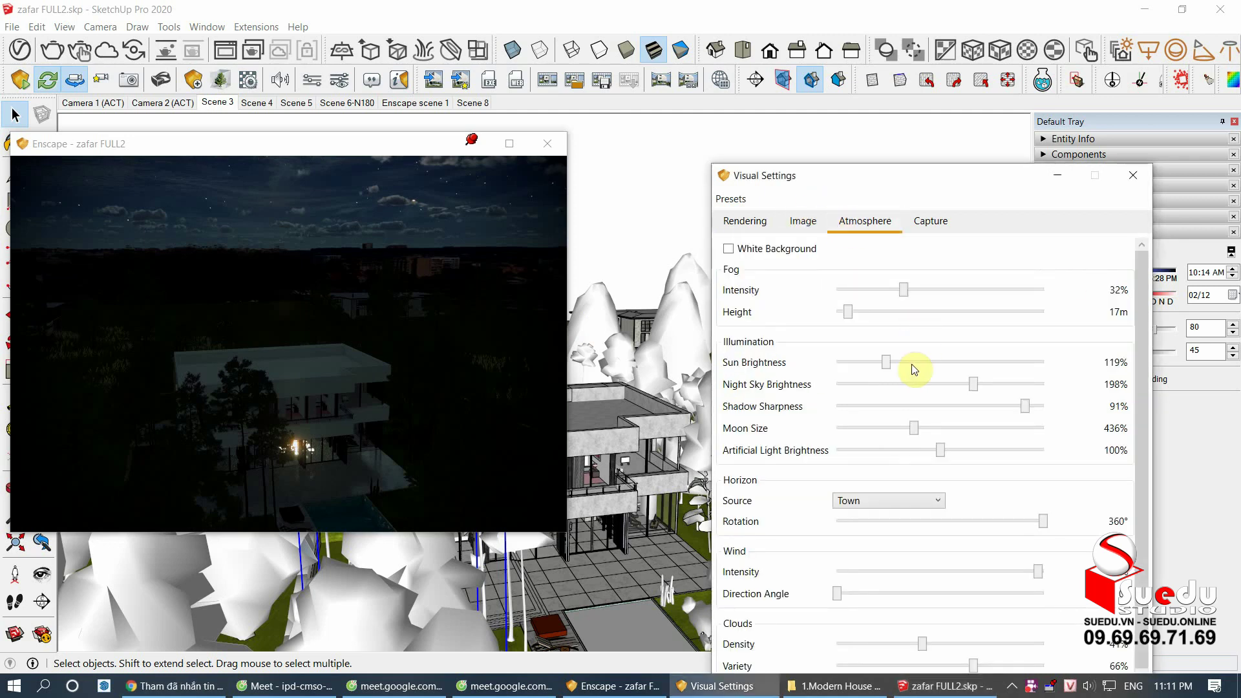
mouse_move(974, 384)
left_mouse_down()
mouse_move(1042, 385)
mouse_move(1024, 399)
left_mouse_up()
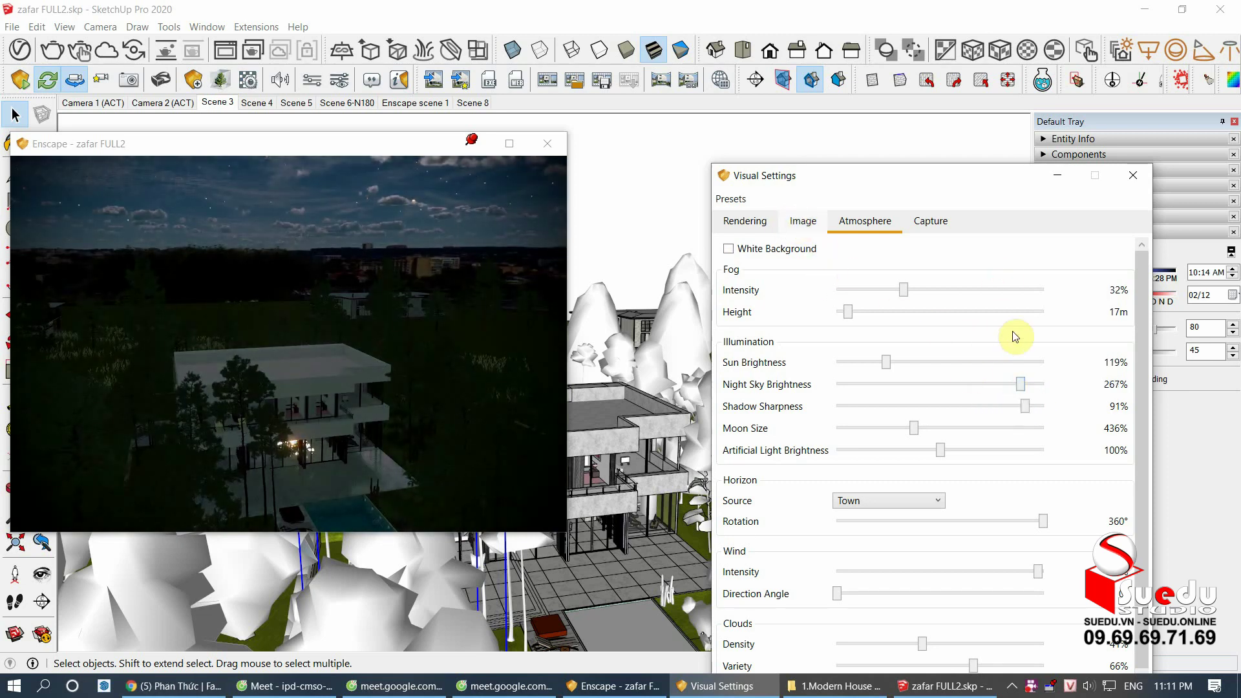
Step: Set image Highlights to 100% and Shadows to -26%
key("ctrl+shift+Tab")
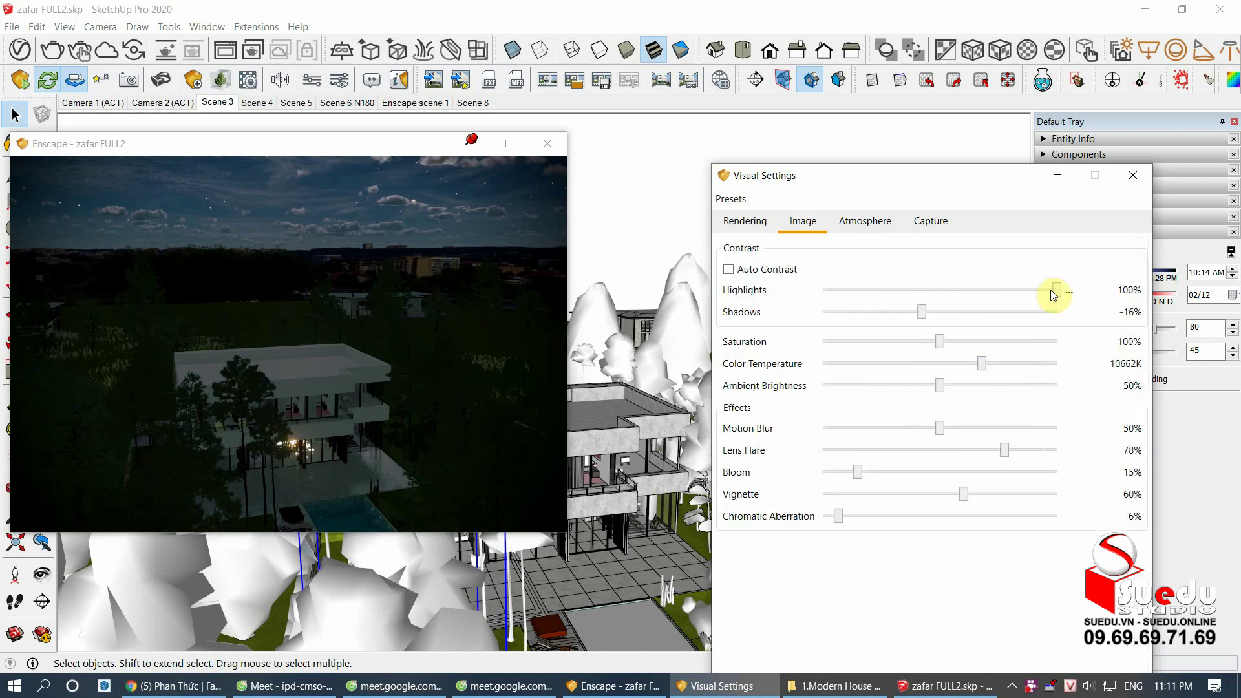
left_click_drag(939, 290, 1057, 290)
mouse_move(902, 314)
left_mouse_down()
mouse_move(996, 313)
mouse_move(914, 331)
mouse_move(942, 327)
mouse_move(910, 317)
left_mouse_up()
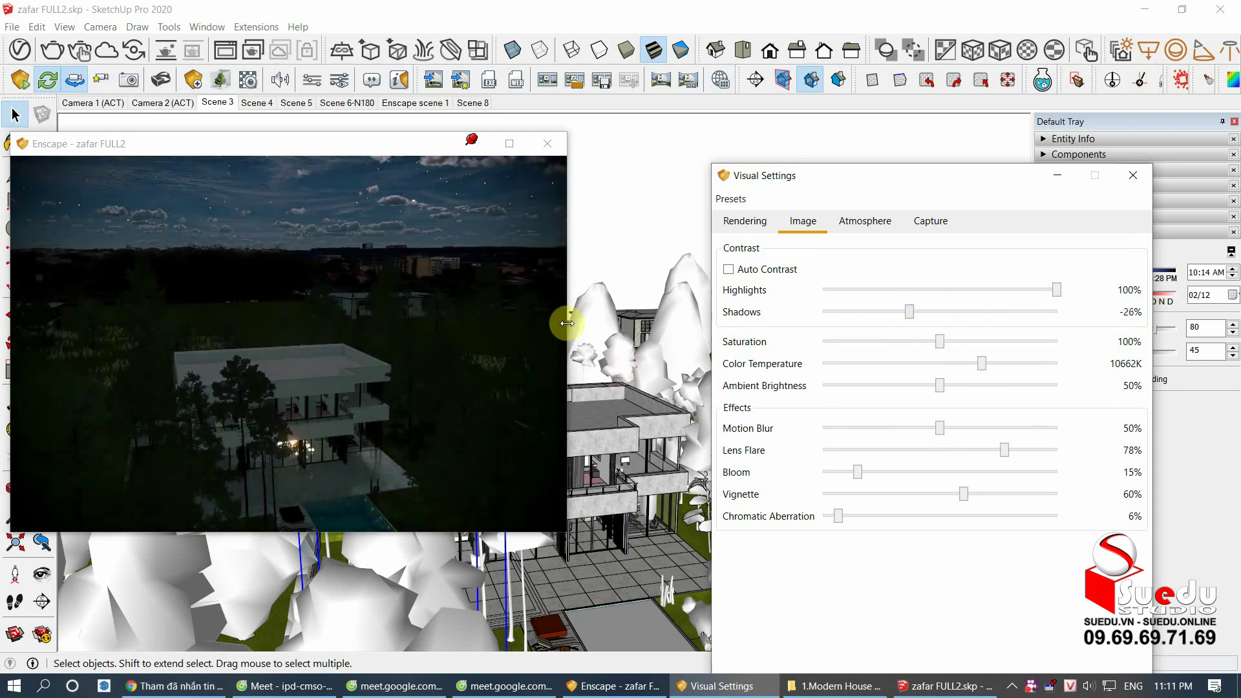
Step: Orbit the view to face the villa front and pool, then show the Rendering settings
left_click(578, 396)
mouse_move(620, 405)
middle_mouse_down()
mouse_move(758, 387)
mouse_move(646, 320)
mouse_move(645, 305)
middle_mouse_up()
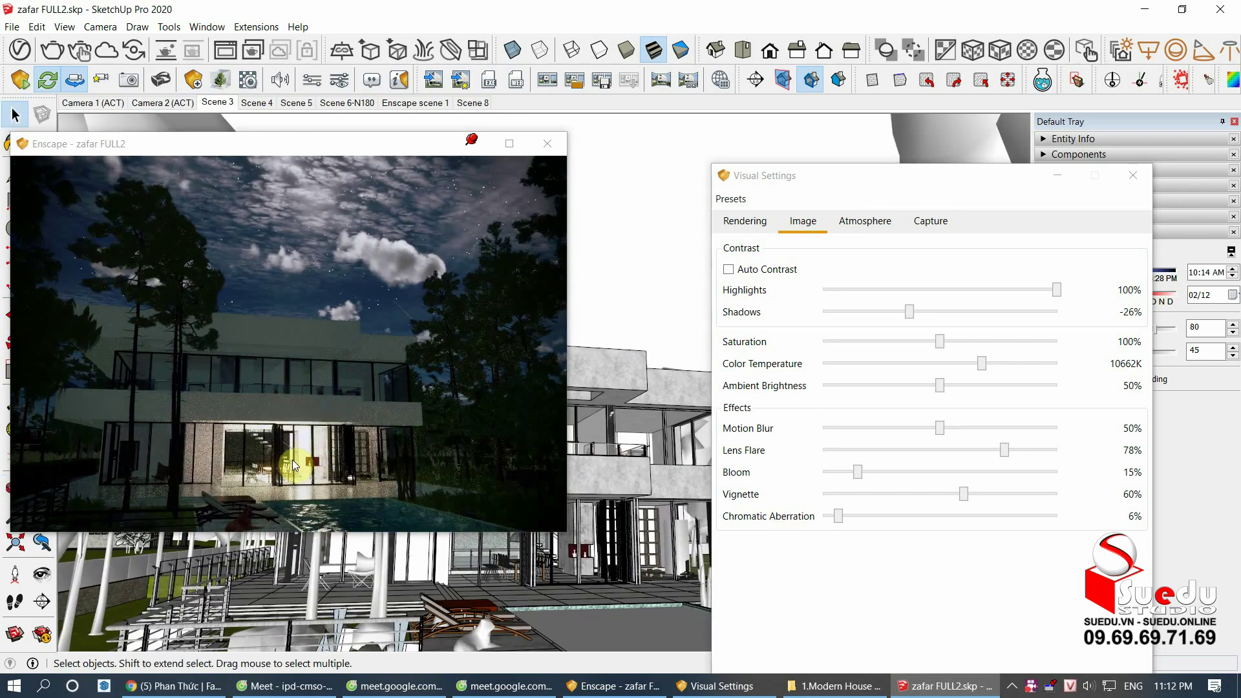
left_click(745, 221)
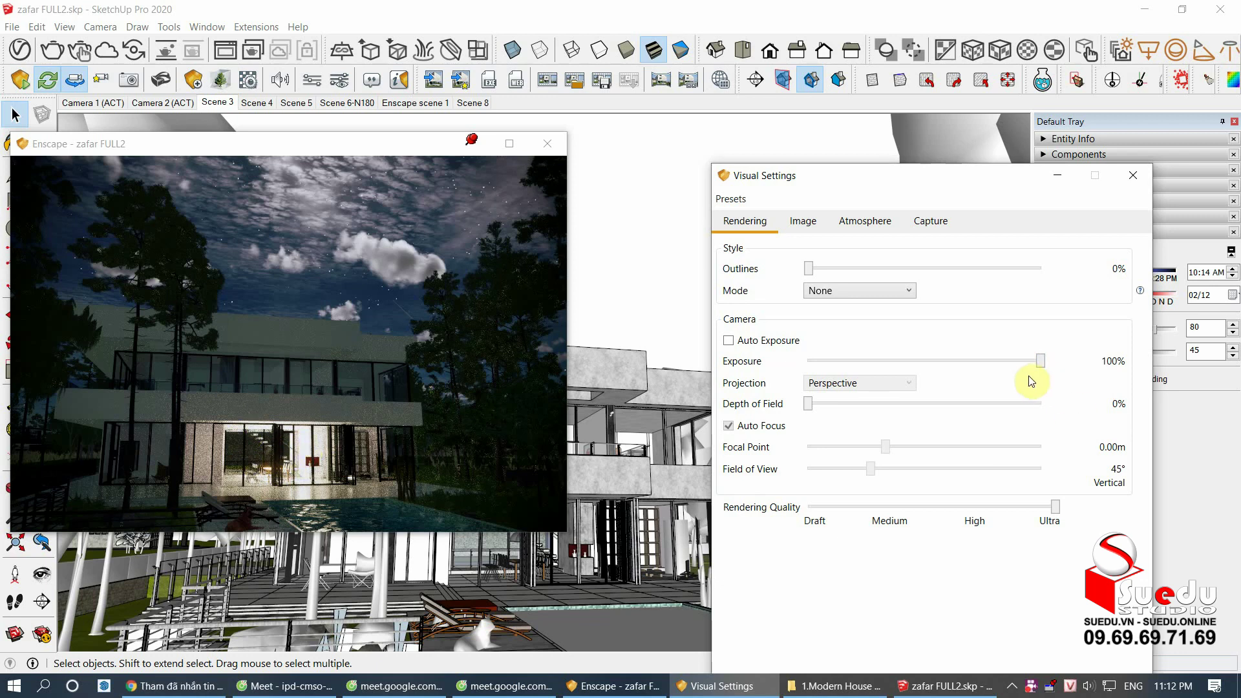
Step: Lower exposure to 97% and orbit to look up at the moonlit, cloudy sky
mouse_move(1040, 360)
left_mouse_down()
mouse_move(988, 363)
mouse_move(1035, 366)
left_mouse_up()
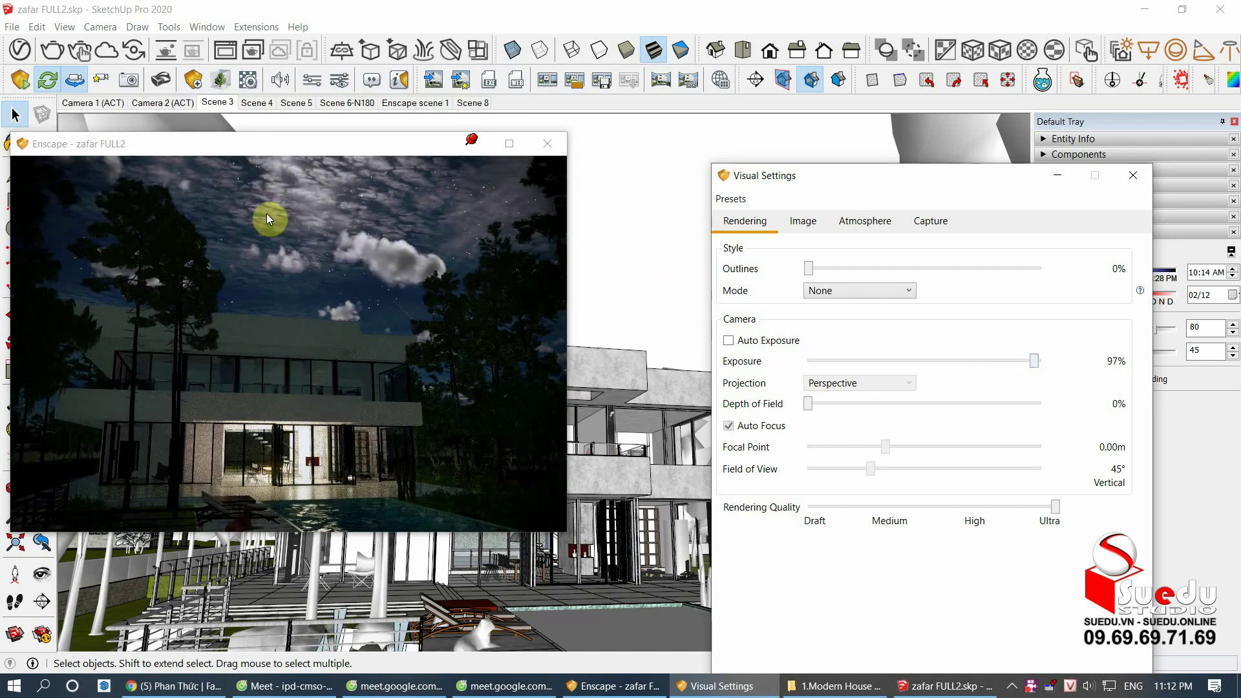
mouse_move(615, 329)
middle_mouse_down()
mouse_move(799, 417)
mouse_move(643, 341)
mouse_move(628, 354)
mouse_move(781, 479)
mouse_move(642, 379)
middle_mouse_up()
scroll(711, 369, "up", 3)
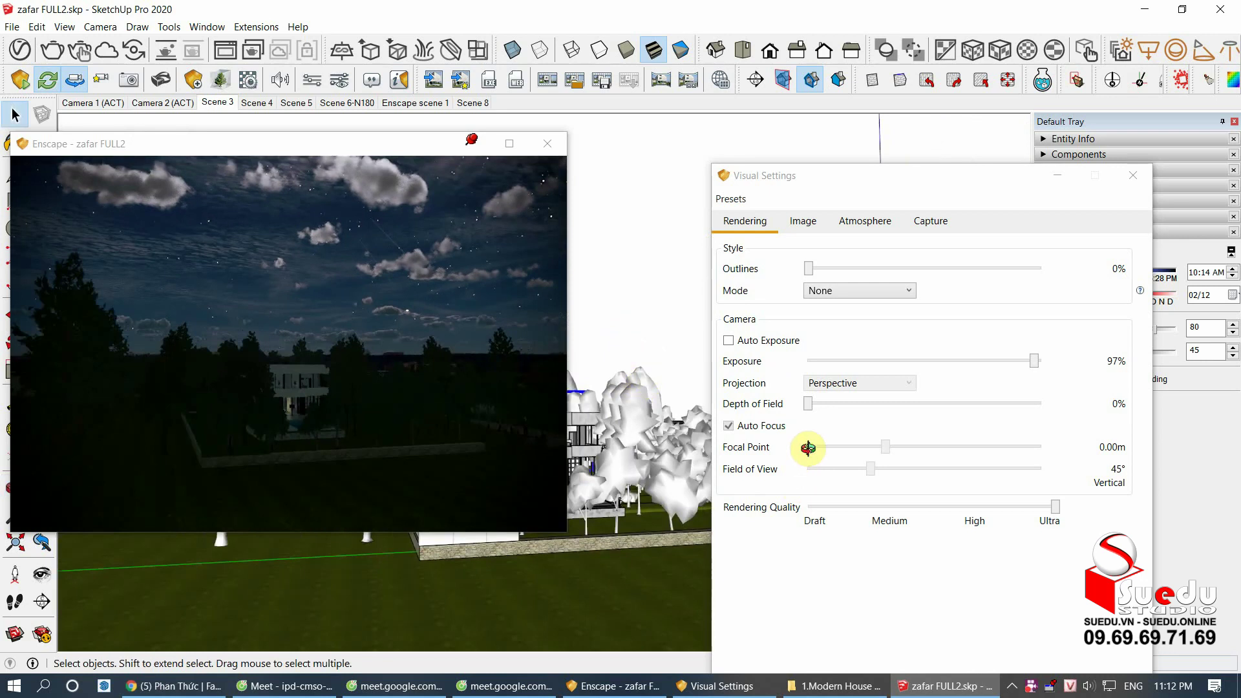
mouse_move(710, 333)
middle_mouse_down()
mouse_move(705, 294)
mouse_move(765, 396)
mouse_move(931, 454)
mouse_move(790, 459)
mouse_move(781, 390)
mouse_move(779, 421)
mouse_move(737, 410)
middle_mouse_up()
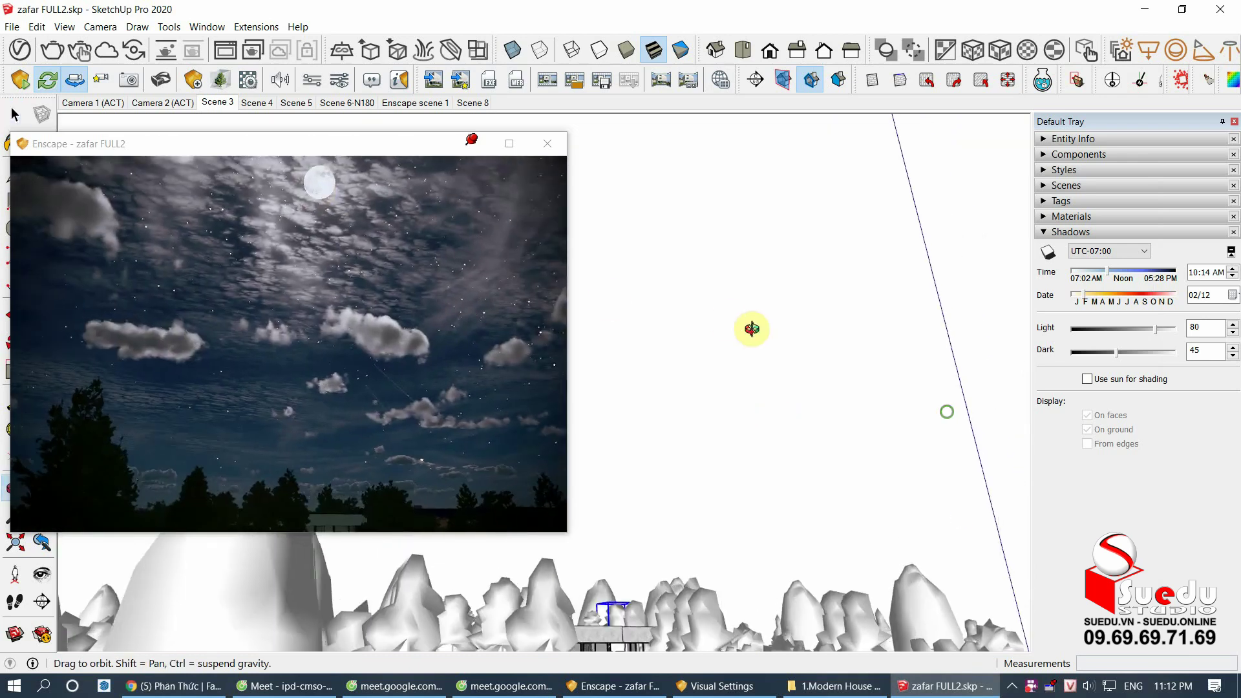
Step: Shift the time of day from about 20:58 back to 19:19
middle_click_drag(752, 329, 748, 324)
key("space")
left_click(456, 428)
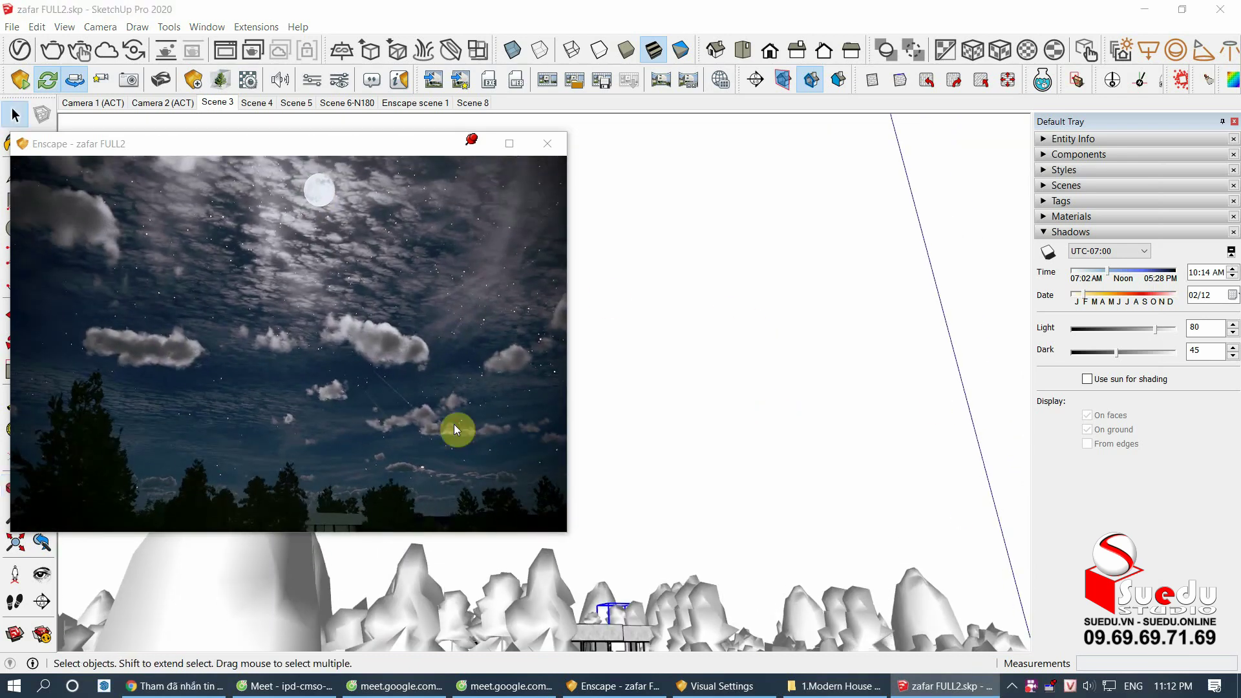
key("i")
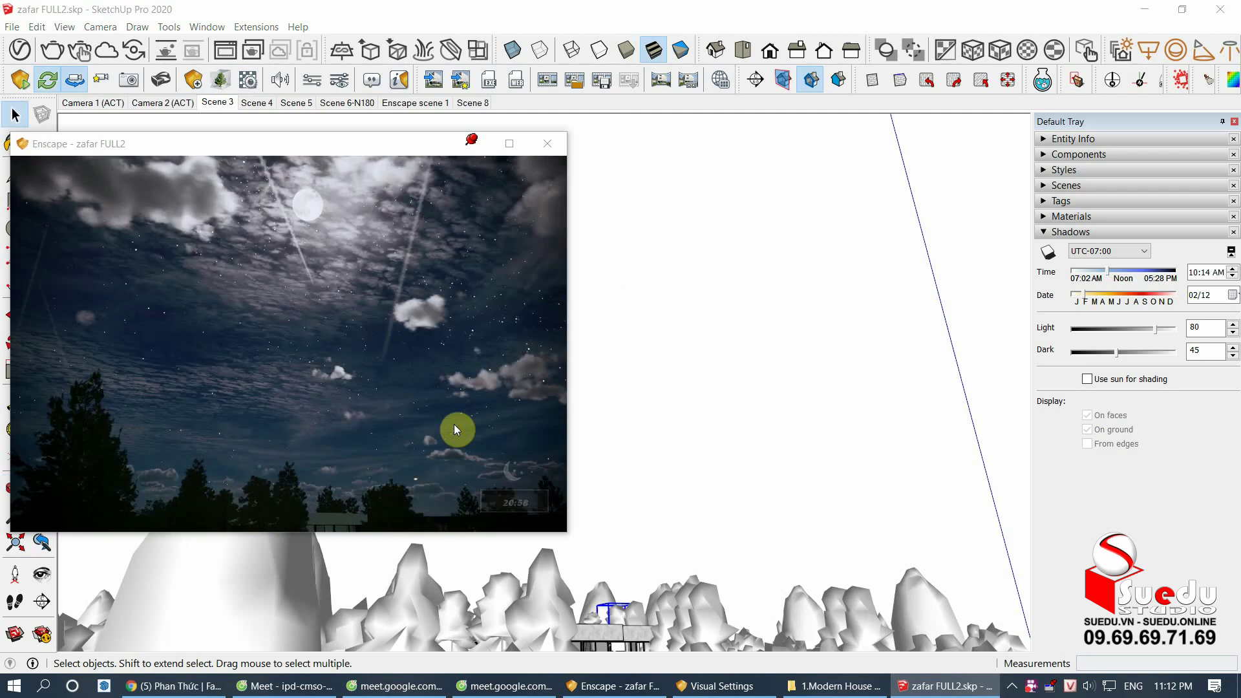
key("u")
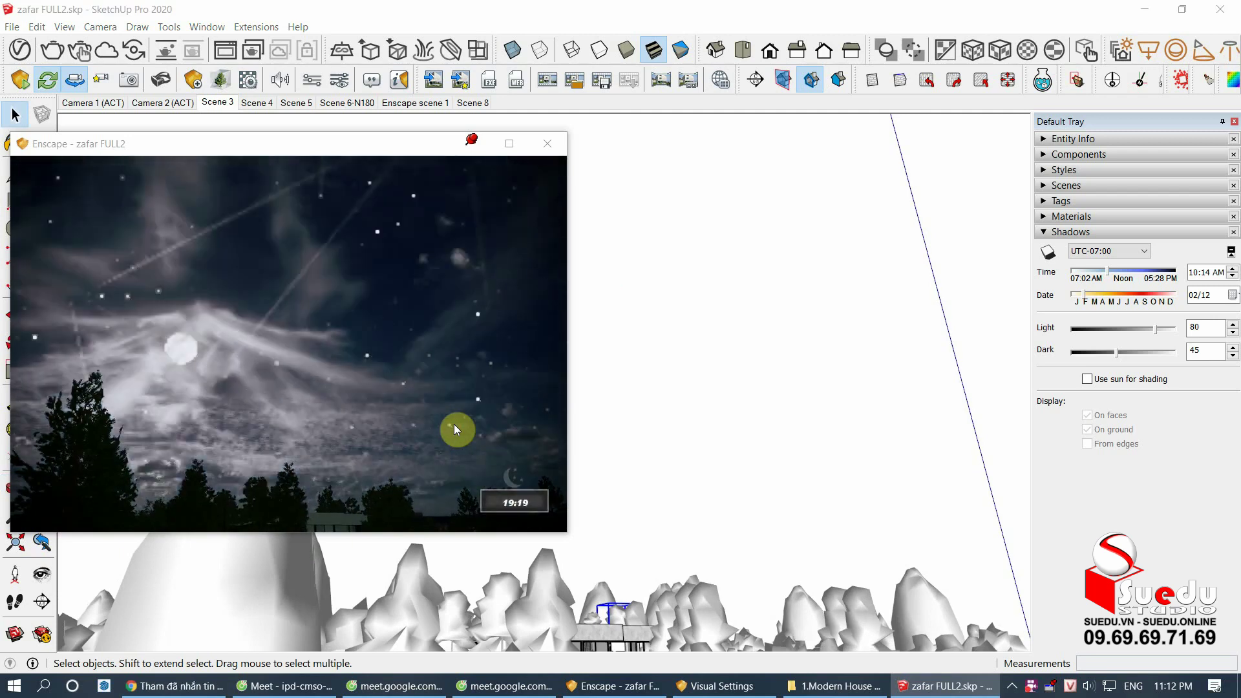
Step: Orbit and zoom down to bring the villa and trees back into view
middle_click_drag(672, 369, 716, 379)
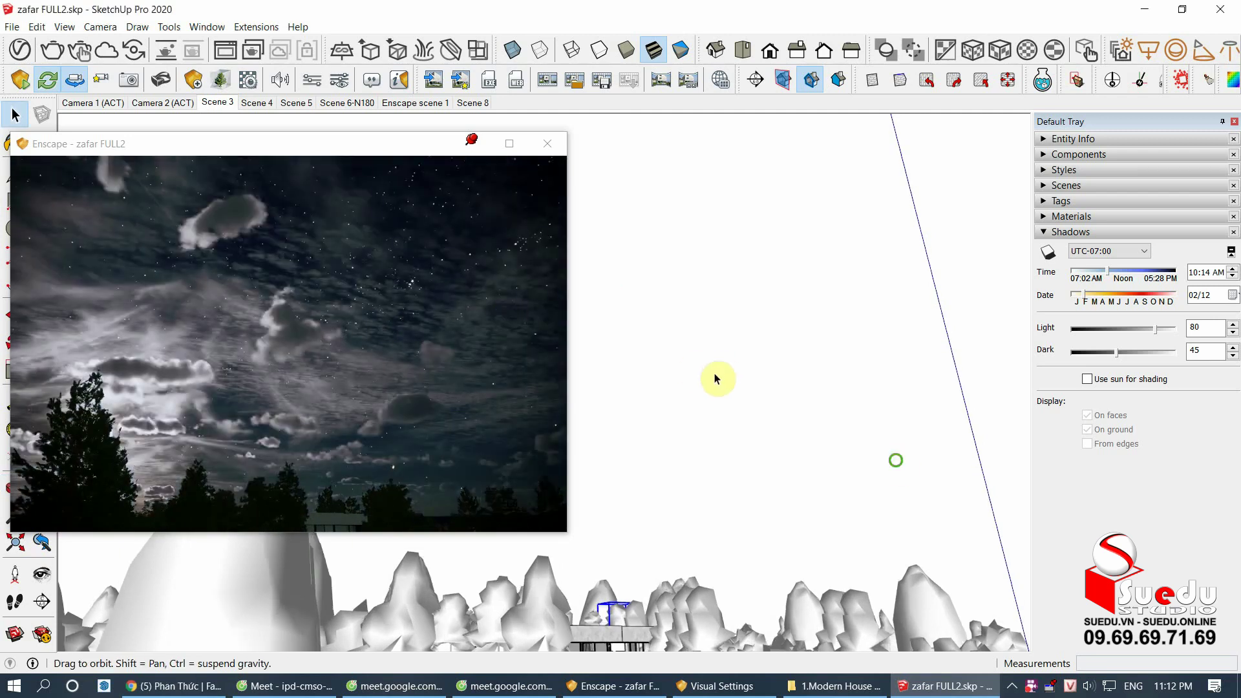
mouse_move(632, 507)
middle_mouse_down()
mouse_move(742, 440)
mouse_move(718, 413)
mouse_move(715, 447)
mouse_move(888, 575)
mouse_move(723, 477)
mouse_move(781, 478)
middle_mouse_up()
scroll(888, 575, "up", 2)
scroll(762, 435, "up", 2)
scroll(901, 604, "up", 2)
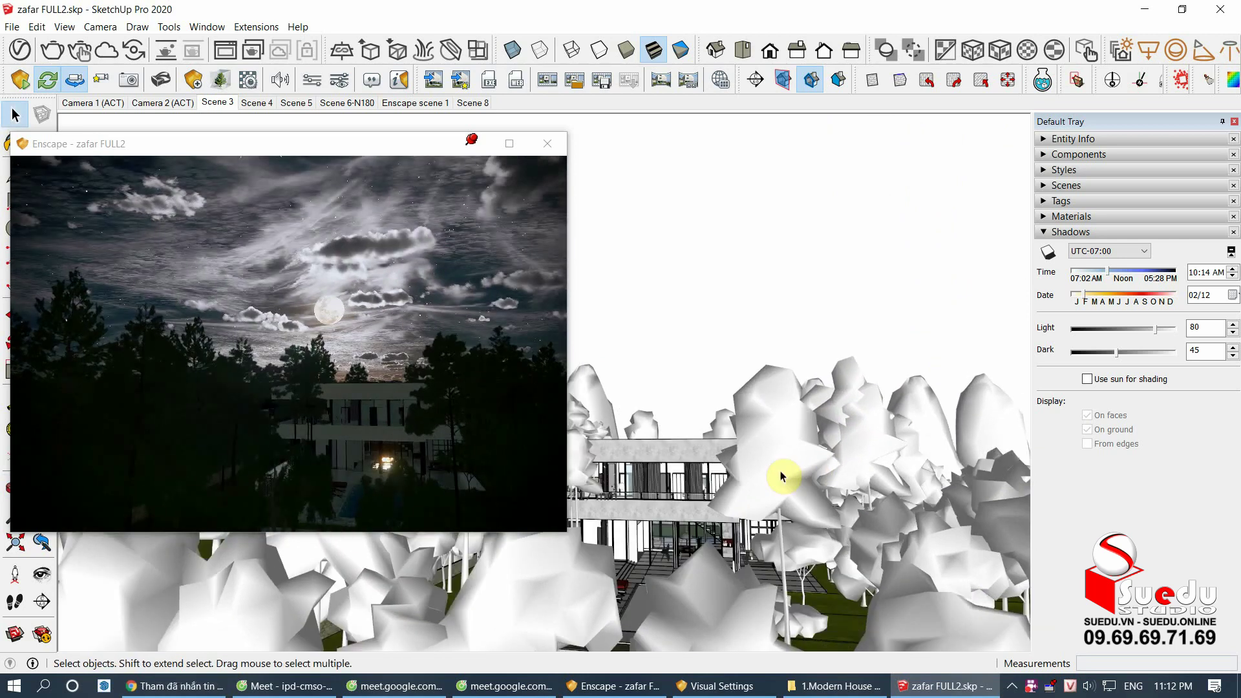
Step: Shift the time of day through 18:27 toward a starry midnight sky
left_click(426, 313)
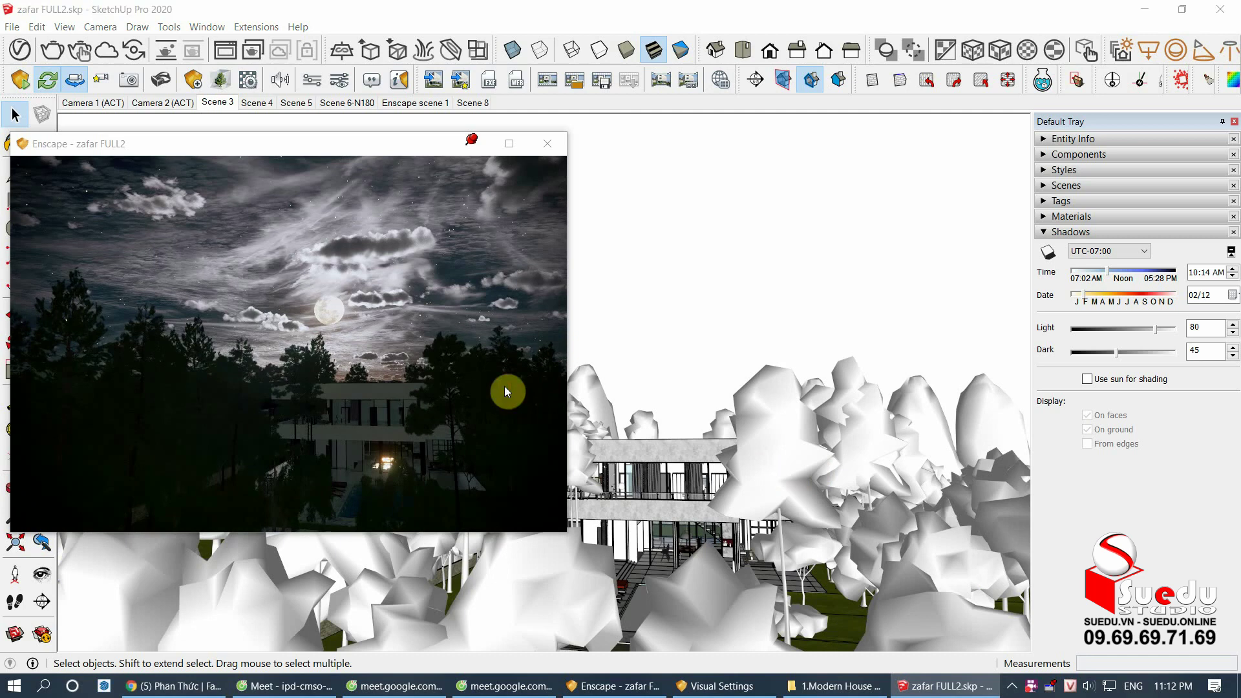
middle_click_drag(731, 336, 711, 336)
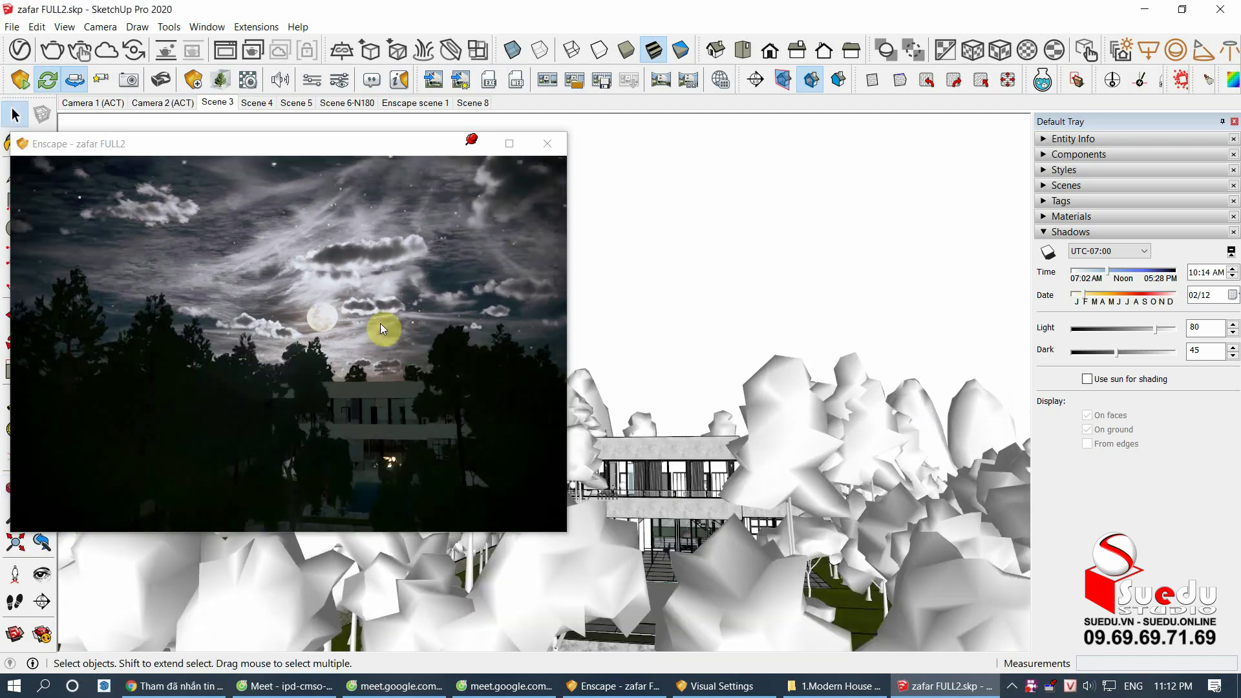
key("u")
key("i")
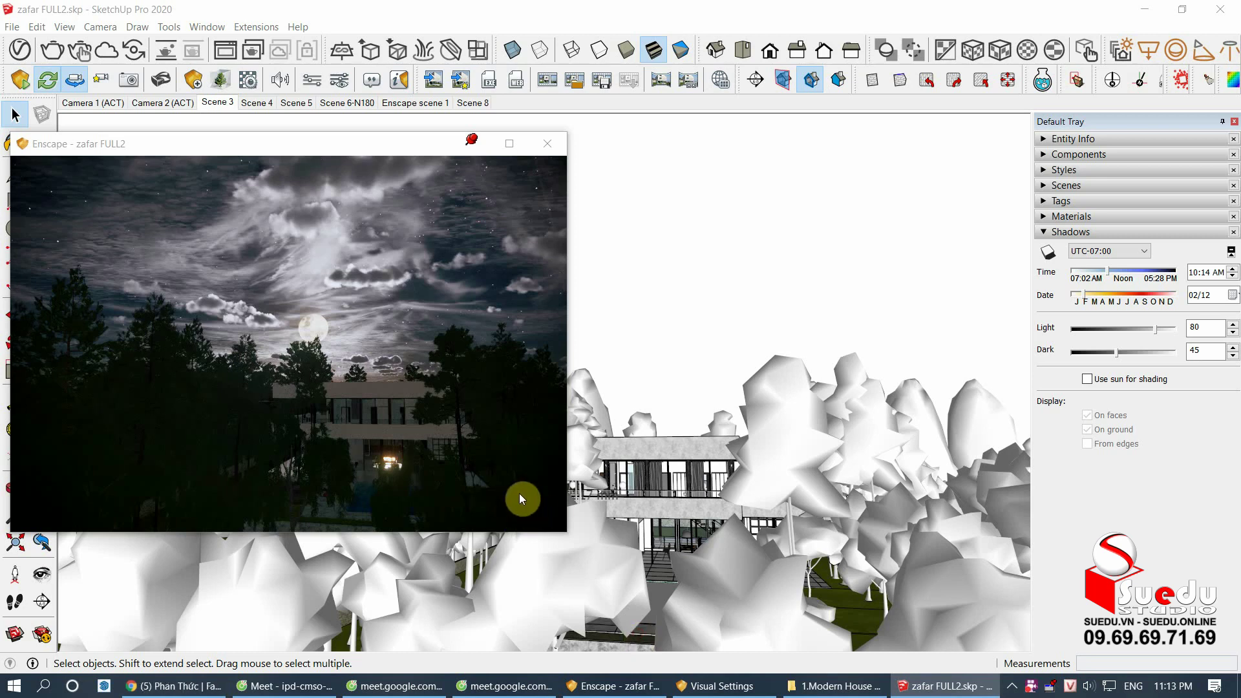
key("u")
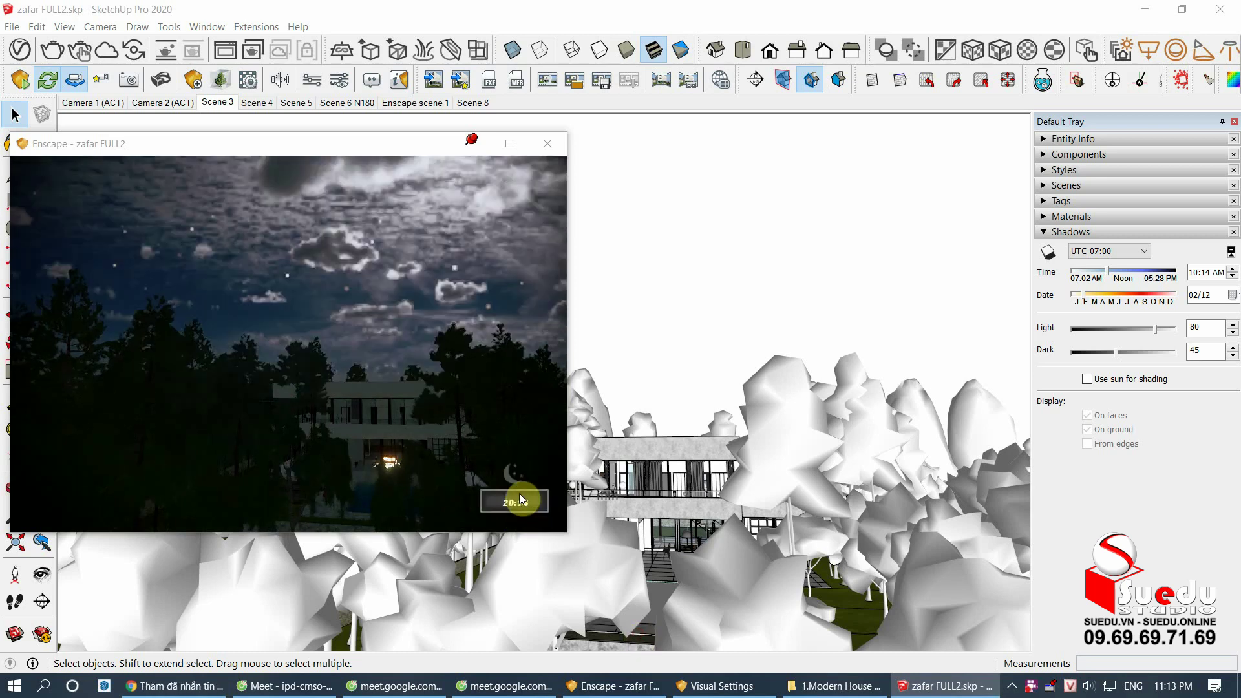
key("u")
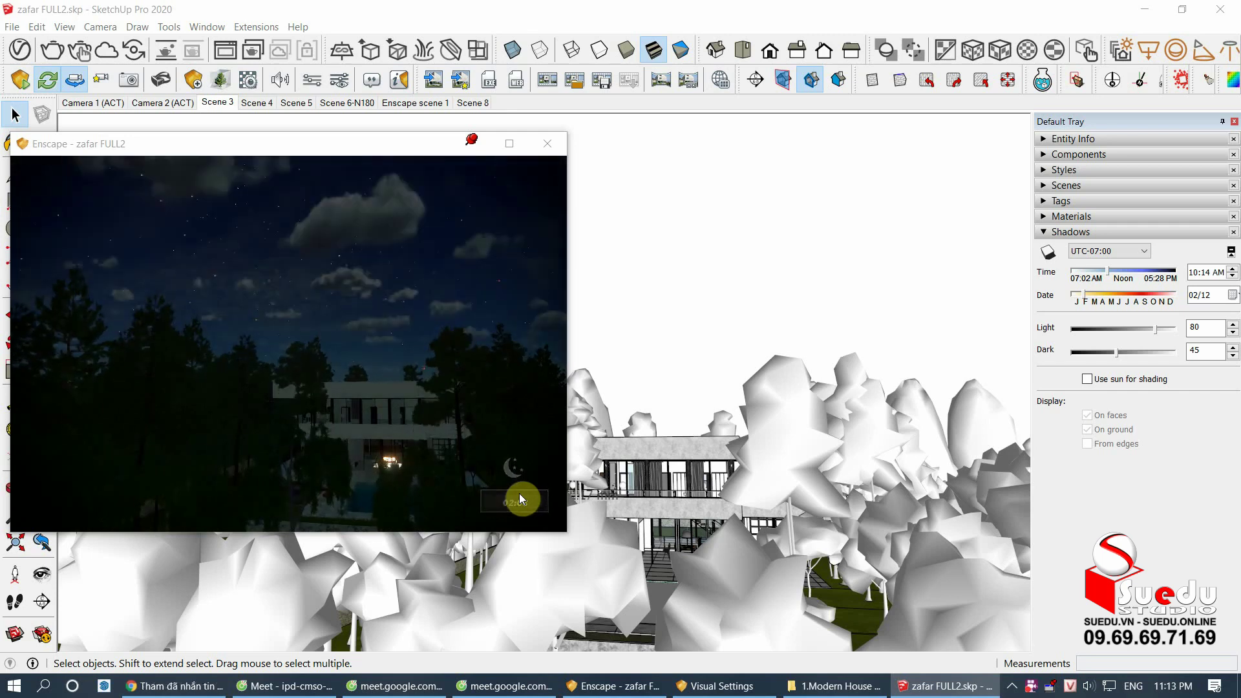
Step: Orbit beneath the ground plane, cancel the stray Mirror tool, and face the moon at about 02:43
middle_click_drag(688, 522, 1021, 560)
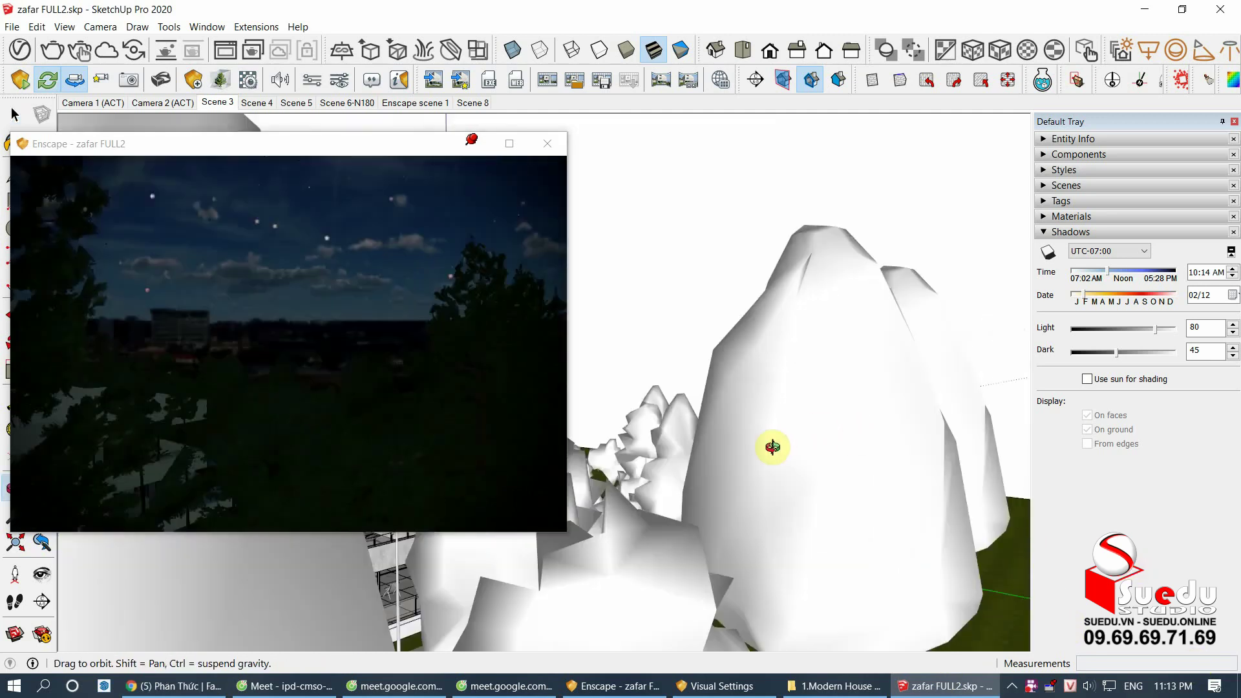
middle_click_drag(1021, 560, 927, 506)
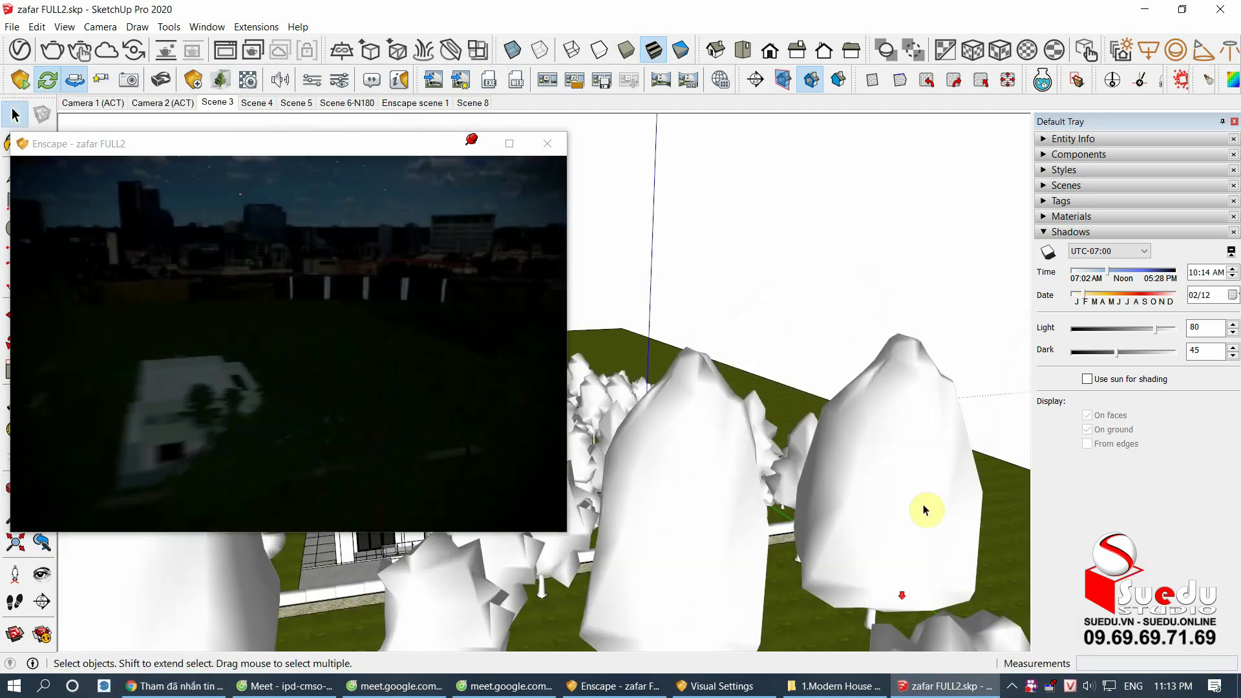
mouse_move(858, 456)
middle_mouse_down()
mouse_move(821, 183)
mouse_move(776, 201)
mouse_move(717, 180)
mouse_move(703, 396)
mouse_move(727, 235)
middle_mouse_up()
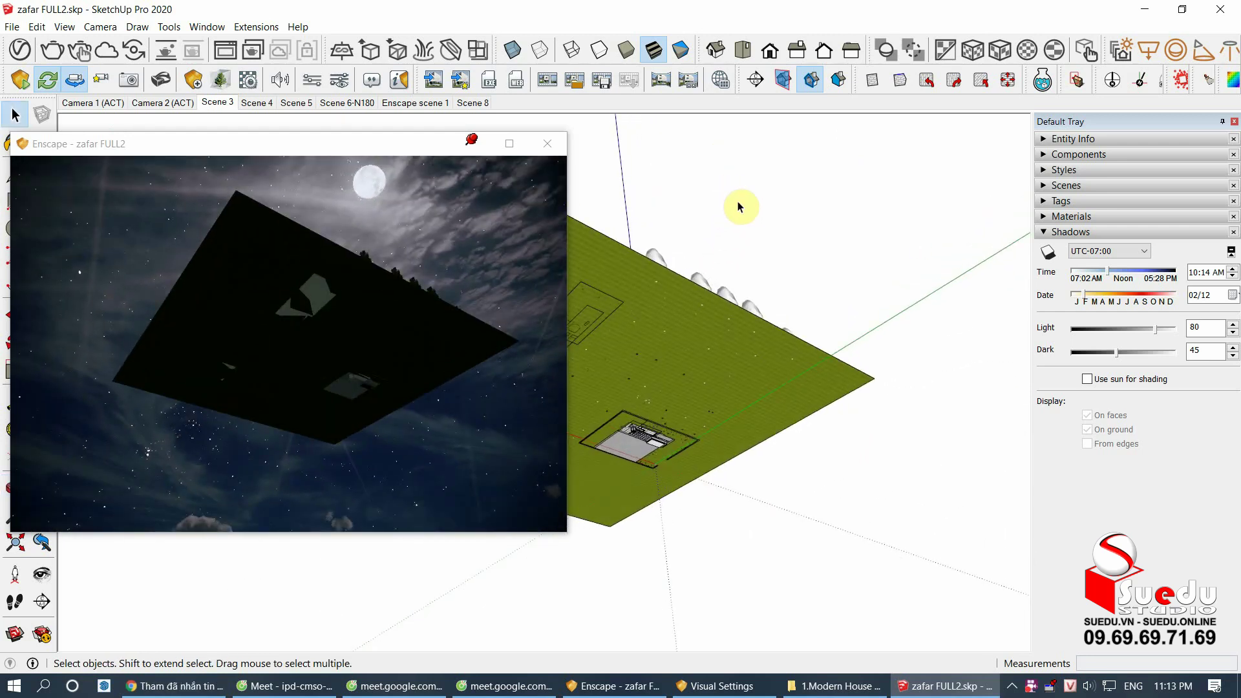
key("shift+m")
middle_click_drag(692, 216, 692, 255)
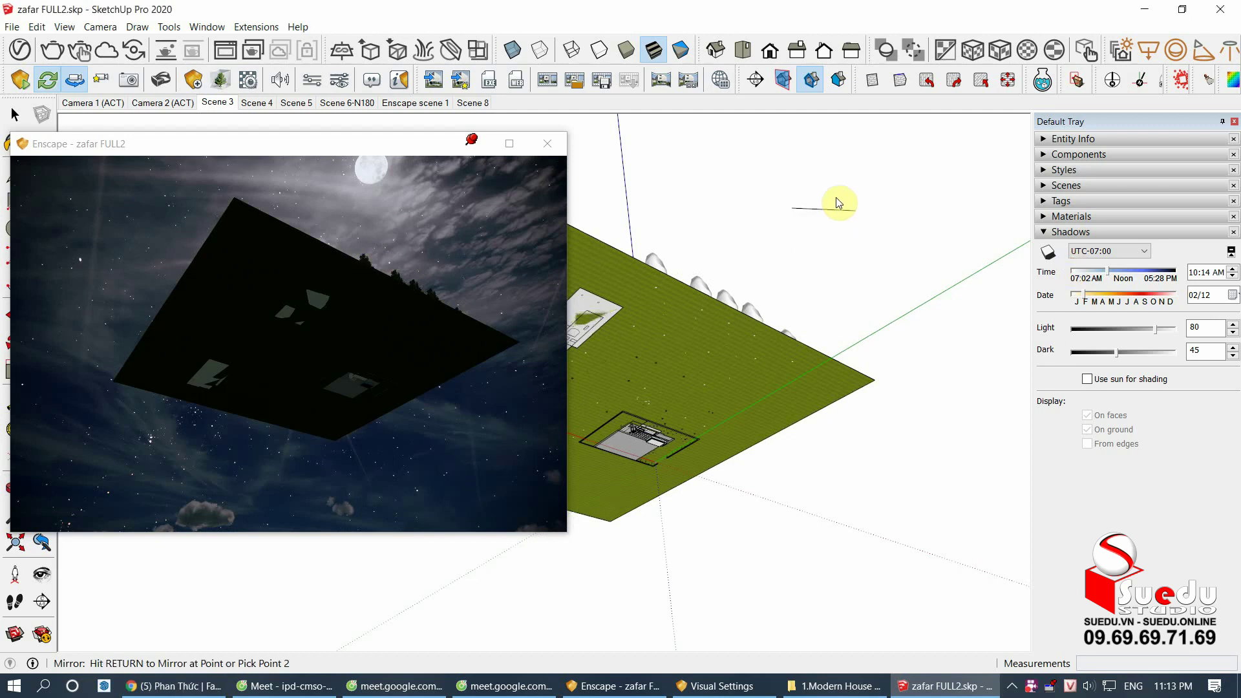
key("space")
left_click_drag(425, 210, 428, 224)
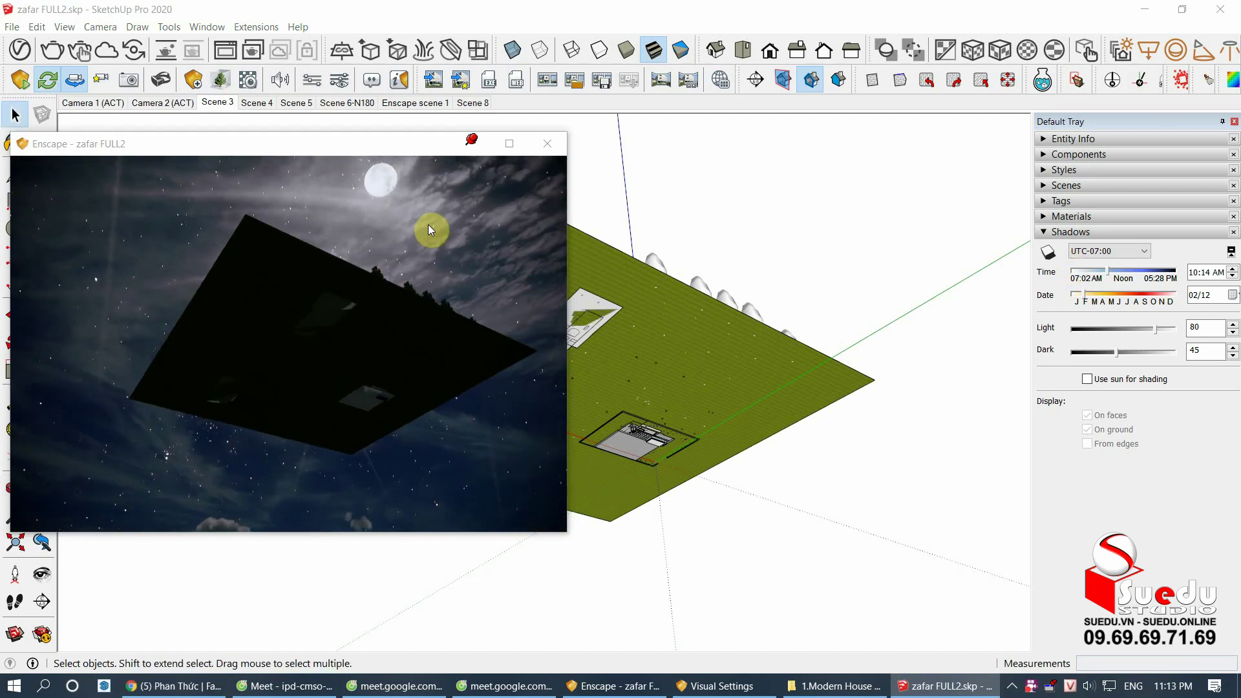
key("shift+i")
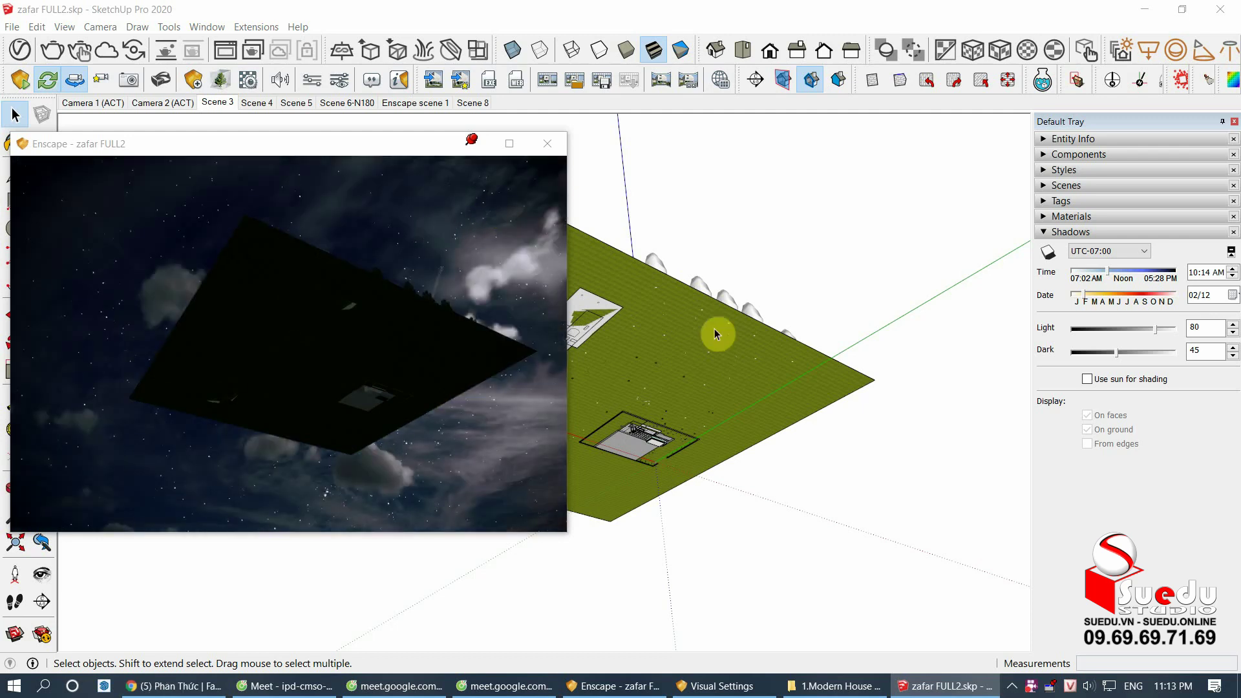
middle_click_drag(715, 333, 776, 346)
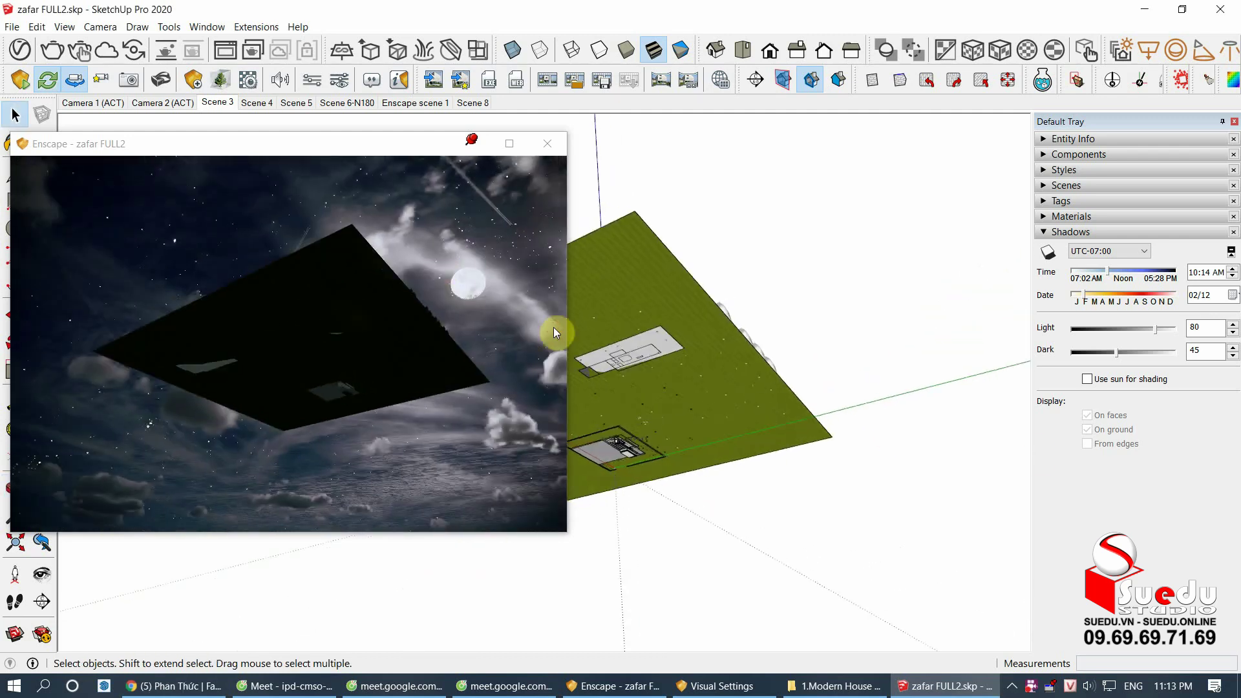
left_click_drag(801, 214, 814, 246)
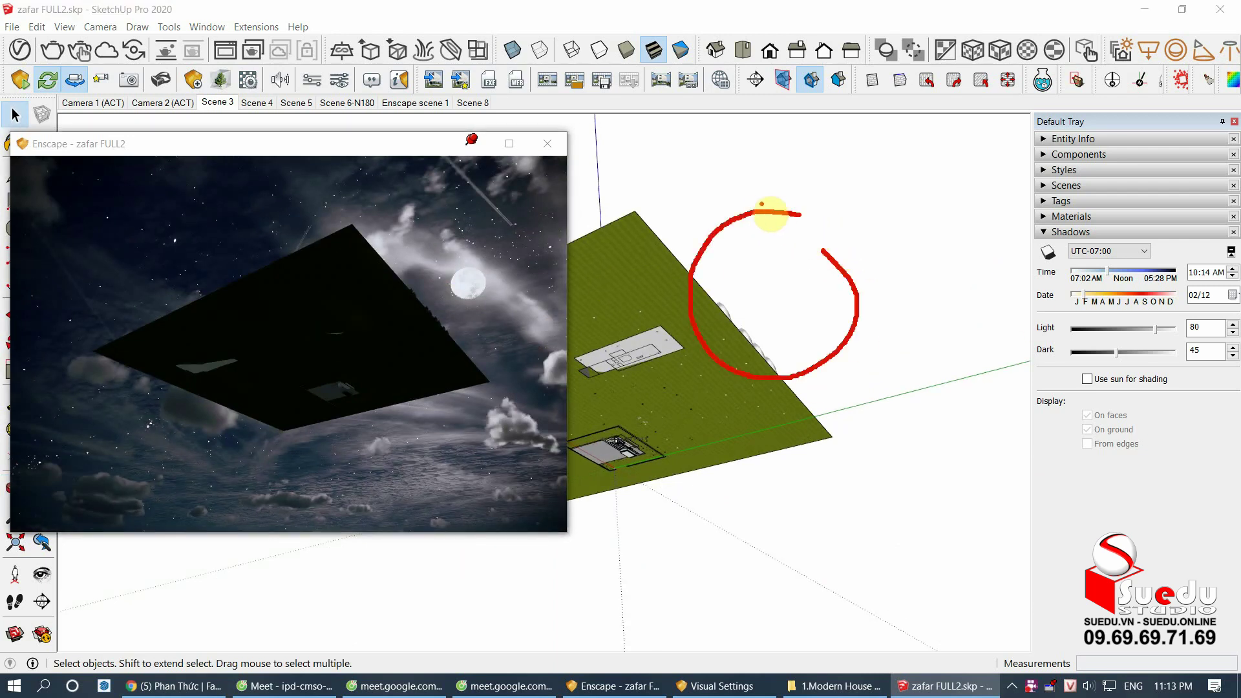
left_click_drag(750, 220, 764, 231)
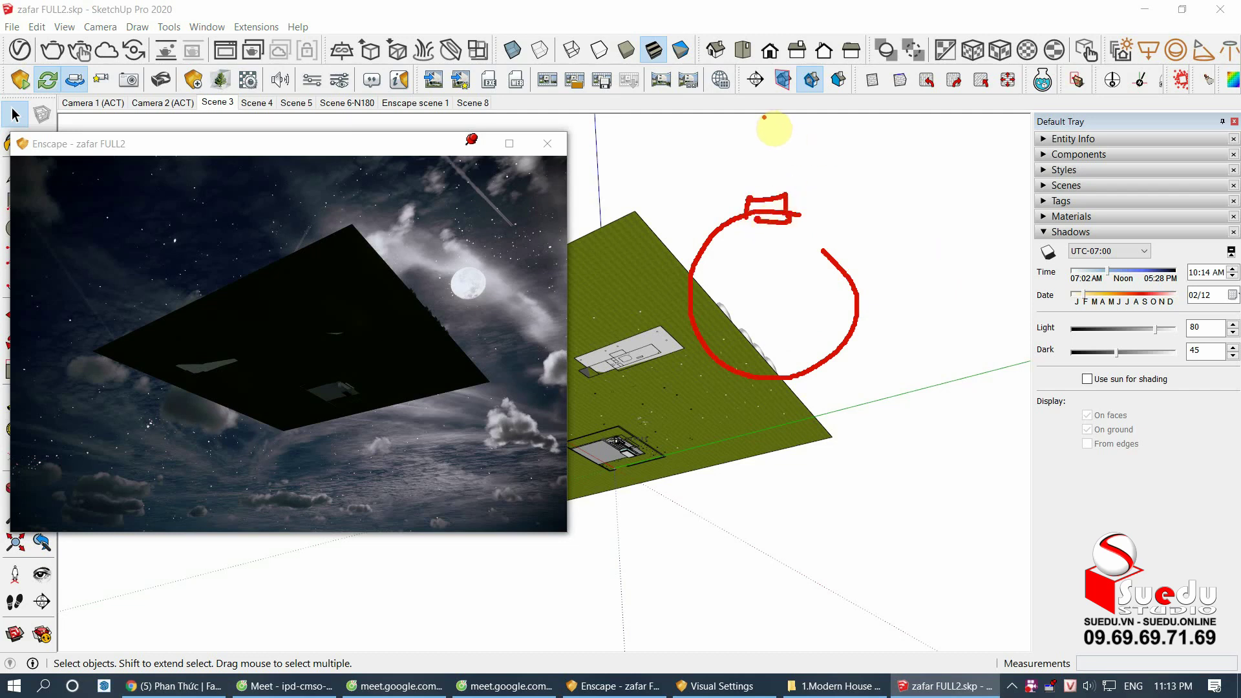
mouse_move(774, 124)
left_mouse_down()
mouse_move(762, 111)
mouse_move(782, 97)
left_mouse_up()
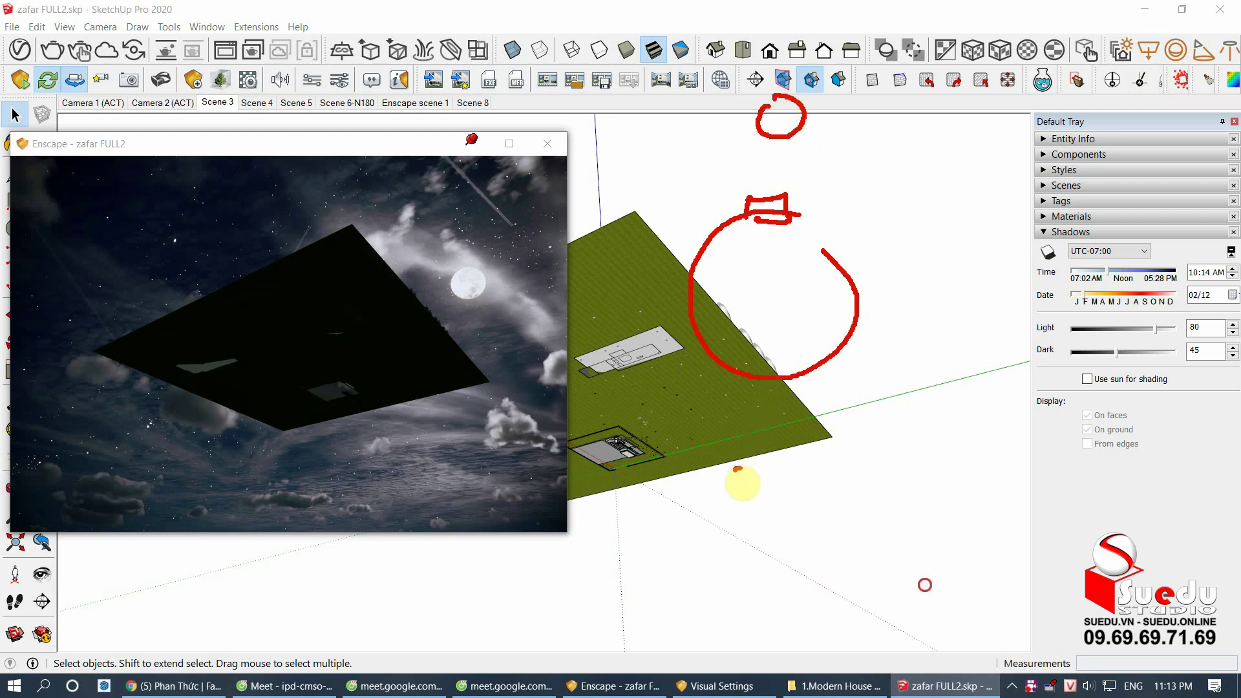
left_click_drag(738, 468, 750, 448)
mouse_move(821, 131)
left_mouse_down()
mouse_move(937, 265)
mouse_move(958, 239)
left_mouse_up()
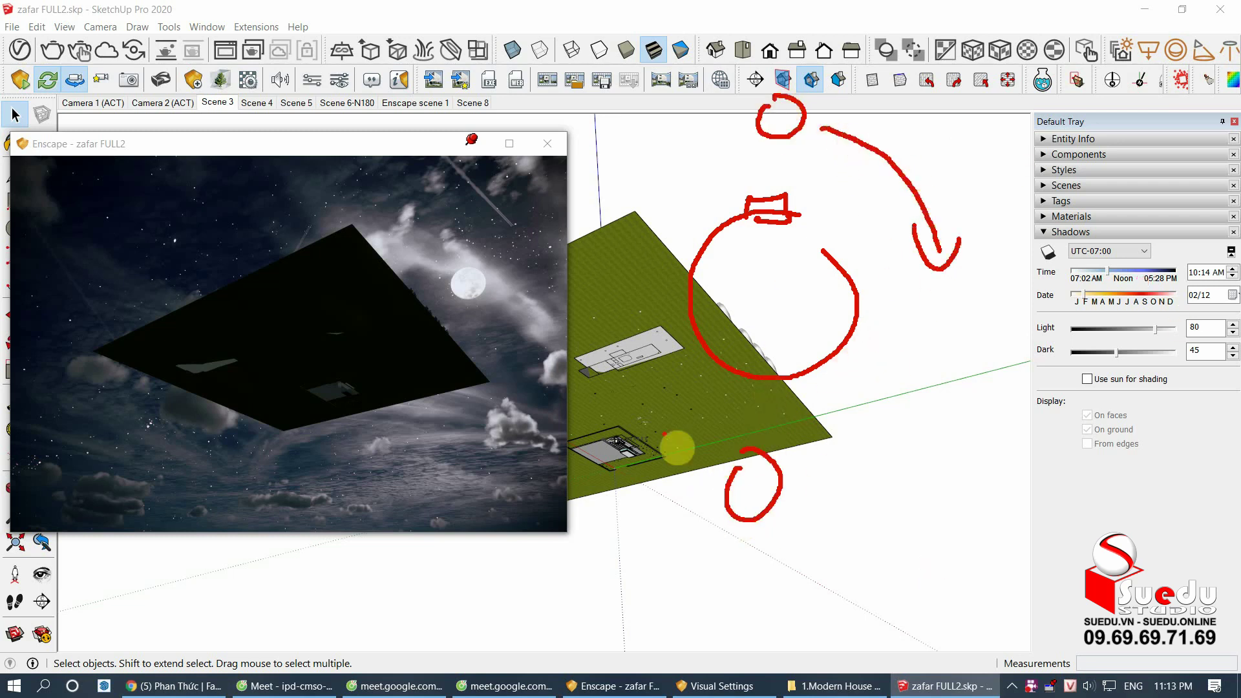
mouse_move(679, 446)
left_mouse_down()
mouse_move(625, 310)
mouse_move(657, 333)
left_mouse_up()
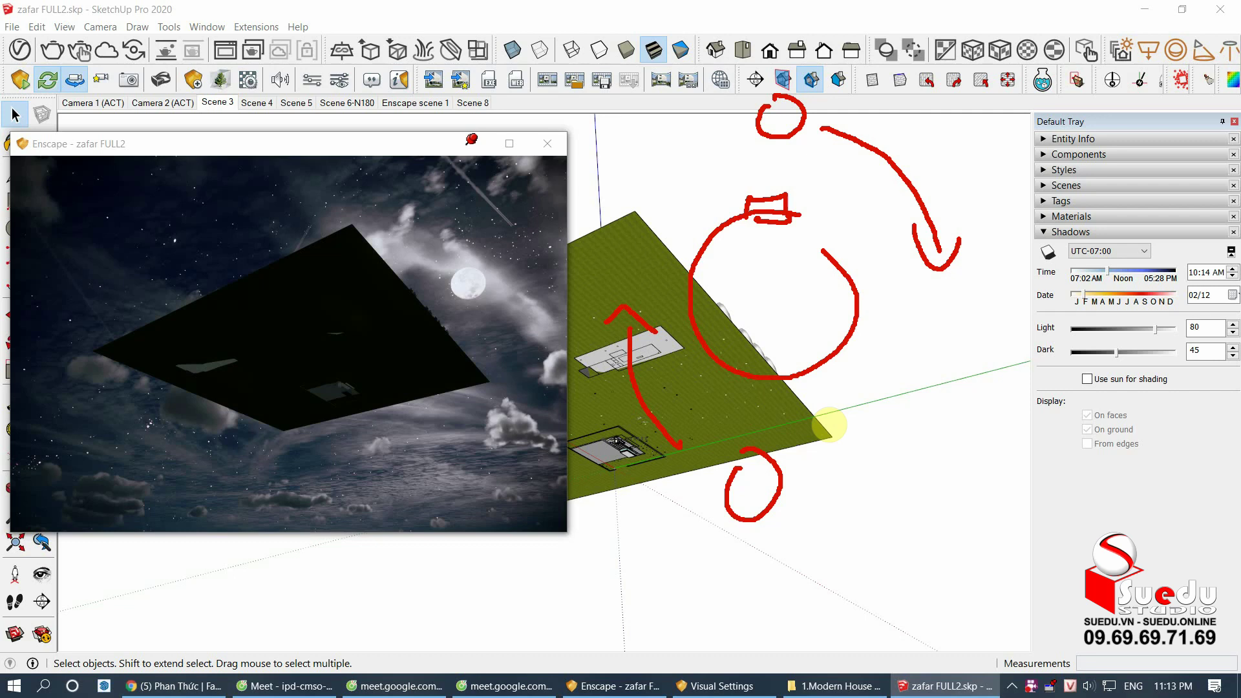
Step: Orbit to a top-down view of the site and sketch screen-pen circles and arrows over it
key("Escape")
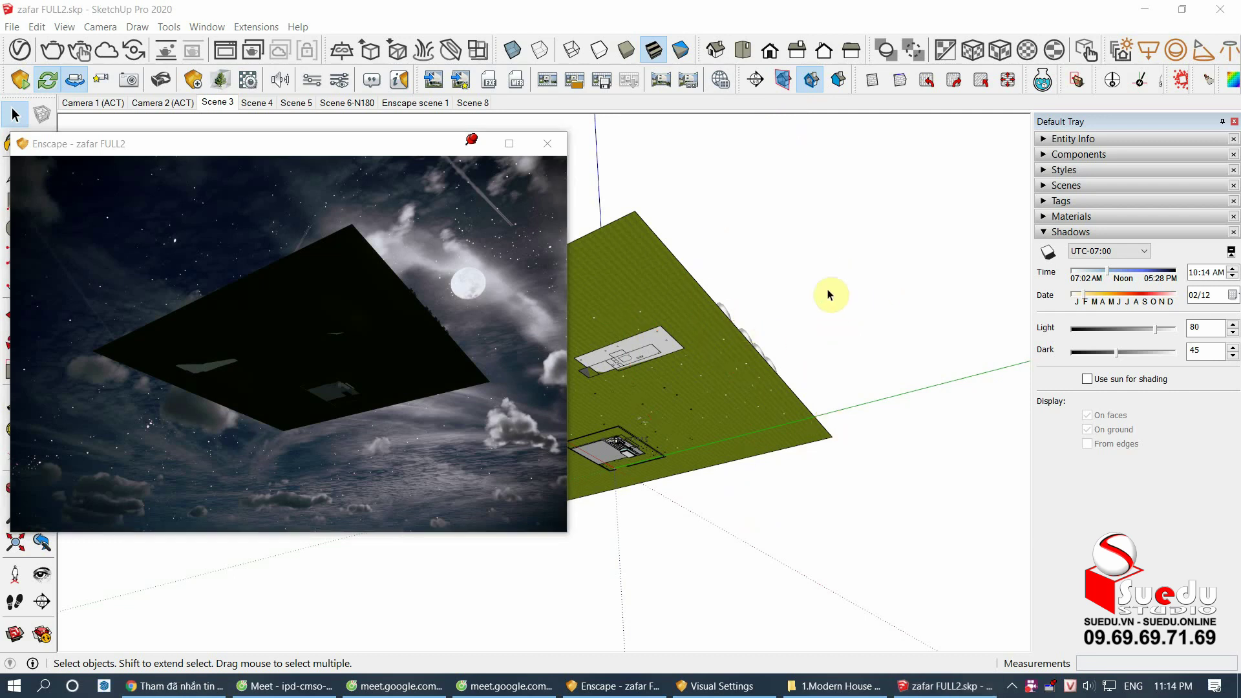
mouse_move(831, 250)
middle_mouse_down()
mouse_move(790, 421)
mouse_move(809, 568)
mouse_move(775, 588)
mouse_move(834, 524)
middle_mouse_up()
mouse_move(762, 172)
left_mouse_down()
mouse_move(682, 432)
mouse_move(810, 147)
left_mouse_up()
mouse_move(761, 279)
left_mouse_down()
mouse_move(827, 285)
mouse_move(762, 319)
mouse_move(790, 271)
left_mouse_up()
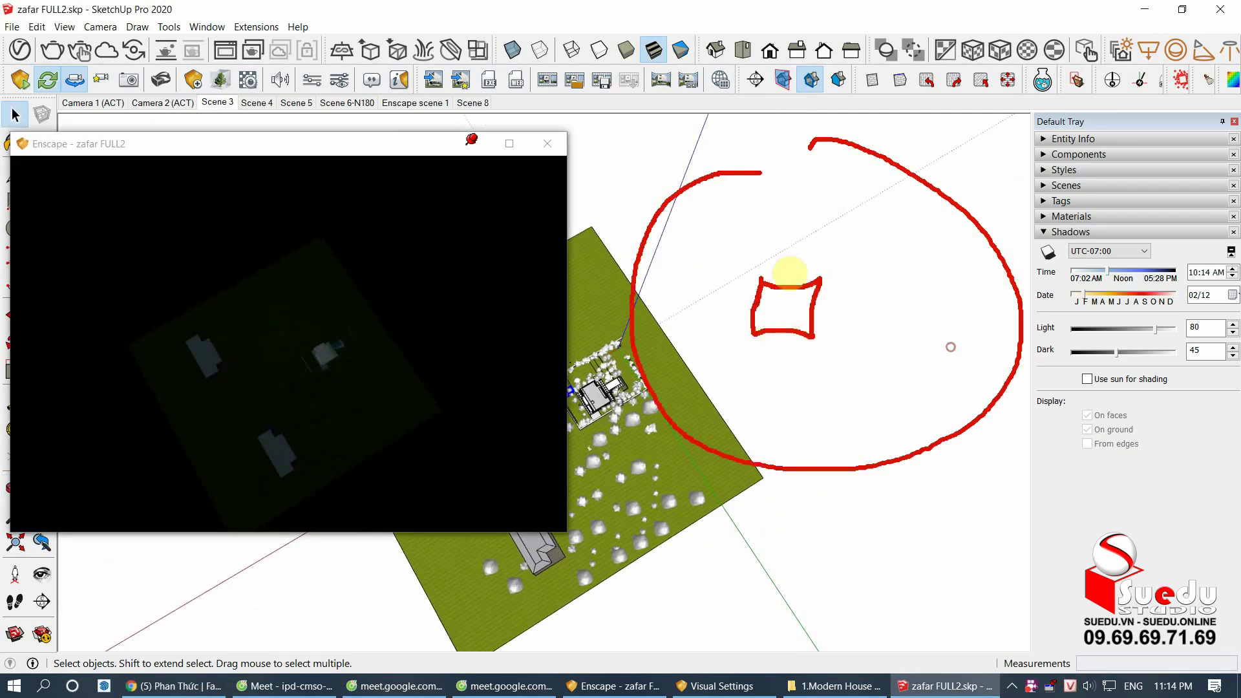
left_click_drag(827, 43, 798, 47)
mouse_move(795, 529)
left_mouse_down()
mouse_move(843, 568)
mouse_move(816, 505)
left_mouse_up()
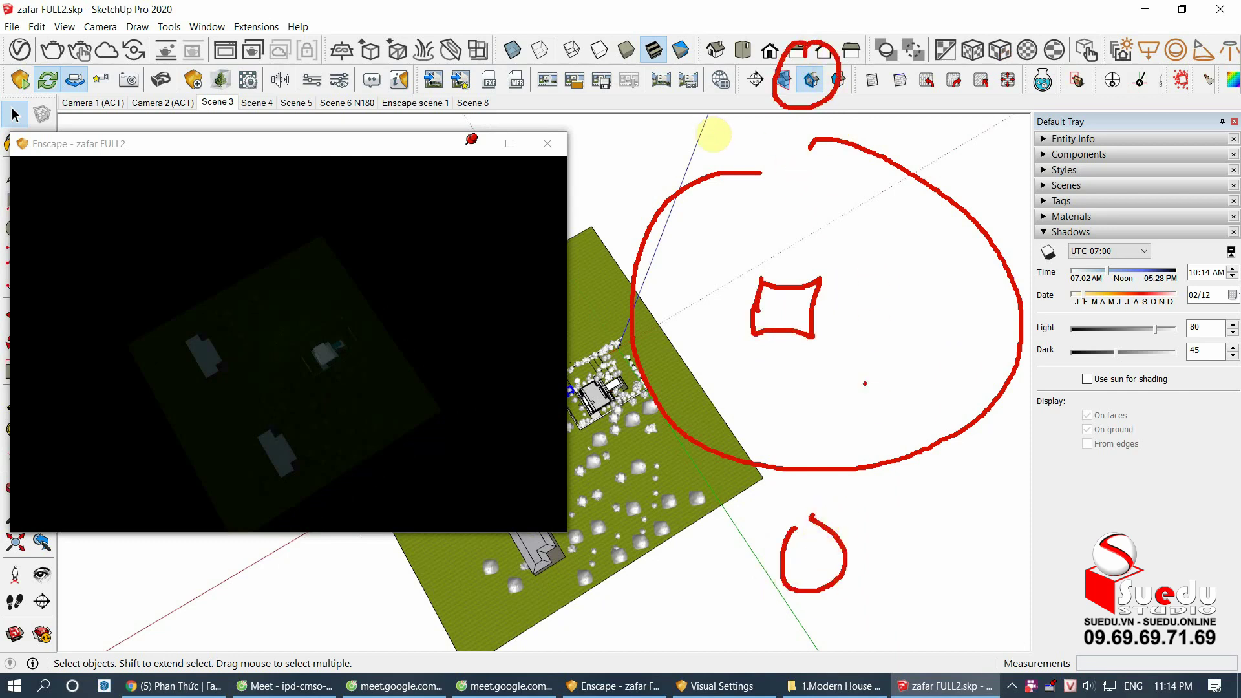
mouse_move(705, 116)
left_mouse_down()
mouse_move(604, 165)
mouse_move(638, 153)
left_mouse_up()
left_click(664, 156)
left_click_drag(930, 148, 988, 213)
left_click_drag(979, 169, 962, 215)
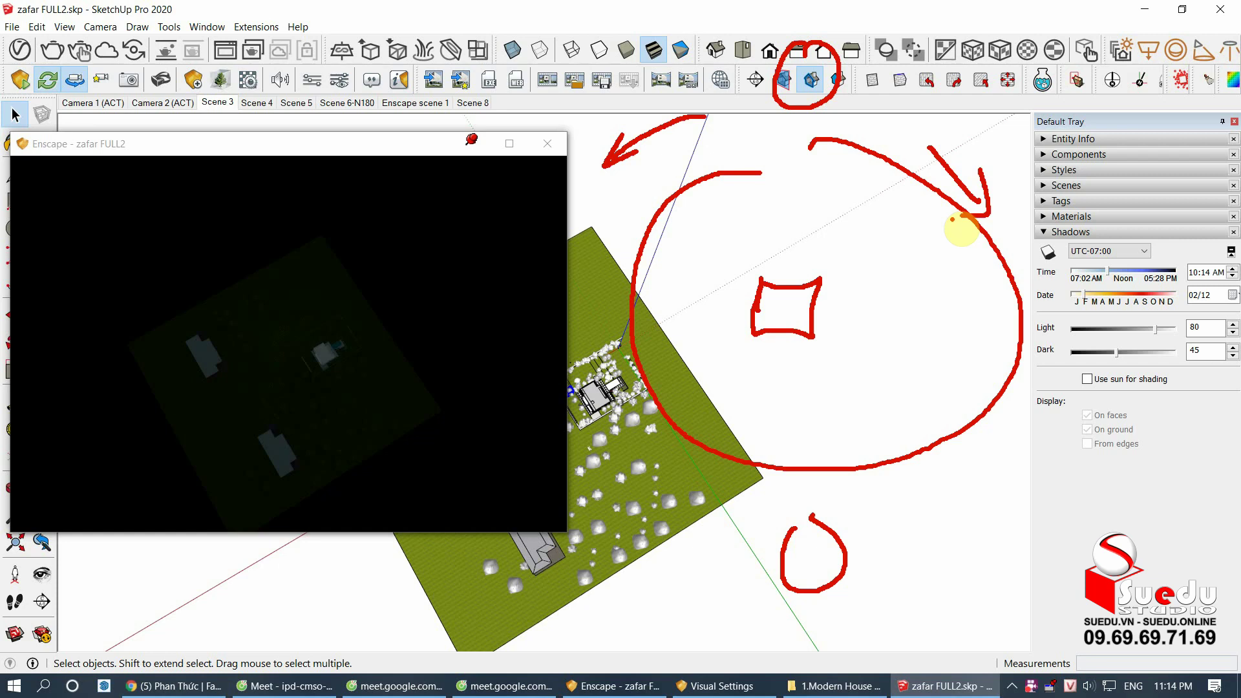
Step: Orbit to an eye-level side view and set the time to 05:48 for a moonlit, cloudy sky
key("Escape")
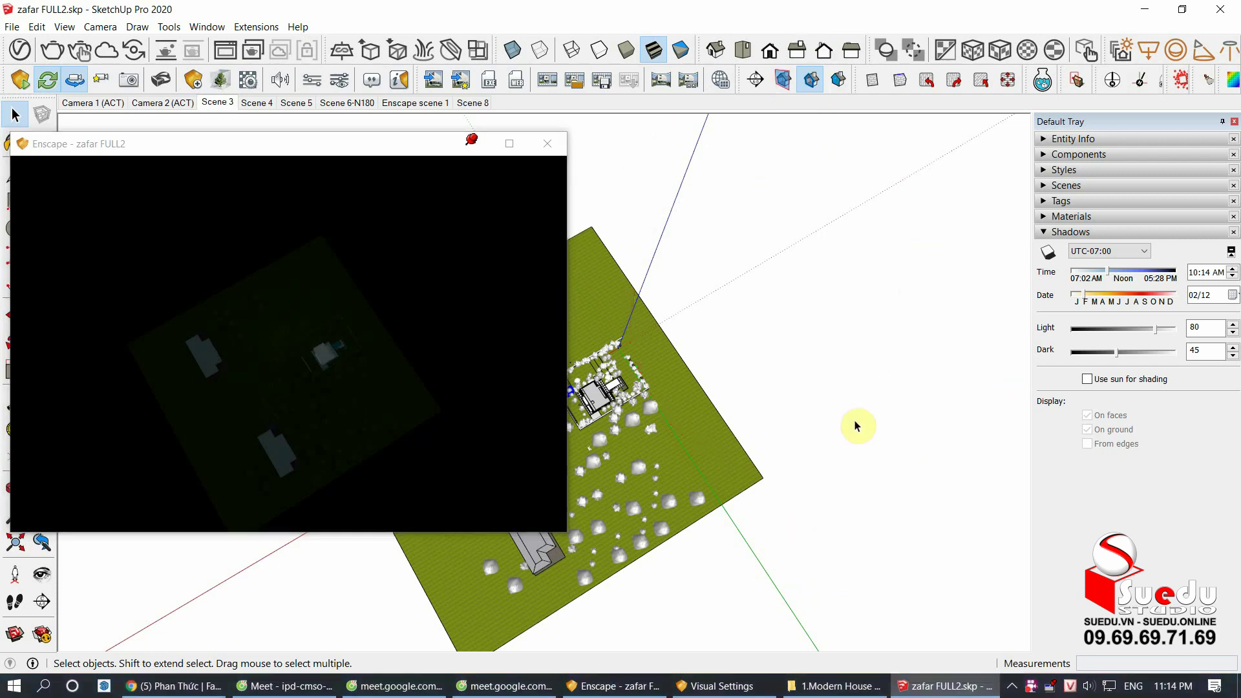
mouse_move(731, 297)
middle_mouse_down()
mouse_move(768, 530)
mouse_move(781, 331)
middle_mouse_up()
mouse_move(859, 532)
middle_mouse_down()
mouse_move(734, 355)
mouse_move(690, 449)
mouse_move(669, 445)
mouse_move(928, 576)
middle_mouse_up()
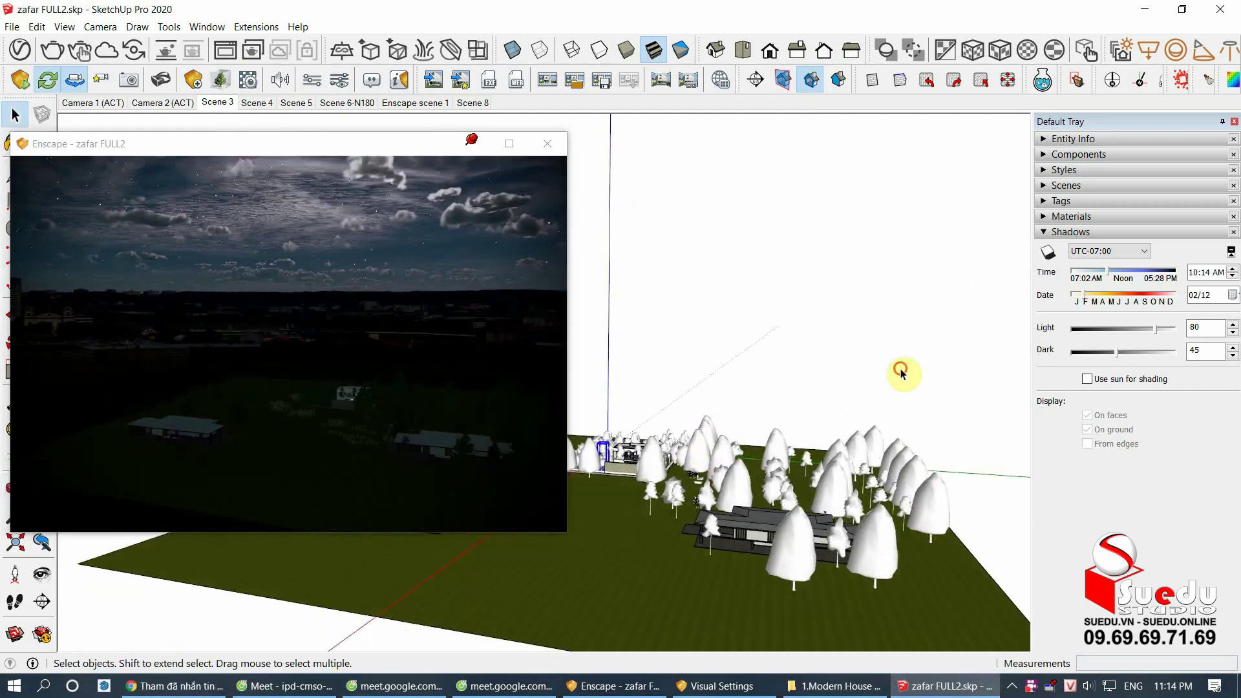
key("space")
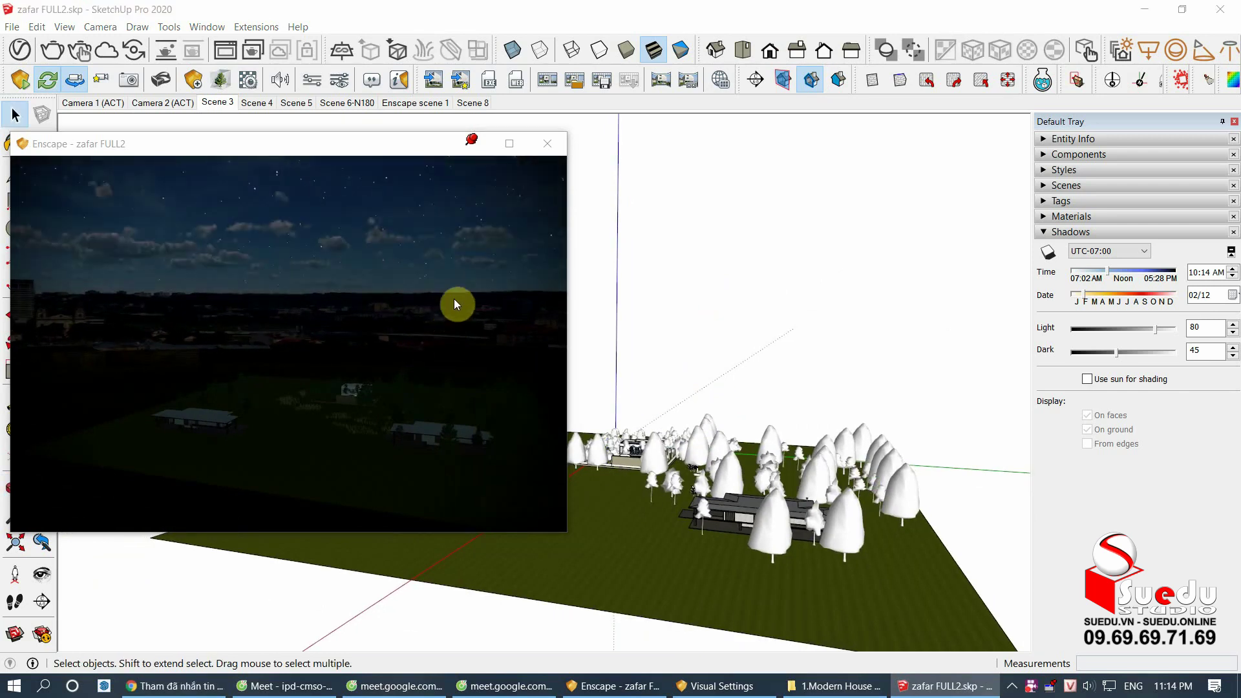
key("i")
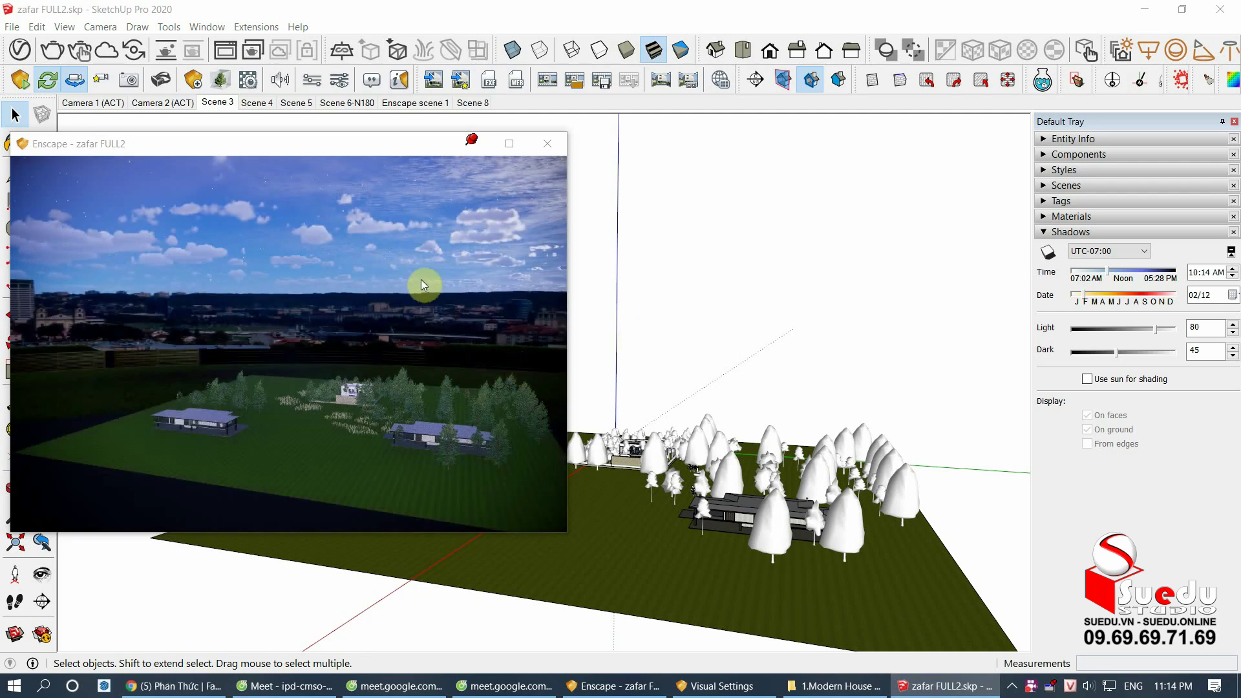
key("i")
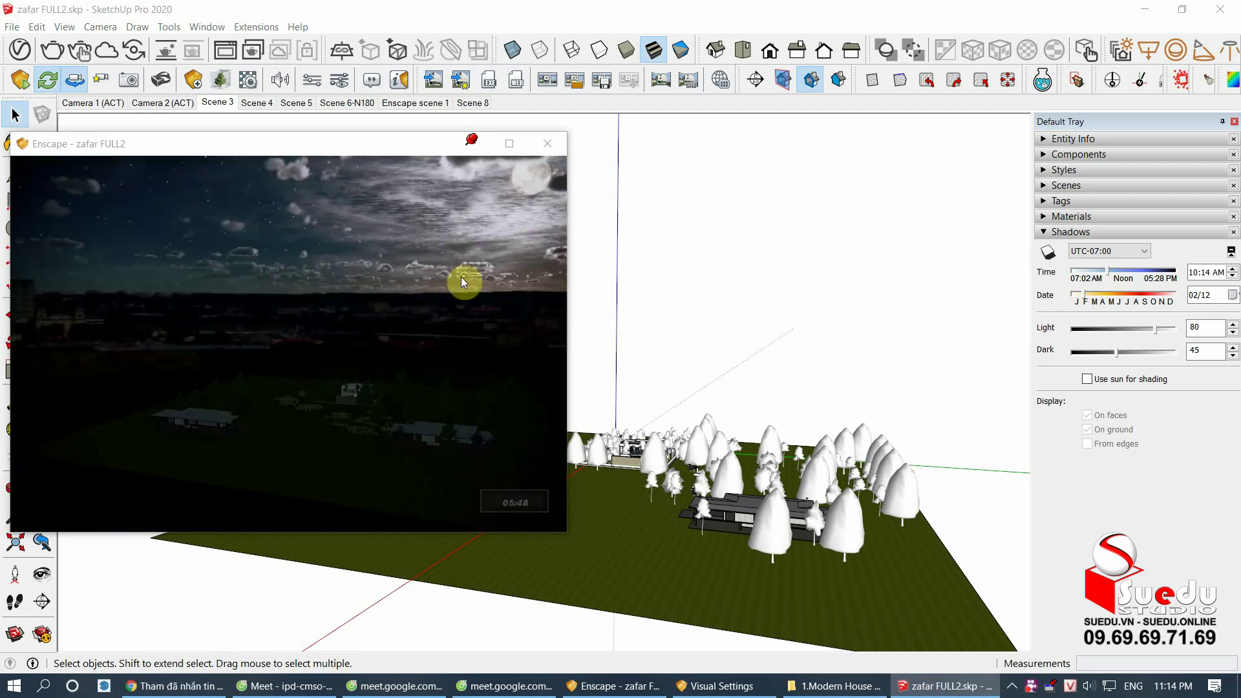
middle_click_drag(790, 328, 748, 333)
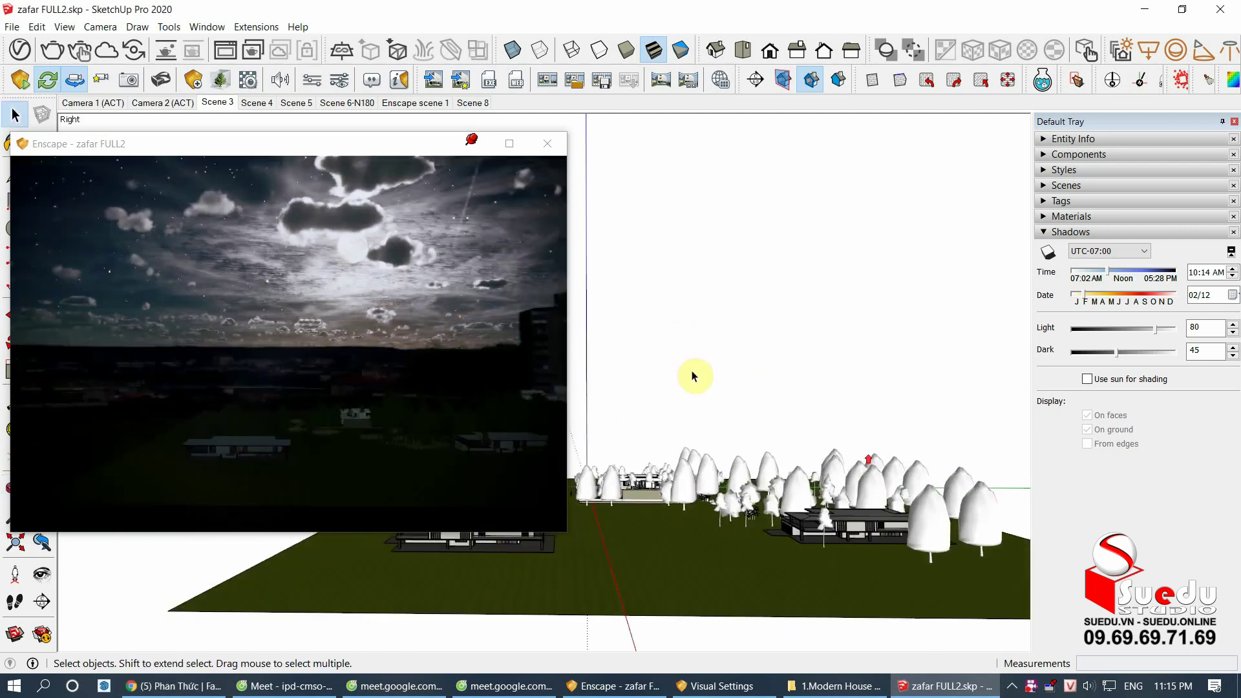
Step: Rotate the sky repeatedly to place the moon left of centre above the houses
middle_click_drag(694, 377, 673, 379)
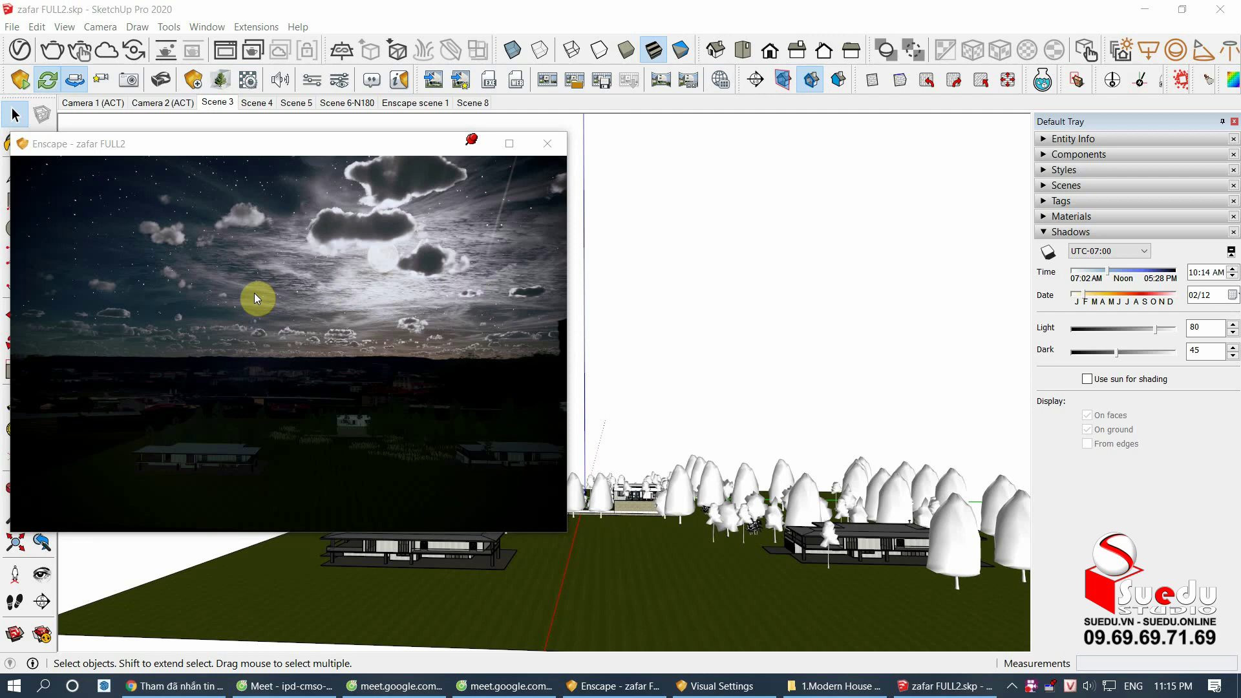
key("u")
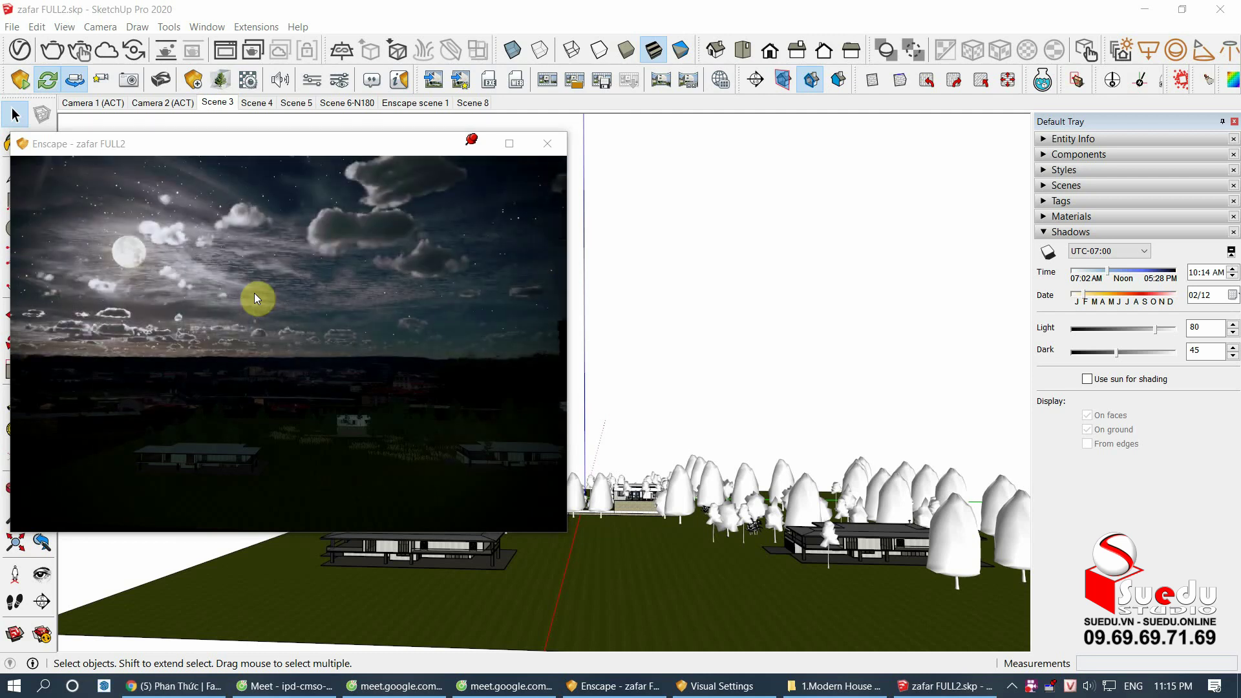
key("u")
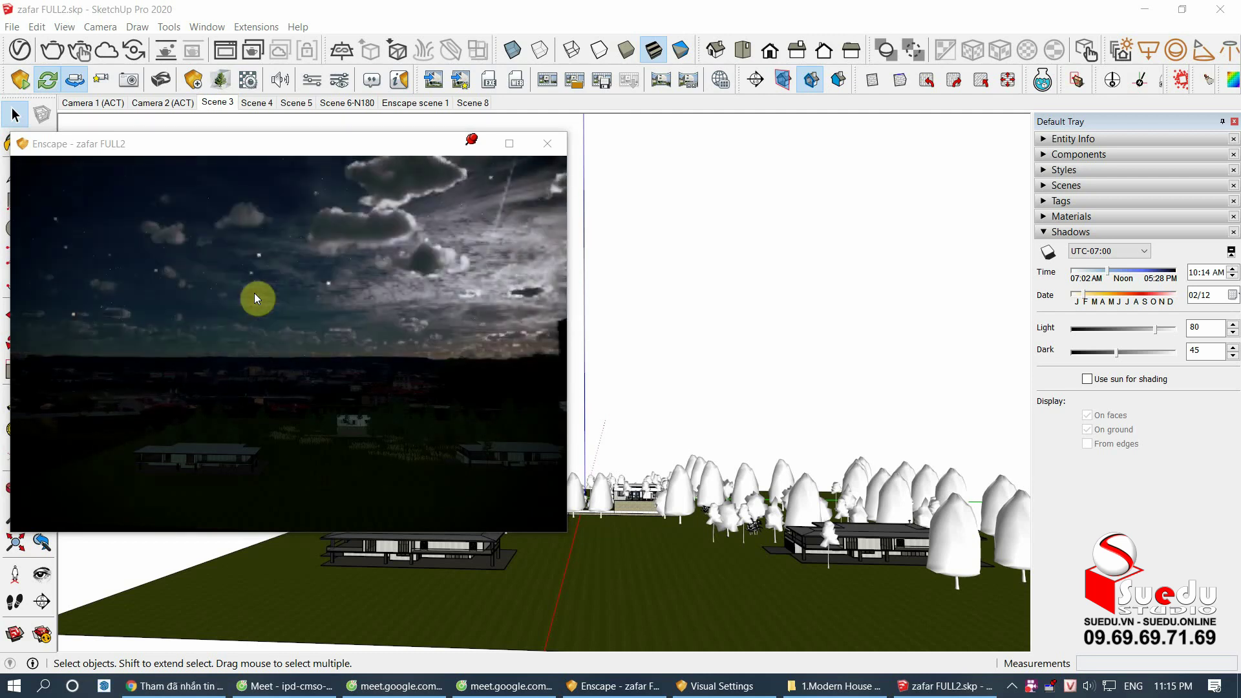
key("u")
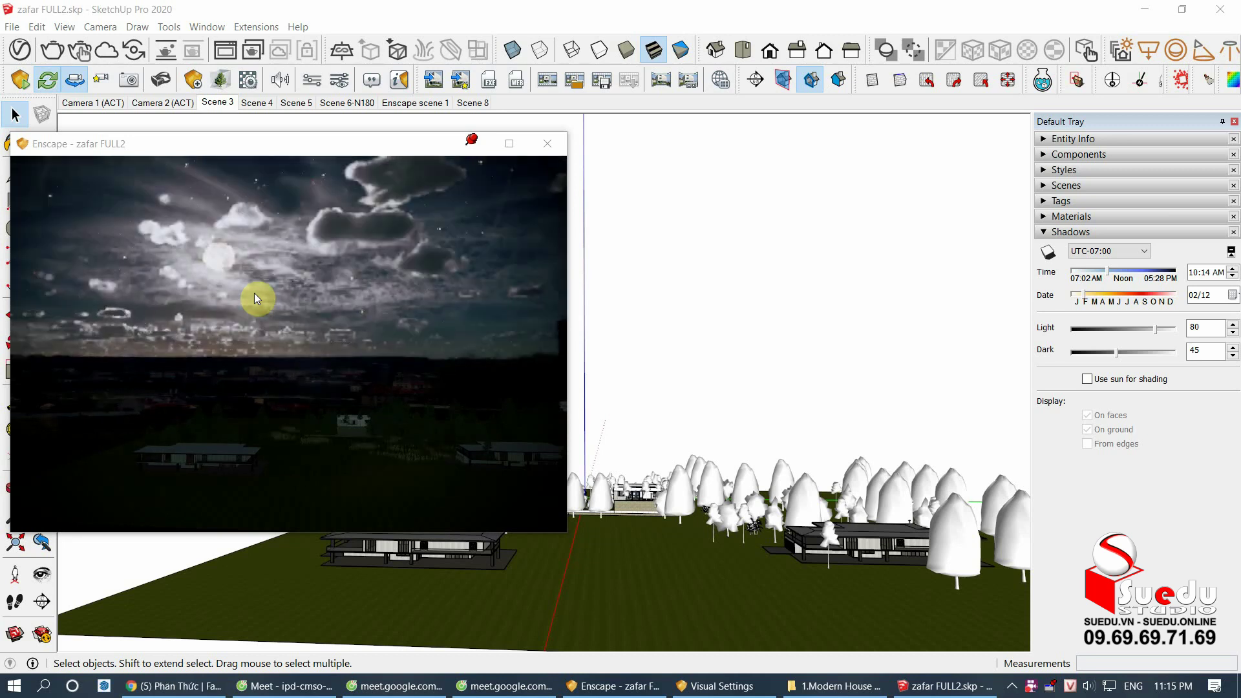
key("u")
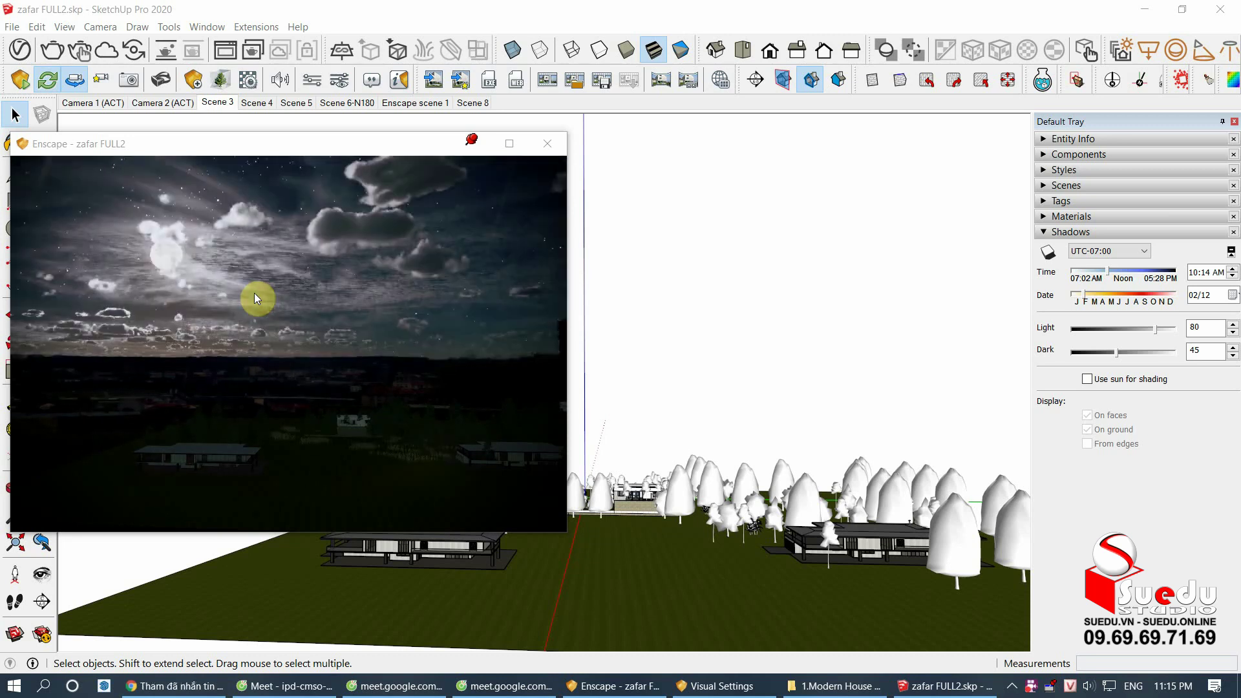
key("u")
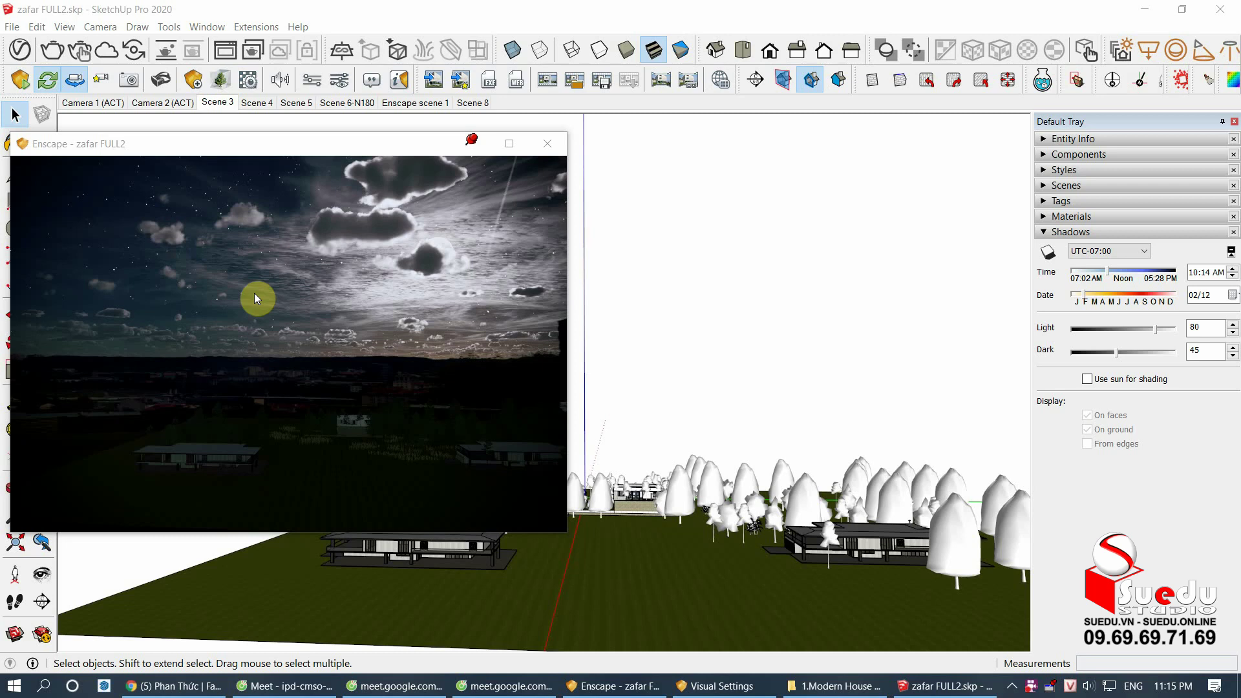
Step: Settle the time of day at about 05:34 and maximize the Enscape window
key("u")
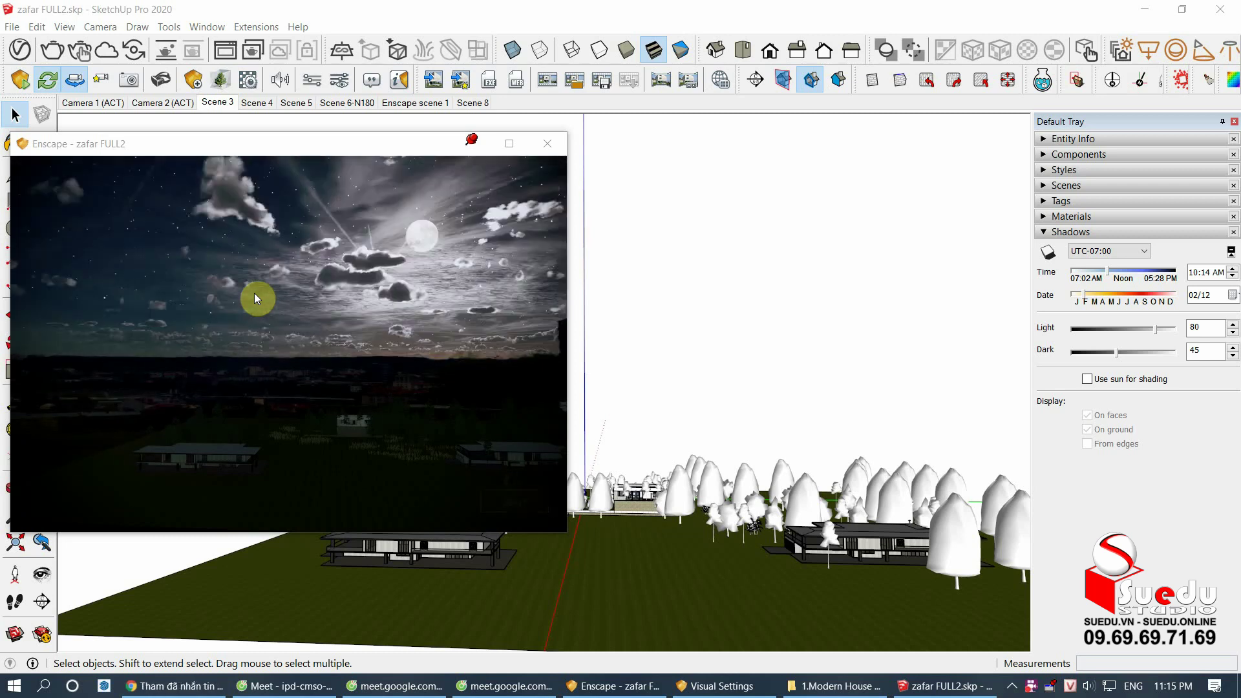
key("i")
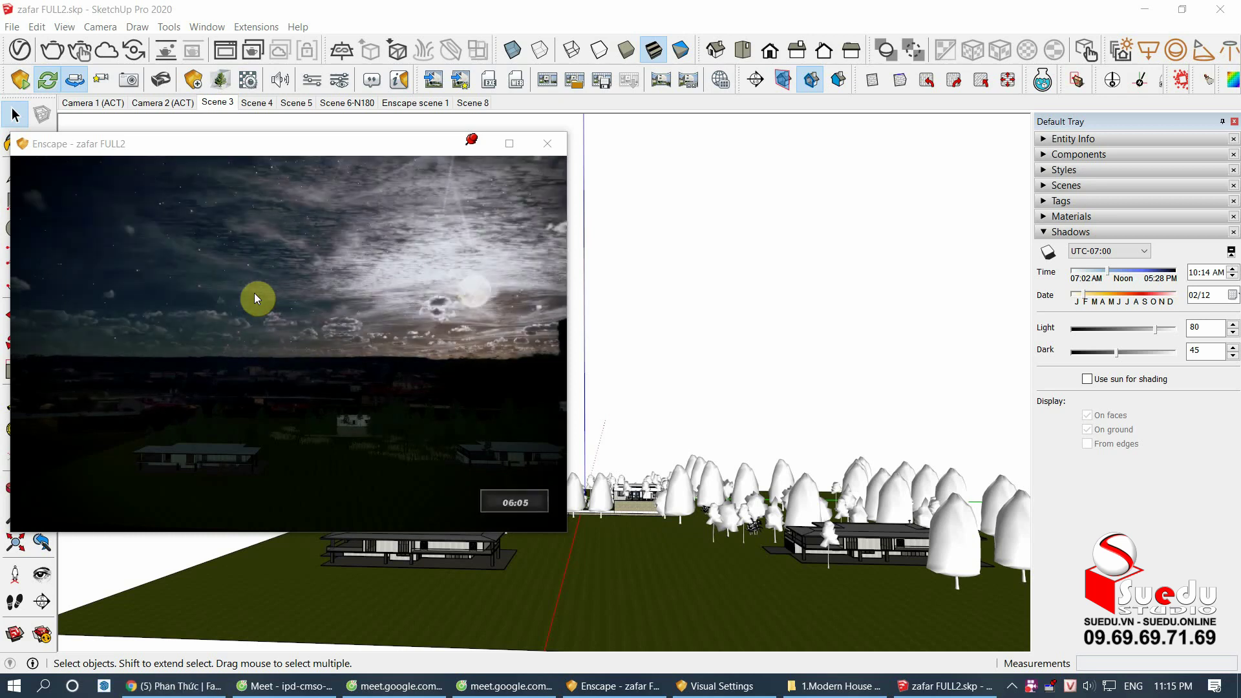
key("u")
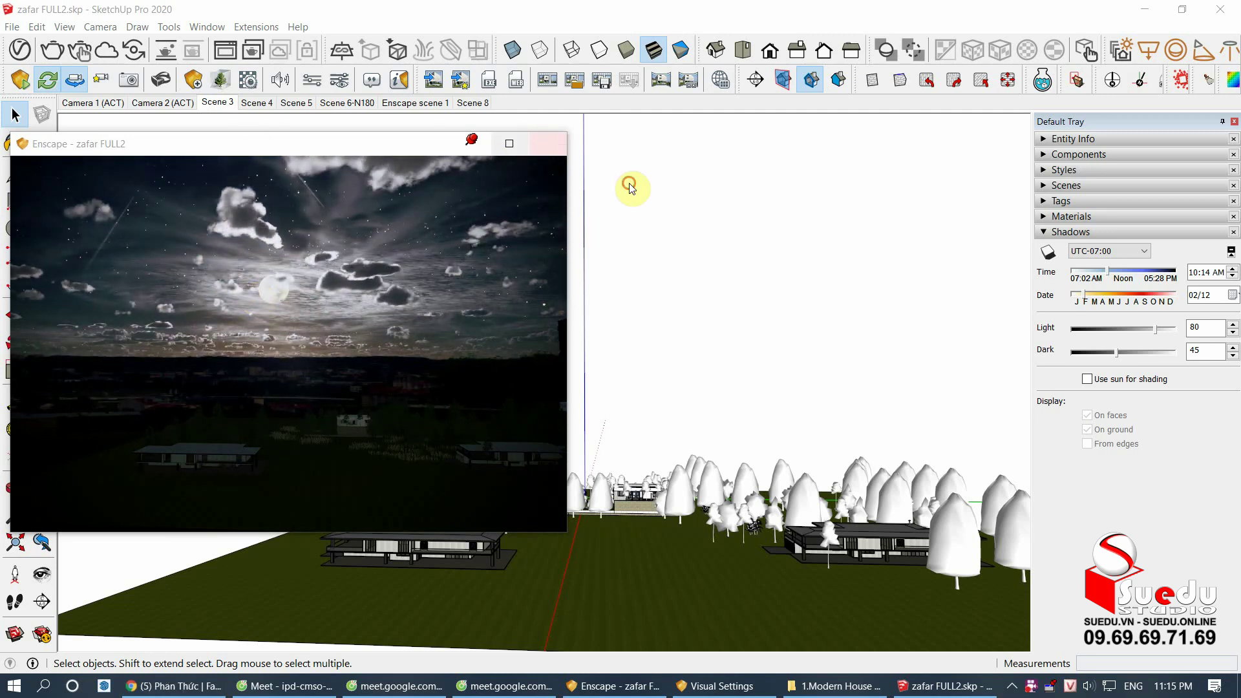
key("super+Up")
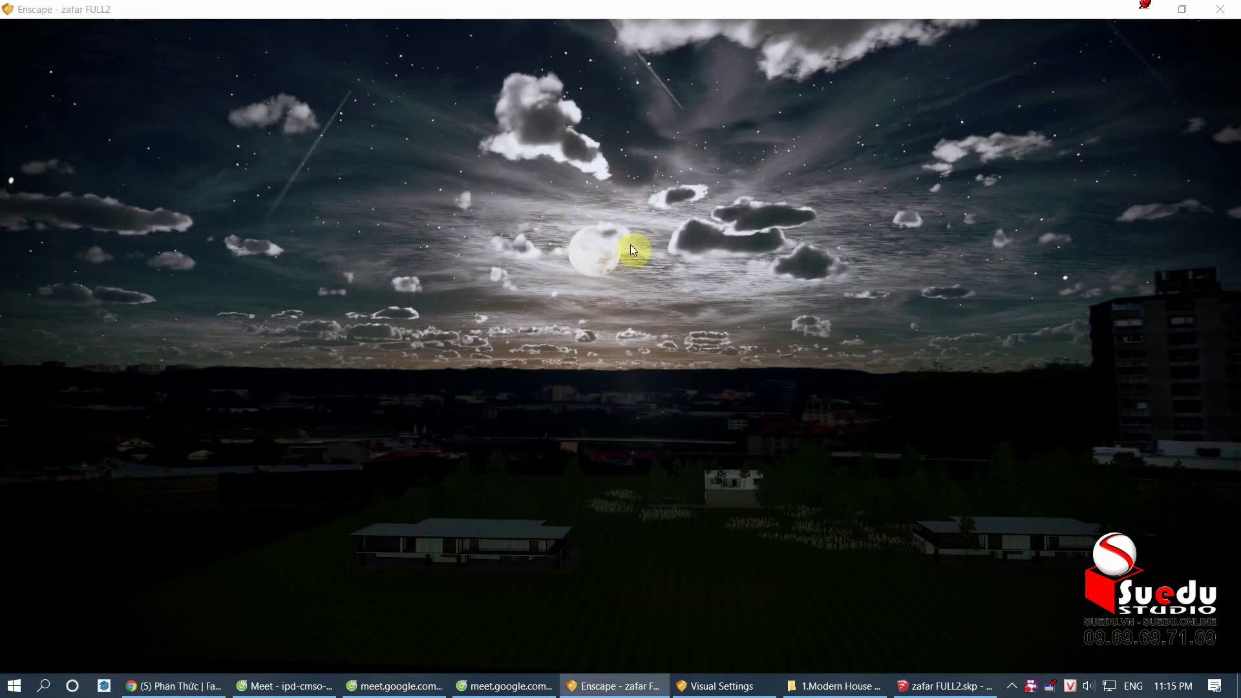
Step: Cycle the time of day between moonlit night and daylight to reposition the moon
key("i")
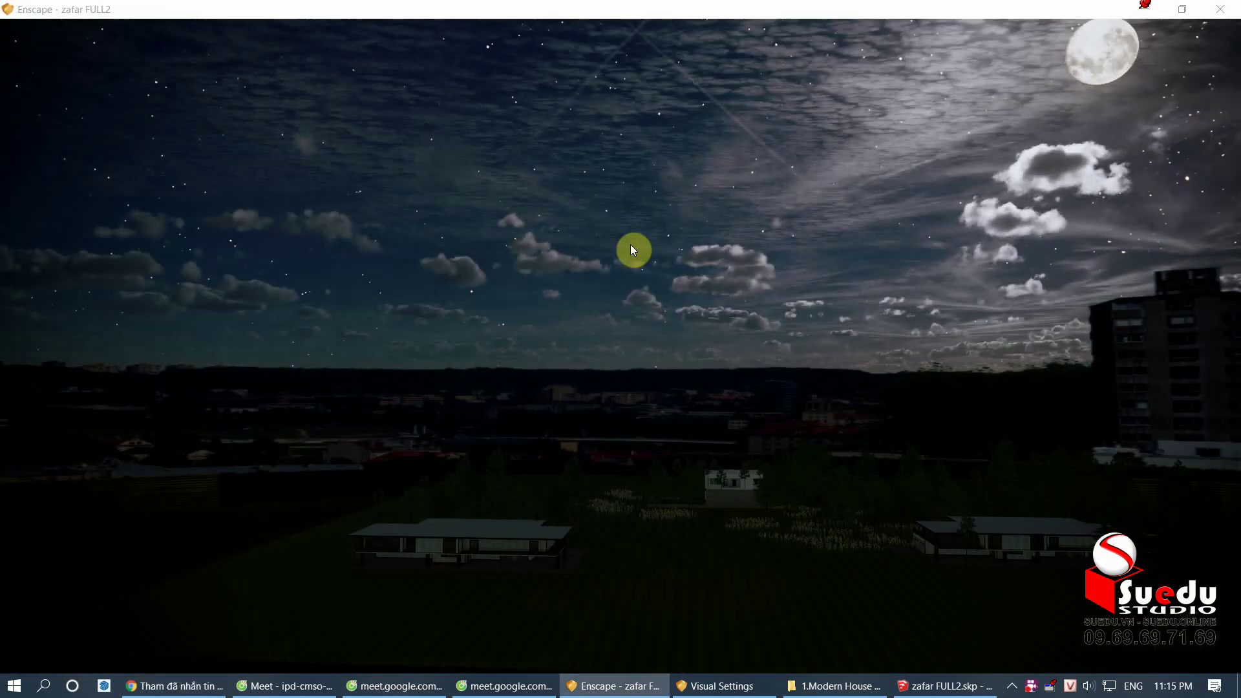
key("i")
key("i")
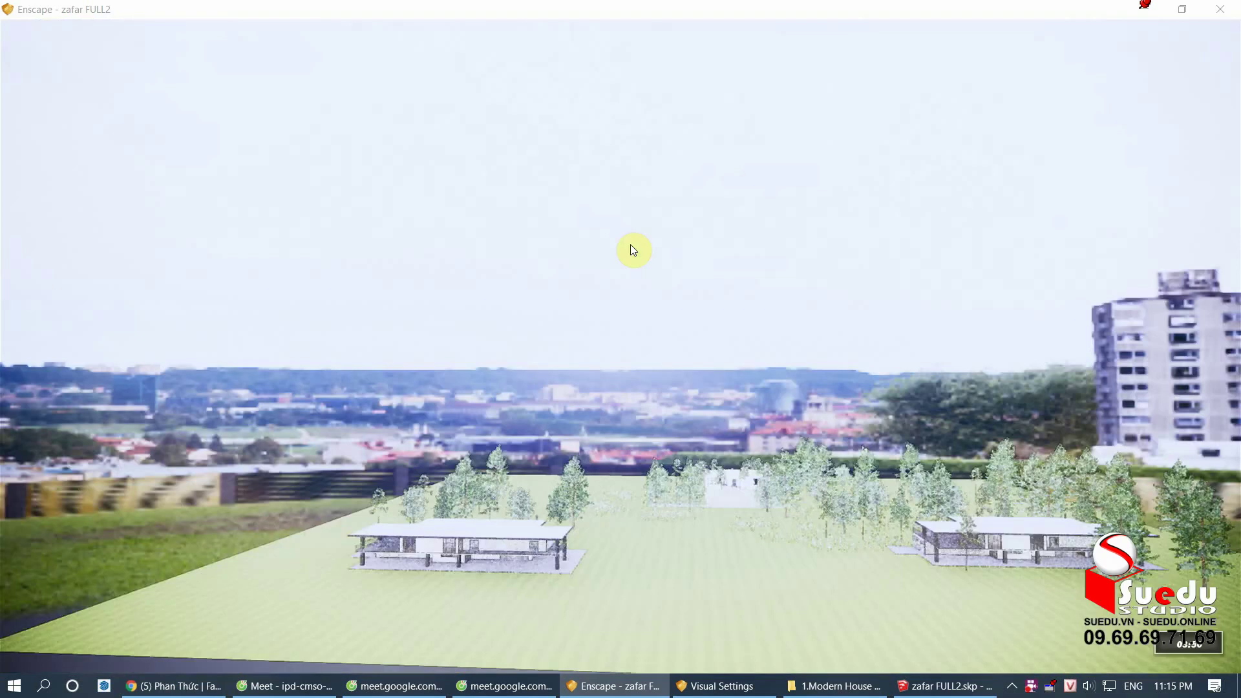
key("i")
key("i")
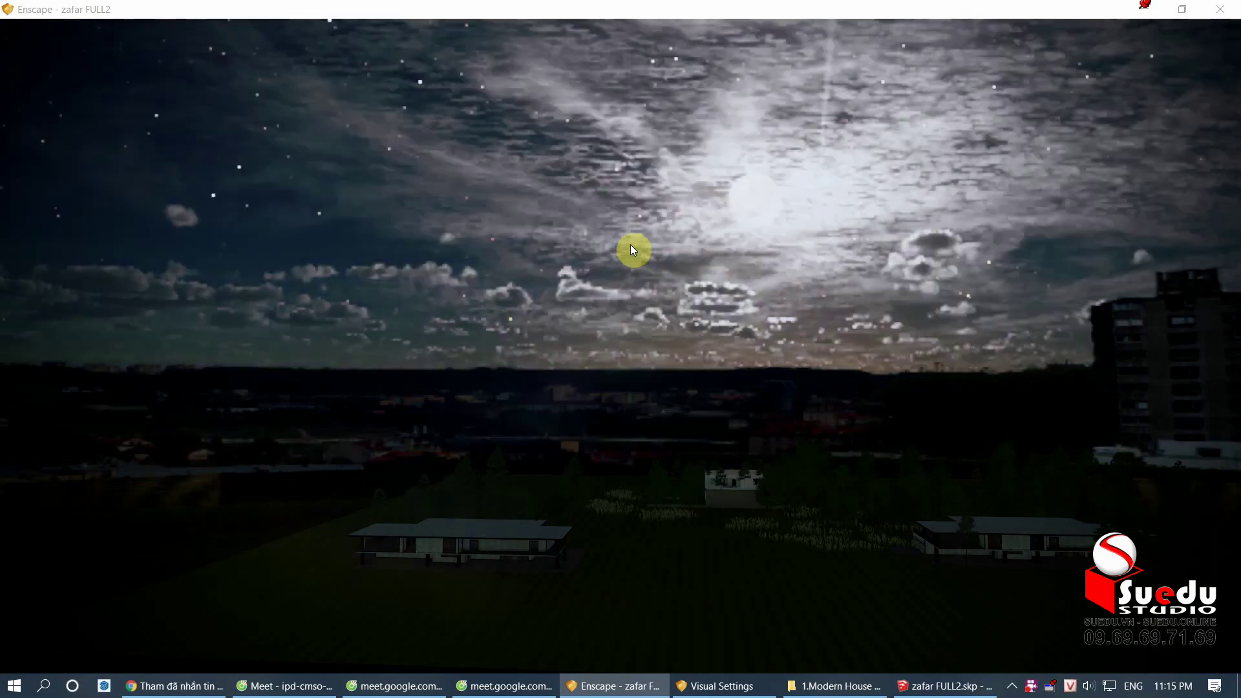
key("i")
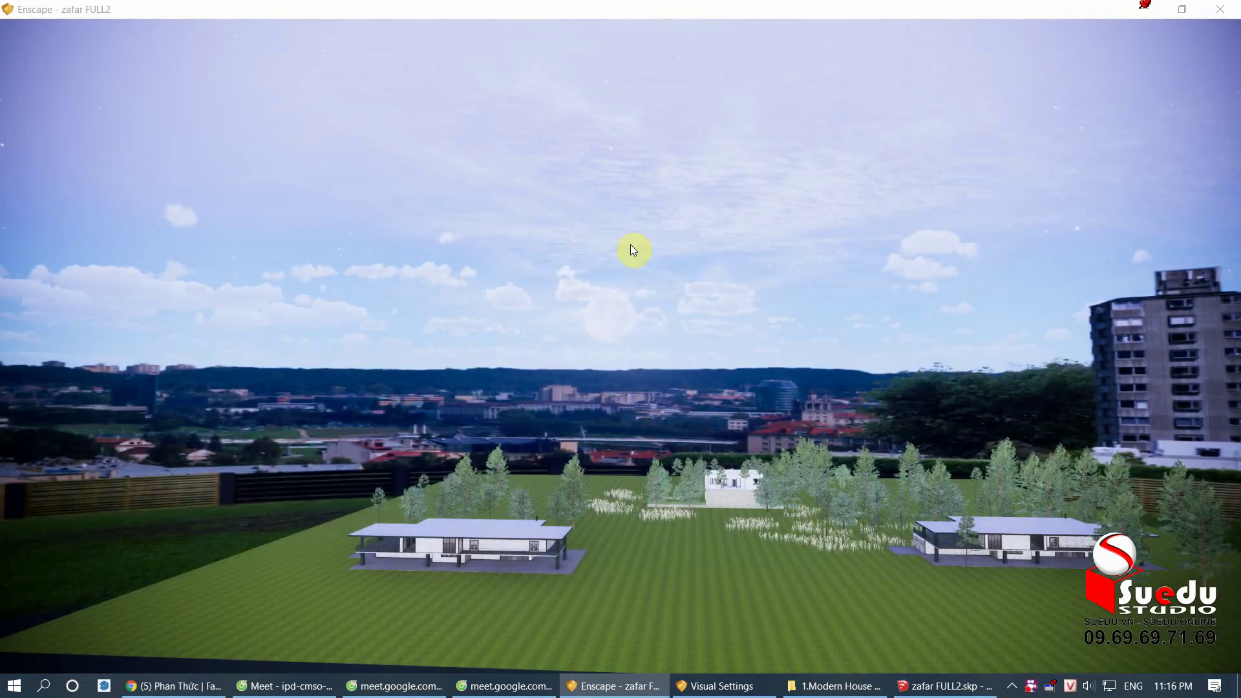
key("i")
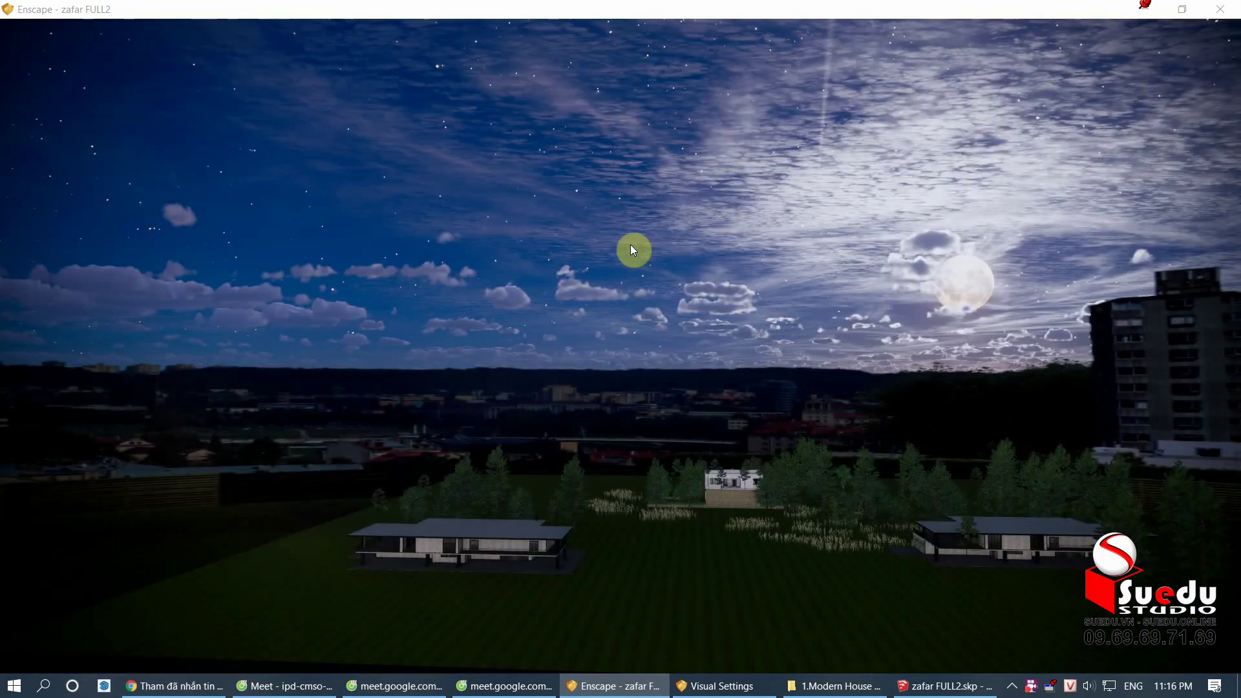
key("i")
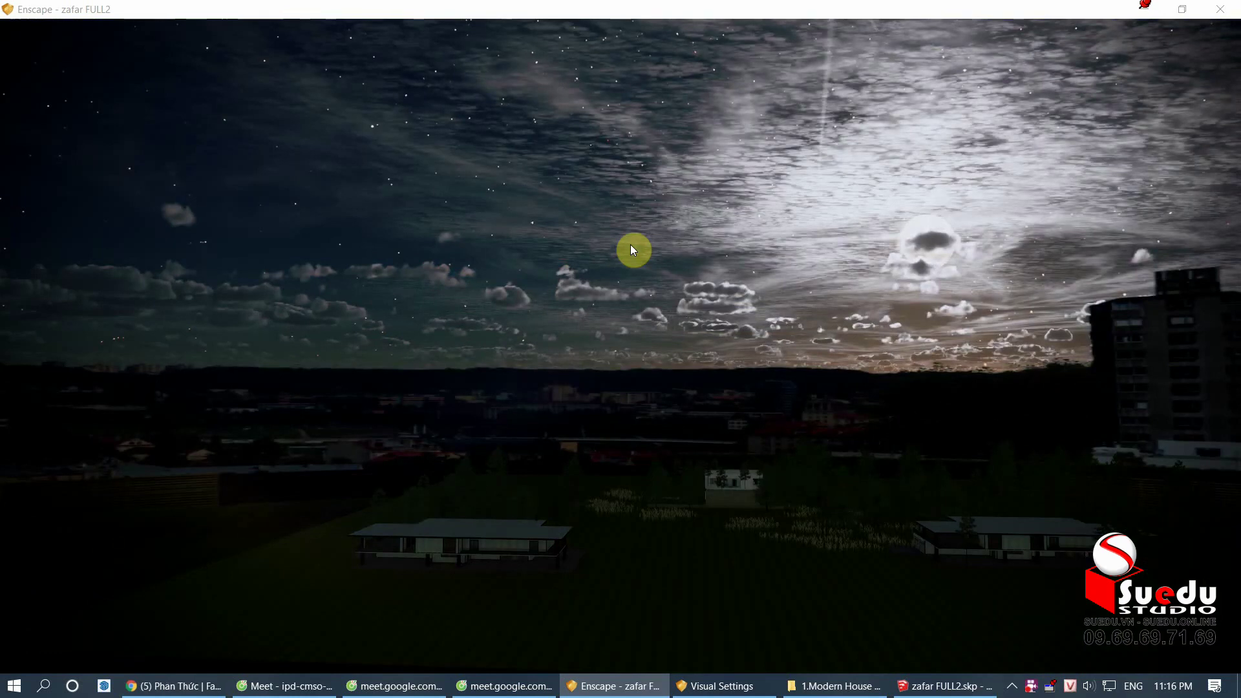
key("u")
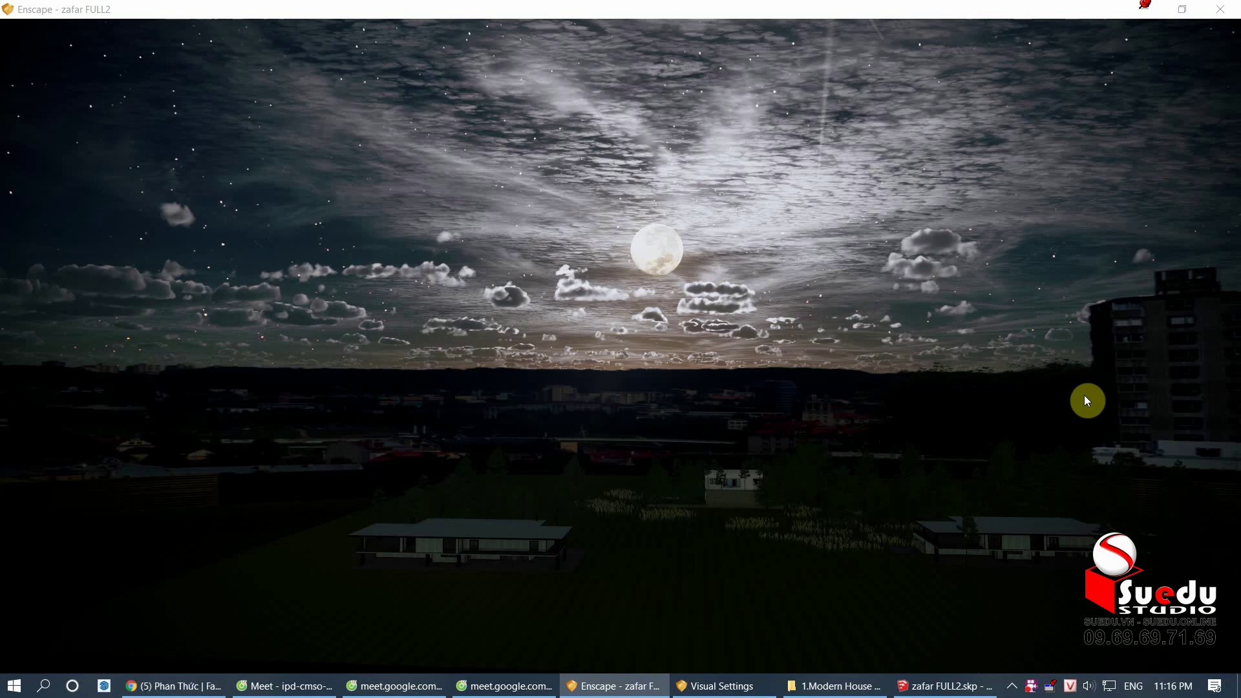
Step: Fine-tune the night hour to place the moon beside the tower, then frame both
key("i")
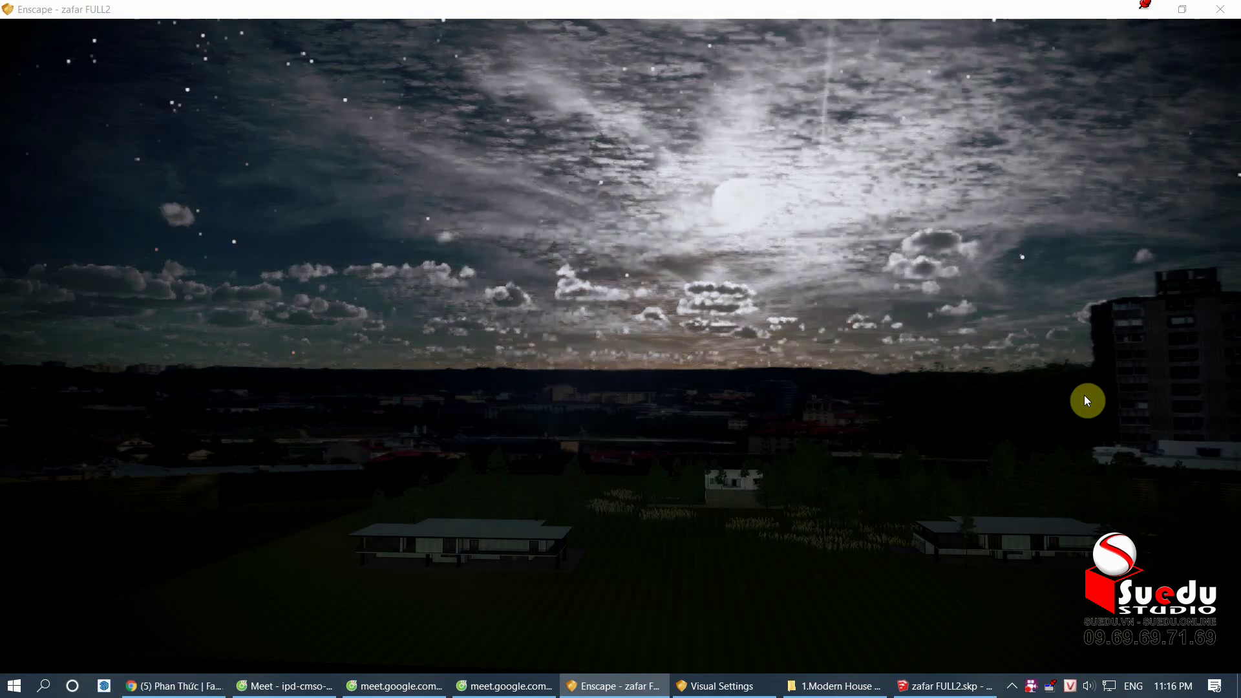
key("i")
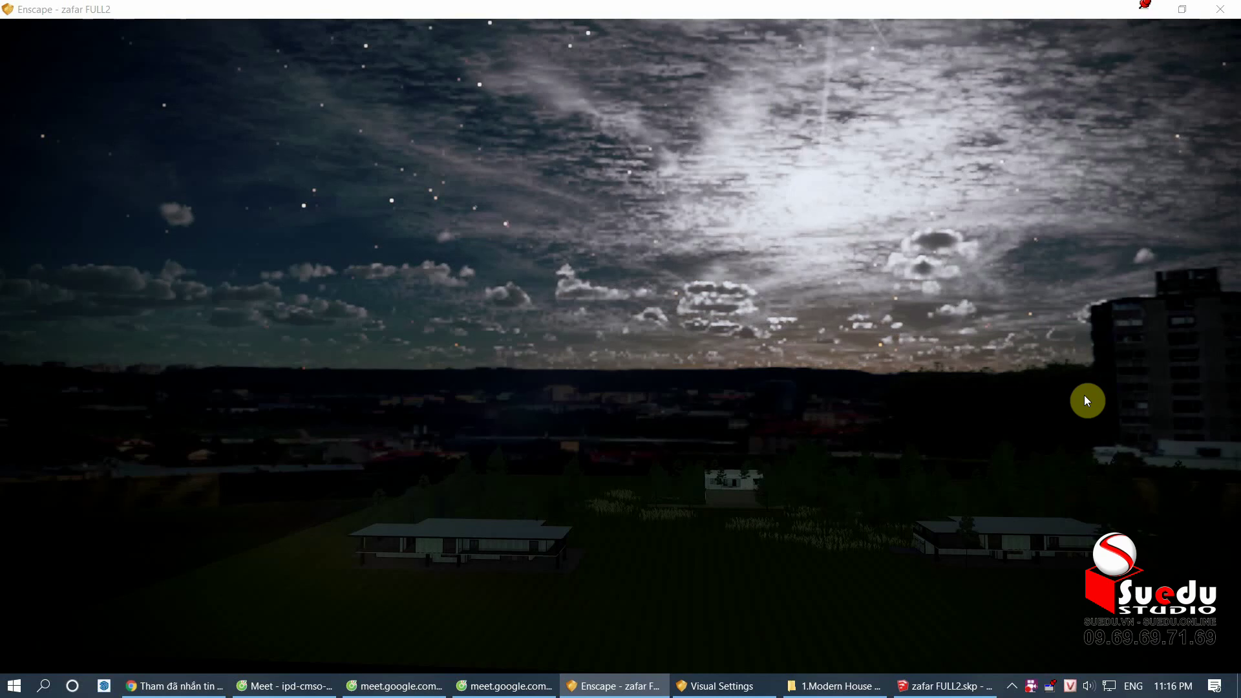
key("u")
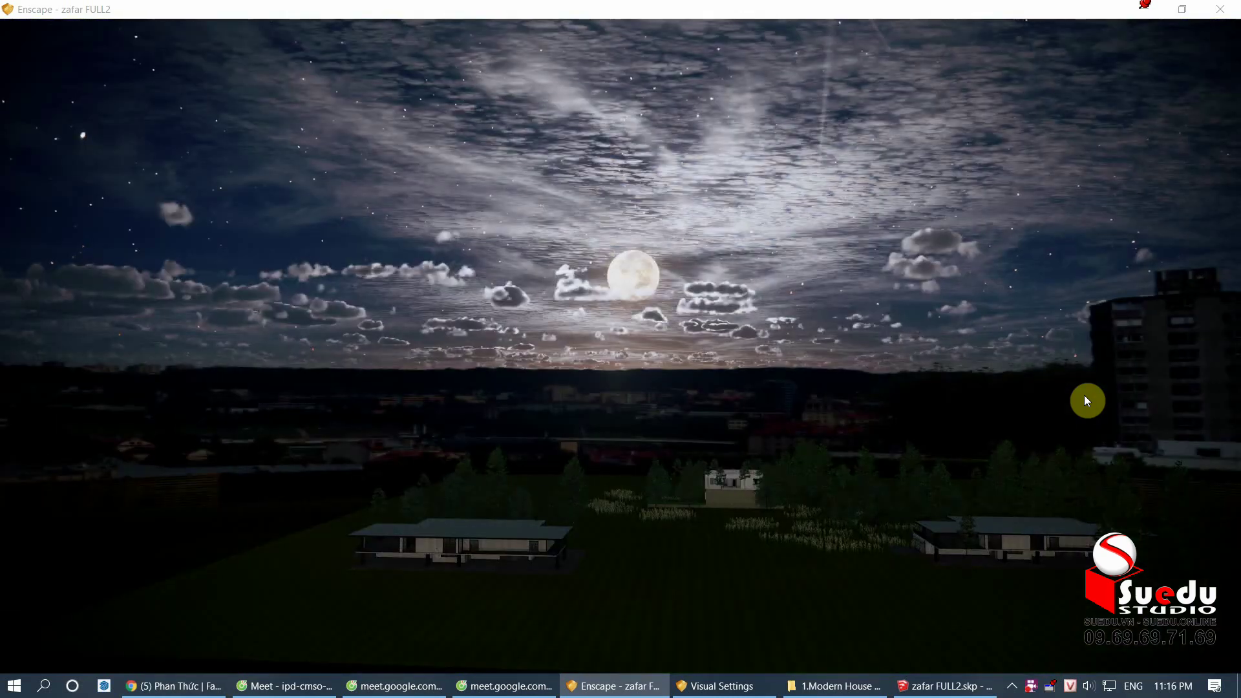
key("i")
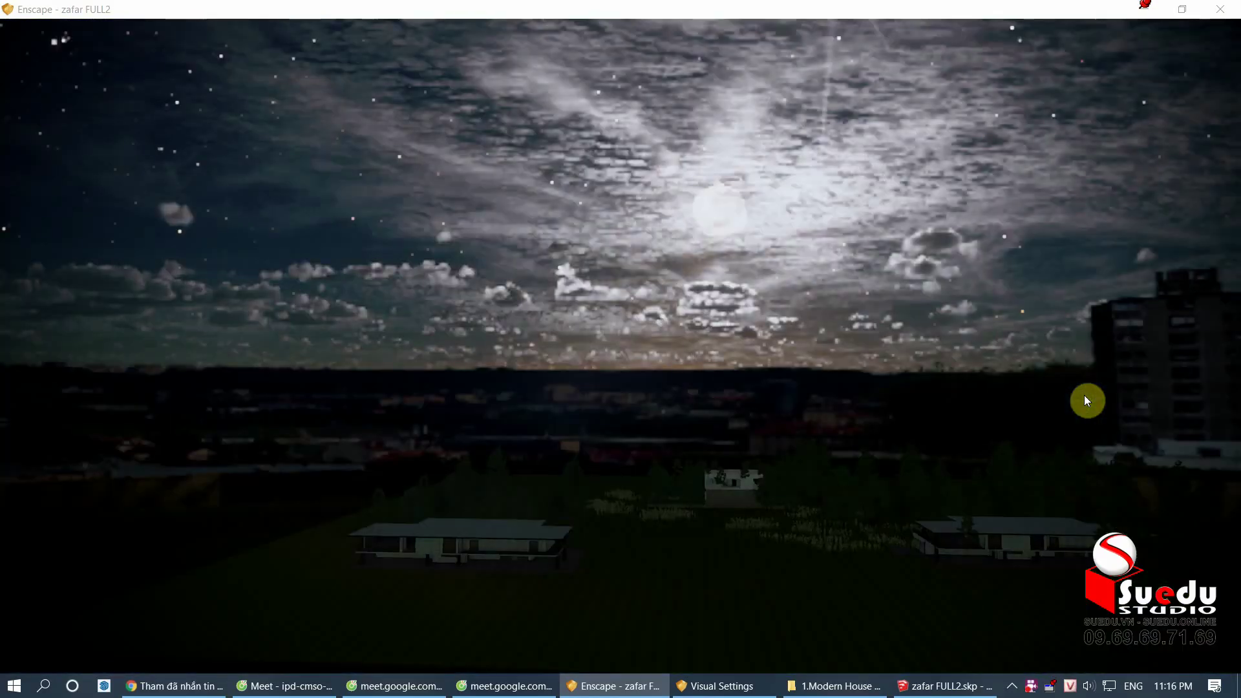
key("i")
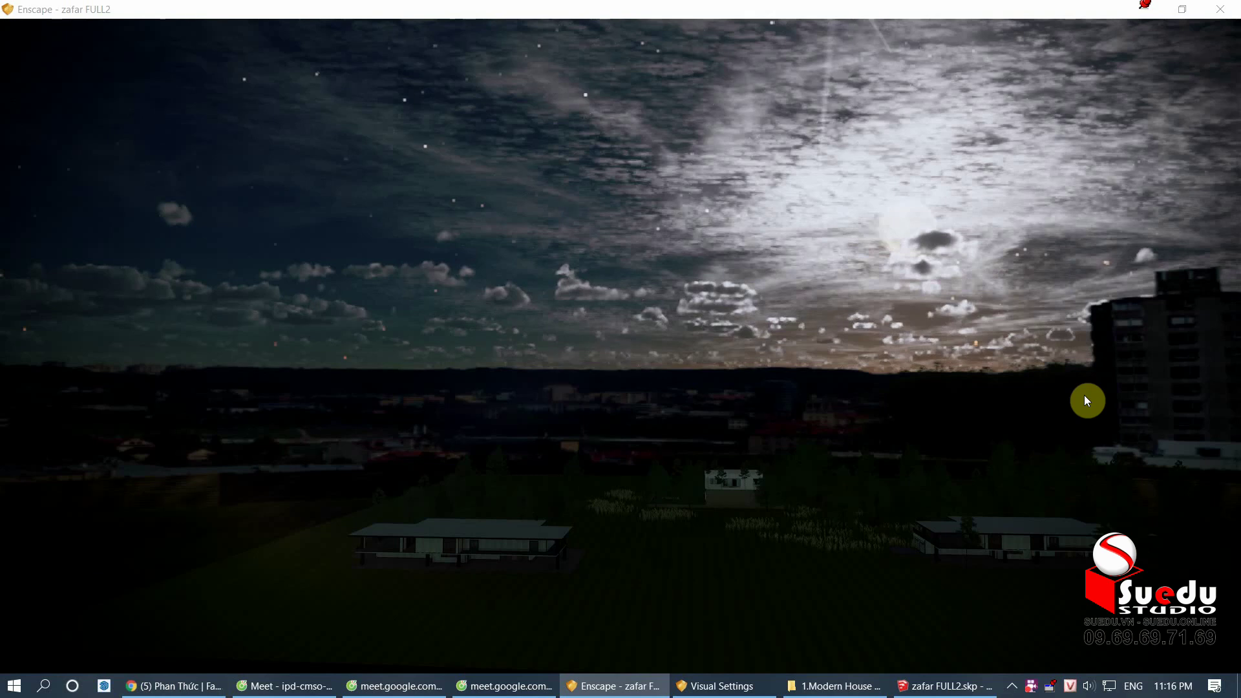
key("u")
key("u")
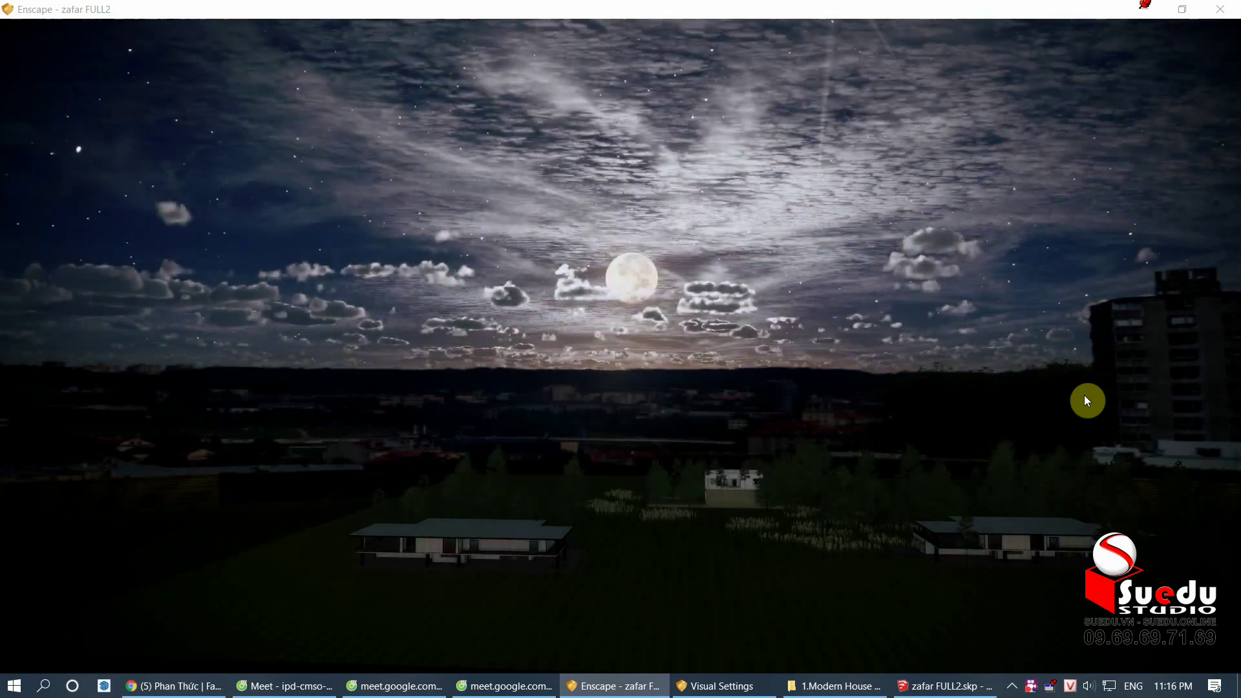
key("i")
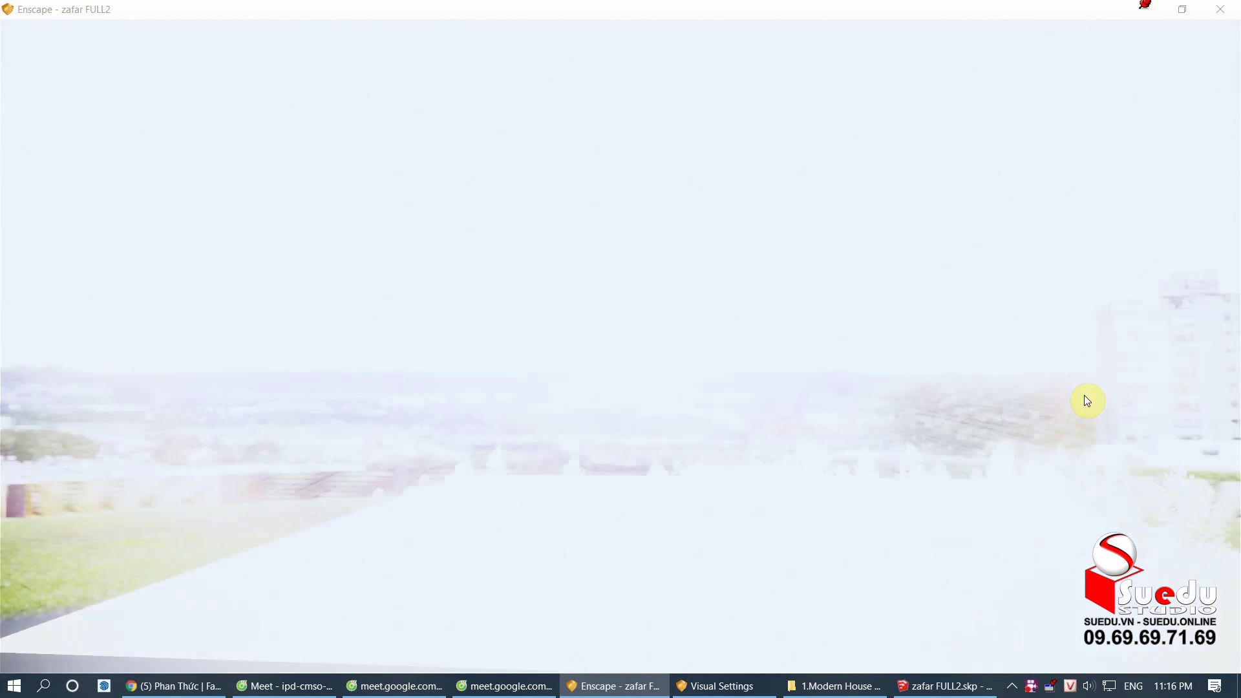
key("i")
key("i")
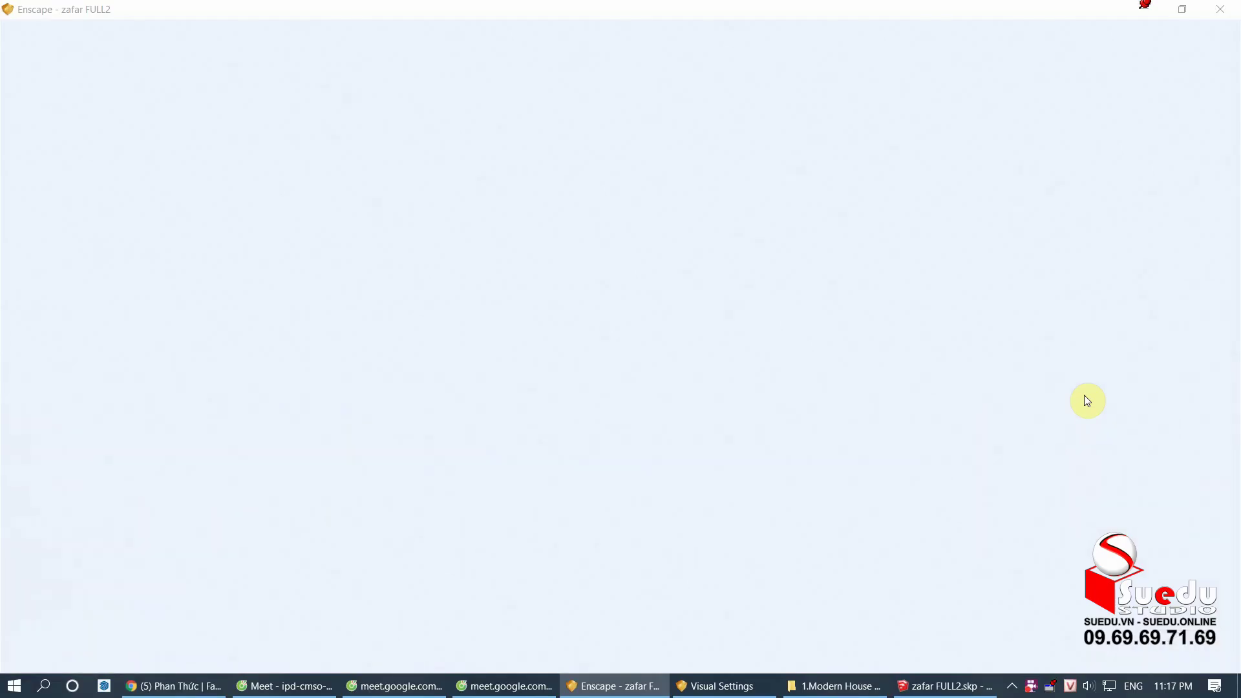
key("i")
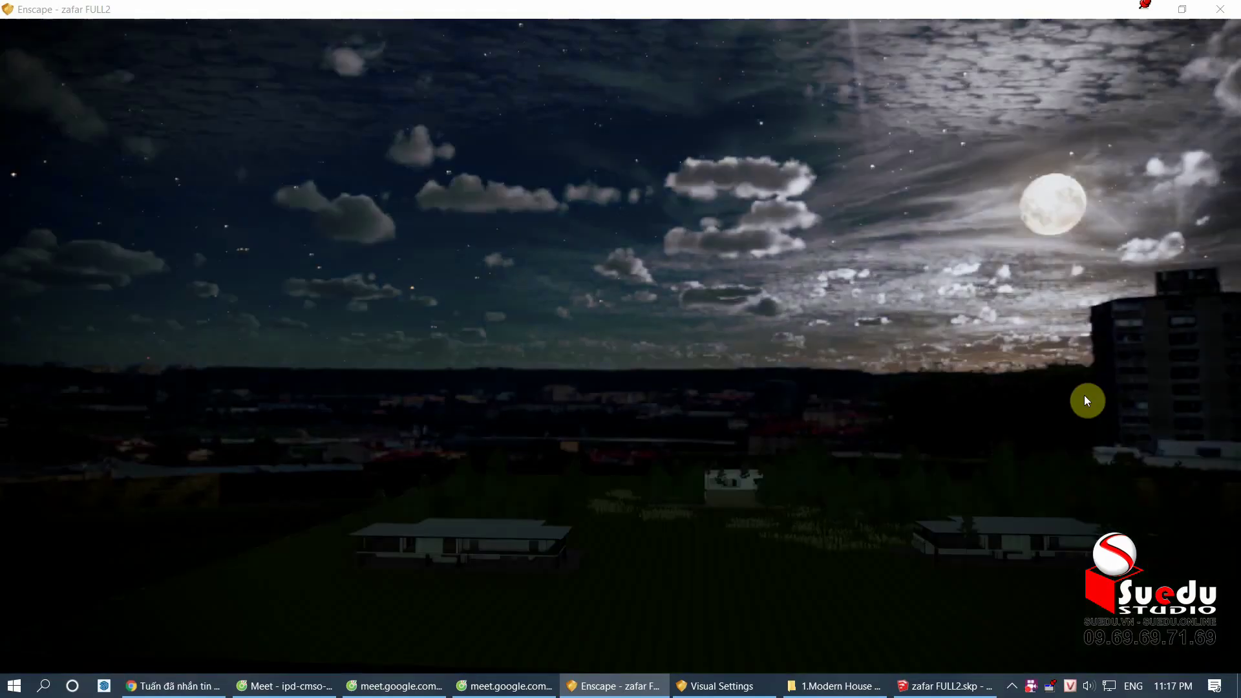
key("i")
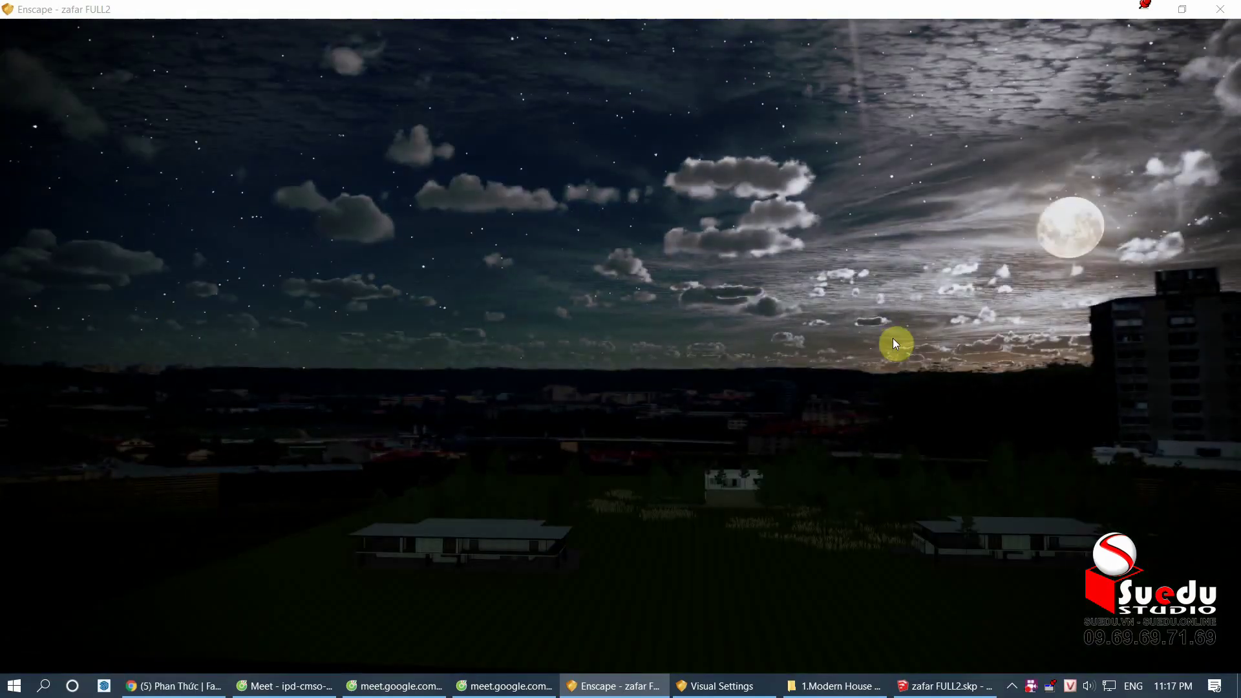
mouse_move(608, 343)
left_mouse_down()
mouse_move(673, 377)
mouse_move(620, 387)
mouse_move(649, 411)
mouse_move(963, 300)
left_mouse_up()
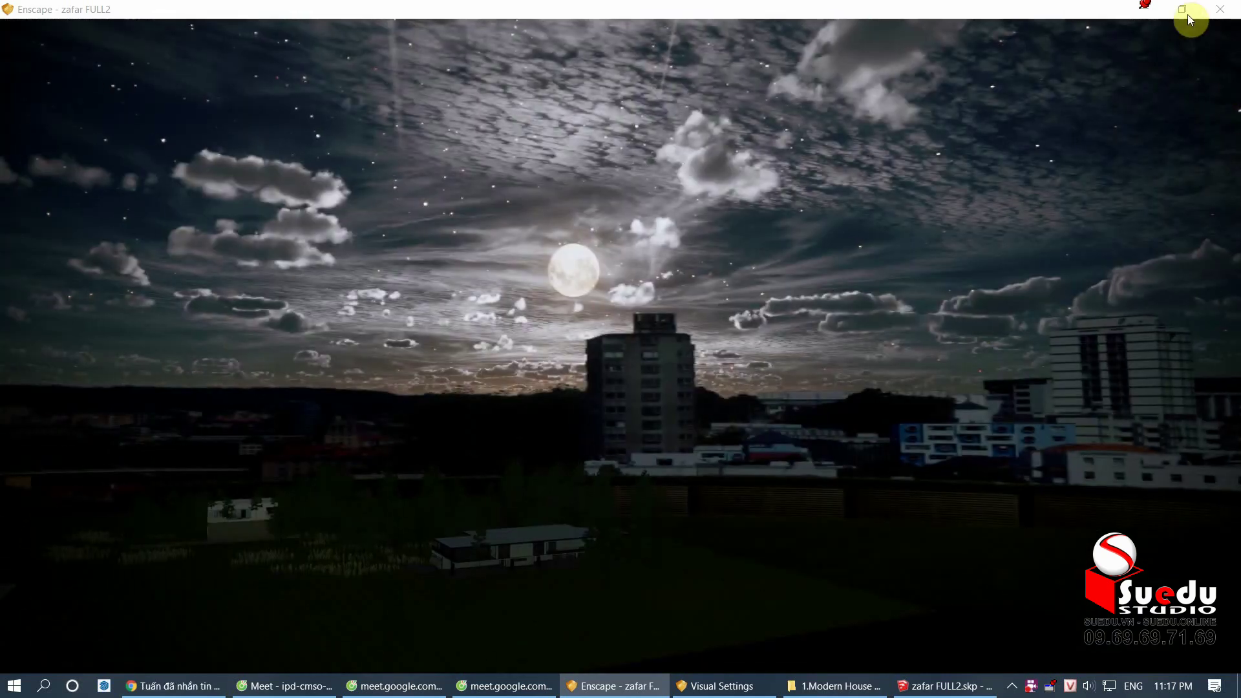
Step: Bring Enscape's Visual Settings forward on the Atmosphere tab and move it aside
key("super+Down")
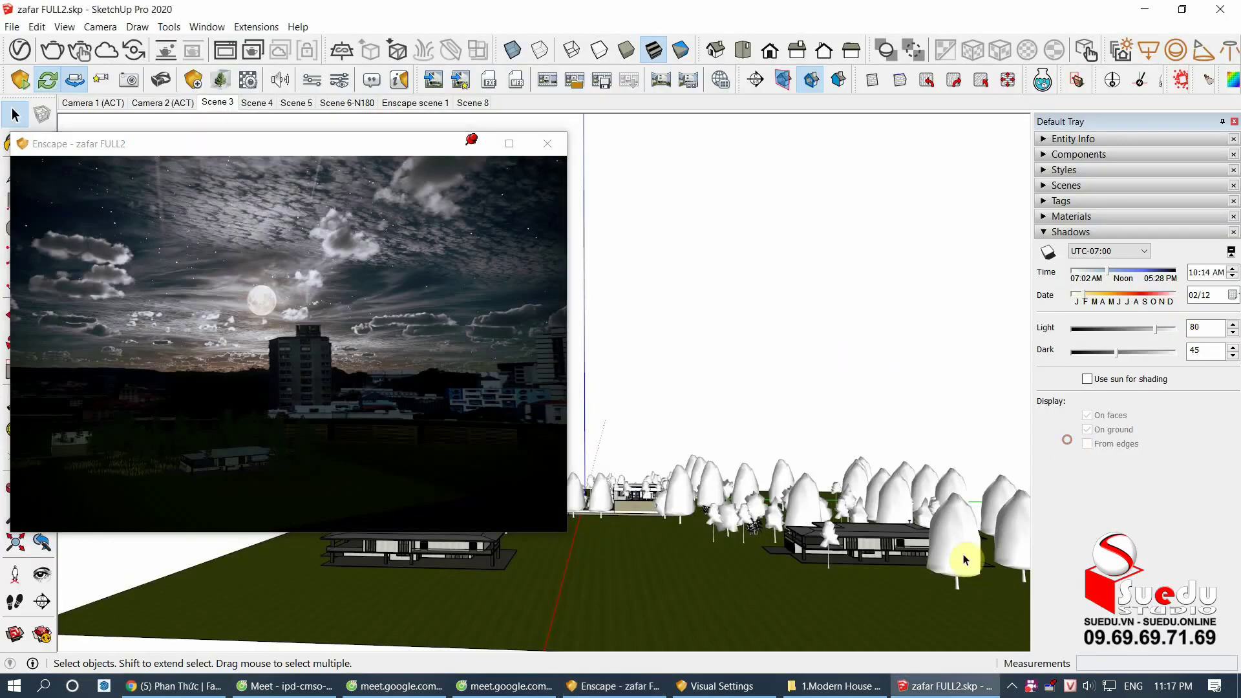
left_click(715, 685)
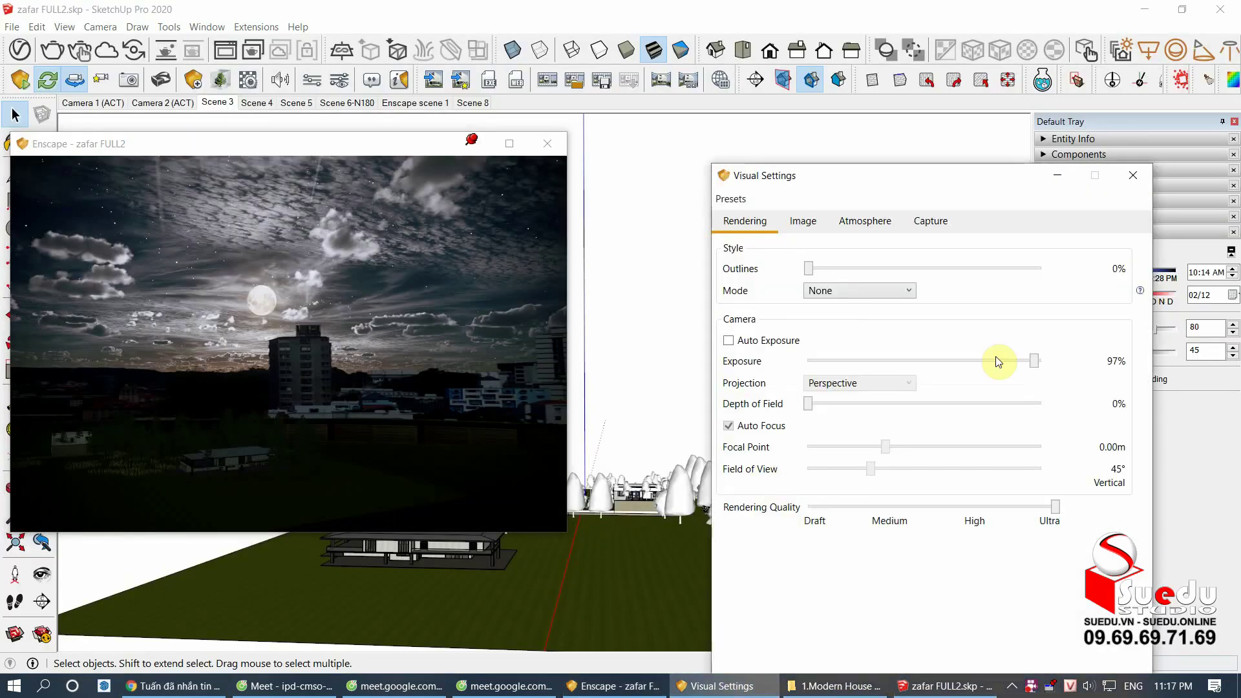
left_click_drag(889, 173, 870, 95)
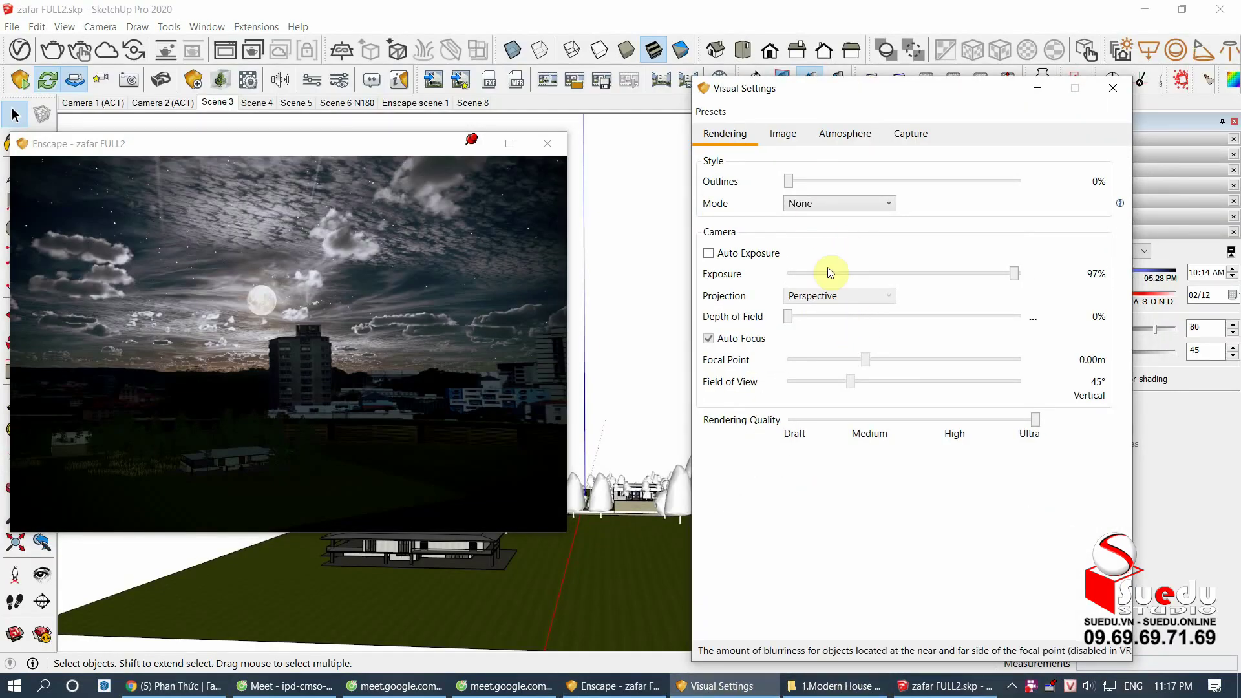
left_click(845, 133)
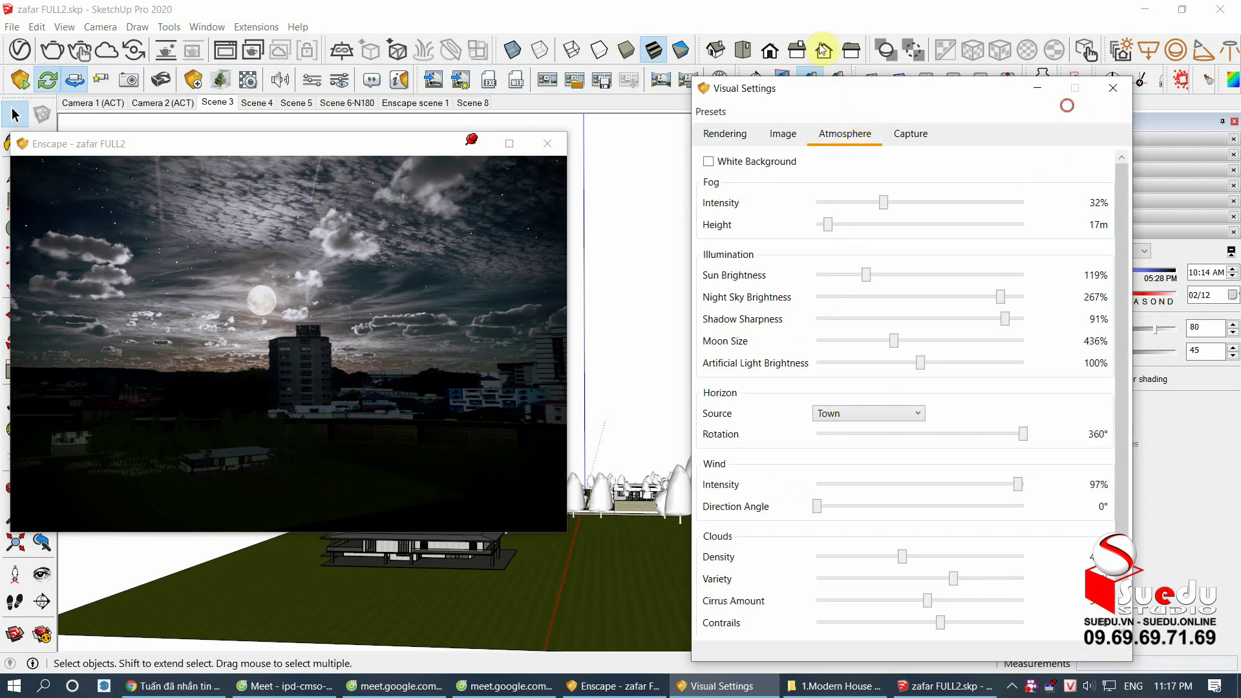
left_click_drag(867, 88, 819, 12)
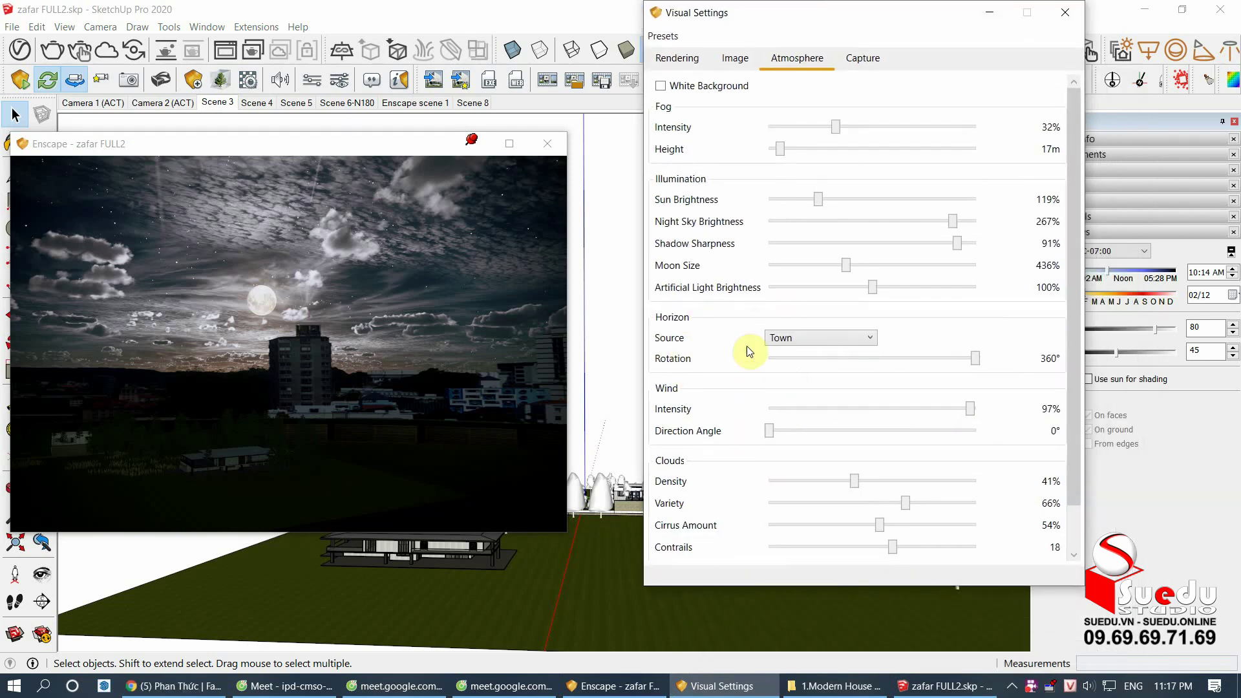
Step: Orbit the render view slightly and jump Enscape's time of day to bright daytime
left_click(474, 386)
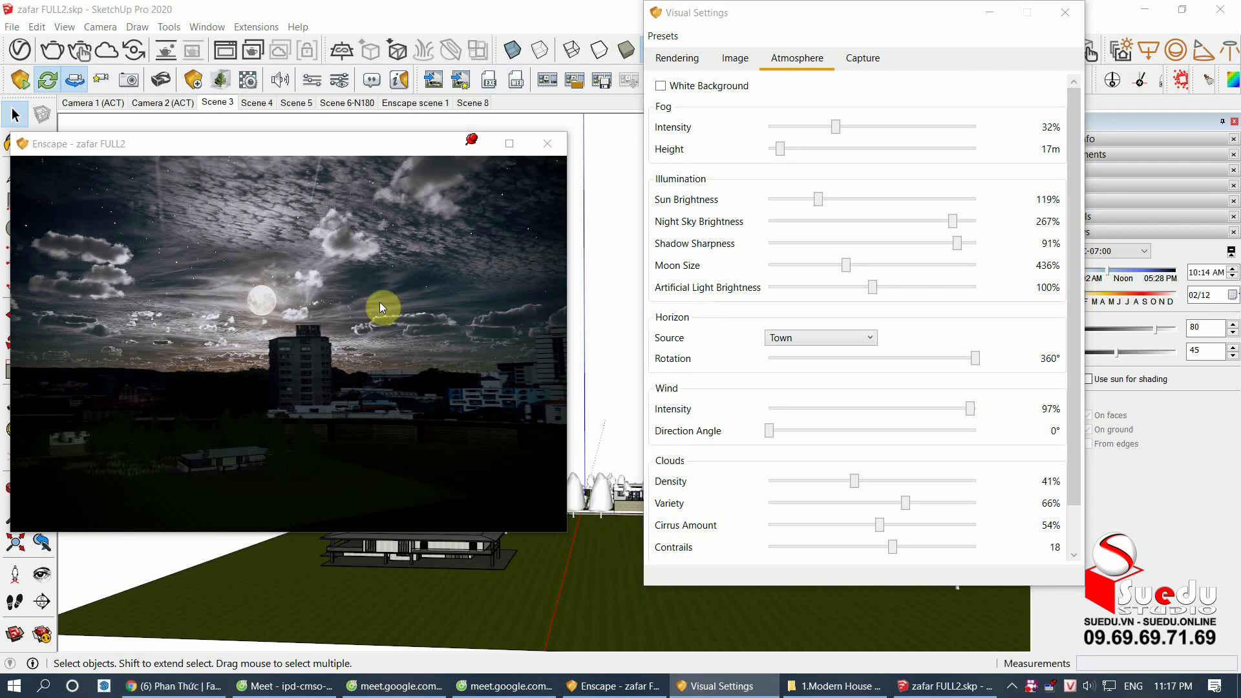
left_click_drag(380, 306, 360, 299)
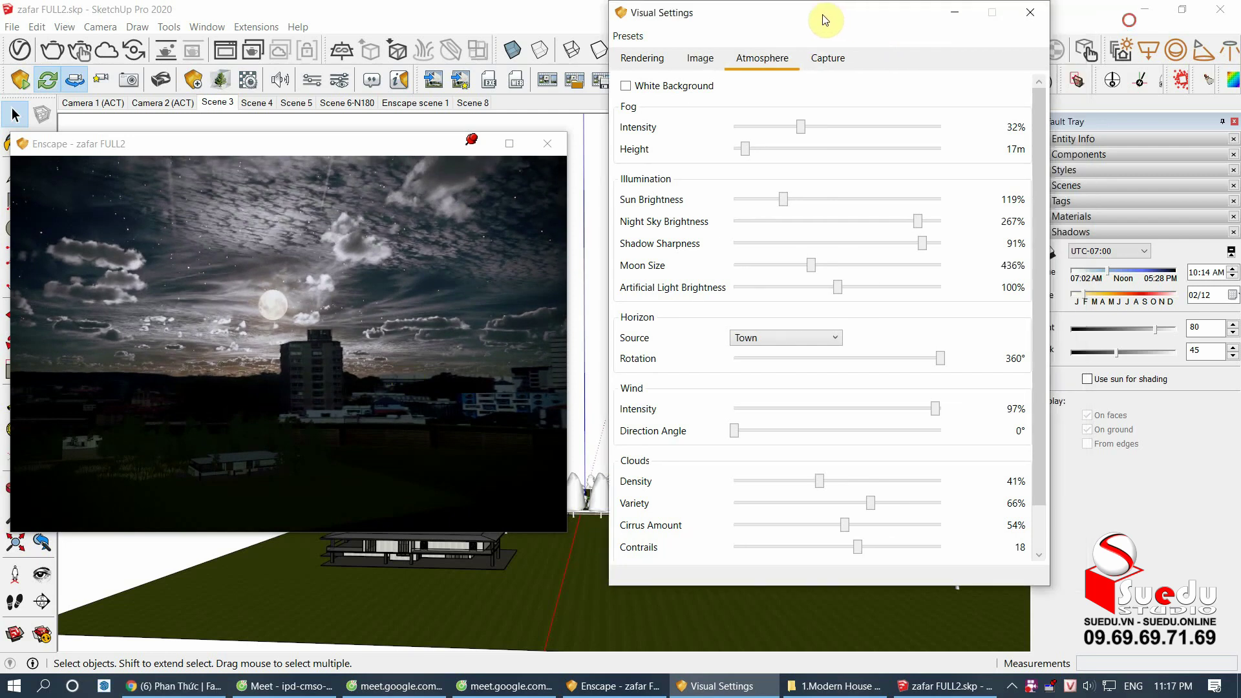
left_click_drag(931, 29, 837, 29)
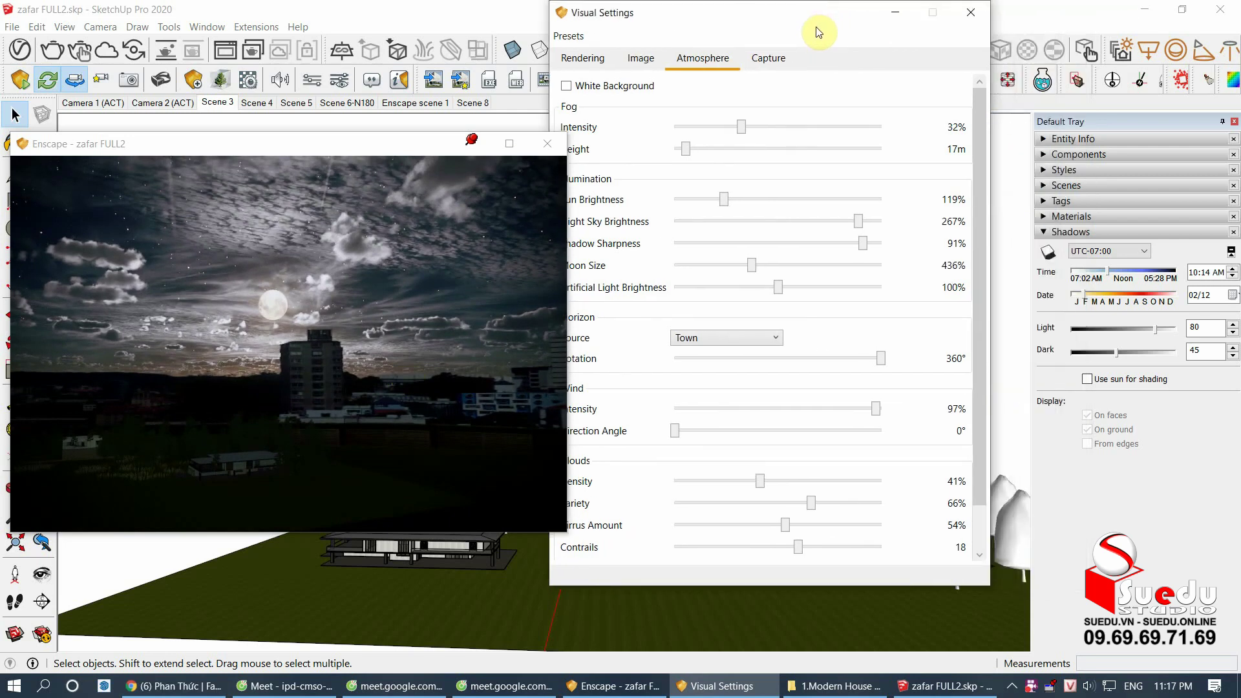
left_click(287, 297)
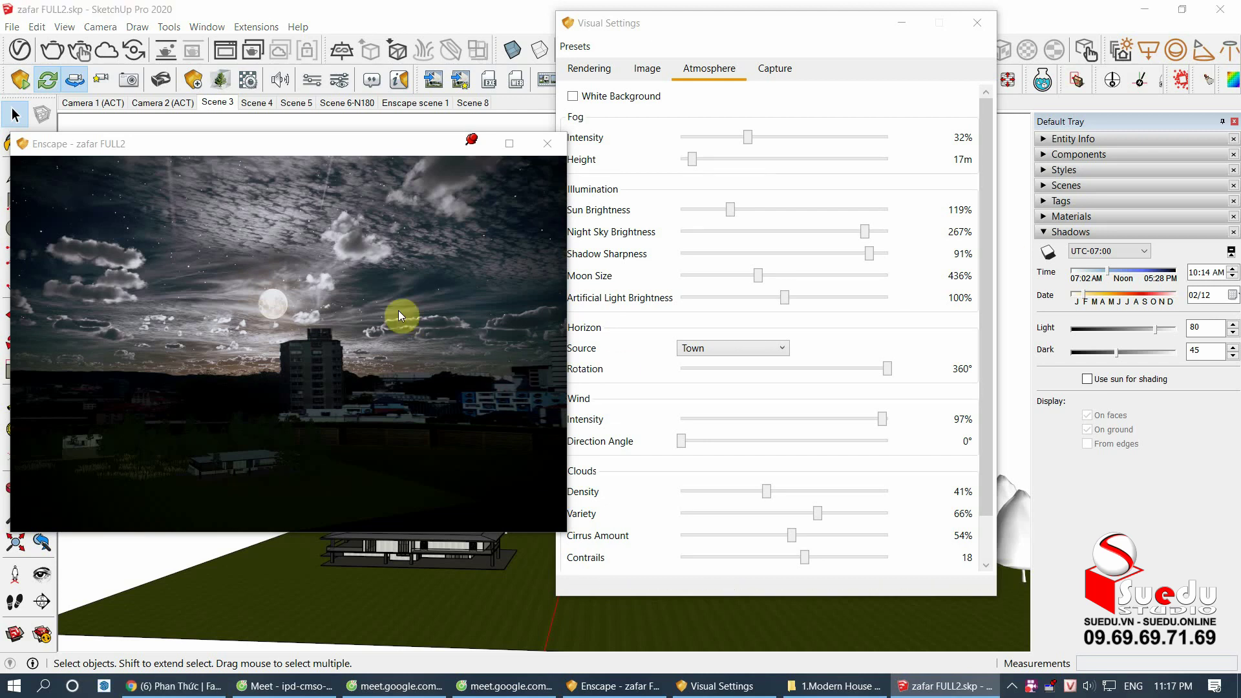
left_click(440, 358)
key("i")
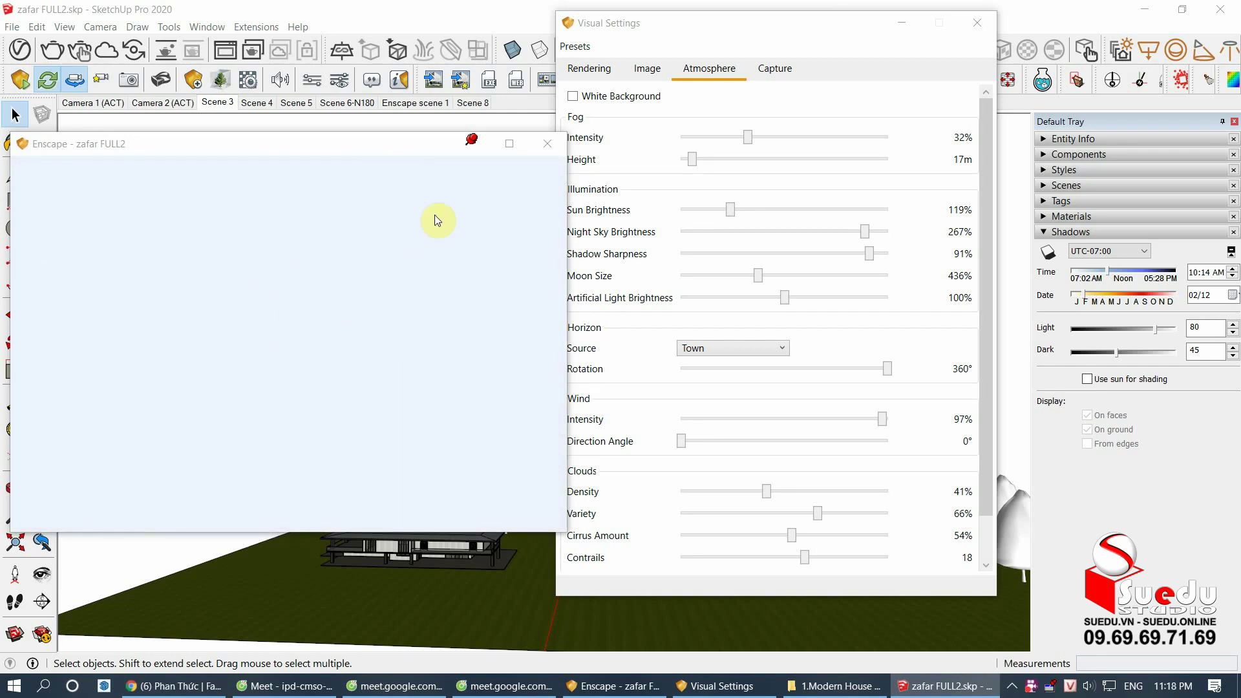
left_click(708, 70)
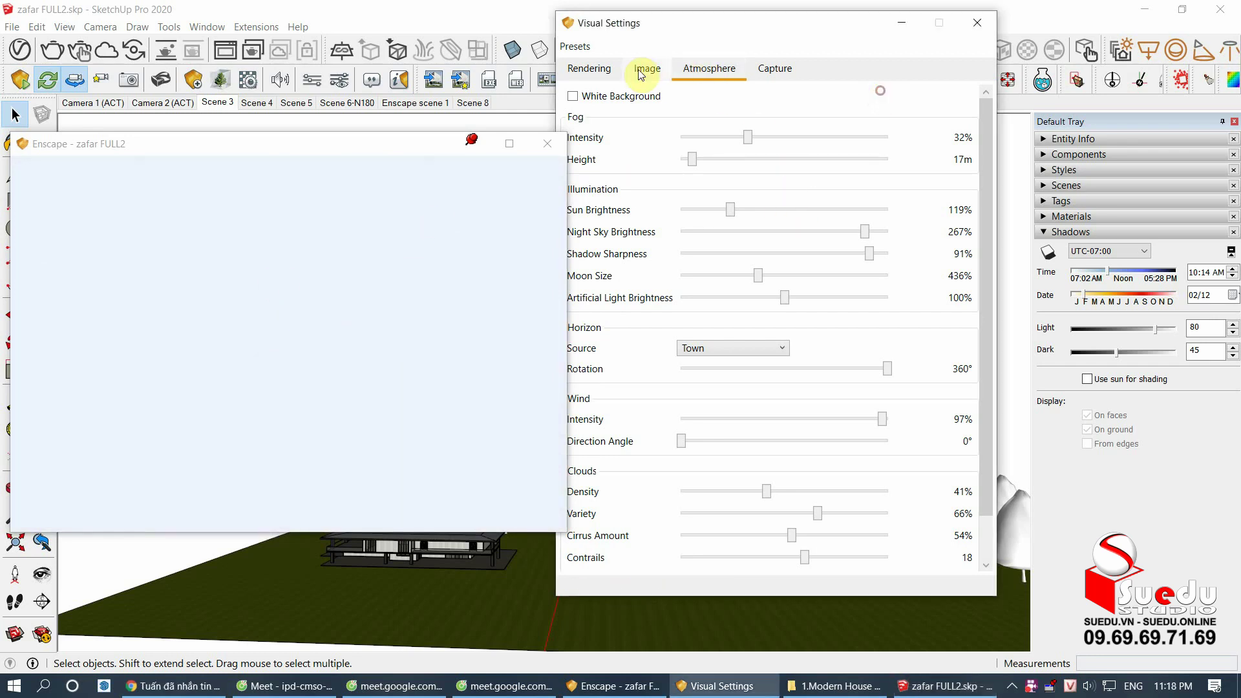
Step: Set the Rendering exposure to 14% and shift the time of day to afternoon
left_click(589, 70)
left_click_drag(878, 209, 767, 212)
left_click_drag(703, 215, 838, 223)
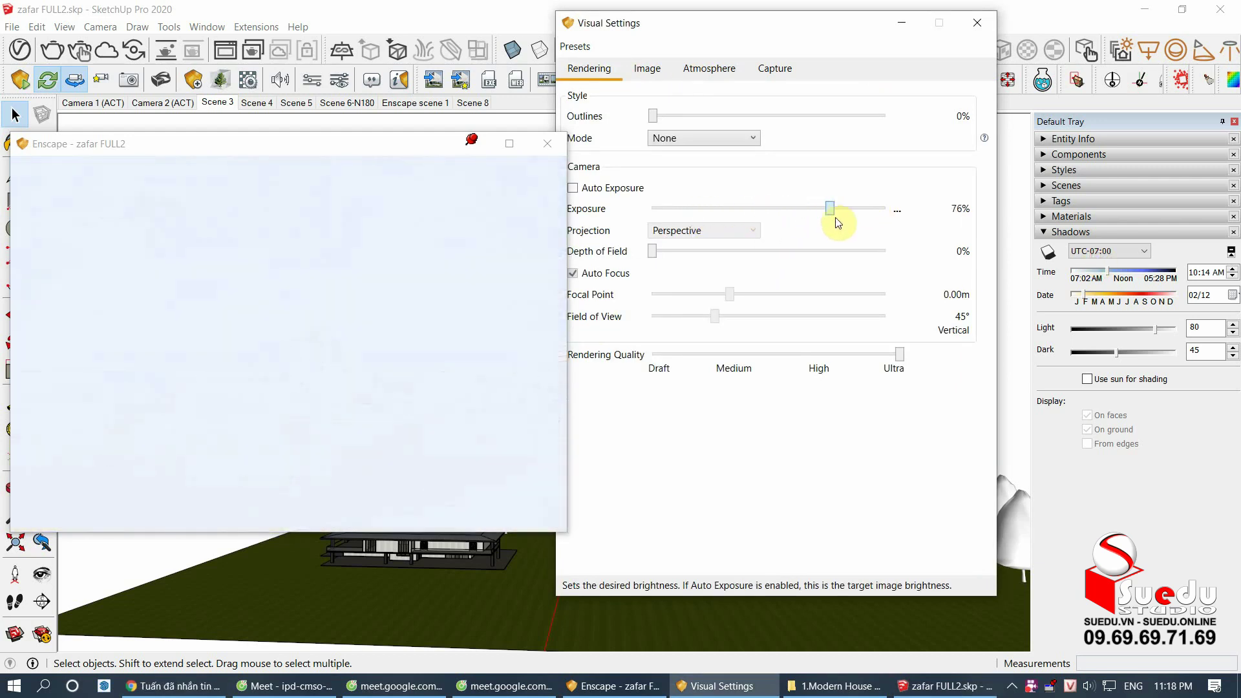
left_click_drag(838, 223, 870, 222)
left_click_drag(759, 212, 705, 209)
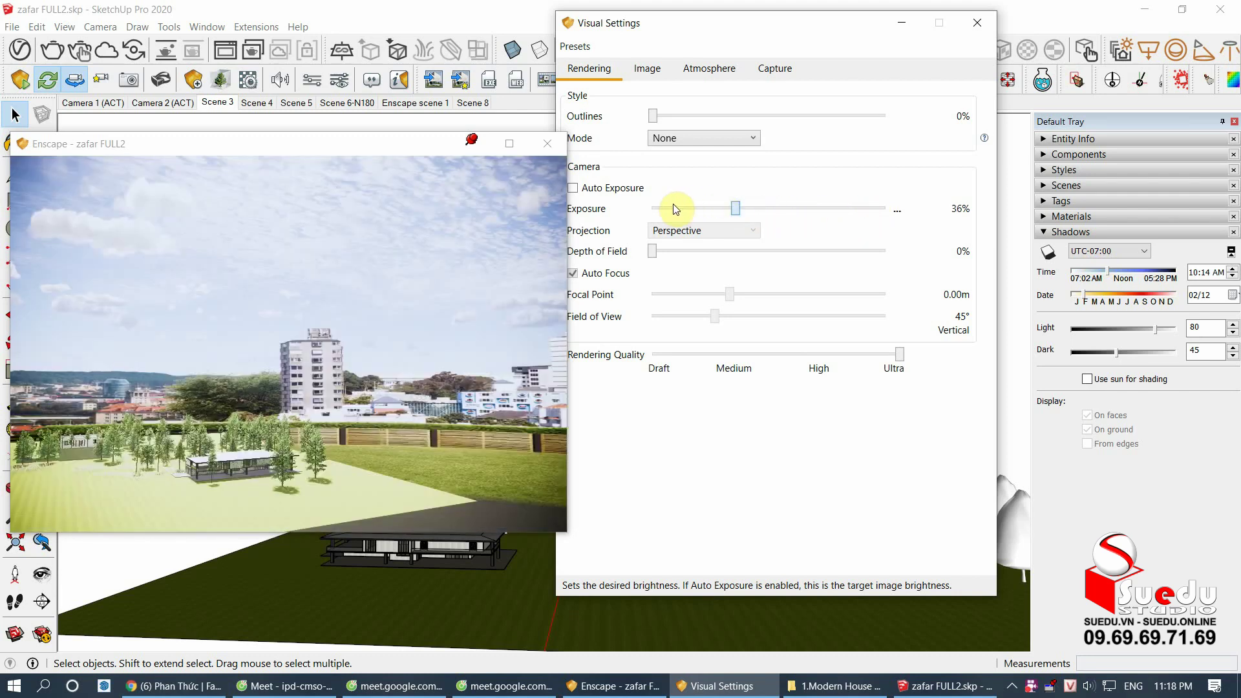
left_click(684, 208)
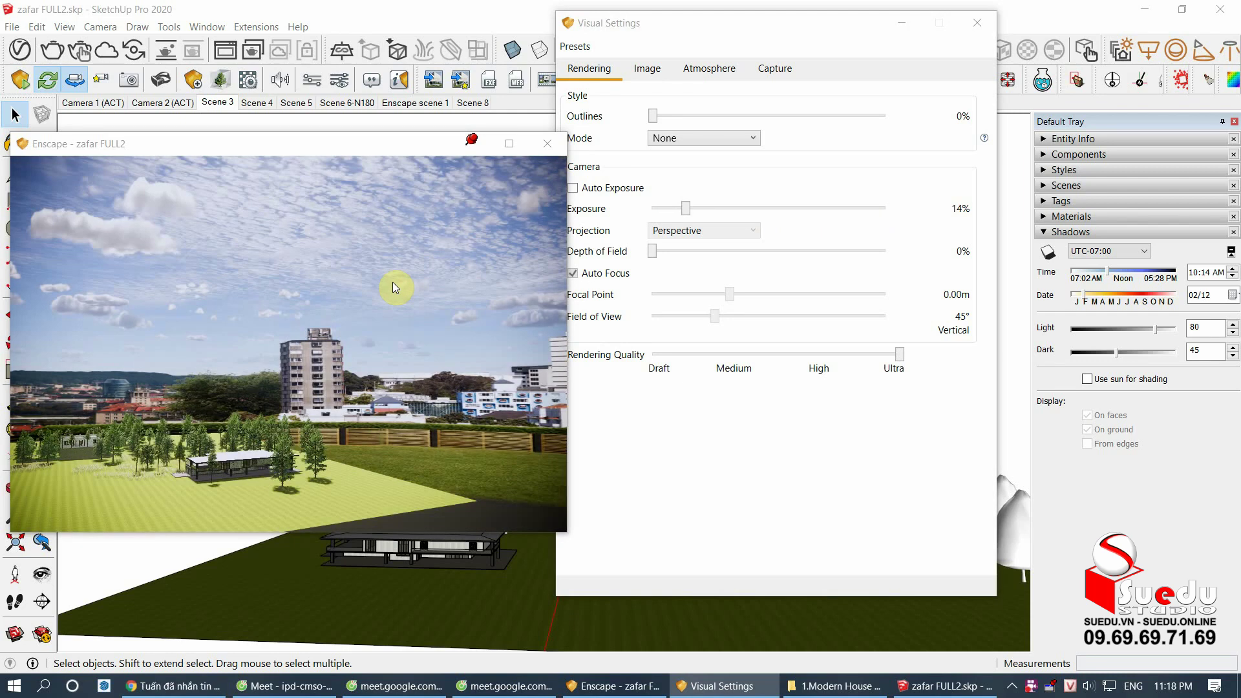
key("i")
key("i")
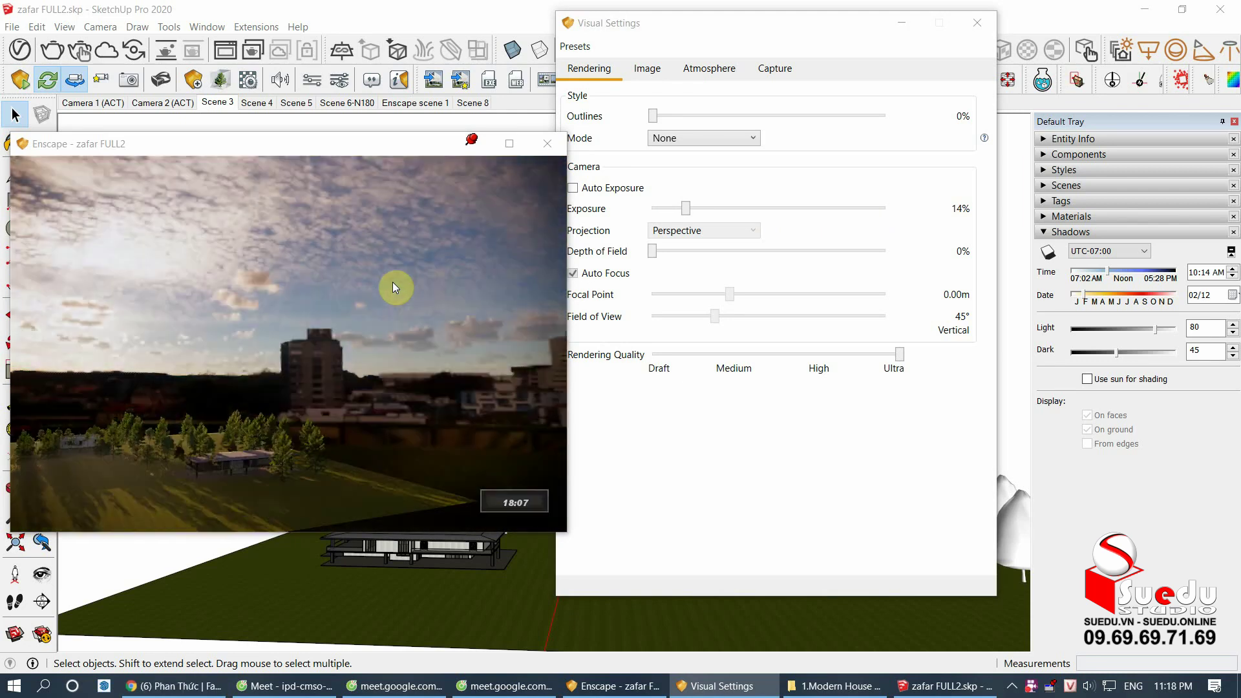
key("u")
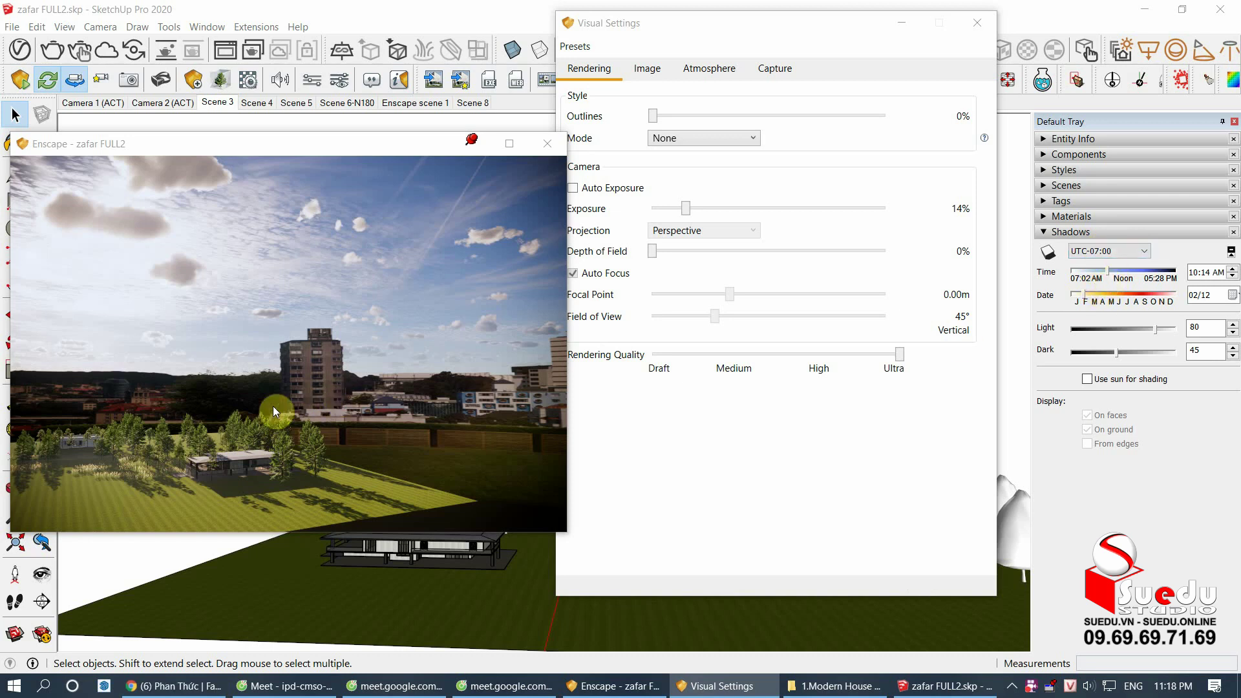
Step: Slide the shadow time between 11:56 and 10:00 AM and nudge Enscape's time to about 09:04
left_click_drag(1107, 274, 1165, 283)
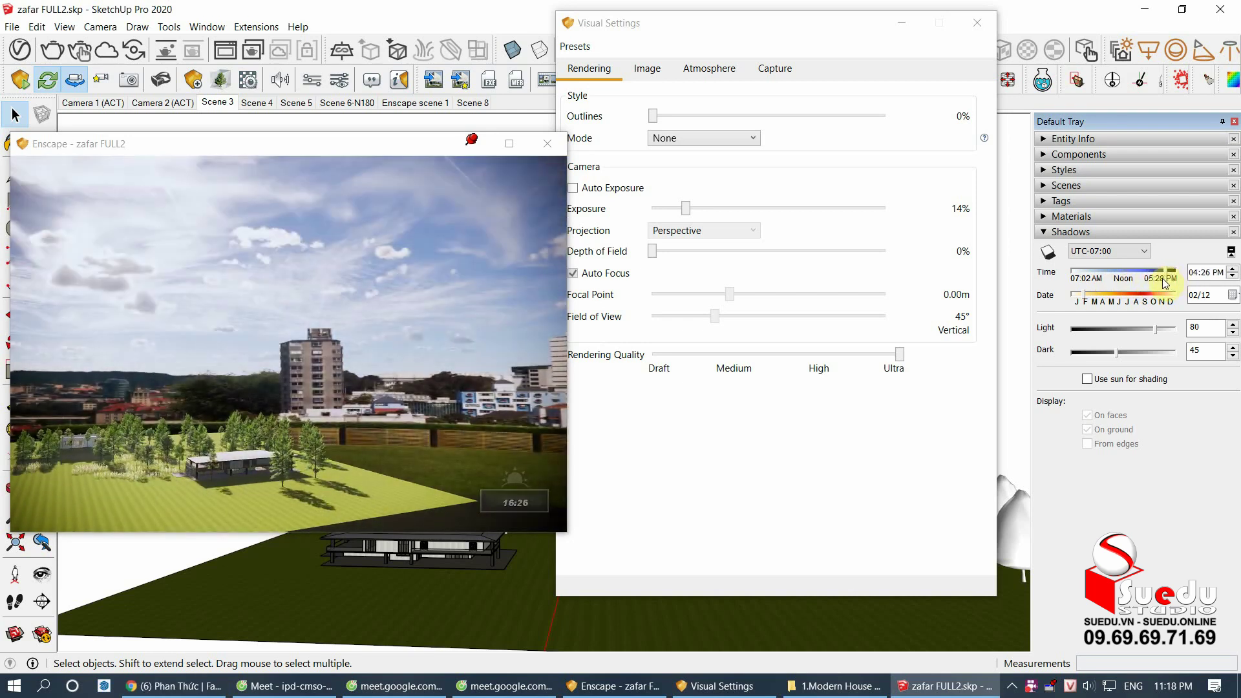
left_click_drag(1165, 283, 1102, 276)
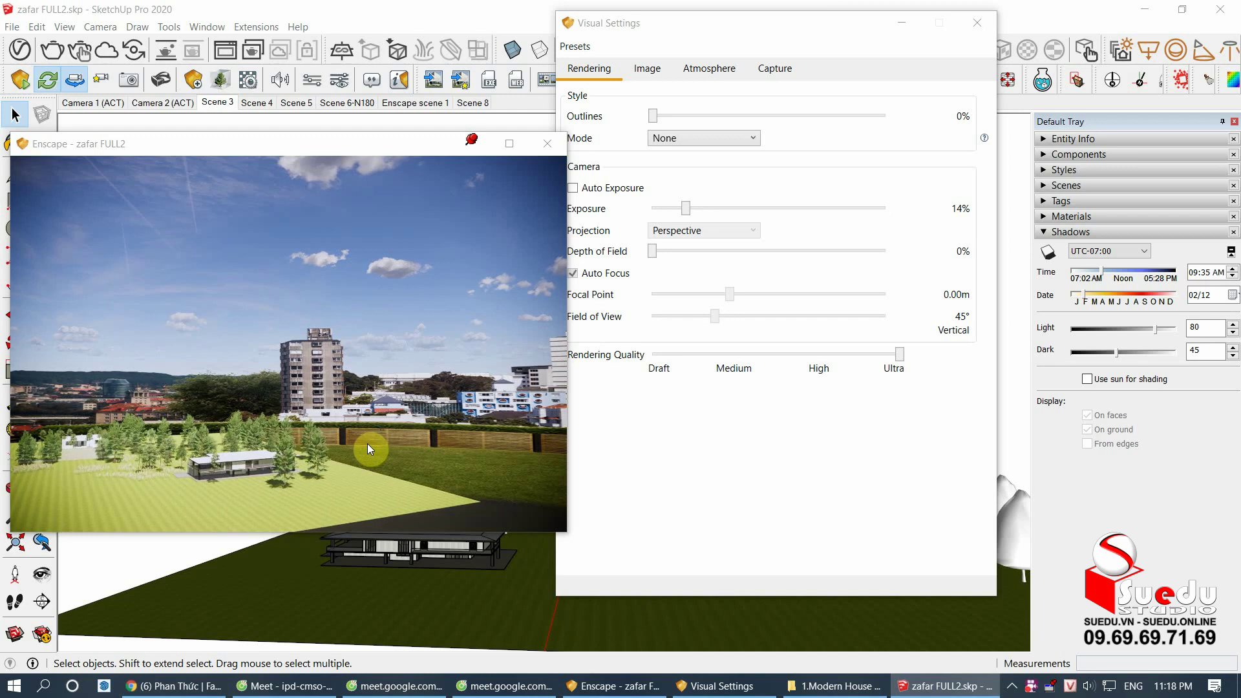
key("shift+i")
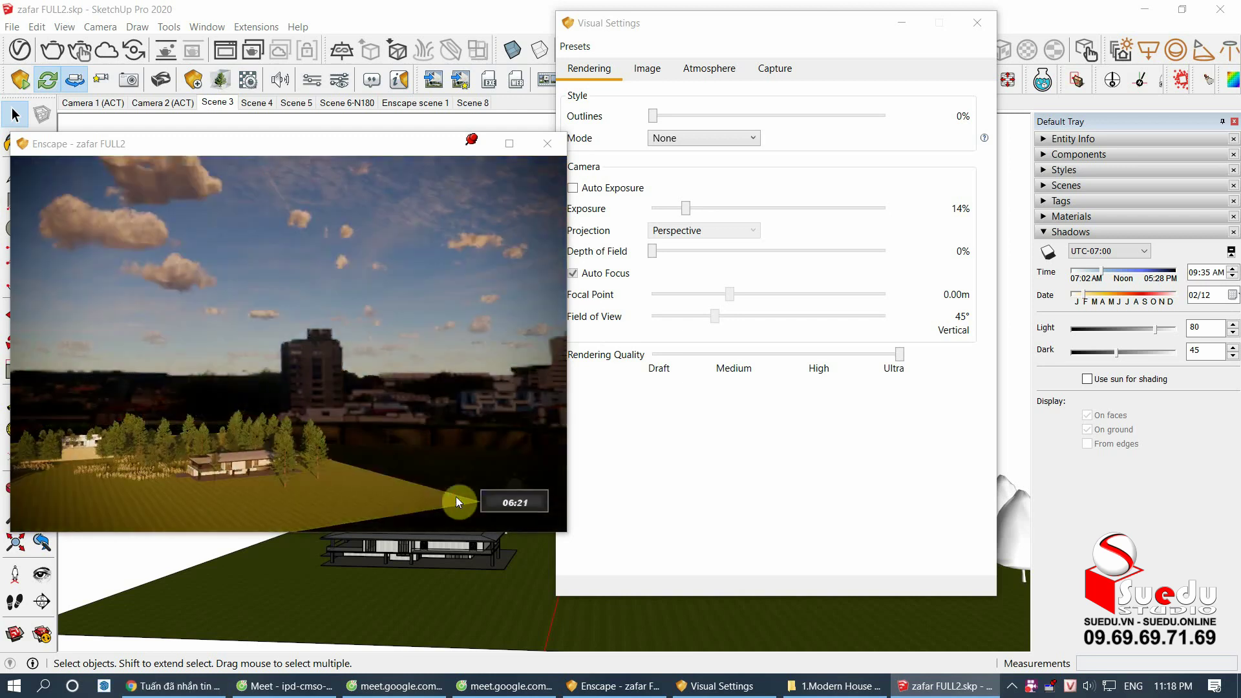
mouse_move(463, 472)
right_mouse_down("shift")
mouse_move(371, 376)
mouse_move(517, 505)
right_mouse_up("shift")
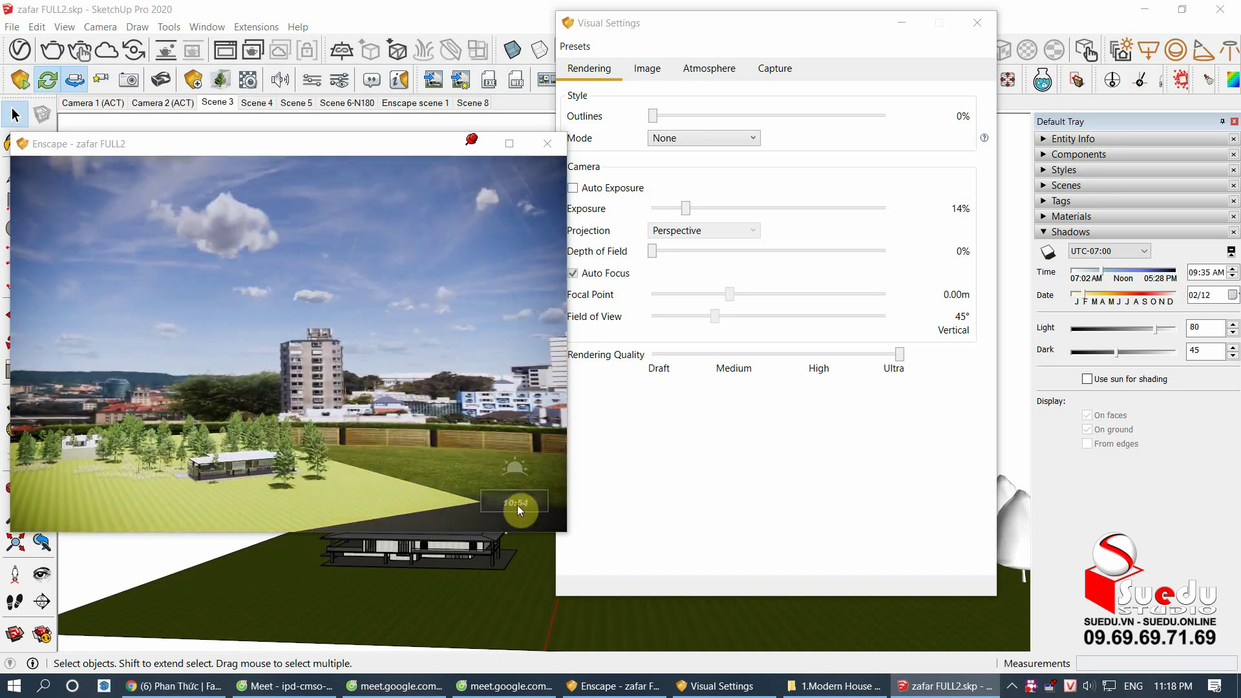
left_click(1105, 273)
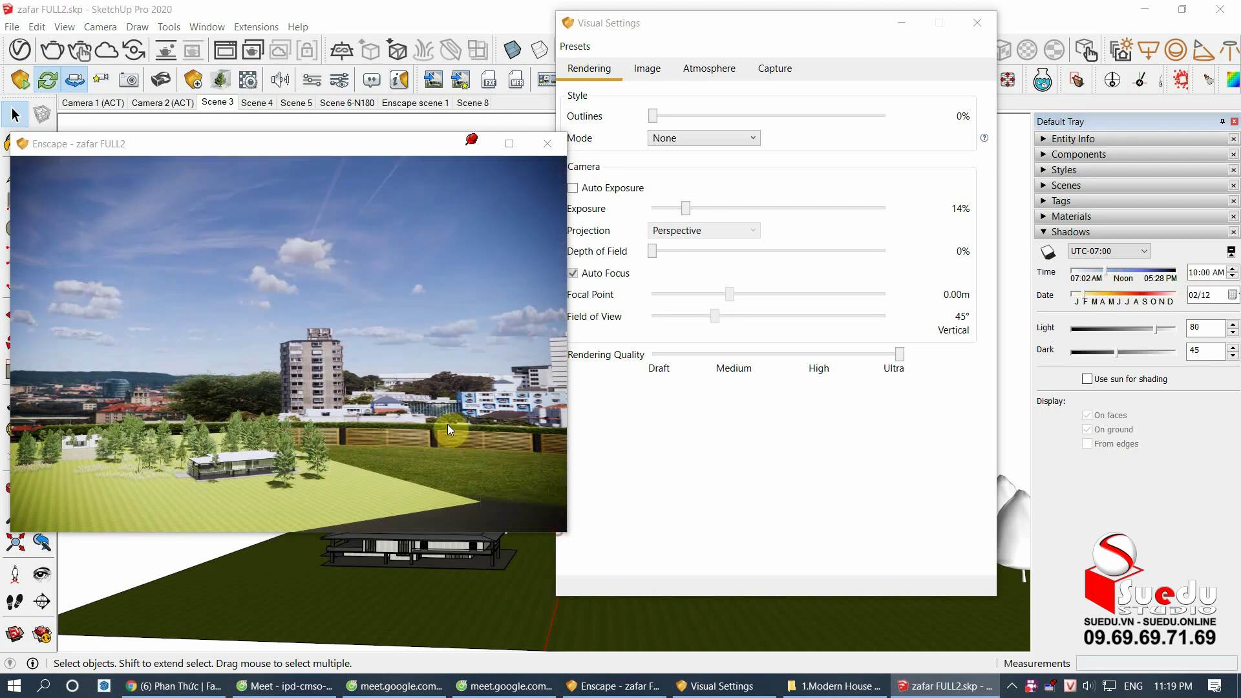
key("u")
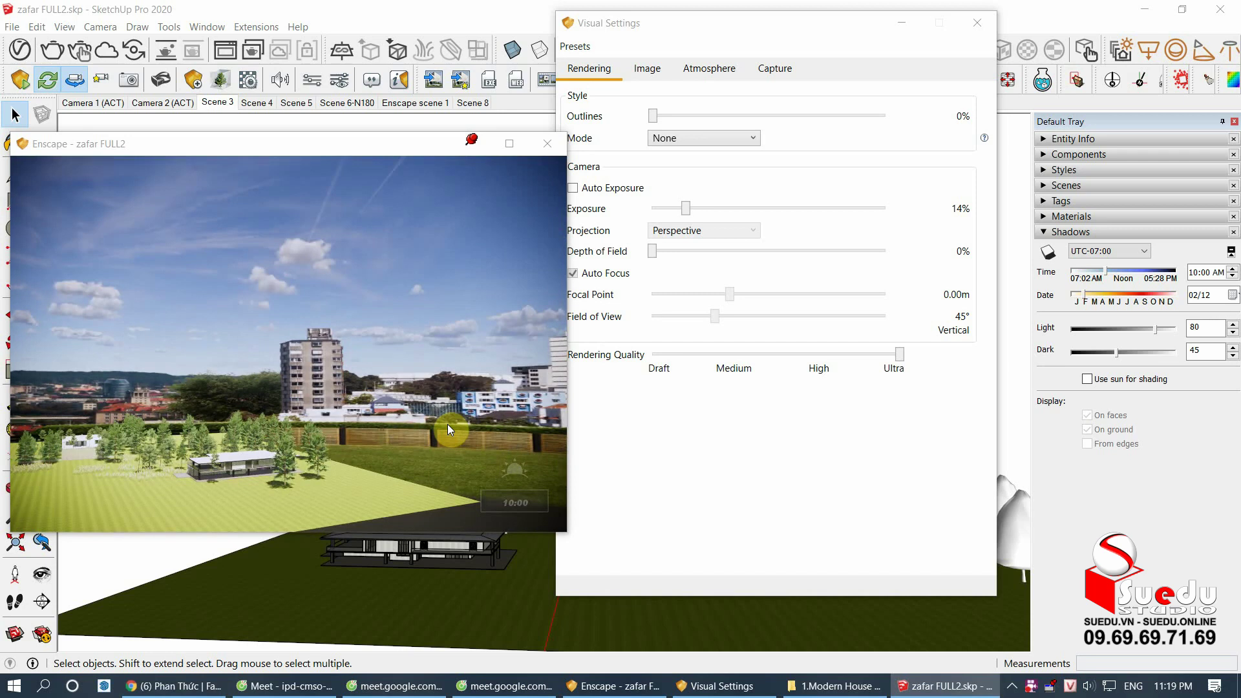
key("u")
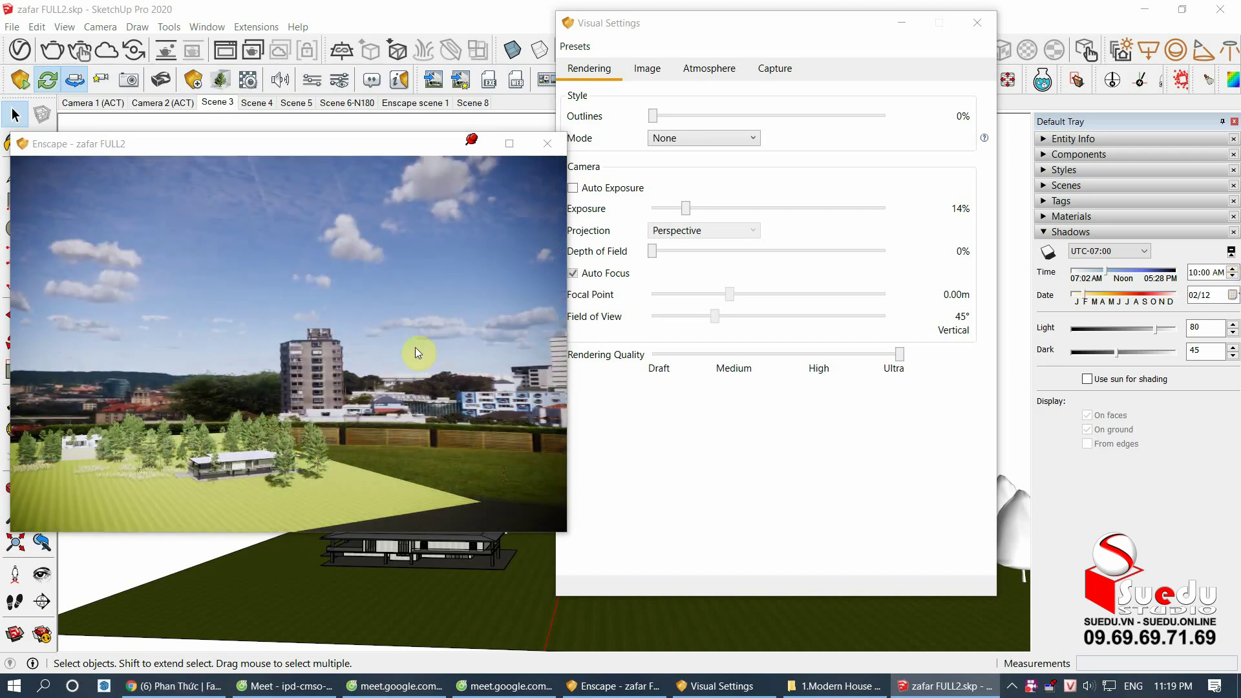
Step: Test dusk and morning lighting, then settle the shadow time near 09:35 AM
key("shift+u")
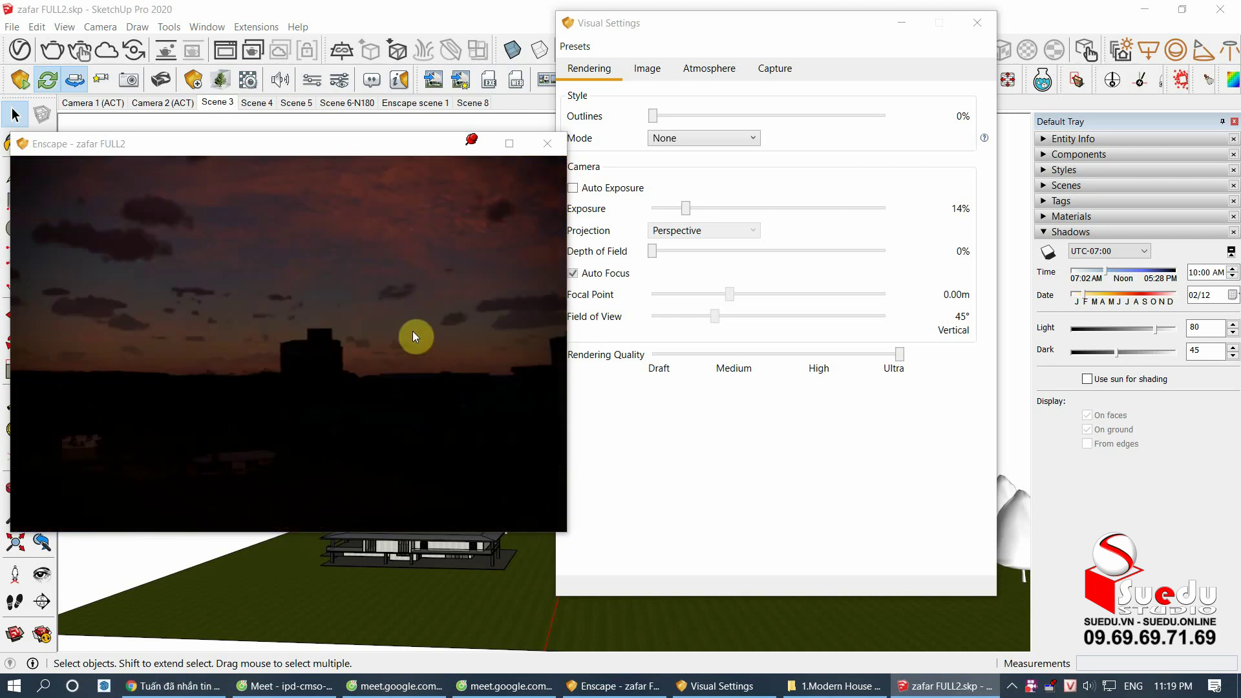
key("shift+i")
mouse_move(412, 331)
right_mouse_down("shift")
mouse_move(374, 354)
mouse_move(199, 311)
right_mouse_up("shift")
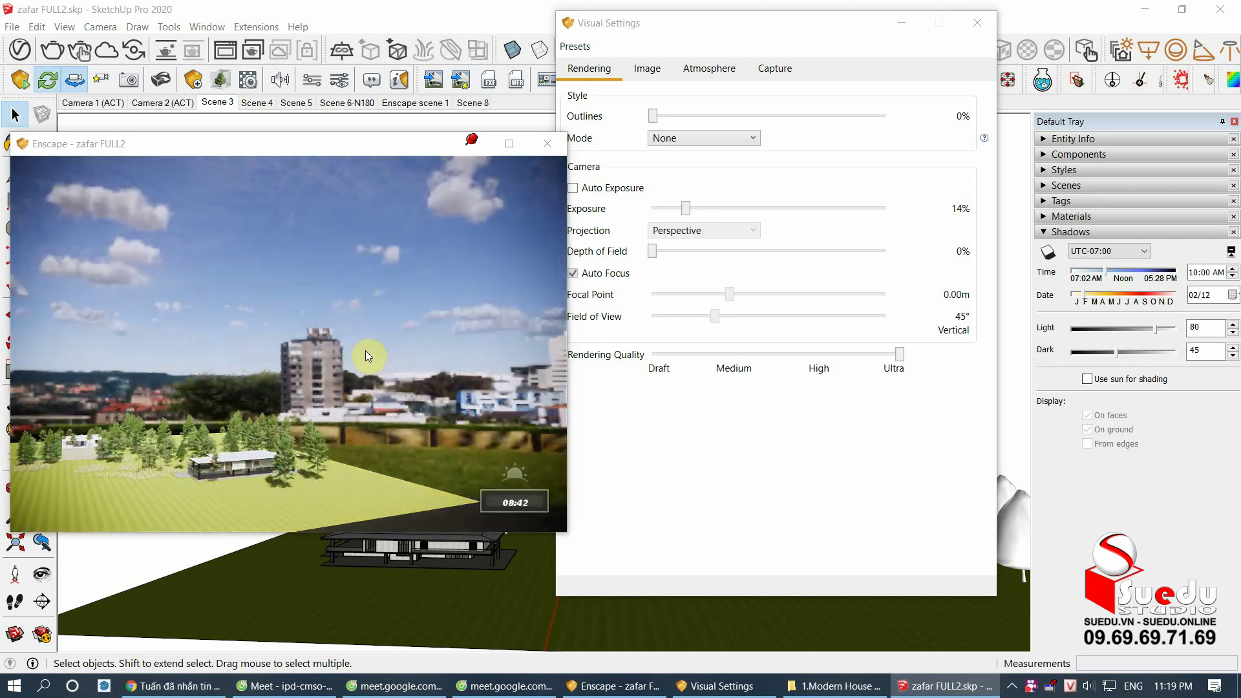
right_click_drag(471, 414, 454, 409, "shift")
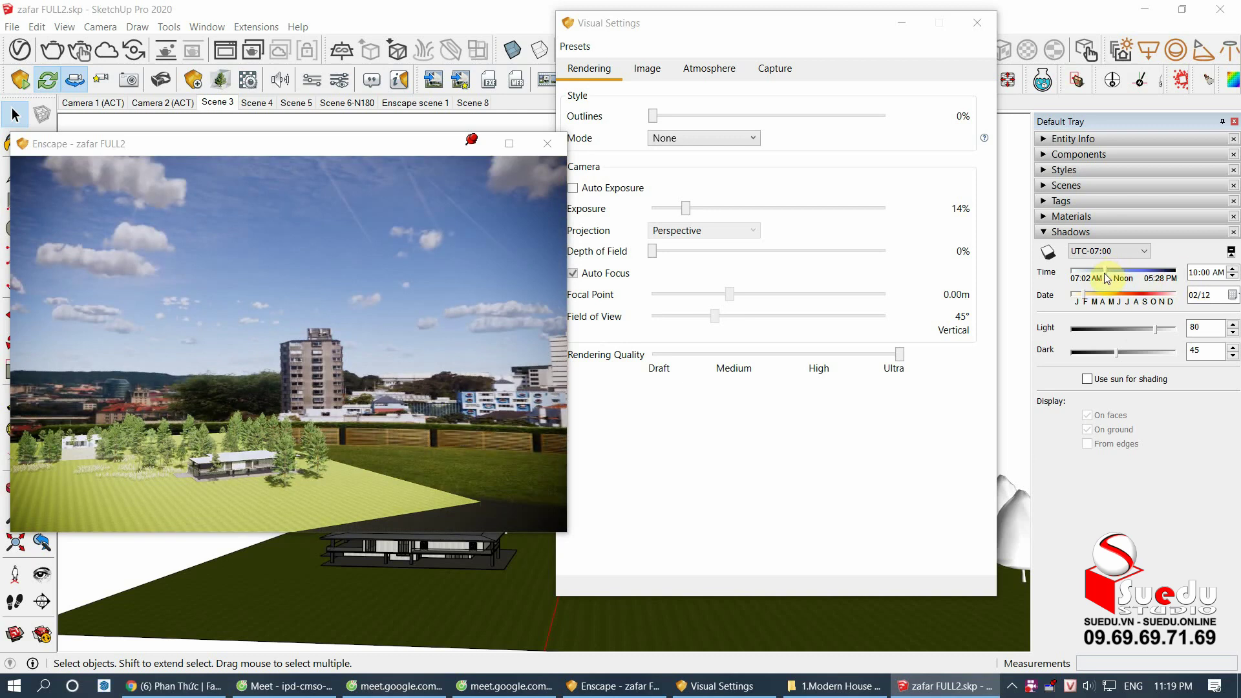
left_click_drag(1103, 278, 1110, 274)
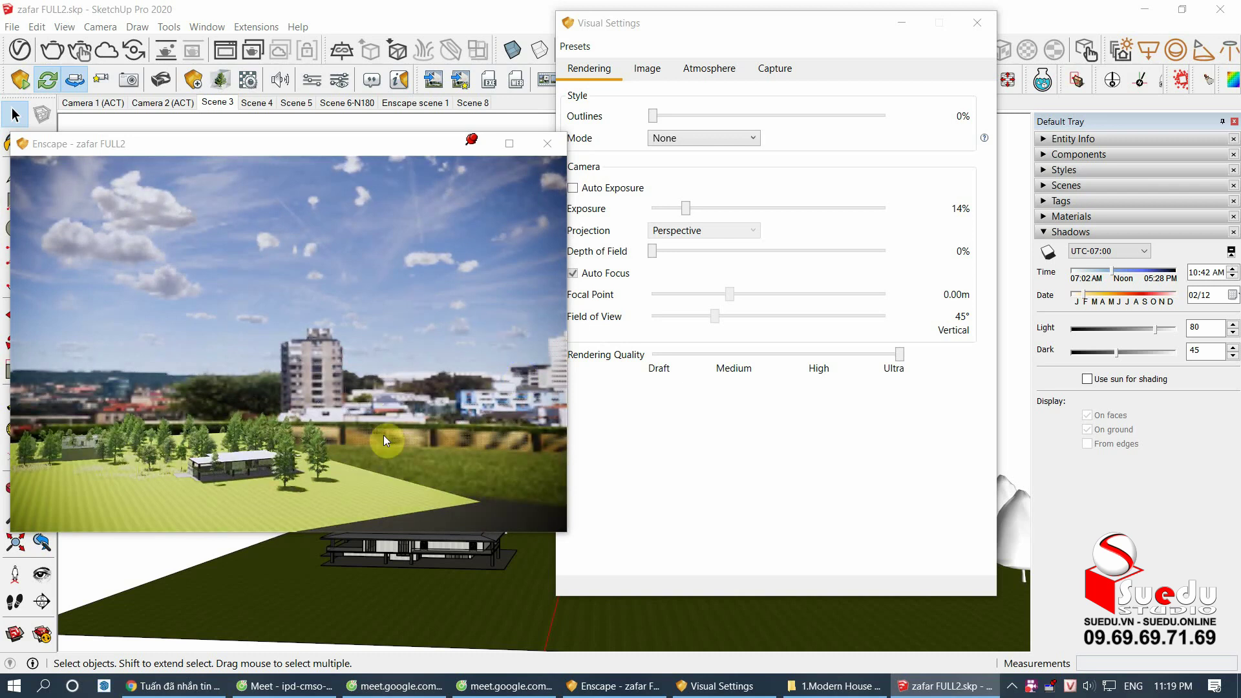
left_click_drag(1111, 271, 1091, 277)
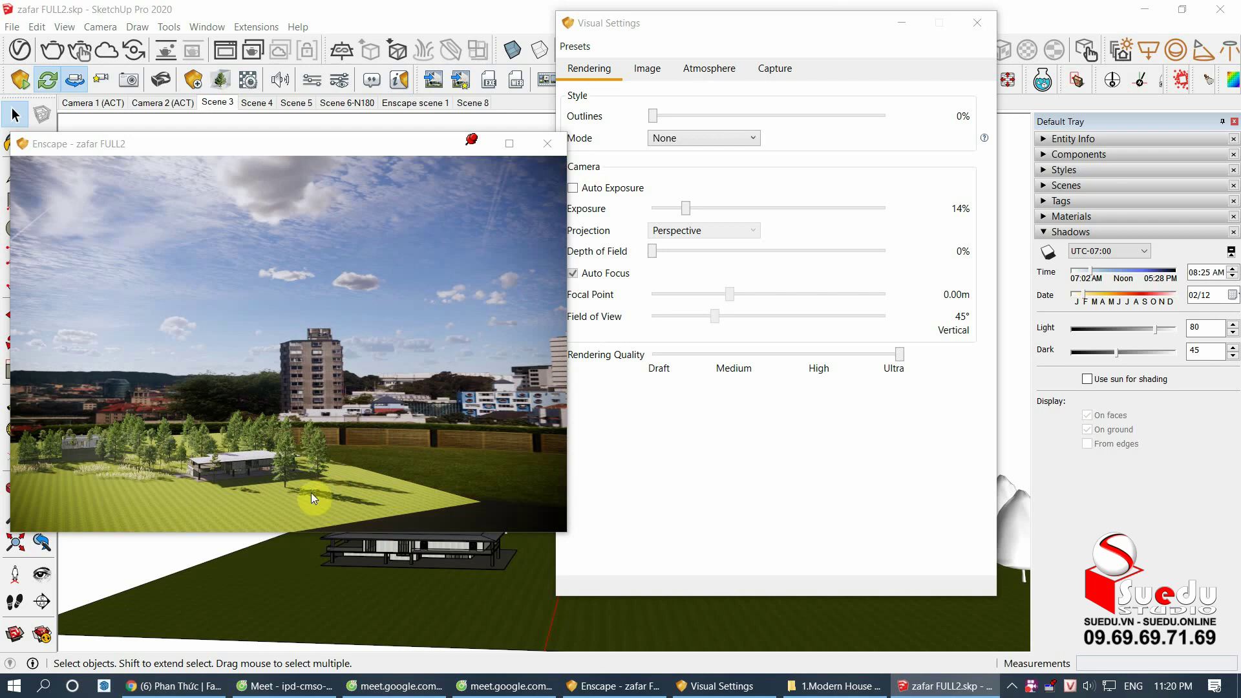
Step: Close Visual Settings, float the Solar North toolbar and review the 0.0 north angle prompt
left_click(992, 20)
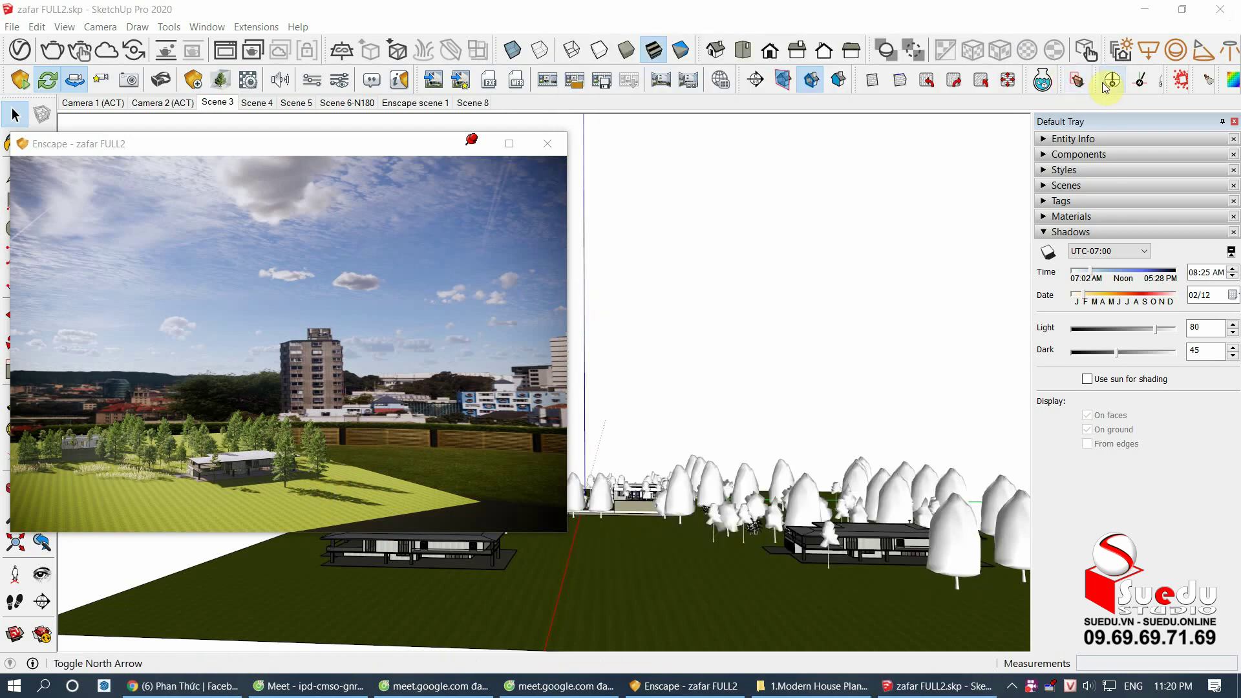
mouse_move(1094, 77)
left_mouse_down()
mouse_move(770, 191)
mouse_move(741, 246)
left_mouse_up()
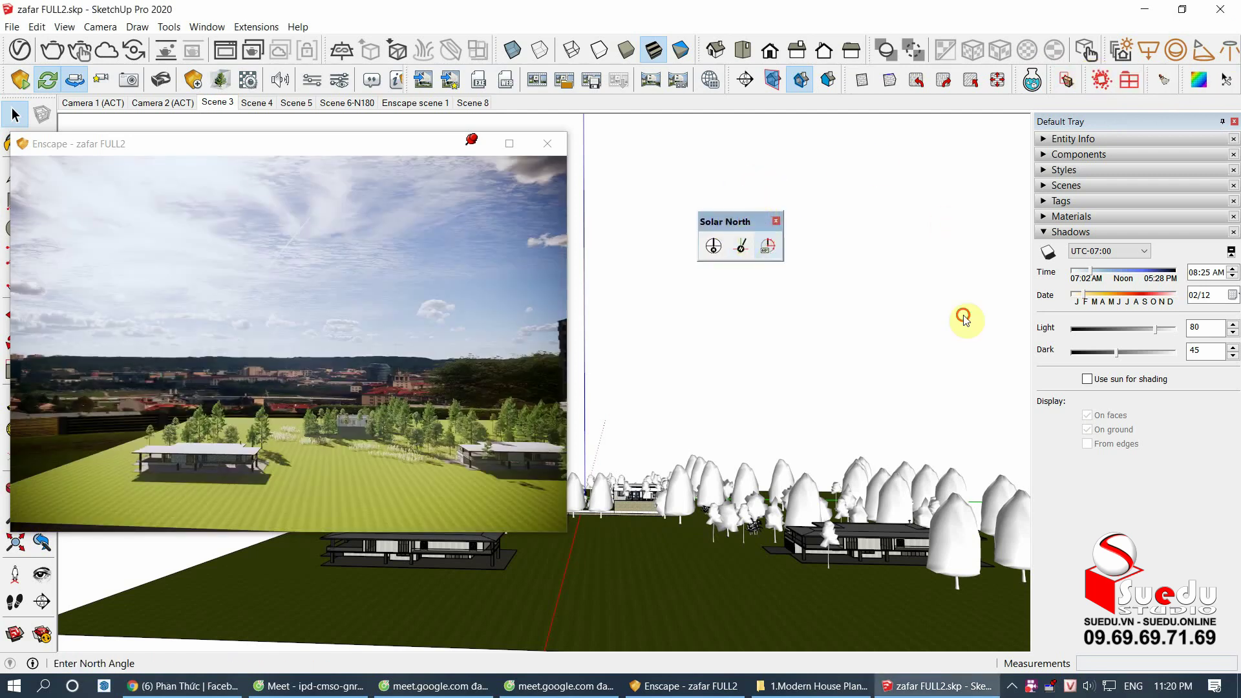
left_click(768, 245)
left_click_drag(594, 304, 790, 271)
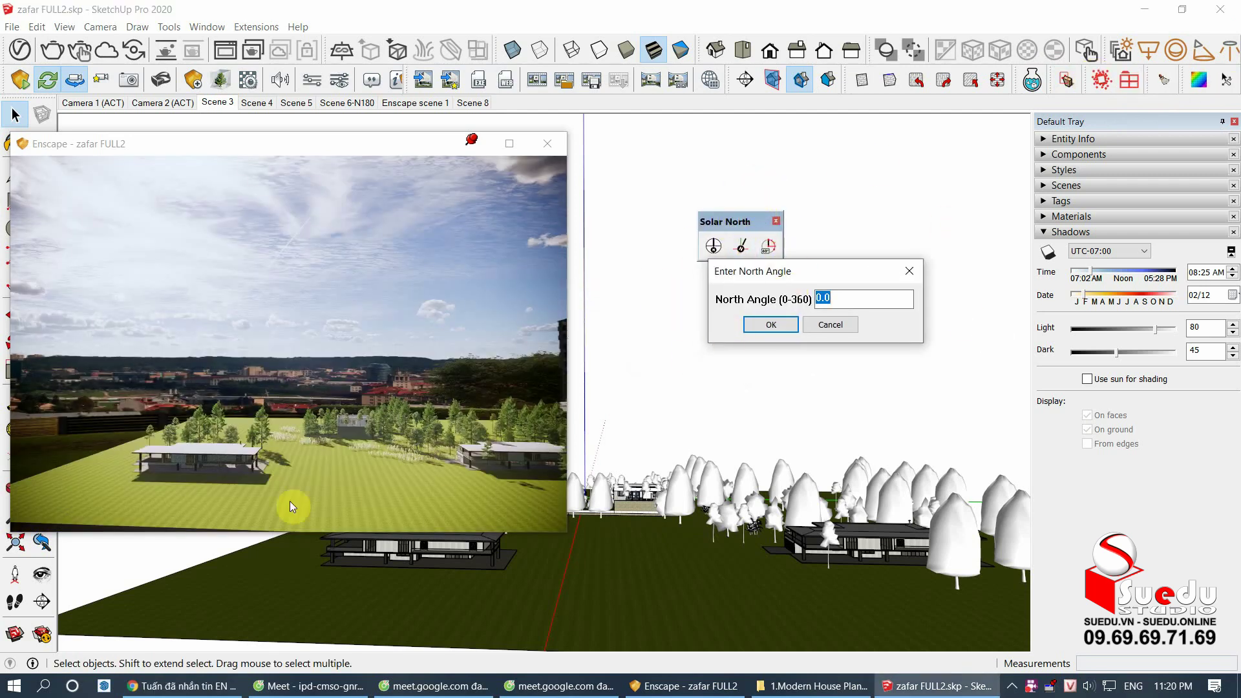
left_click(305, 435)
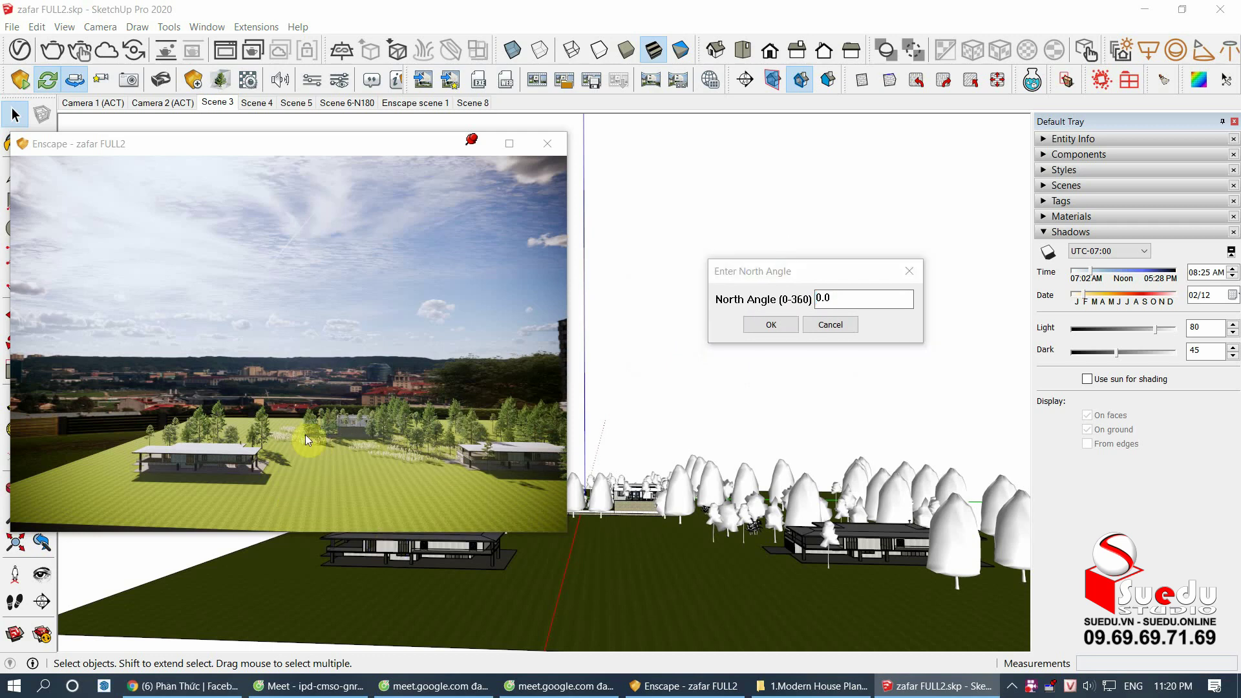
left_click(769, 268)
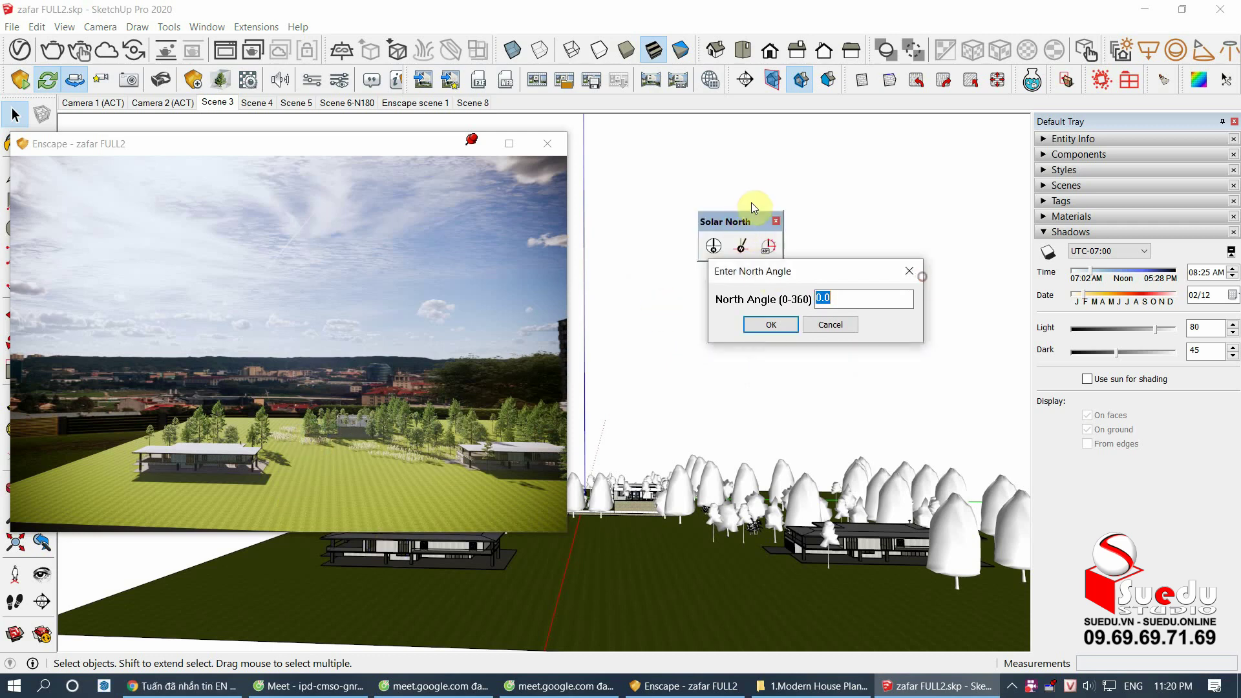
left_click(463, 360)
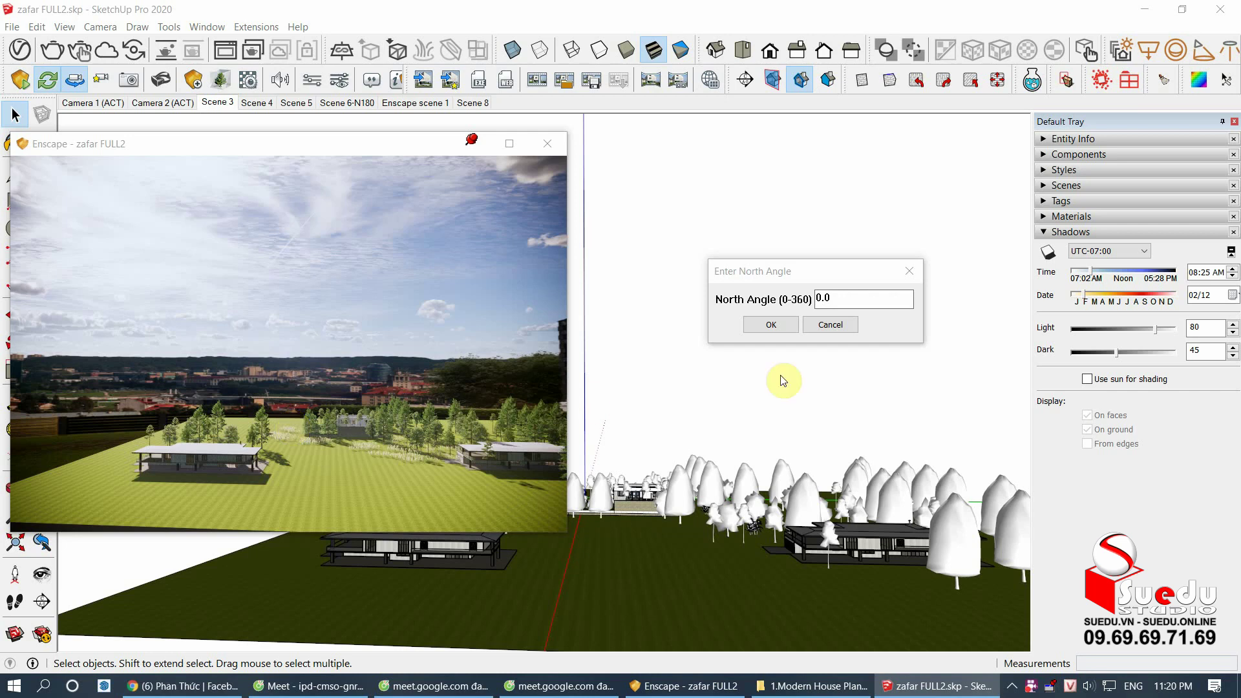
left_click(1099, 274)
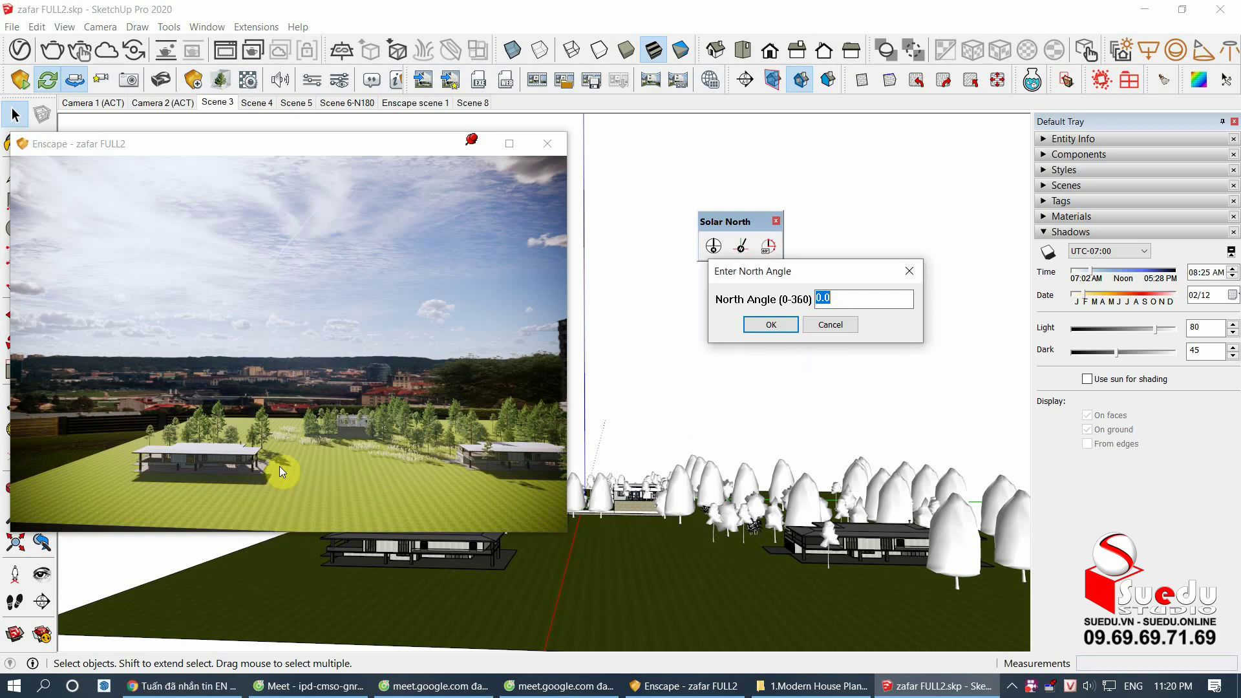
Step: Dismiss the north angle prompt, try UTC-05:00, then choose UTC-07:00
left_click(839, 330)
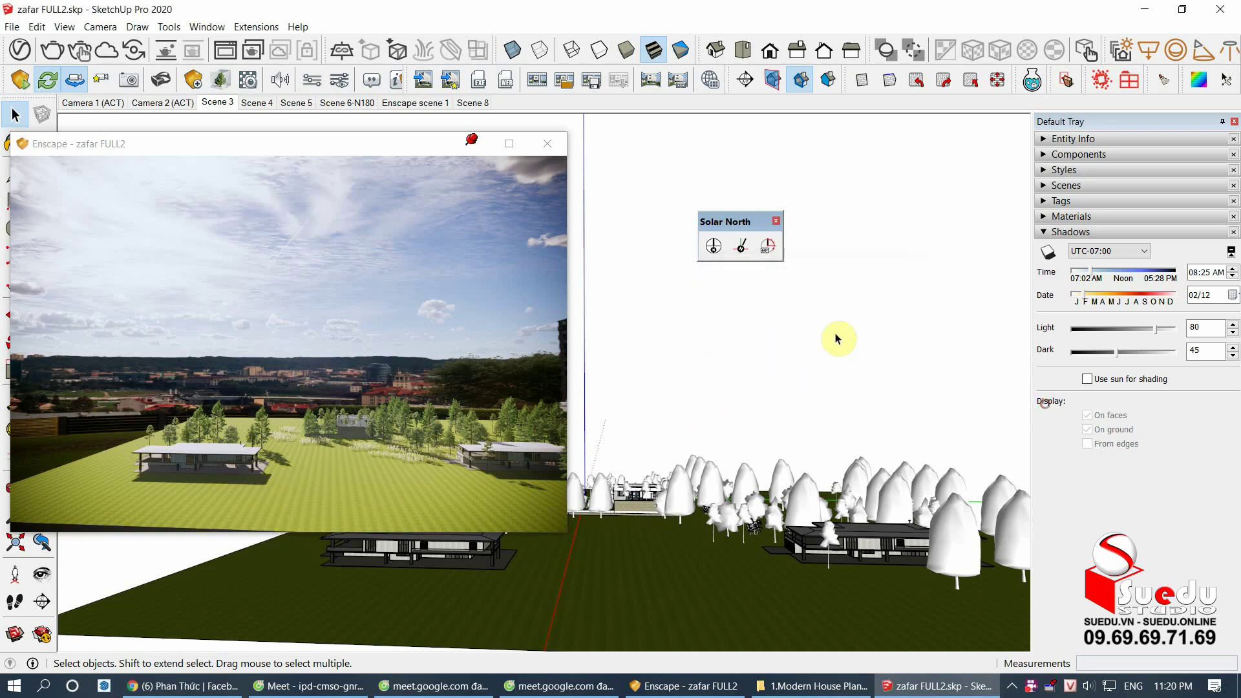
left_click(1107, 251)
left_click(1093, 286)
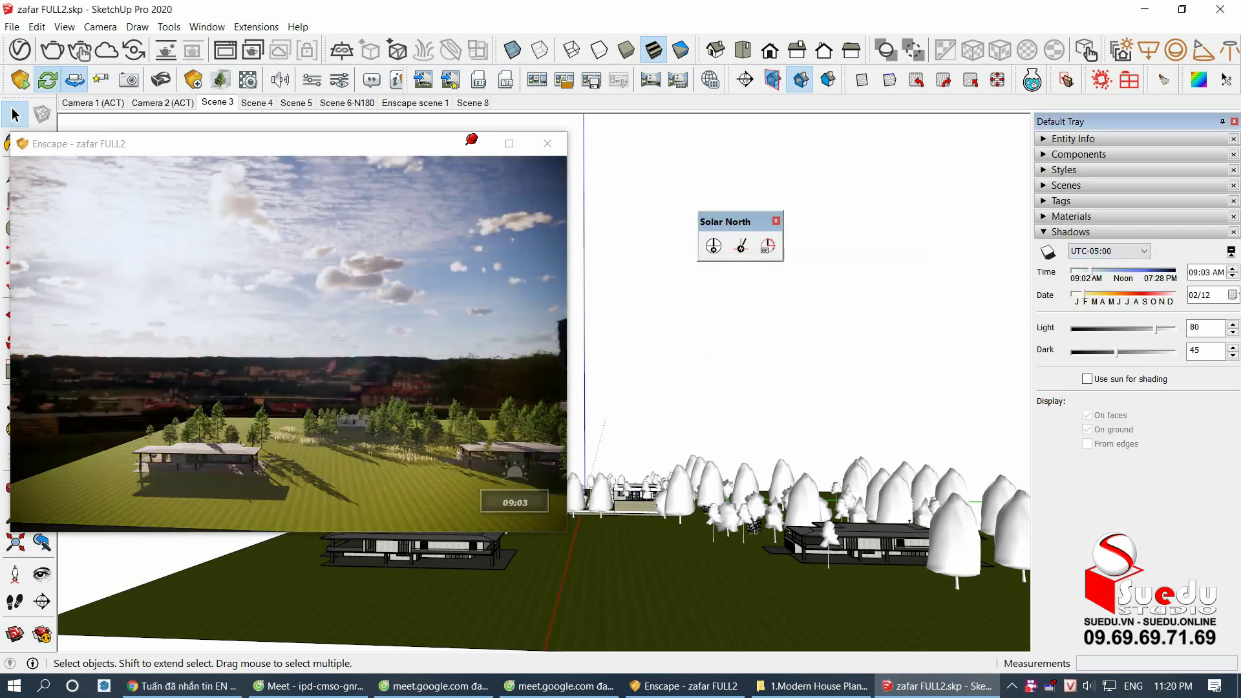
left_click(1107, 251)
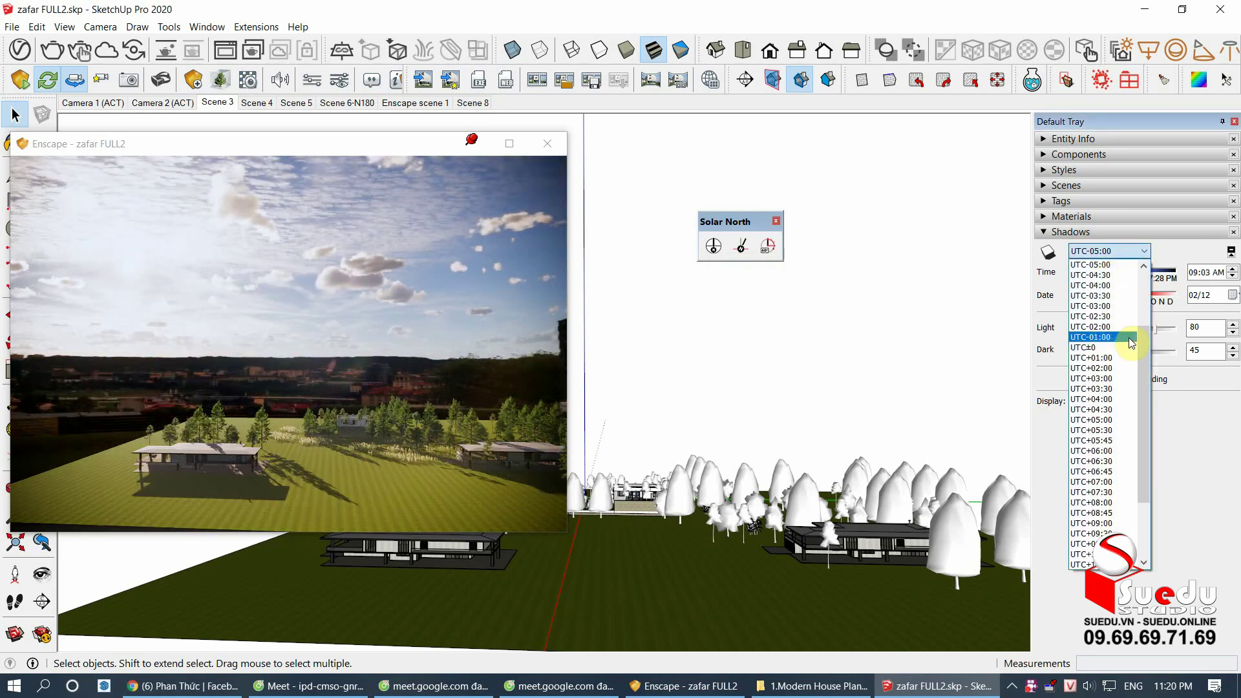
scroll(1138, 420, "down", 3)
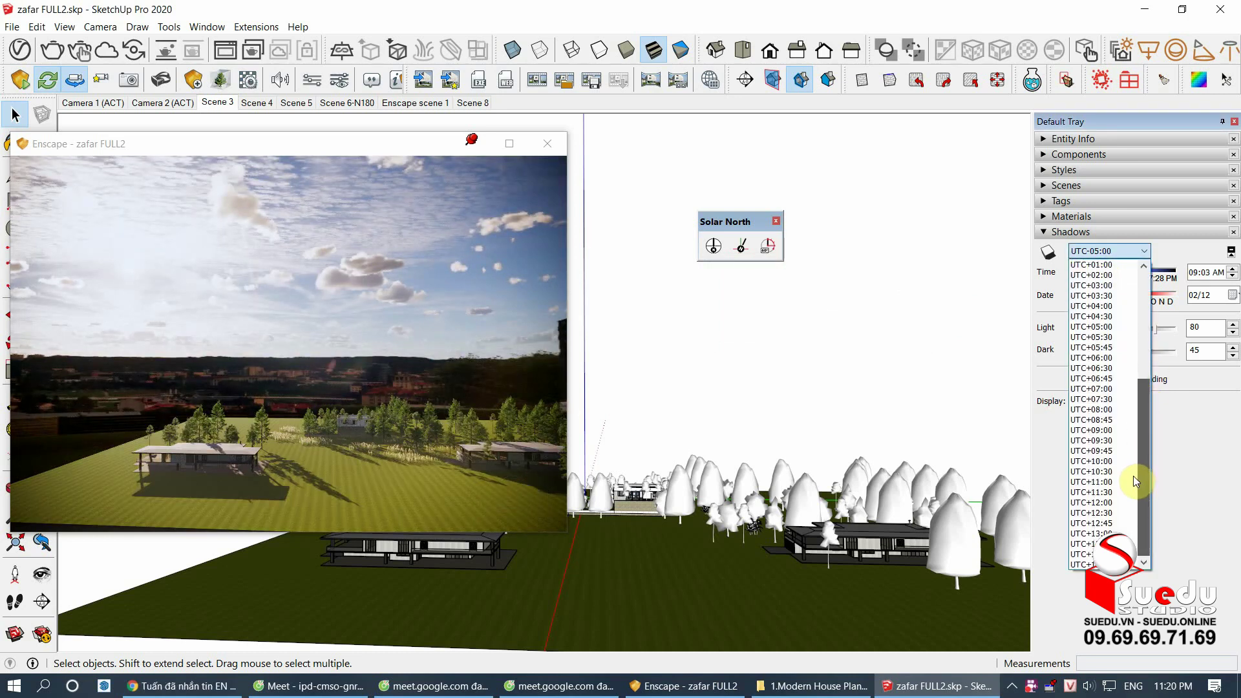
scroll(1139, 392, "up", 4)
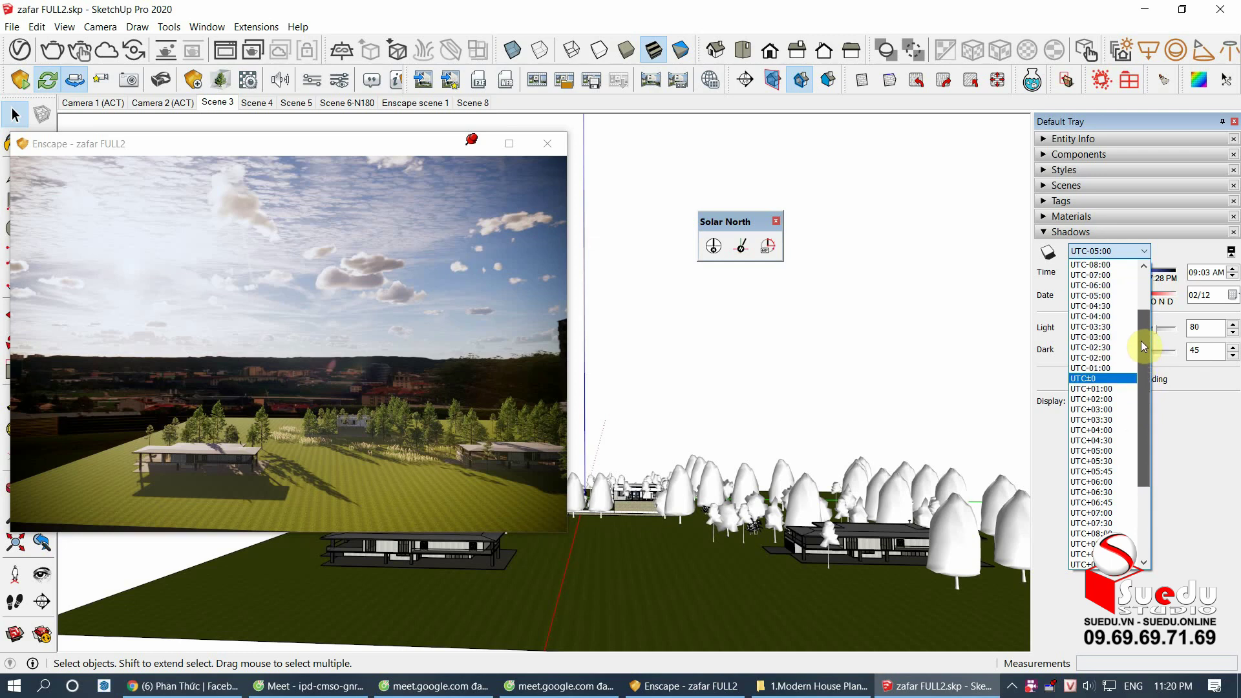
left_click_drag(1145, 346, 1145, 323)
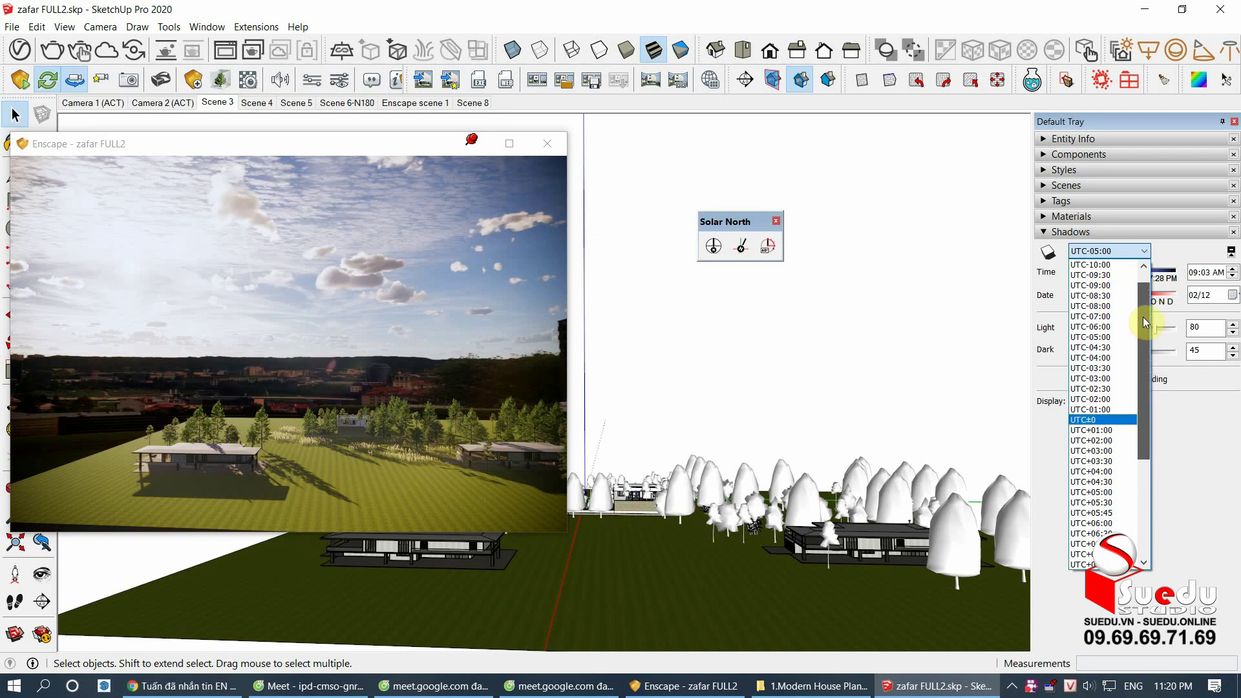
left_click(1100, 317)
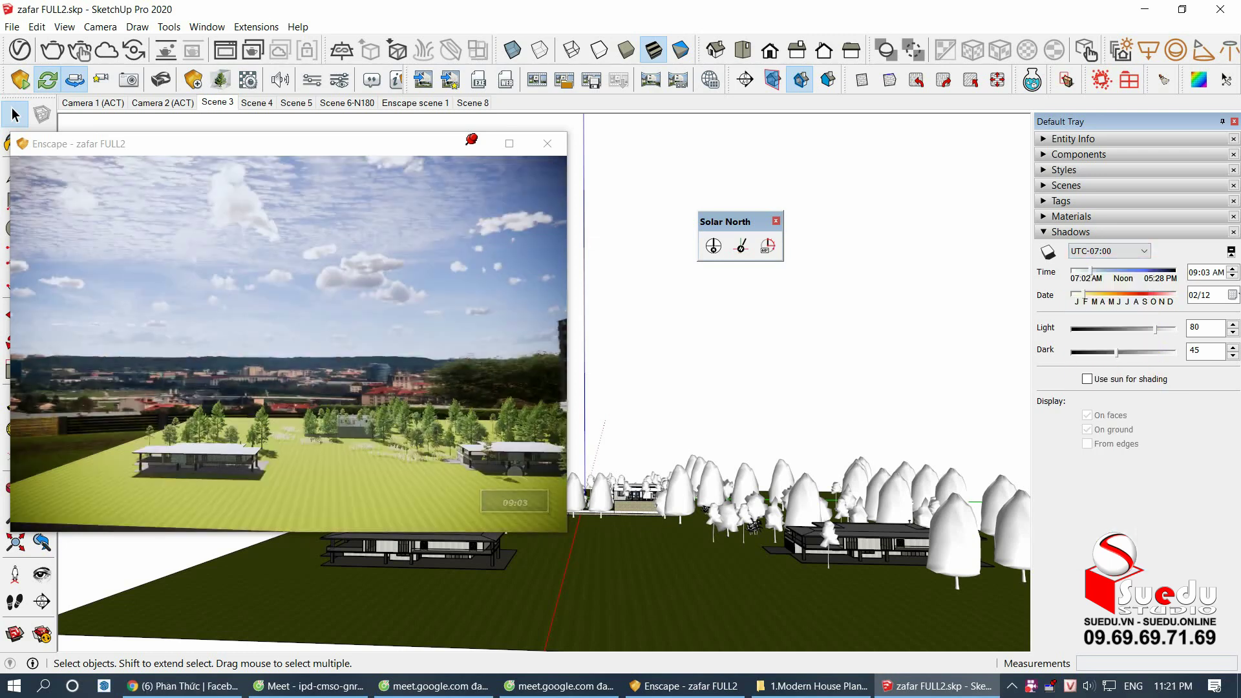
Step: Try the UTC+07:00 time zone, then return to UTC-07:00
left_click(1099, 252)
left_click_drag(1142, 369, 1145, 452)
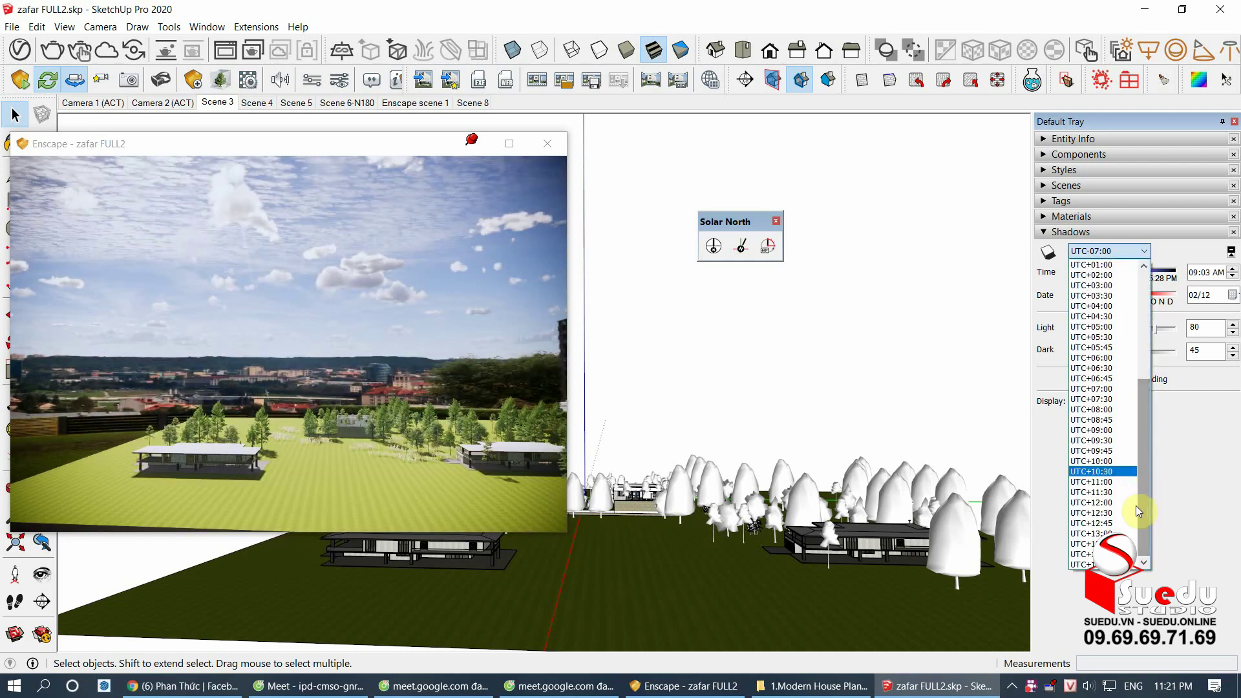
left_click(1095, 389)
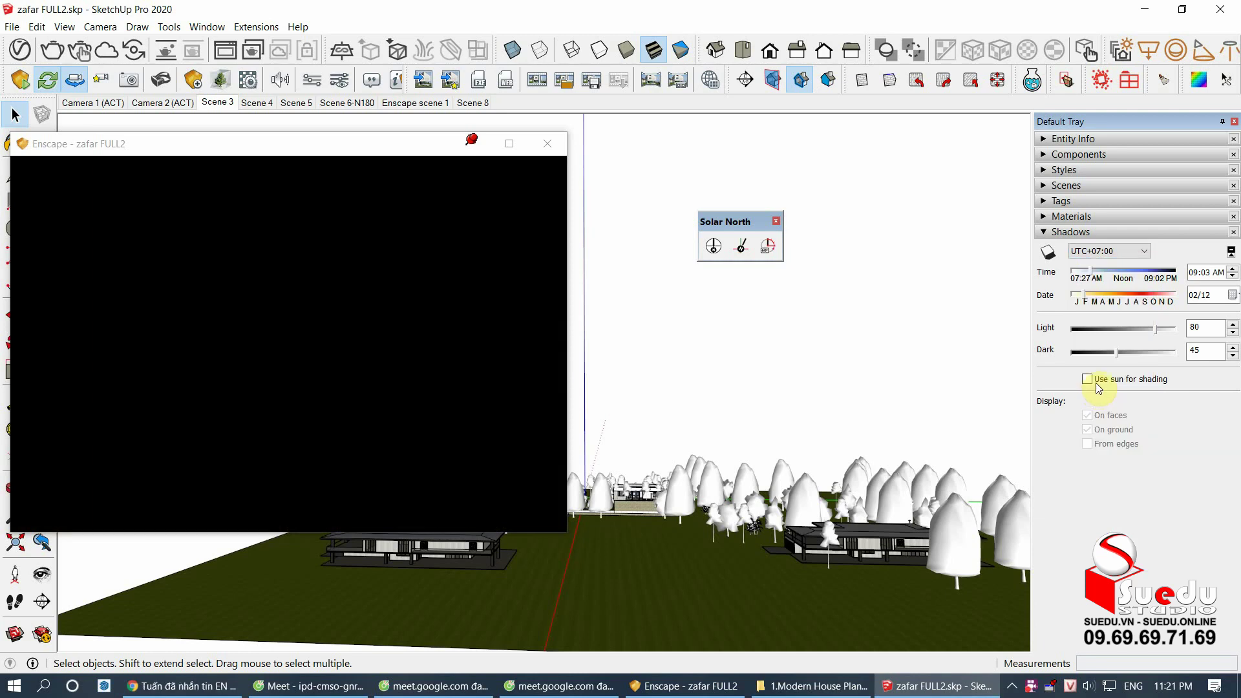
left_click(1099, 252)
scroll(1106, 369, "up", 6)
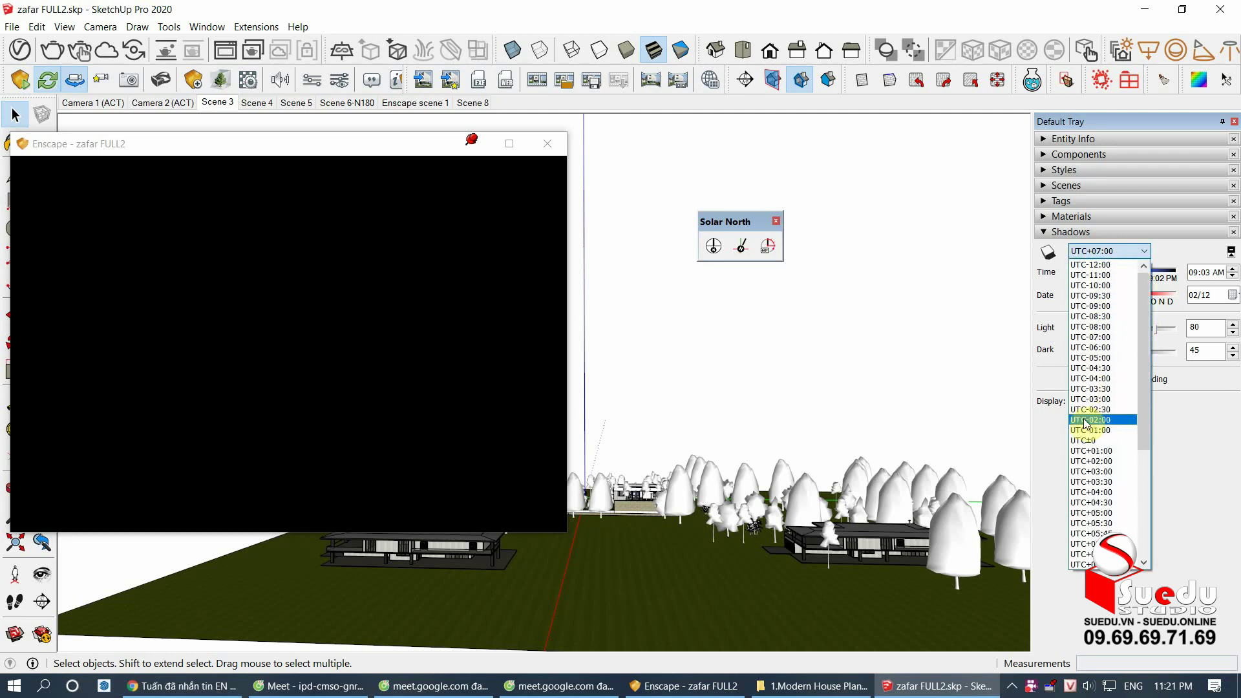
left_click(1099, 336)
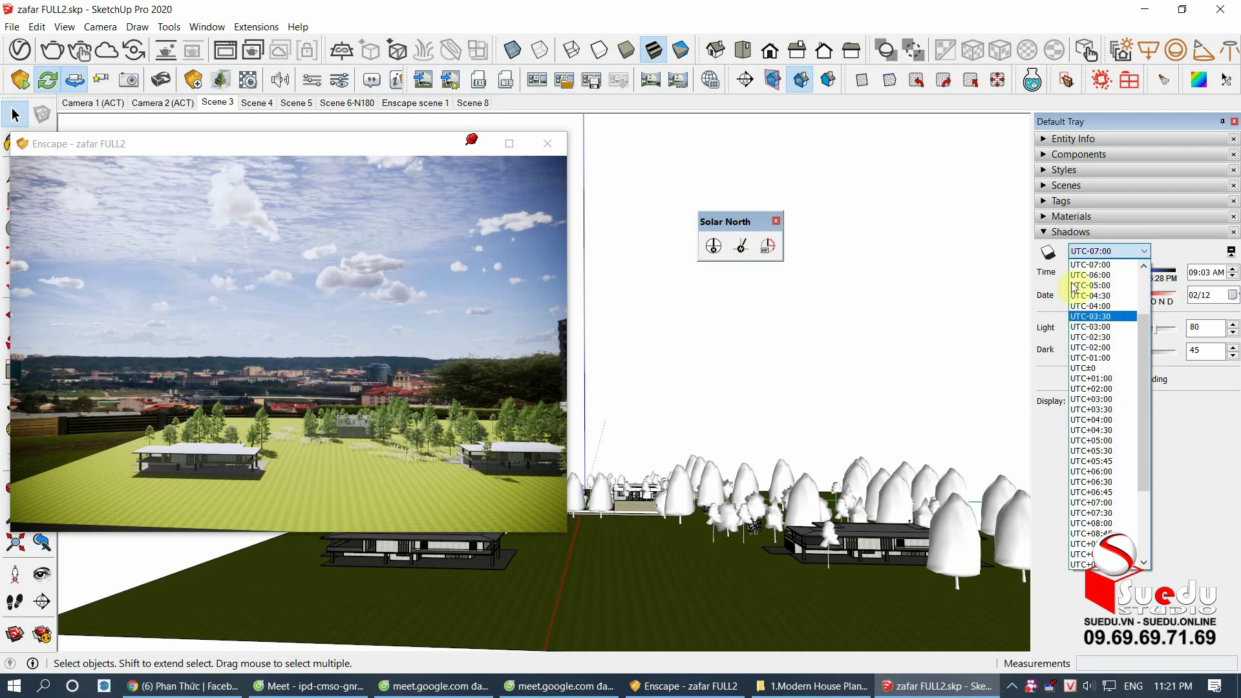
Step: Compare UTC-05:00 and another zone before settling back on UTC-07:00
left_click(1093, 272)
left_click(1107, 251)
left_click(1099, 275)
left_click(1109, 253)
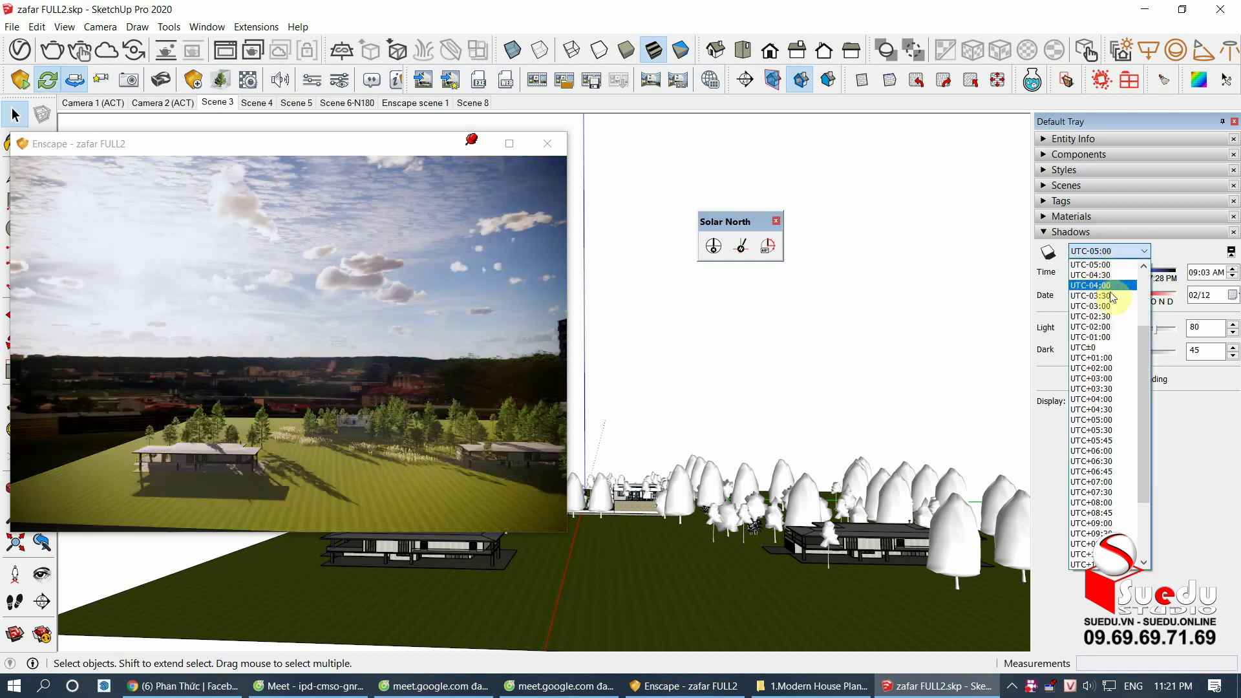
scroll(1099, 347, "up", 3)
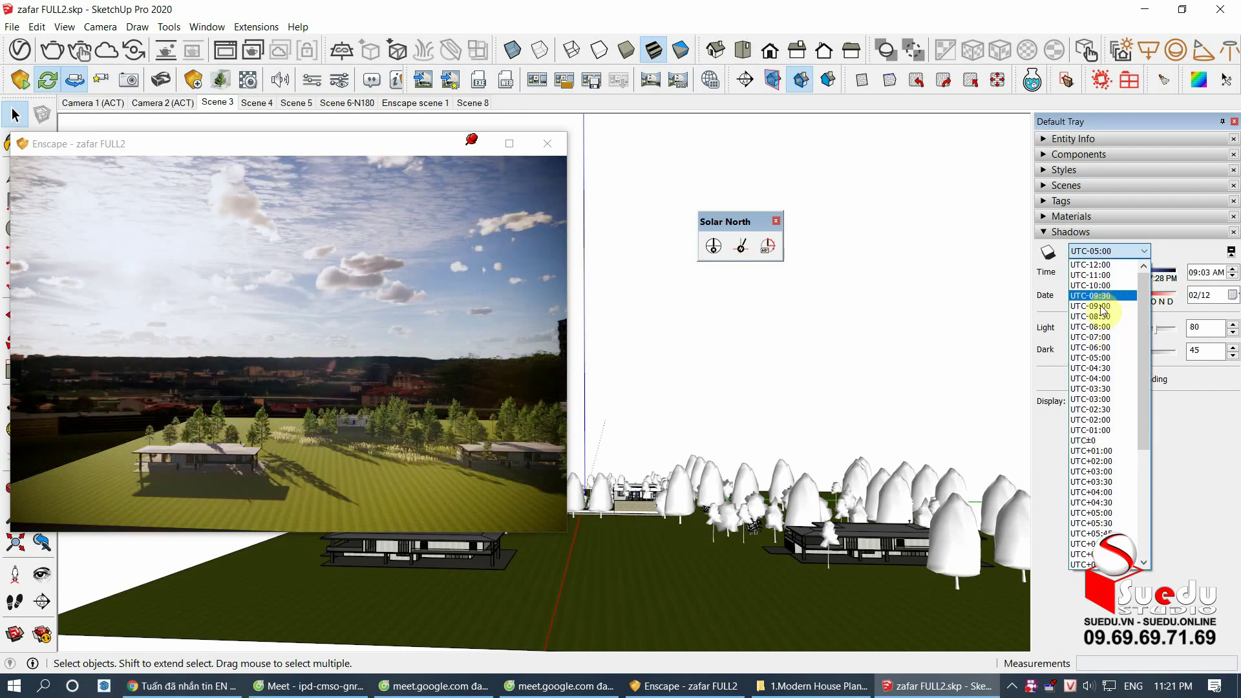
left_click(1096, 337)
left_click(454, 439)
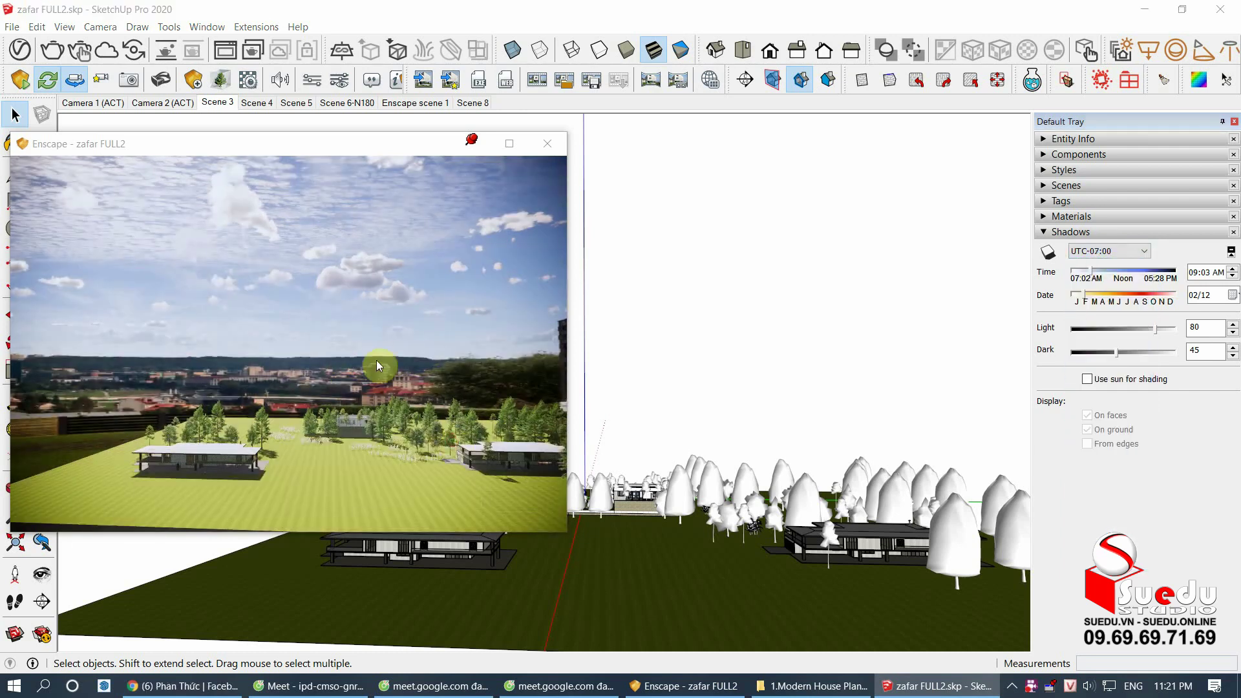
Step: Sweep the sun time between 03:02 PM and 08:12 AM and try UTC-05:00
left_click_drag(1092, 280, 1140, 278)
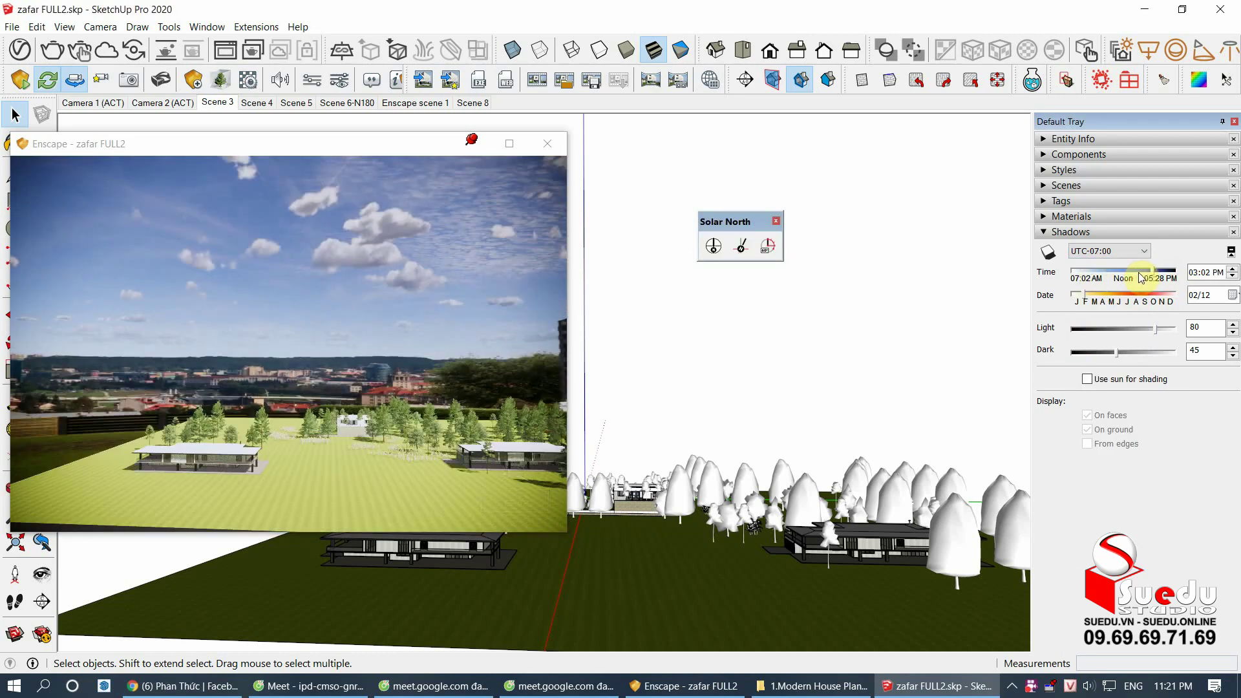
left_click_drag(1141, 278, 1088, 280)
left_click(265, 499)
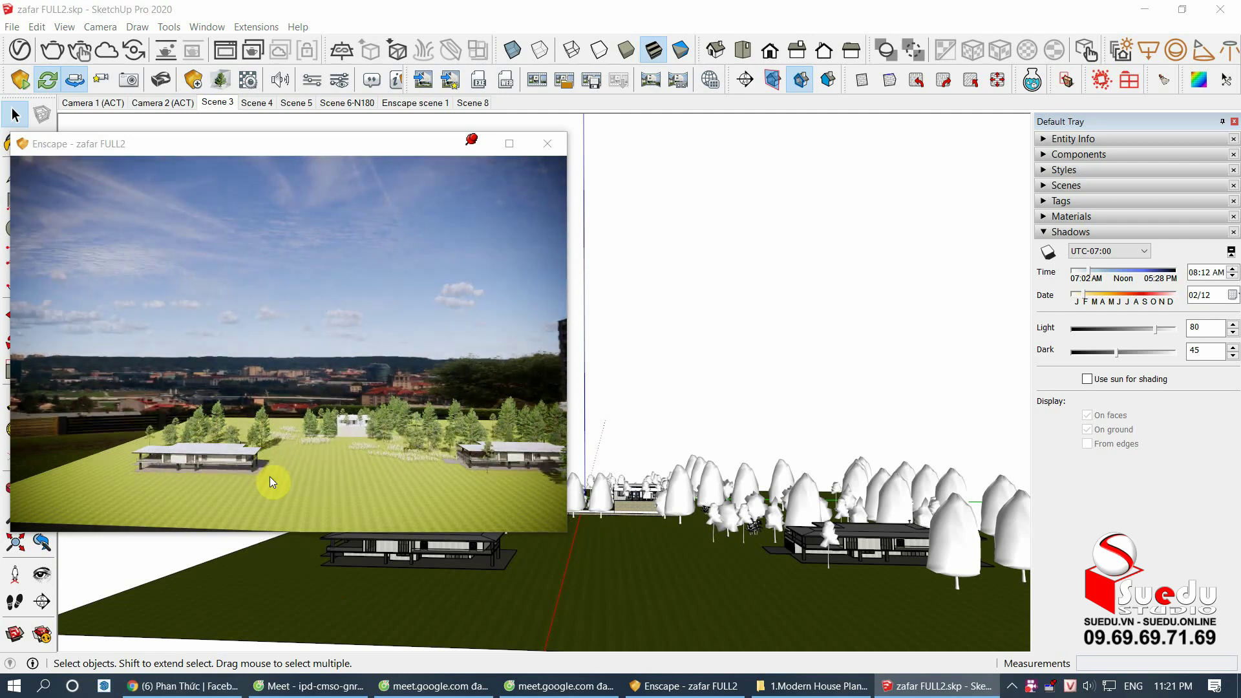
left_click(1109, 251)
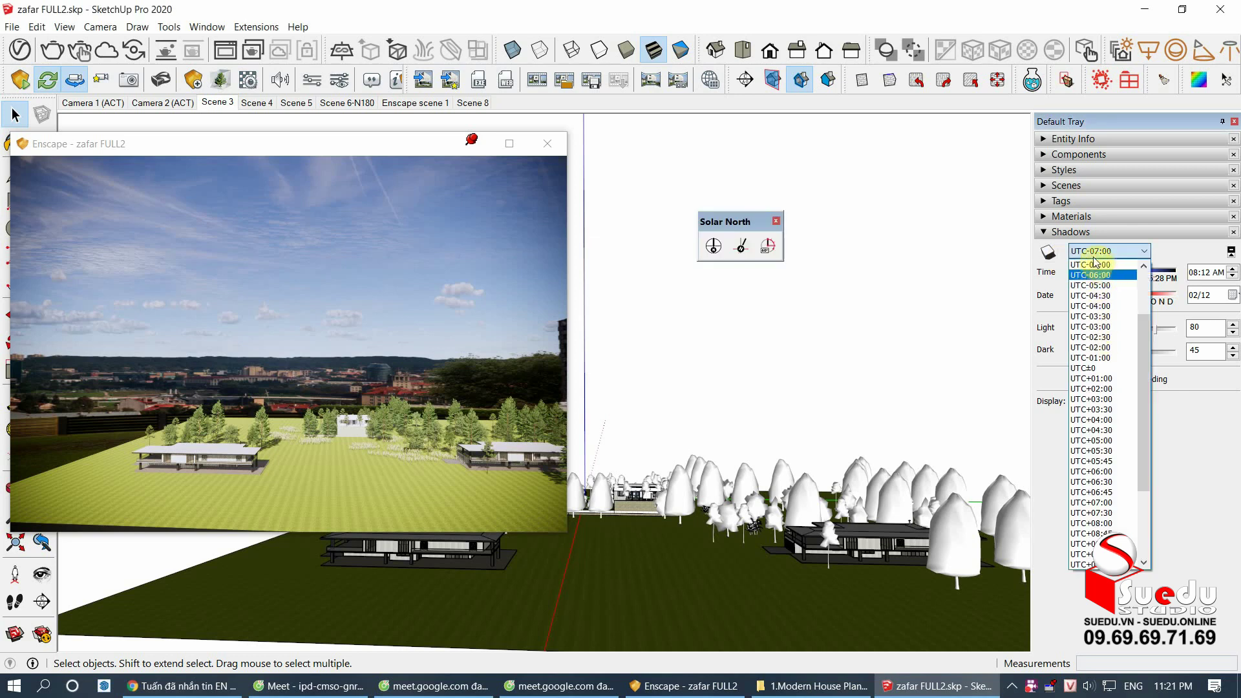
left_click(1091, 286)
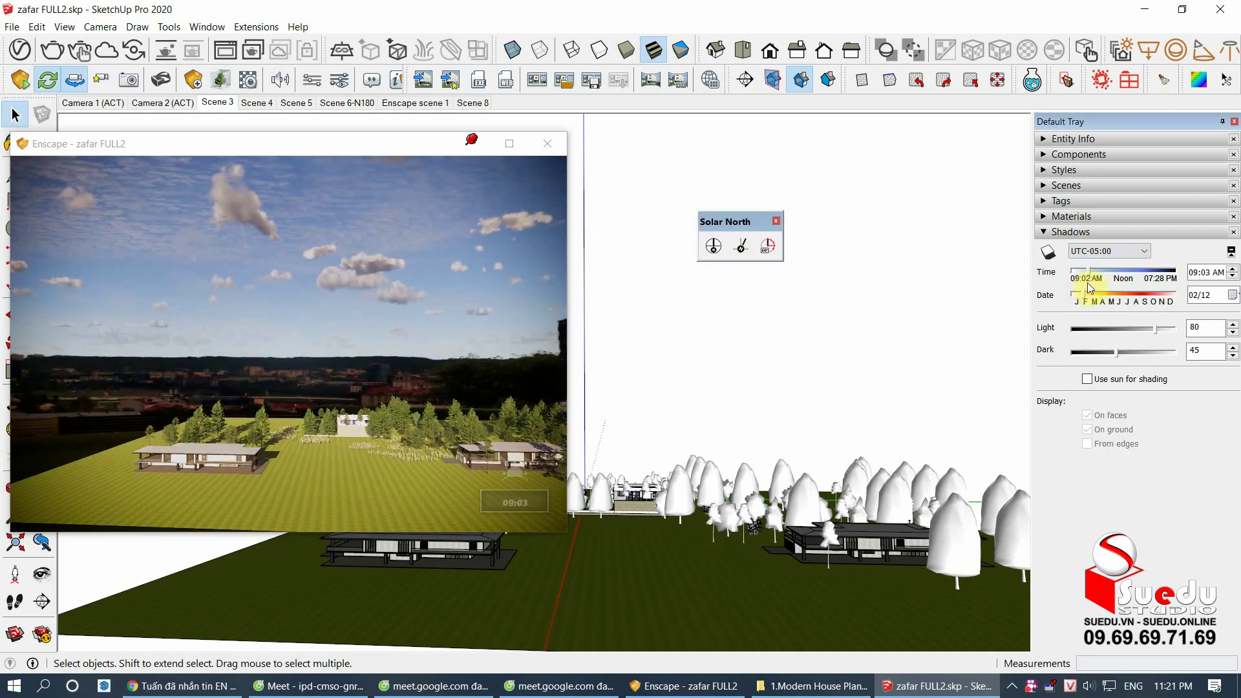
Step: Try UTC-03:00, return to UTC-07:00, and set the sun to 07:27 AM
left_click(1117, 251)
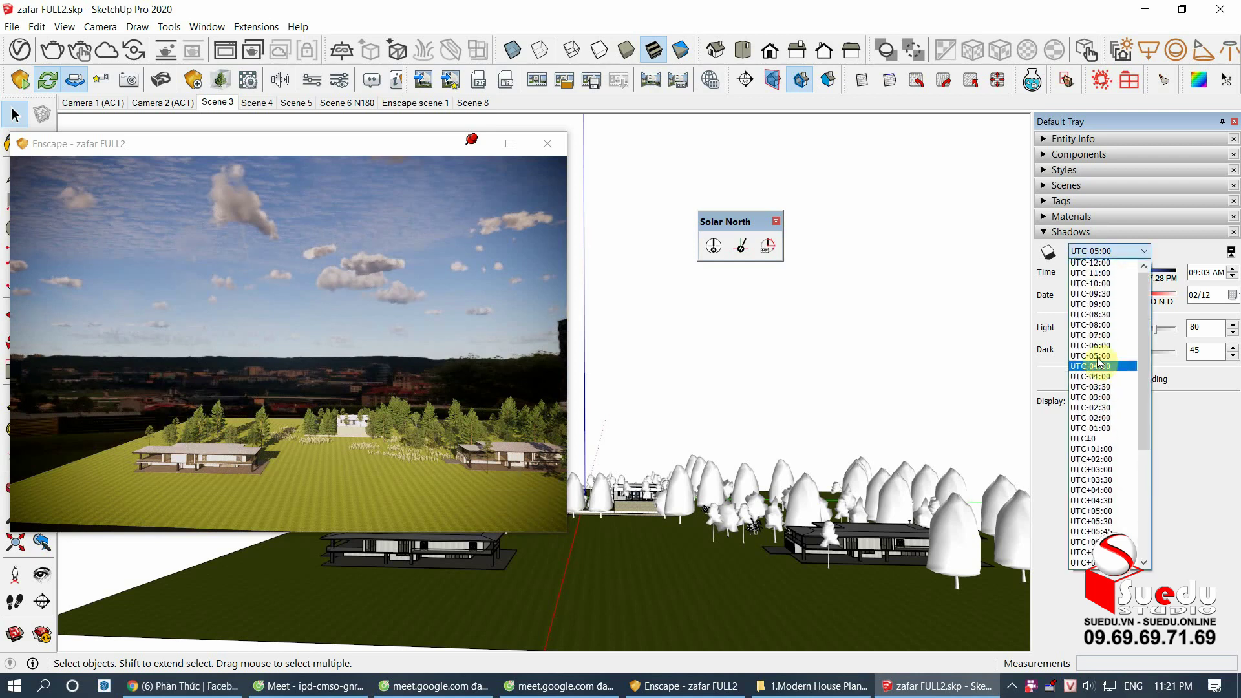
left_click(1106, 305)
left_click(1101, 253)
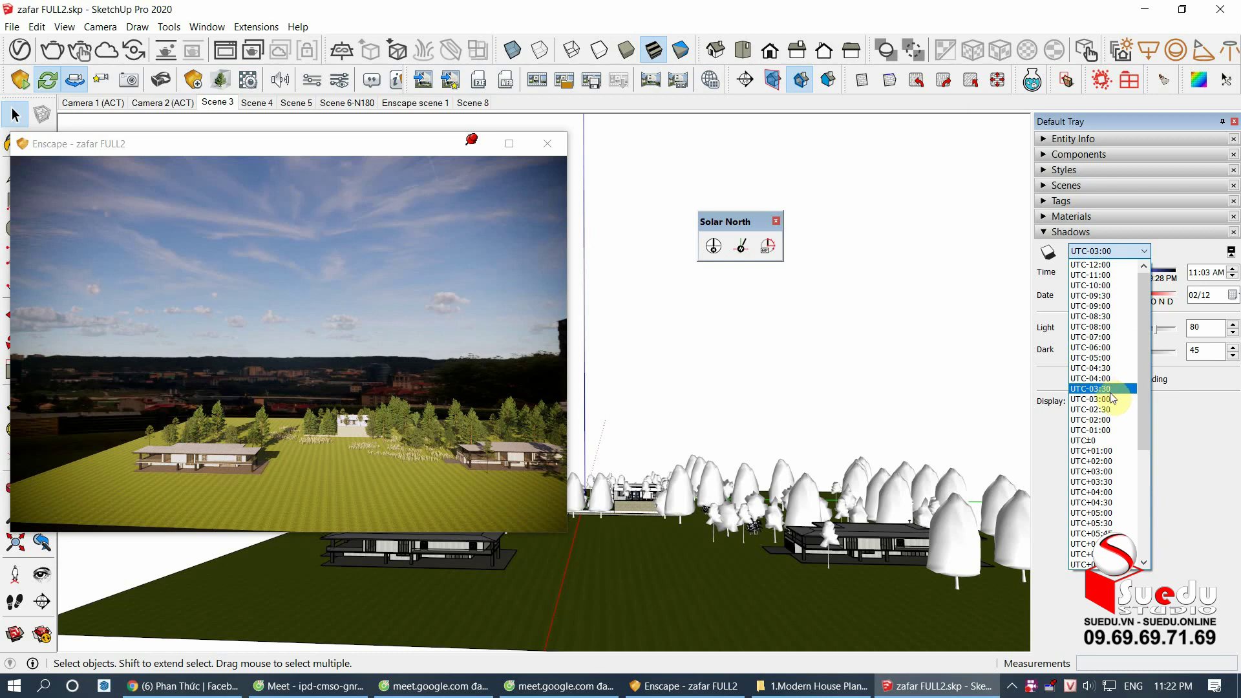
left_click(1099, 337)
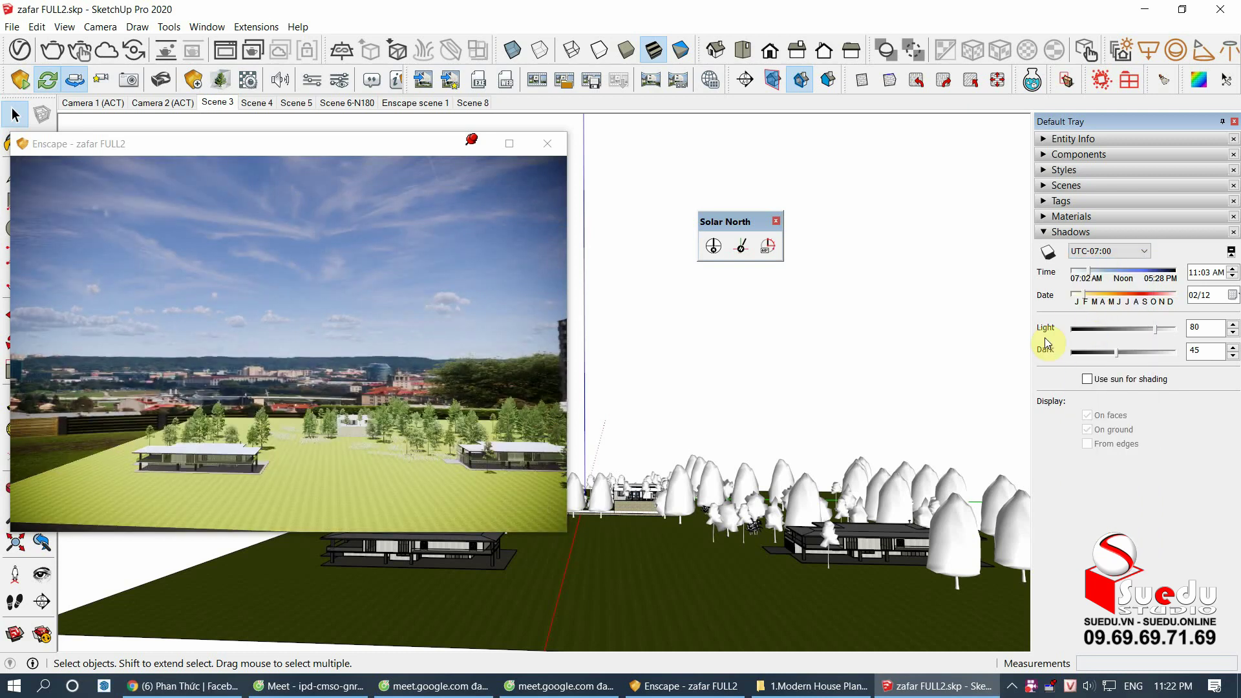
left_click(399, 383)
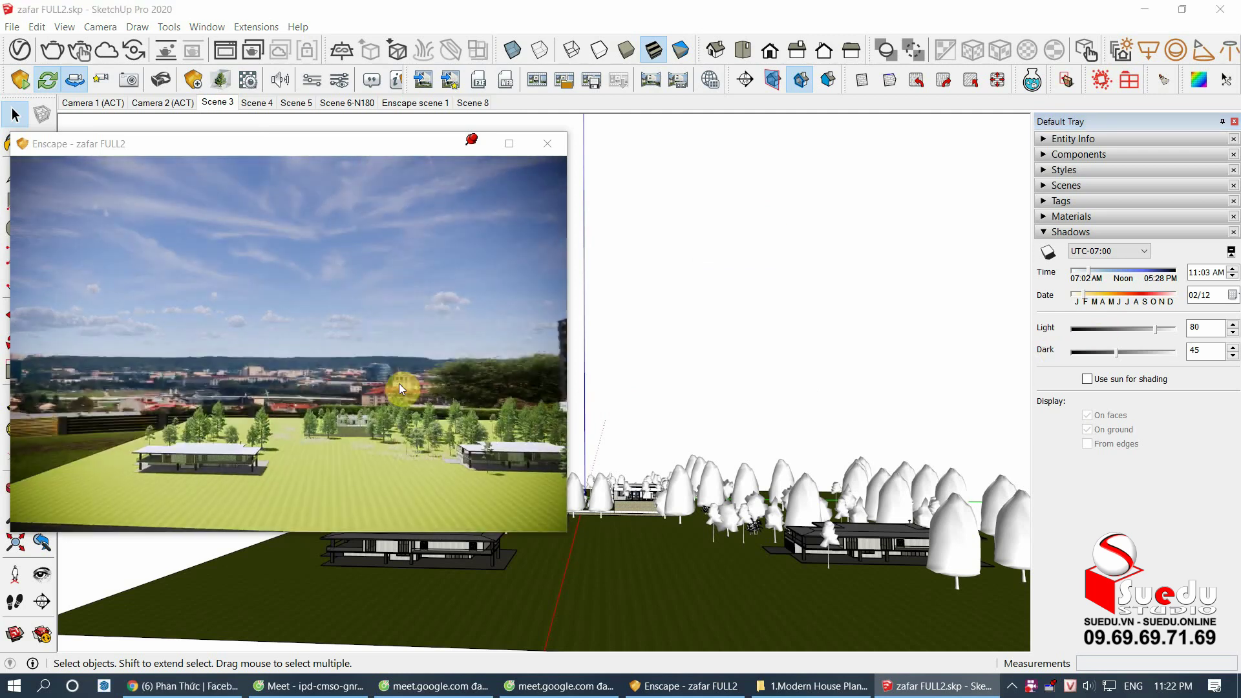
left_click_drag(1099, 268, 1080, 271)
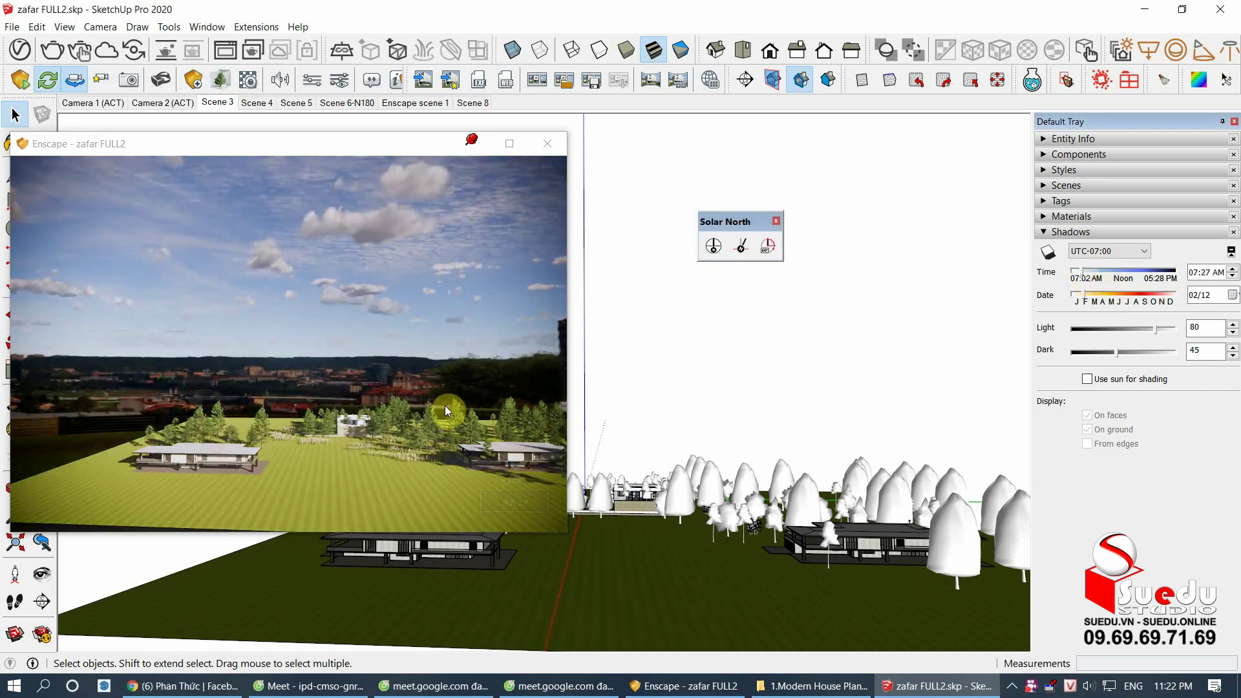
left_click(330, 368)
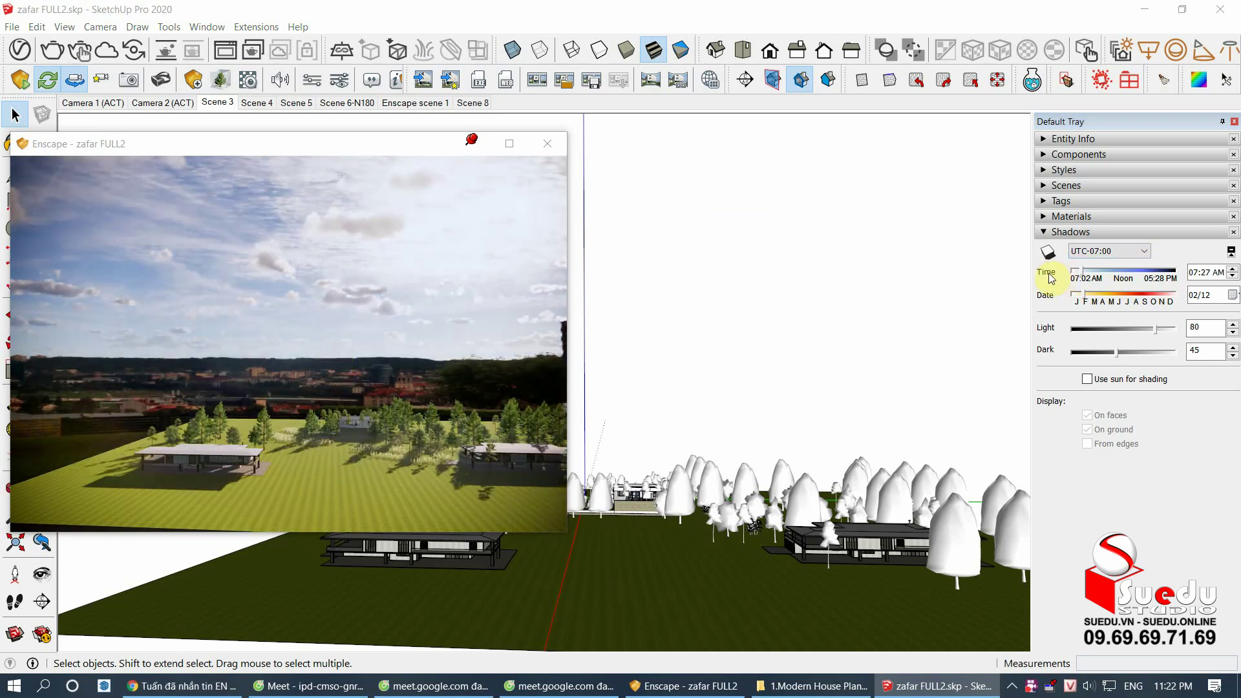
left_click(1109, 251)
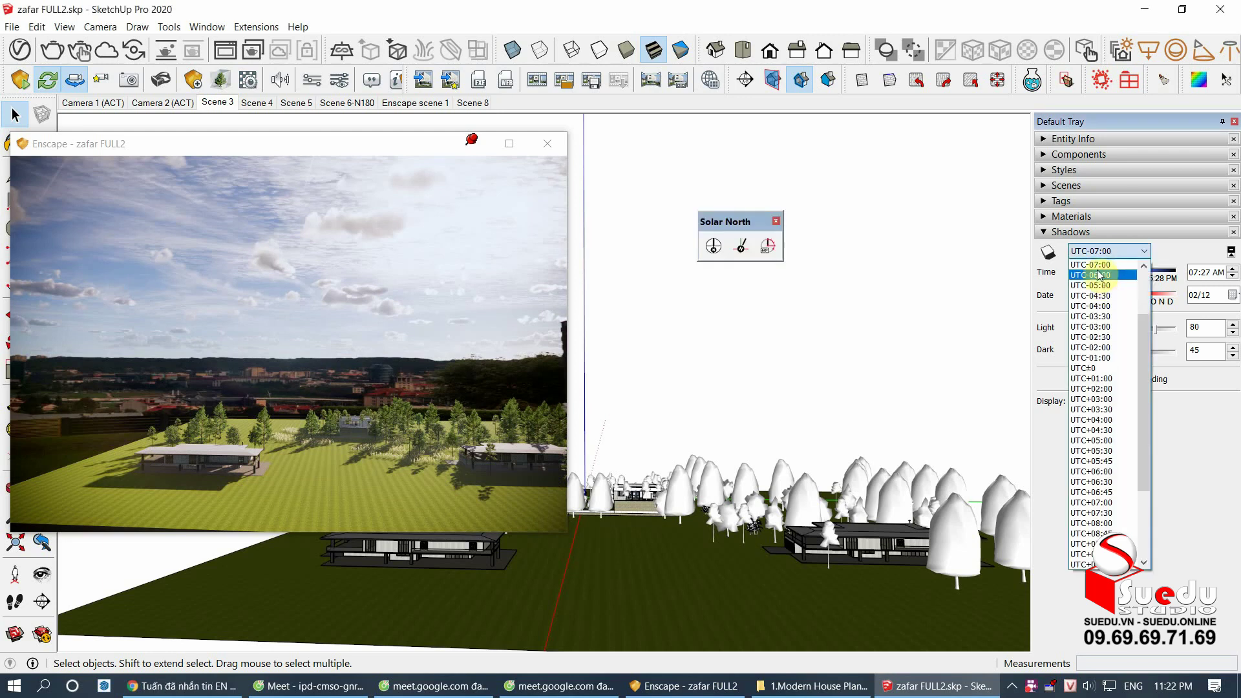
left_click(192, 451)
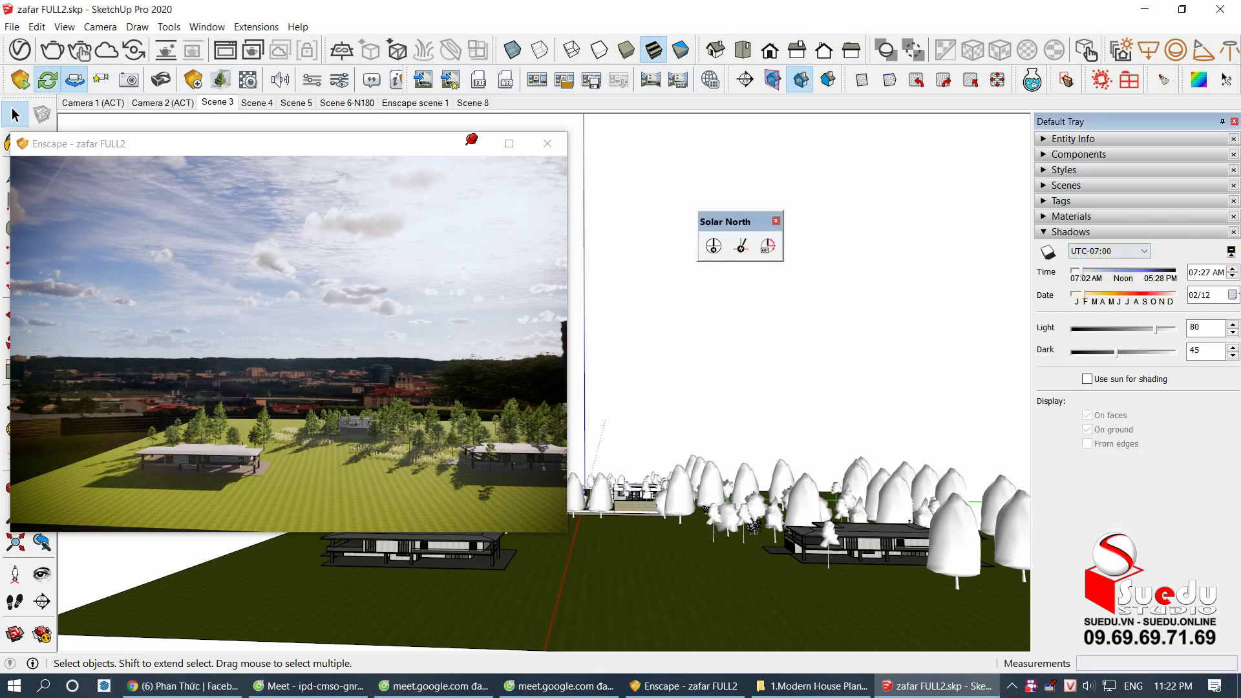
left_click(1109, 251)
left_click(1095, 357)
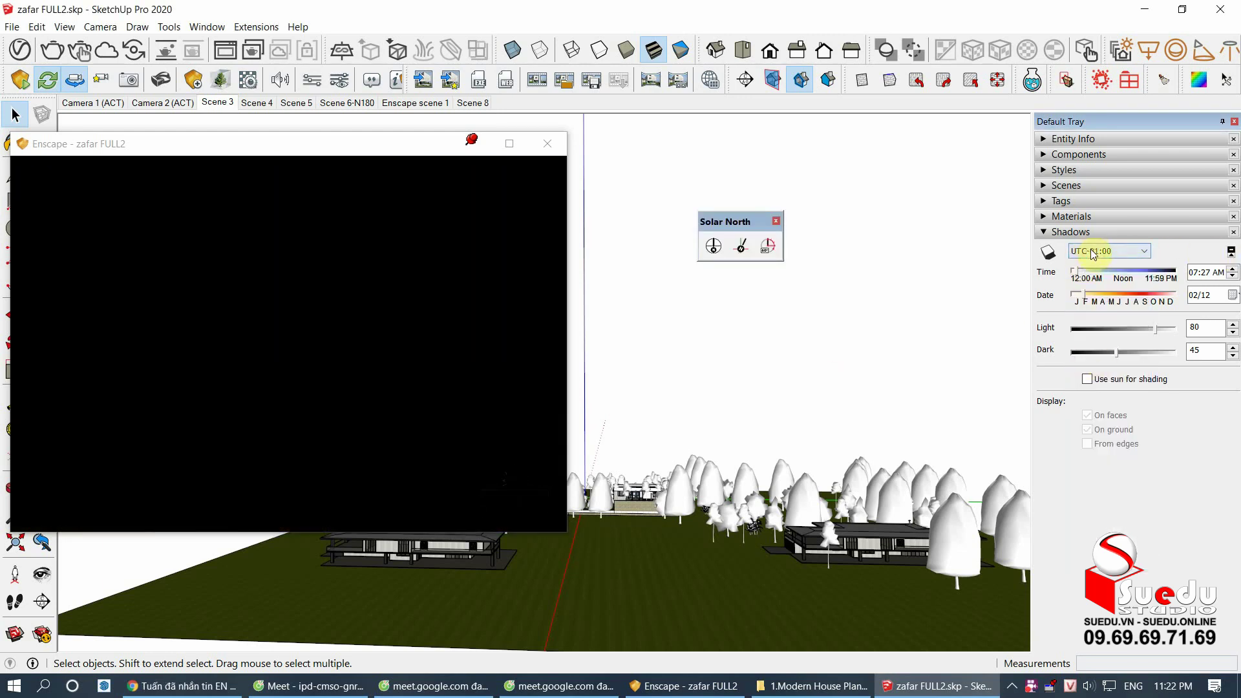
left_click(1093, 252)
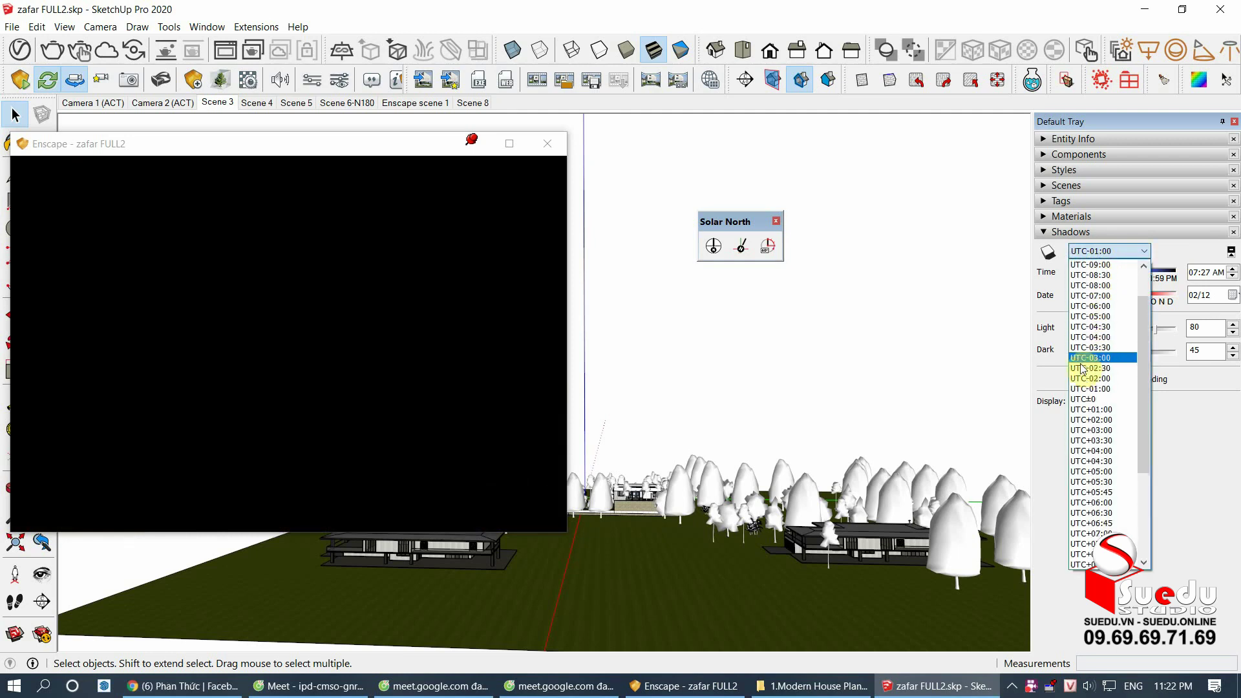
left_click(1091, 296)
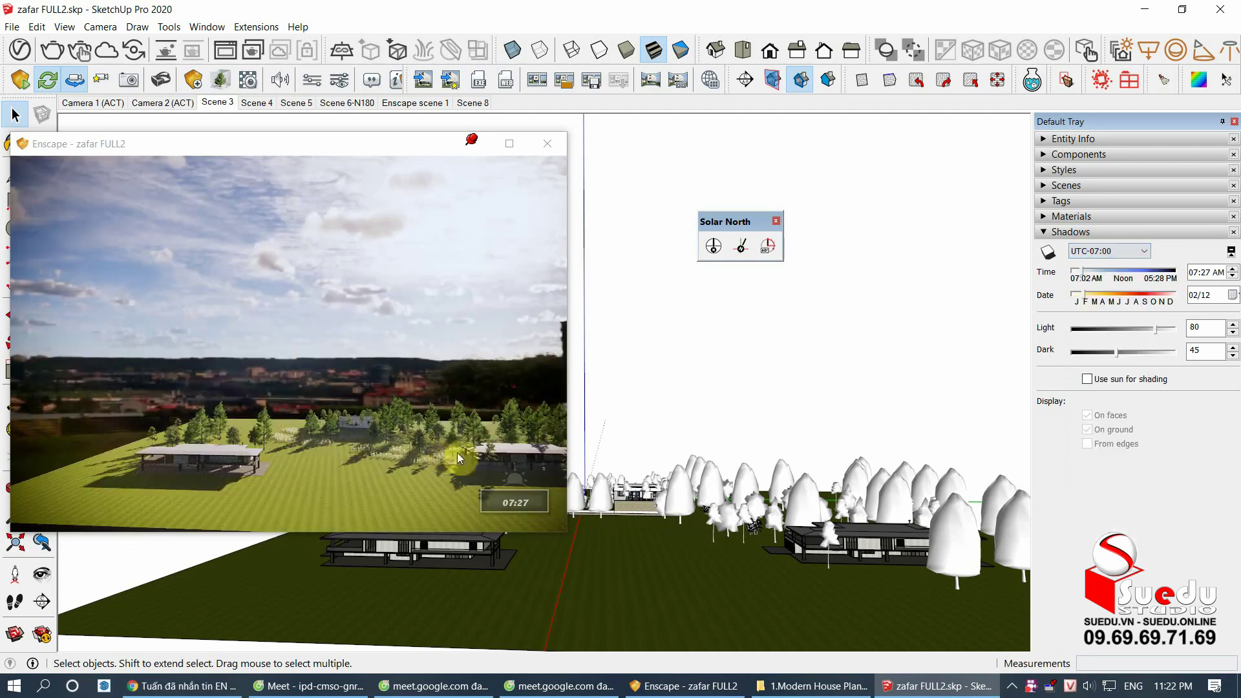
left_click(226, 431)
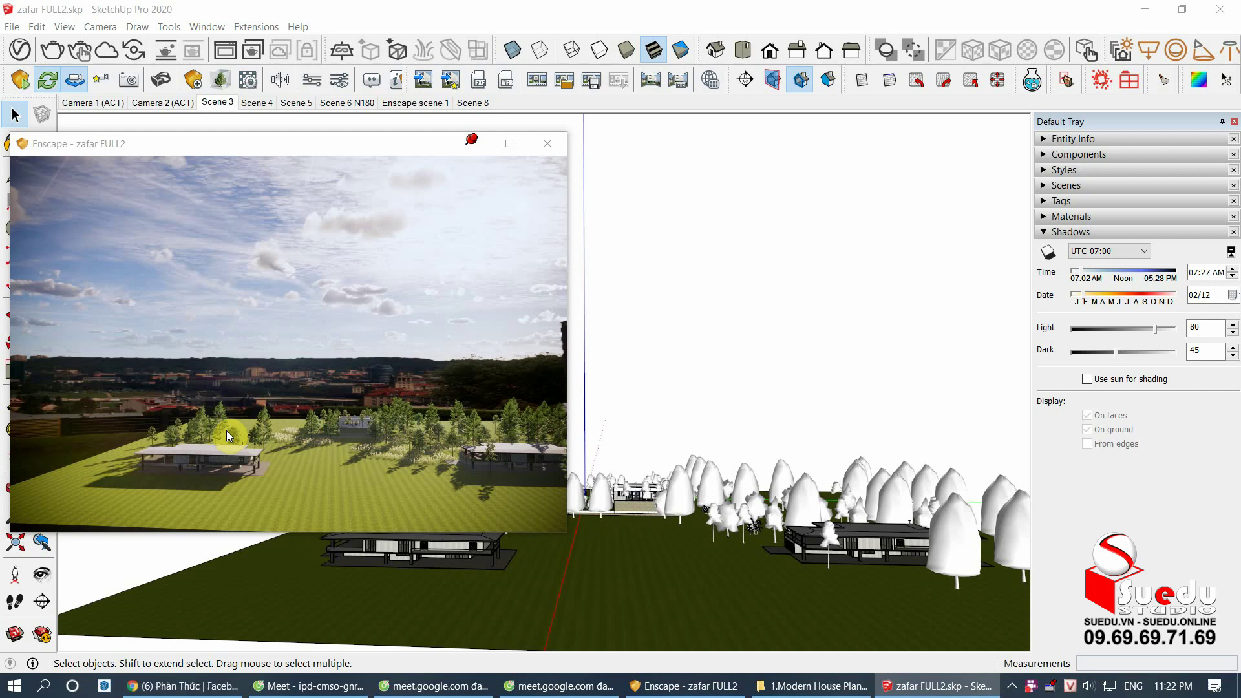
left_click(400, 602)
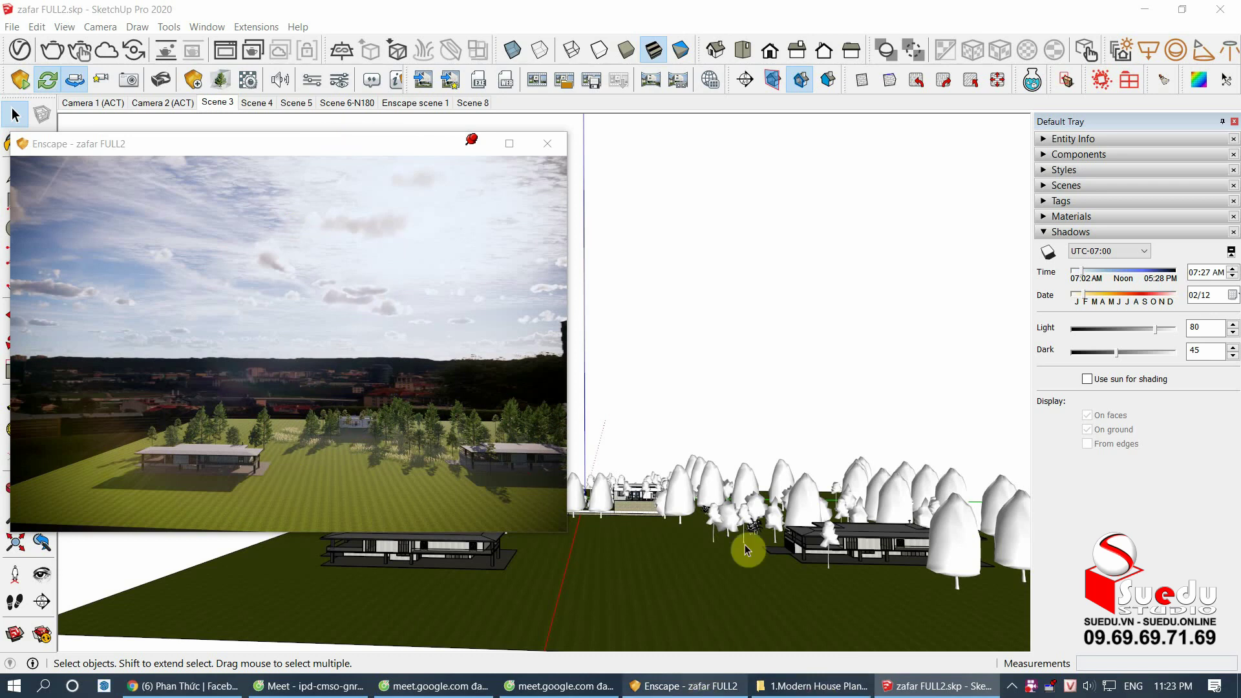
Step: Restore the Enscape window and reopen Visual Settings on Atmosphere, moved clear of the preview
left_click(687, 686)
left_click(679, 684)
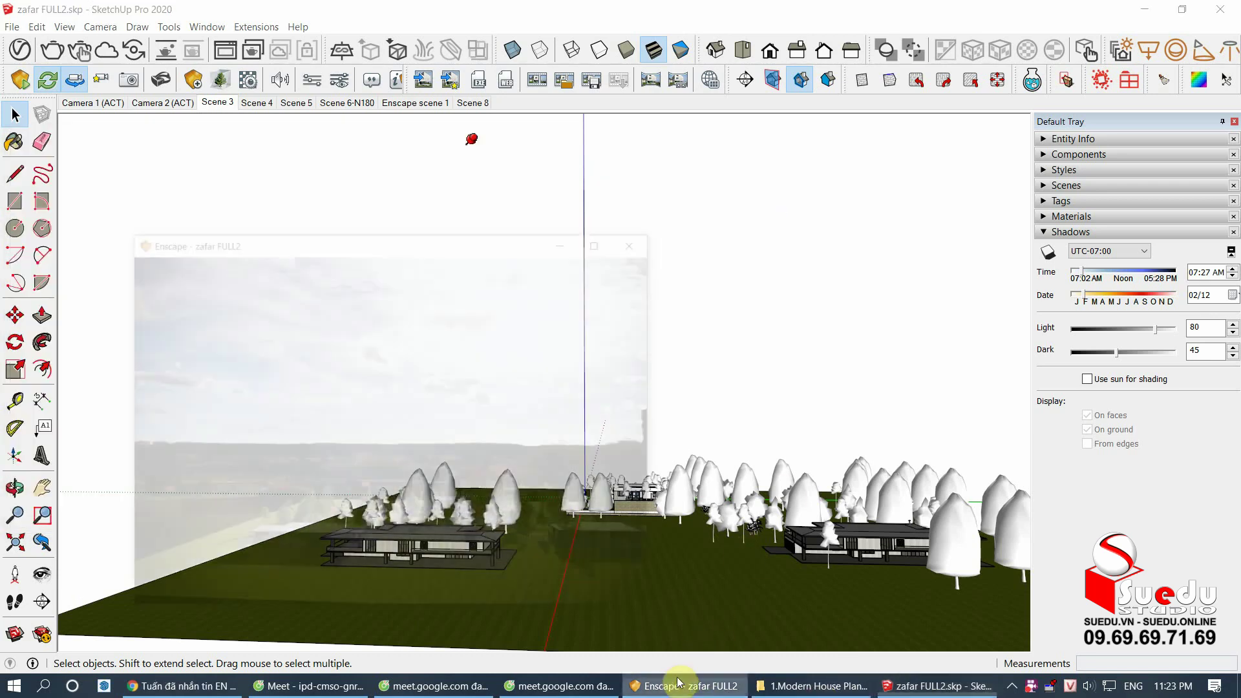
left_click(693, 221)
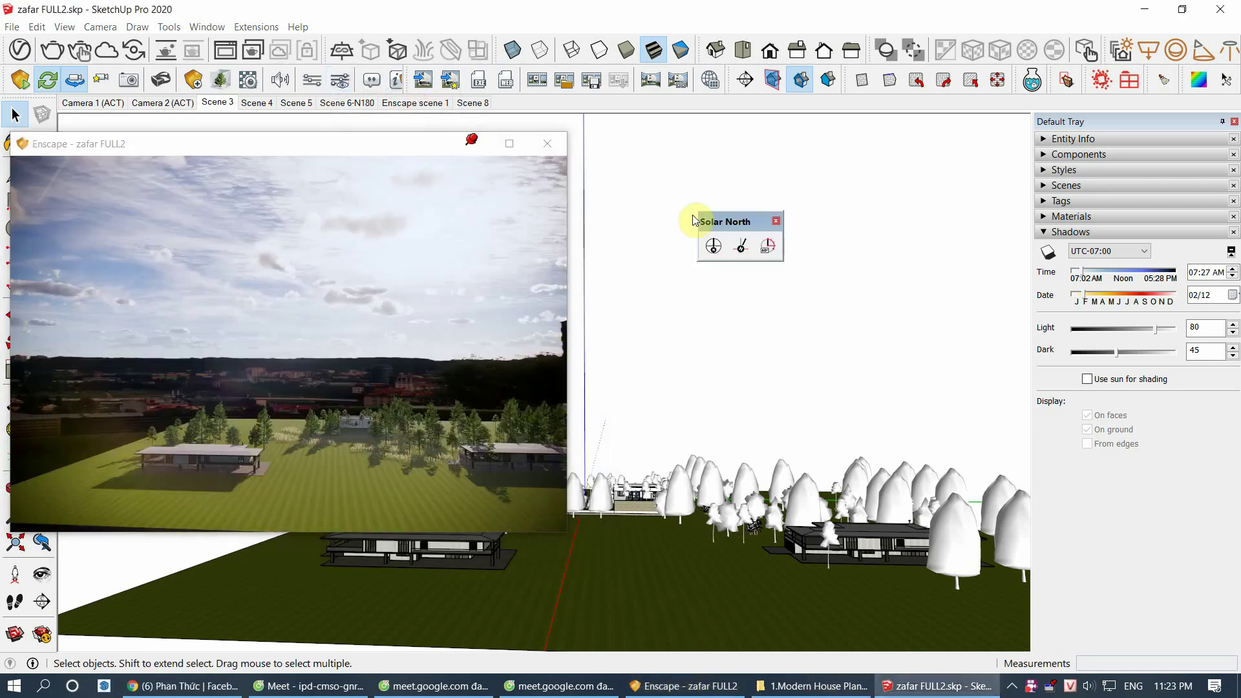
left_click(709, 67)
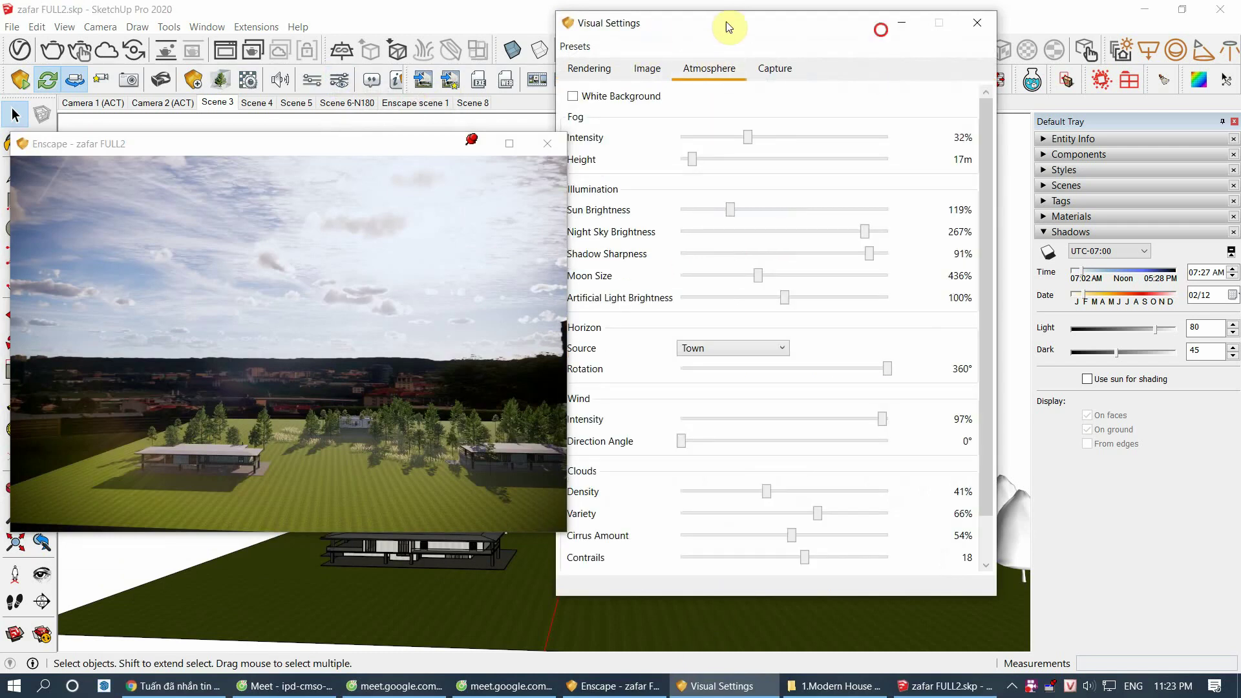
left_click_drag(726, 21, 811, 11)
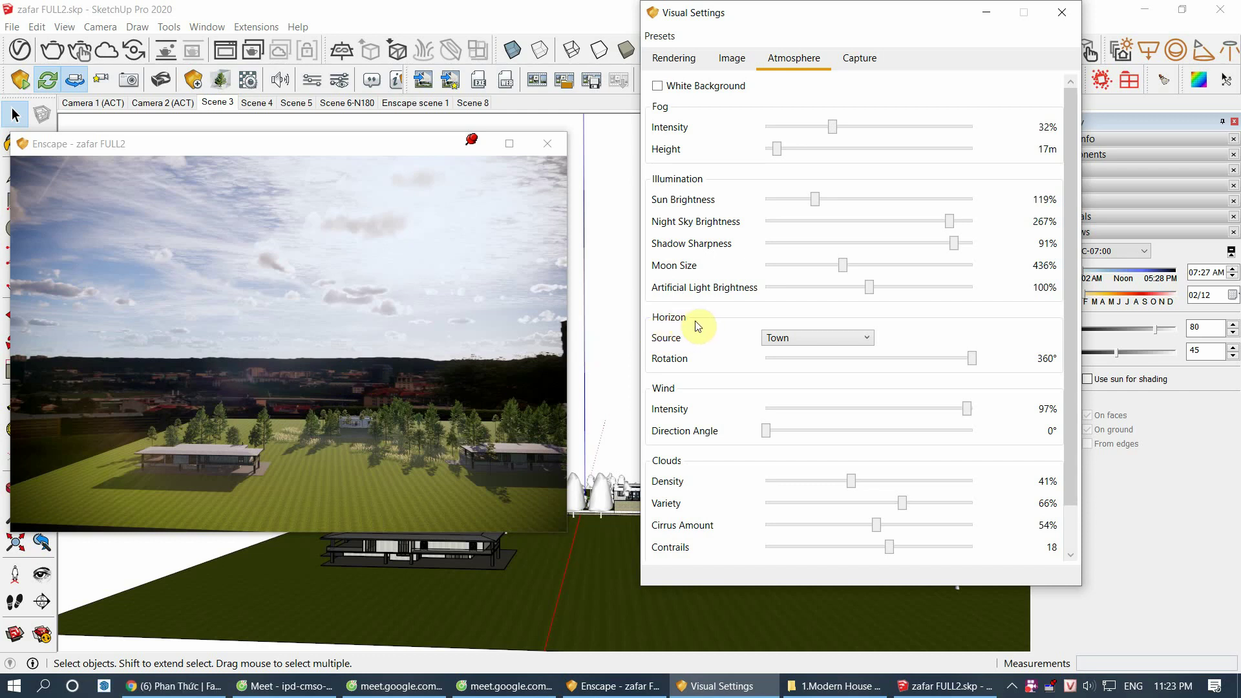
Step: Cycle the horizon through Desert, Forest, Mountains, Construction Site and Town, then pick Skybox
left_click(813, 338)
left_click(802, 386)
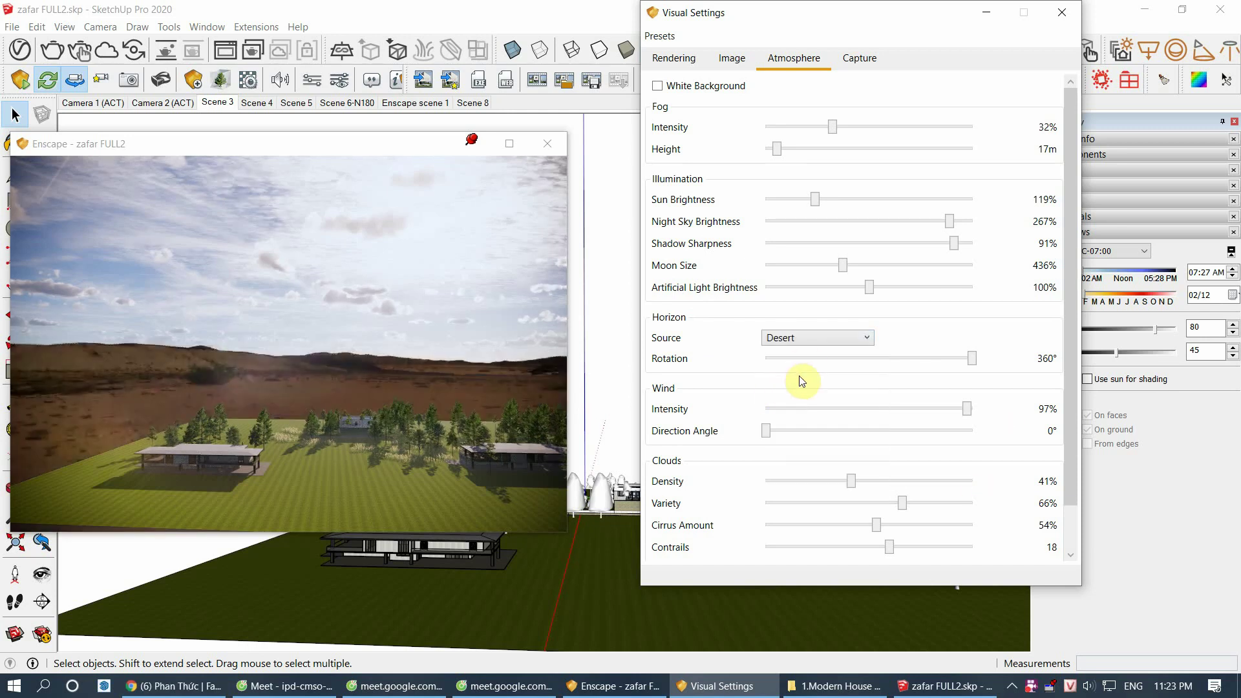
left_click(813, 337)
left_click(795, 405)
left_click(812, 338)
left_click(792, 422)
left_click(813, 338)
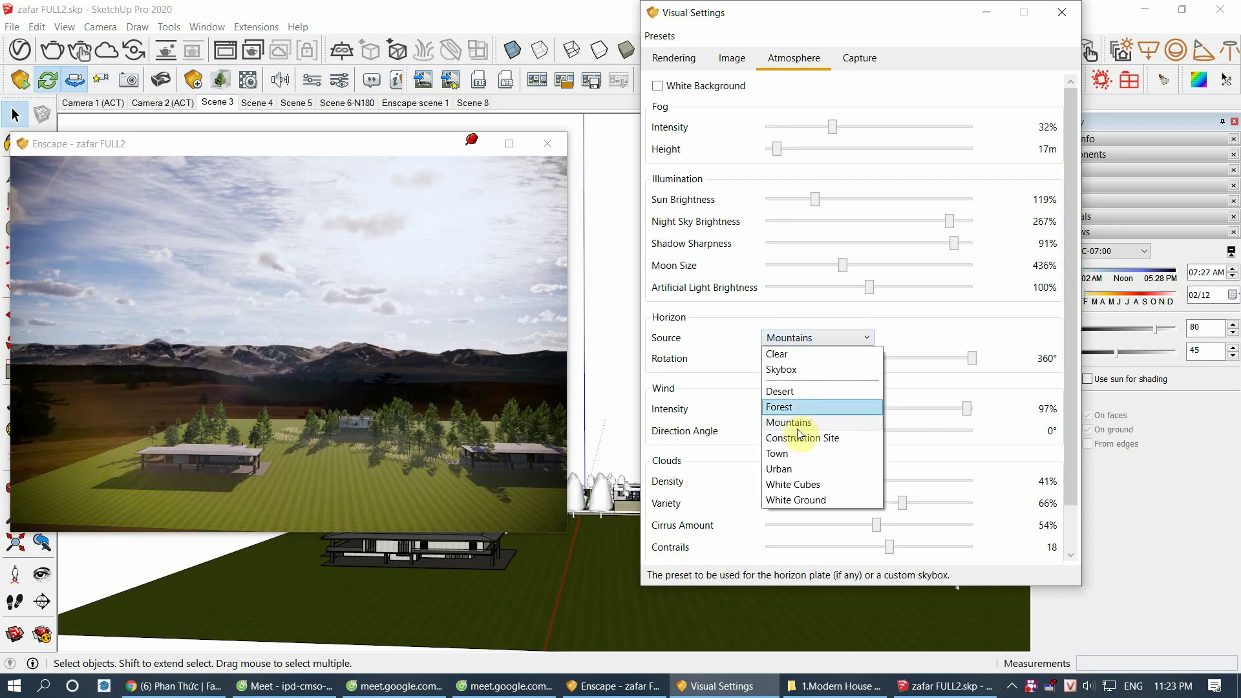
left_click(802, 438)
left_click(803, 340)
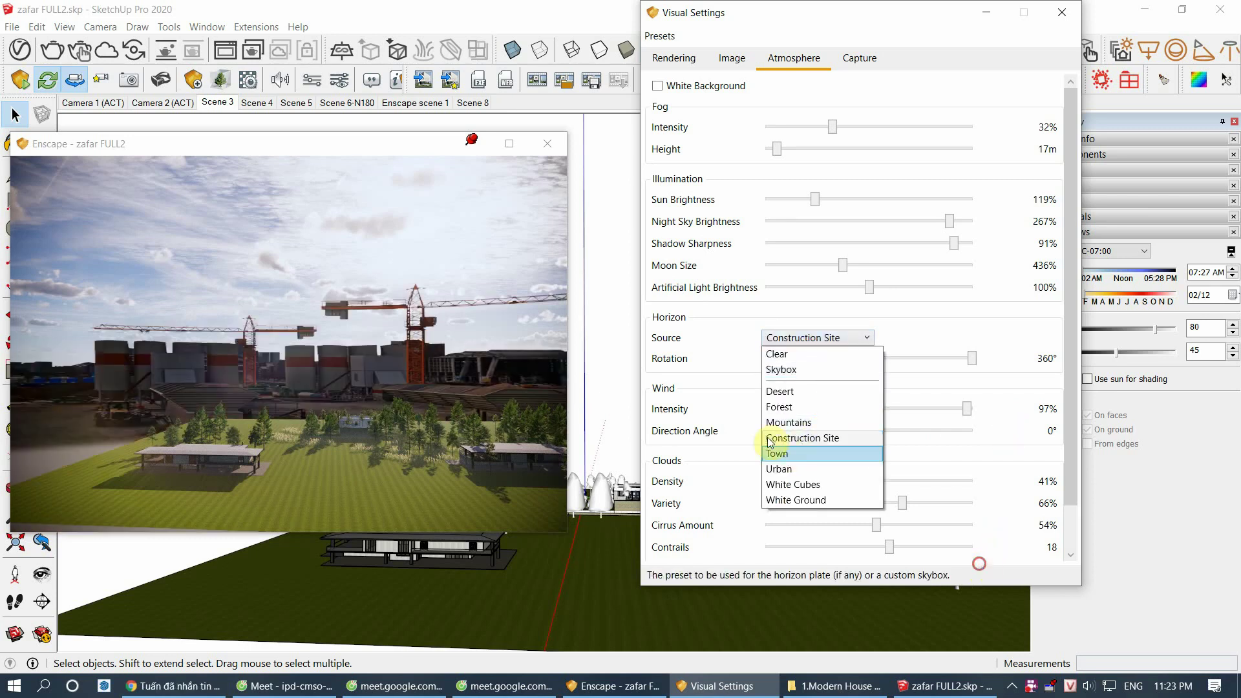
left_click(776, 453)
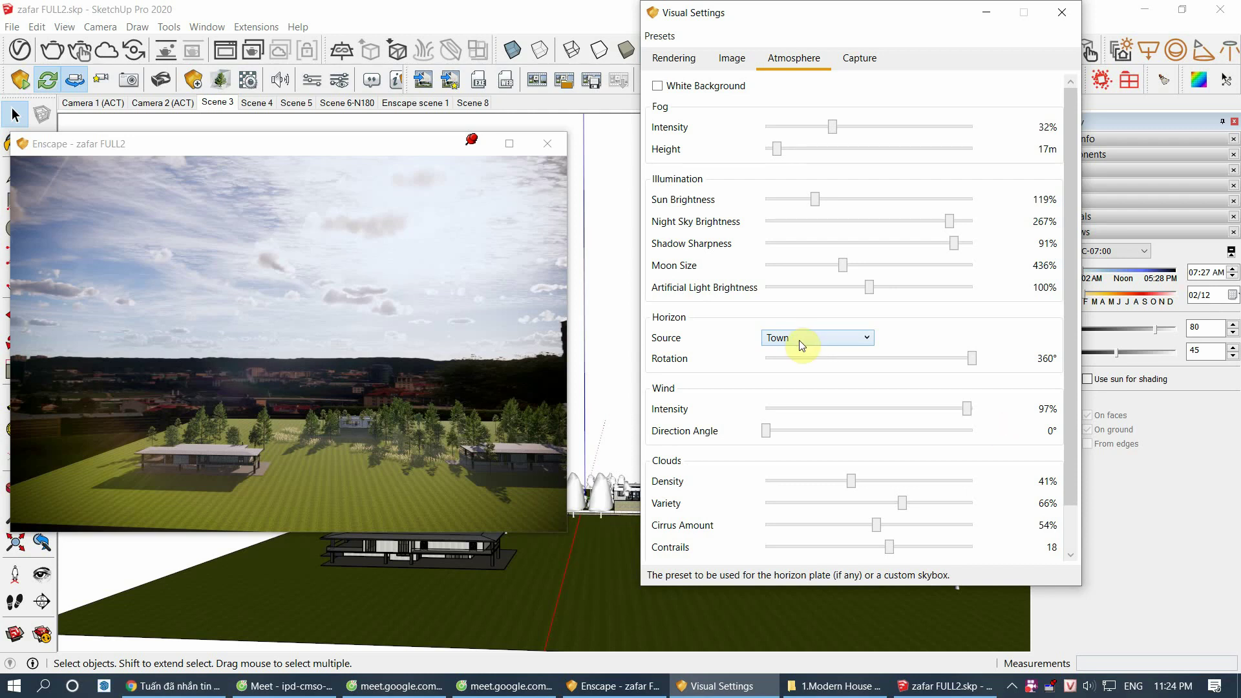
left_click(799, 340)
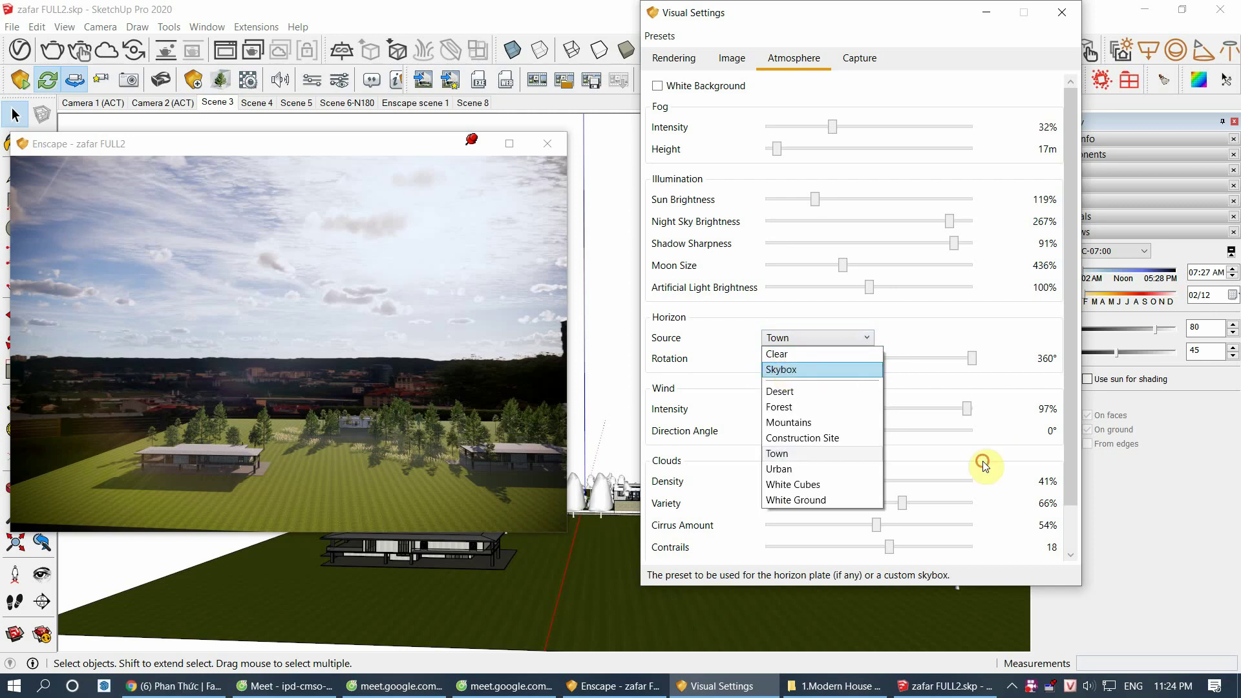
left_click(787, 371)
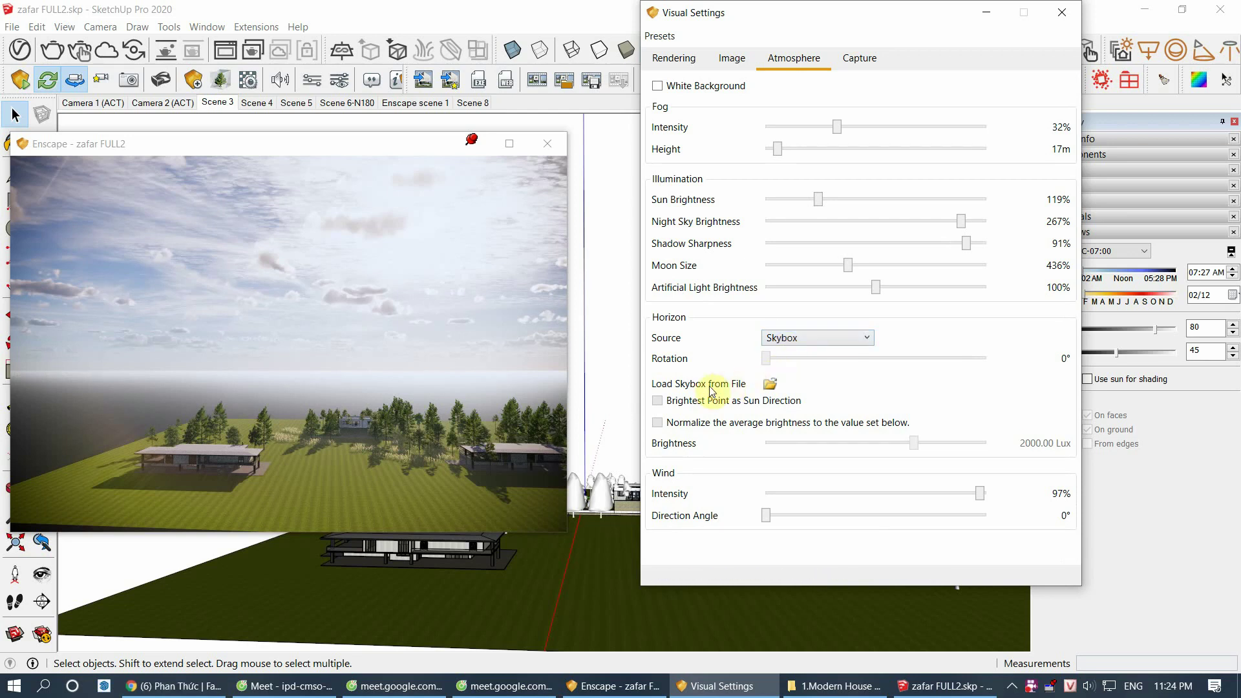
Step: Browse for a skybox file on the J: drive into the 5.HDRI > HDR 16k folder
left_click(770, 383)
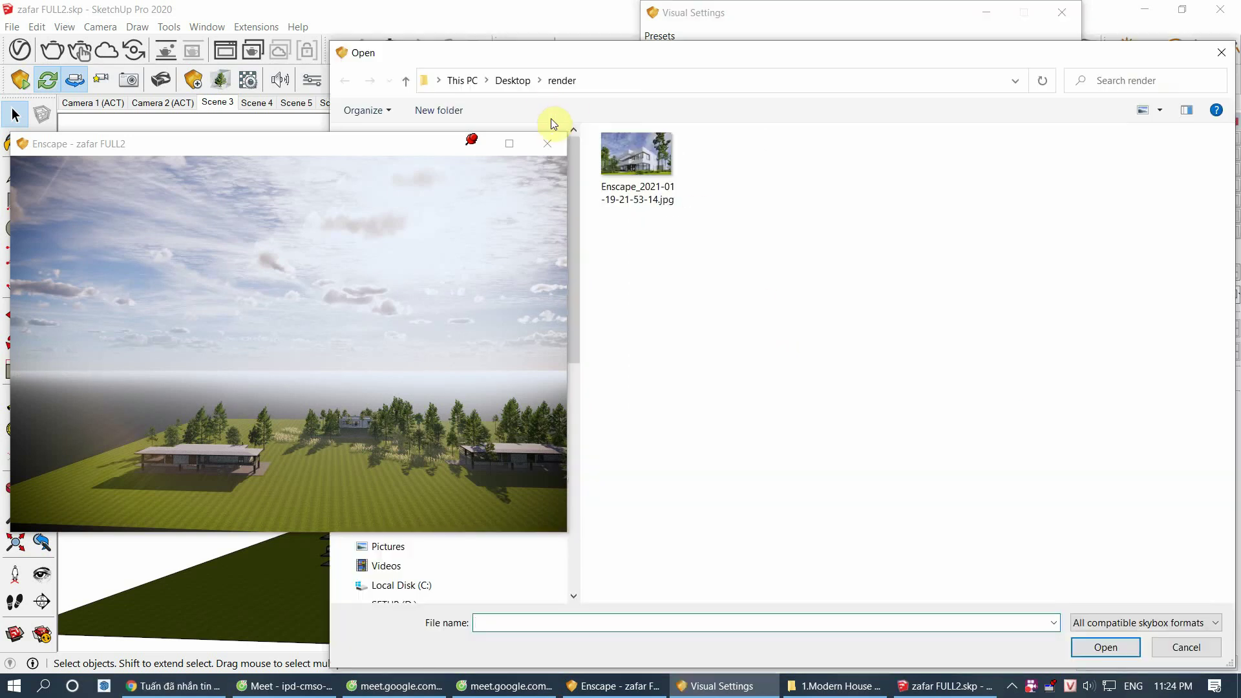
left_click_drag(407, 139, 281, 145)
left_click_drag(477, 59, 476, 37)
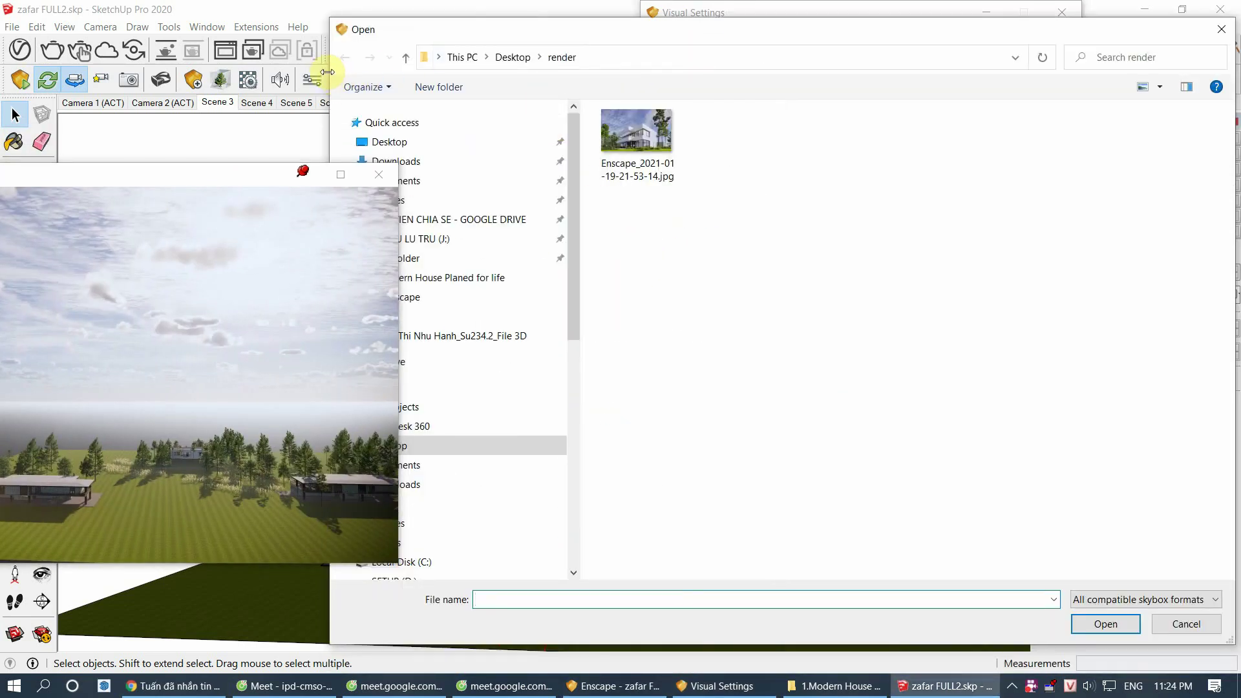
left_click_drag(328, 72, 591, 71)
left_click_drag(833, 160, 832, 315)
left_click(675, 345)
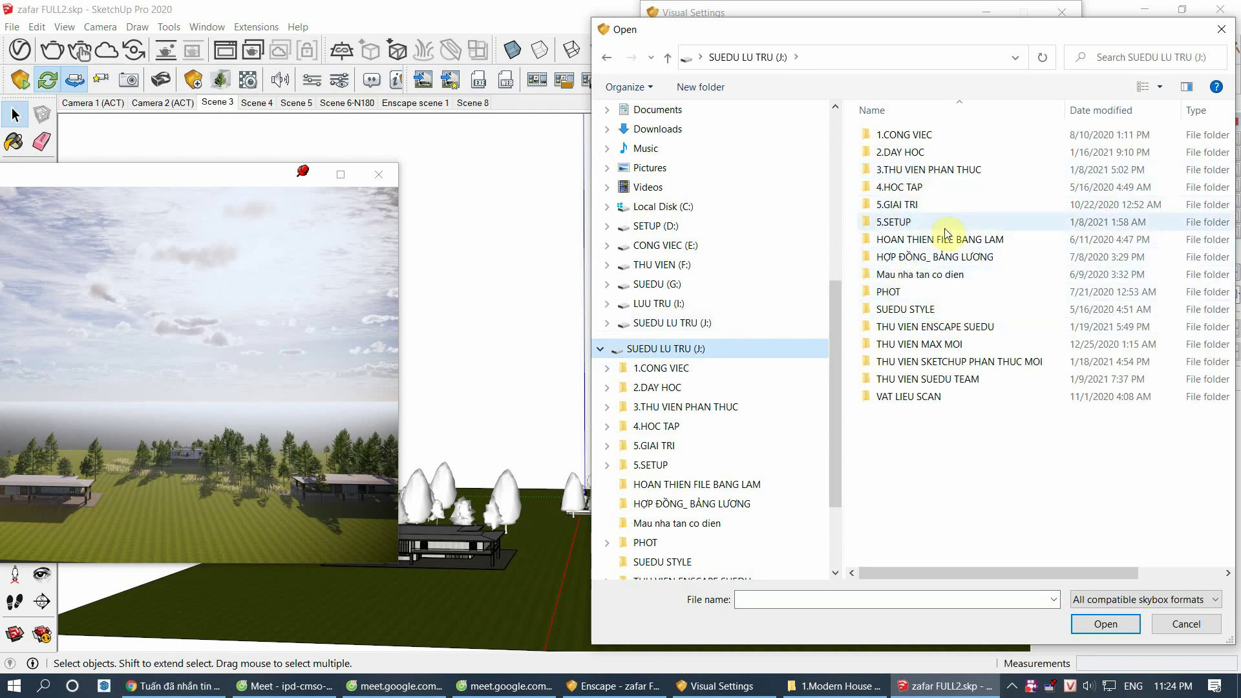
double_click(934, 170)
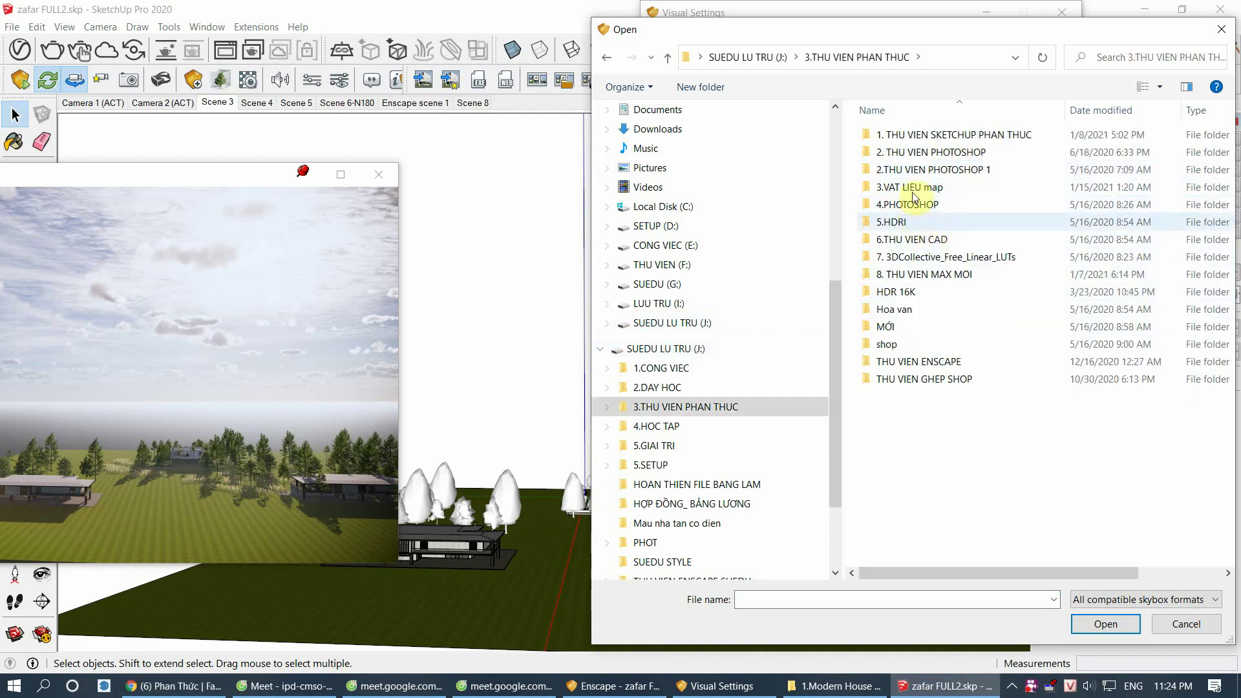
double_click(892, 222)
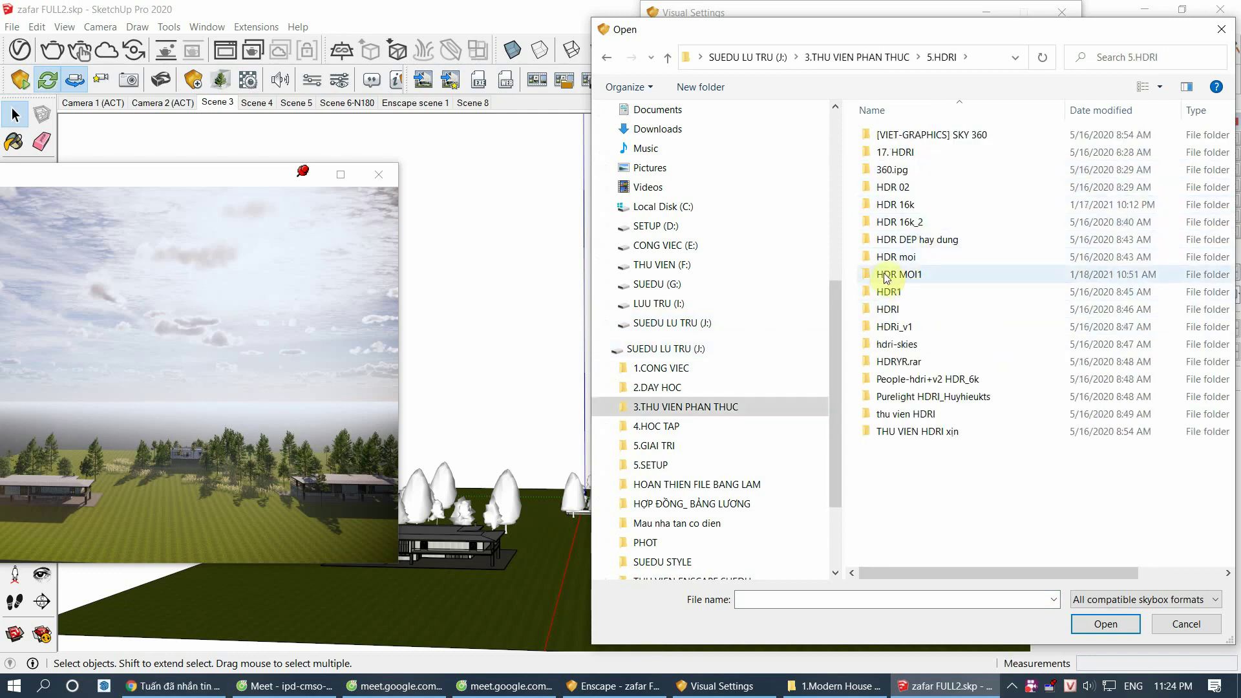
double_click(889, 204)
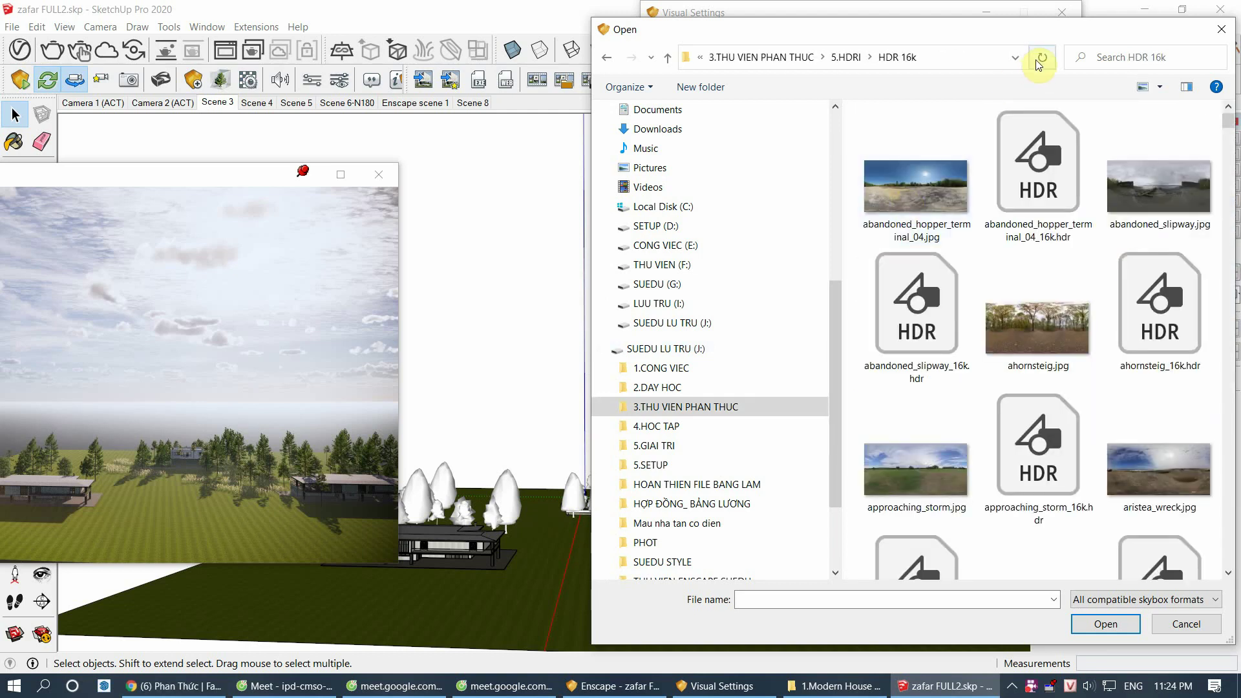
Step: Load VizPeople_non_commercial_hdr_v1_02.hdr from the HDRi_v1 folder as the skybox
left_click_drag(1025, 29, 784, 48)
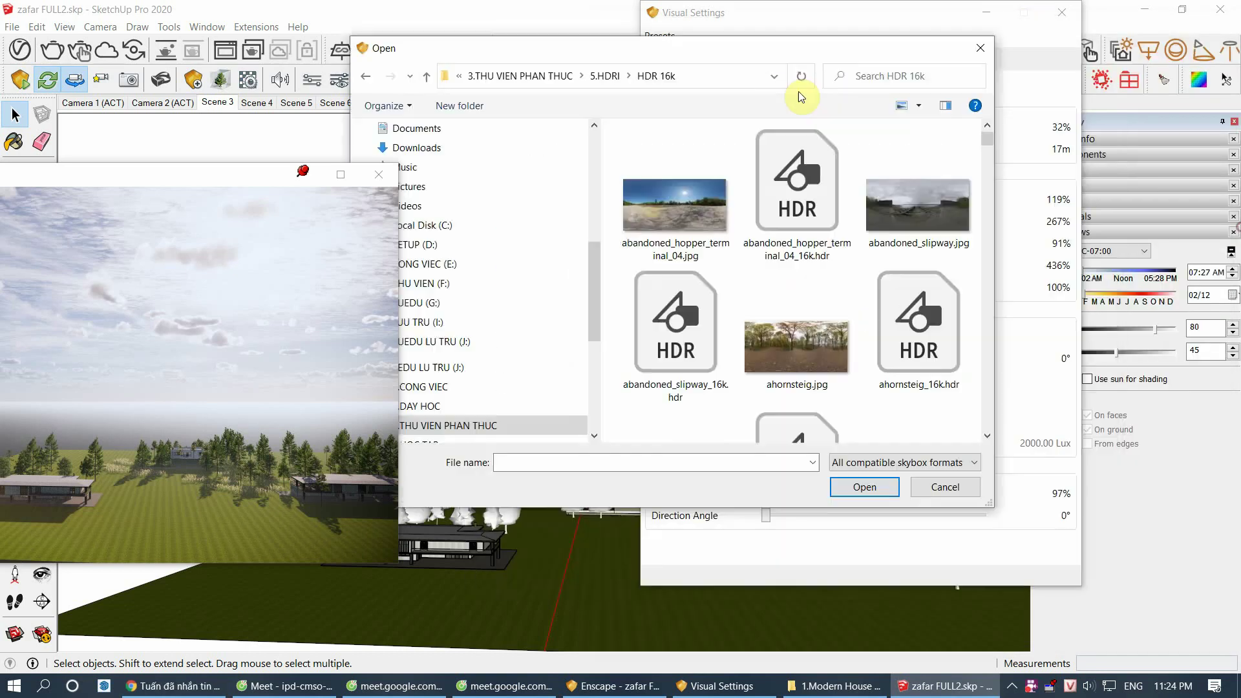
left_click(755, 192)
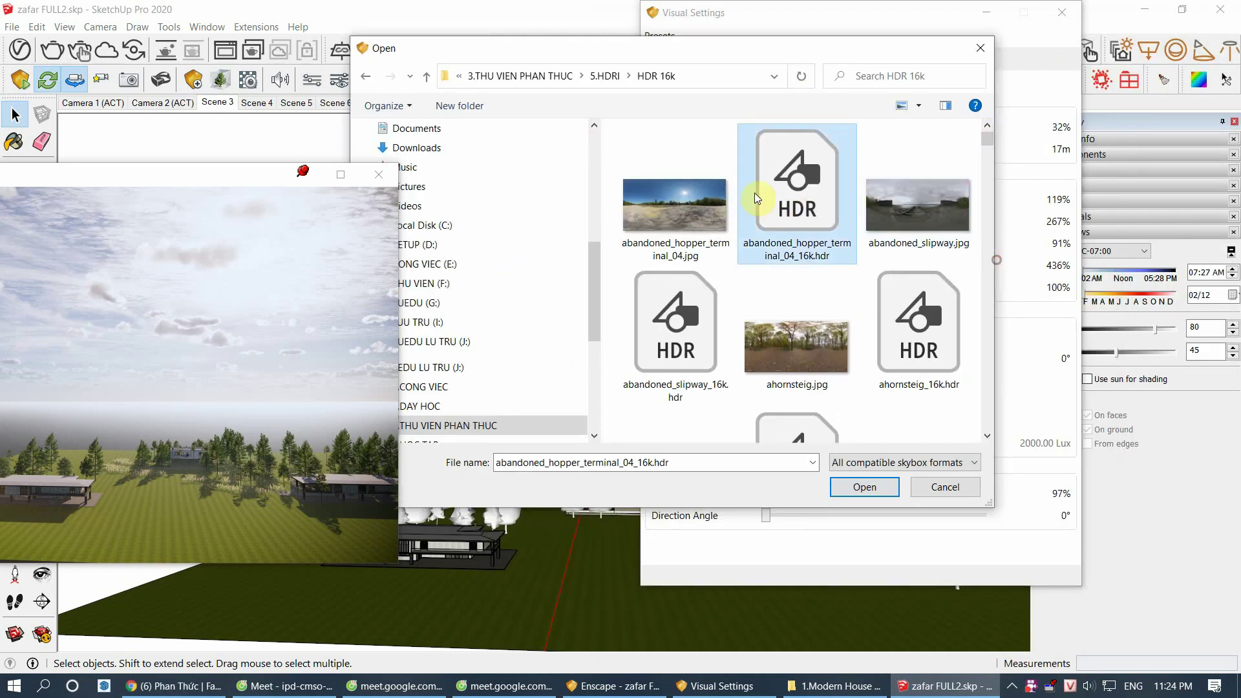
key("BackSpace")
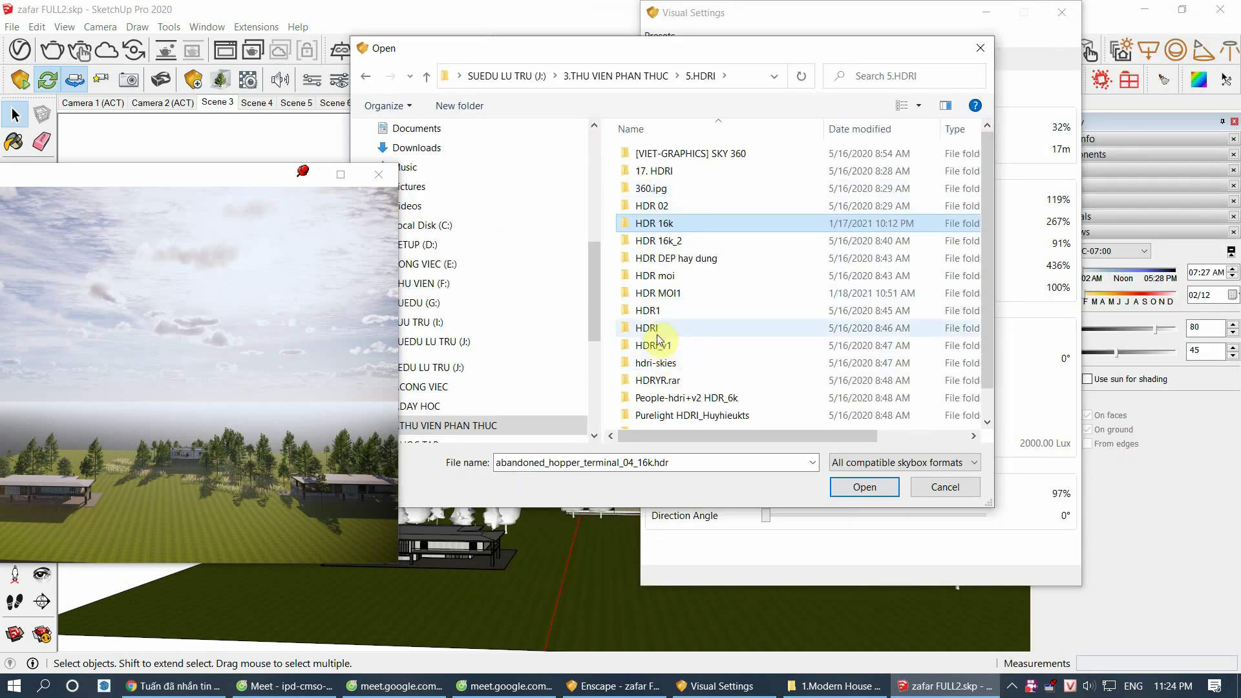
double_click(657, 345)
left_click(835, 197)
left_click(744, 208)
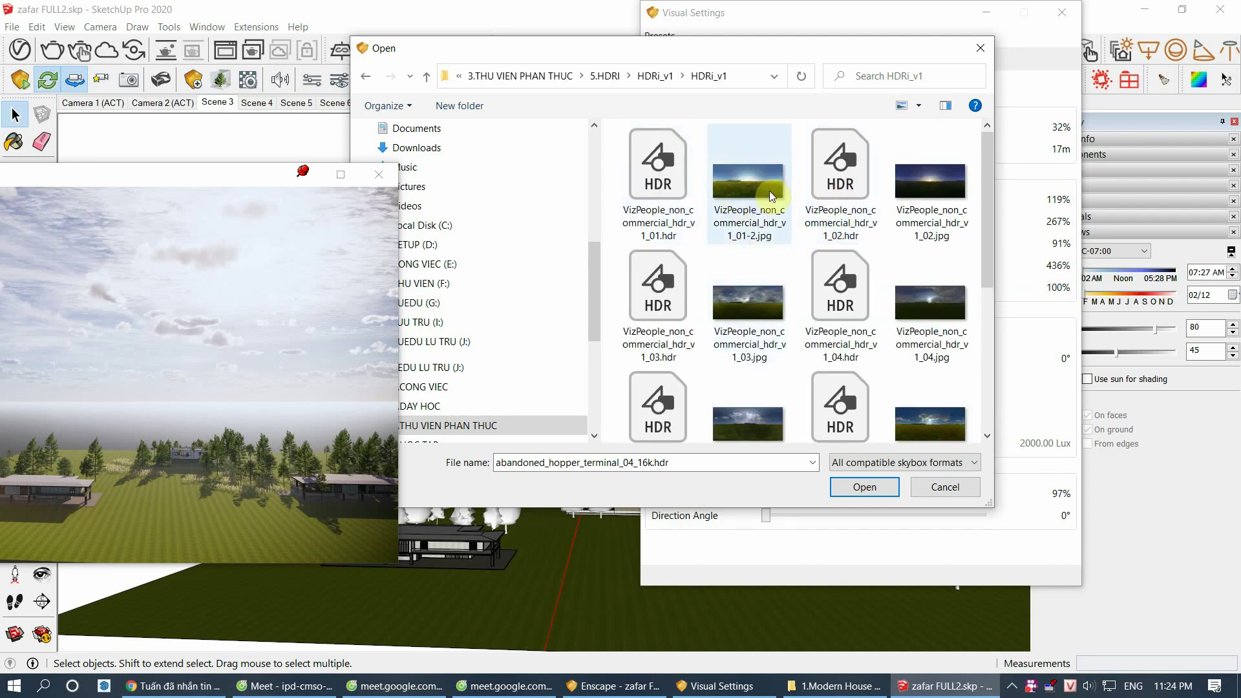
mouse_move(748, 184)
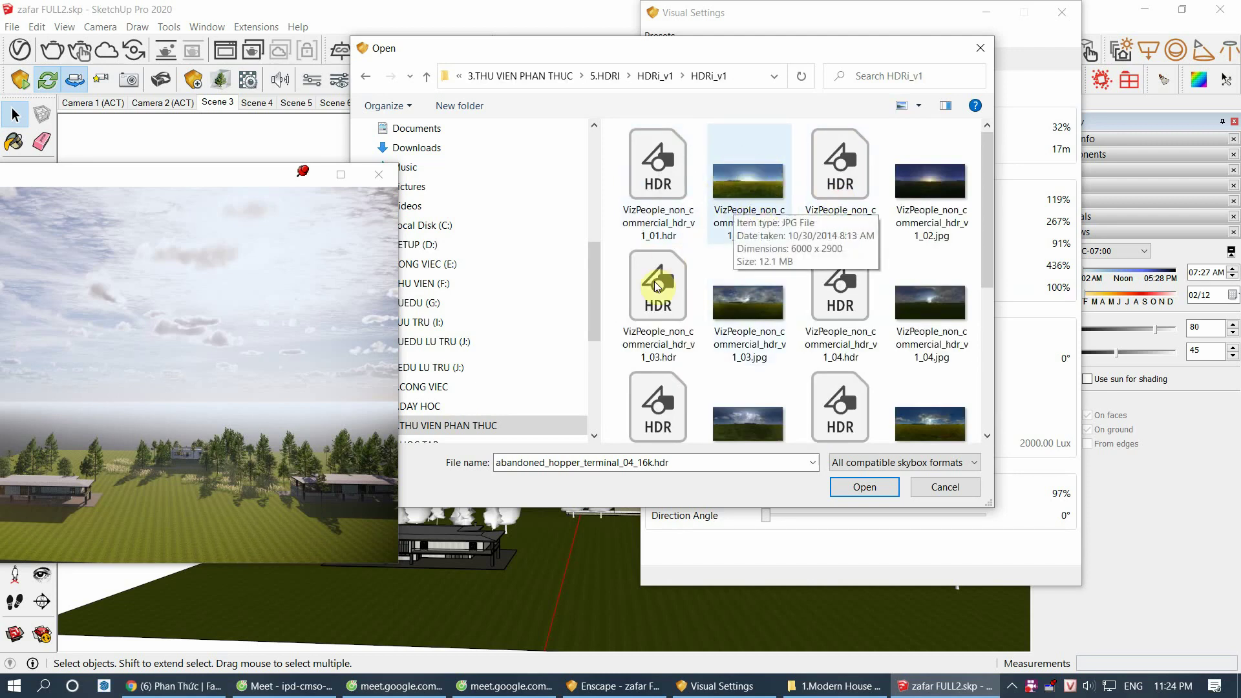
left_click(839, 157)
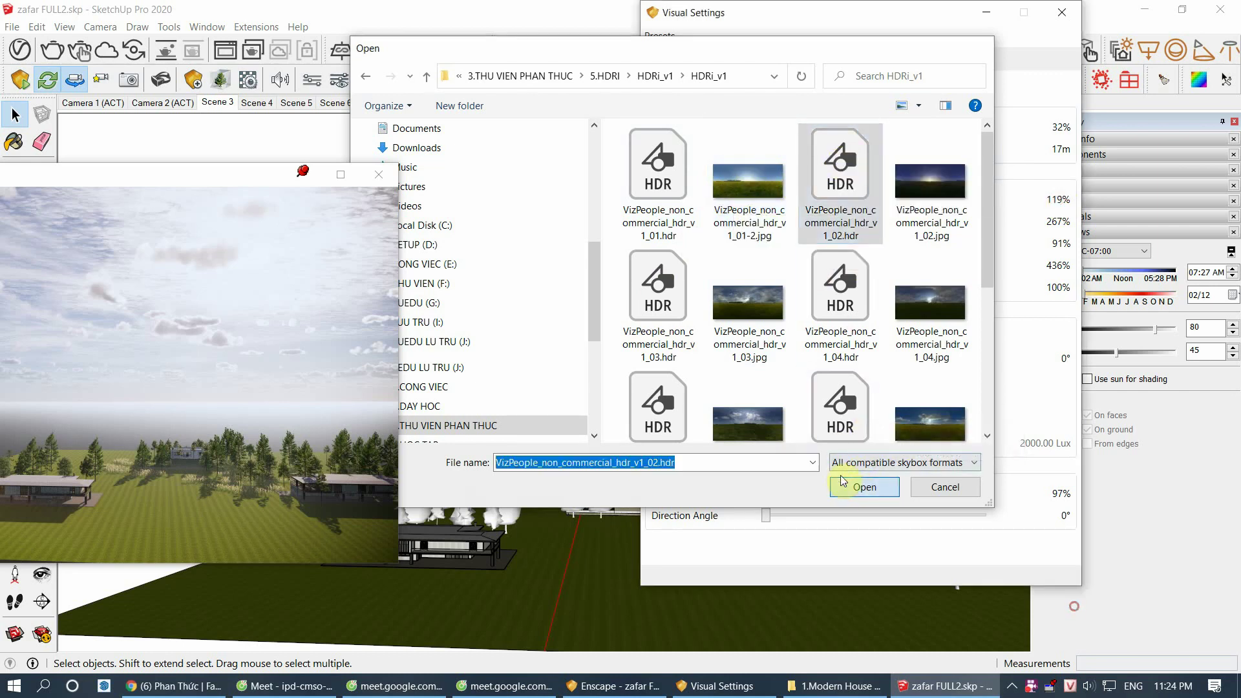
left_click(847, 485)
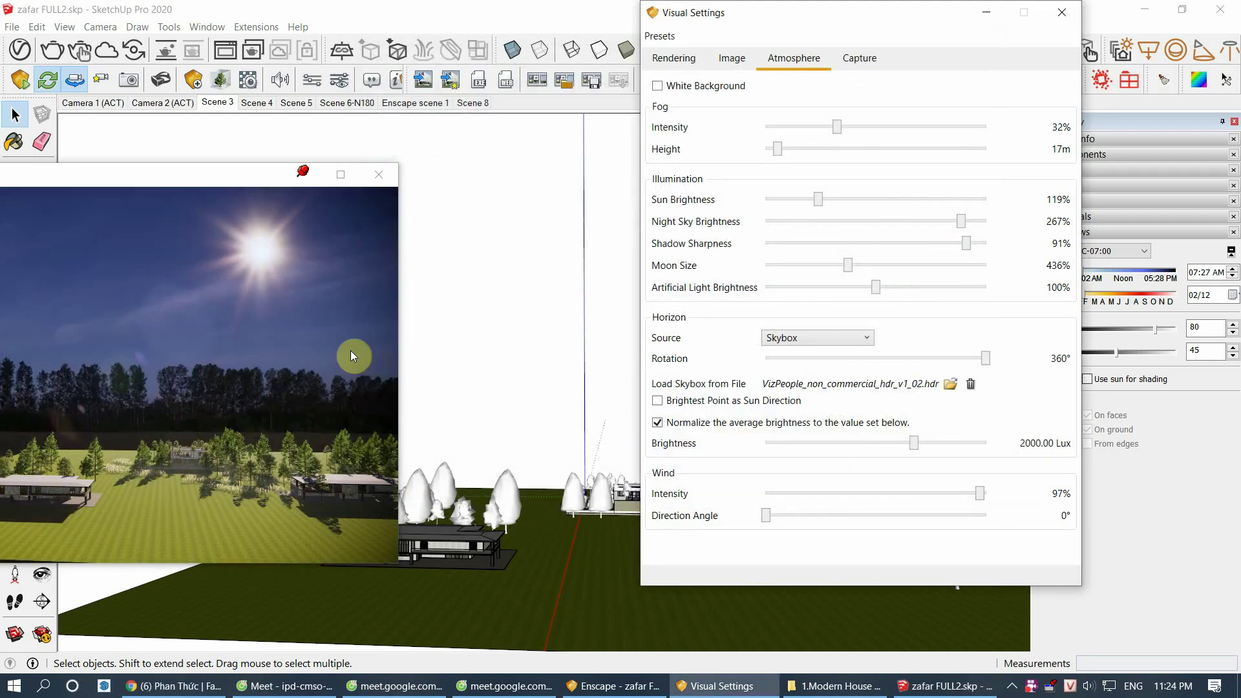
left_click_drag(220, 179, 431, 122)
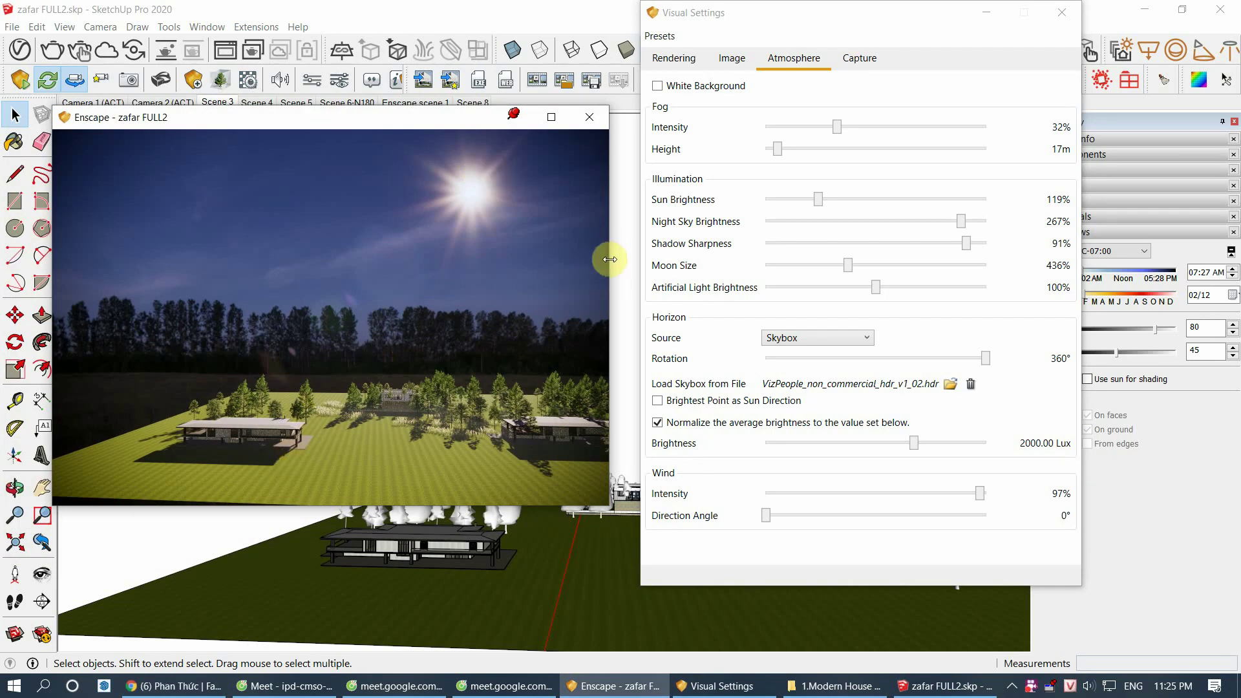
Step: Set the shadow time to 07:02 AM and toggle skybox brightness normalization off and on
mouse_move(806, 26)
left_mouse_down()
mouse_move(734, 45)
mouse_move(680, 88)
left_mouse_up()
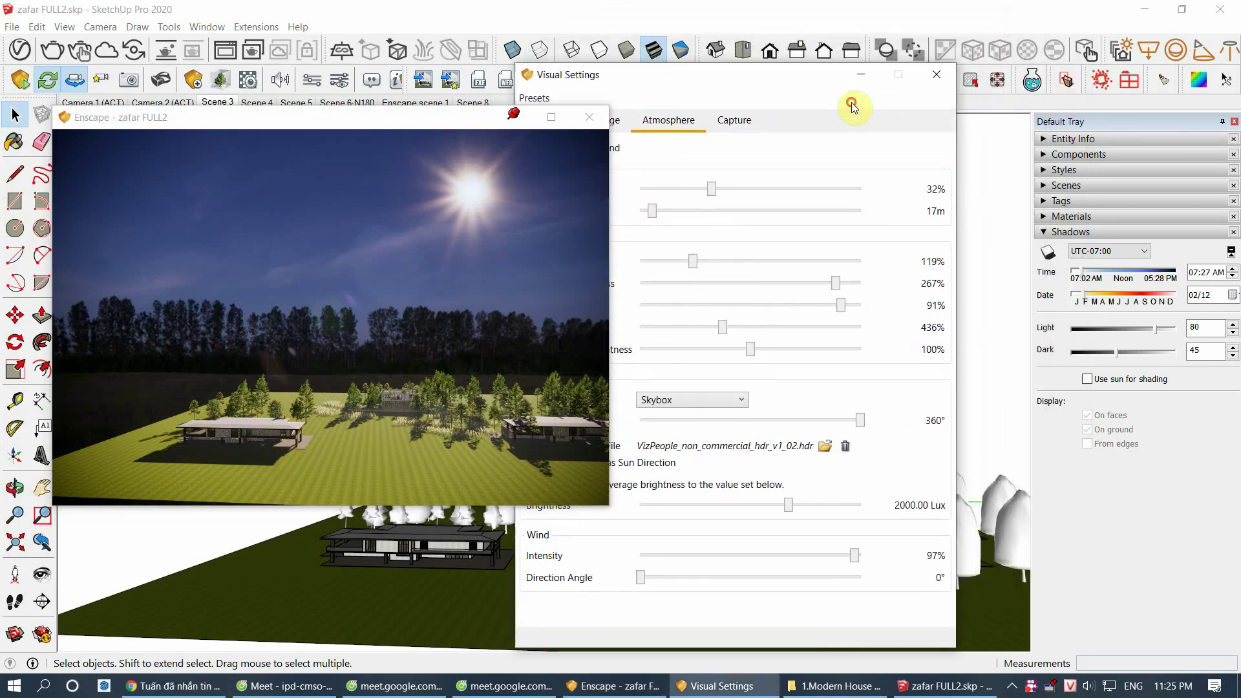
mouse_move(1088, 275)
left_mouse_down()
mouse_move(1068, 278)
mouse_move(1078, 274)
left_mouse_up()
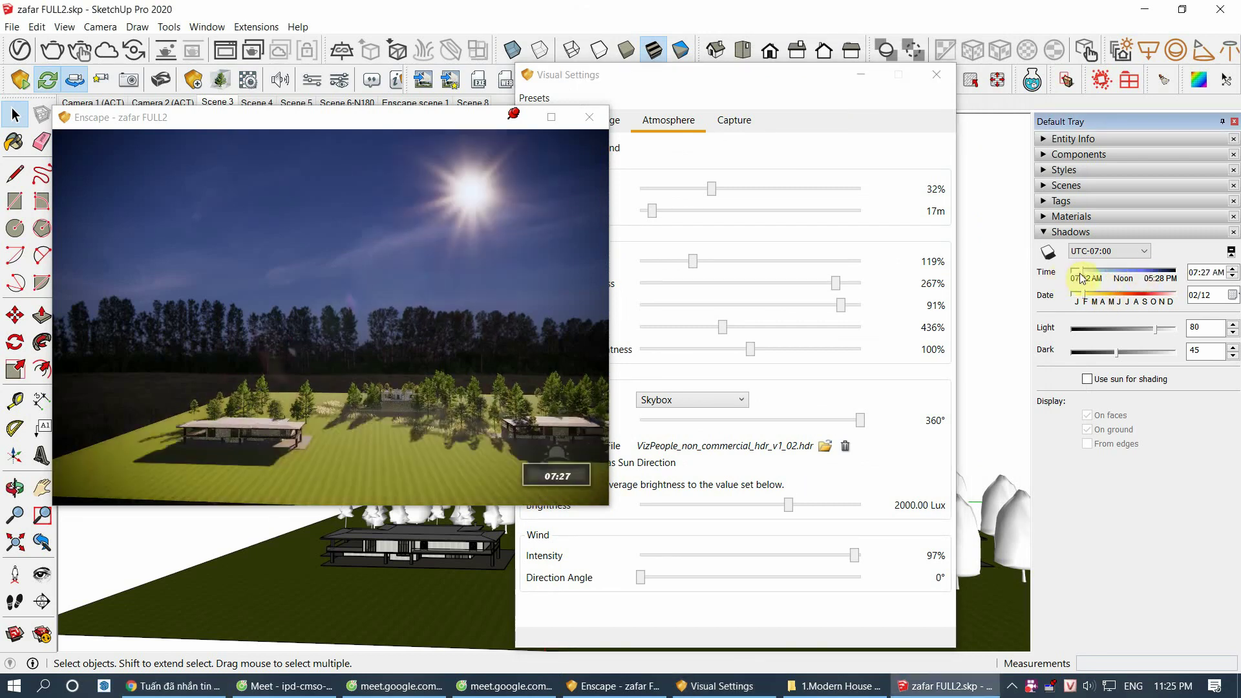
left_click_drag(730, 97, 867, 56)
left_click(682, 462)
left_click(682, 464)
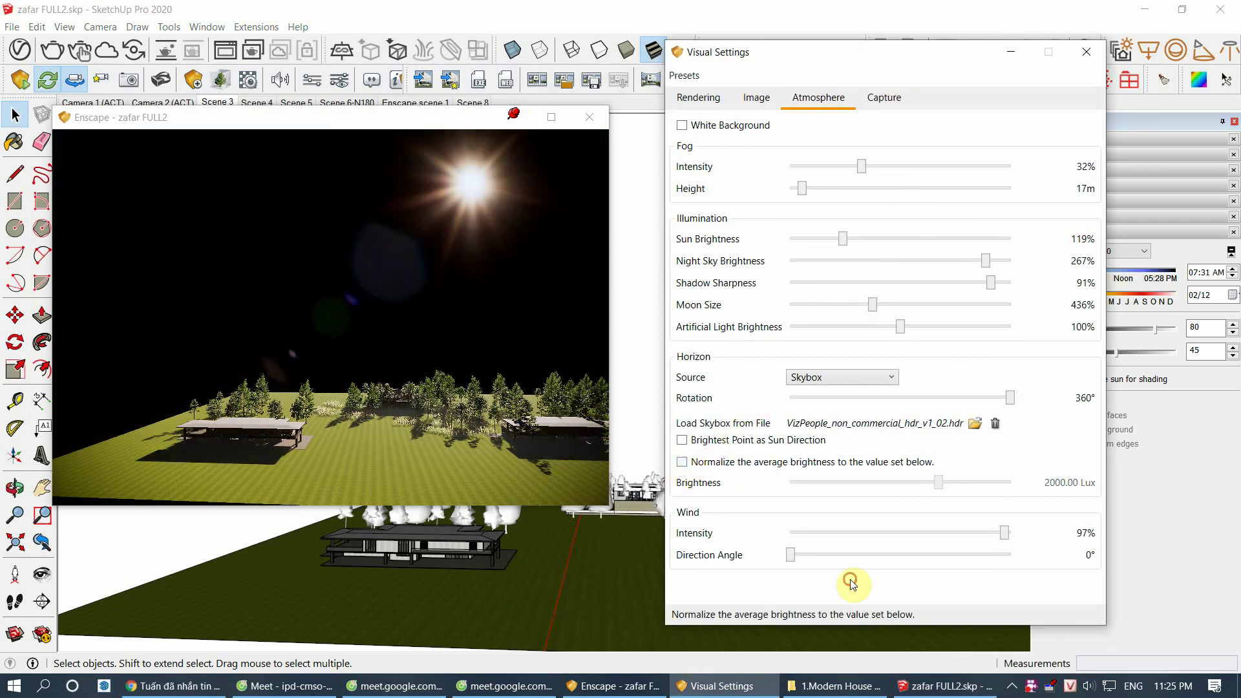
left_click(682, 462)
Step: Adjust the normalized skybox brightness to 3084.64 Lux
mouse_move(909, 60)
left_mouse_down()
mouse_move(880, 57)
mouse_move(886, 65)
left_mouse_up()
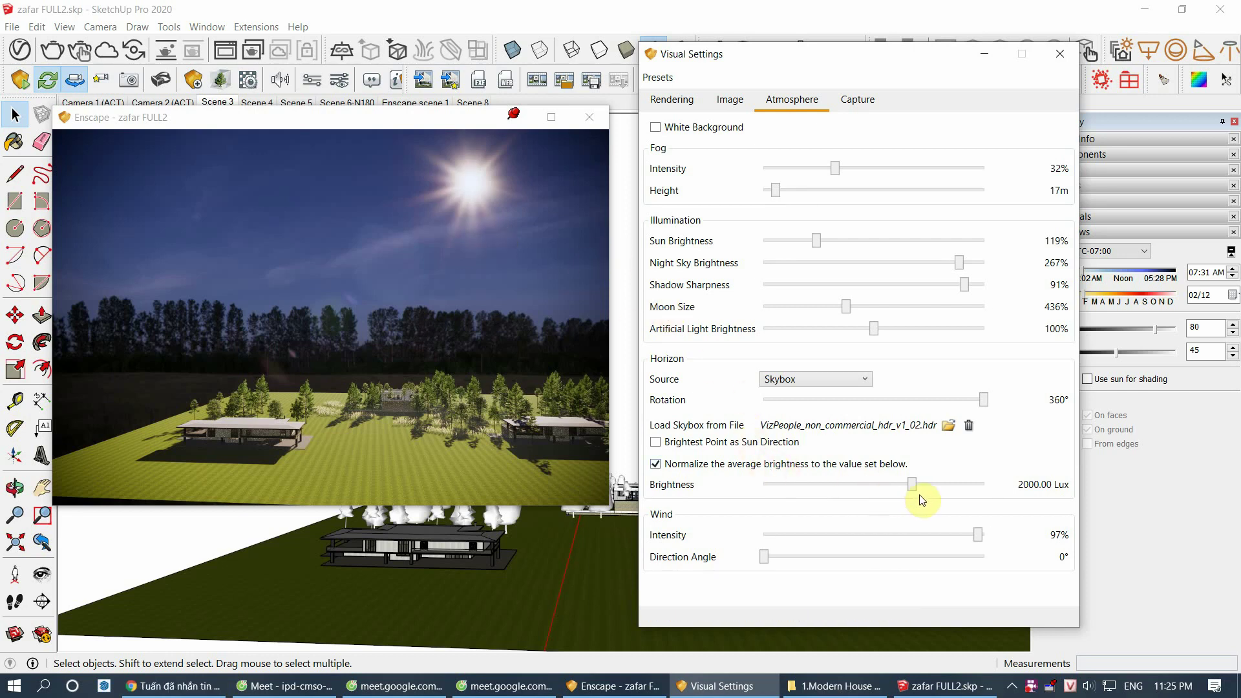
mouse_move(912, 485)
left_mouse_down()
mouse_move(930, 486)
mouse_move(878, 486)
mouse_move(889, 486)
left_mouse_up()
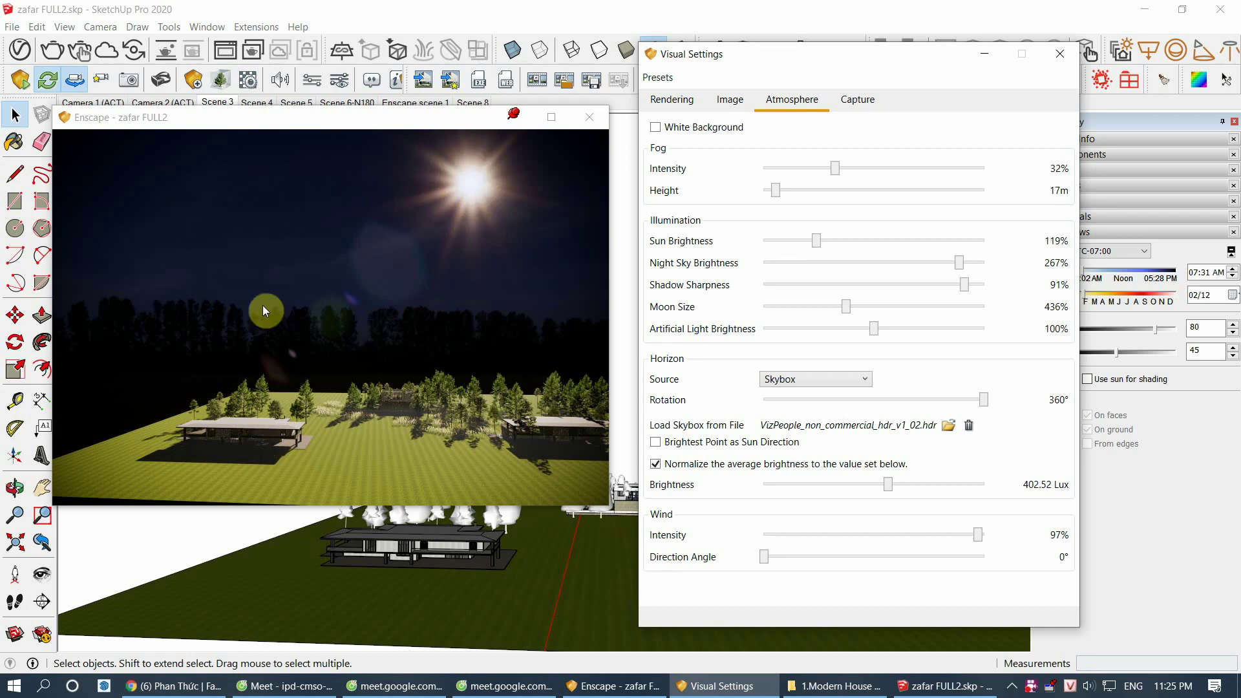
mouse_move(889, 484)
left_mouse_down()
mouse_move(930, 473)
mouse_move(919, 484)
left_mouse_up()
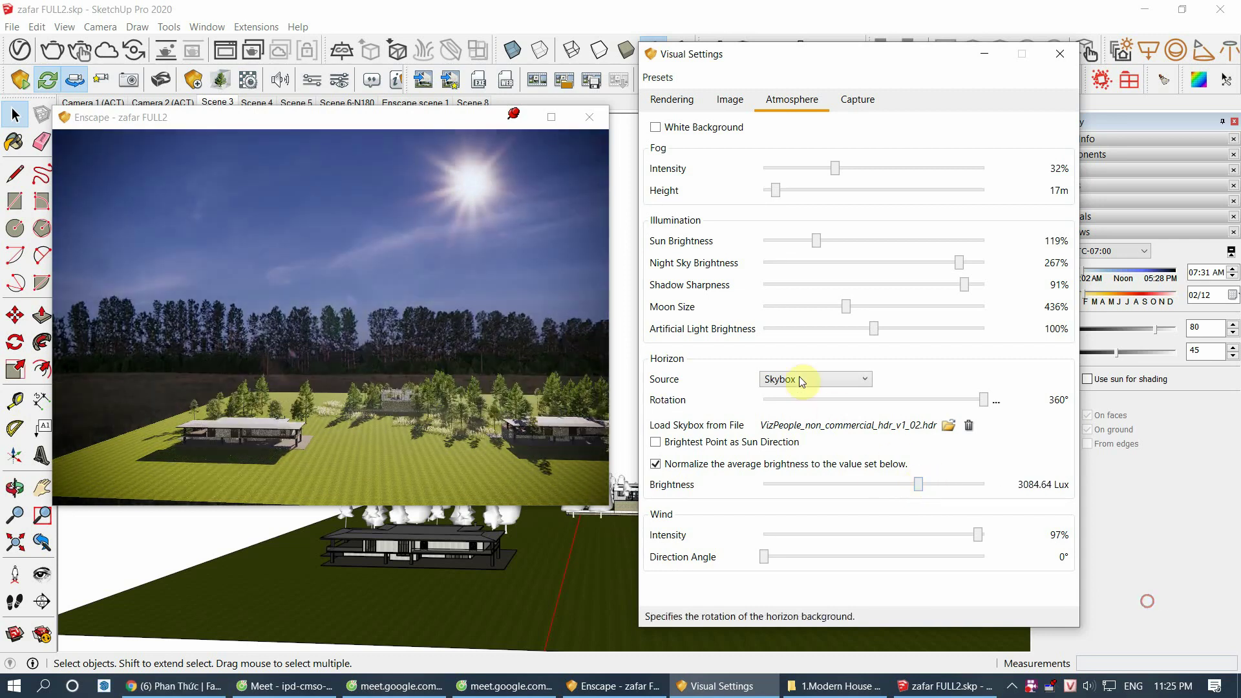
Step: Try the Desert horizon, return to the VizPeople skybox, and raise its brightness to 9937.49 Lux
left_click(783, 382)
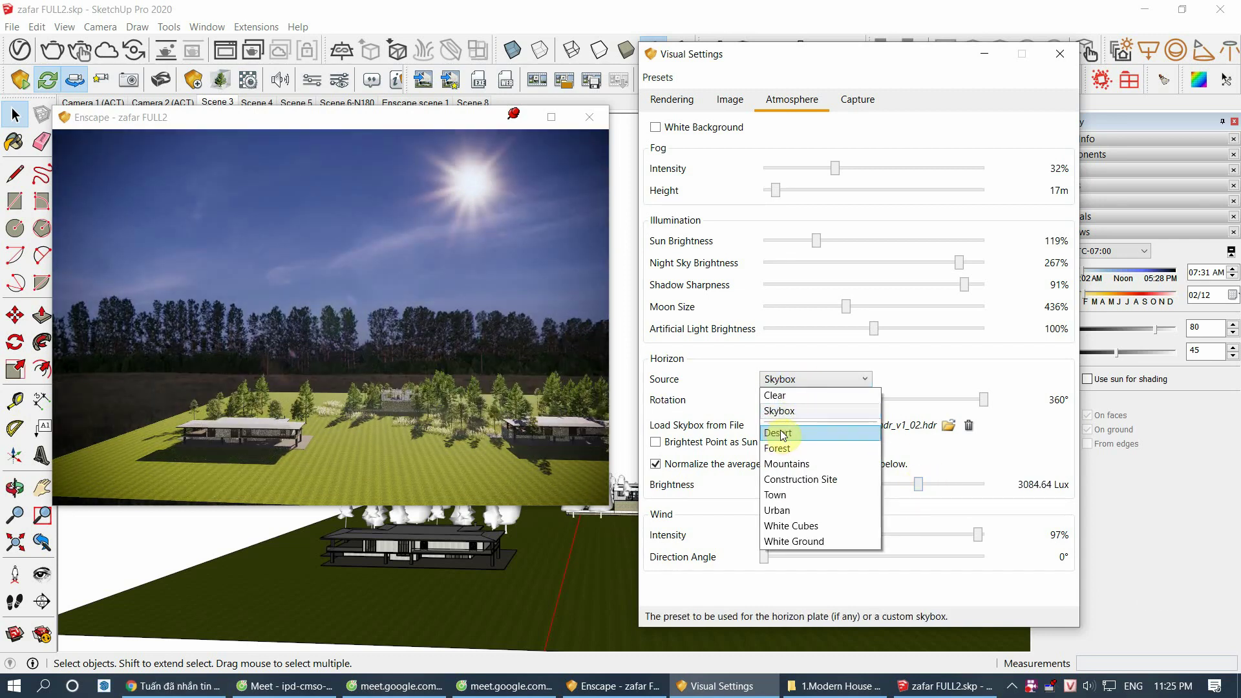
left_click(791, 434)
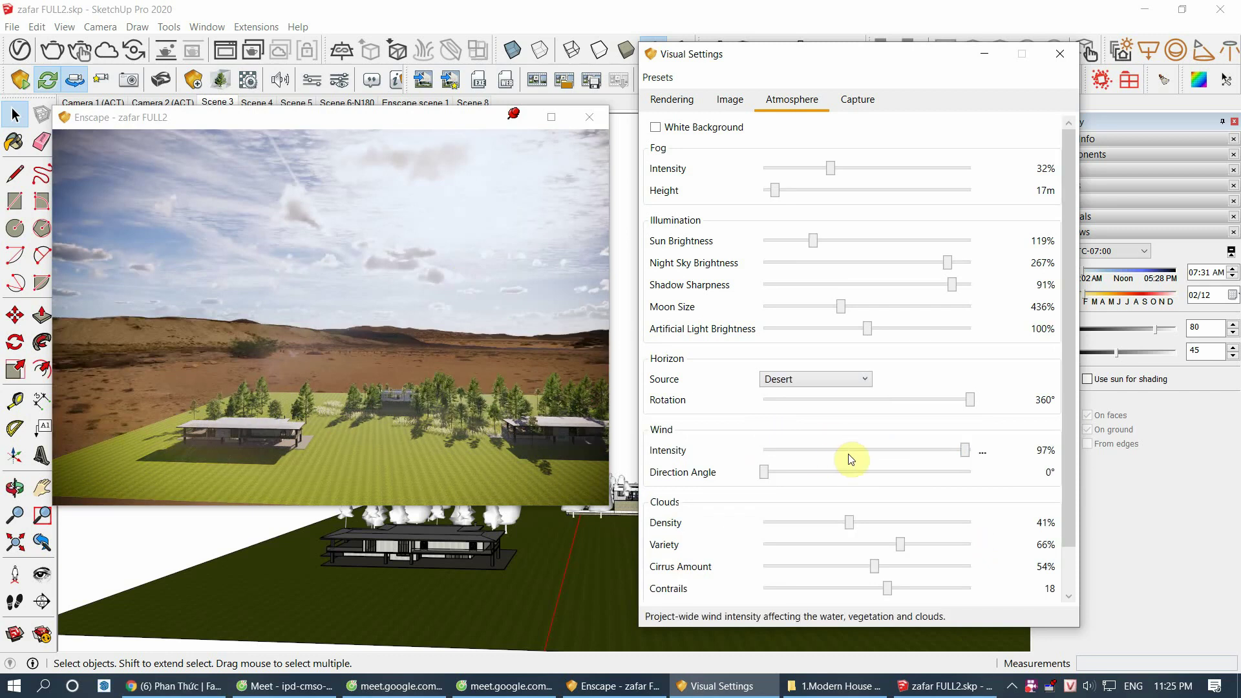
left_click(800, 386)
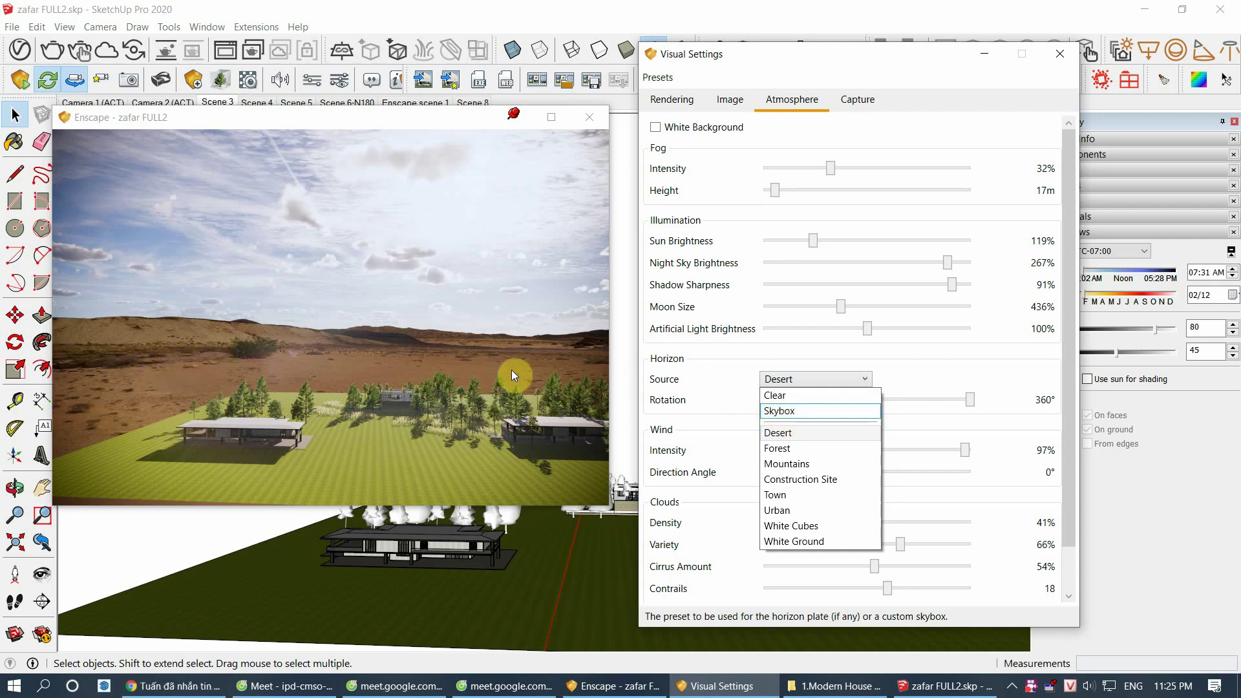
left_click(790, 414)
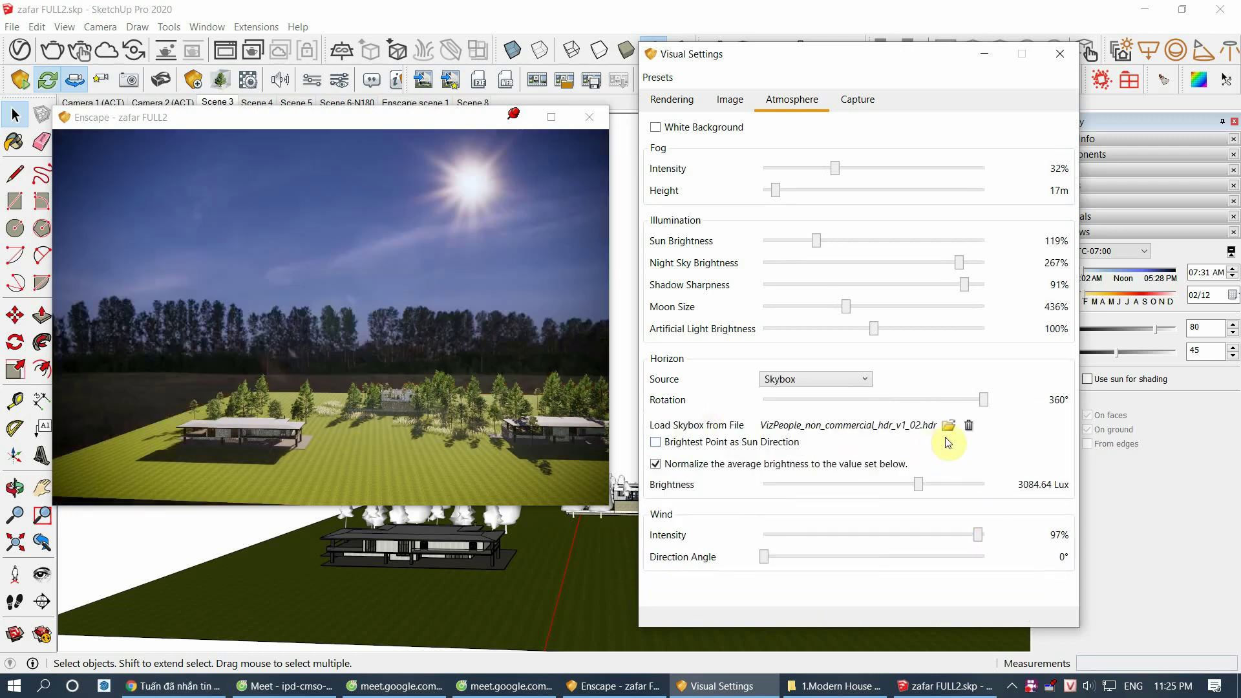
left_click_drag(912, 492, 936, 485)
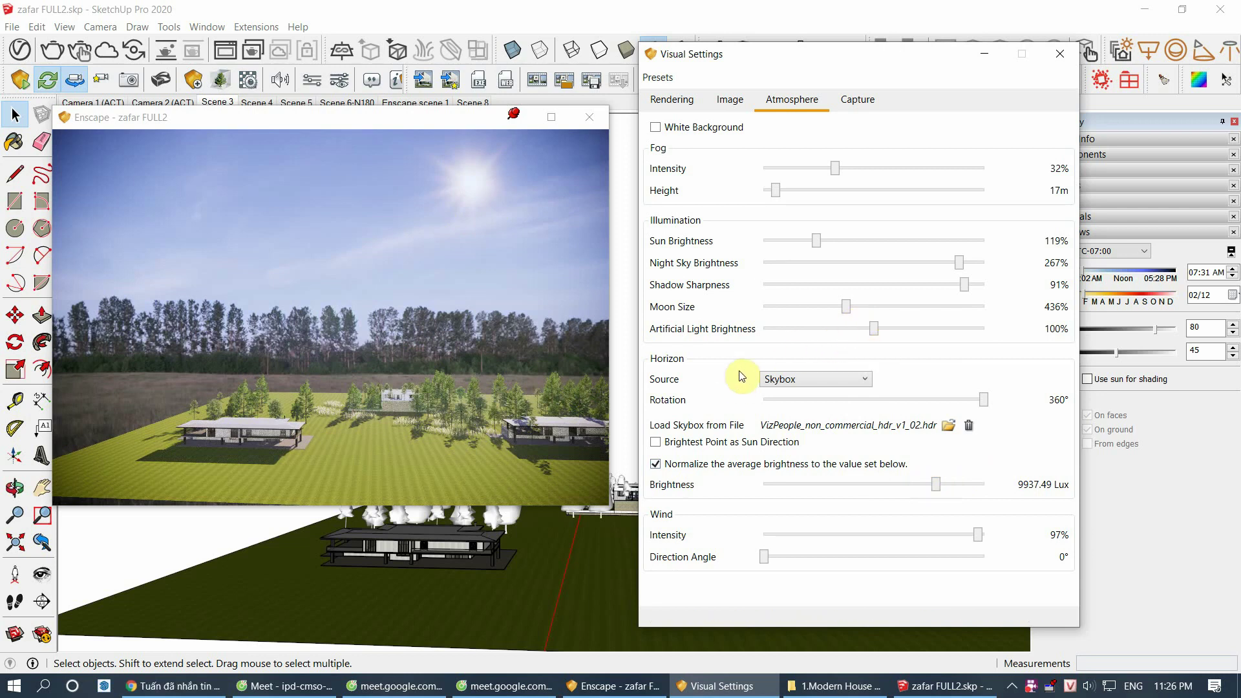
Step: Disable Brightest Point as Sun Direction, close Visual Settings, and move the sun to about 07:02 AM
left_click(656, 444)
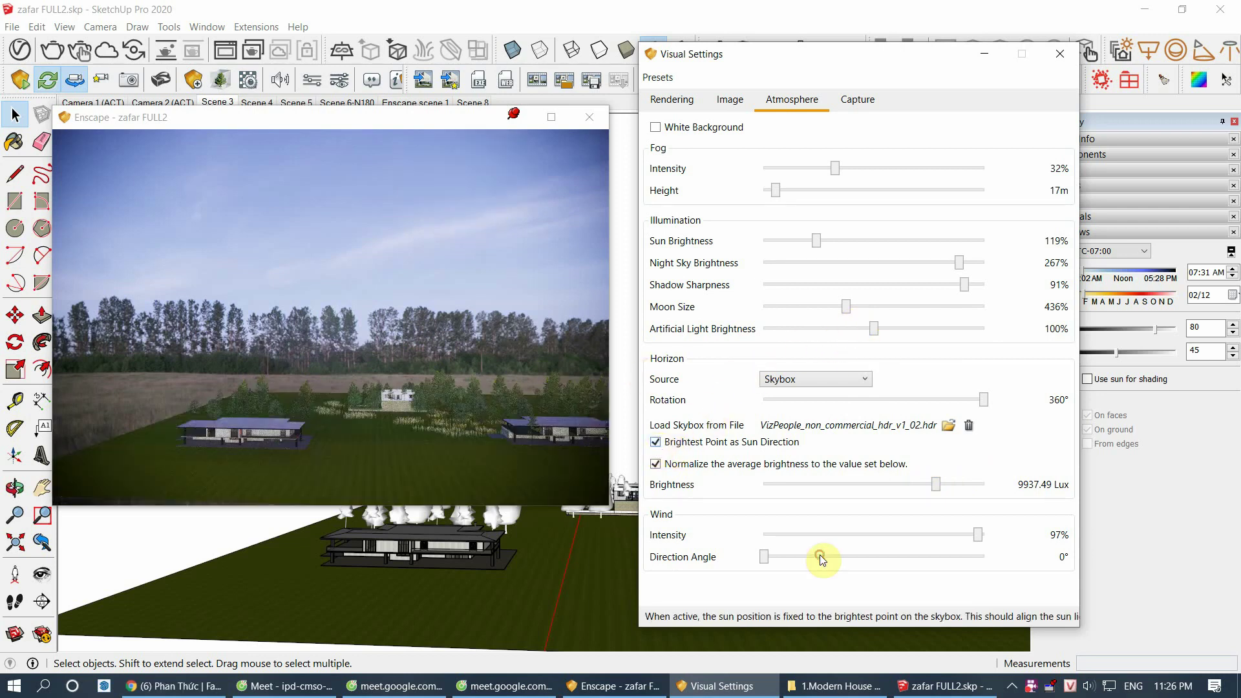
left_click(656, 444)
left_click(656, 444)
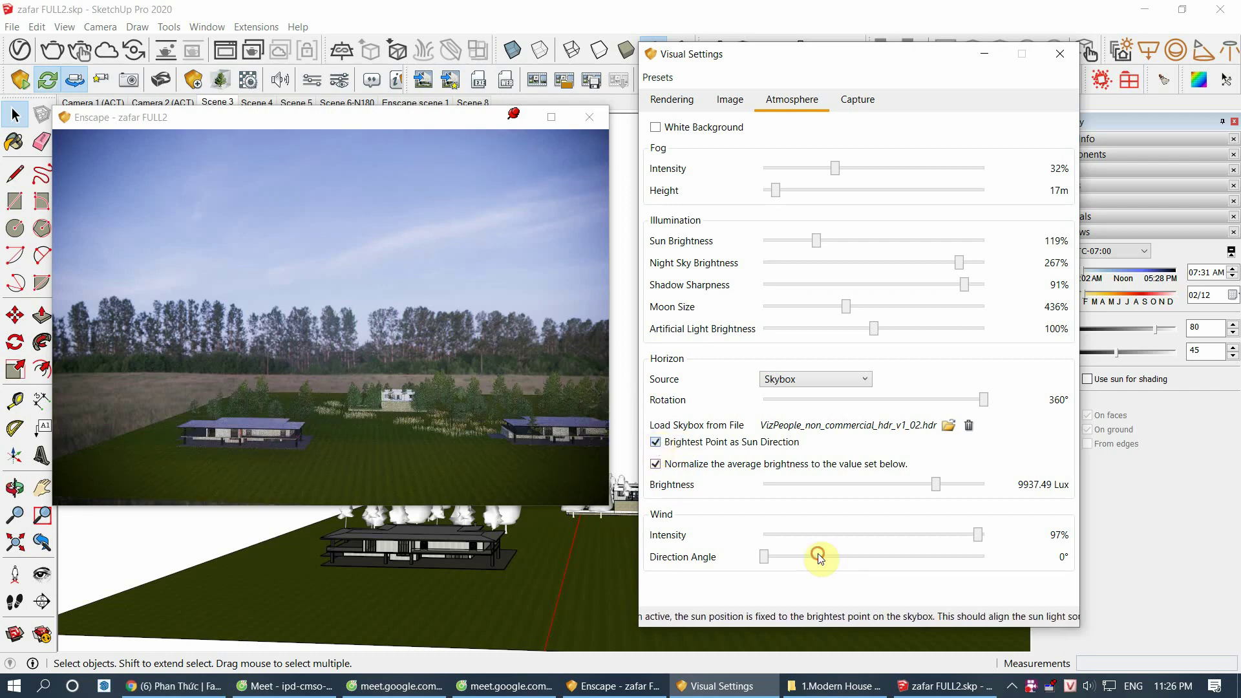
middle_click_drag(554, 554, 535, 549)
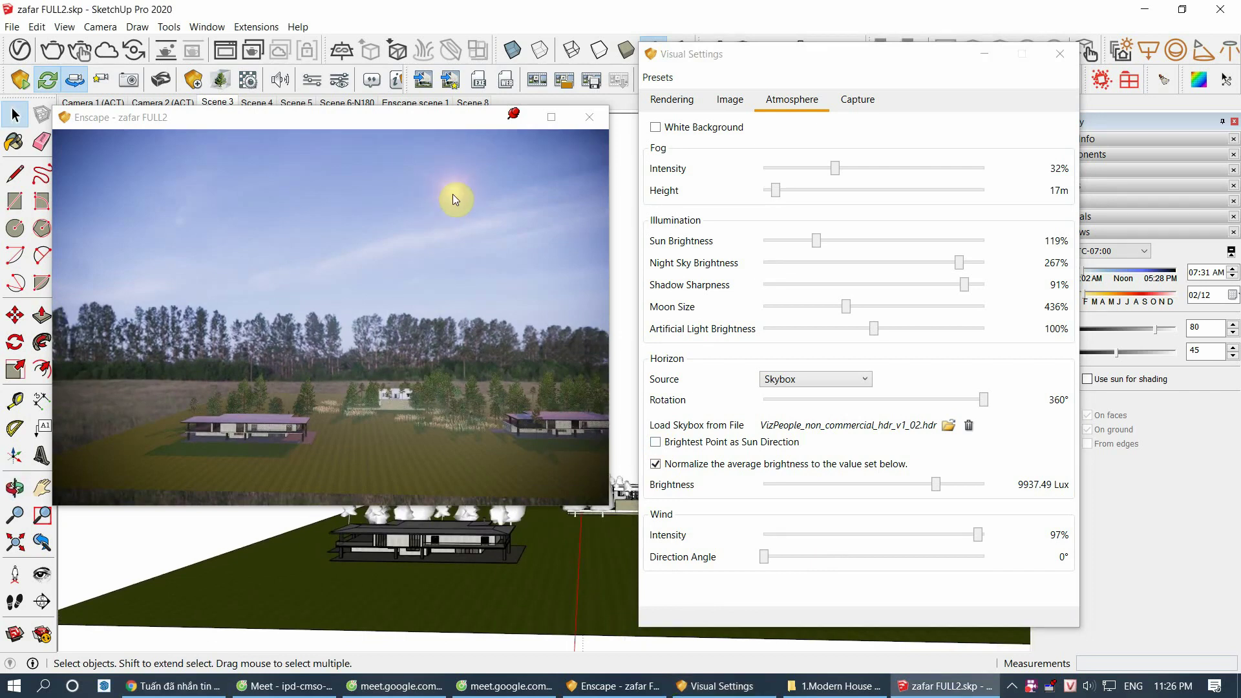
left_click(1061, 55)
left_click(1092, 273)
Step: Set the shadow time to 07:06 AM and orbit the model to a new aerial angle
left_click(1077, 270)
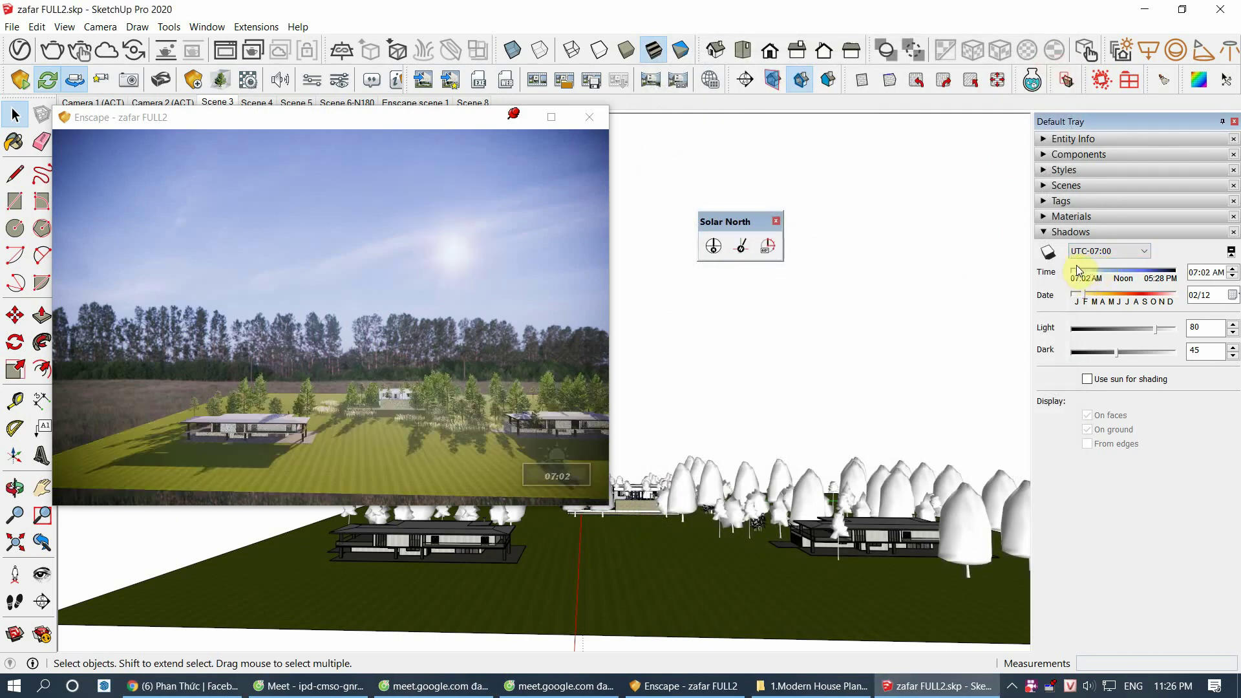
left_click(1077, 269)
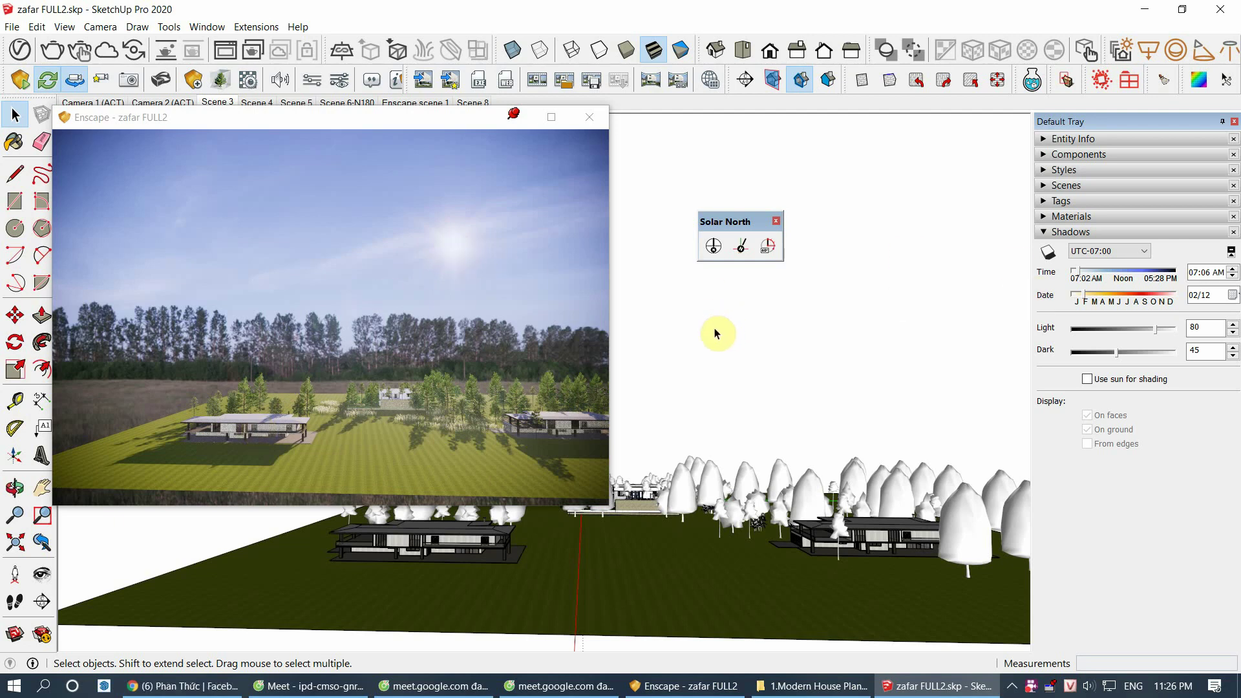
mouse_move(709, 345)
middle_mouse_down()
mouse_move(716, 393)
mouse_move(1038, 496)
mouse_move(915, 377)
mouse_move(865, 360)
mouse_move(768, 377)
mouse_move(1003, 443)
middle_mouse_up()
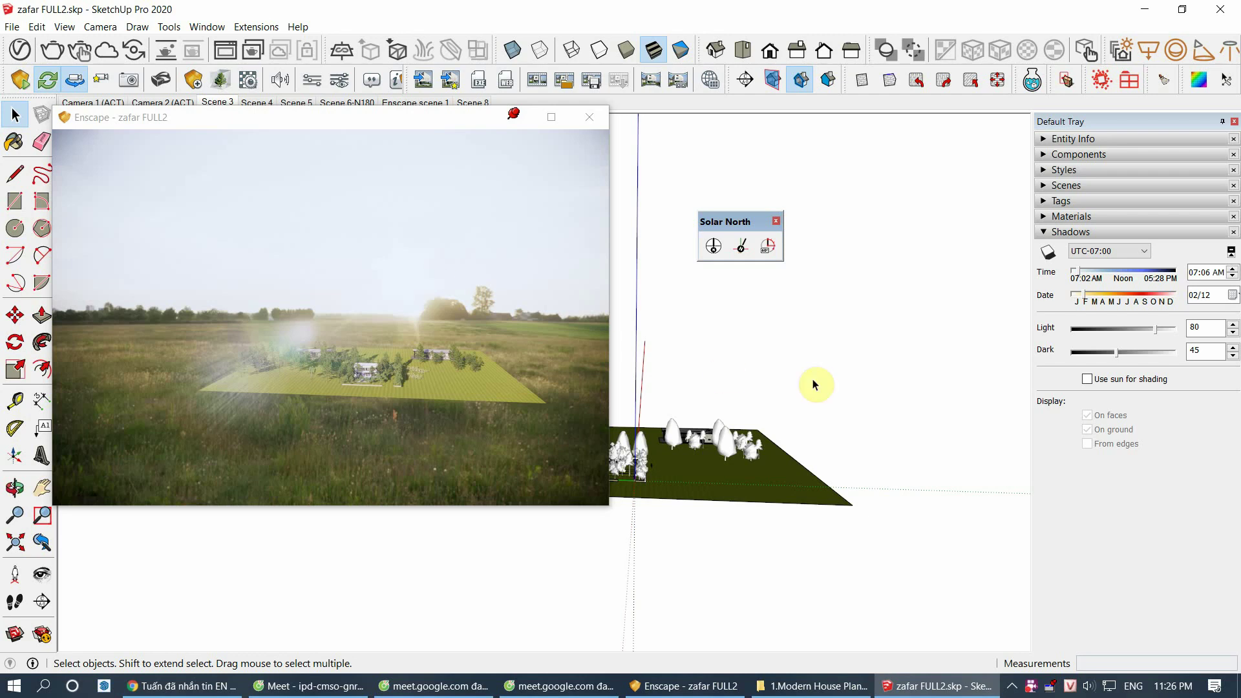
Step: Orbit and zoom down to a low side view, then move the Enscape render window further left
middle_click_drag(814, 382, 1025, 471)
scroll(715, 454, "up", 5)
mouse_move(534, 475)
middle_mouse_down()
mouse_move(871, 300)
mouse_move(915, 574)
middle_mouse_up()
scroll(823, 582, "up", 3)
scroll(671, 486, "up", 3)
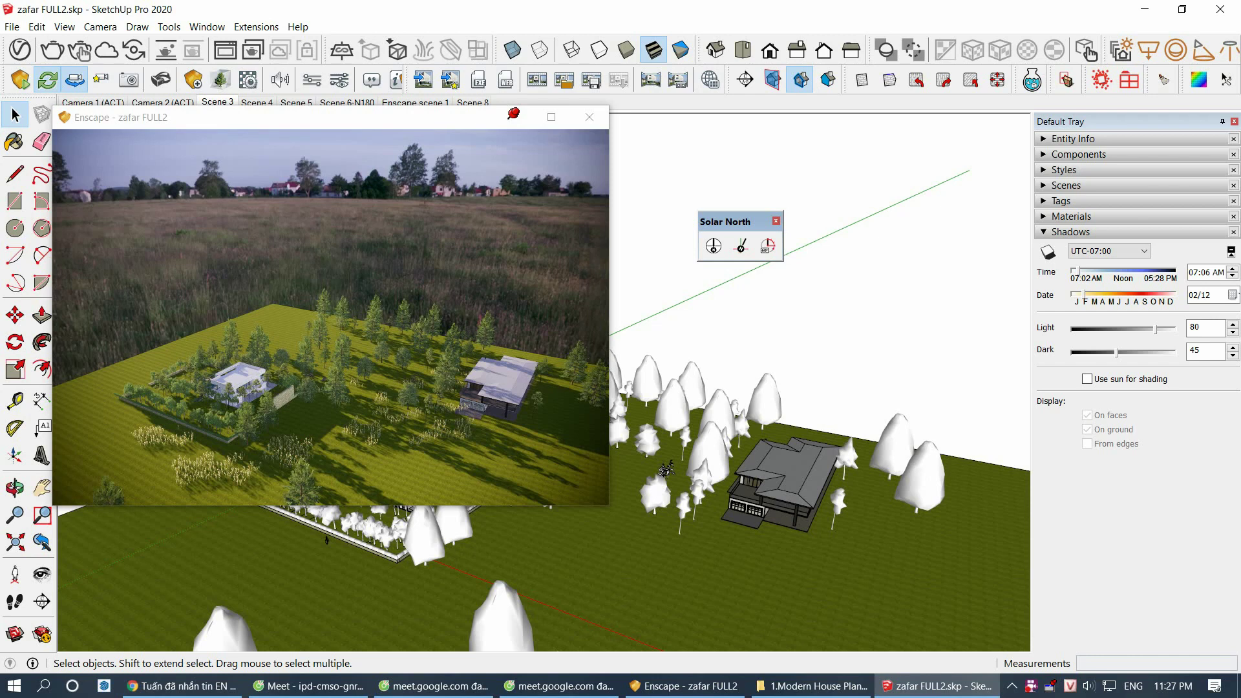
left_click(477, 136)
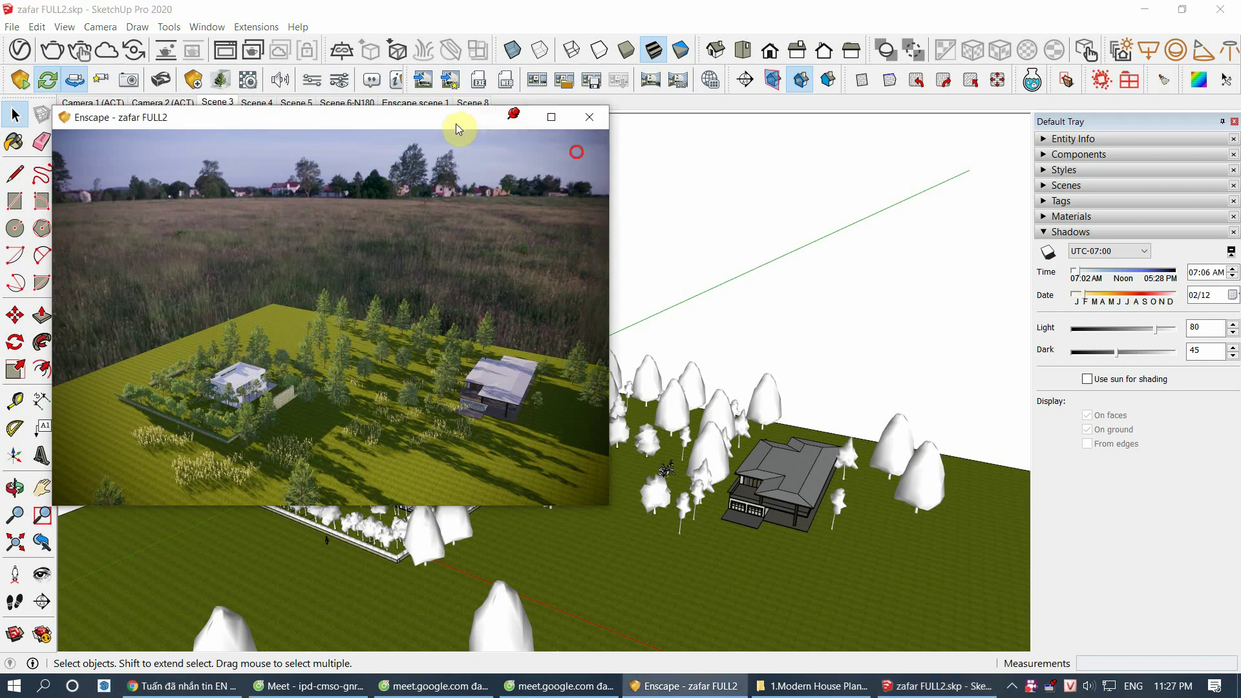
left_click_drag(440, 117, 399, 135)
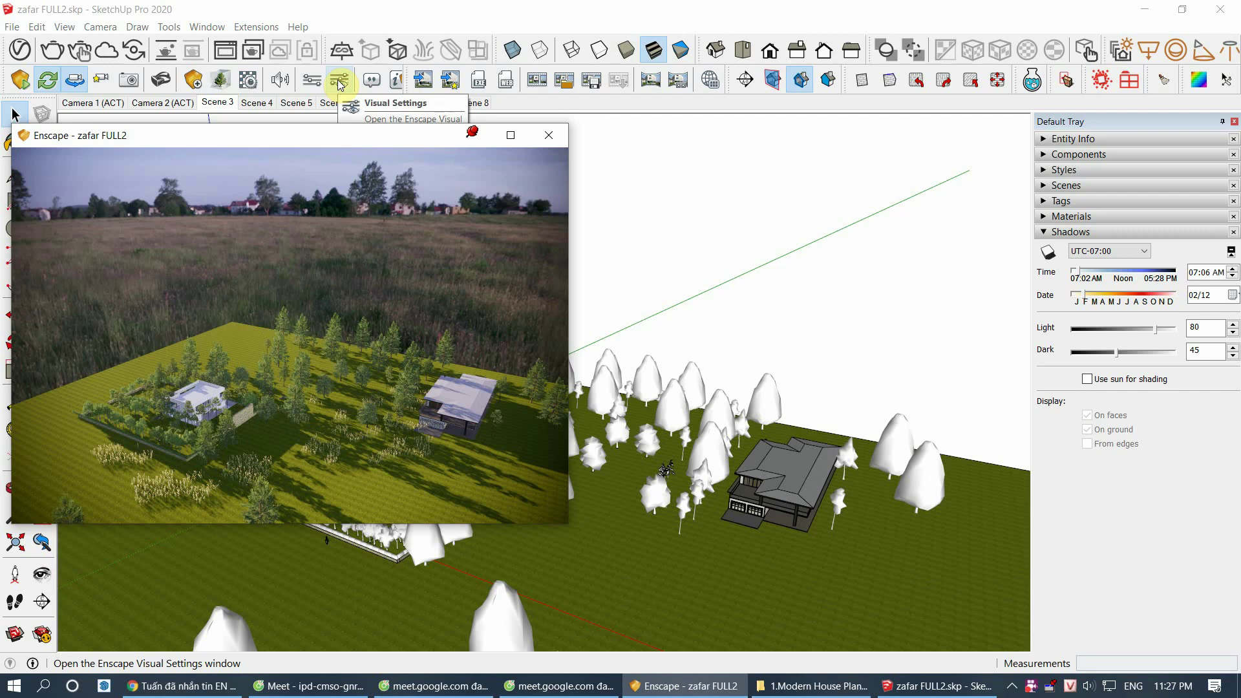
Step: Enable Brightest Point as Sun Direction in the Atmosphere settings and move the dialog to the right
left_click(339, 84)
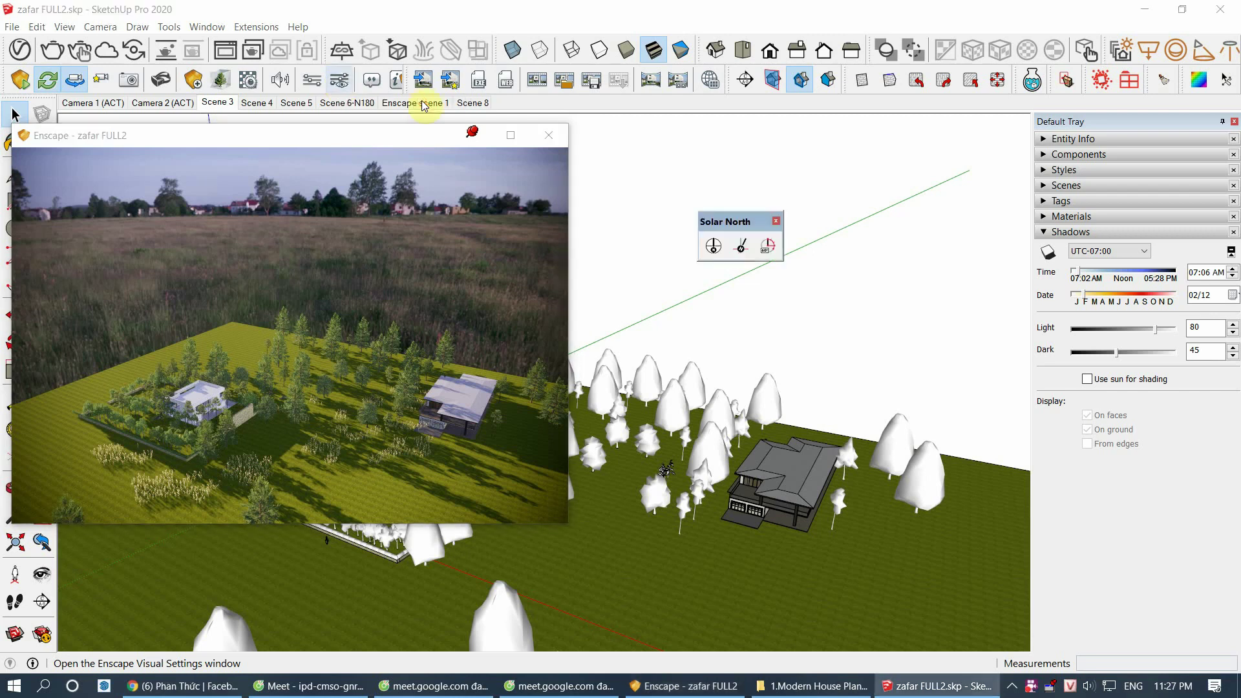
left_click(790, 102)
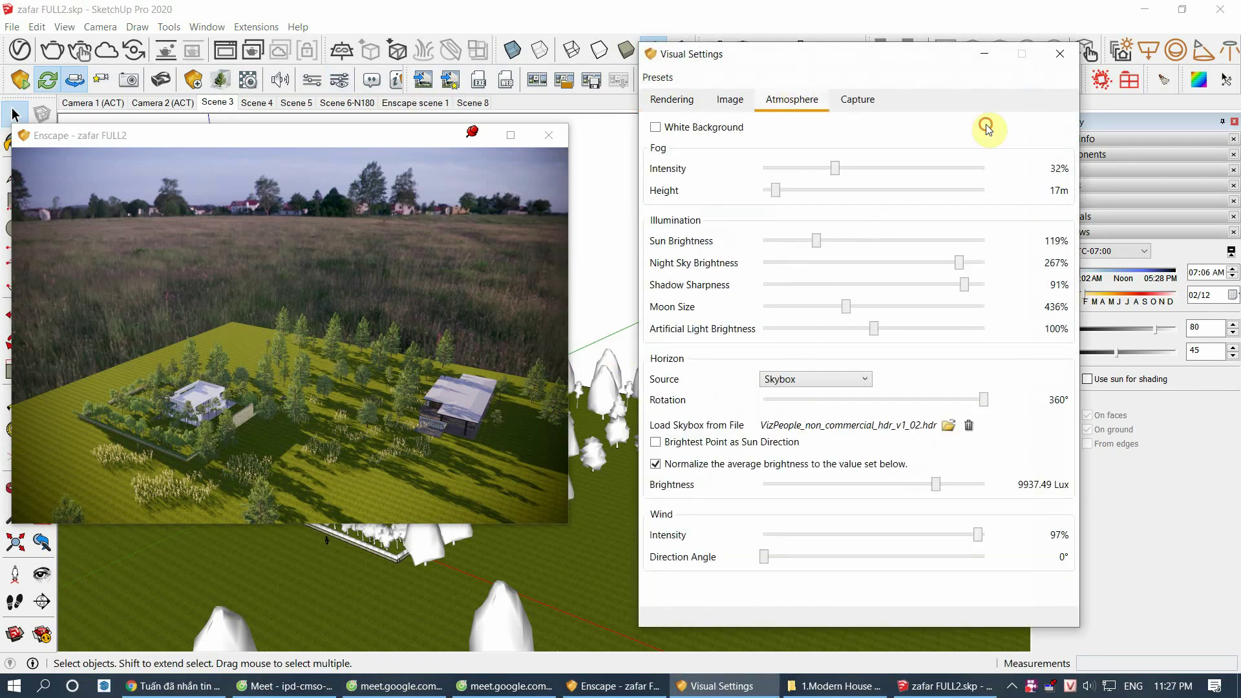
left_click(656, 443)
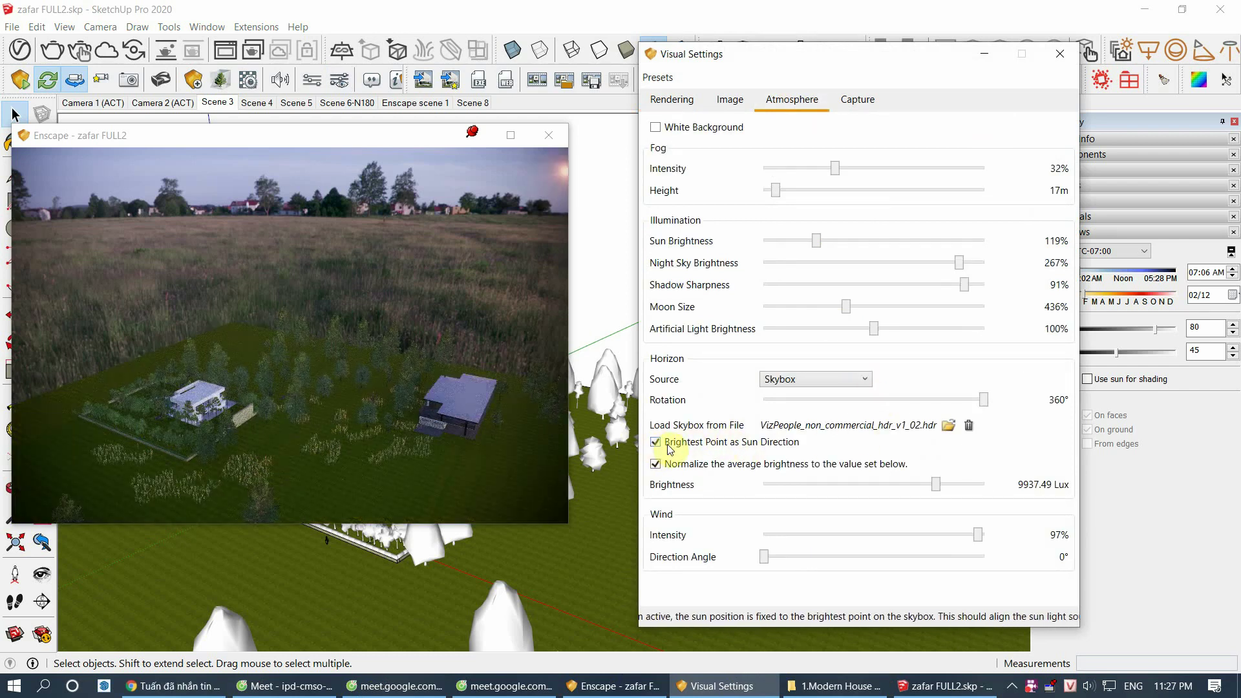
left_click(656, 443)
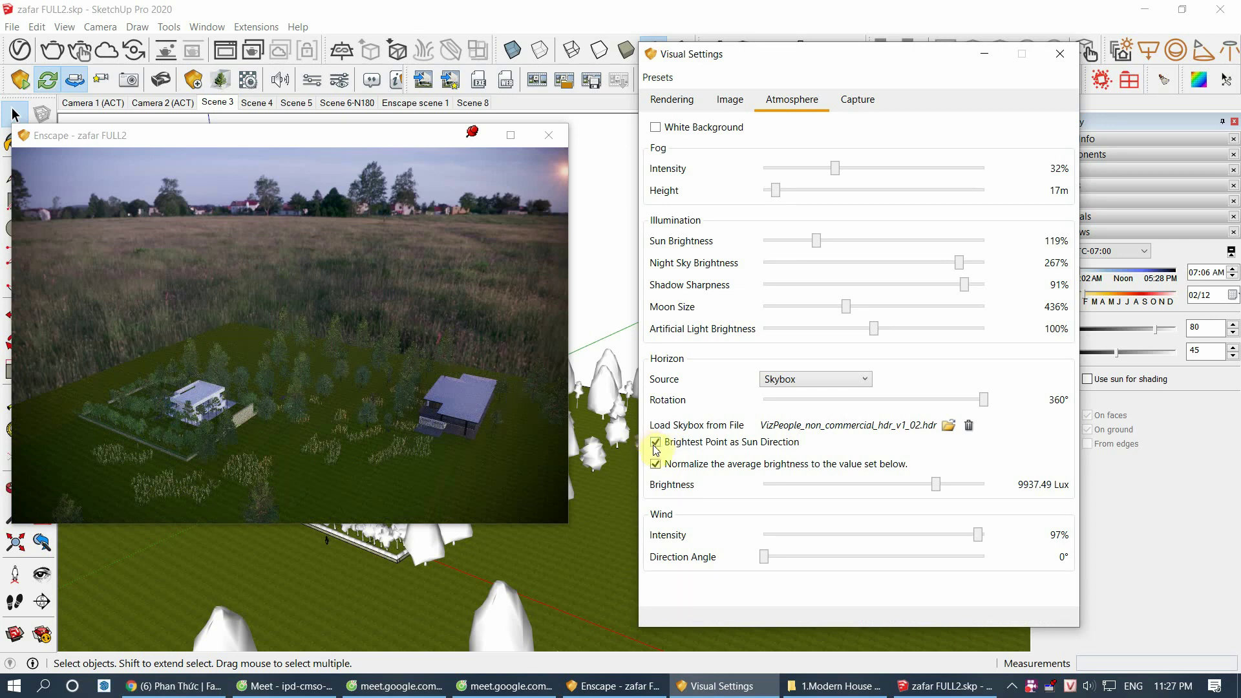
left_click(657, 443)
left_click_drag(841, 54, 1031, 97)
mouse_move(715, 416)
middle_mouse_down()
mouse_move(743, 369)
mouse_move(841, 357)
mouse_move(893, 327)
mouse_move(754, 333)
mouse_move(875, 332)
mouse_move(994, 289)
mouse_move(494, 293)
middle_mouse_up()
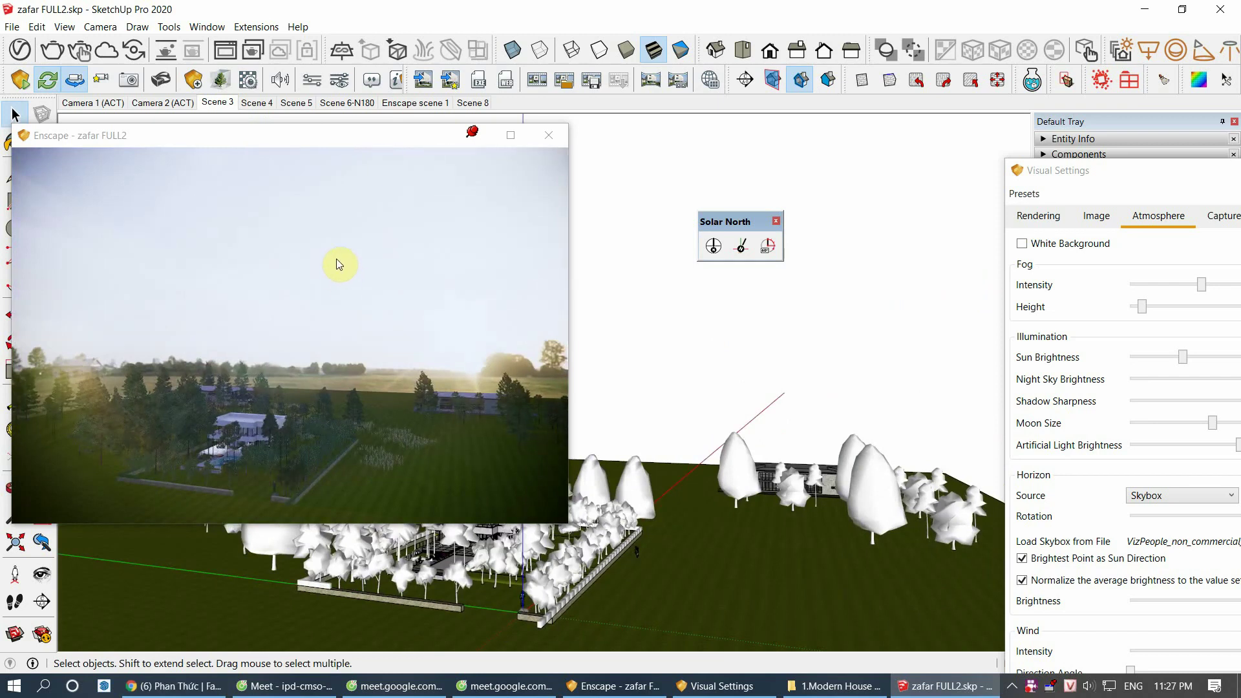
mouse_move(813, 353)
middle_mouse_down()
mouse_move(662, 369)
mouse_move(892, 472)
middle_mouse_up()
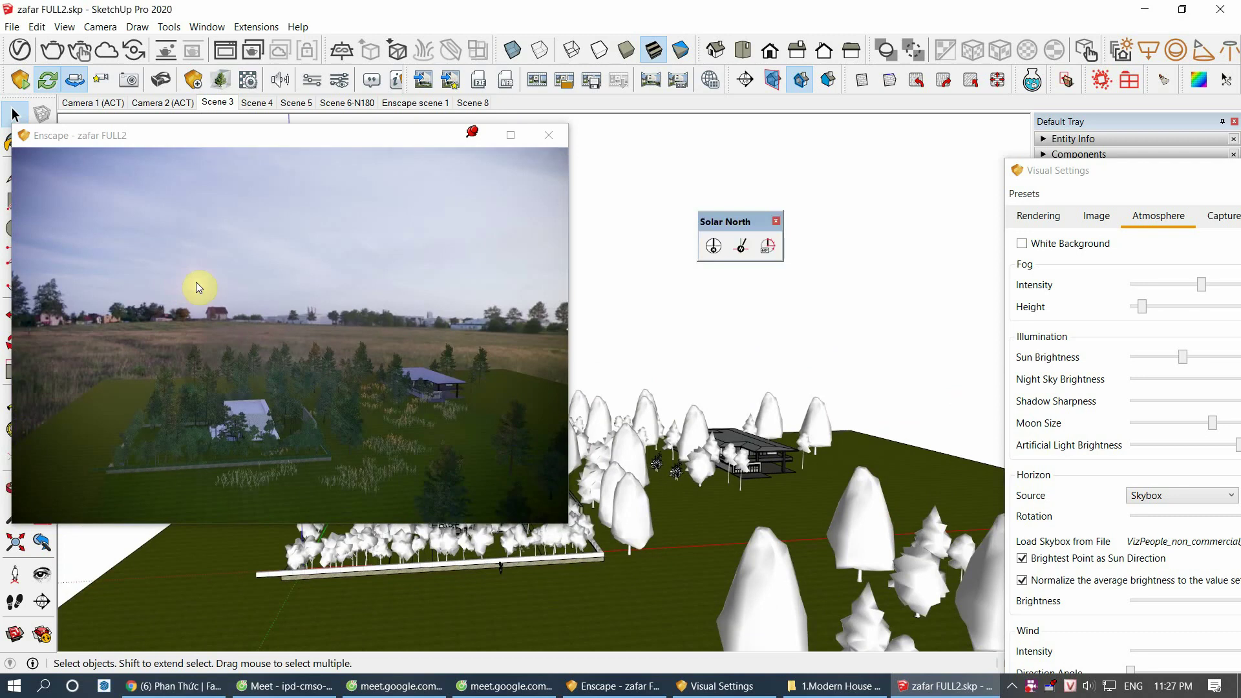
left_click(834, 686)
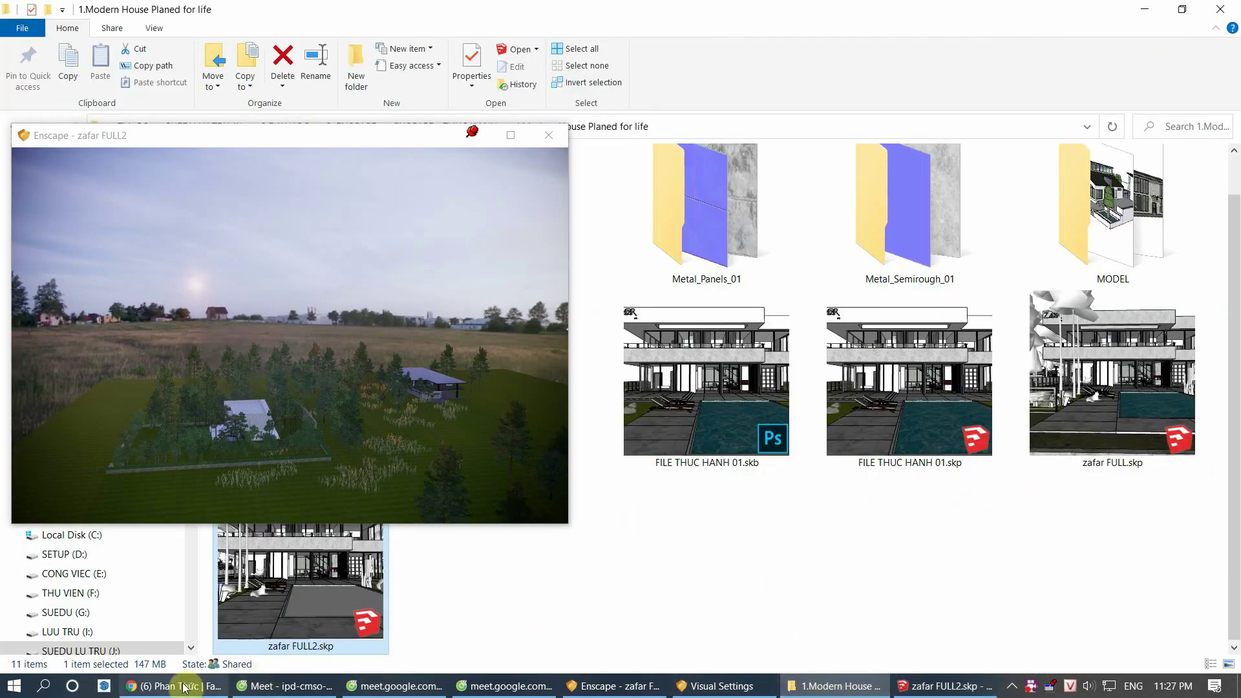
left_click(839, 688)
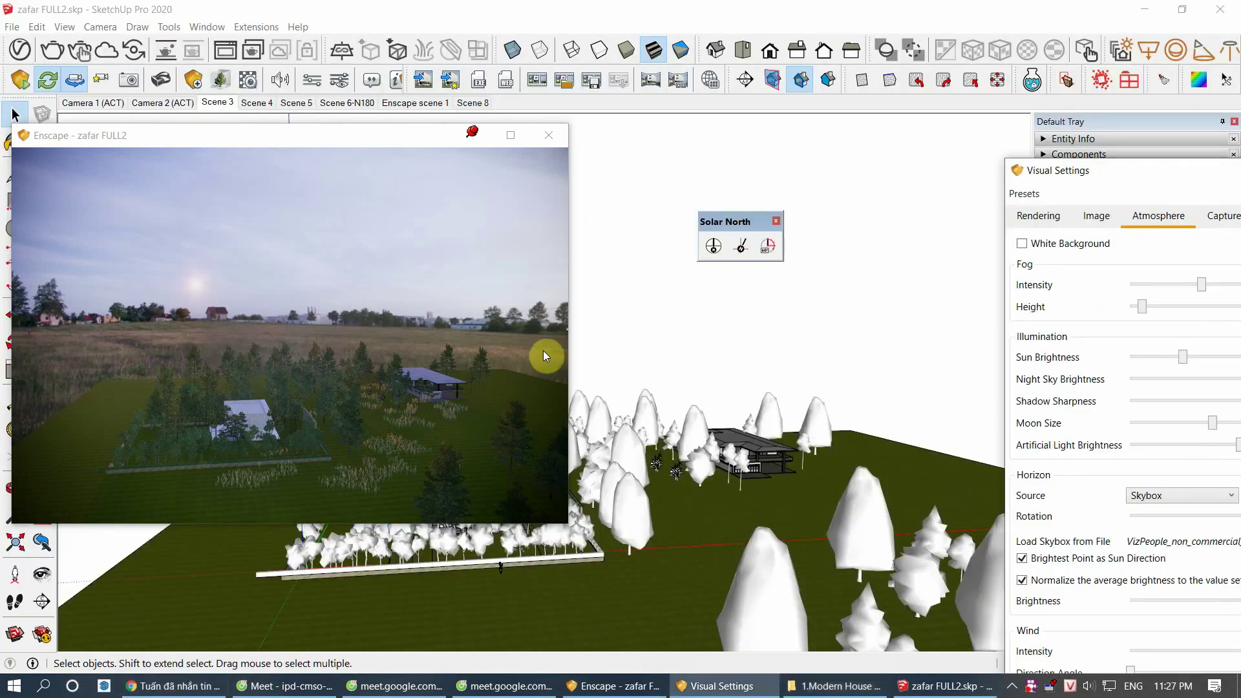
mouse_move(937, 549)
middle_mouse_down()
mouse_move(699, 496)
mouse_move(709, 493)
mouse_move(690, 596)
mouse_move(521, 474)
middle_mouse_up()
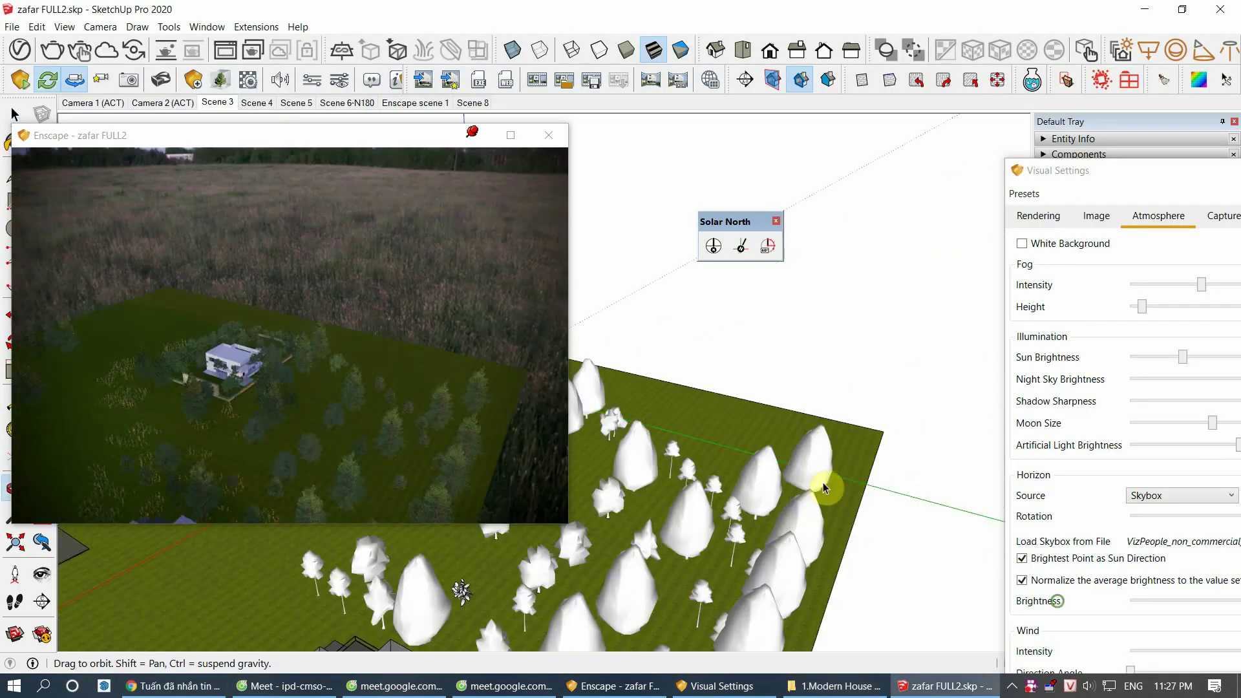
left_click(865, 633)
scroll(711, 414, "up", 5)
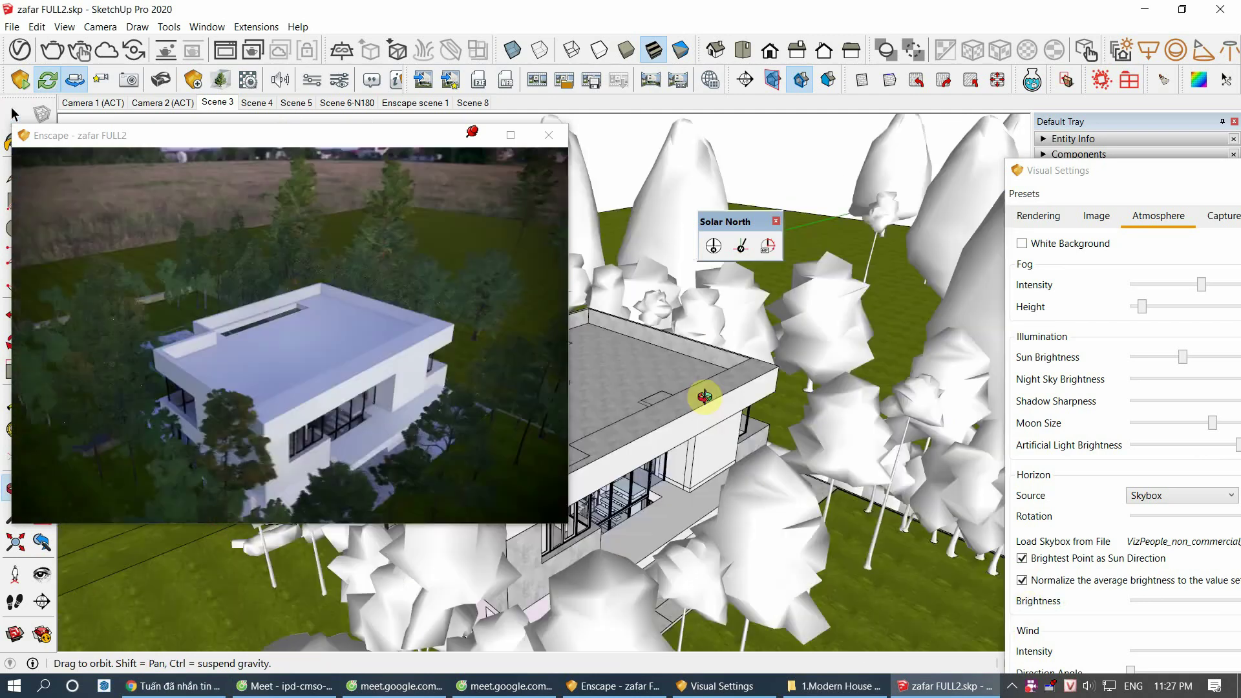
scroll(711, 452, "down", 2)
scroll(689, 509, "down", 2)
scroll(678, 493, "down", 2)
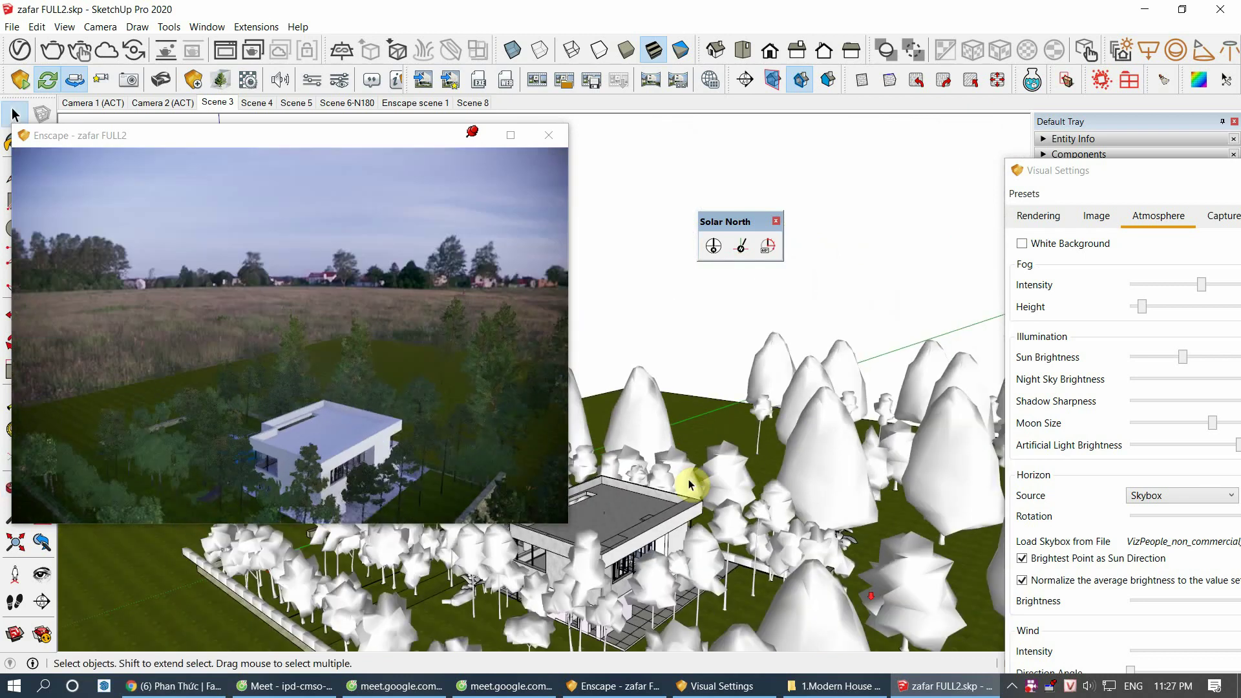
scroll(686, 477, "down", 1)
mouse_move(938, 498)
middle_mouse_down()
mouse_move(826, 435)
mouse_move(711, 443)
middle_mouse_up()
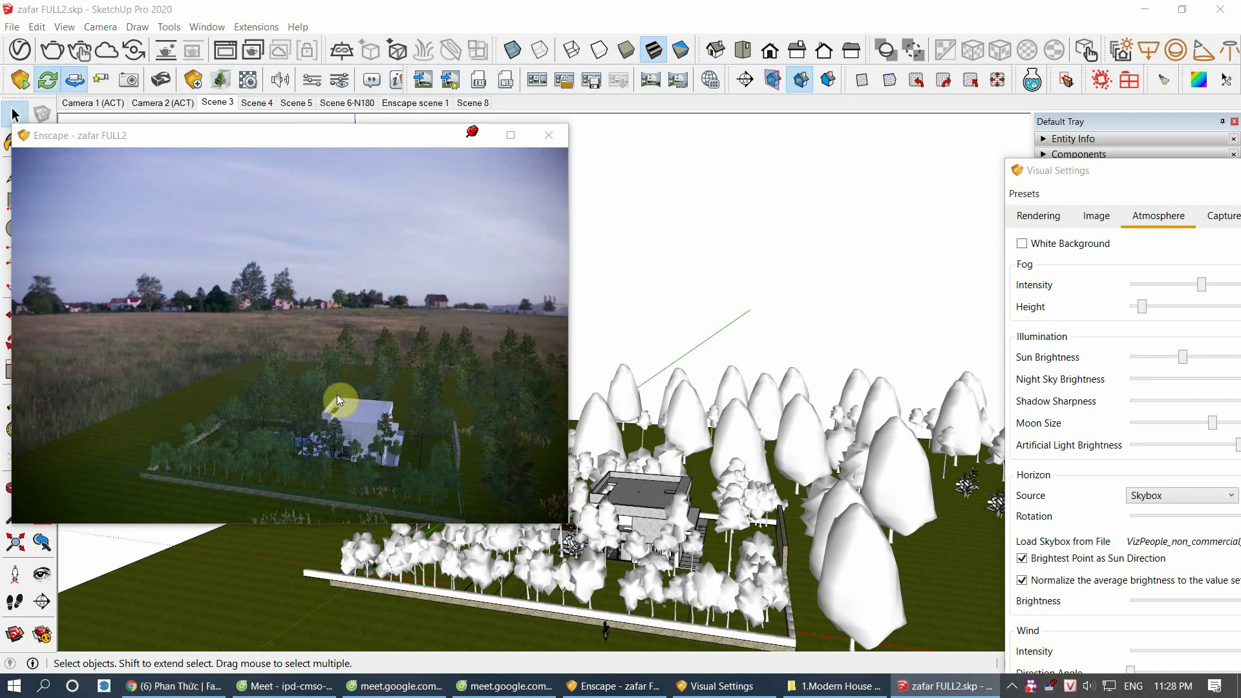
mouse_move(711, 452)
middle_mouse_down()
mouse_move(724, 437)
mouse_move(905, 538)
mouse_move(839, 407)
mouse_move(895, 401)
mouse_move(748, 388)
mouse_move(950, 511)
middle_mouse_up()
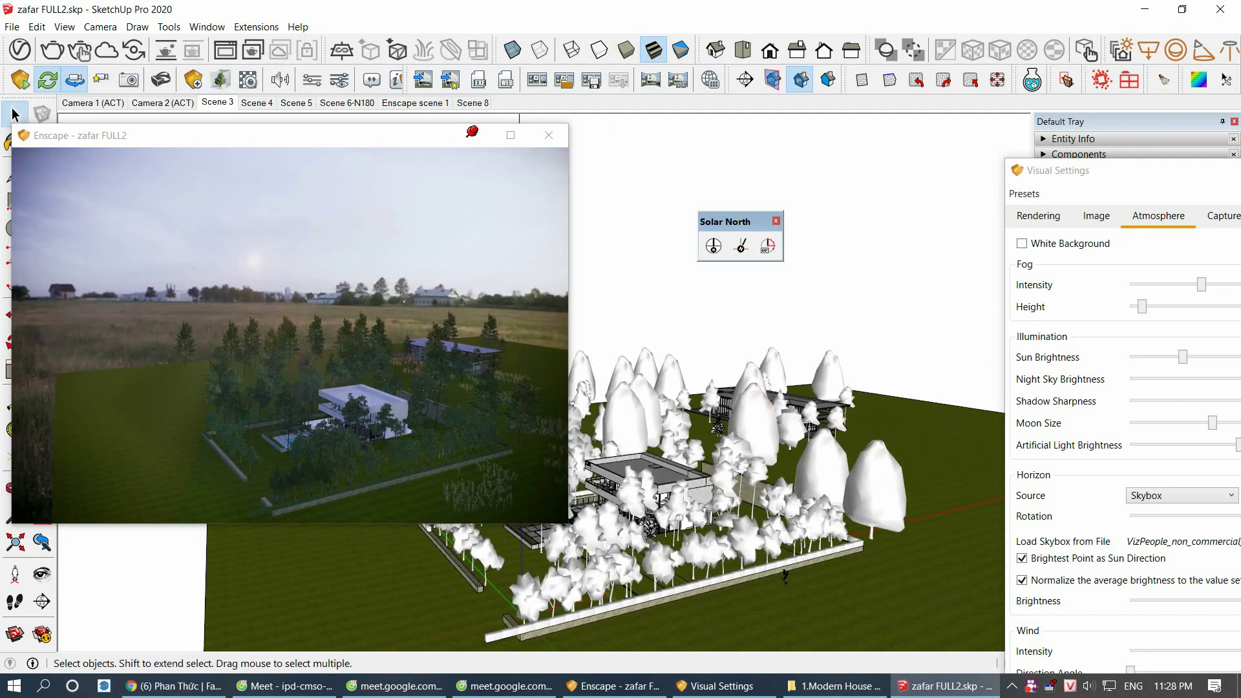
left_click(461, 376)
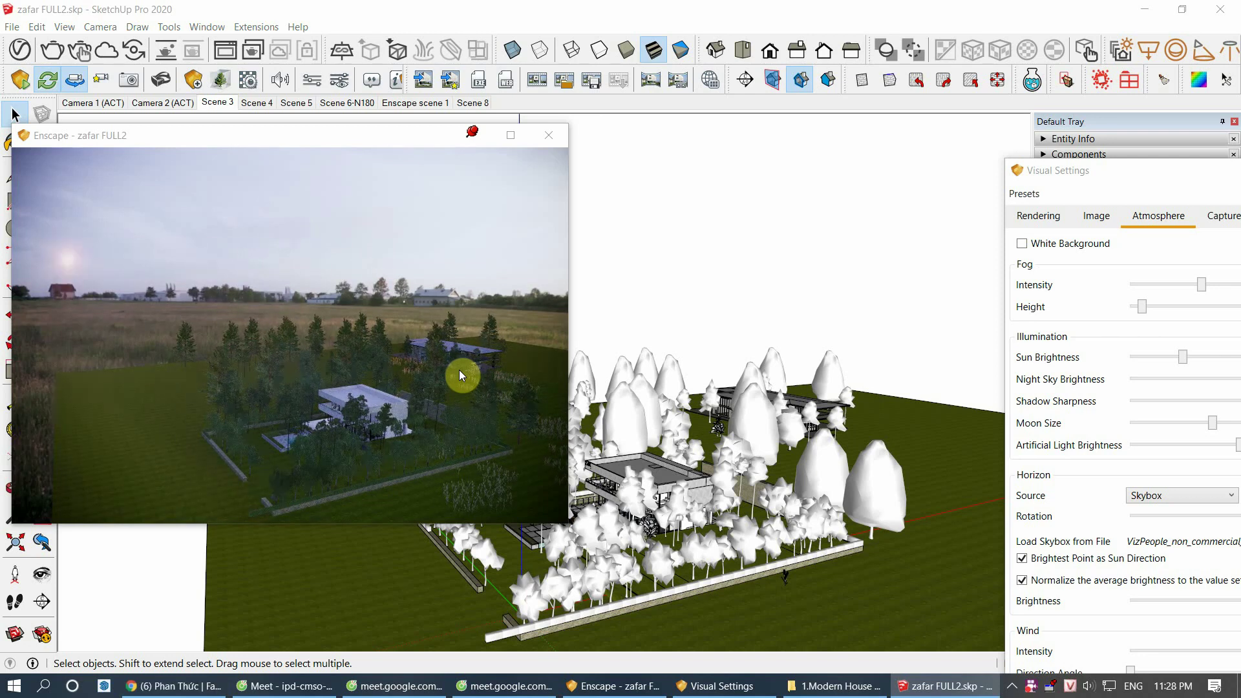
mouse_move(714, 369)
middle_mouse_down()
mouse_move(792, 377)
mouse_move(744, 407)
mouse_move(653, 398)
middle_mouse_up()
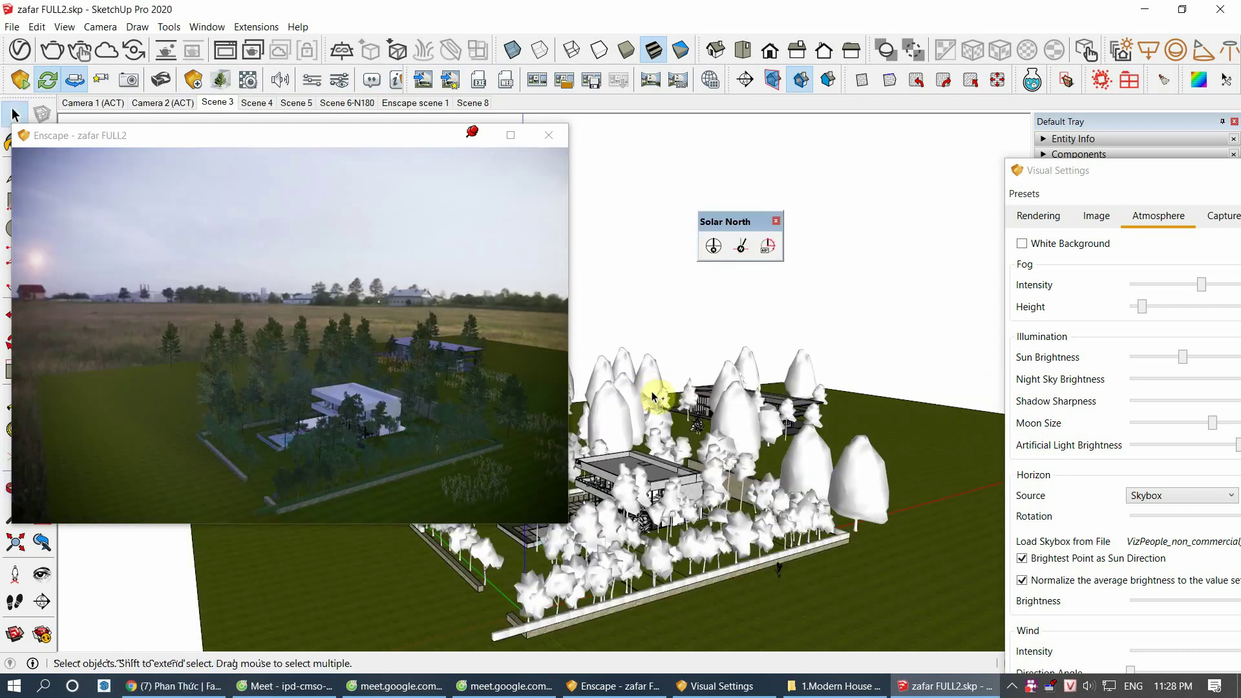
left_click(410, 335)
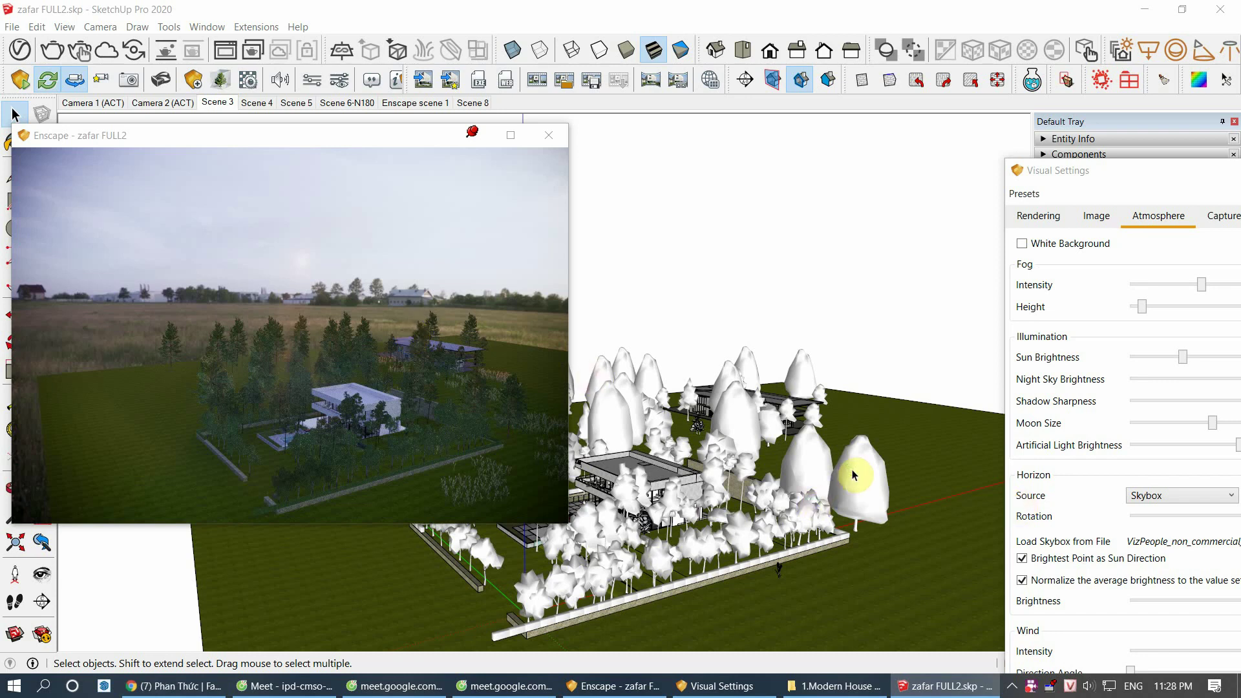
middle_click_drag(854, 476, 526, 276)
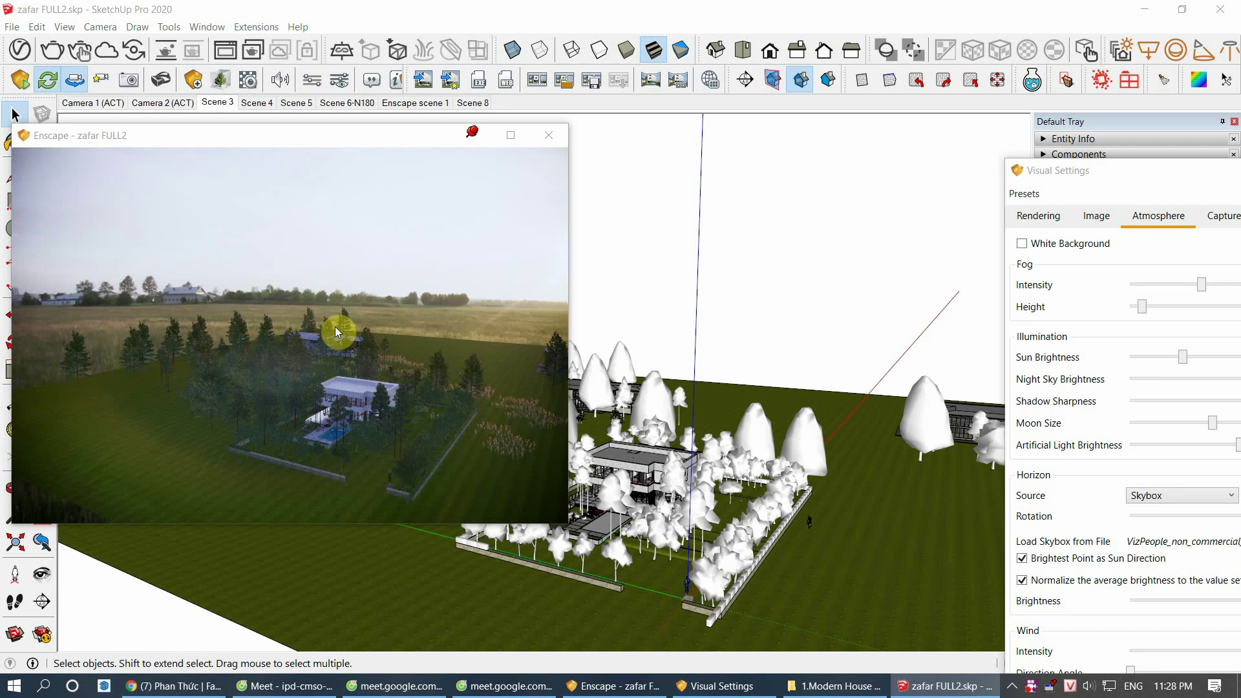
mouse_move(650, 318)
middle_mouse_down()
mouse_move(737, 293)
mouse_move(723, 311)
middle_mouse_up()
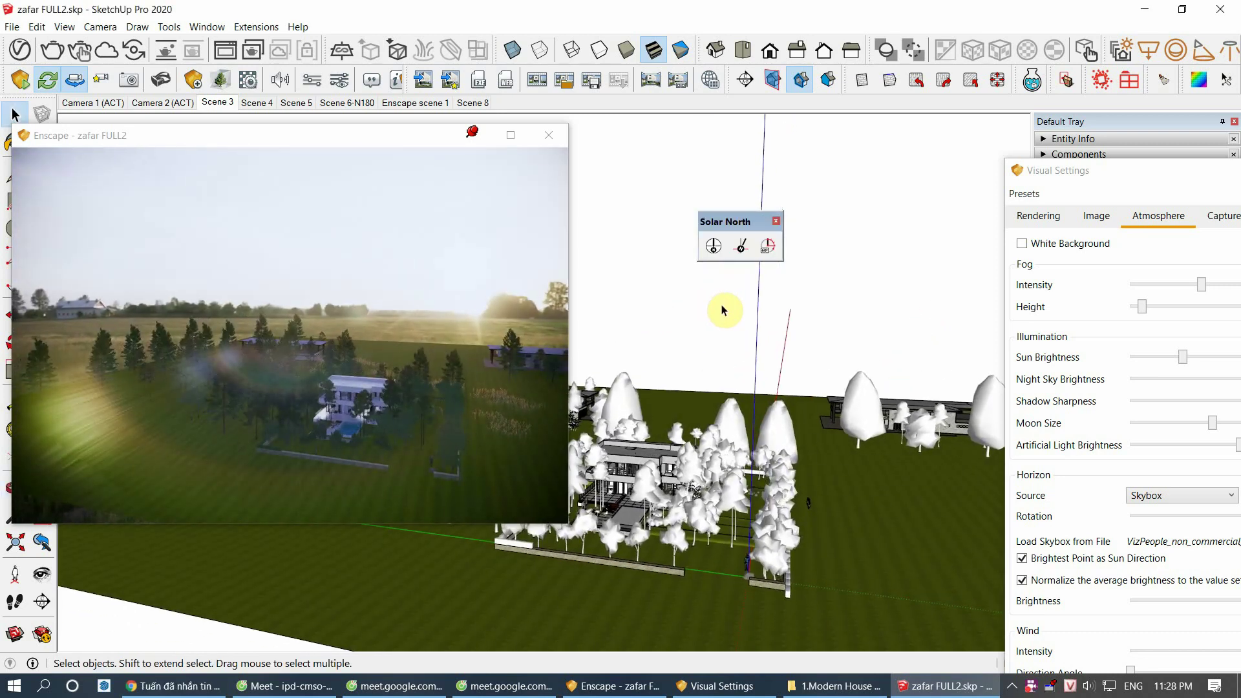
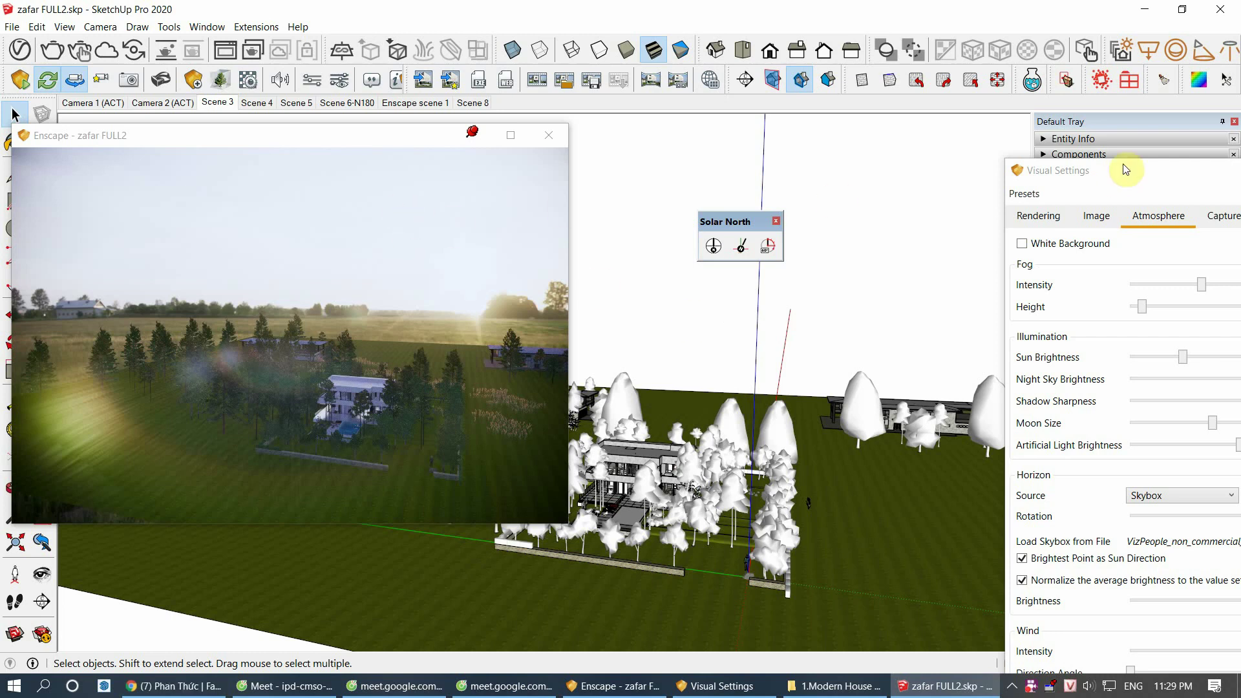
Step: Reset all Enscape visual settings to defaults, restoring the White Ground horizon and 50% clouds
mouse_move(1018, 171)
left_mouse_down()
mouse_move(698, 97)
mouse_move(680, 71)
left_mouse_up()
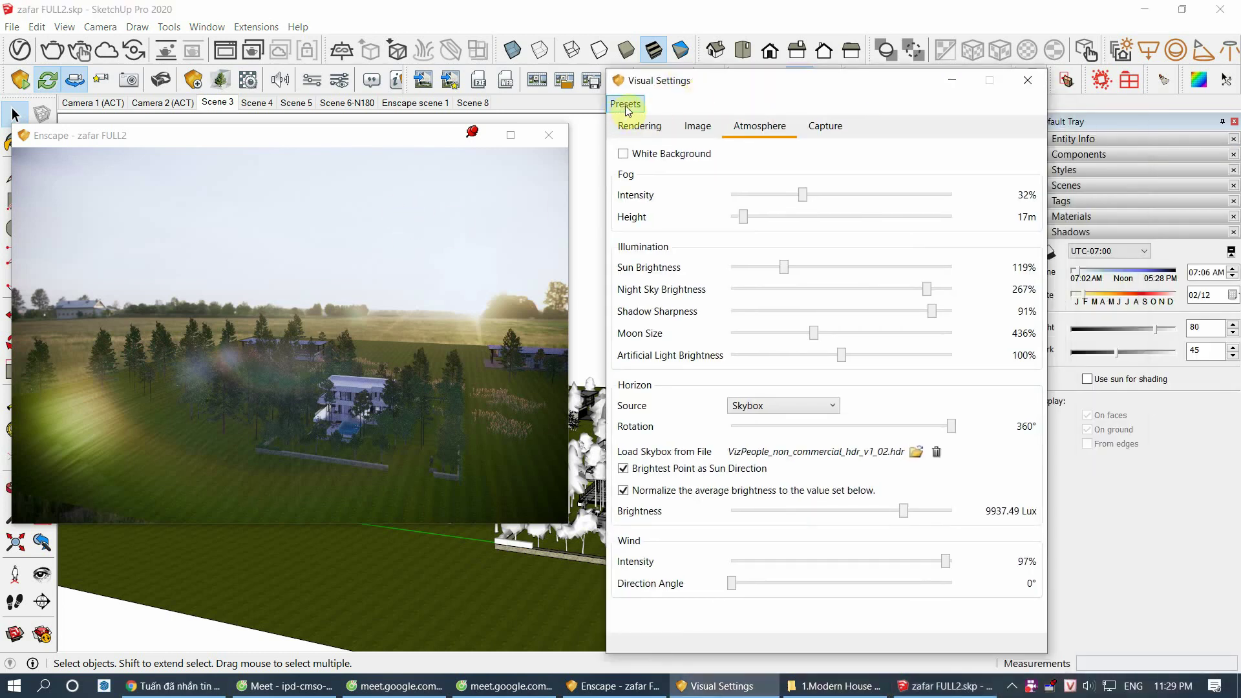
left_click(623, 107)
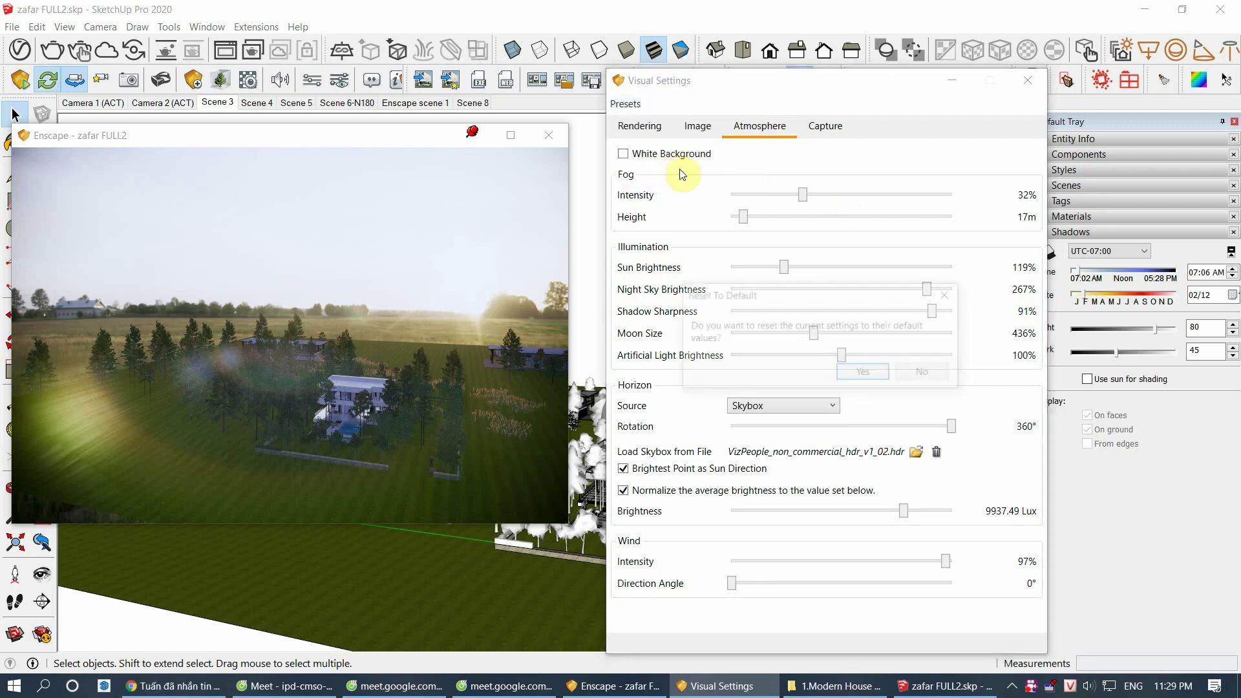
left_click(865, 371)
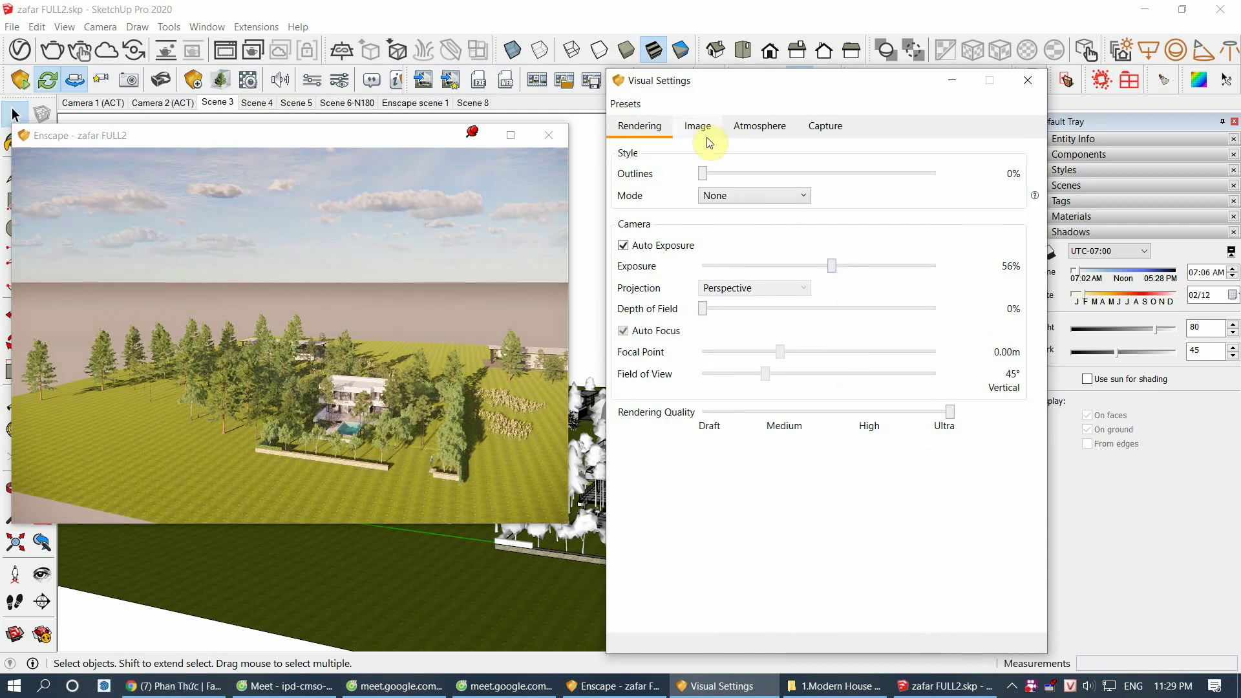
Step: On the Left pool scene, set highlights to 78%, shadows to -9%, and sun time to 7:23 AM
left_click(697, 127)
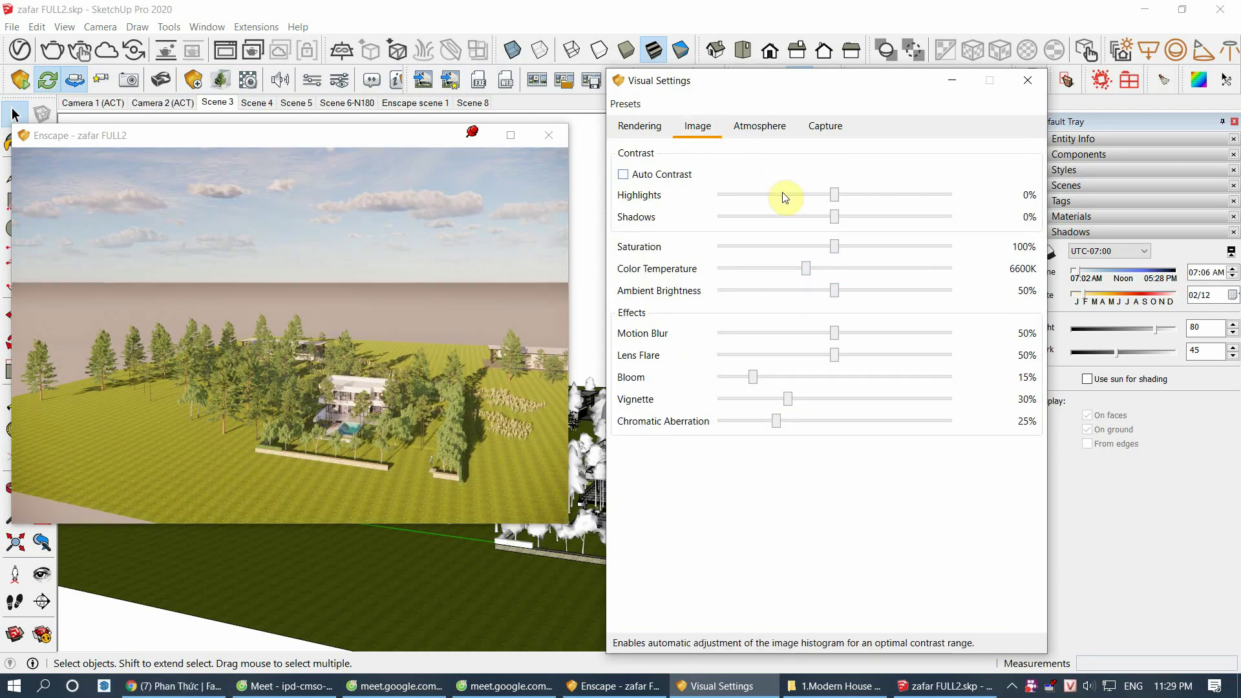
left_click(214, 102)
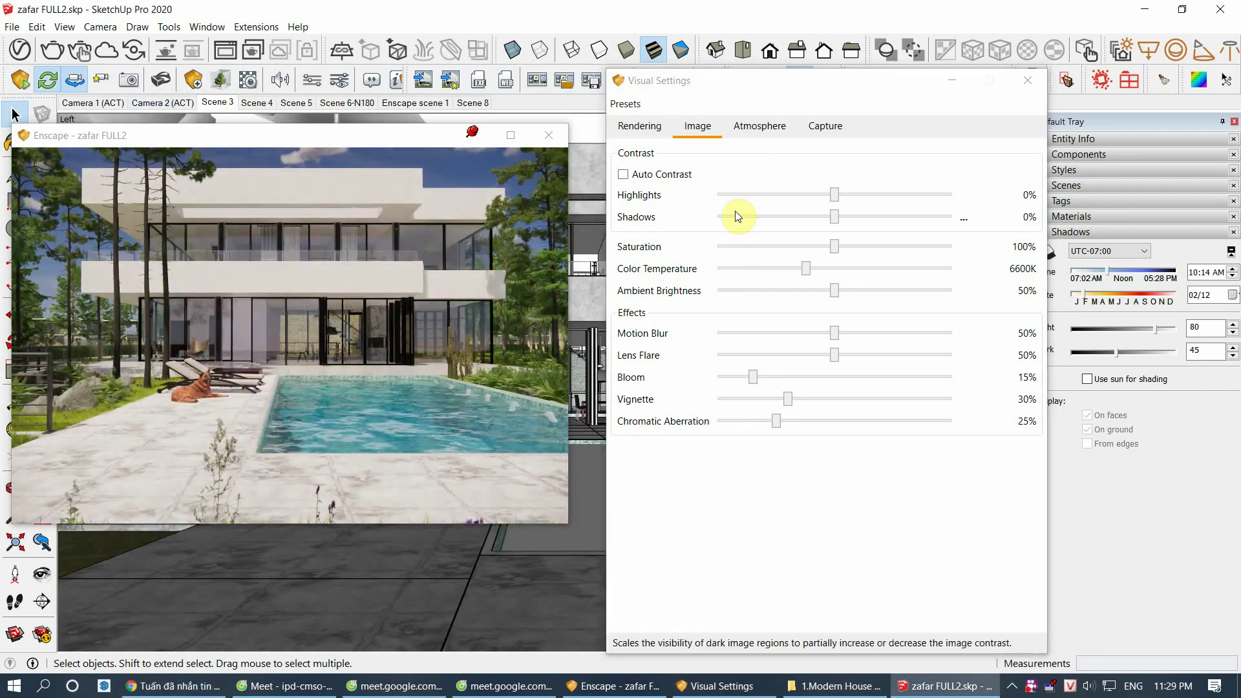
left_click_drag(843, 196, 915, 199)
left_click_drag(835, 217, 824, 217)
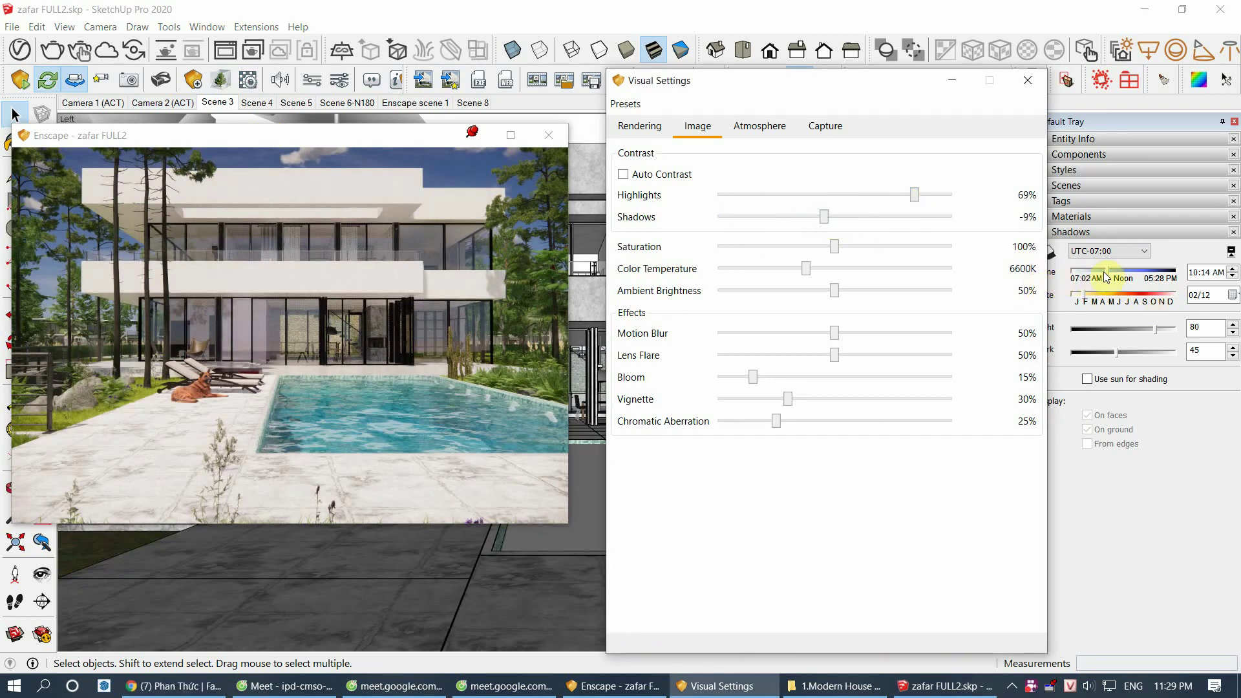
left_click_drag(1107, 277, 1083, 286)
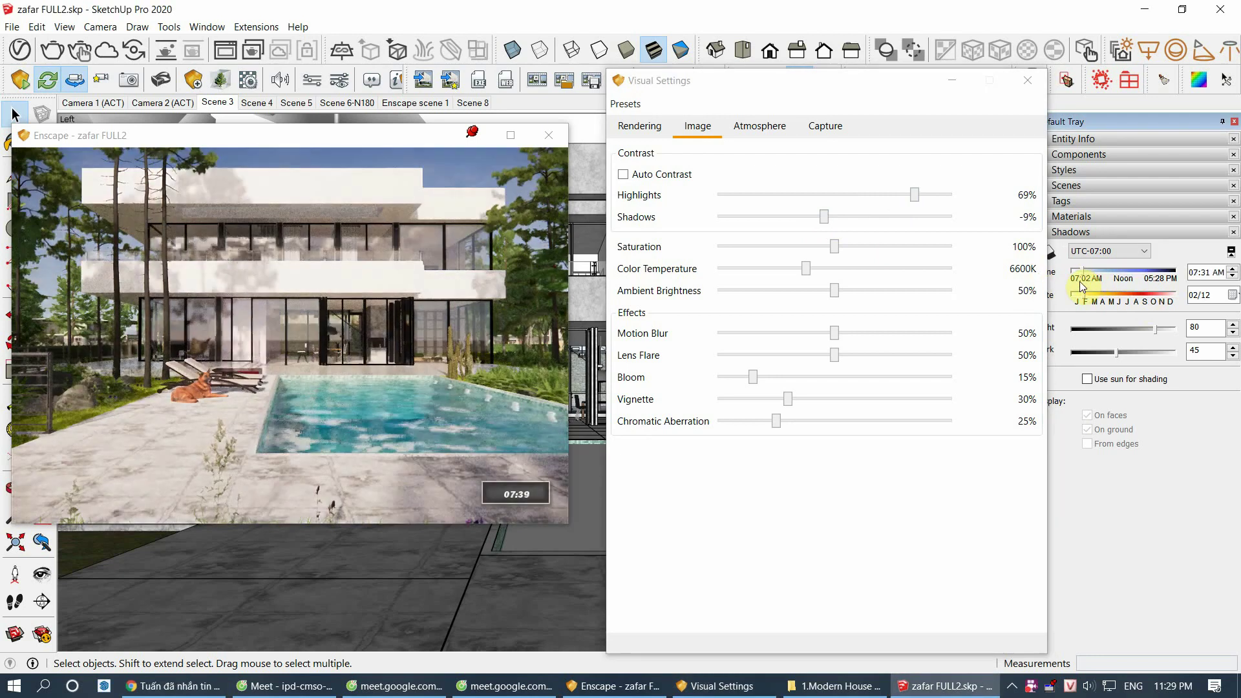
left_click_drag(1139, 287, 1077, 283)
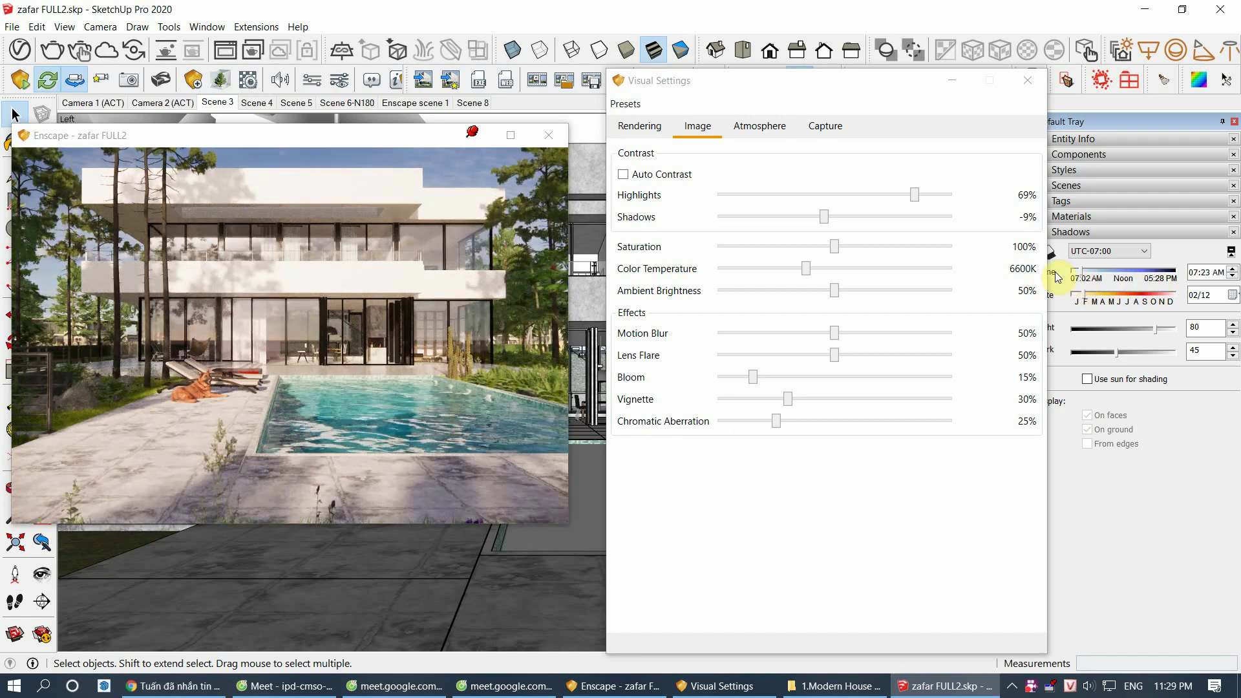
left_click_drag(914, 195, 925, 193)
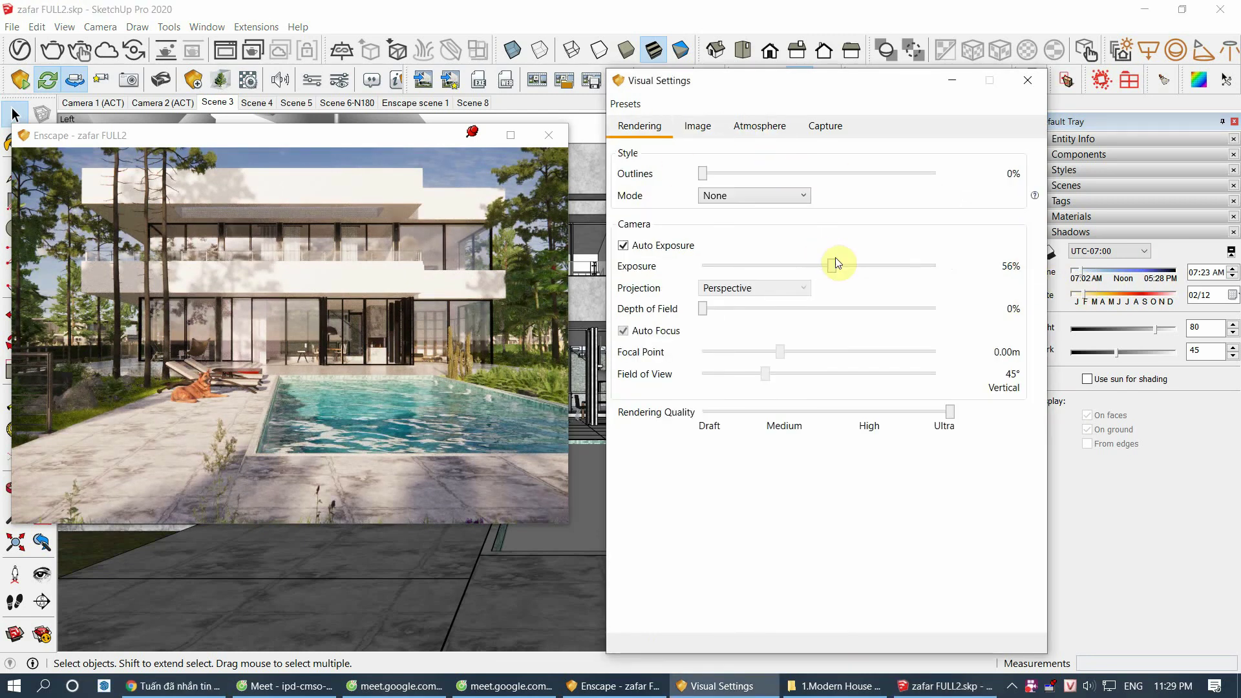
Step: Lower exposure to 51%, sun brightness to 53%, and raise shadow sharpness to 91%
left_click_drag(830, 265, 754, 269)
left_click(760, 125)
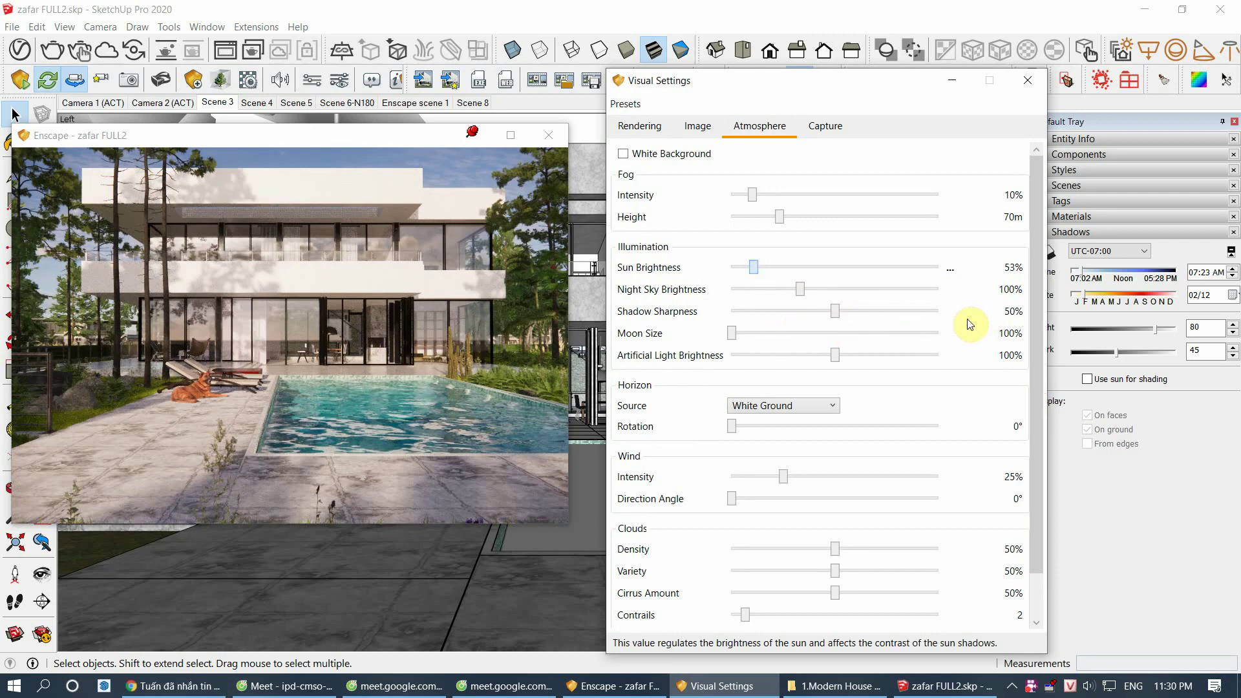
left_click(921, 311)
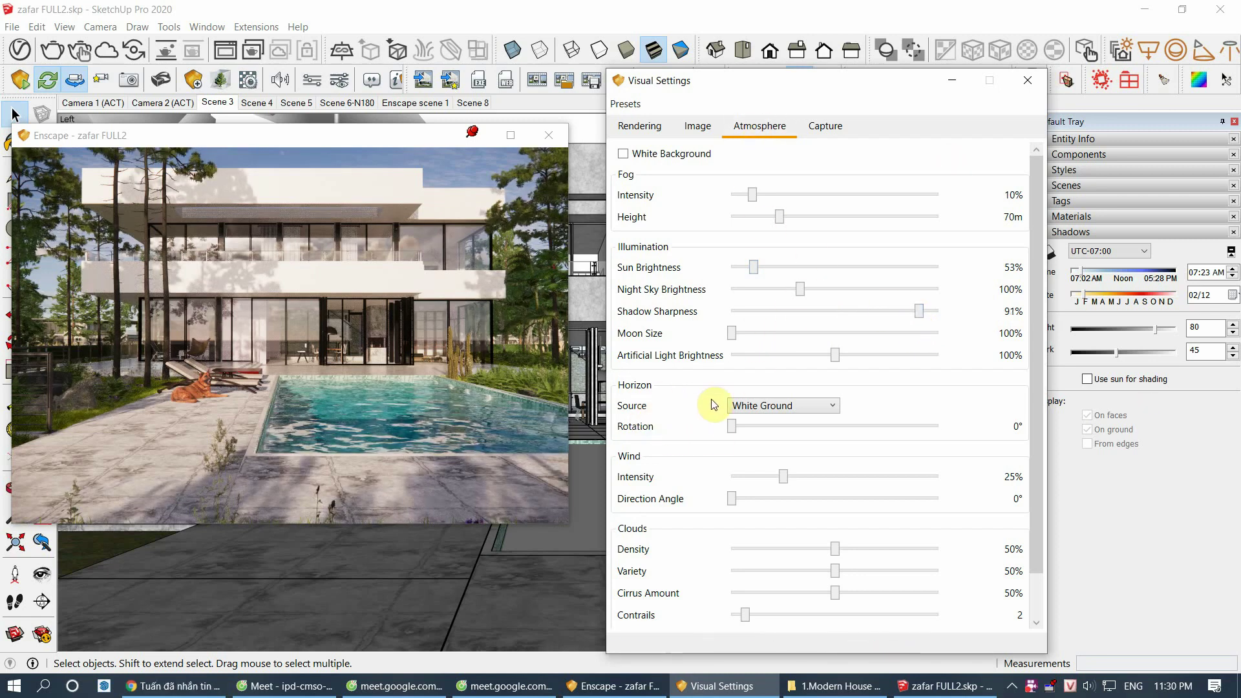
Step: Set the horizon source to a Skybox loaded from VizPeople_non_commercial_hdr_v1_09.hdr
left_click(769, 407)
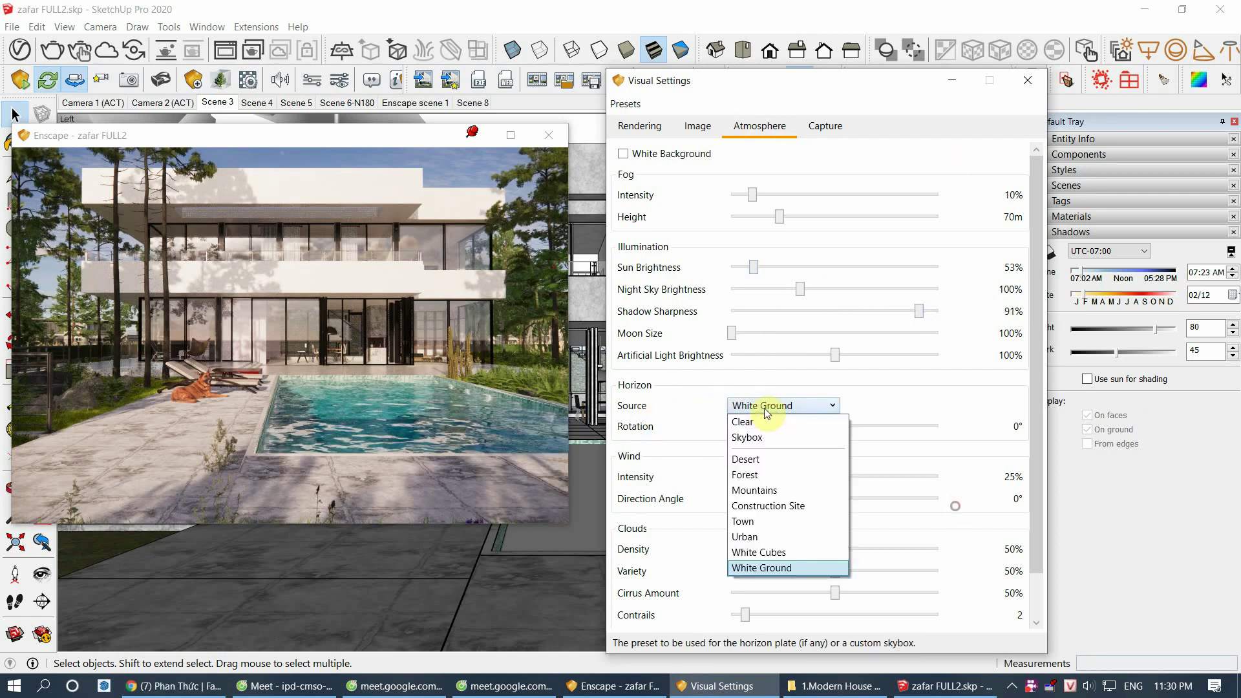
left_click(758, 440)
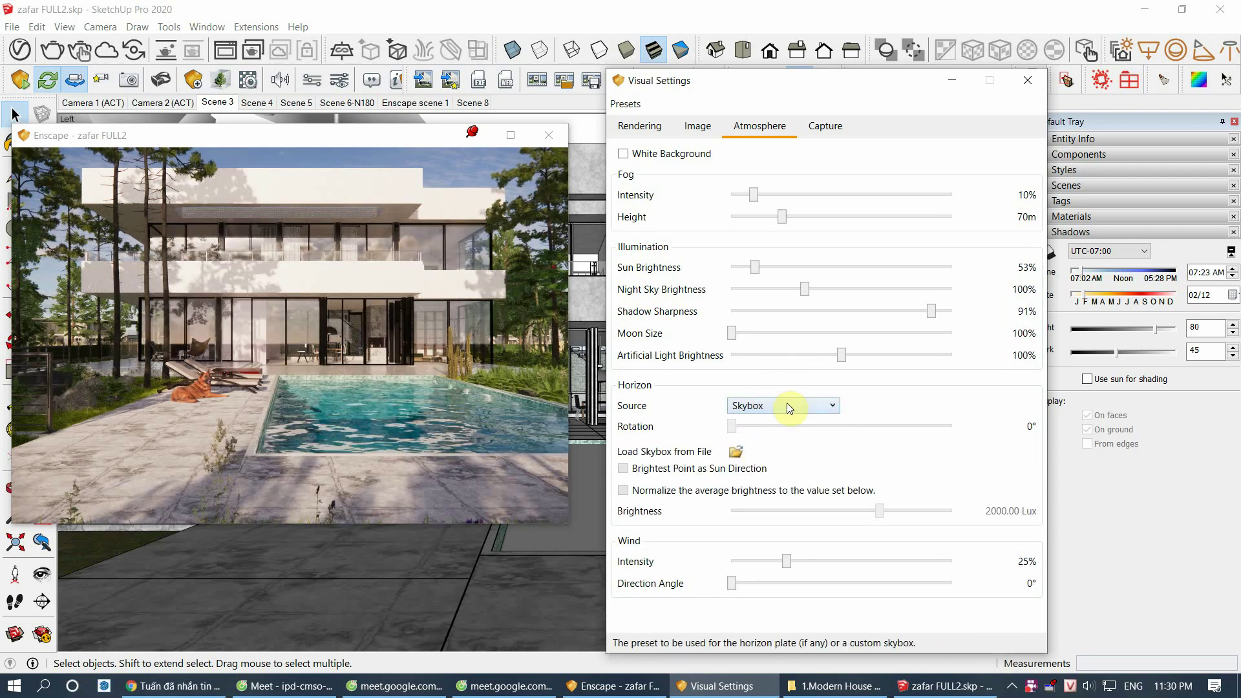
left_click(737, 451)
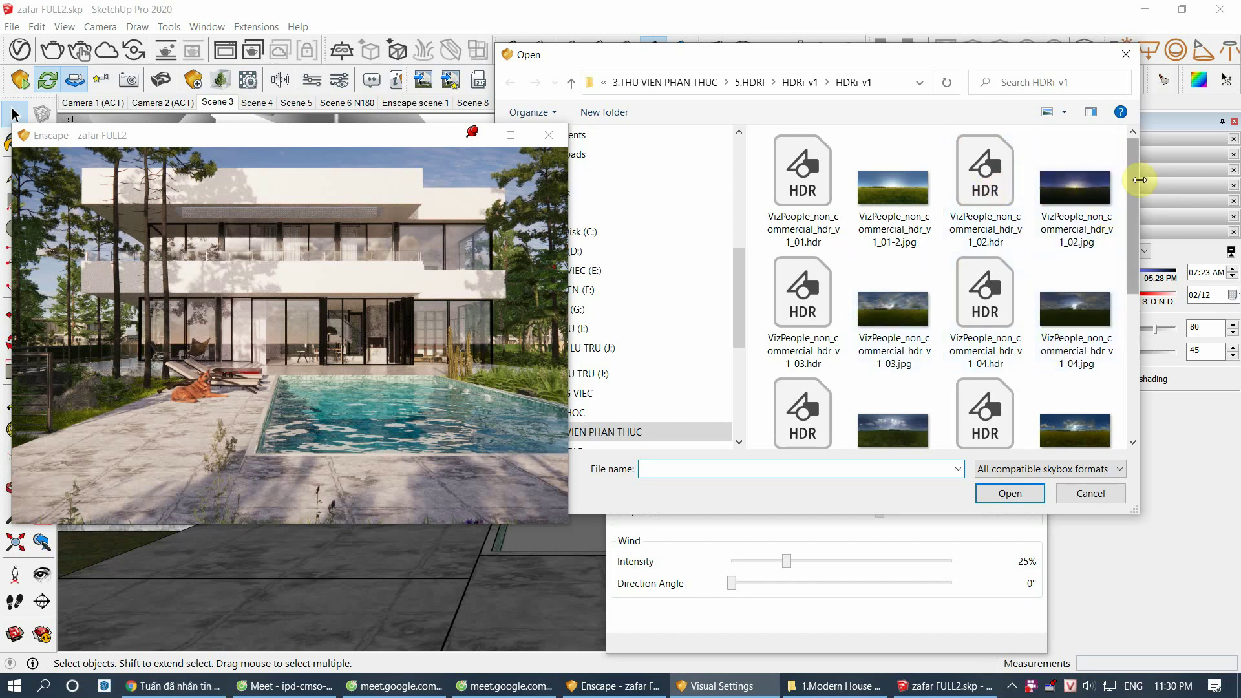
left_click_drag(1128, 194, 1121, 324)
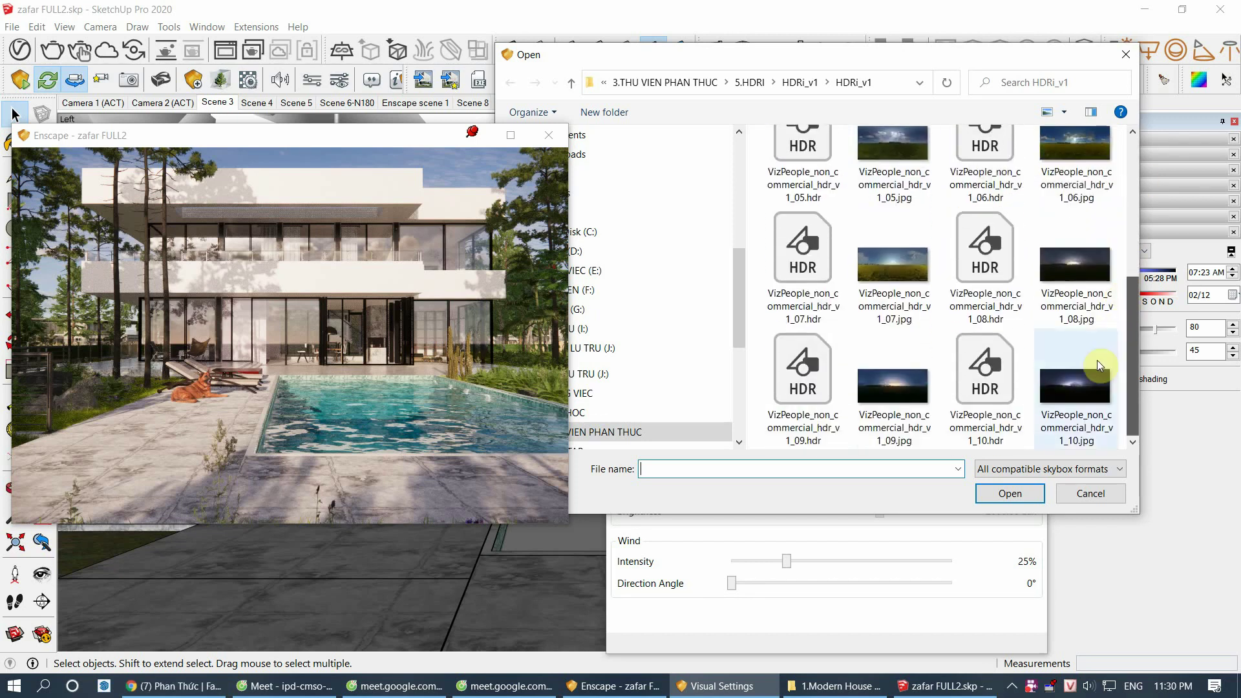
left_click(803, 375)
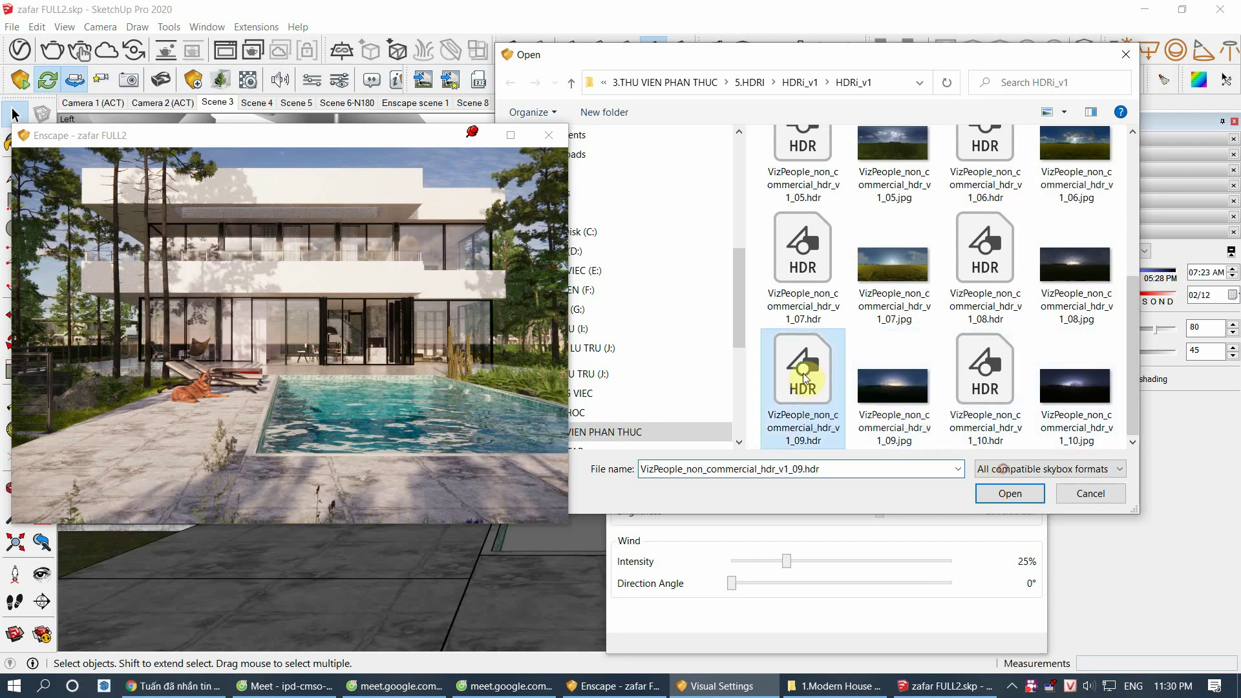
left_click(1006, 492)
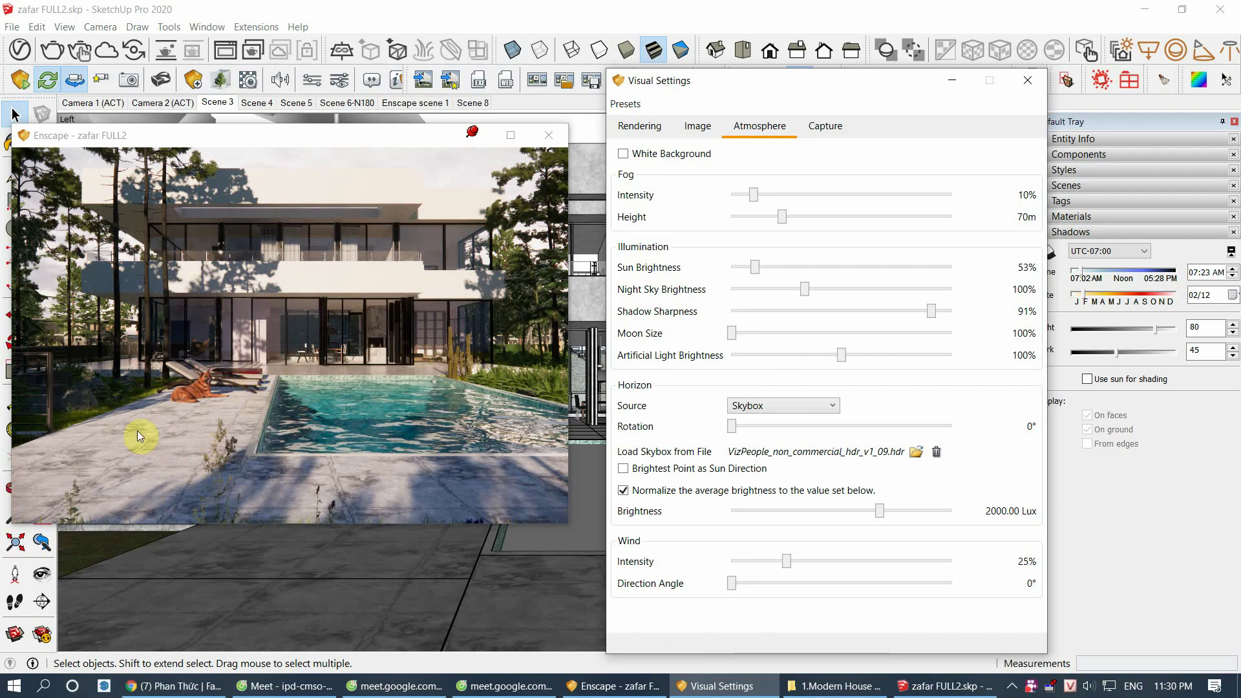
Step: Enable Brightest Point as Sun Direction so the sun follows the skybox
mouse_move(1083, 274)
left_mouse_down()
mouse_move(1108, 264)
mouse_move(1081, 274)
left_mouse_up()
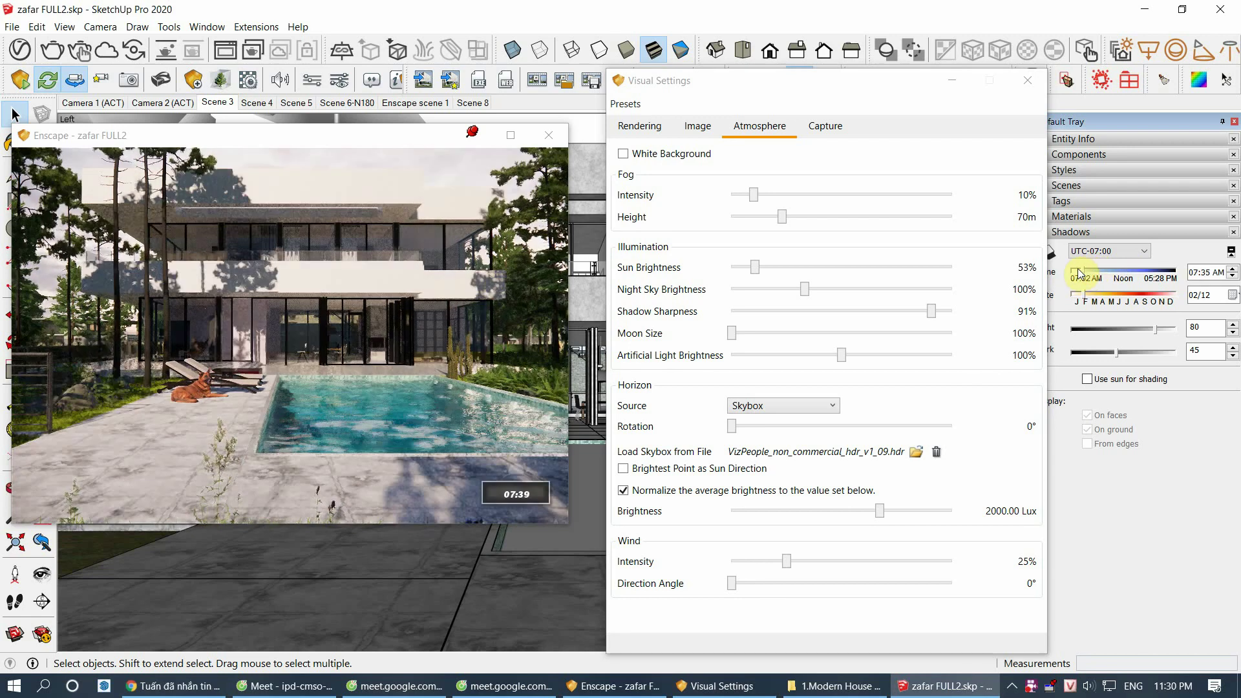
left_click_drag(809, 86, 1097, 258)
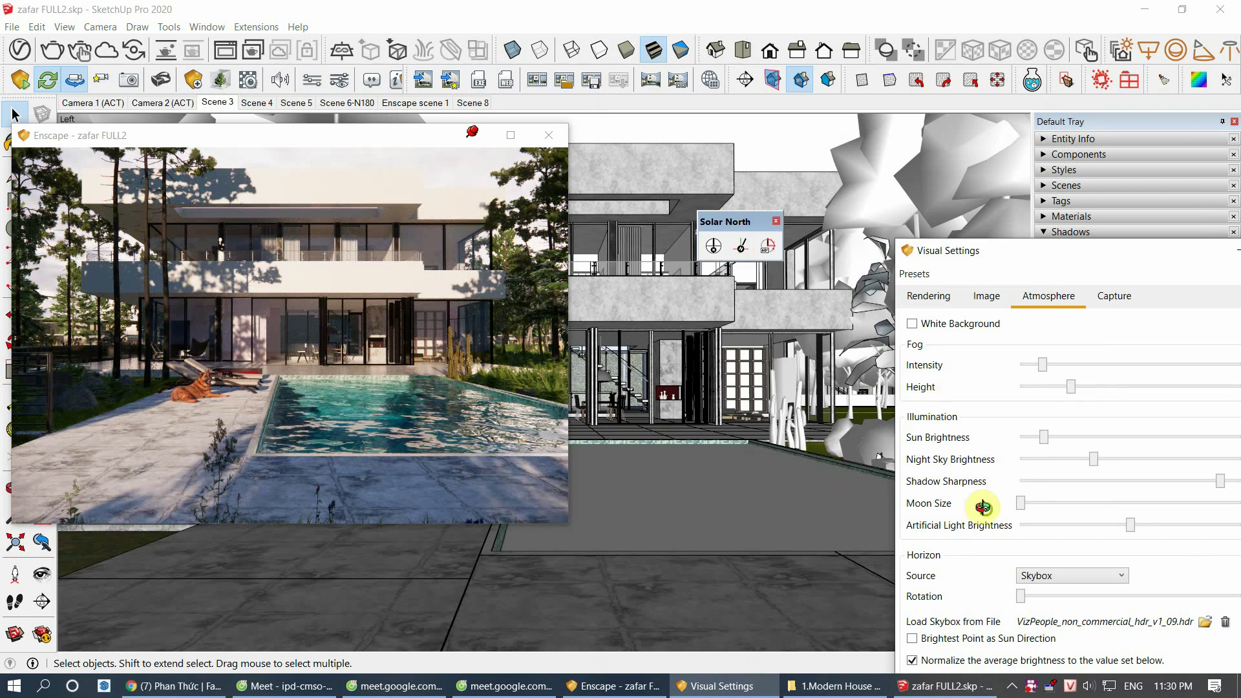
scroll(814, 561, "down", 5)
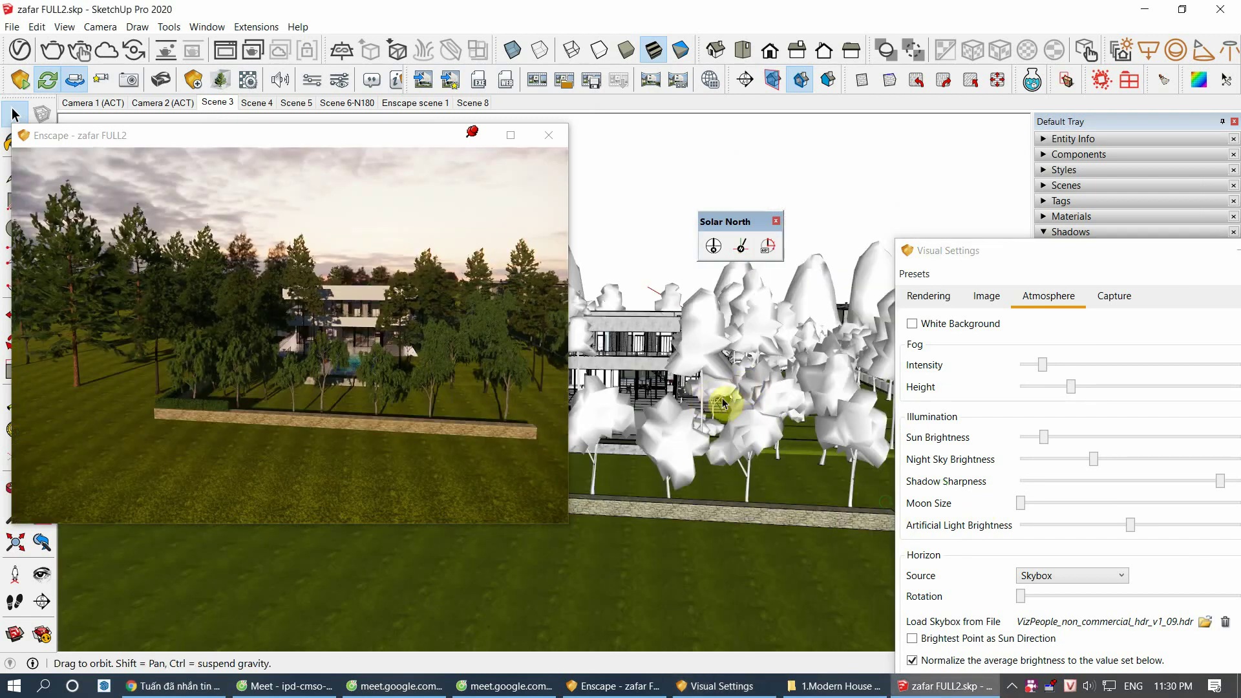
scroll(724, 392, "up", 3)
scroll(647, 396, "up", 3)
middle_click_drag(590, 402, 701, 396)
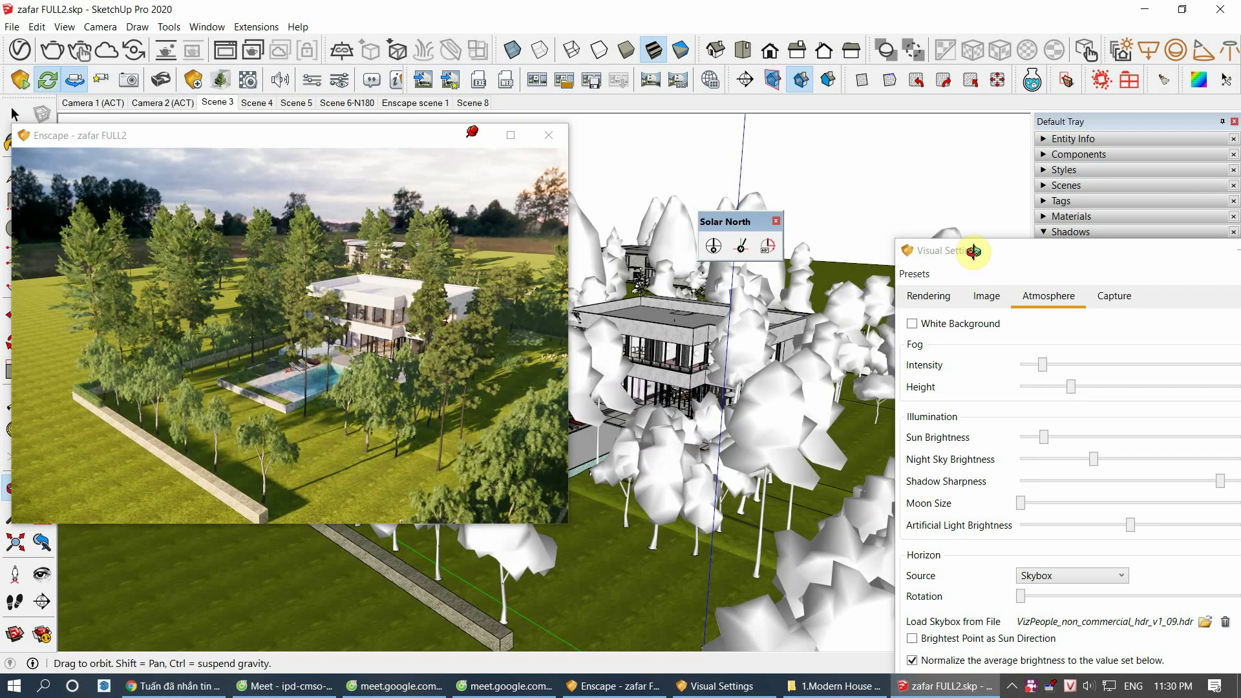
mouse_move(955, 250)
left_mouse_down()
mouse_move(867, 204)
mouse_move(714, 76)
left_mouse_up()
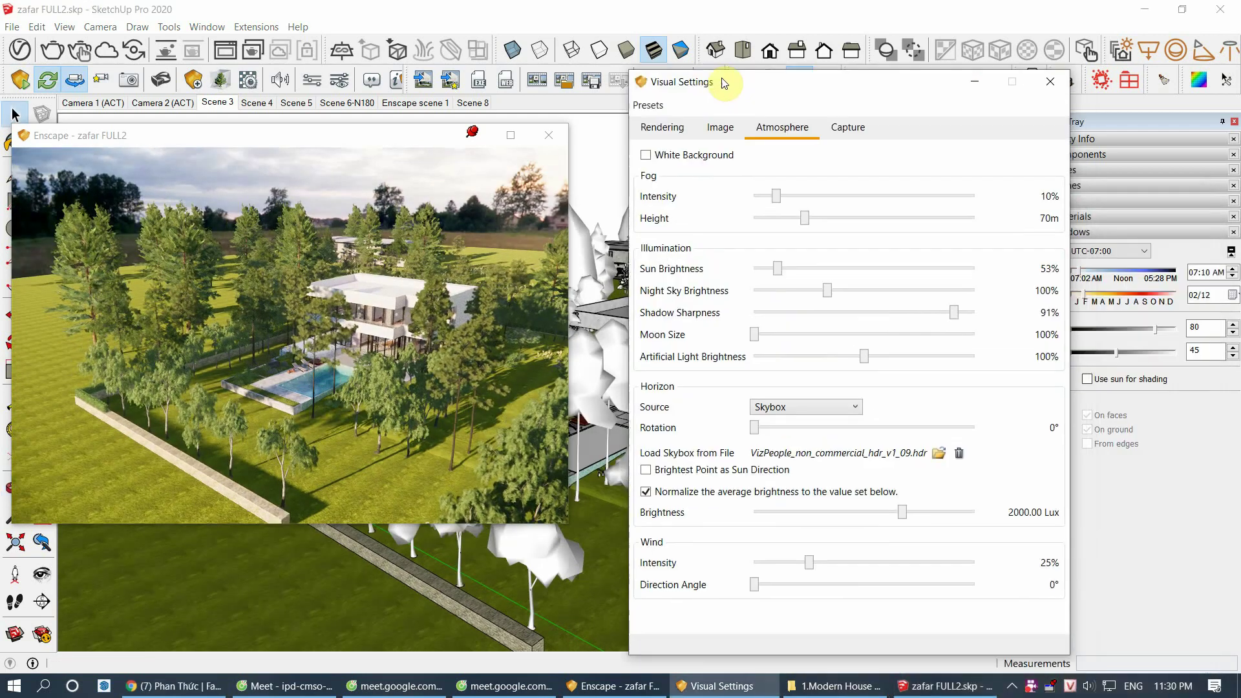
left_click(642, 463)
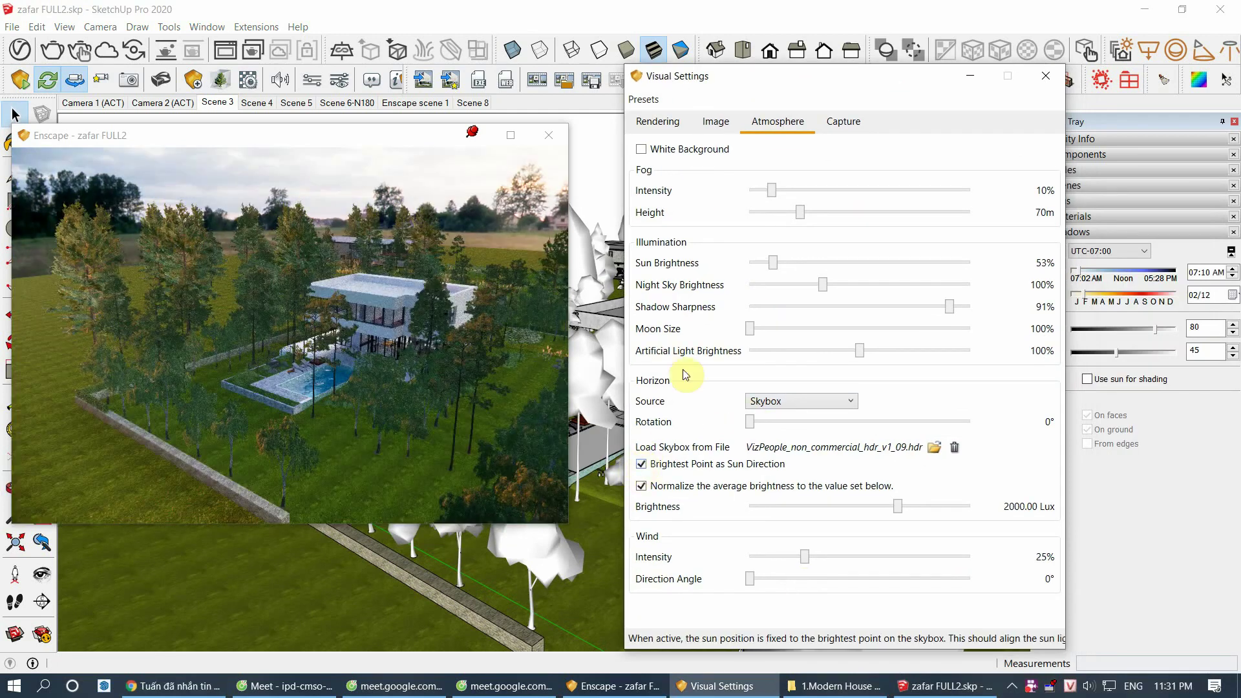
left_click_drag(726, 78, 776, 86)
Step: Orbit around the site to view the trees and field facing the sun
mouse_move(734, 332)
middle_mouse_down()
mouse_move(690, 374)
mouse_move(494, 240)
middle_mouse_up()
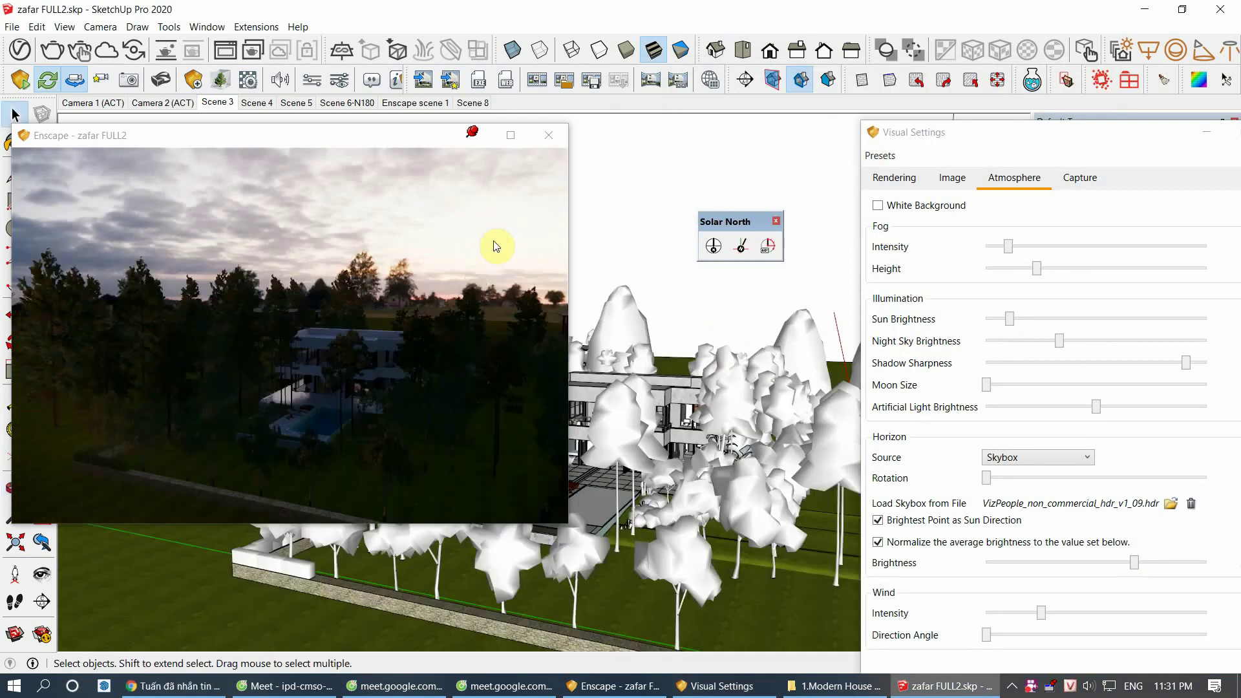
mouse_move(690, 331)
middle_mouse_down()
mouse_move(735, 360)
mouse_move(1069, 455)
middle_mouse_up()
mouse_move(975, 158)
middle_mouse_down()
mouse_move(1034, 274)
mouse_move(812, 405)
mouse_move(1033, 445)
mouse_move(840, 388)
middle_mouse_up()
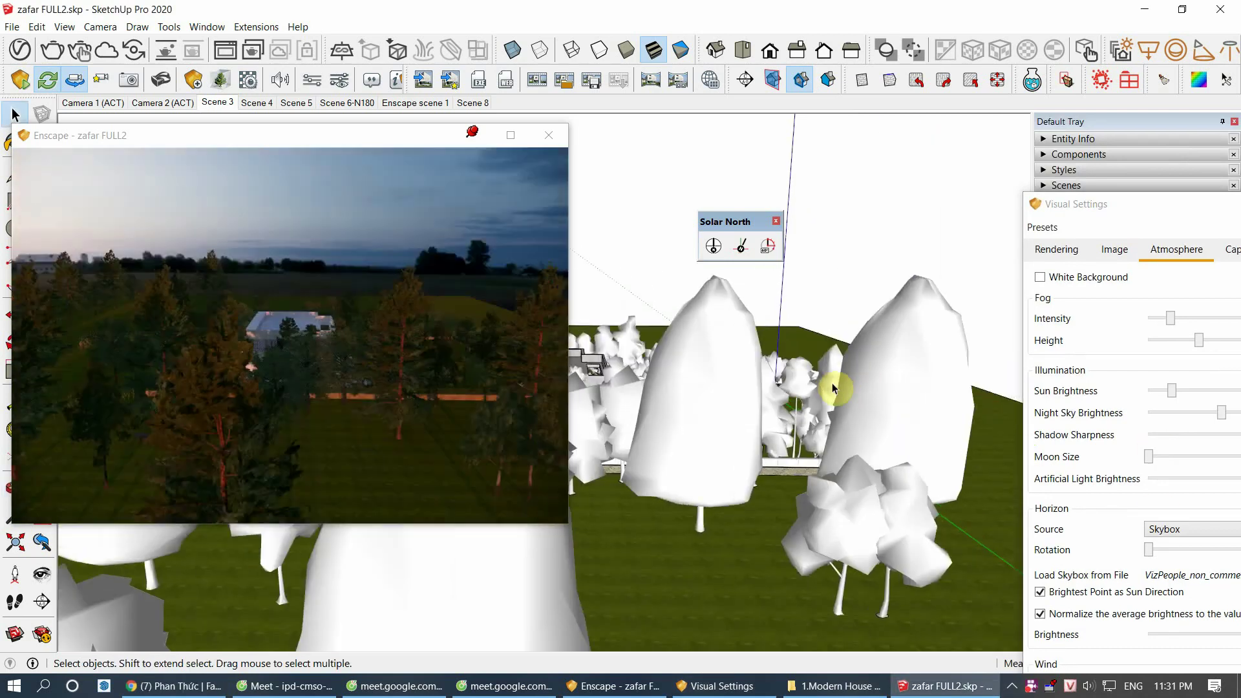
mouse_move(1167, 479)
middle_mouse_down()
mouse_move(748, 421)
mouse_move(823, 421)
mouse_move(881, 443)
middle_mouse_up()
mouse_move(785, 409)
middle_mouse_down()
mouse_move(1103, 520)
mouse_move(482, 285)
middle_mouse_up()
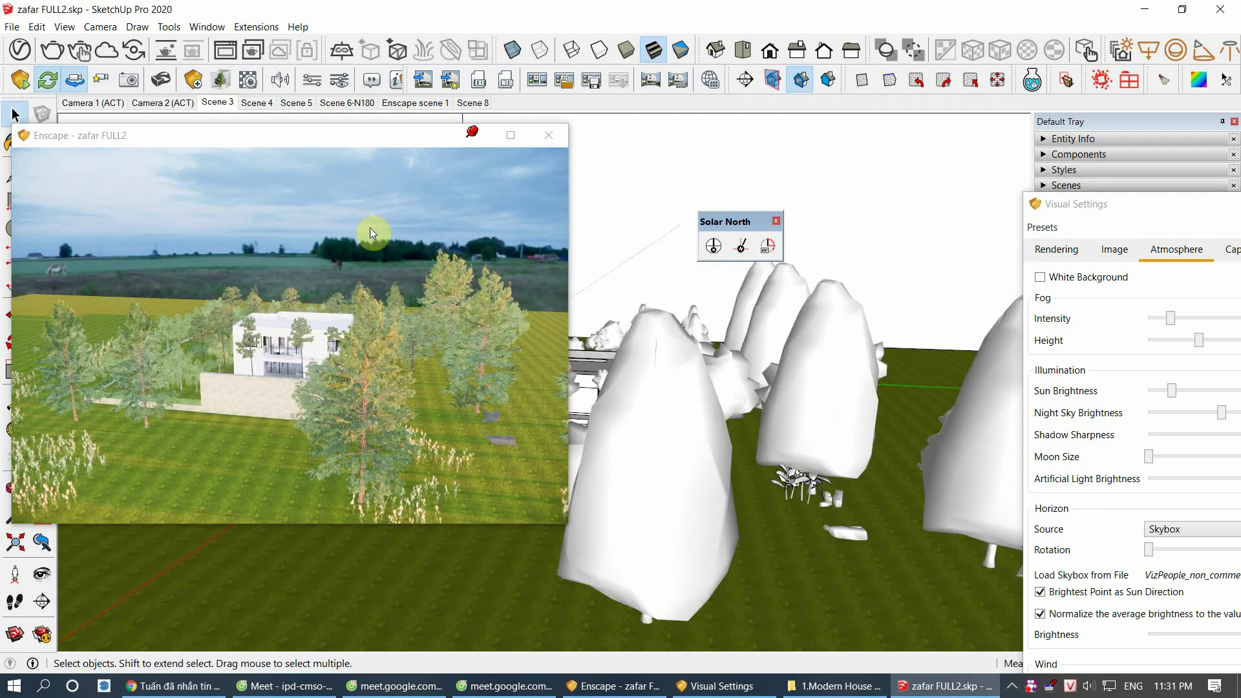
mouse_move(1041, 417)
middle_mouse_down()
mouse_move(821, 333)
mouse_move(821, 271)
mouse_move(813, 341)
mouse_move(692, 407)
mouse_move(707, 388)
mouse_move(670, 379)
mouse_move(715, 382)
mouse_move(679, 396)
mouse_move(767, 360)
mouse_move(911, 346)
mouse_move(876, 338)
mouse_move(603, 369)
middle_mouse_up()
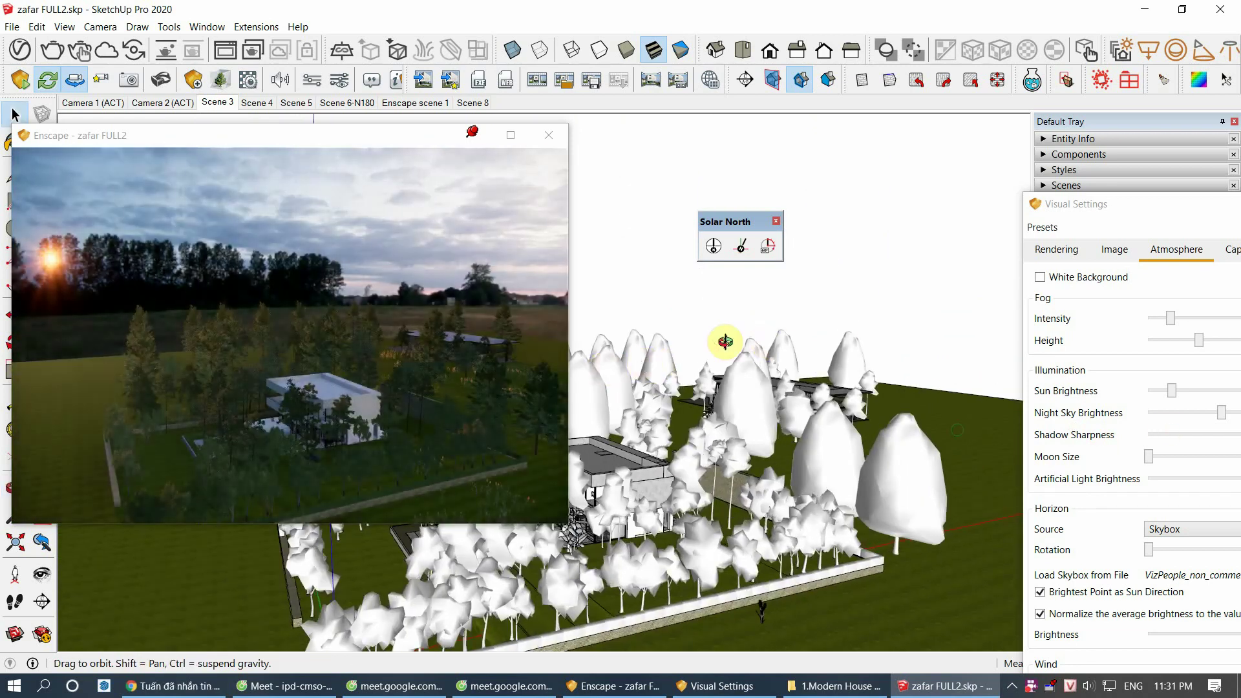
middle_click_drag(688, 361, 540, 630)
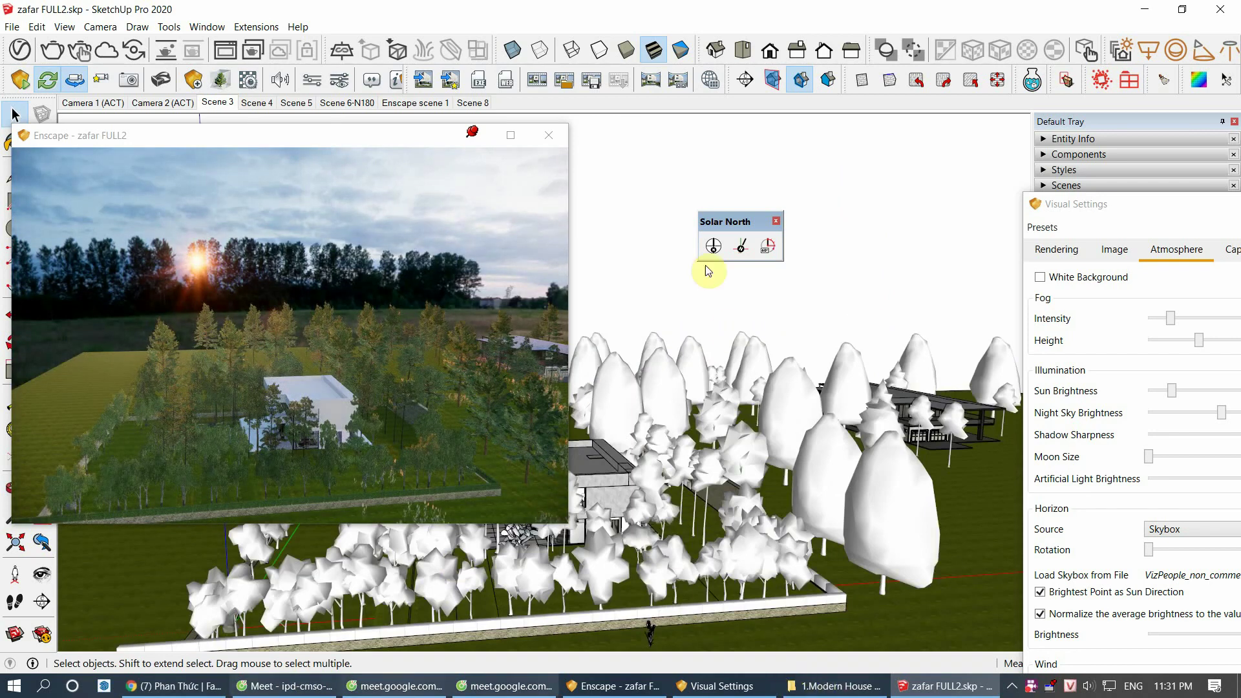
left_click(64, 456)
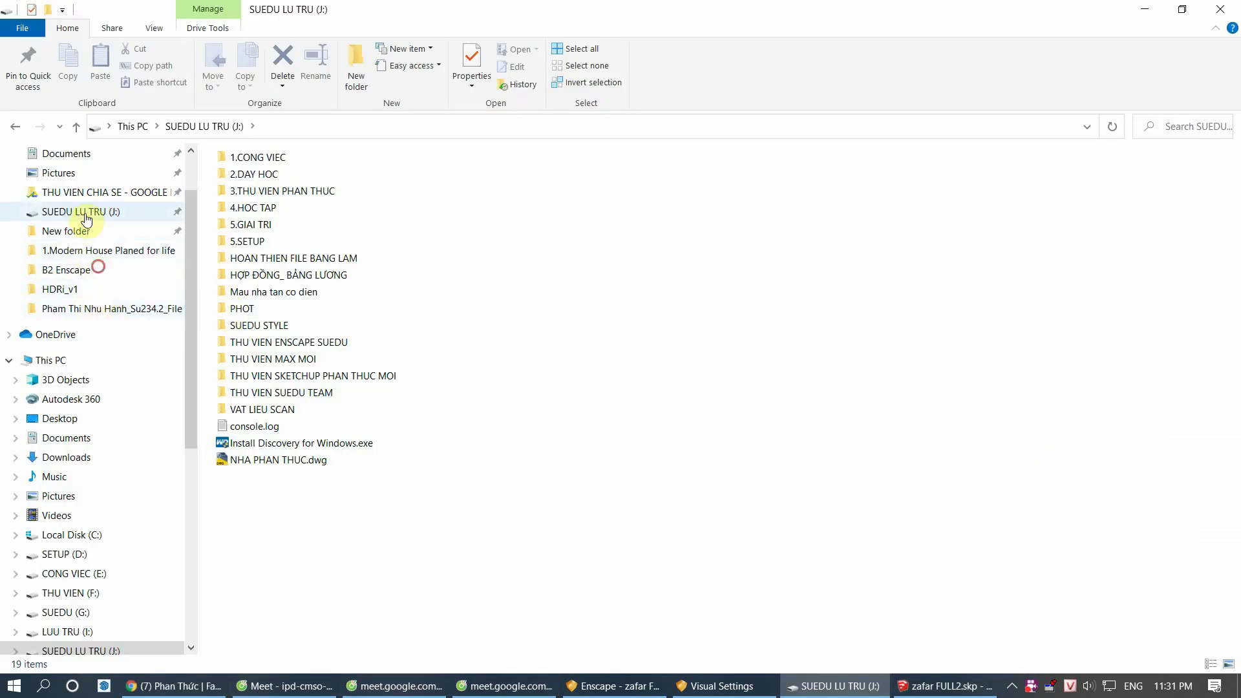
Step: Browse to 3.THU VIEN PHAN THUC > 5.HDRI > HDRi_v1 and preview the hdr_v1_09 sunset image
left_click(83, 214)
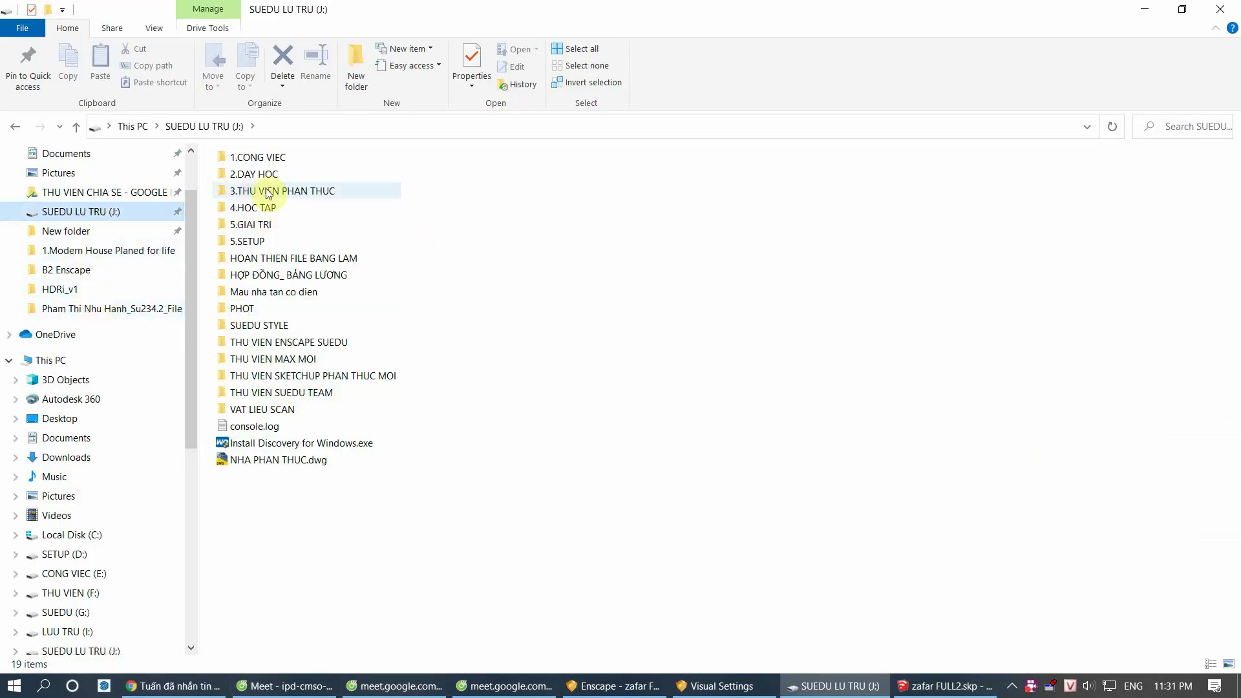
left_click(262, 175)
double_click(259, 194)
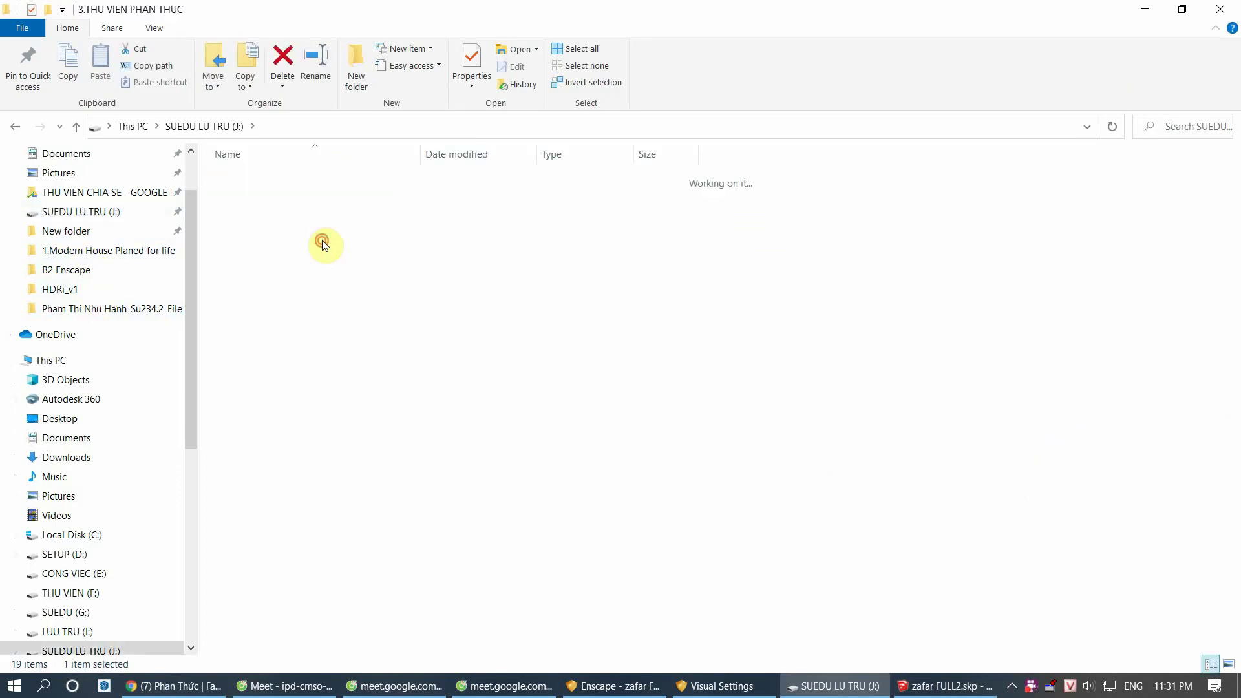
double_click(262, 265)
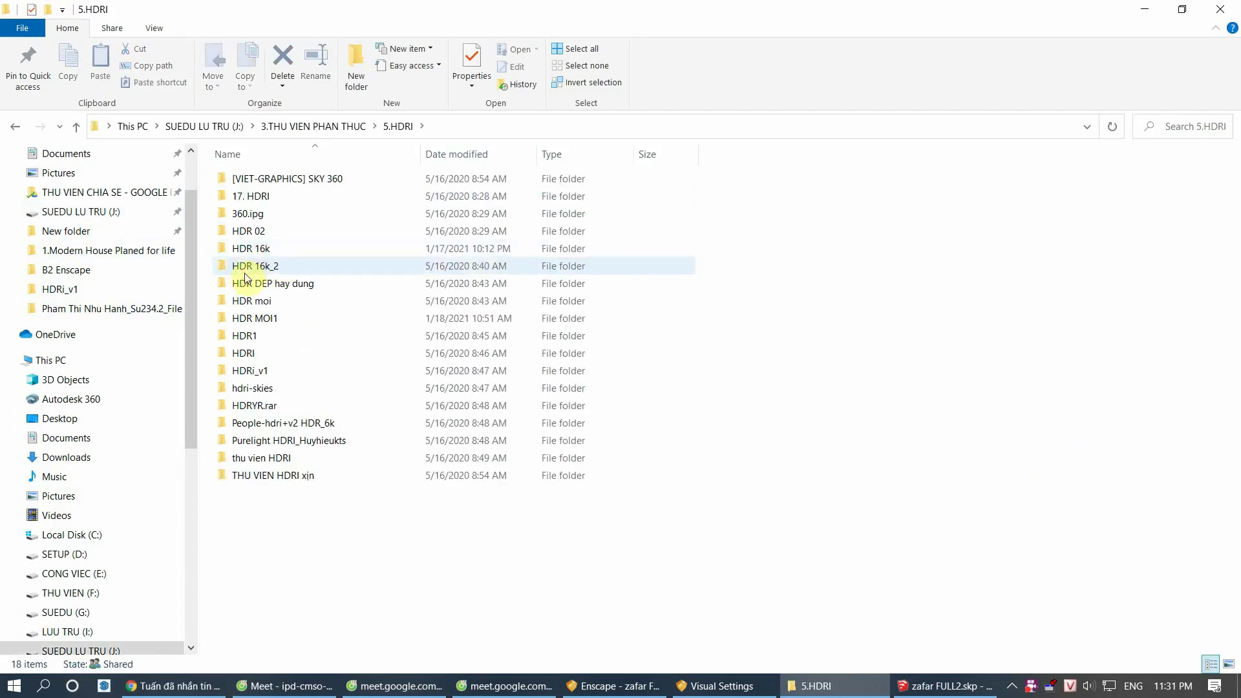
left_click(246, 370)
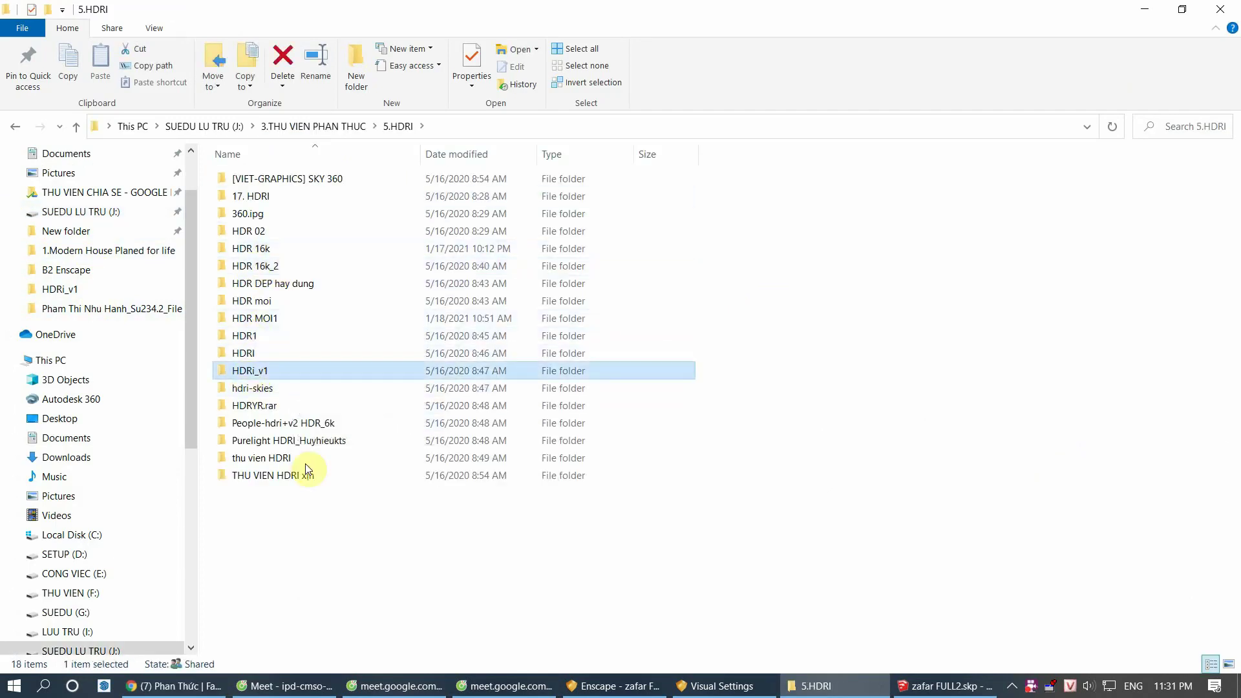
key("Return")
double_click(252, 181)
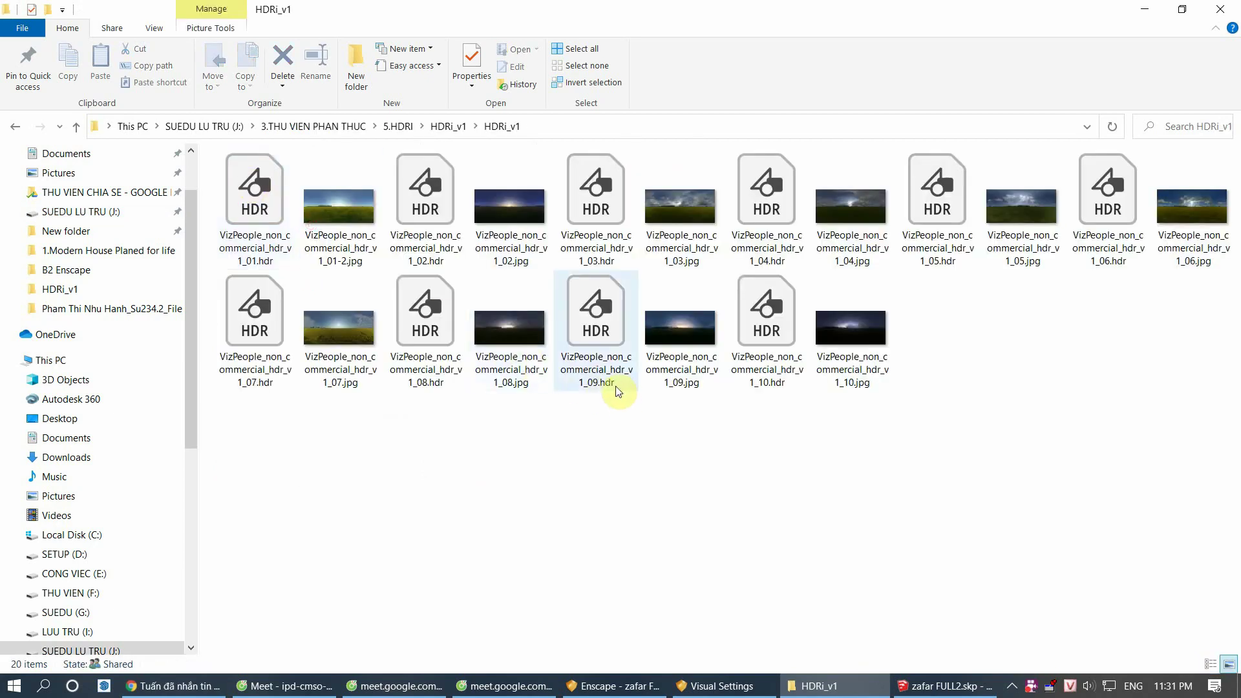
double_click(679, 333)
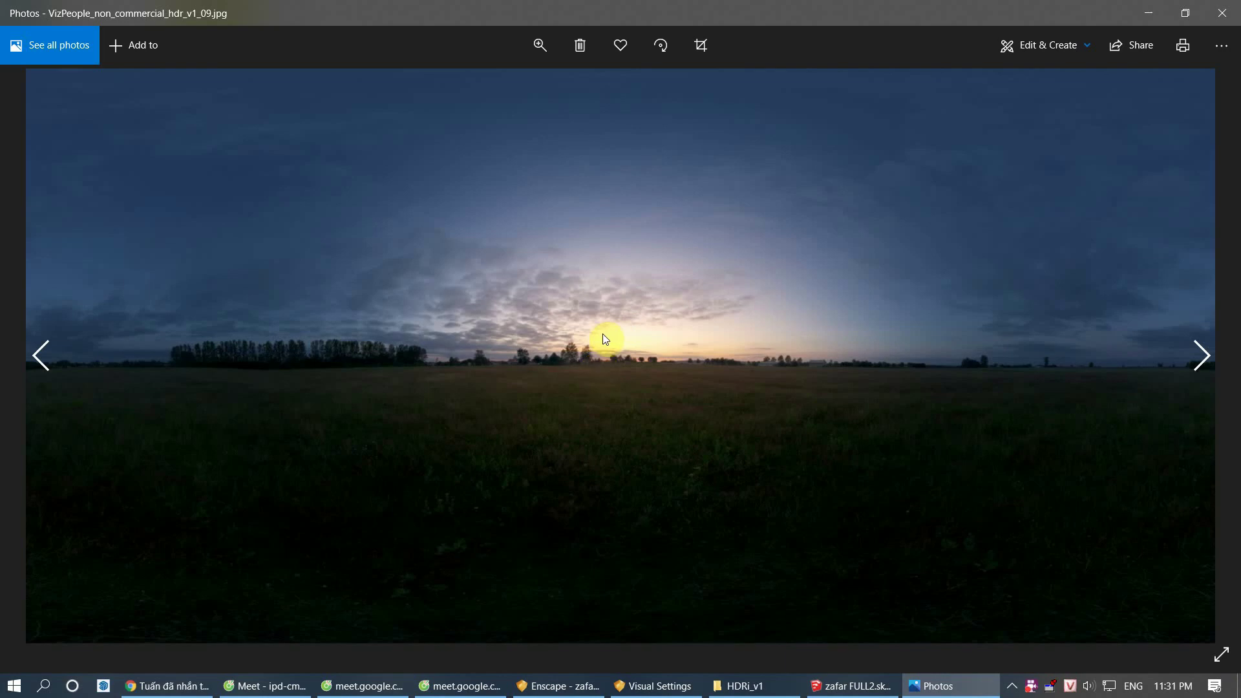
left_click(1219, 13)
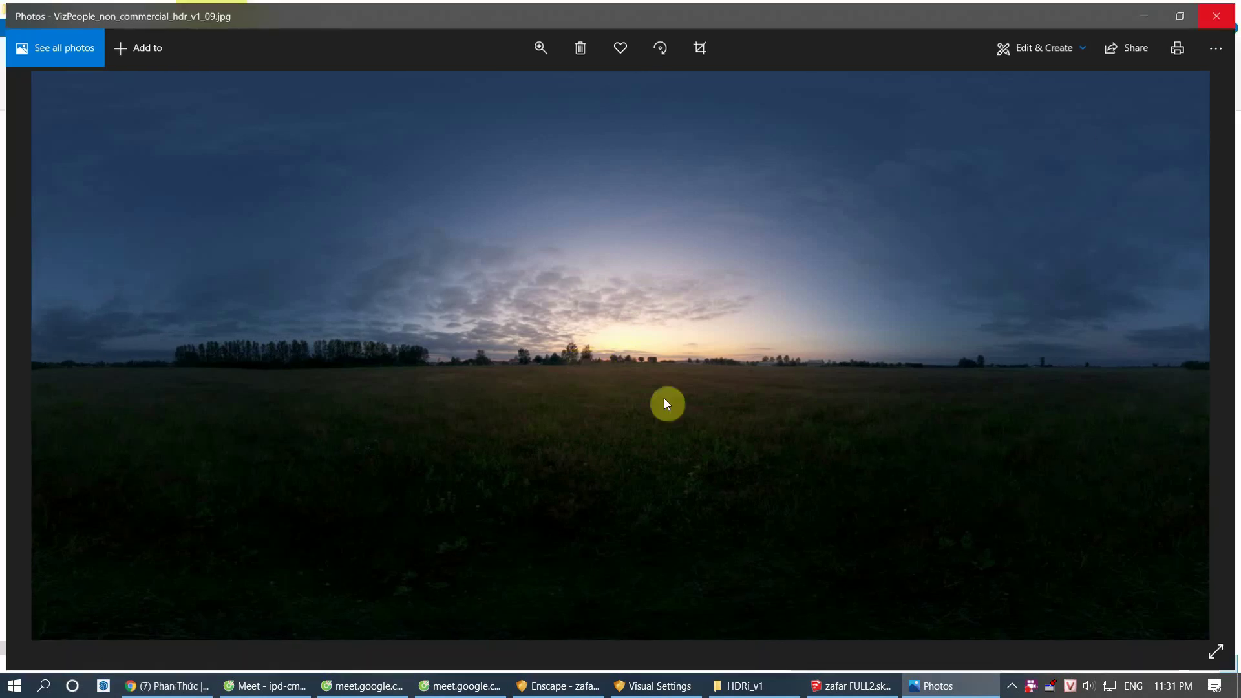
Step: Preview abandoned_hopper_terminal_04 from the HDR 16k folder, then return to SketchUp
key("BackSpace")
key("BackSpace")
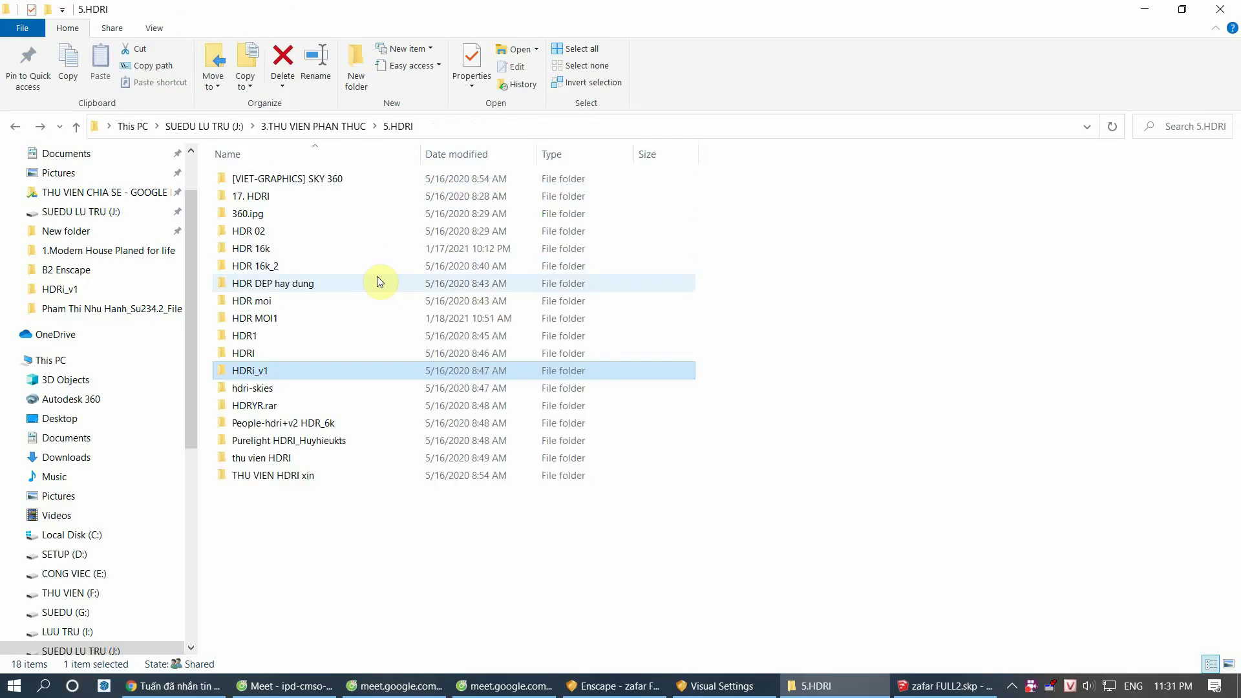
double_click(258, 249)
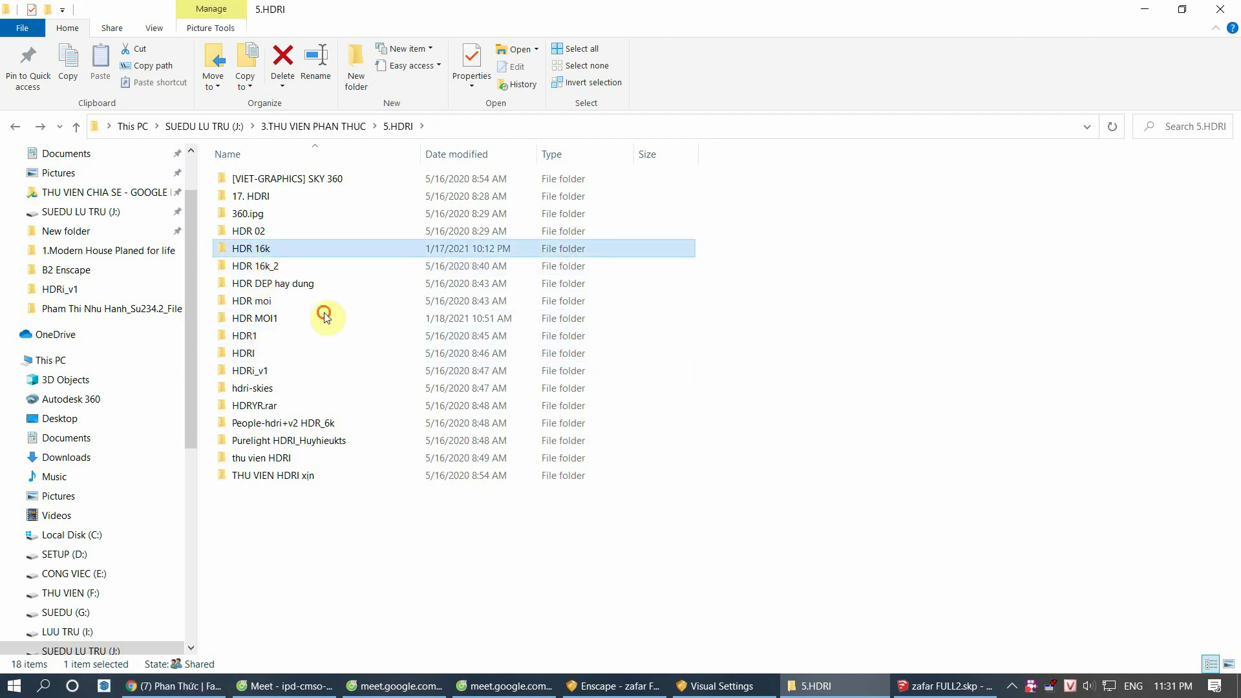
double_click(283, 215)
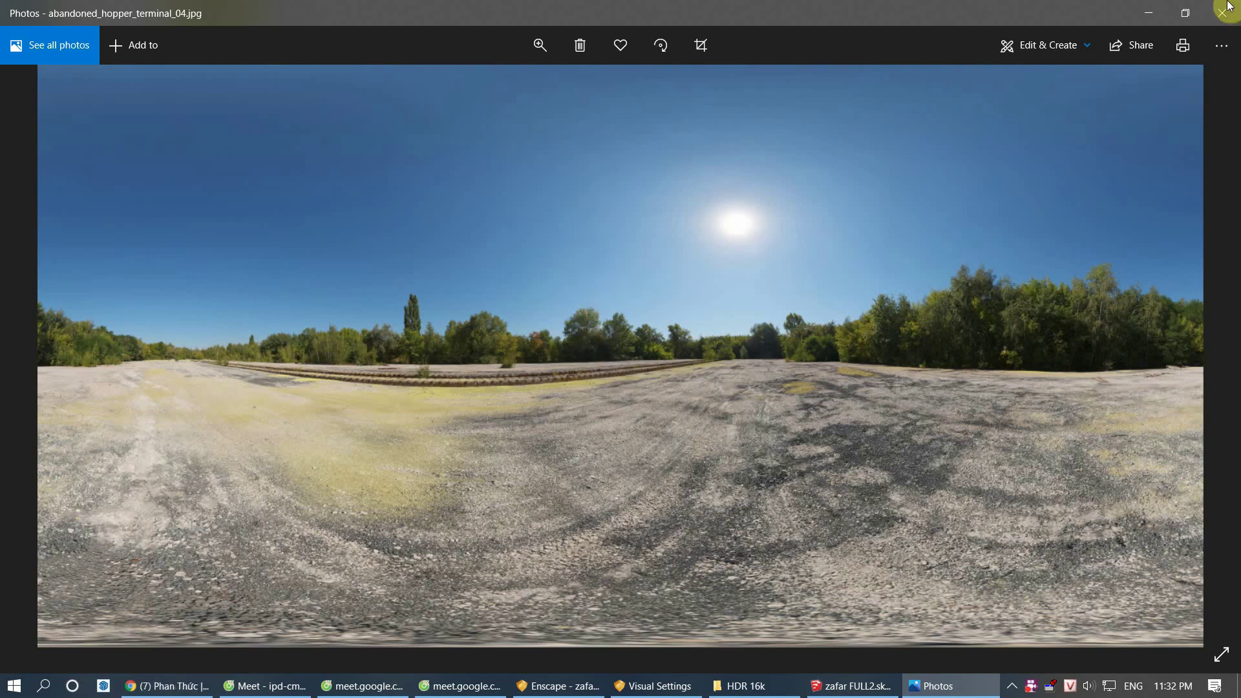
double_click(1141, 17)
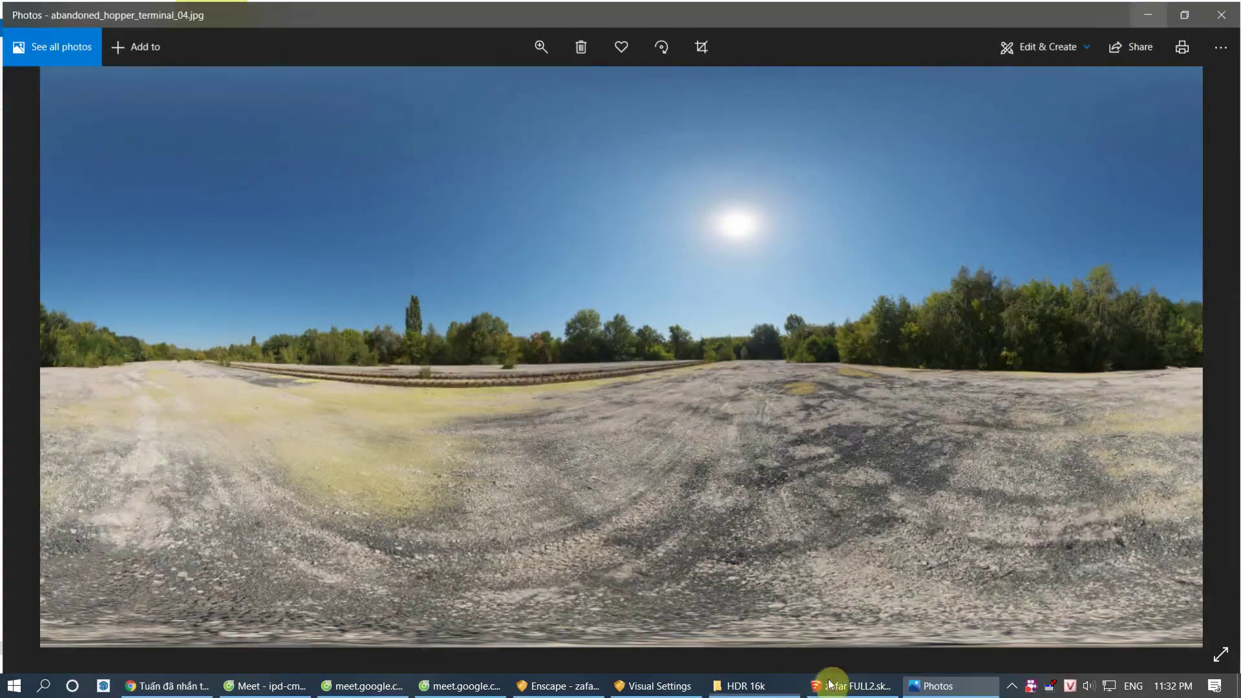
left_click(829, 684)
middle_click_drag(630, 453, 587, 538)
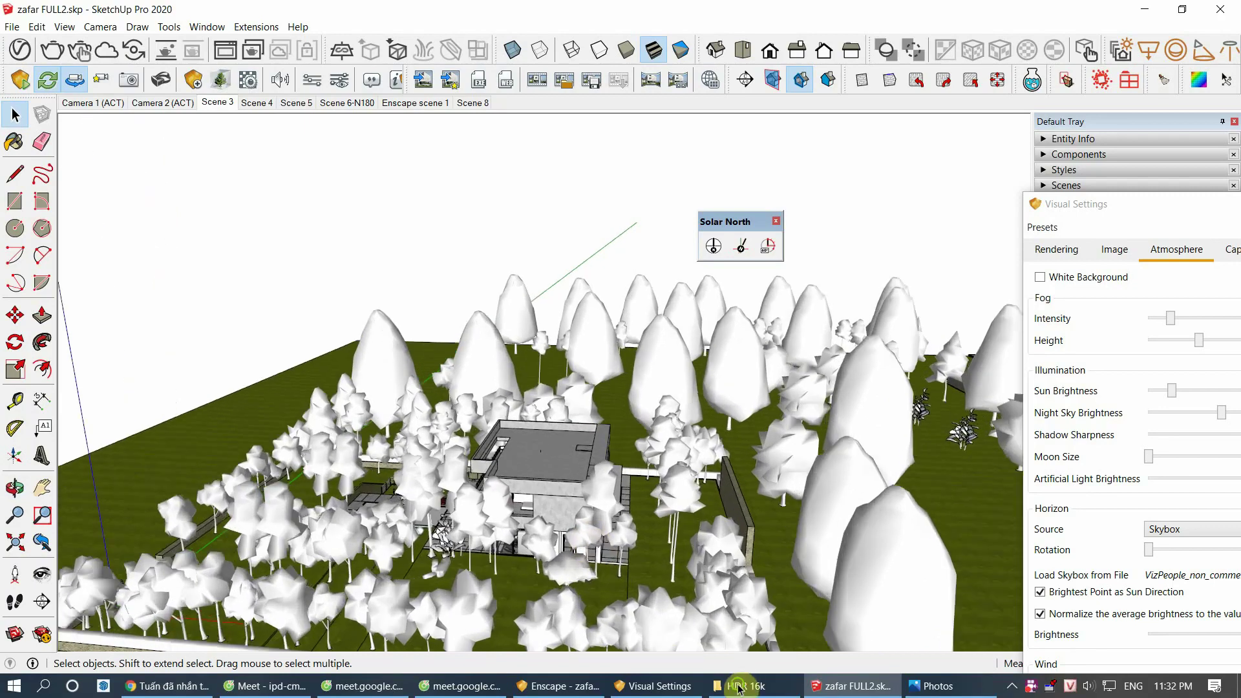
Step: Orbit the model in the Enscape live view until the sun shows behind the trees
middle_click_drag(731, 621, 716, 444)
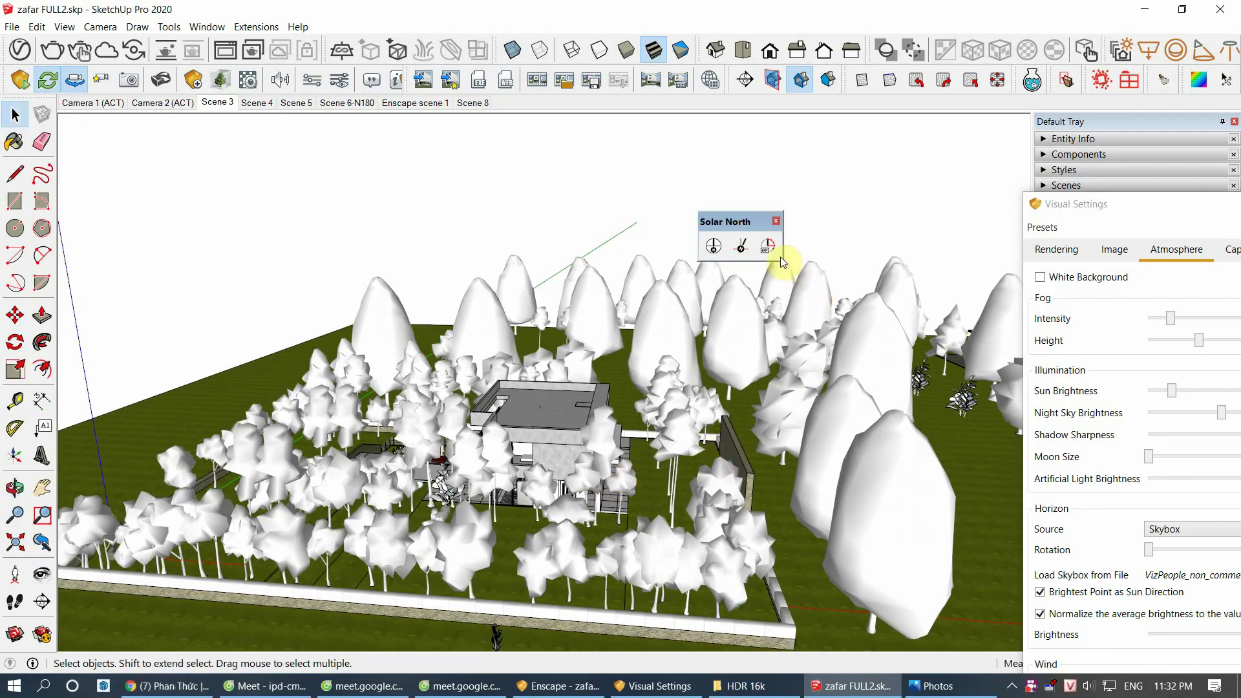
left_click(557, 686)
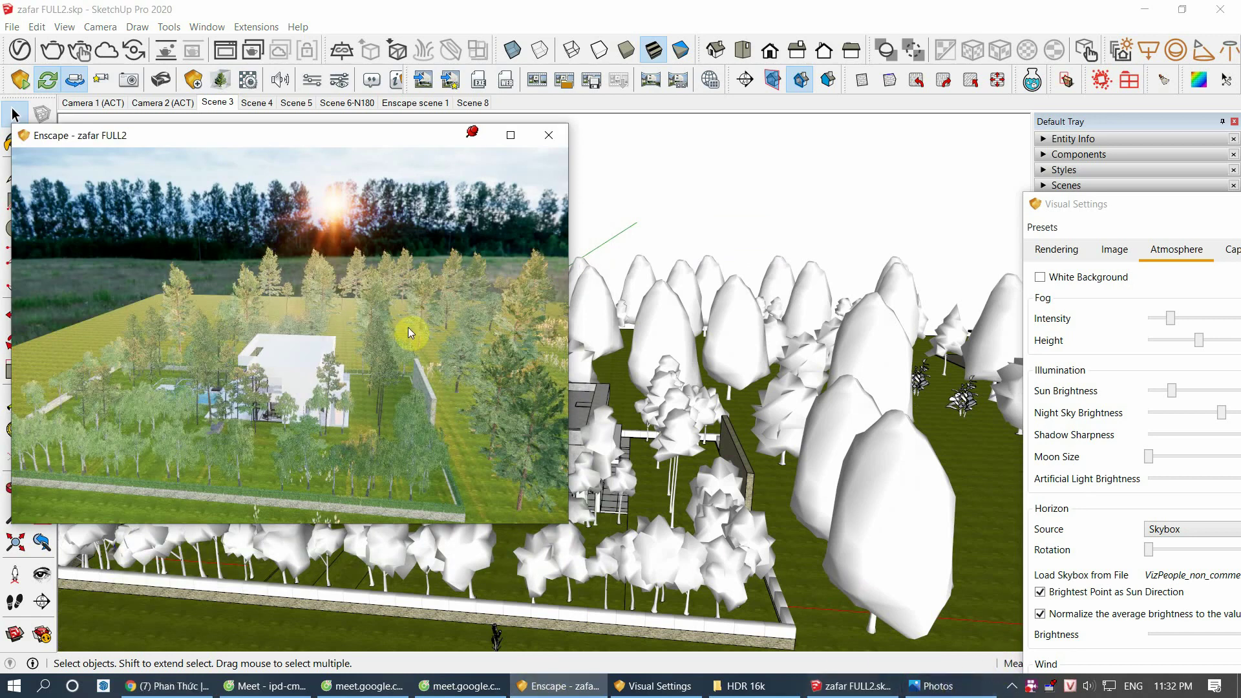
left_click(637, 419)
mouse_move(743, 429)
middle_mouse_down()
mouse_move(785, 374)
mouse_move(690, 448)
mouse_move(682, 430)
mouse_move(900, 390)
middle_mouse_up()
mouse_move(806, 410)
middle_mouse_down()
mouse_move(649, 418)
mouse_move(876, 426)
middle_mouse_up()
mouse_move(983, 421)
middle_mouse_down()
mouse_move(587, 409)
mouse_move(657, 430)
mouse_move(598, 430)
mouse_move(618, 432)
mouse_move(743, 387)
mouse_move(900, 408)
mouse_move(682, 407)
middle_mouse_up()
Step: Try a solar north angle of 30 and orbit to check the new sun direction
left_click(768, 246)
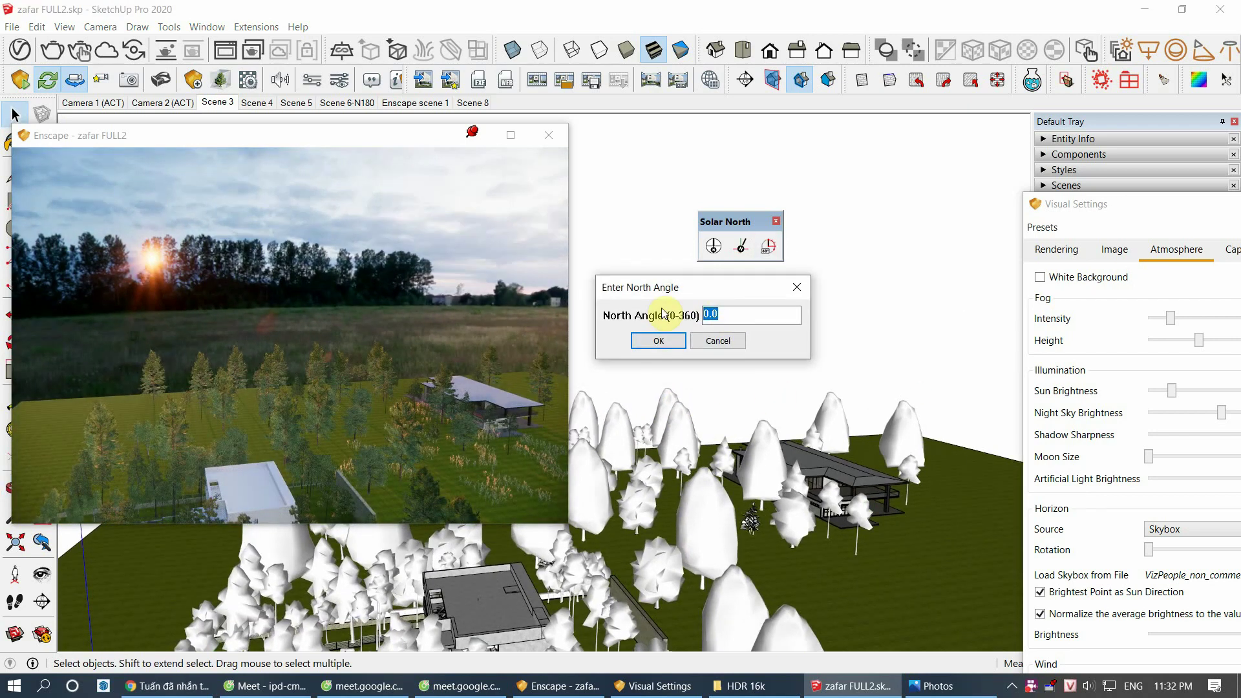
left_click(659, 341)
mouse_move(735, 437)
middle_mouse_down()
mouse_move(951, 464)
mouse_move(955, 429)
mouse_move(918, 388)
middle_mouse_up()
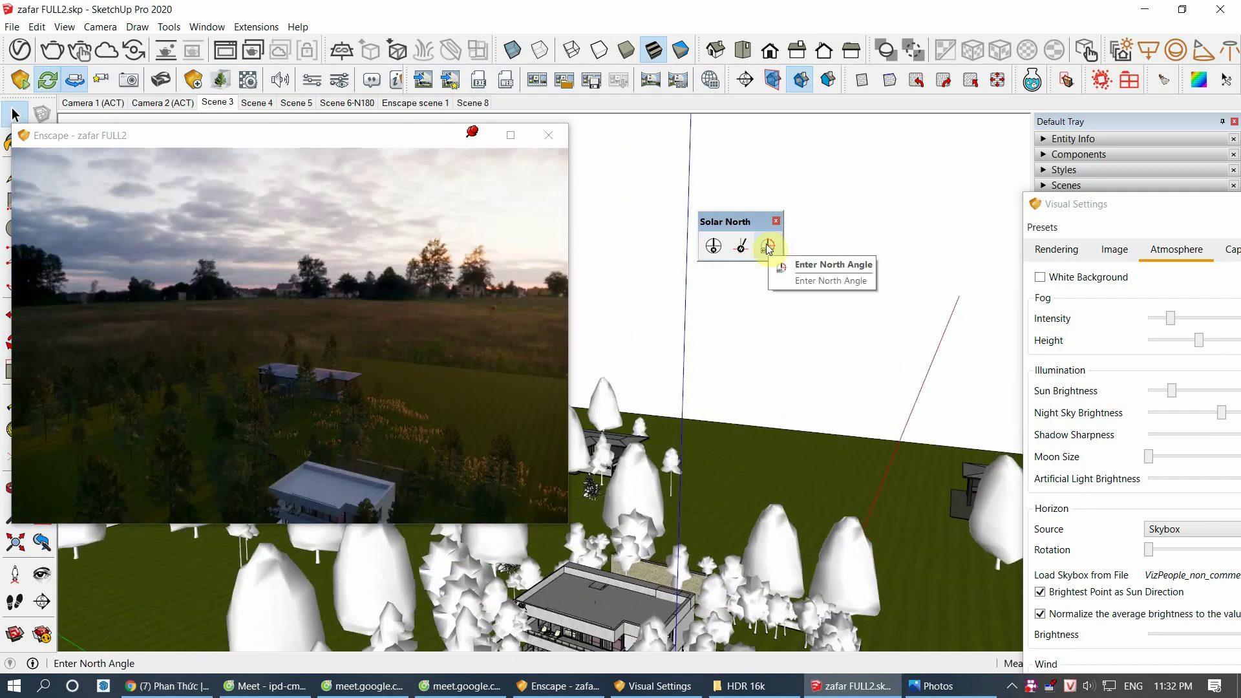
left_click(769, 248)
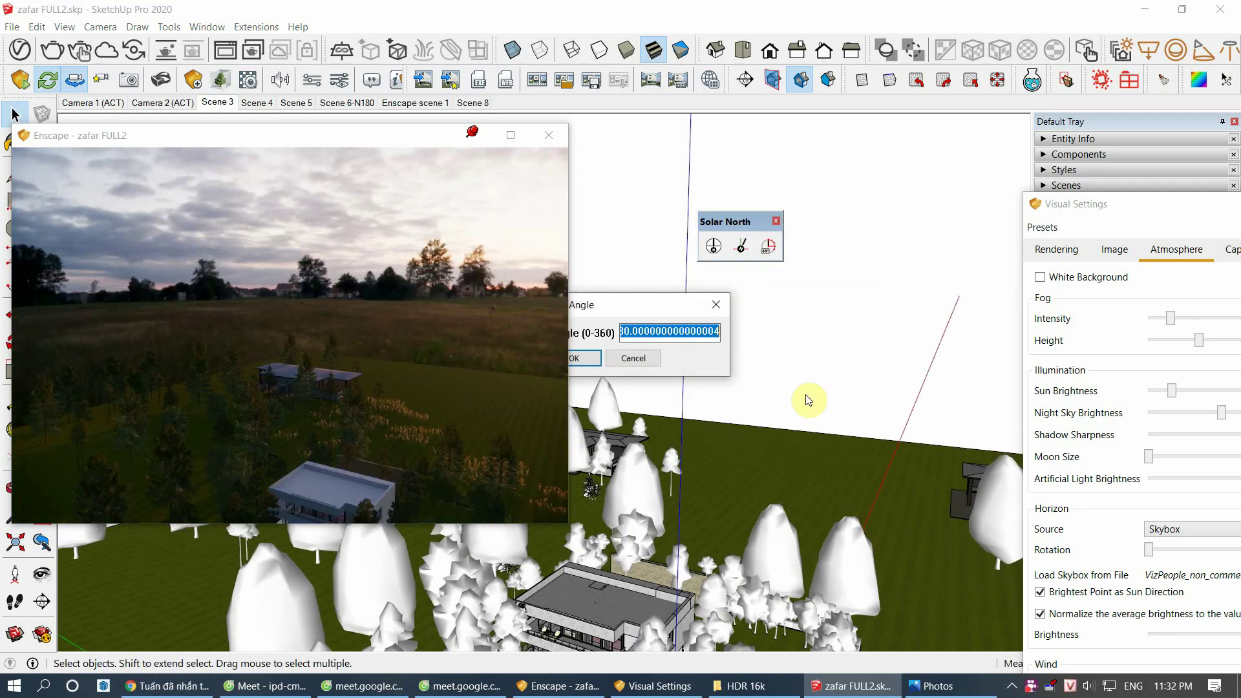
left_click(581, 359)
mouse_move(596, 417)
middle_mouse_down()
mouse_move(976, 421)
mouse_move(839, 388)
mouse_move(784, 396)
mouse_move(825, 429)
mouse_move(722, 455)
middle_mouse_up()
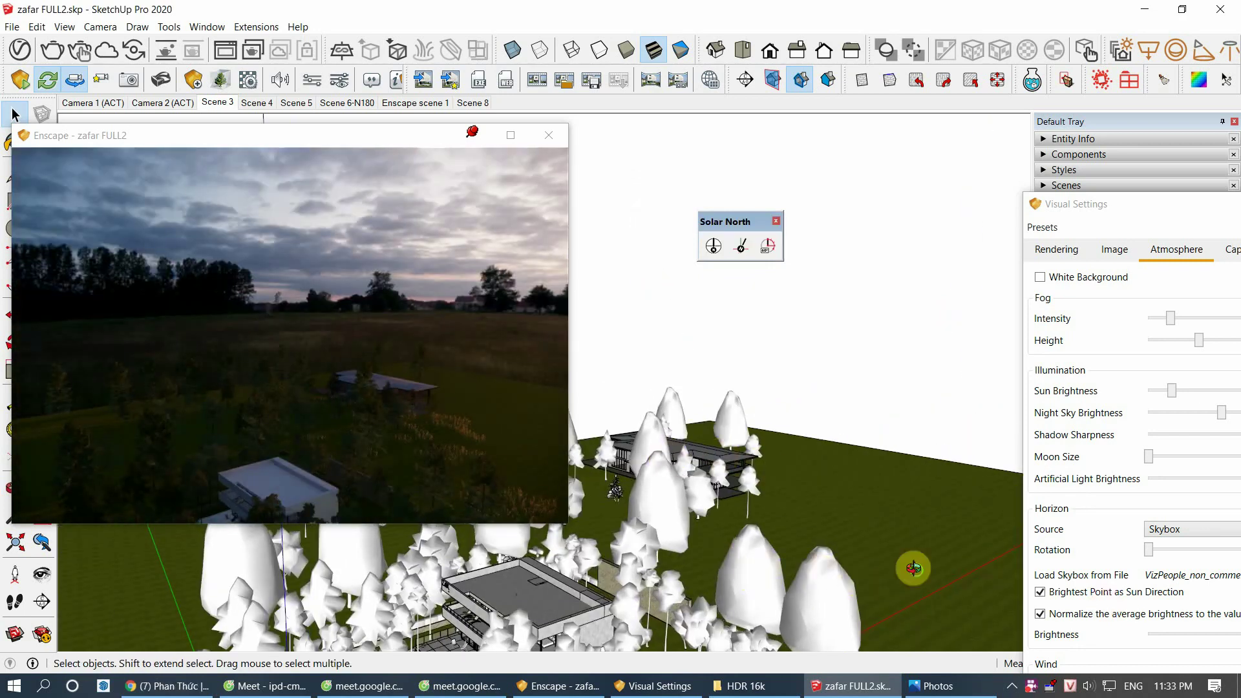
Step: Set the north angle back to 0 and frame the house against the sunset
left_click(768, 245)
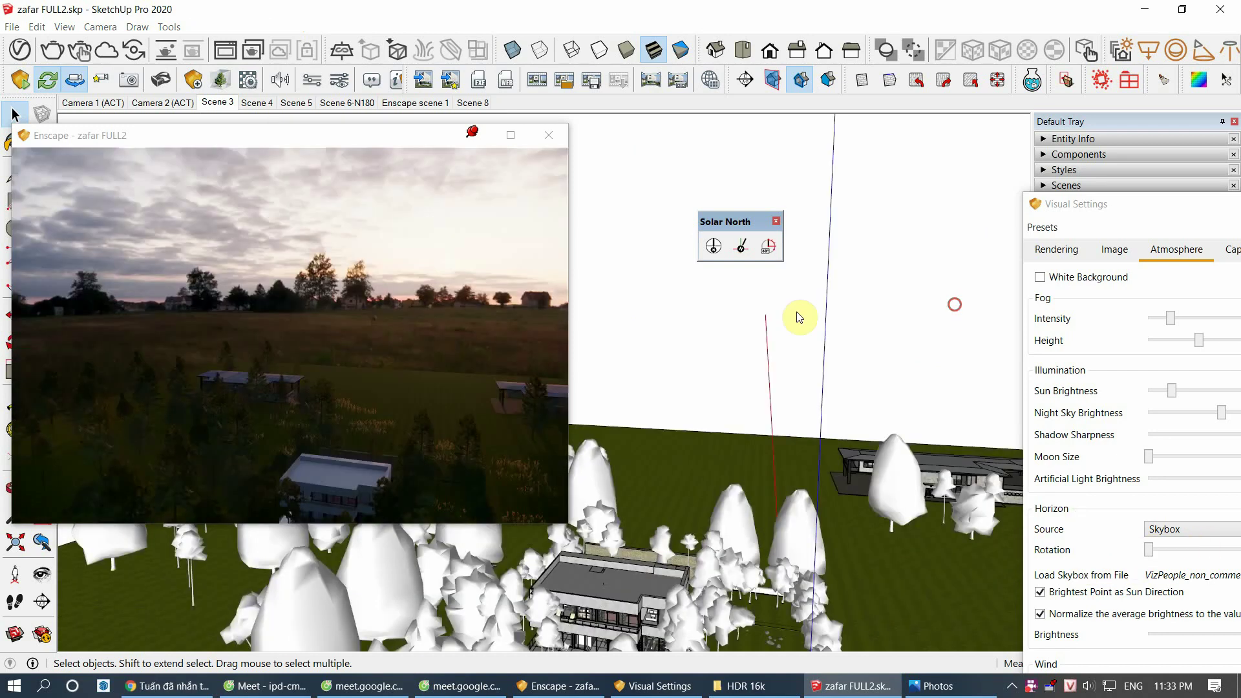
key("Return")
mouse_move(723, 396)
middle_mouse_down()
mouse_move(748, 427)
mouse_move(715, 407)
mouse_move(814, 327)
mouse_move(731, 366)
mouse_move(777, 447)
middle_mouse_up()
mouse_move(743, 410)
middle_mouse_down()
mouse_move(715, 421)
mouse_move(743, 407)
mouse_move(741, 393)
mouse_move(790, 407)
mouse_move(773, 407)
mouse_move(632, 565)
mouse_move(692, 416)
mouse_move(875, 568)
mouse_move(707, 444)
mouse_move(738, 453)
mouse_move(713, 414)
middle_mouse_up()
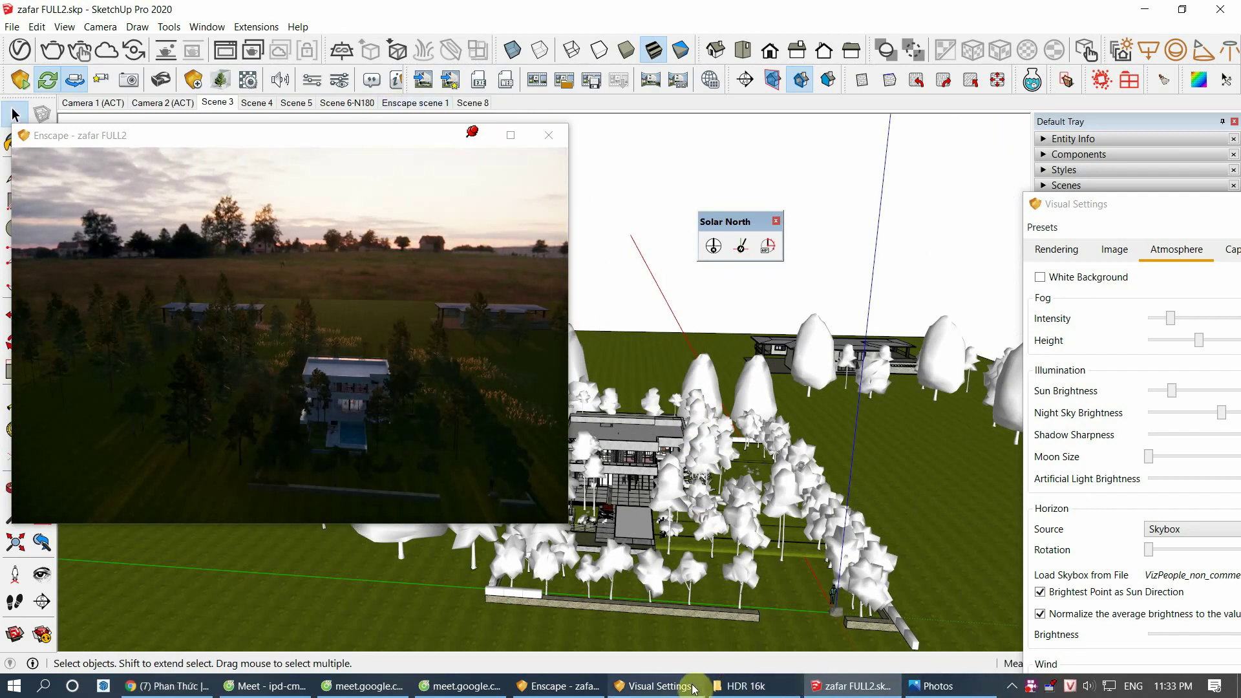
mouse_move(655, 685)
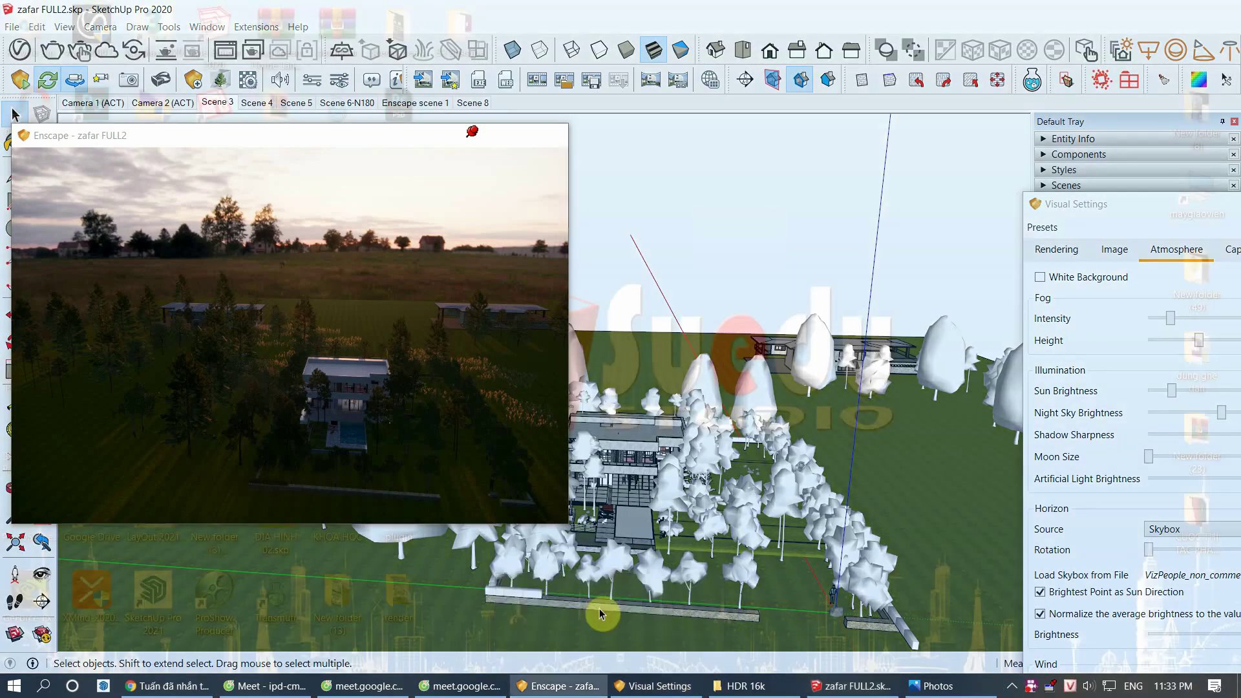
Step: Cycle the Enscape live view, visual settings and SketchUp windows, then bring up Facebook
left_click(595, 617)
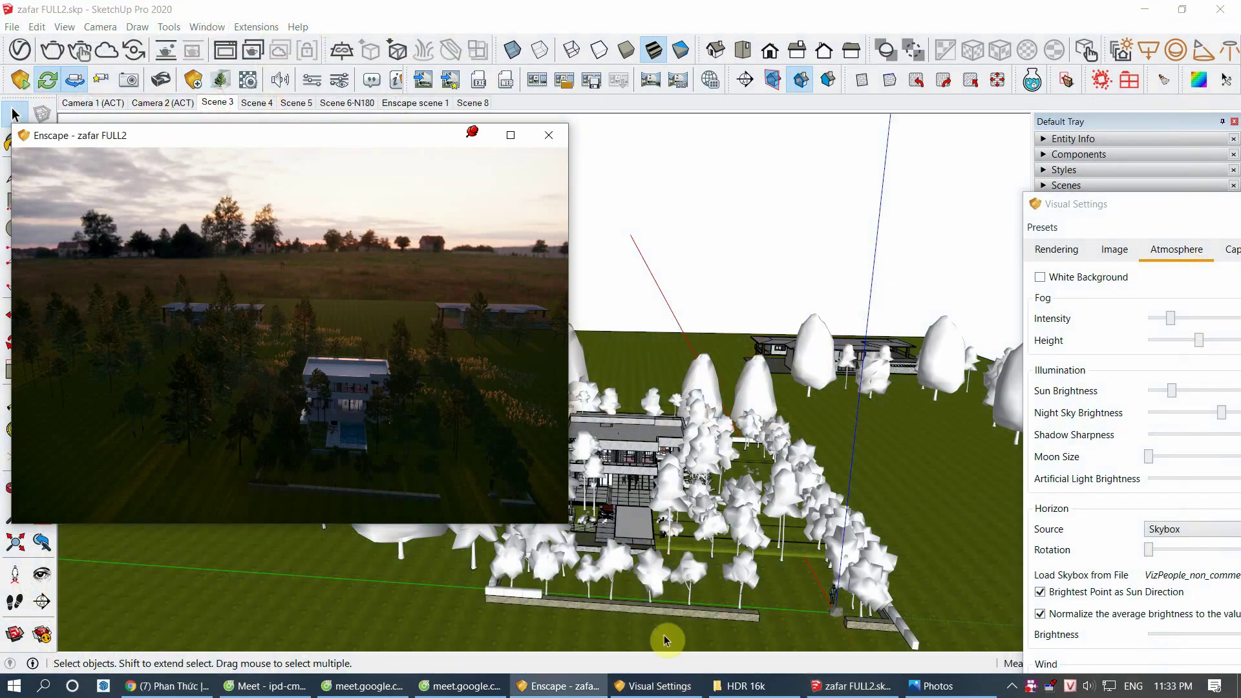
left_click(647, 689)
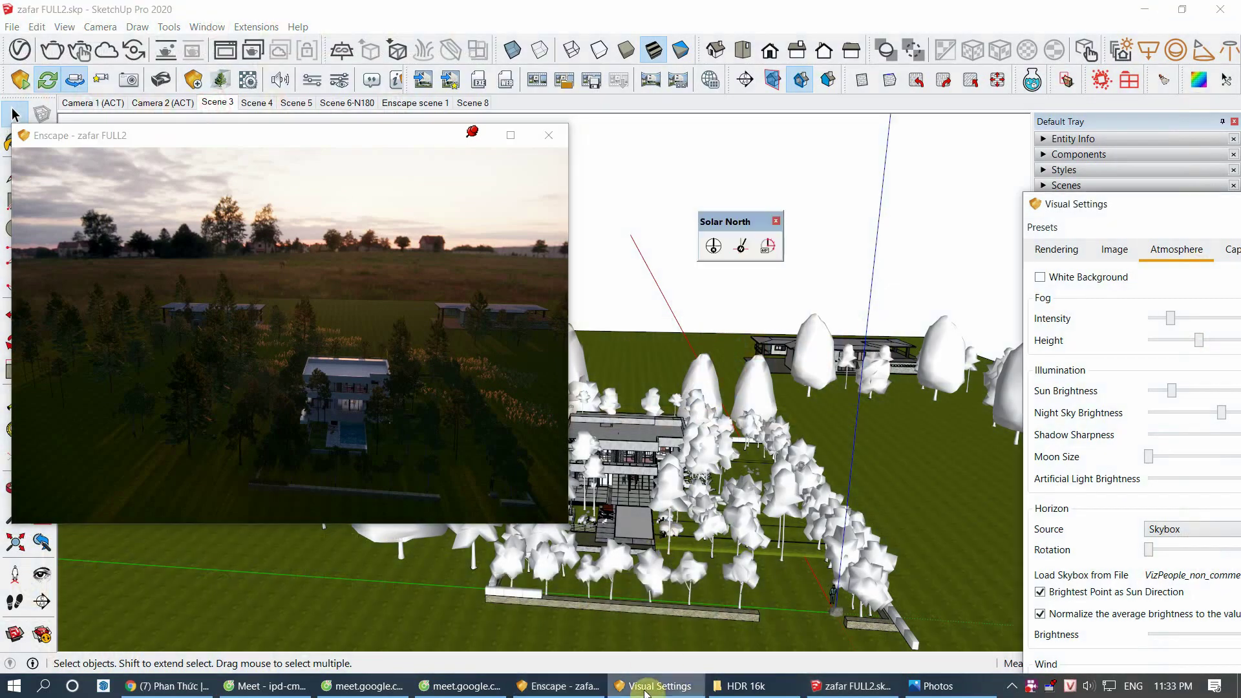
left_click(542, 690)
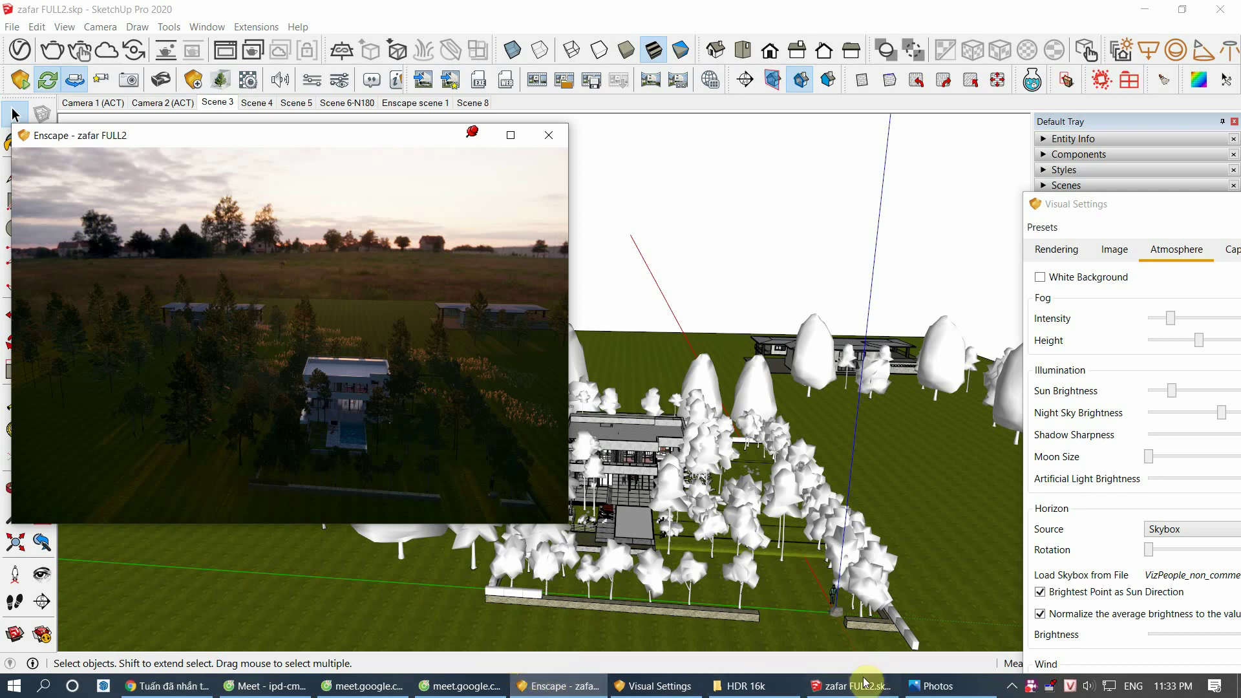
mouse_move(850, 686)
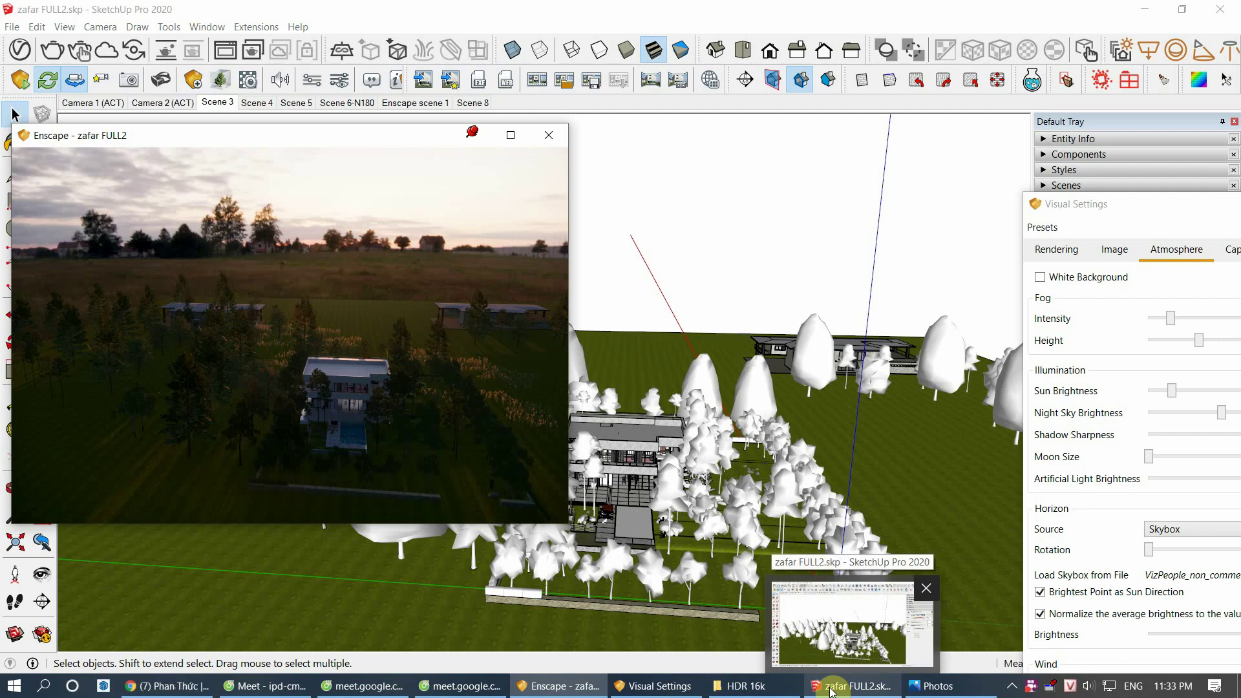
left_click(821, 692)
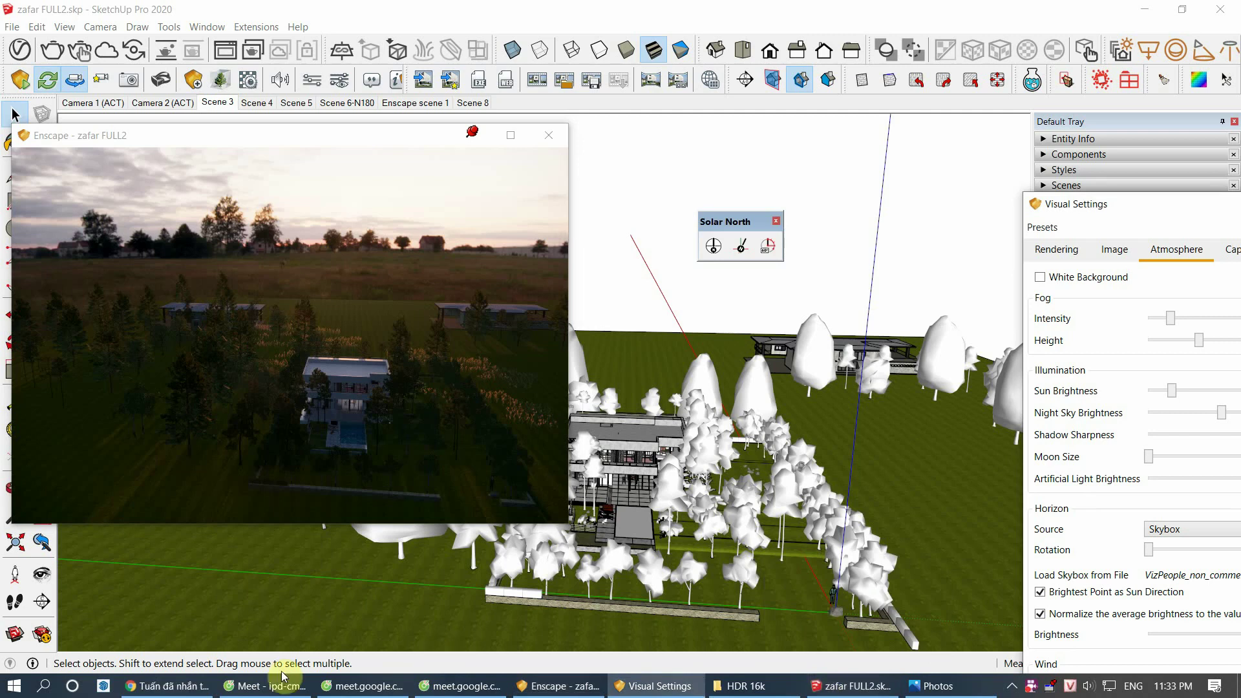
left_click(165, 686)
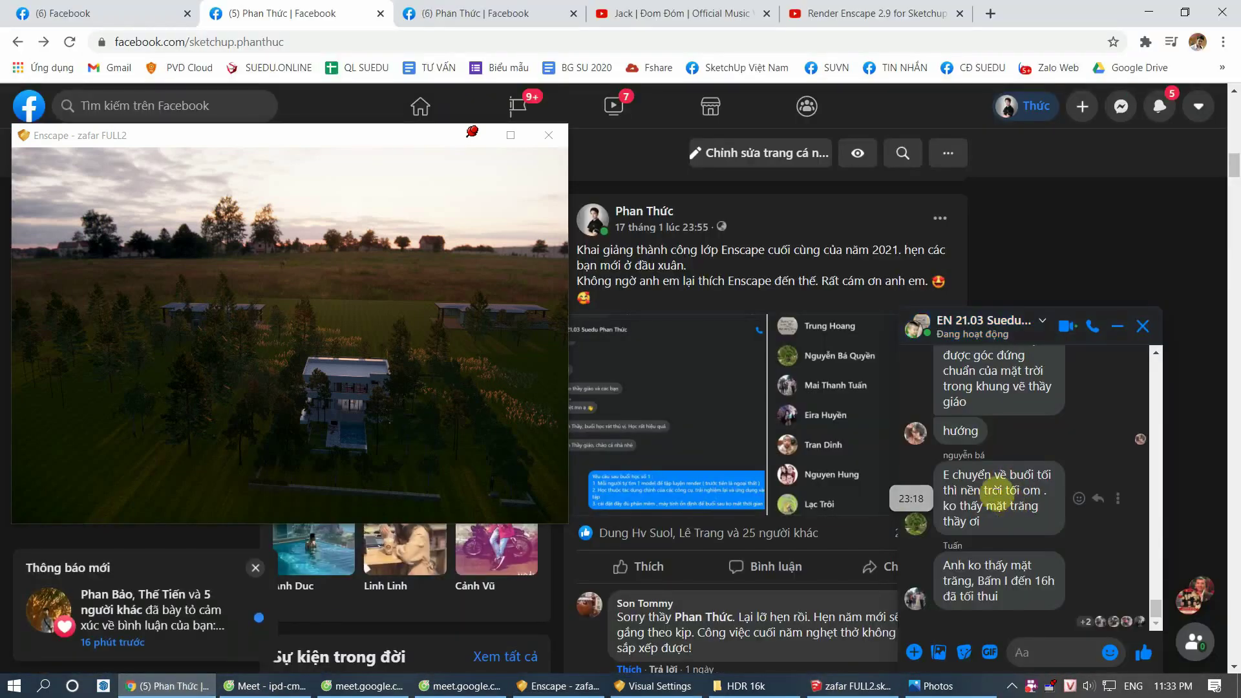
Step: Switch from Chrome back to SketchUp with Enscape's Visual Settings window in front
left_click(835, 682)
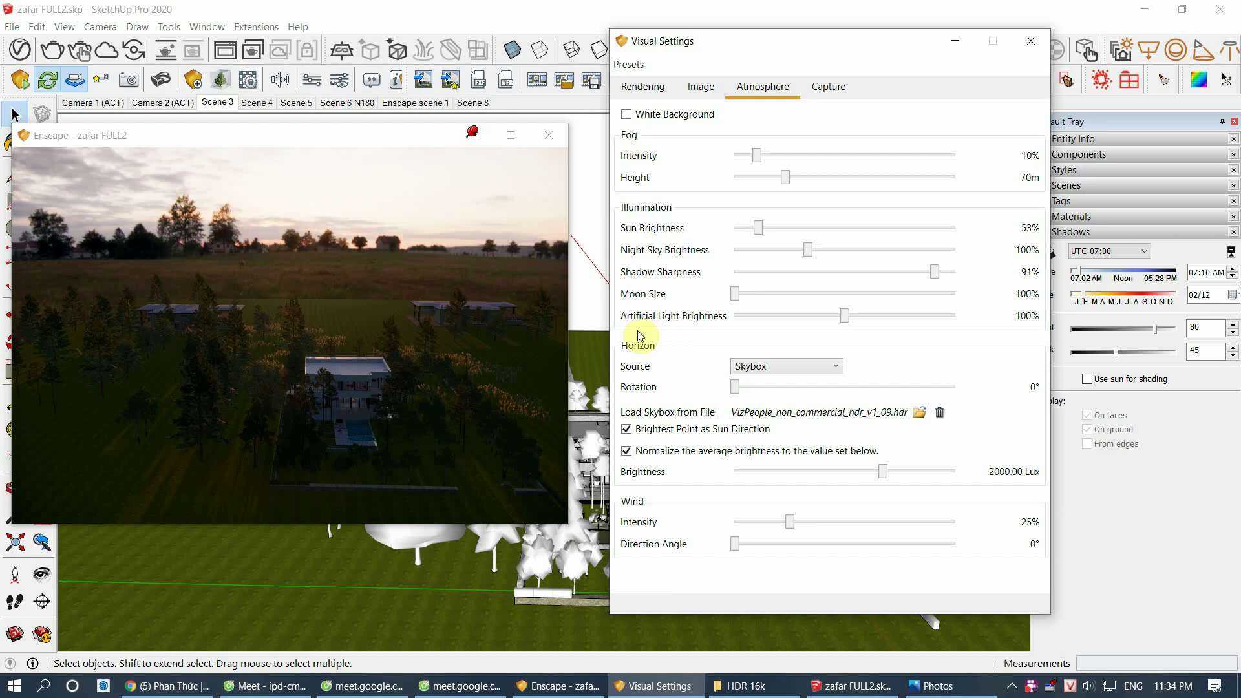
Step: Switch to the poolside scene and rotate the skybox horizon to 208°
mouse_move(735, 387)
left_mouse_down()
mouse_move(760, 402)
mouse_move(820, 394)
left_mouse_up()
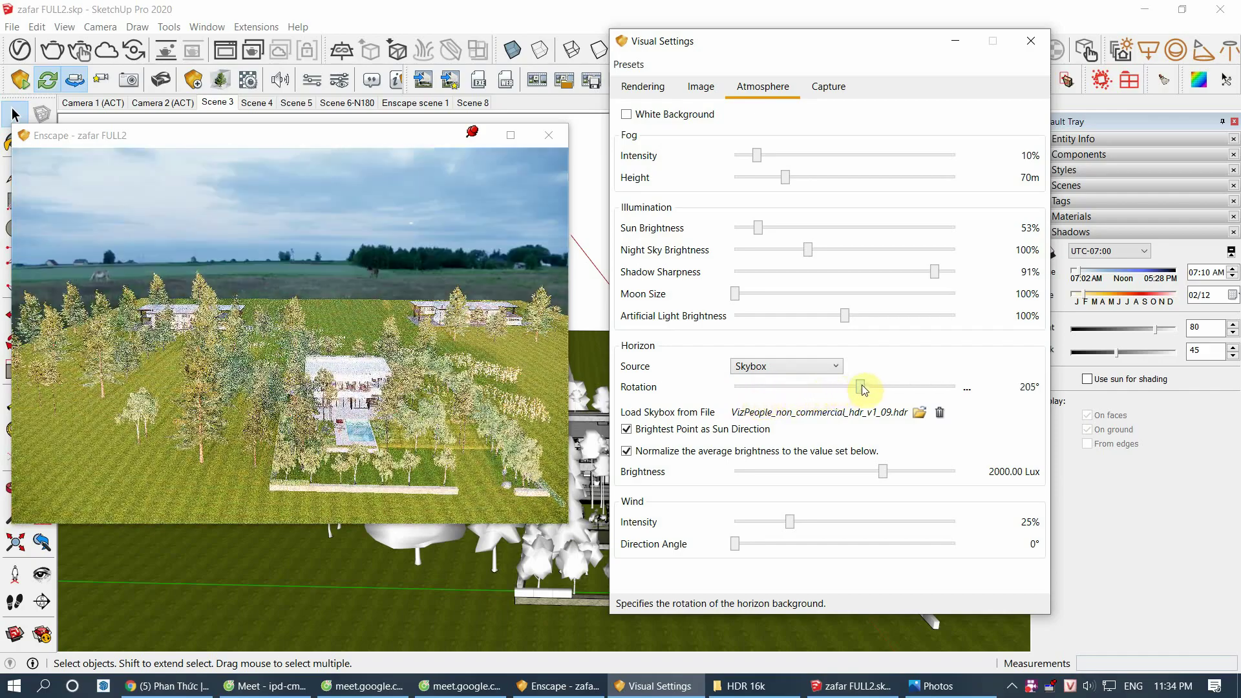
left_click_drag(820, 394, 746, 387)
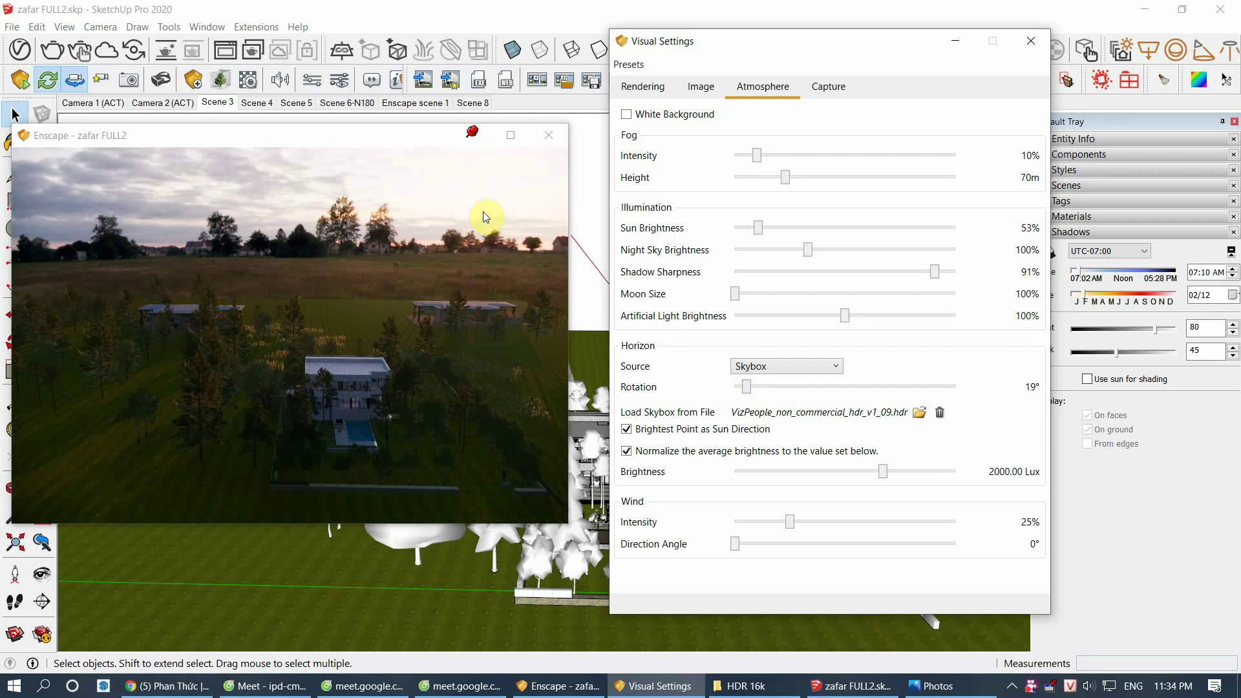
mouse_move(746, 386)
left_mouse_down()
mouse_move(776, 388)
mouse_move(740, 388)
mouse_move(763, 387)
left_mouse_up()
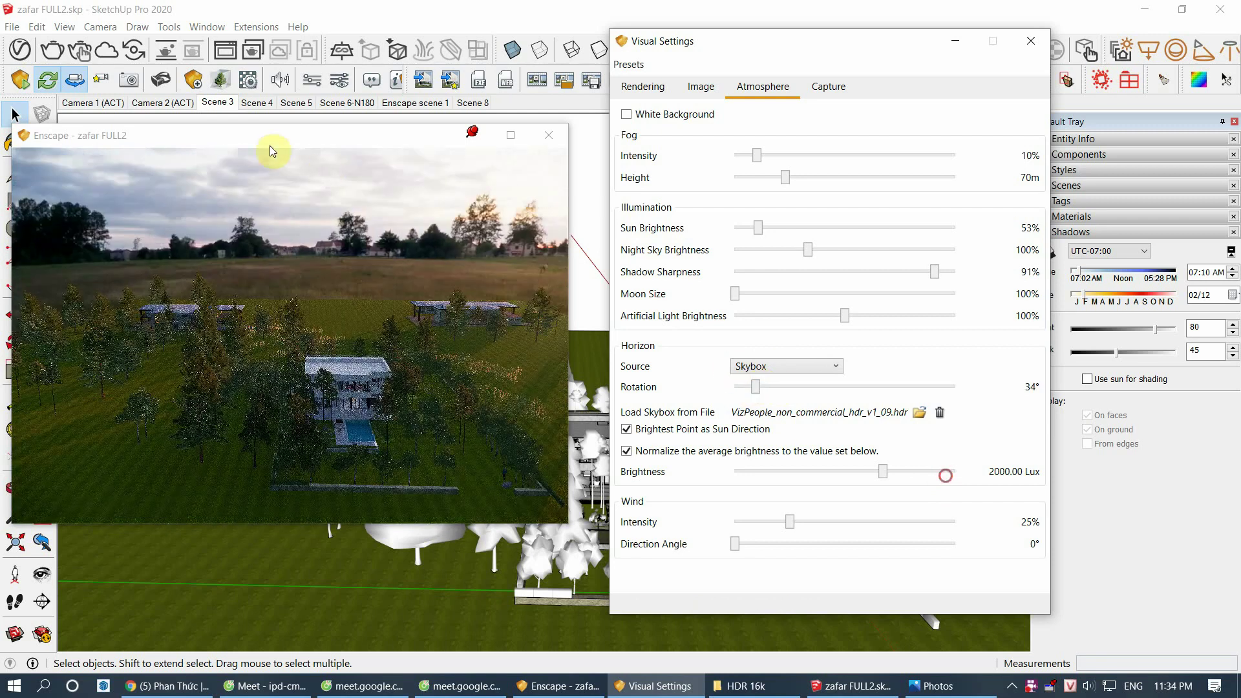
left_click(266, 134)
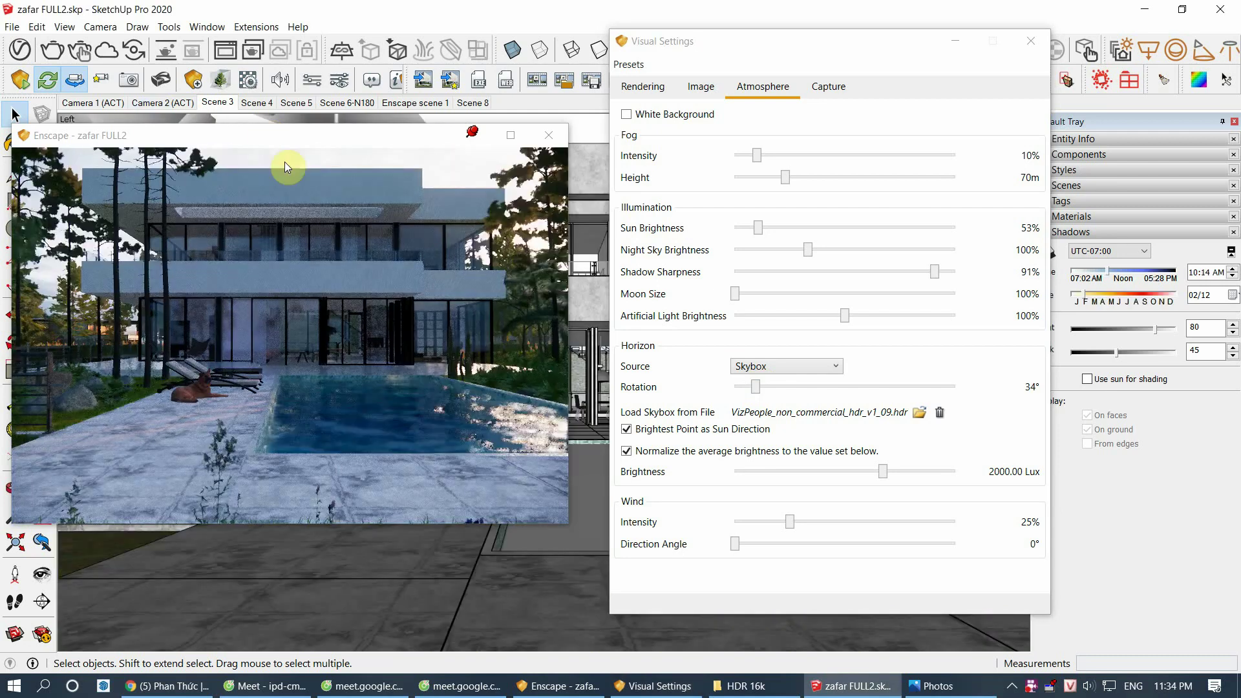
left_click_drag(756, 389, 869, 388)
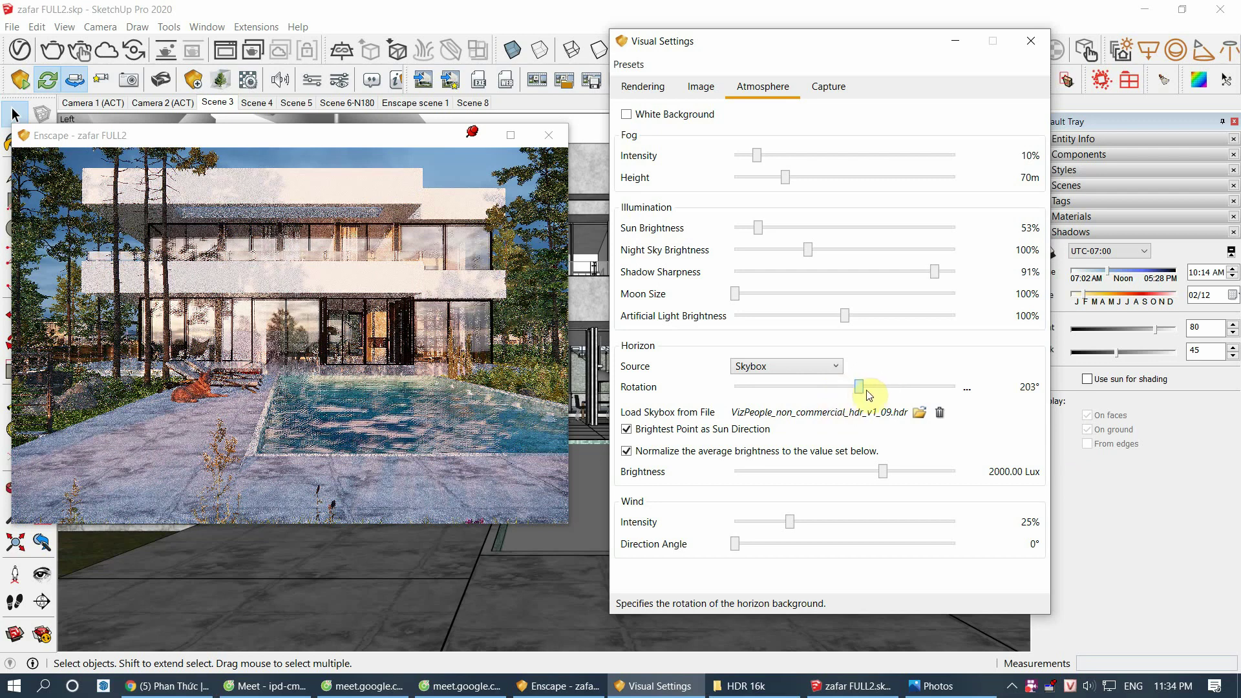
left_click_drag(864, 391, 862, 391)
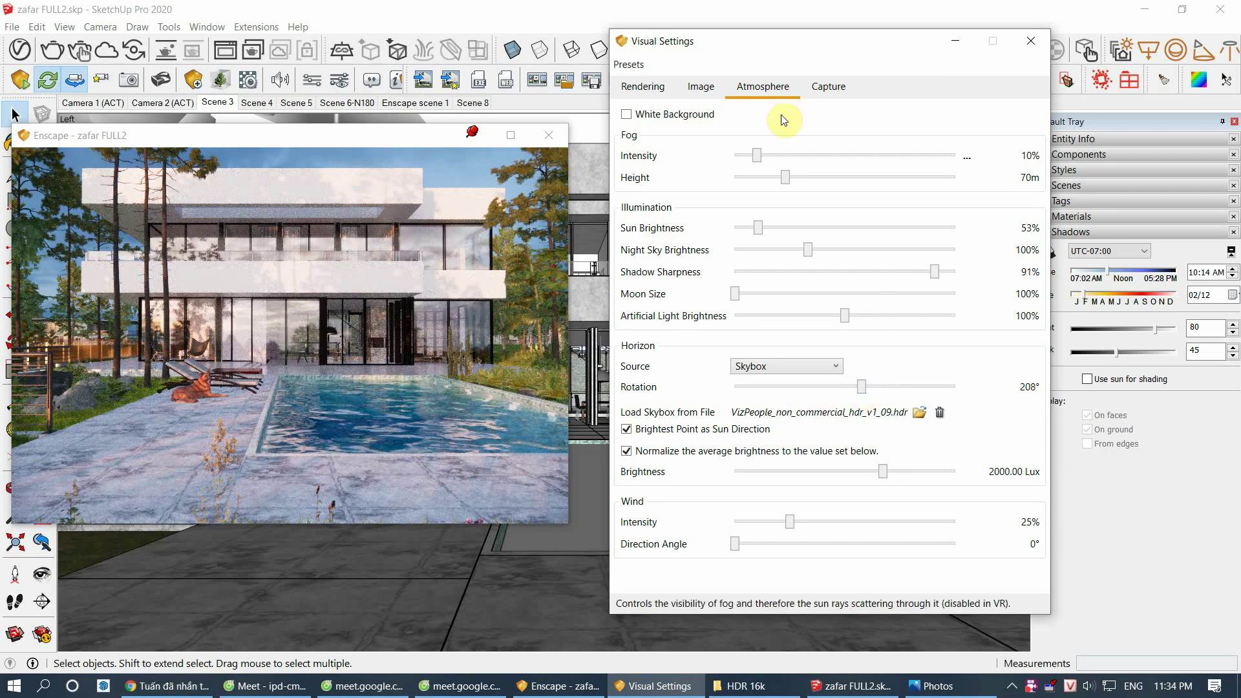
Step: Raise image highlights to 90% and shadows to 27%
key("ctrl+shift+Tab")
left_click_drag(914, 161, 943, 160)
left_click_drag(812, 185, 877, 182)
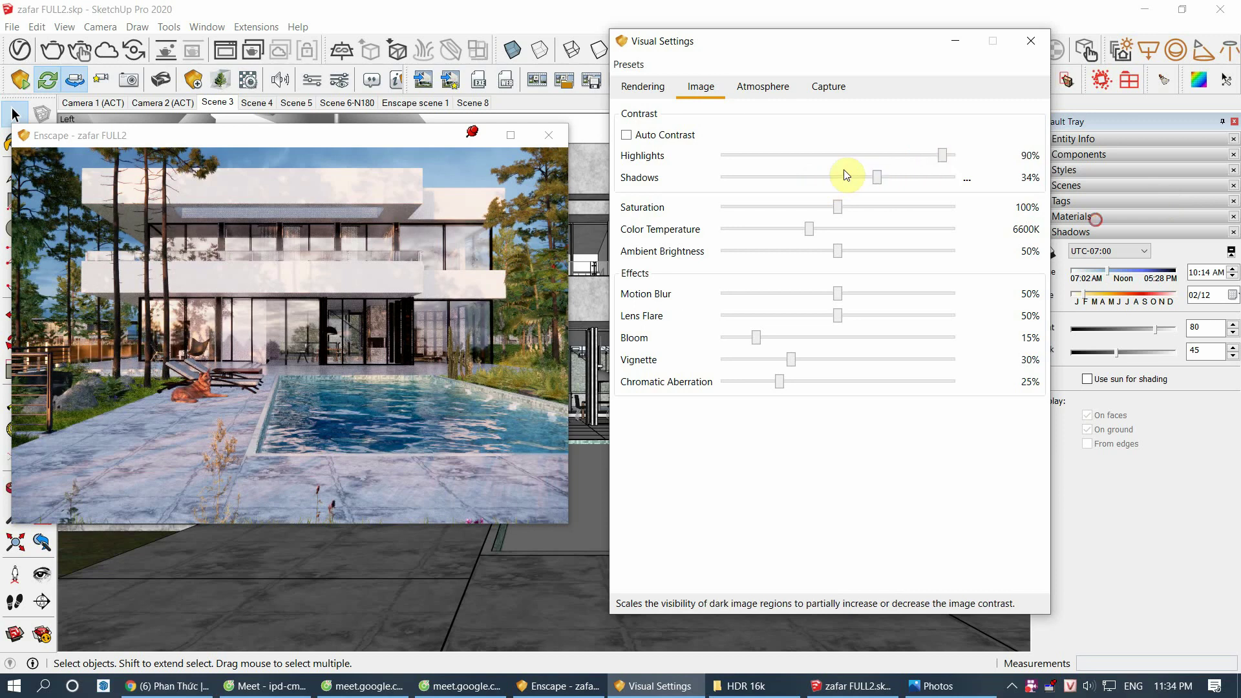
Step: Nudge exposure down, set colour temperature to 8732K, lens flare 44% and vignette 34%
left_click(643, 86)
left_click_drag(829, 231, 814, 226)
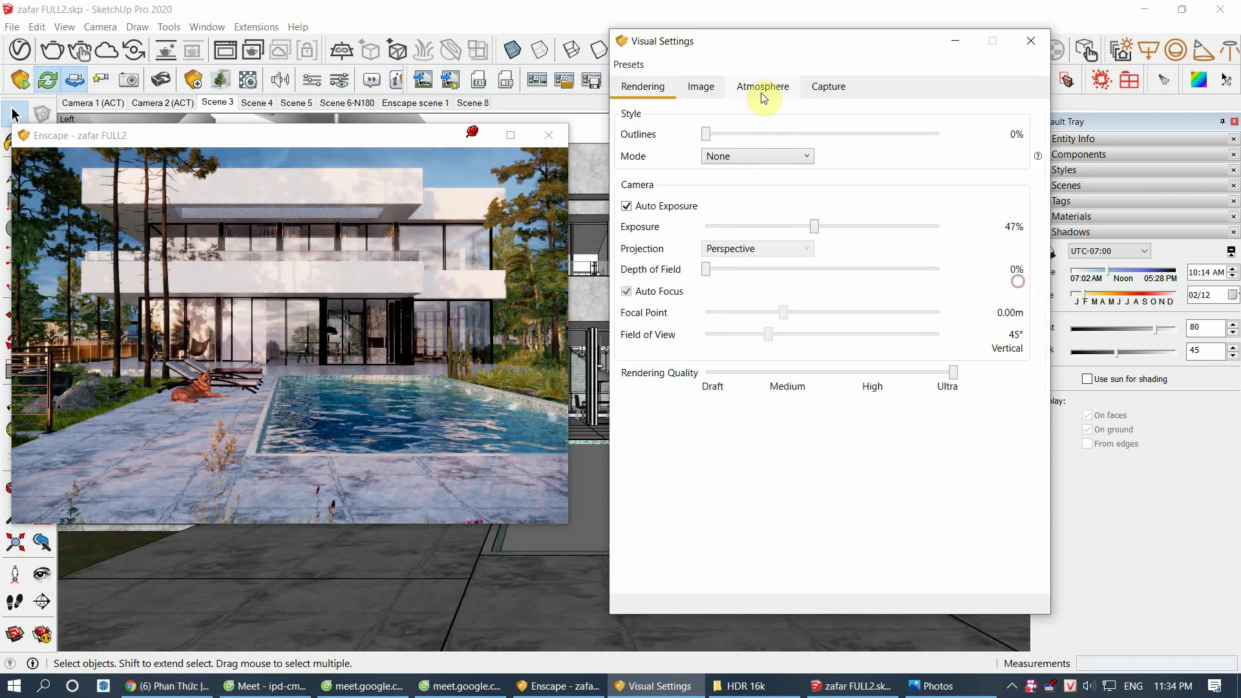
left_click(714, 86)
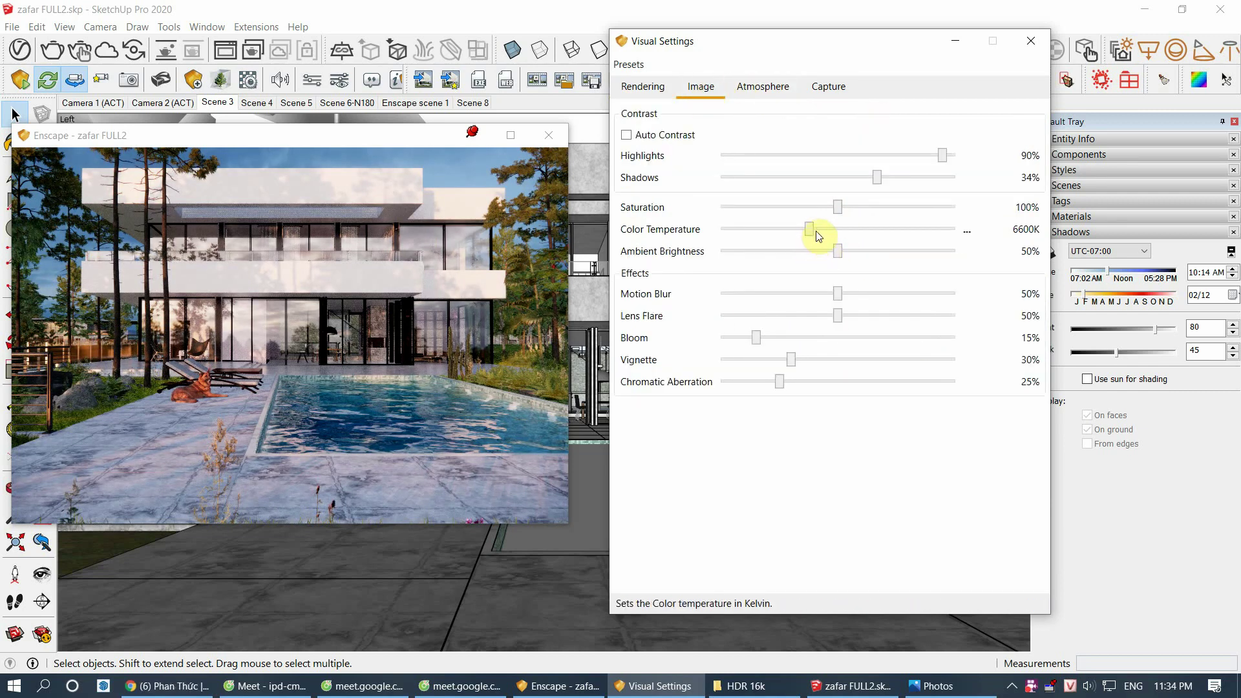
left_click_drag(810, 230, 844, 231)
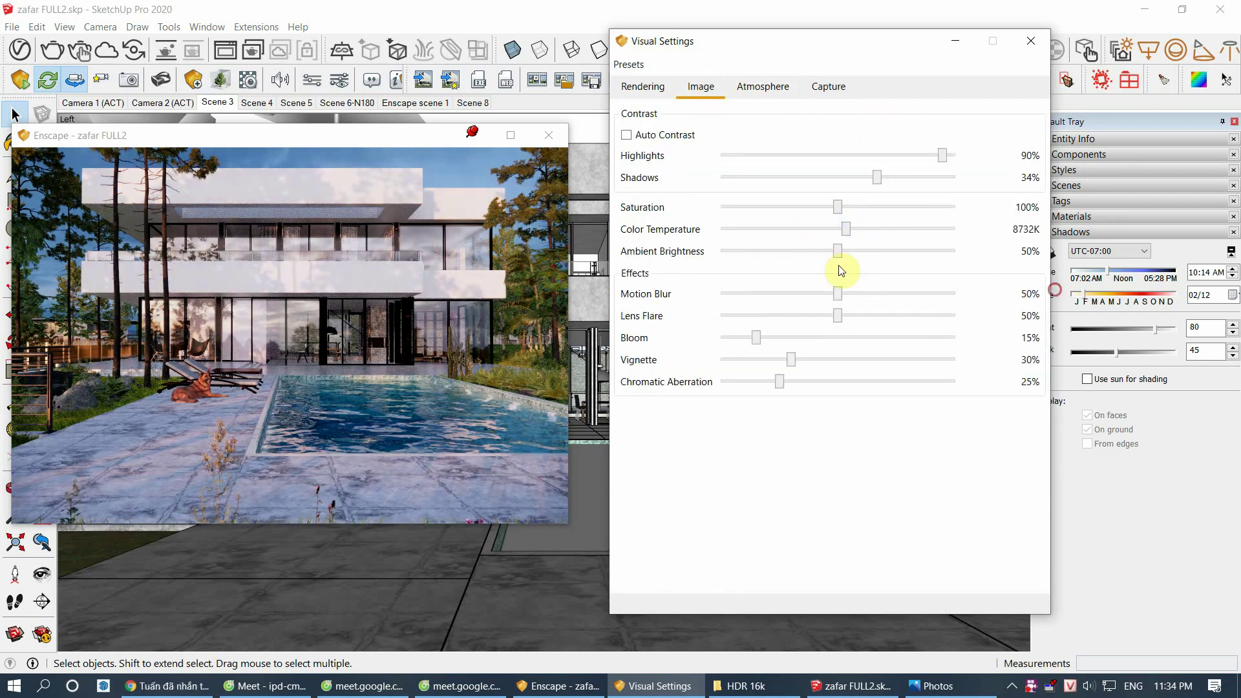
left_click_drag(835, 316, 825, 318)
left_click_drag(791, 360, 801, 361)
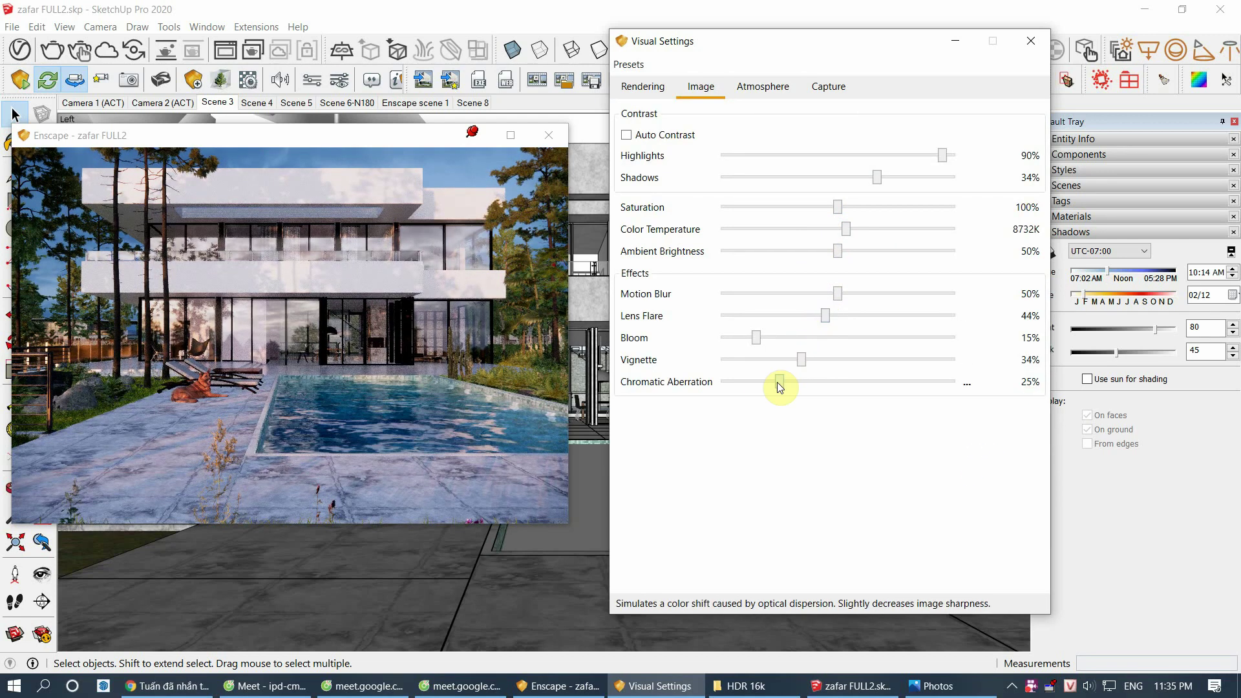
Step: Set chromatic aberration to 16% and saturation to 117%
left_click(755, 88)
left_click(700, 87)
left_click_drag(838, 206, 857, 205)
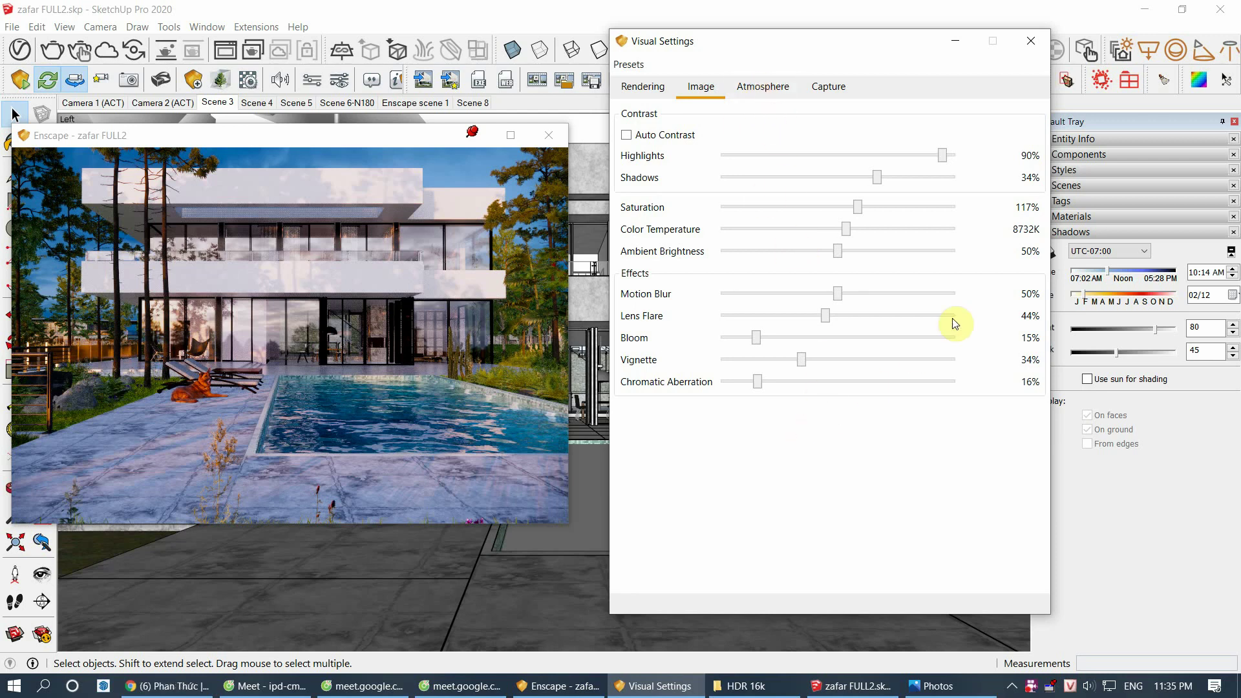
left_click_drag(851, 45, 809, 37)
left_click(721, 83)
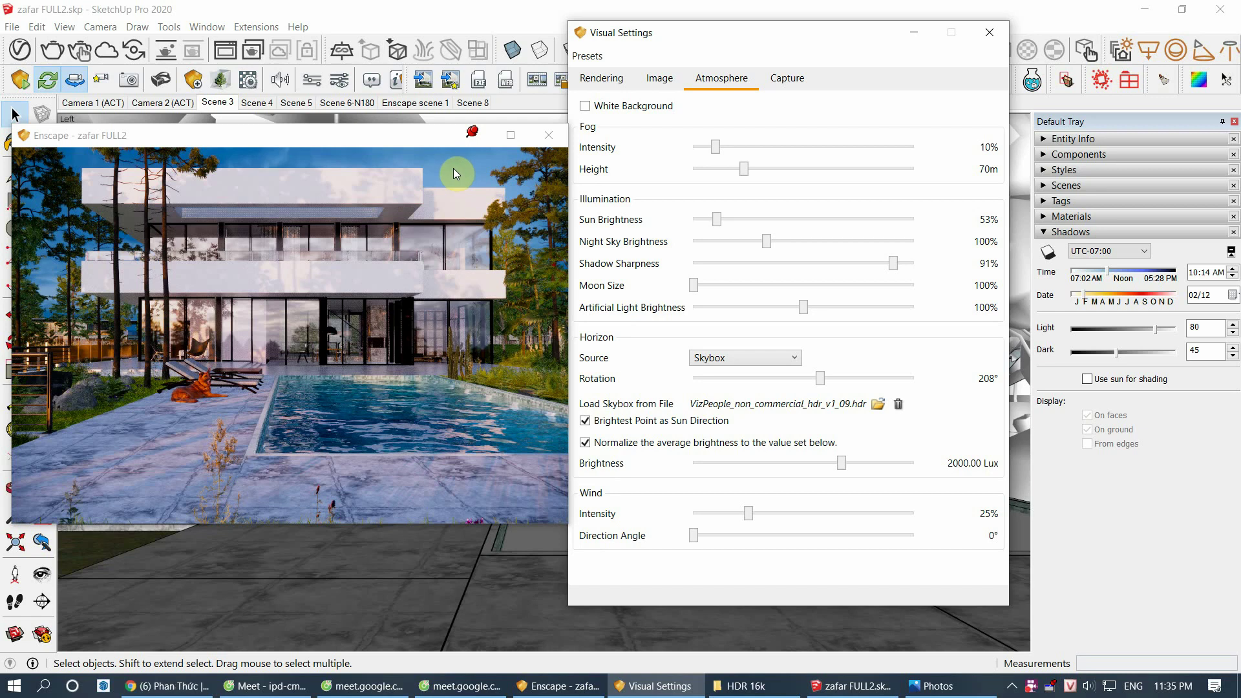
Step: Set the sun time to 03:15 PM, toggling Brightest Point as Sun Direction off and on
left_click_drag(1093, 275, 1143, 287)
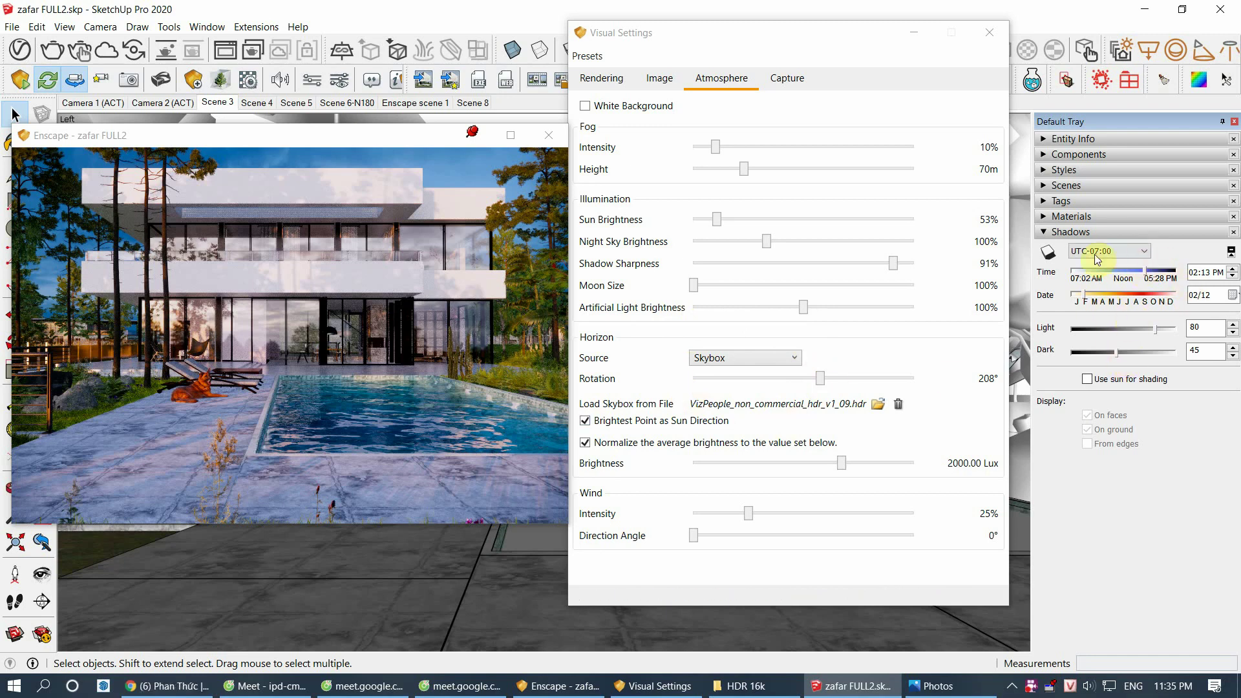
left_click(585, 420)
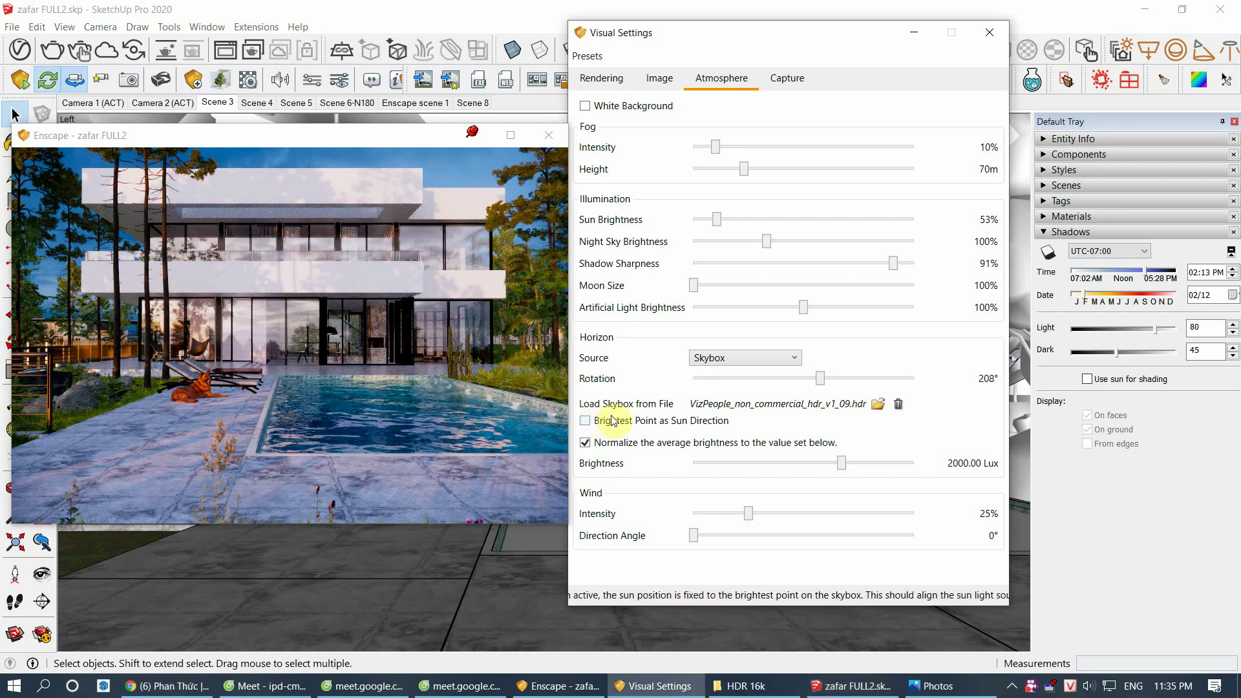
mouse_move(1148, 276)
left_mouse_down()
mouse_move(1095, 277)
mouse_move(1141, 277)
left_mouse_up()
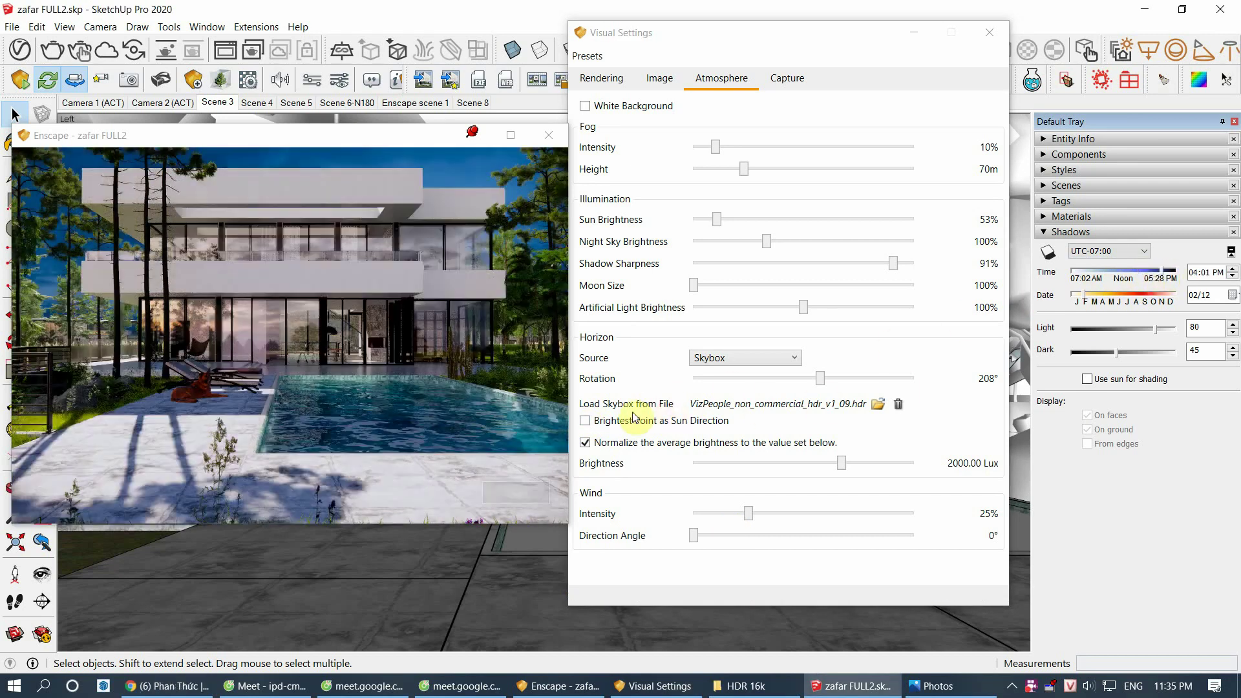
left_click(585, 420)
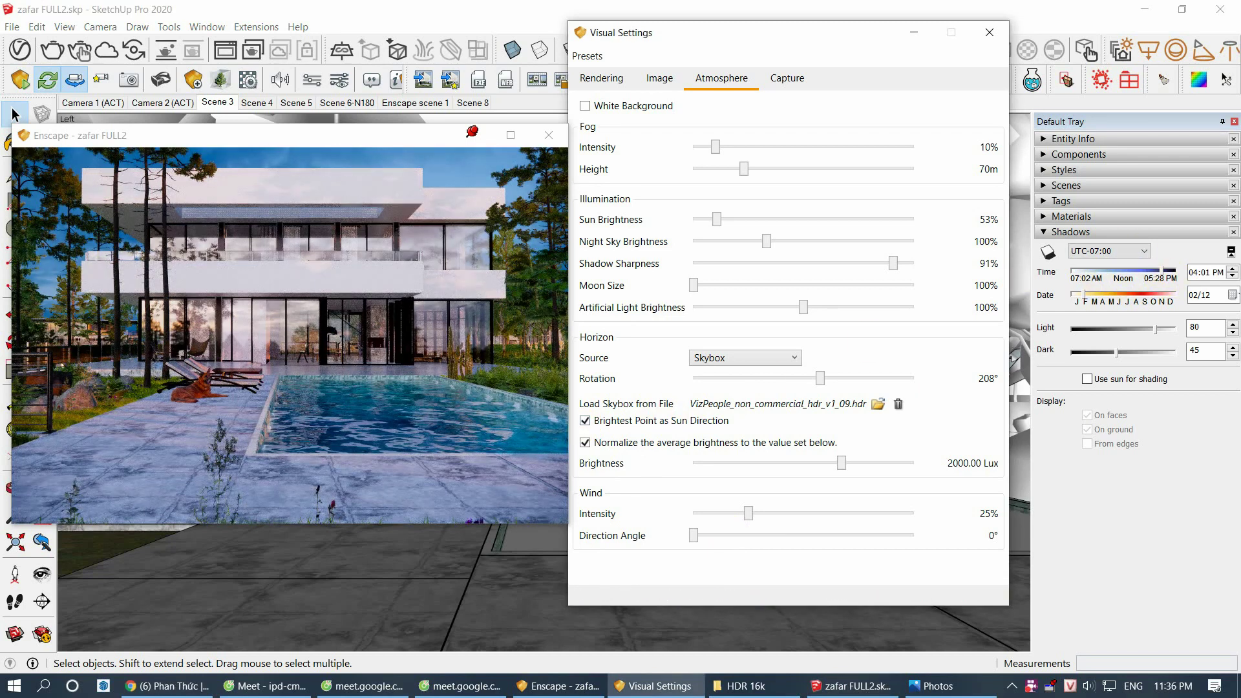
left_click_drag(1163, 271, 1154, 275)
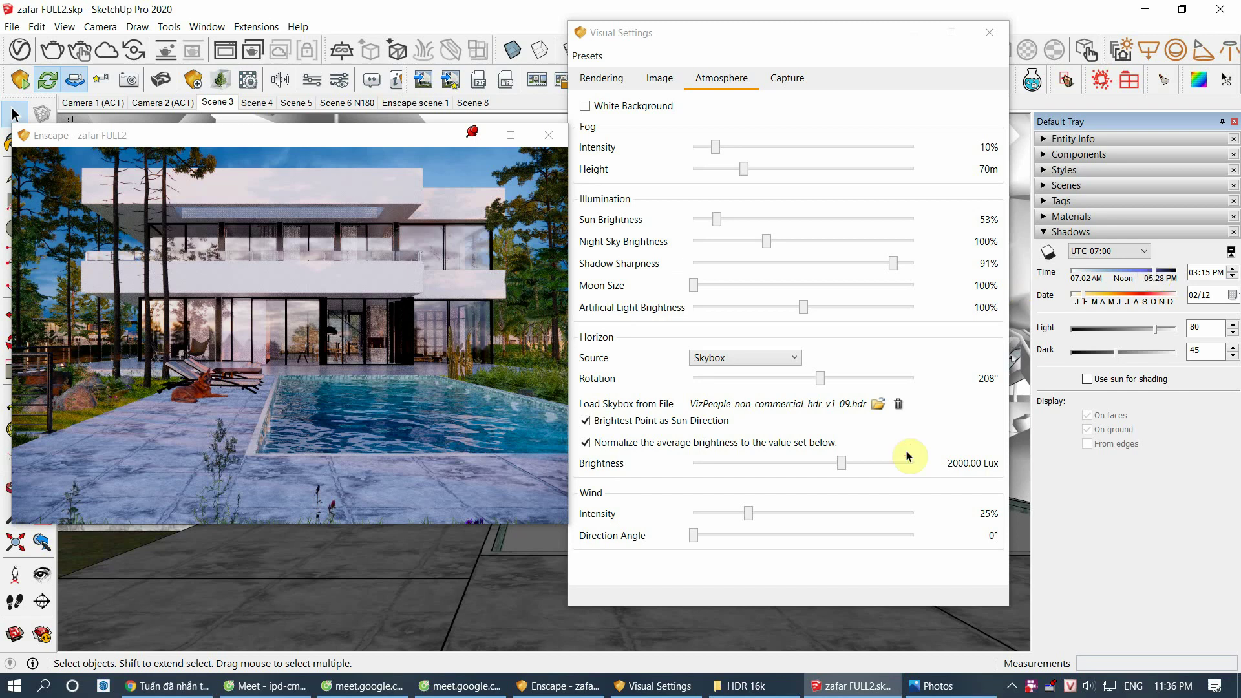
Step: Dim the skybox brightness to 219.45 Lux and lower image saturation to 94%
left_click(938, 420)
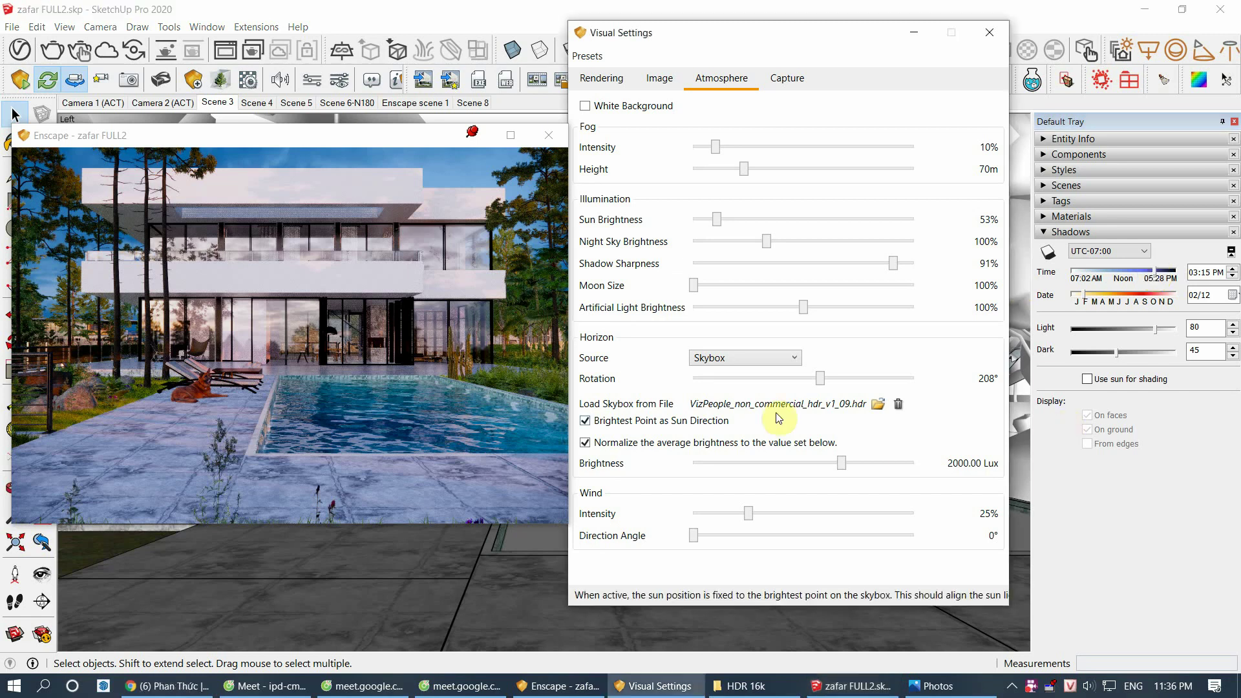
mouse_move(842, 463)
left_mouse_down()
mouse_move(788, 465)
mouse_move(823, 465)
mouse_move(809, 466)
left_mouse_up()
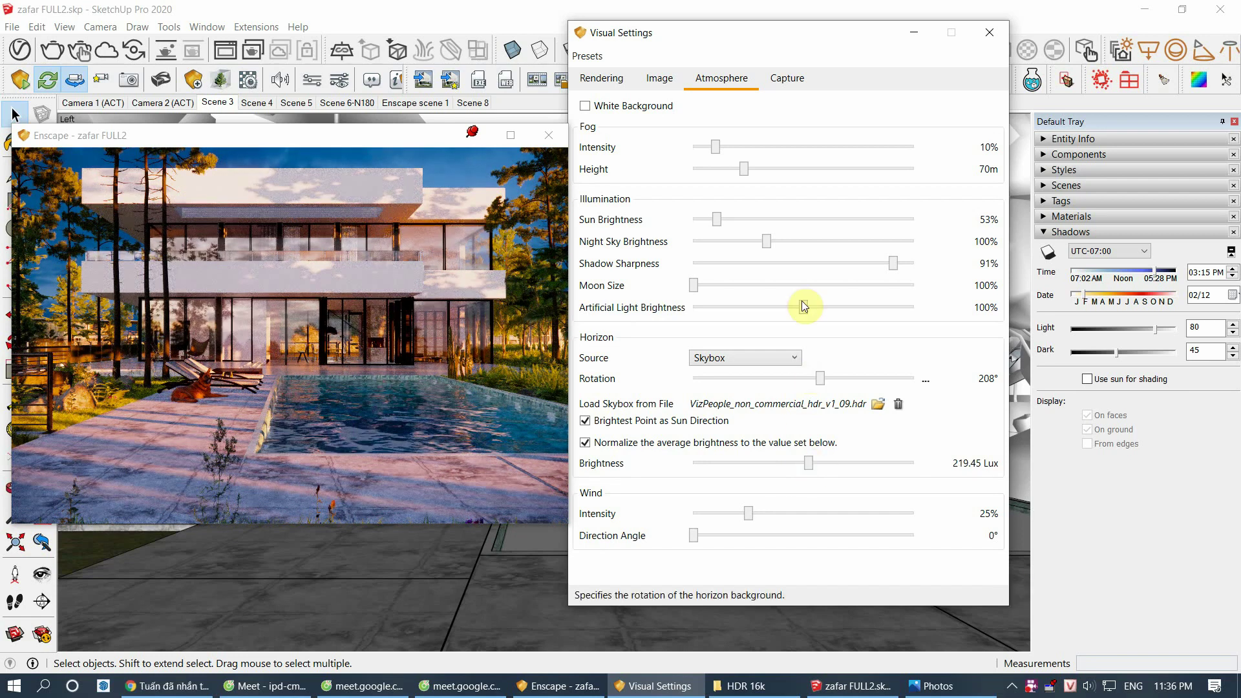
left_click(660, 78)
left_click_drag(816, 198, 782, 202)
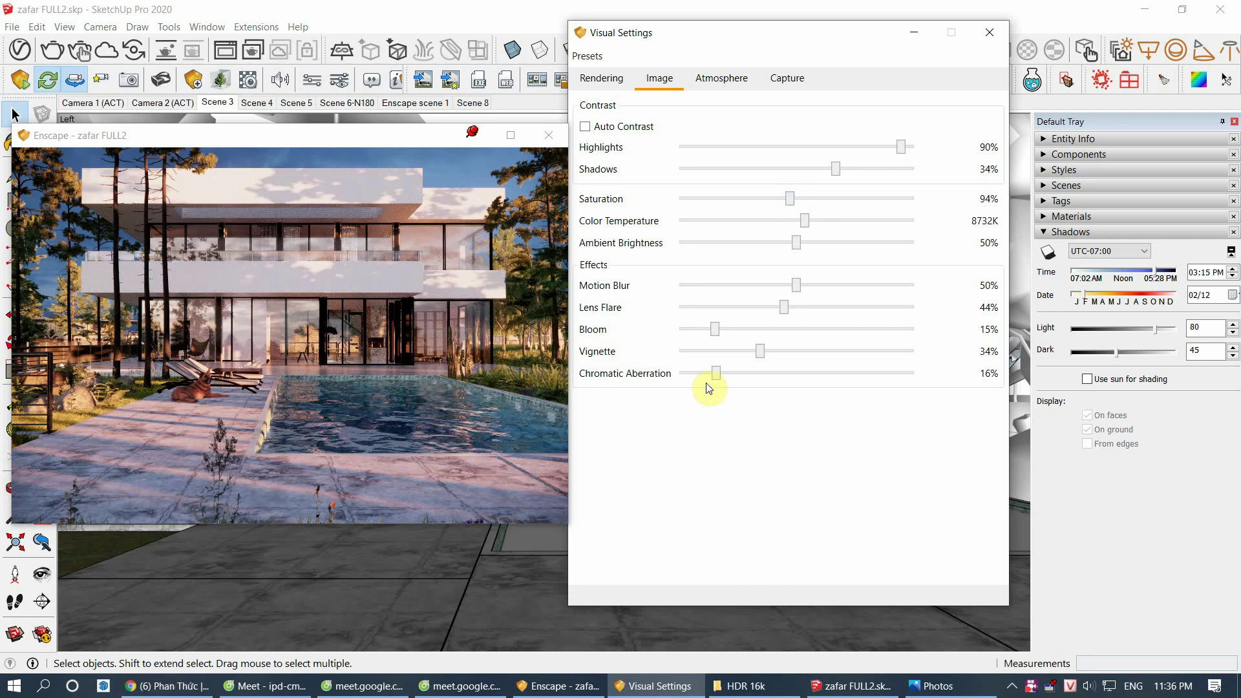
Step: Bring up the HDR 16k folder in File Explorer and scroll through its HDR sky files
left_click(744, 685)
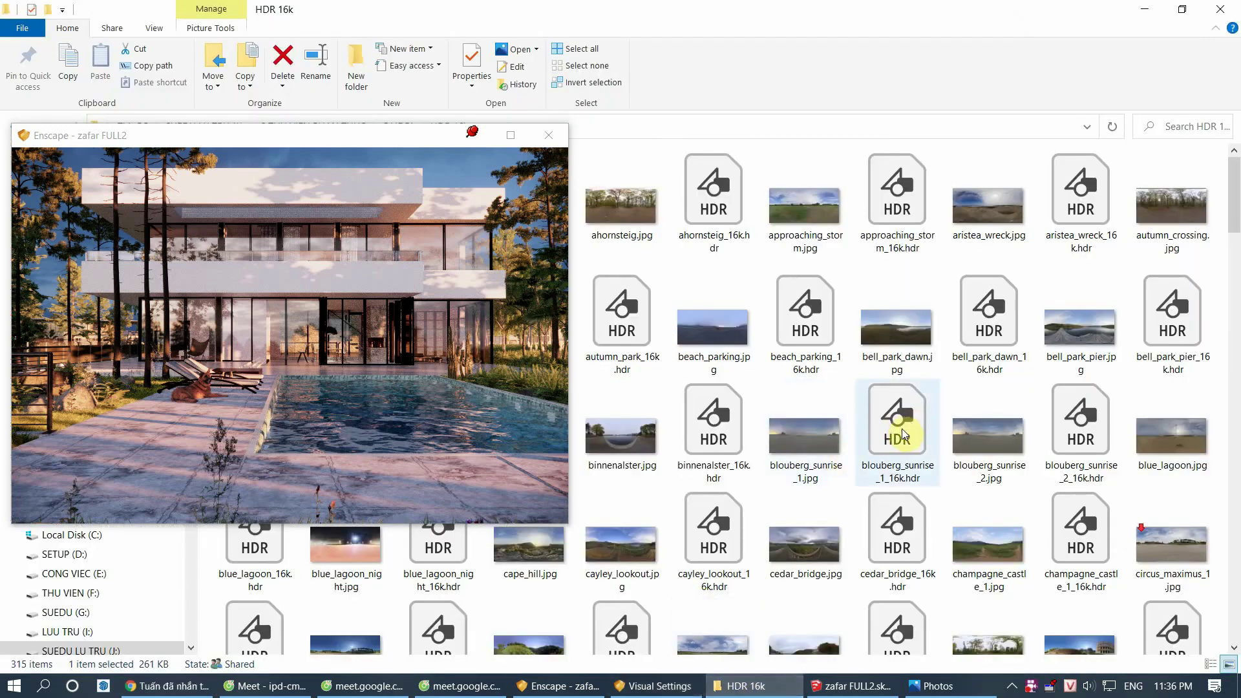
scroll(834, 394, "down", 15)
scroll(840, 472, "down", 5)
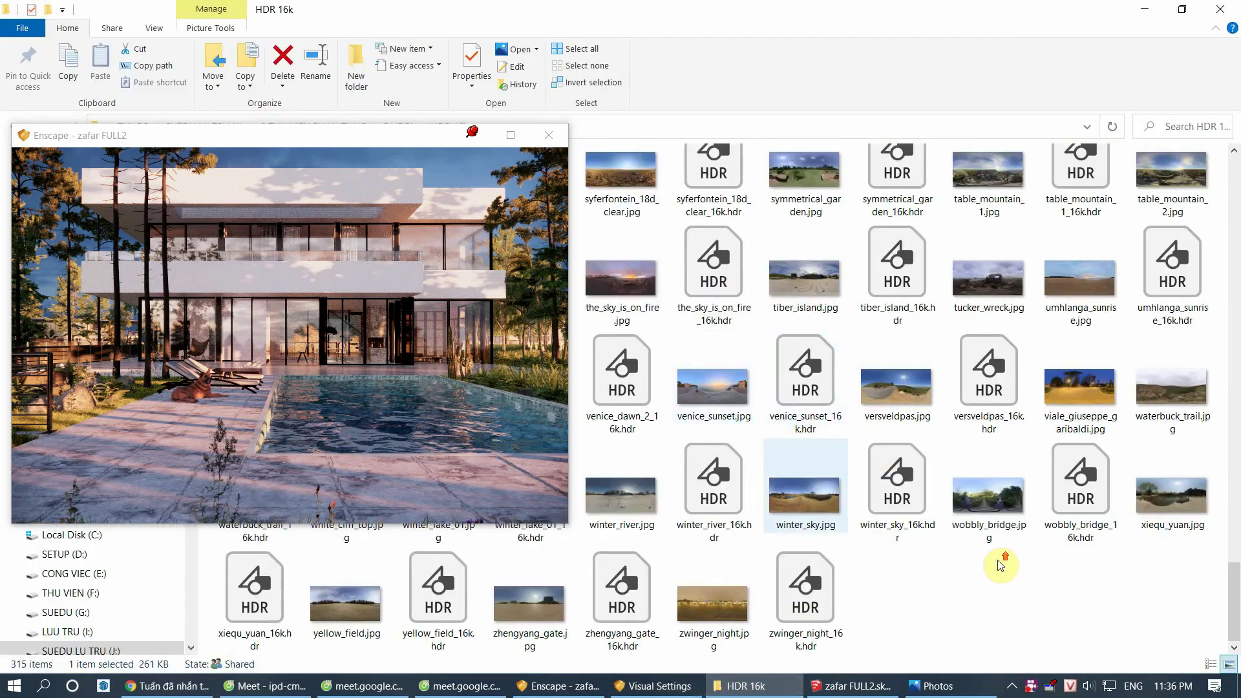
scroll(1001, 565, "up", 20)
scroll(775, 416, "down", 7)
scroll(934, 443, "down", 6)
scroll(943, 452, "down", 7)
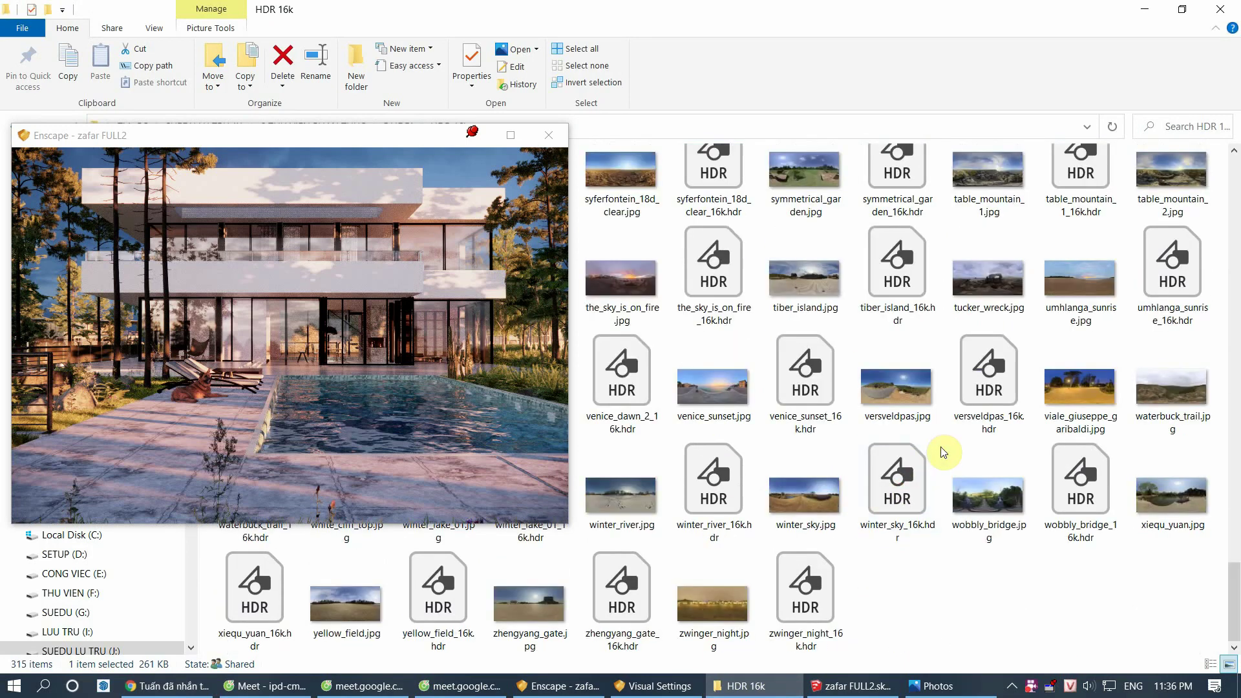
scroll(943, 452, "up", 7)
scroll(1103, 590, "up", 7)
scroll(823, 477, "up", 8)
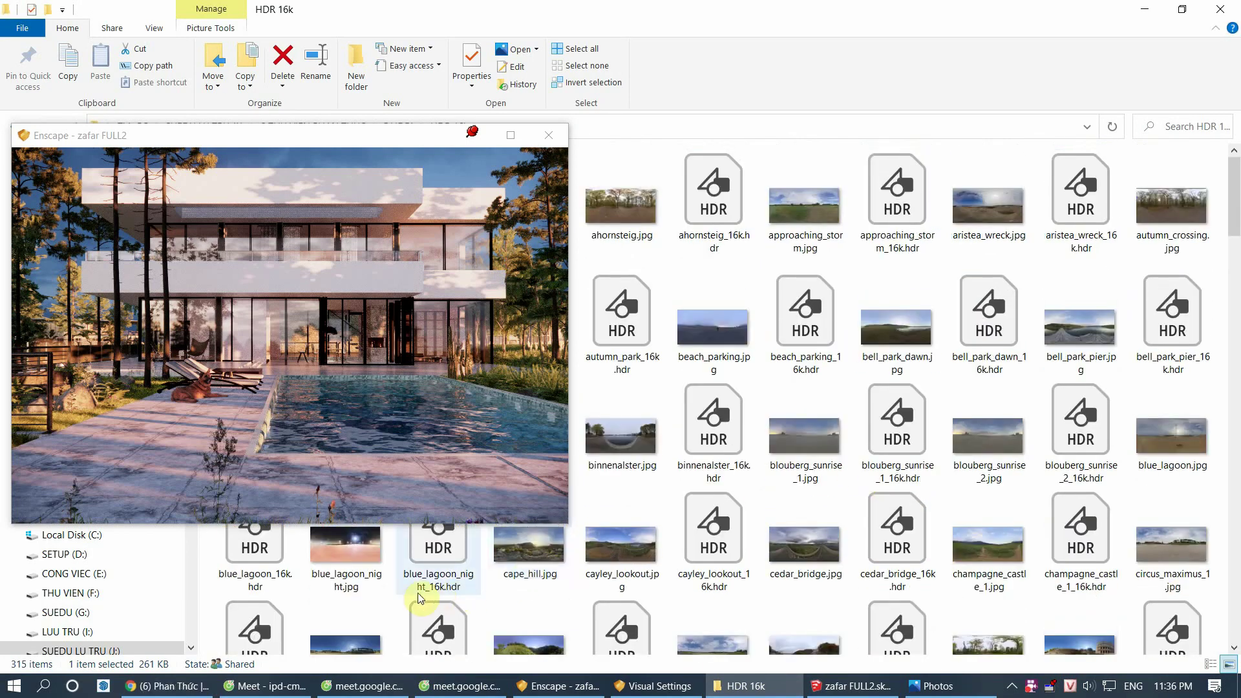
Step: Search Facebook for 'học' and open the Học viên SUEDU group
left_click(167, 687)
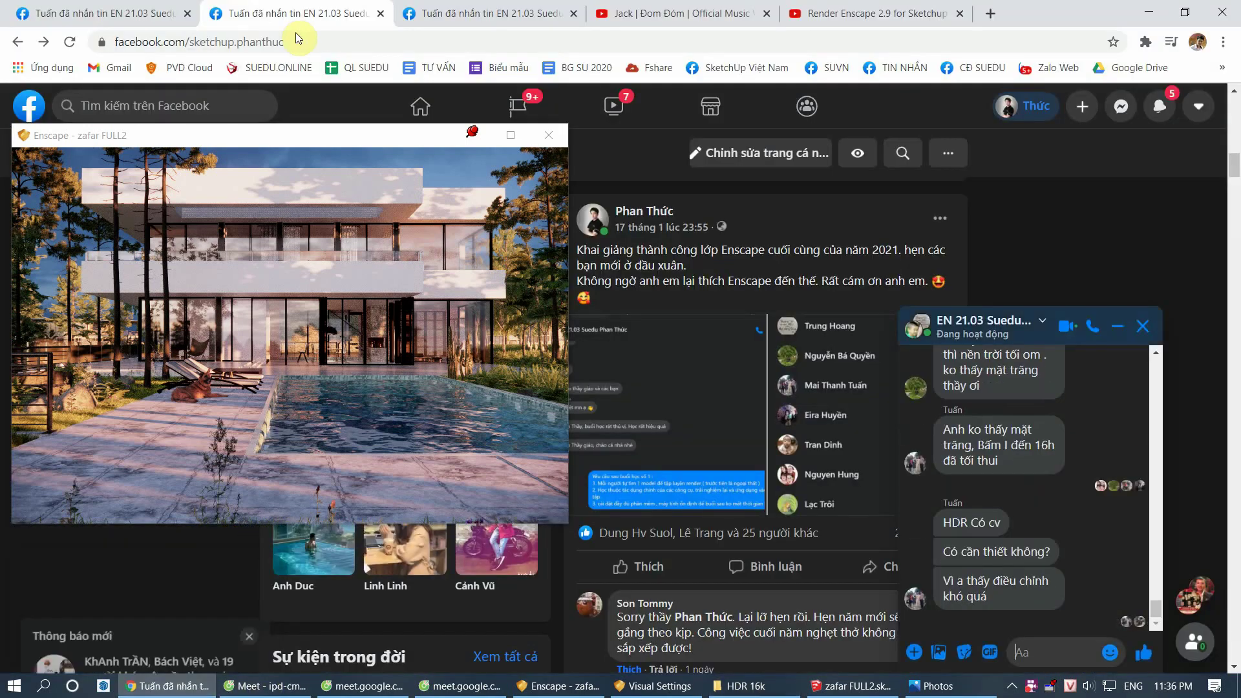
middle_click(354, 70)
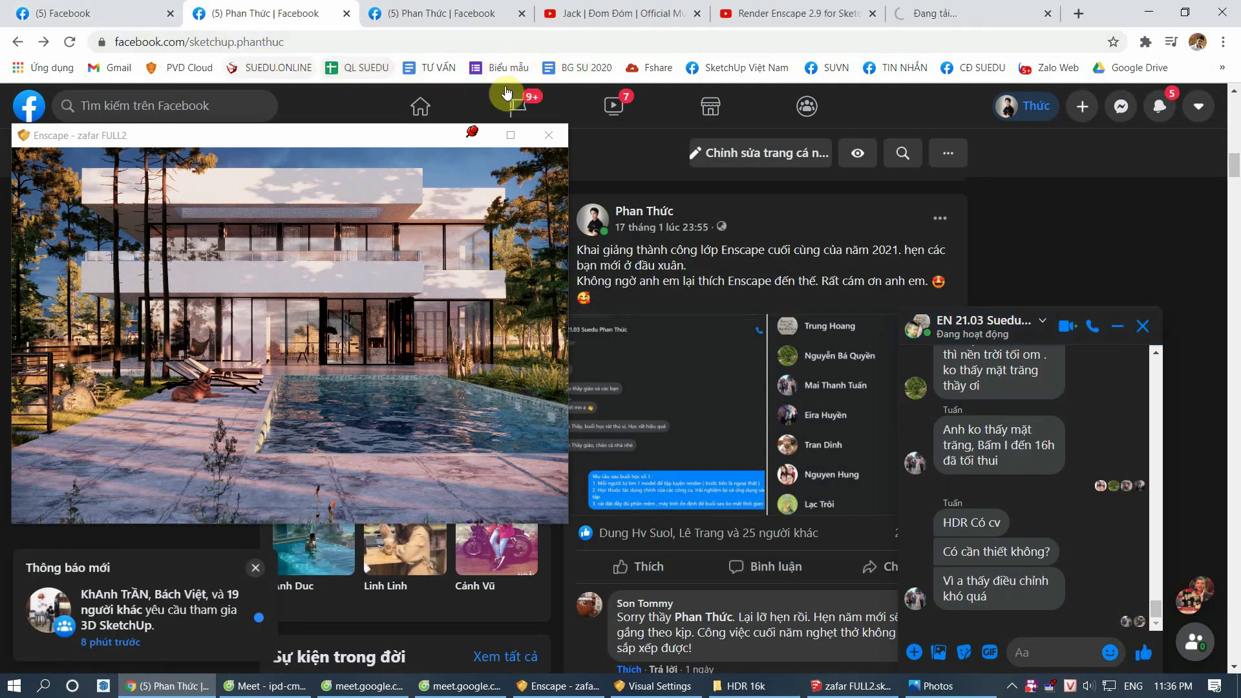
left_click(218, 142)
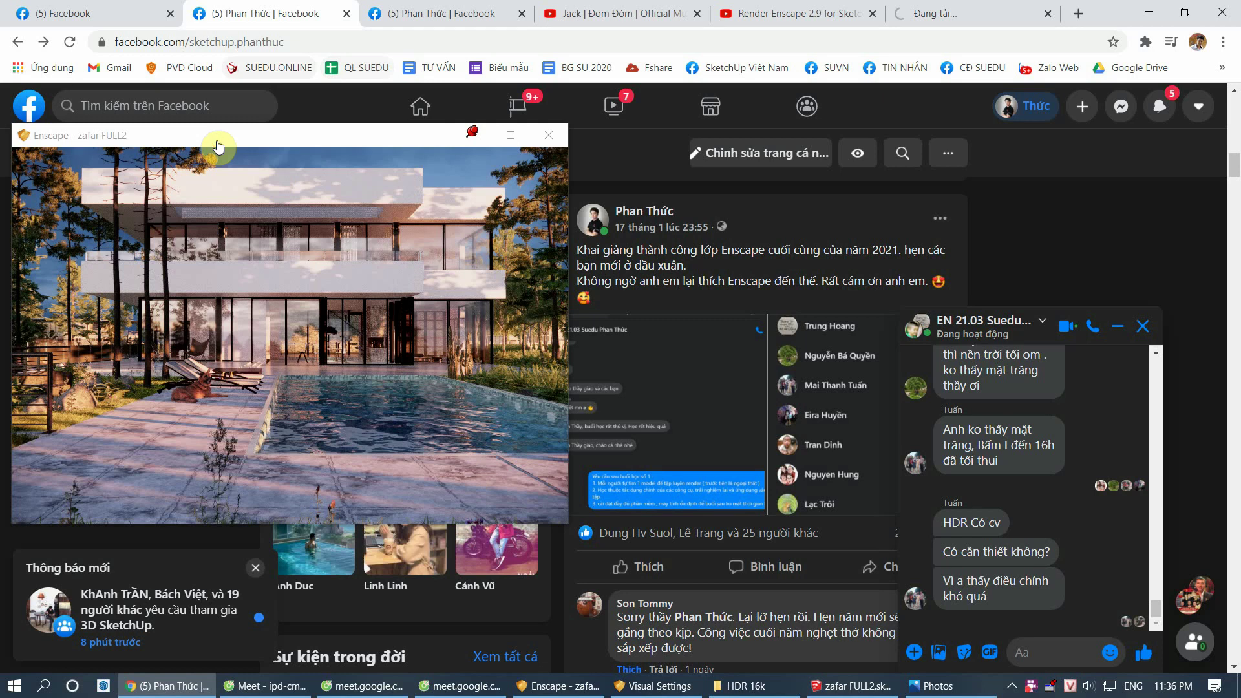
left_click(171, 105)
type("học")
left_click(124, 139)
mouse_move(502, 277)
left_mouse_down()
mouse_move(506, 378)
mouse_move(351, 662)
left_mouse_up()
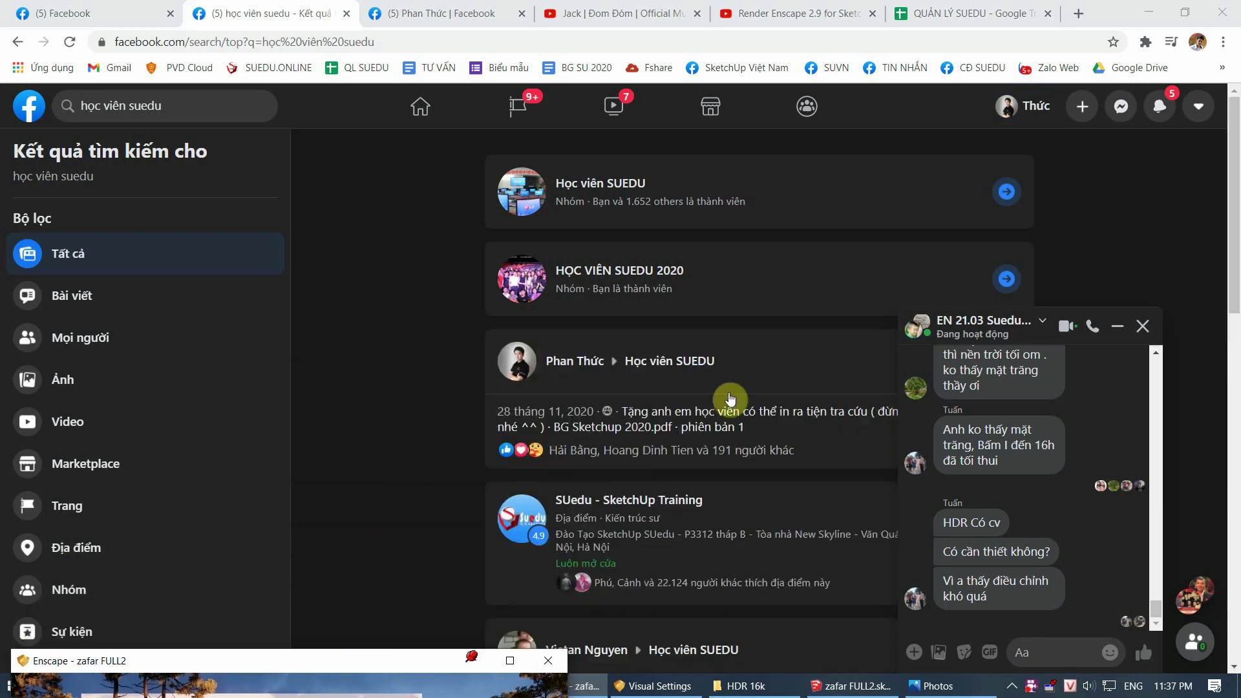
left_click(599, 195)
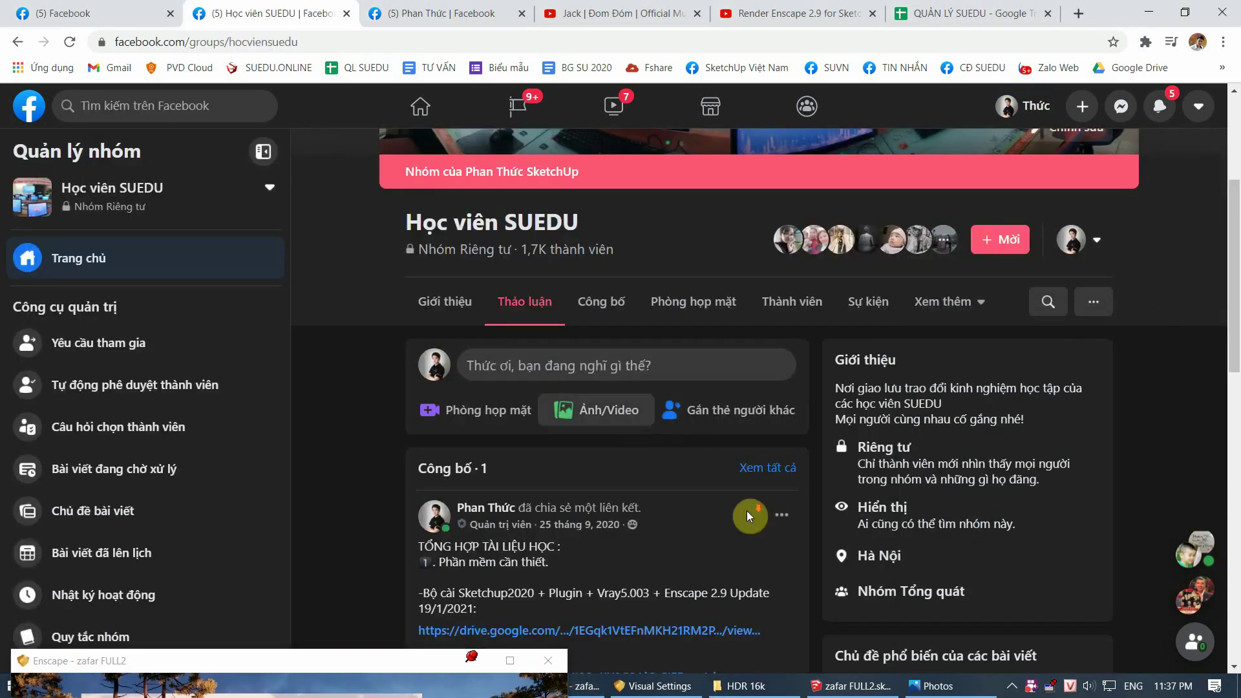
Step: Scroll to the group's pinned HDR library post and open its HDRI Haven link in a new tab
scroll(749, 515, "down", 8)
scroll(544, 338, "up", 2)
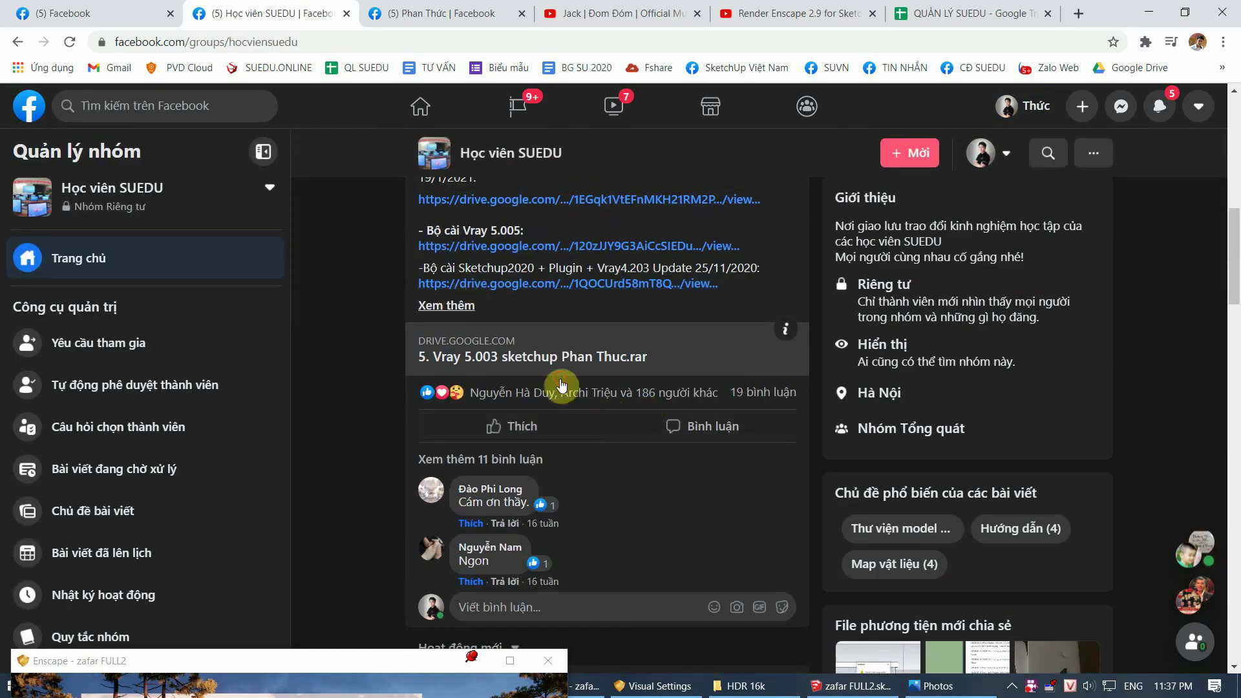
scroll(561, 386, "down", 3)
scroll(638, 458, "down", 2)
scroll(634, 477, "down", 6)
scroll(527, 443, "up", 5)
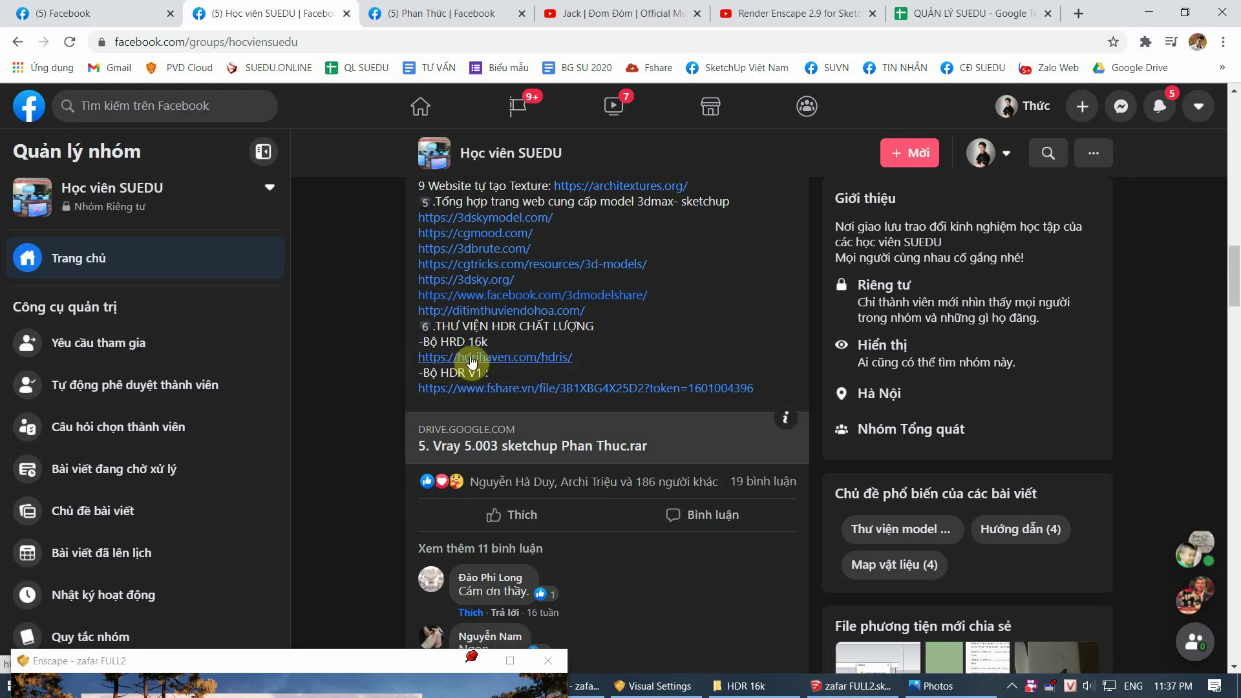
middle_click(475, 361)
Step: Browse the All HDRIs gallery and open the Lilienstein sky in a new tab
left_click(385, 14)
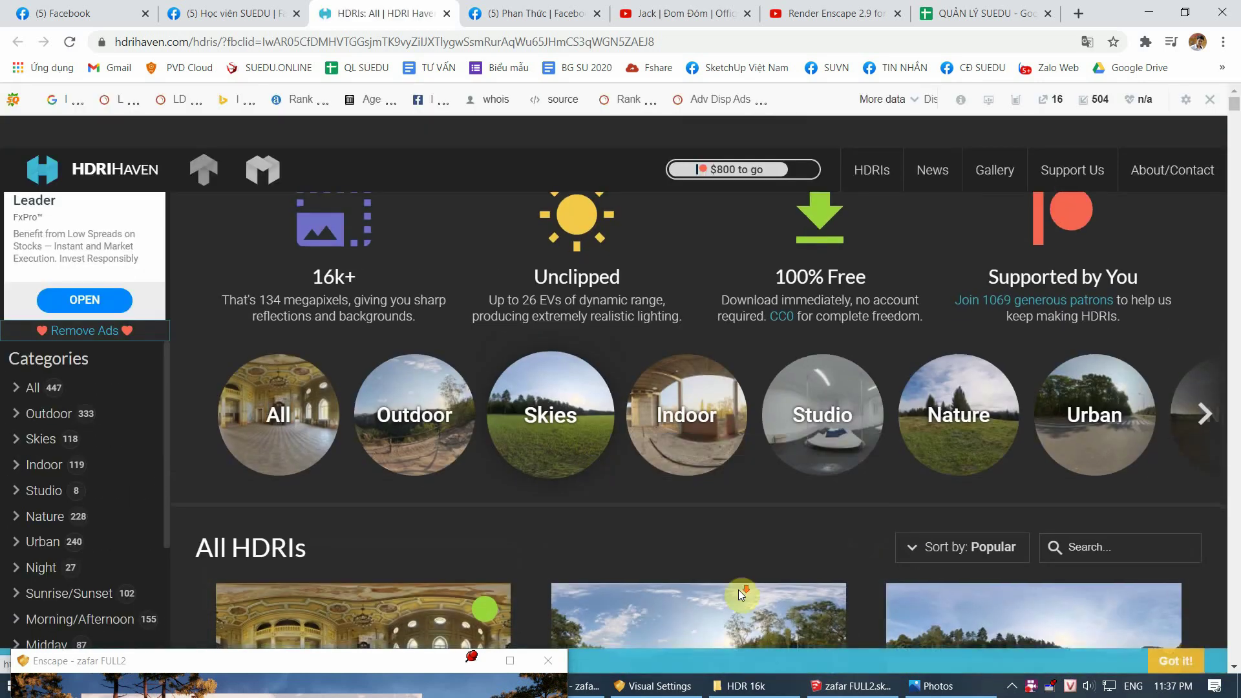
scroll(592, 477, "down", 3)
scroll(592, 477, "down", 2)
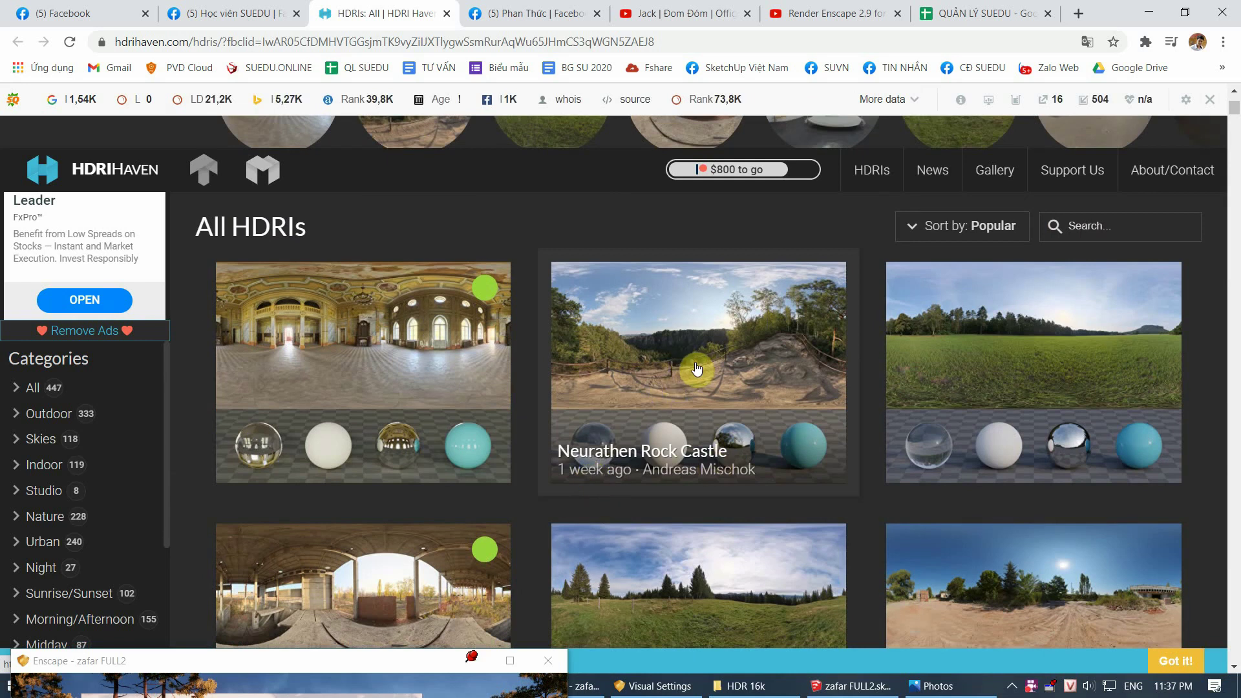
scroll(870, 459, "down", 2)
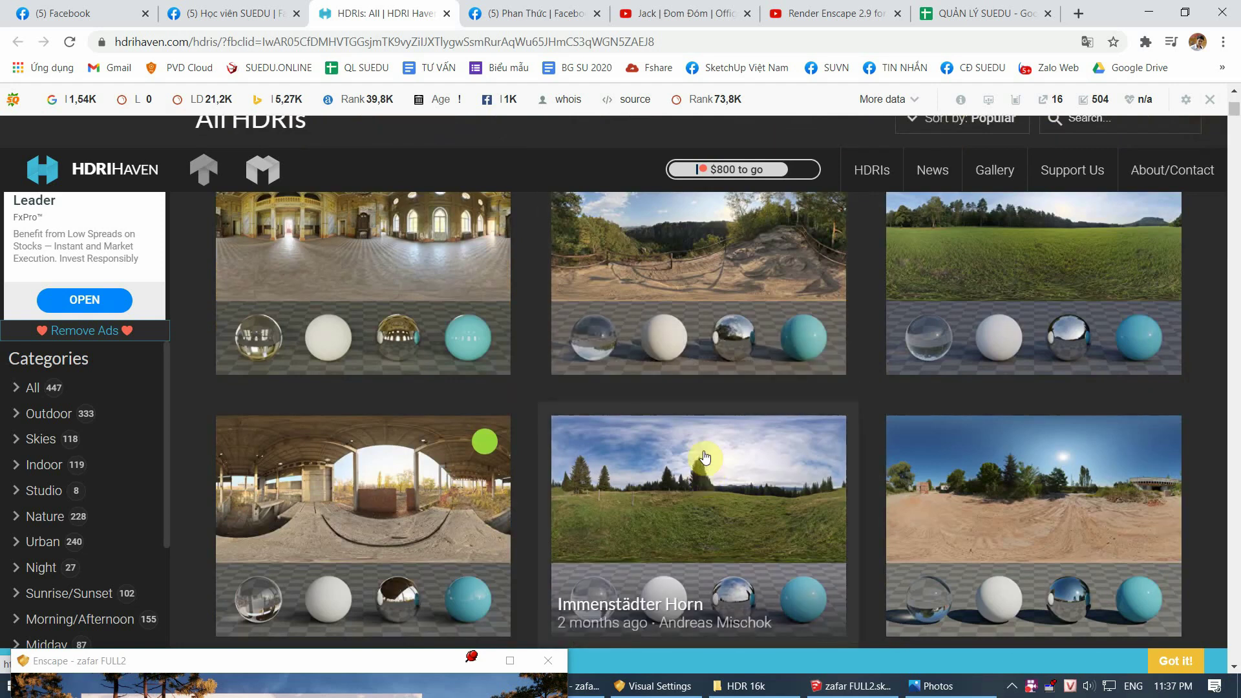
scroll(706, 458, "up", 2)
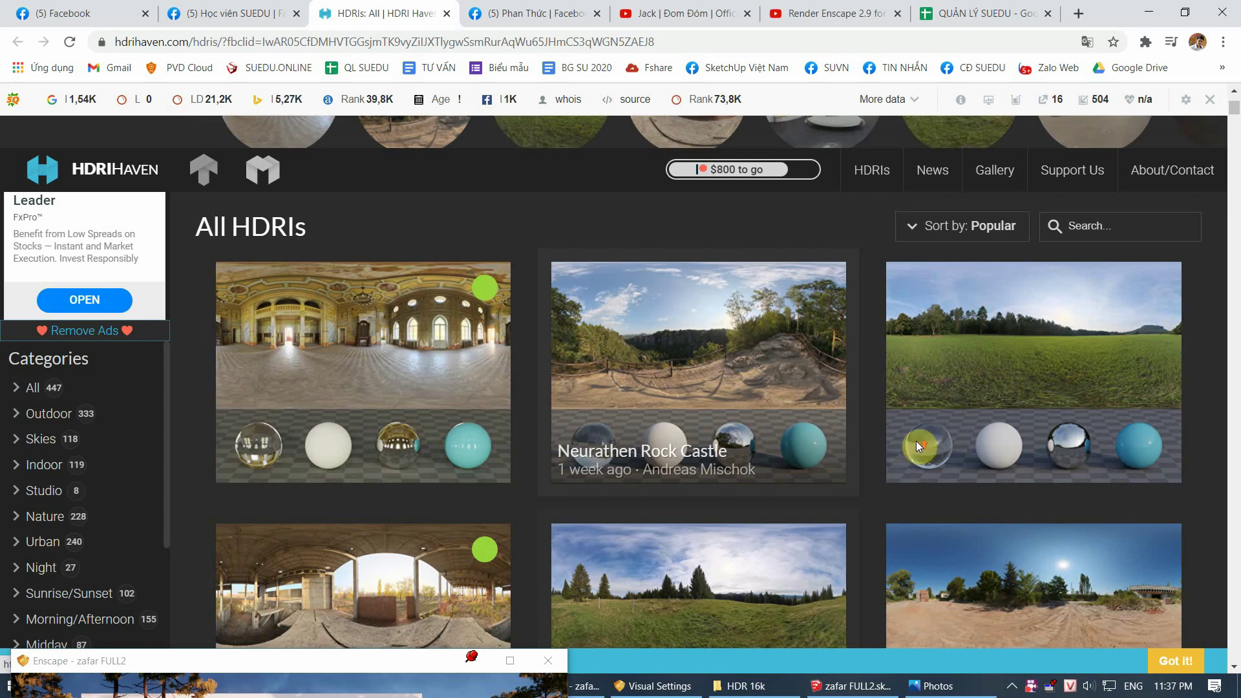
scroll(690, 405, "up", 3)
scroll(255, 421, "down", 6)
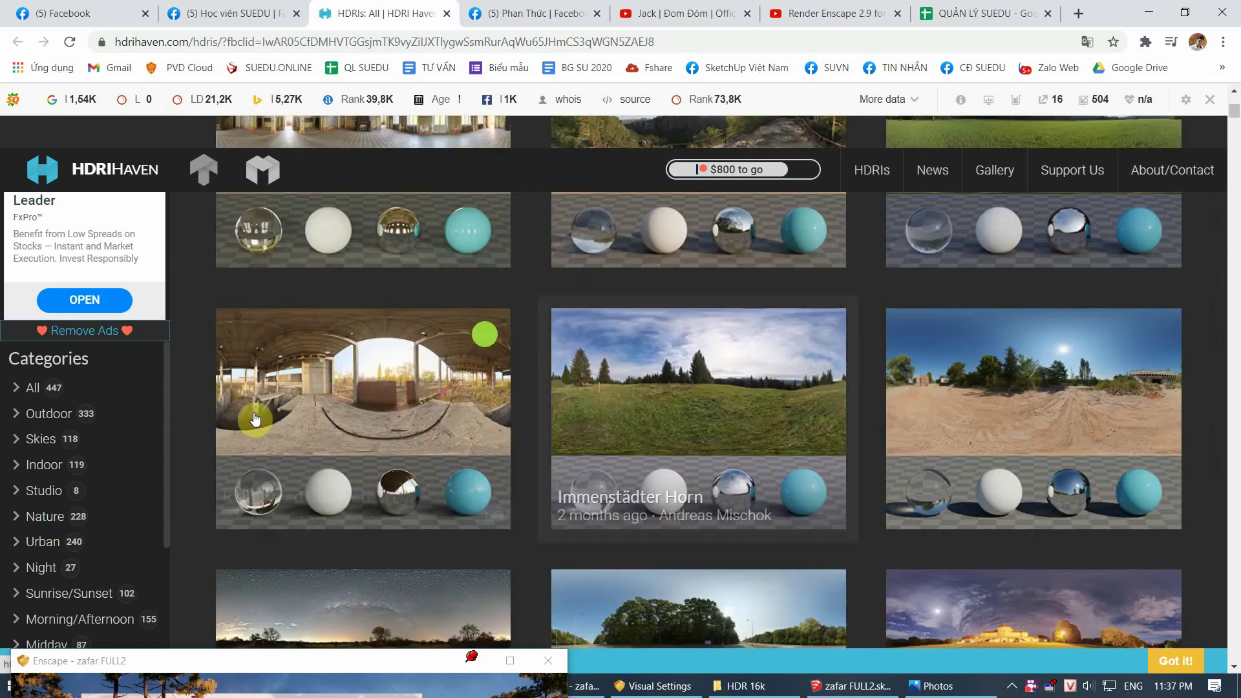
left_click_drag(166, 360, 166, 490)
scroll(39, 453, "up", 3)
scroll(84, 549, "up", 1)
scroll(615, 397, "up", 3)
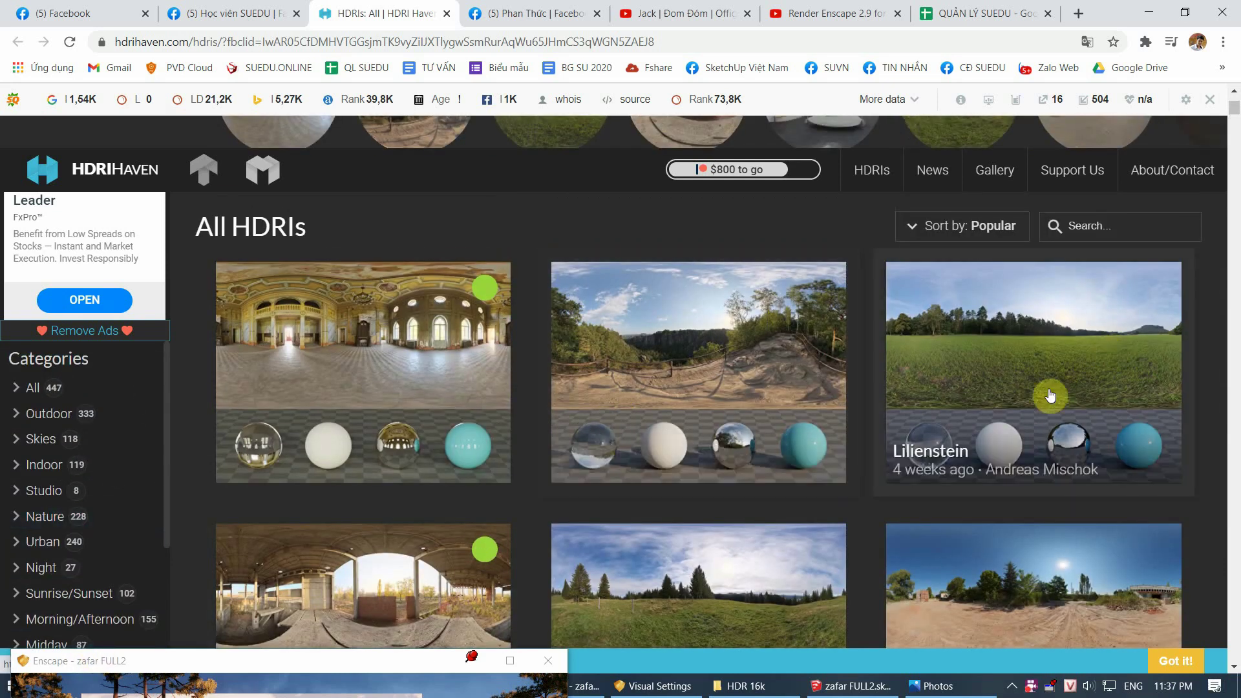
middle_click(925, 456)
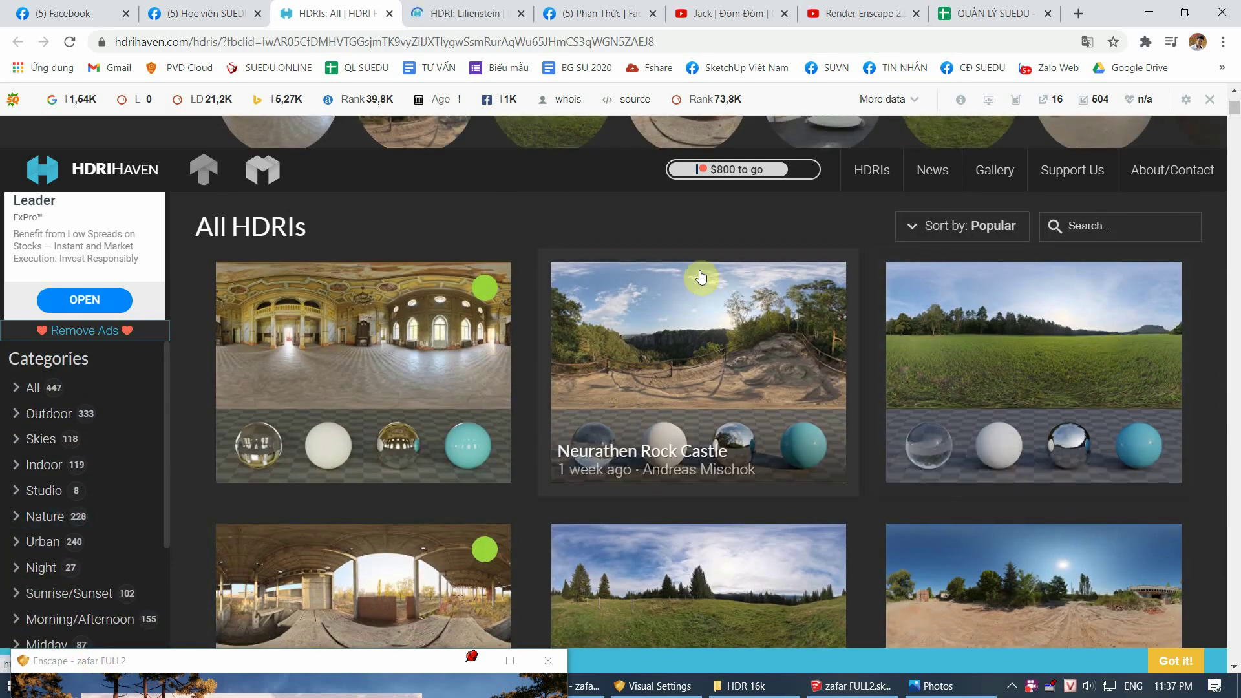
Step: Glance at the Lilienstein page, then open Immenstädter Horn from the gallery in a new tab
left_click(465, 13)
left_click(333, 14)
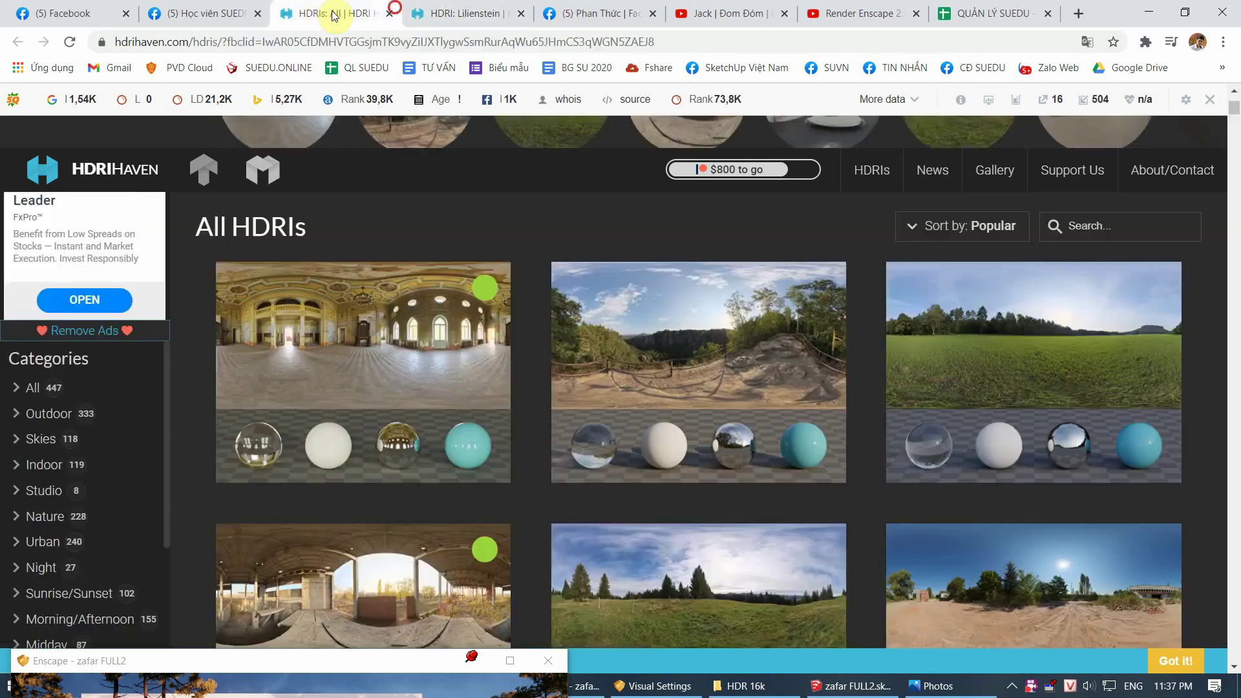
scroll(554, 395, "down", 3)
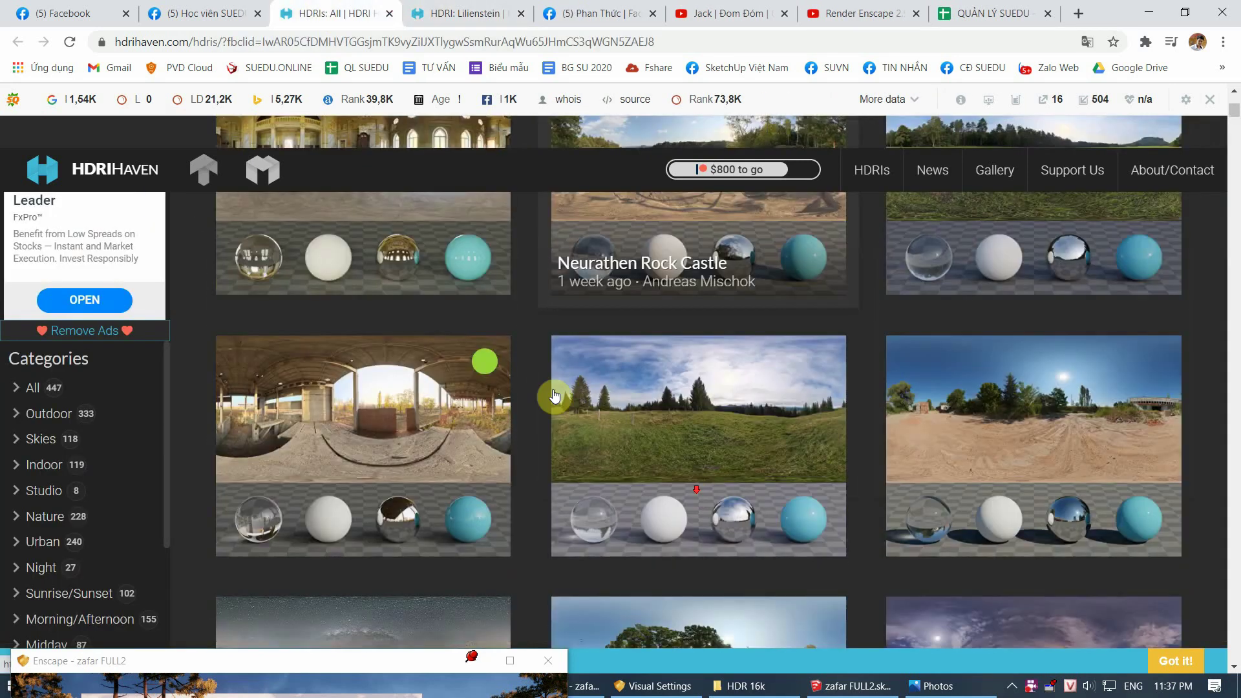
scroll(672, 446, "down", 2)
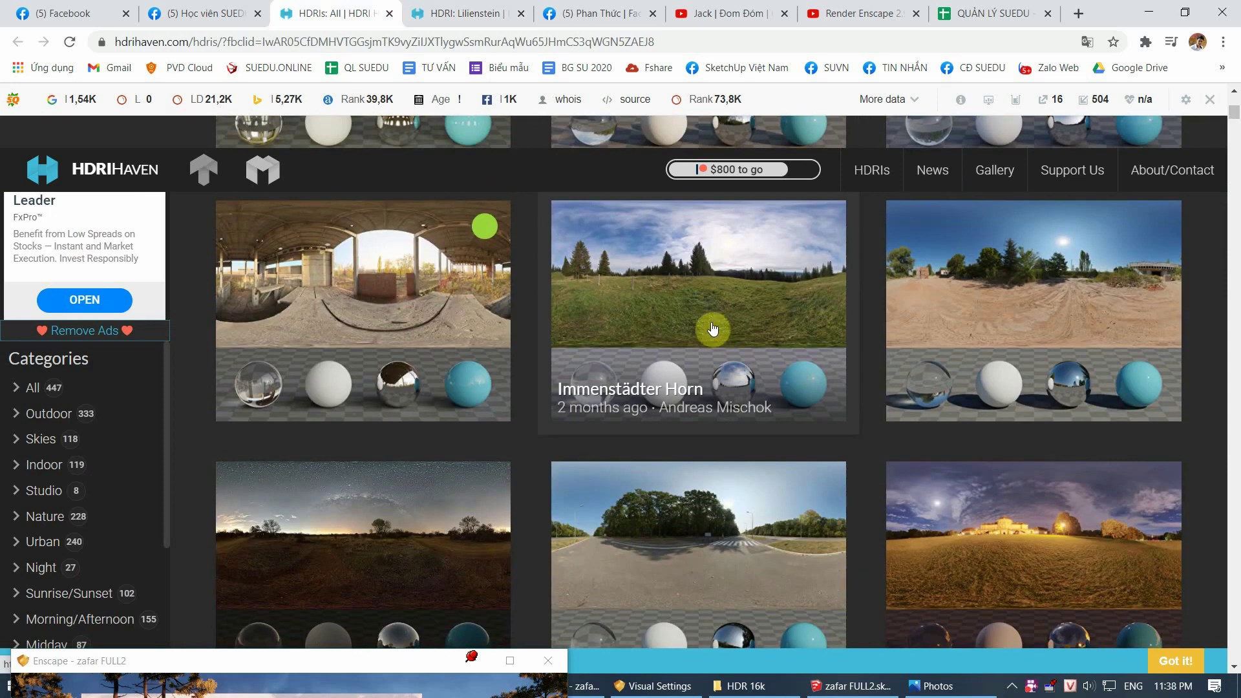
middle_click(635, 391)
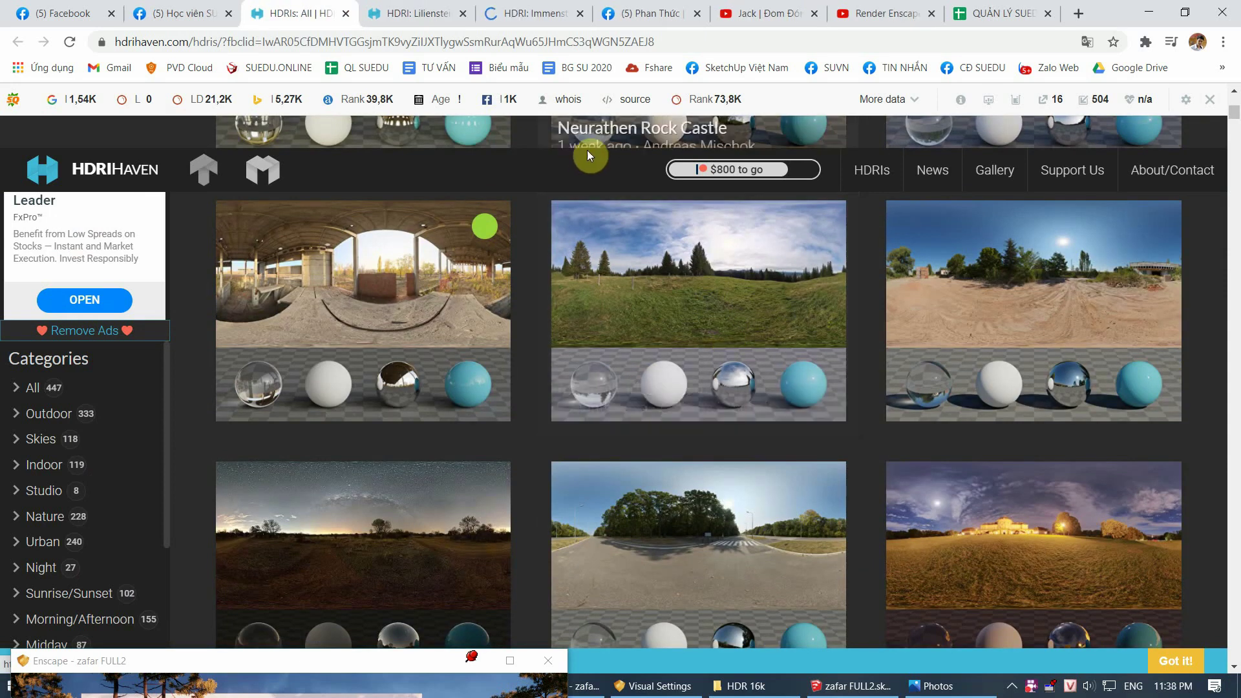
Step: Switch to the Immenstädter Horn HDRI page and scroll through its details
left_click(524, 13)
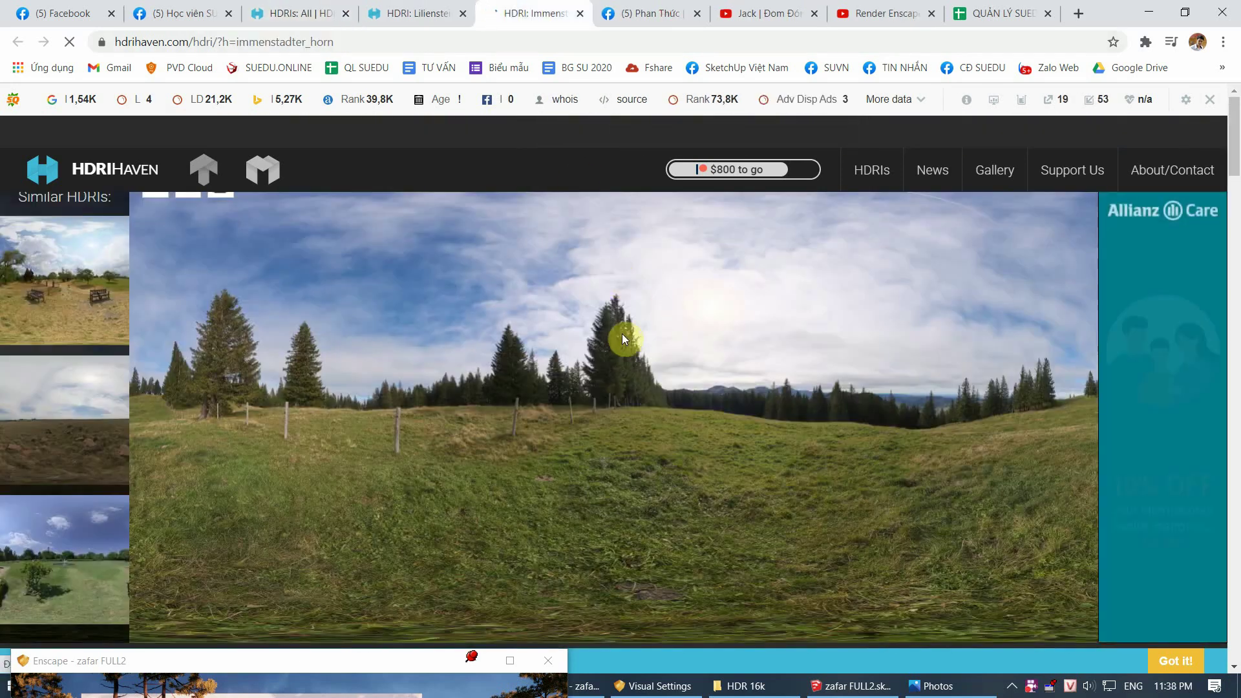
scroll(622, 334, "down", 3)
scroll(780, 417, "down", 3)
scroll(779, 417, "down", 2)
scroll(779, 417, "up", 10)
scroll(805, 390, "down", 1)
scroll(802, 391, "down", 4)
scroll(451, 359, "up", 2)
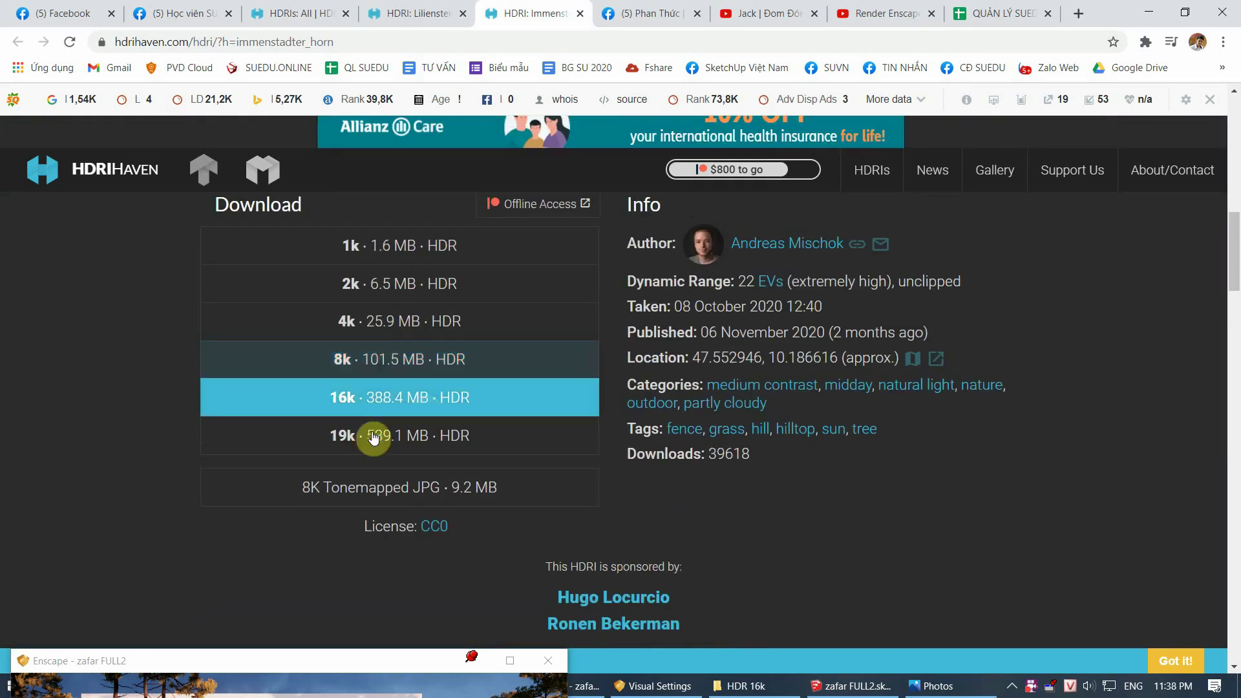
scroll(380, 430, "up", 6)
scroll(485, 394, "up", 5)
scroll(576, 360, "up", 2)
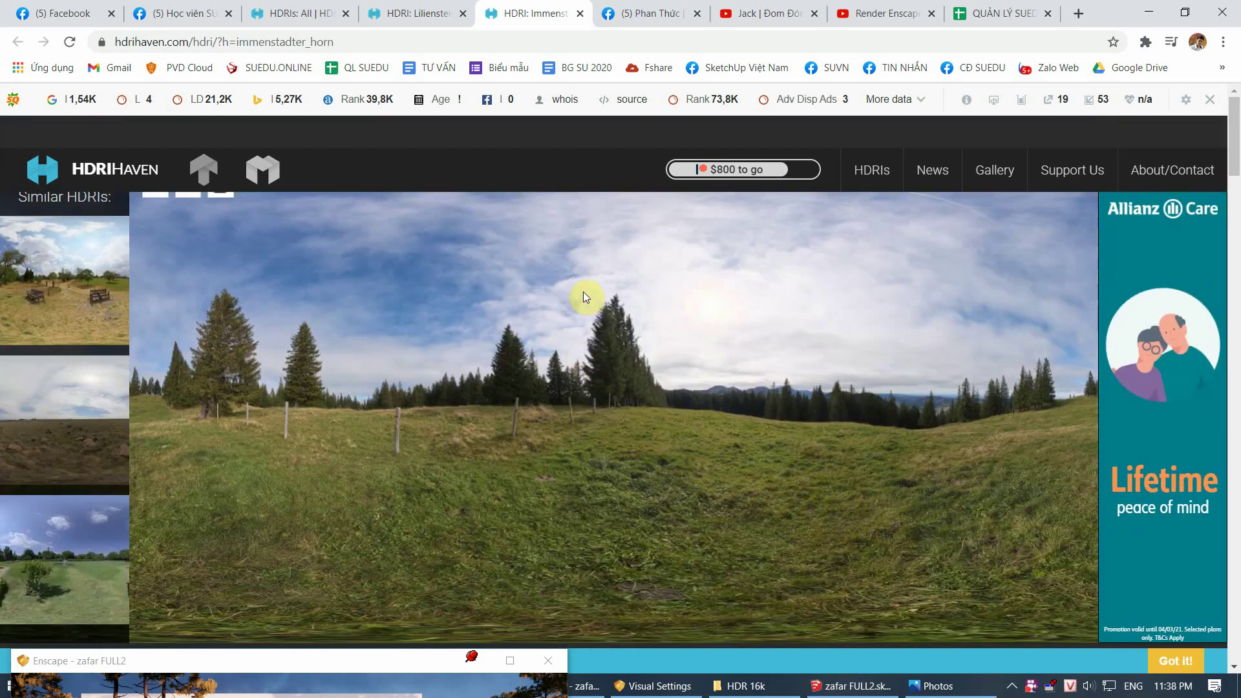
Step: Save the panorama preview as immenstadter_horn.jpg into J:\3.THU VIEN PHAN THUC\5.HDRI\HDR 16k
right_click(583, 295)
left_click(637, 323)
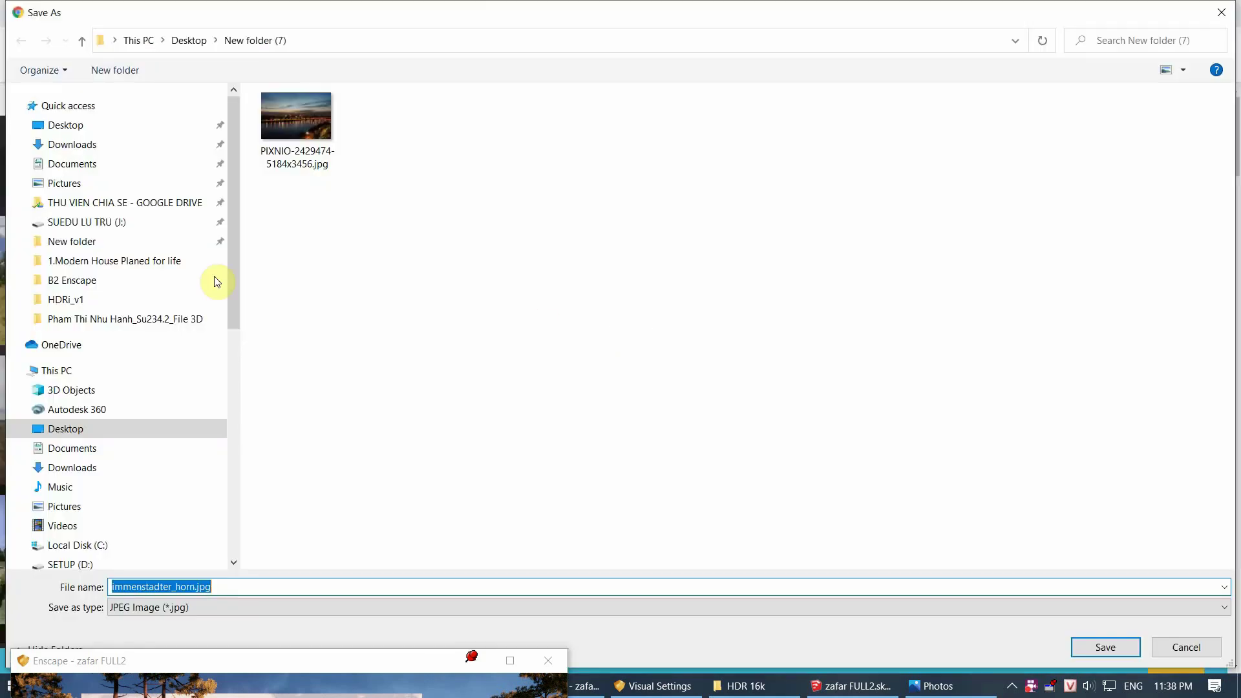
left_click_drag(239, 258, 236, 362)
left_click(84, 442)
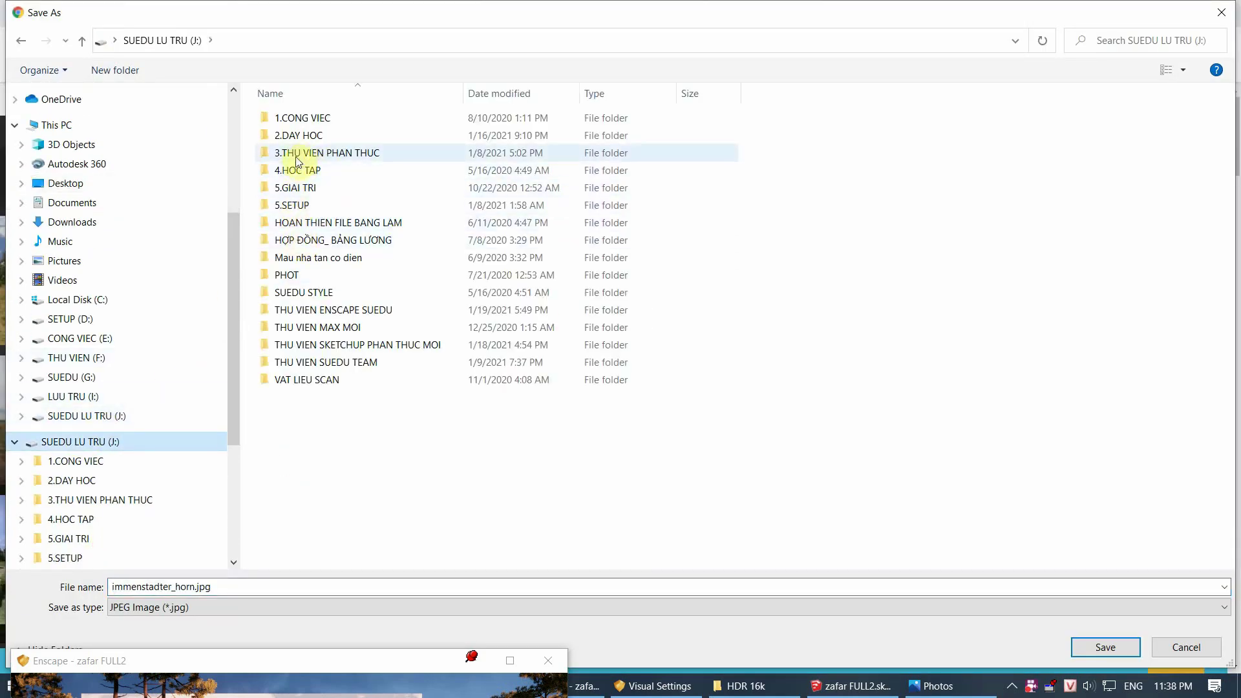
double_click(307, 154)
double_click(290, 211)
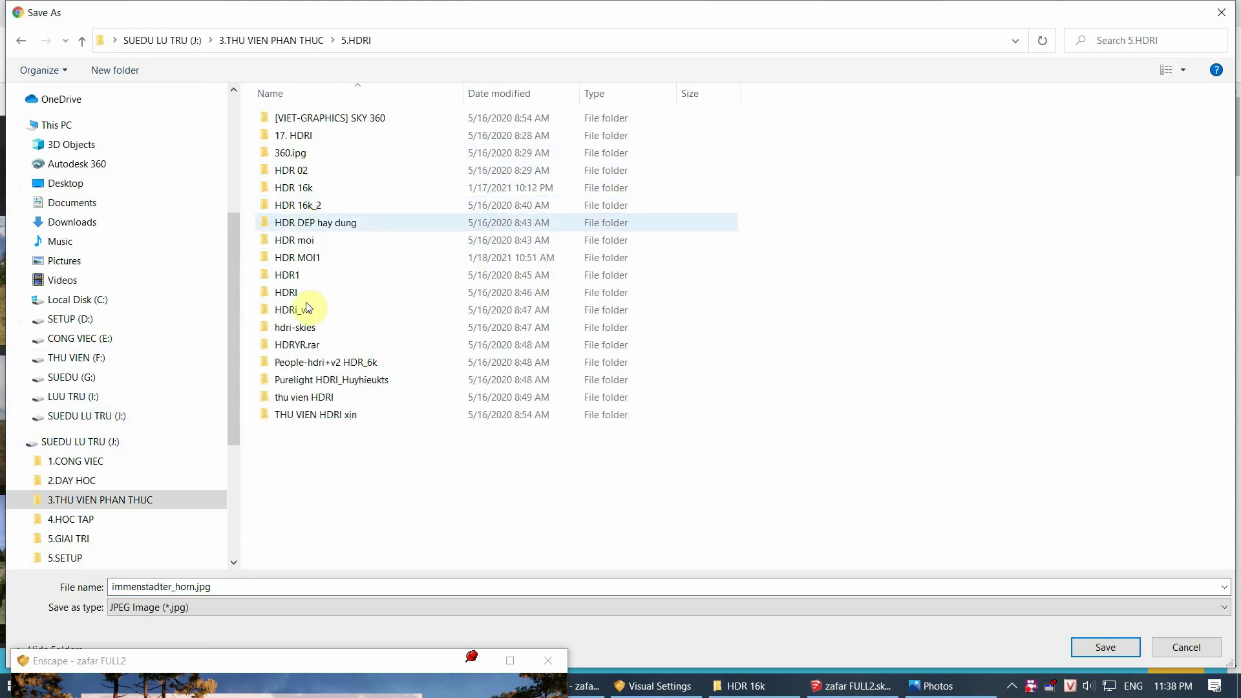
double_click(307, 194)
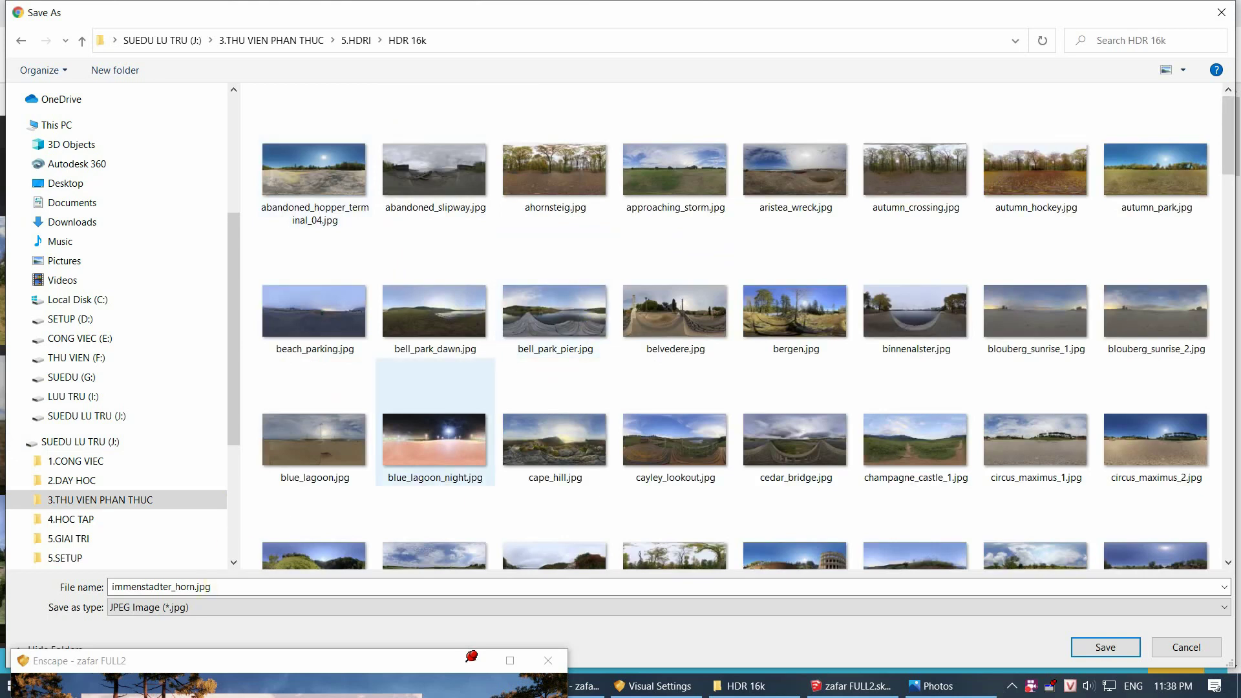
key("Return")
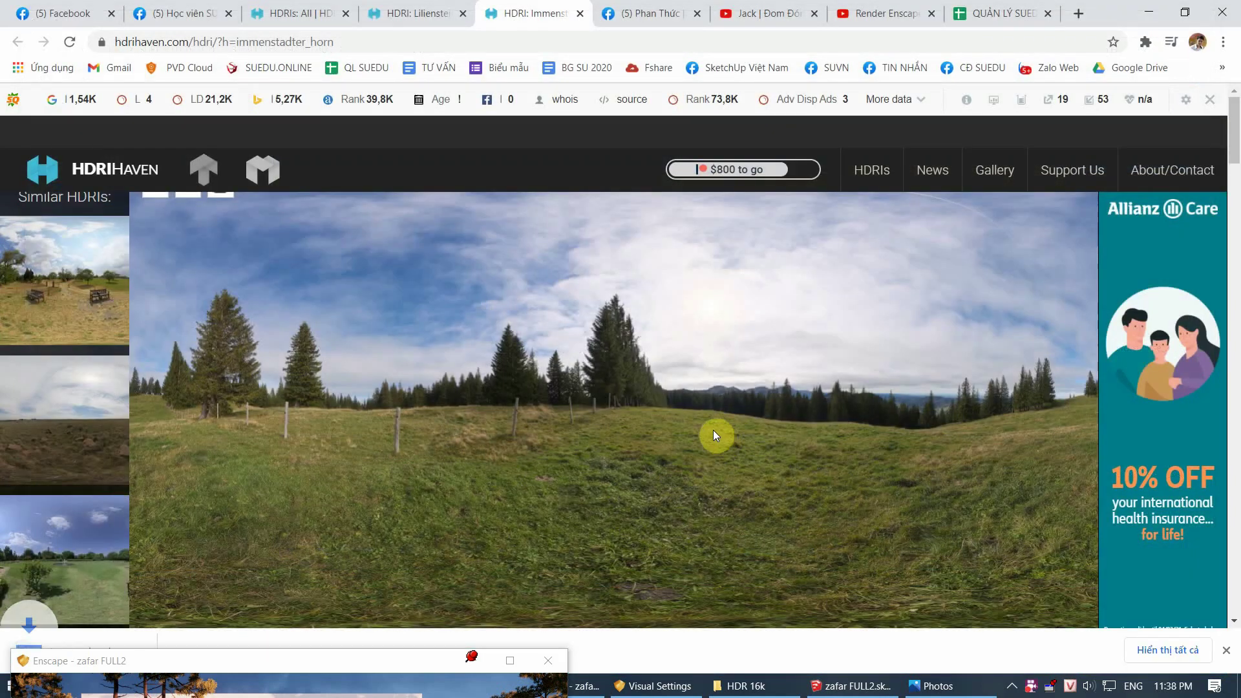
Step: Download the 19k HDR as immenstadter_horn_19k.hdr into HDR 16k and show that folder
scroll(712, 428, "down", 5)
scroll(878, 511, "down", 5)
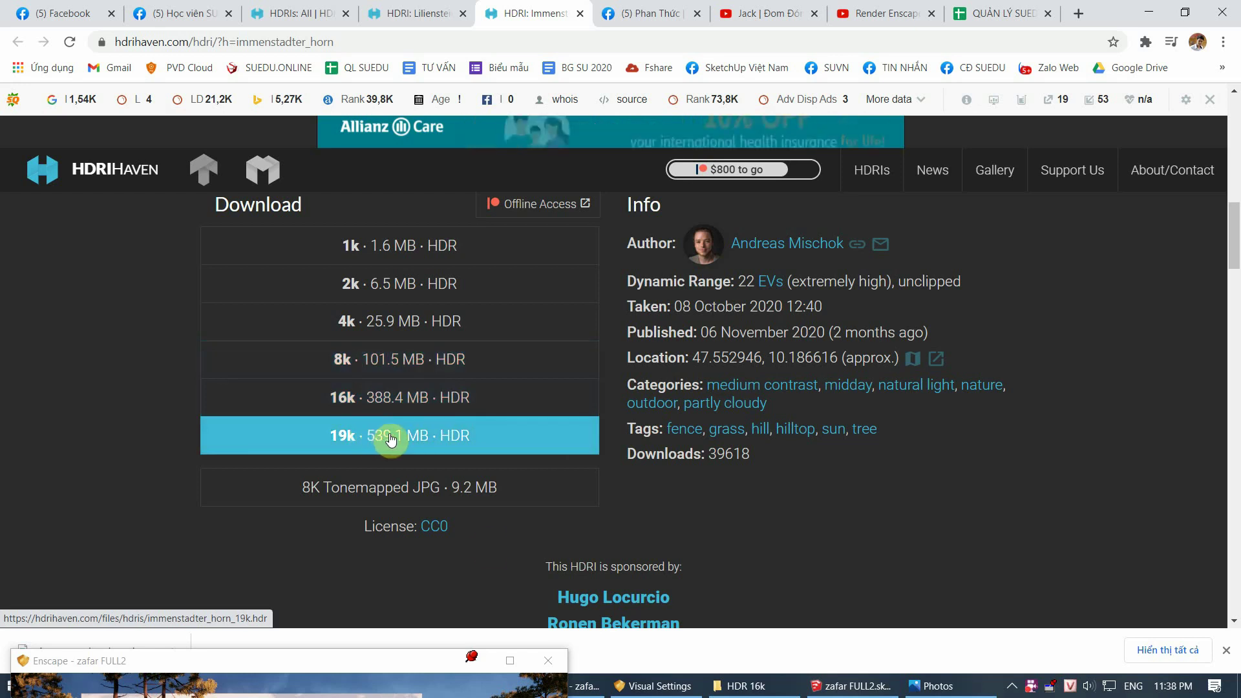
left_click(362, 443)
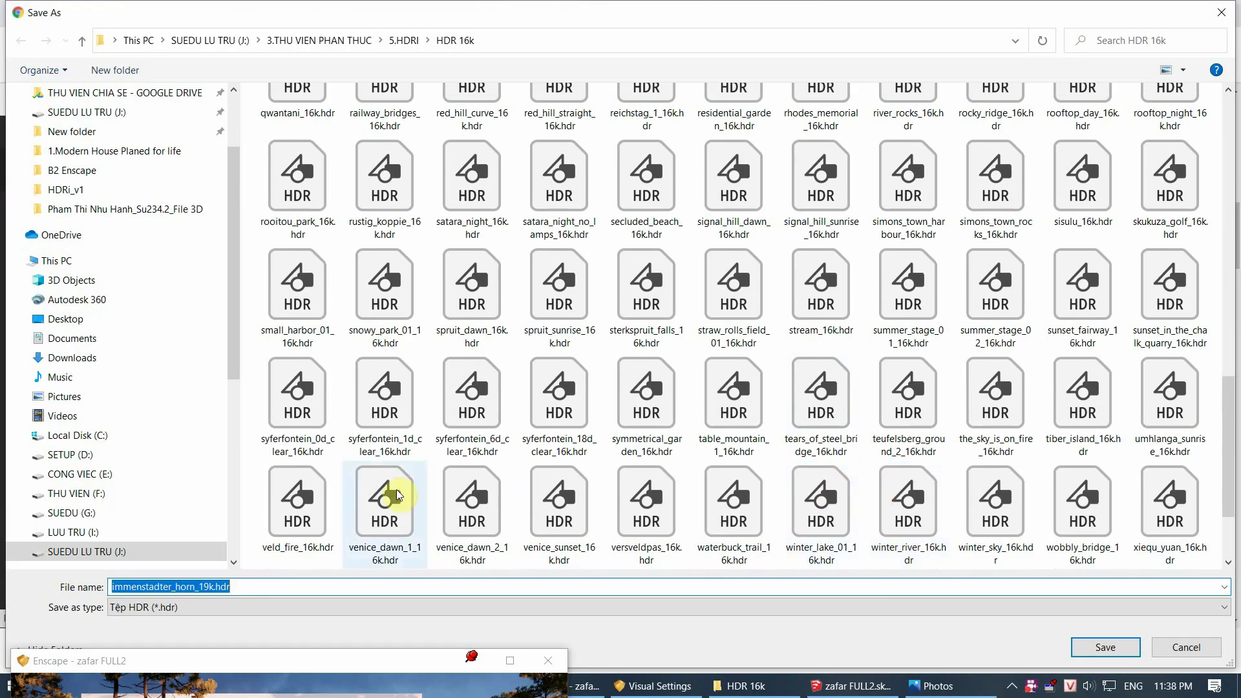
left_click_drag(253, 586, 111, 586)
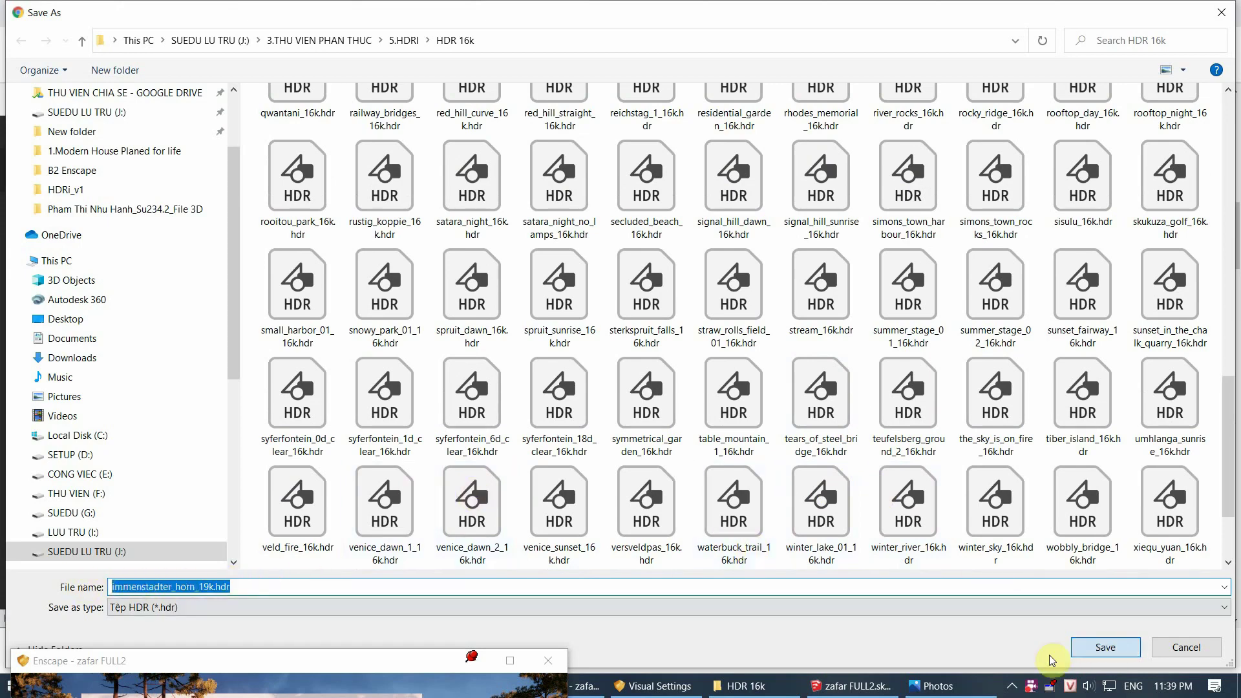
left_click(1093, 647)
left_click(744, 685)
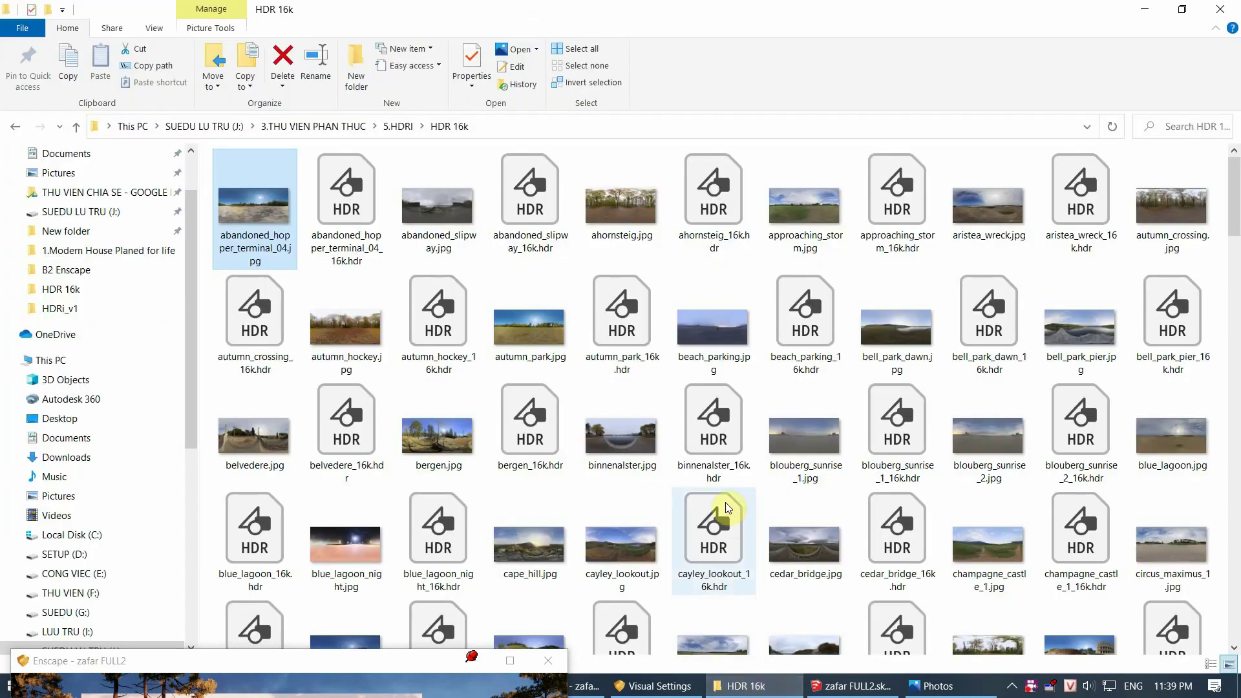
left_click(457, 231)
left_click(536, 212)
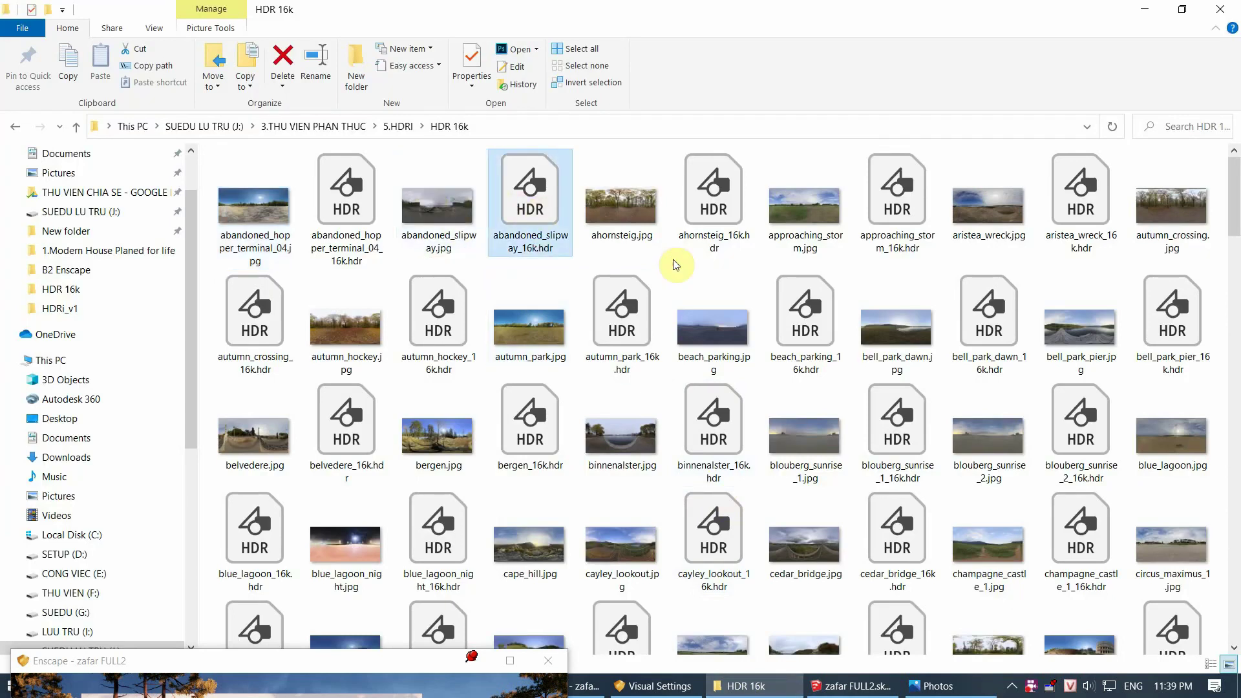
mouse_move(530, 204)
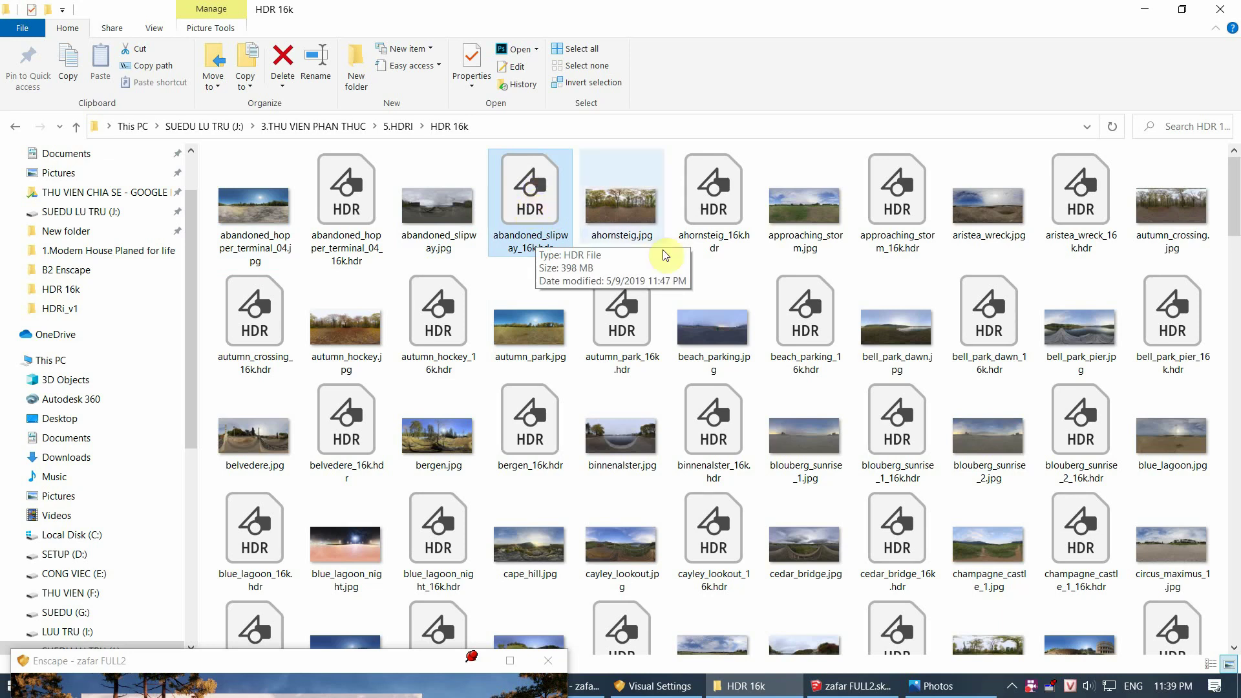
left_click(800, 216)
left_click(753, 205)
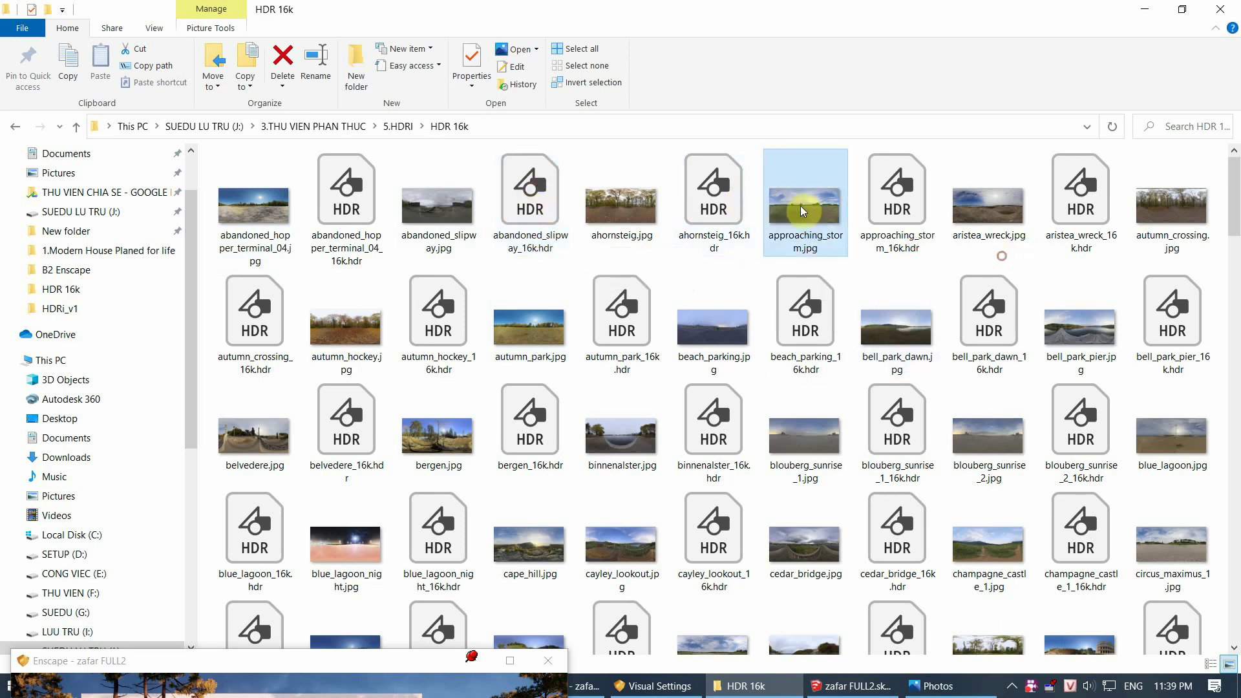
left_click(898, 214)
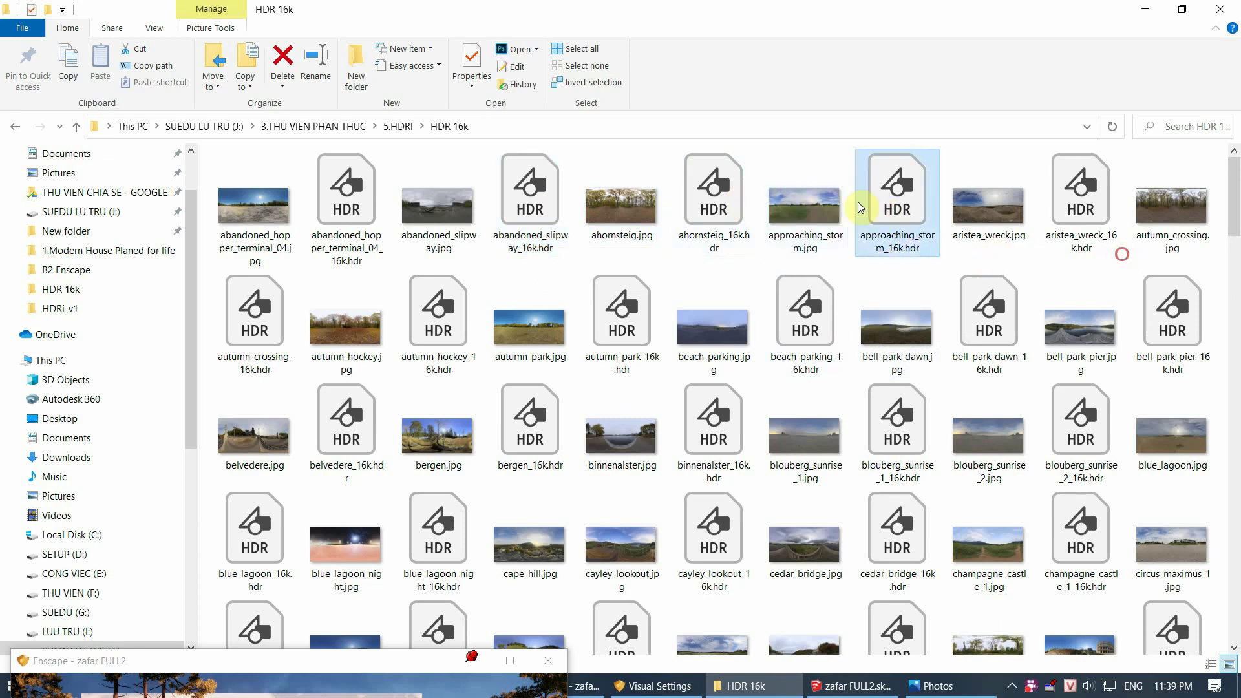
scroll(841, 285, "down", 5)
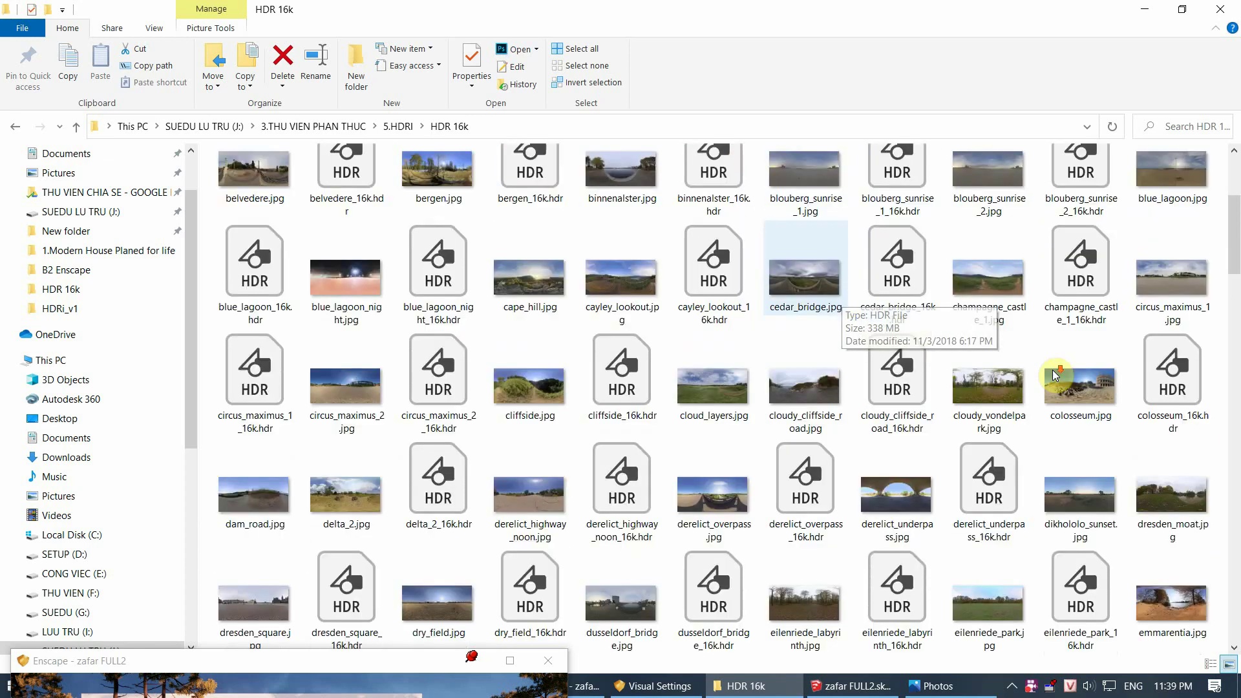
scroll(743, 310, "up", 5)
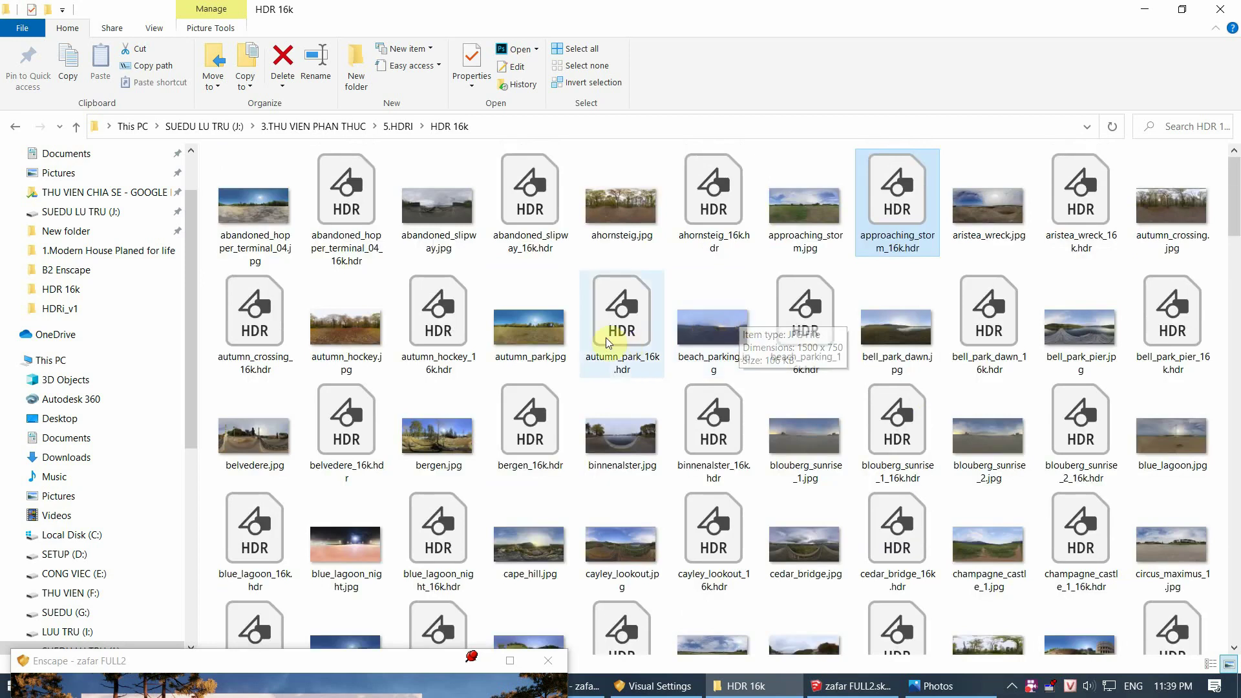
left_click(622, 320)
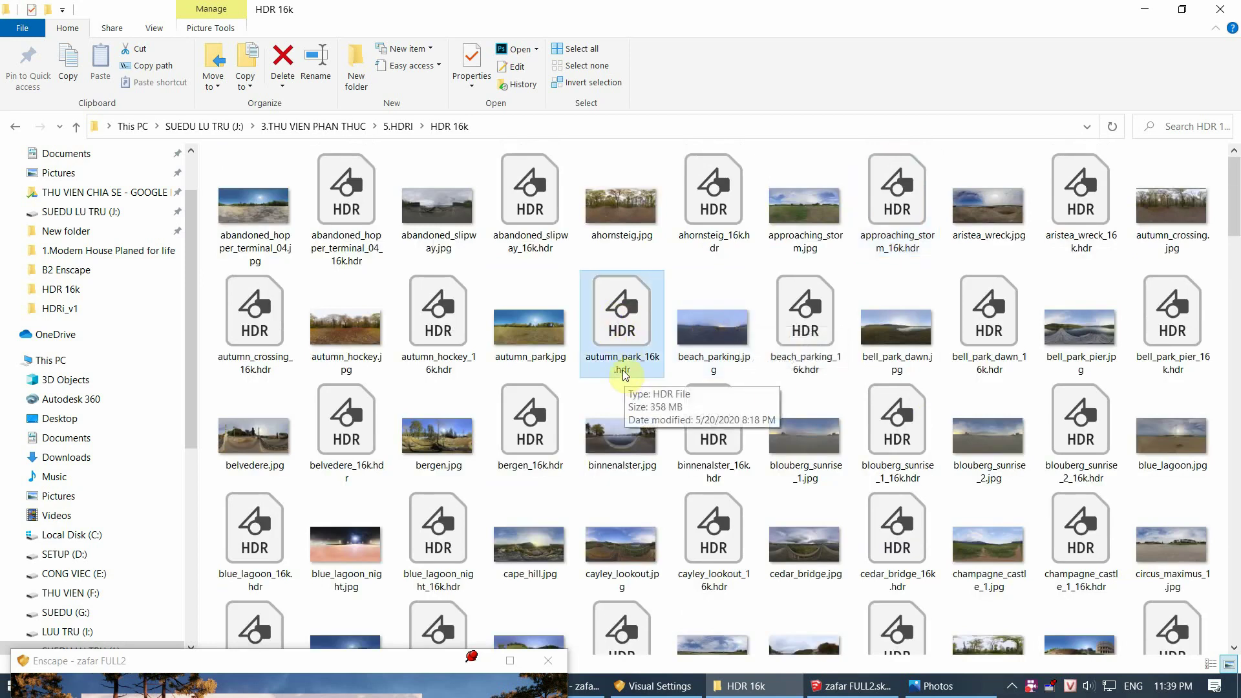
left_click(550, 355)
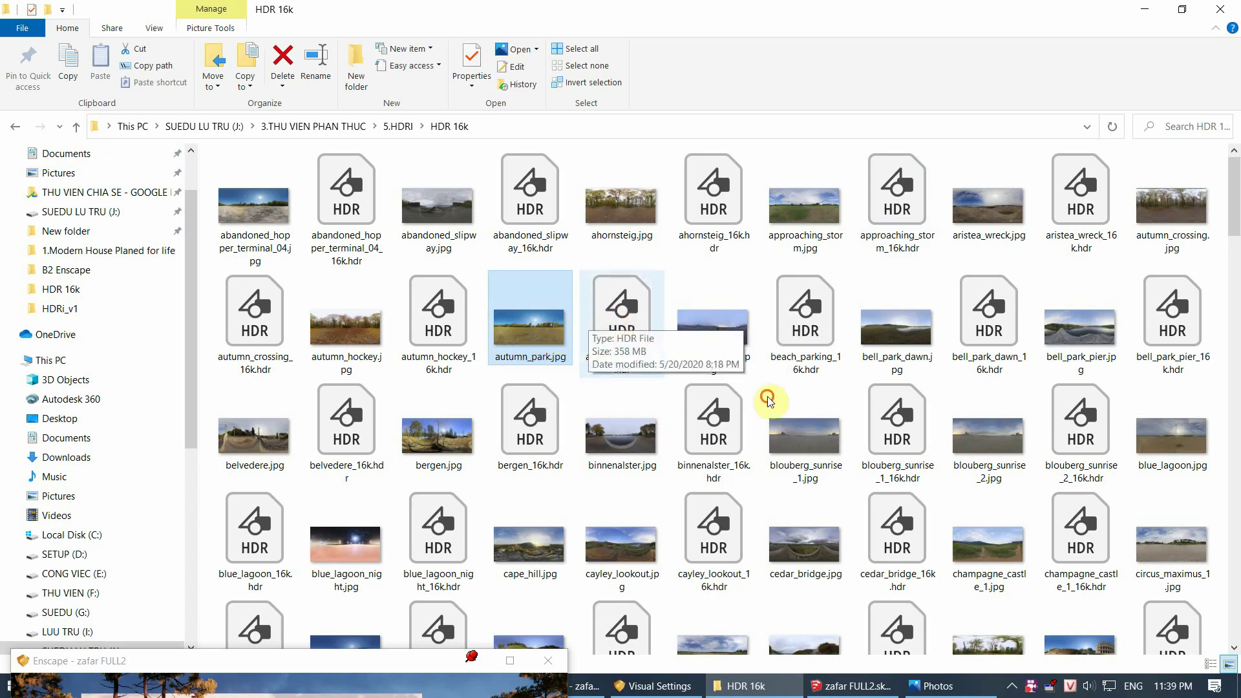
left_click(624, 333)
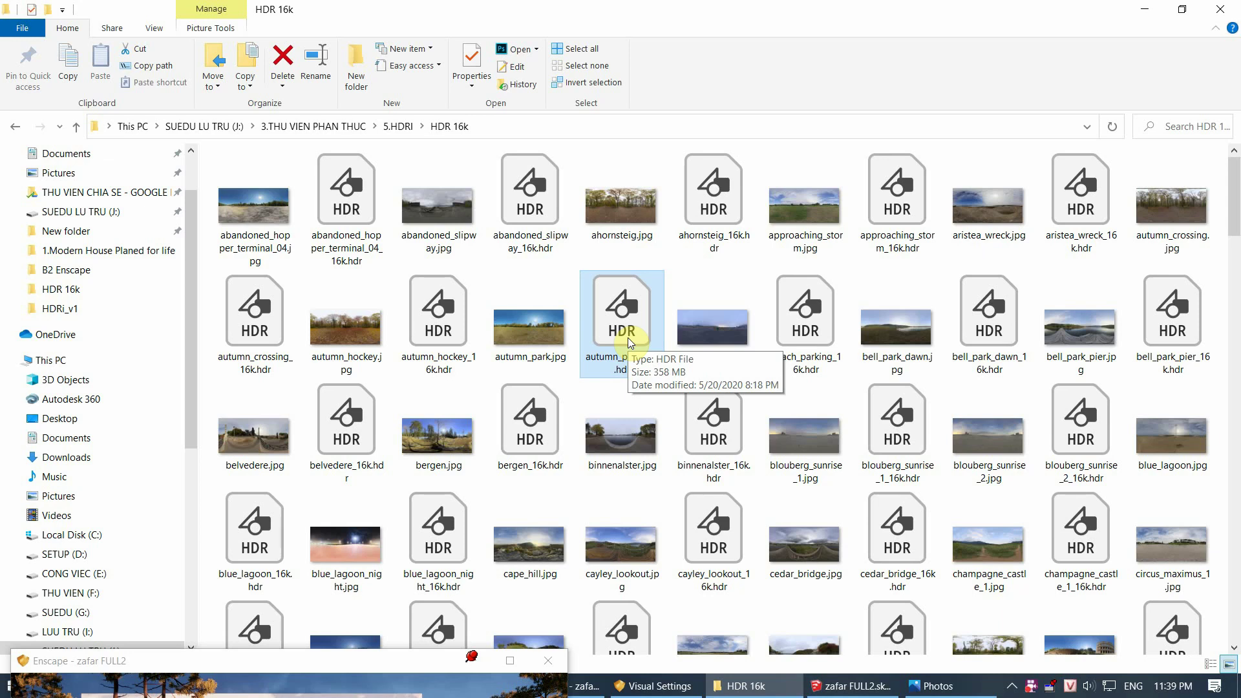
Step: Preview autumn_park.jpg in Photos, close it, and minimize the HDR 16k folder window
double_click(529, 323)
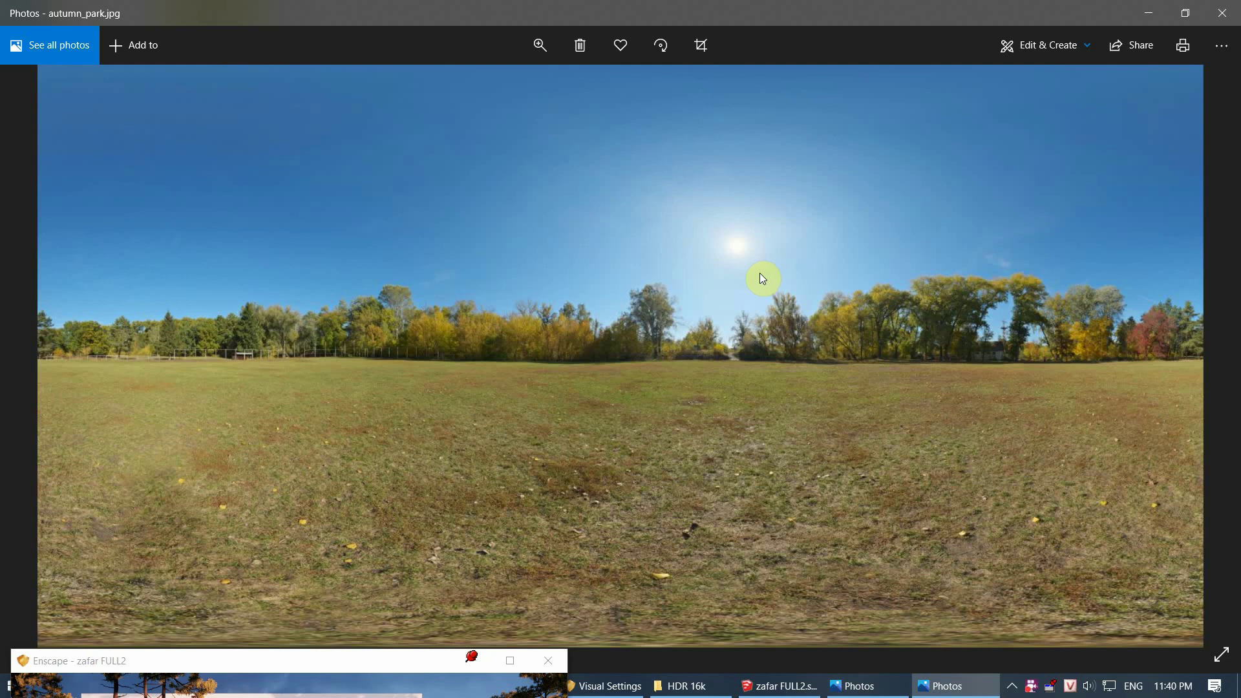
left_click(1224, 13)
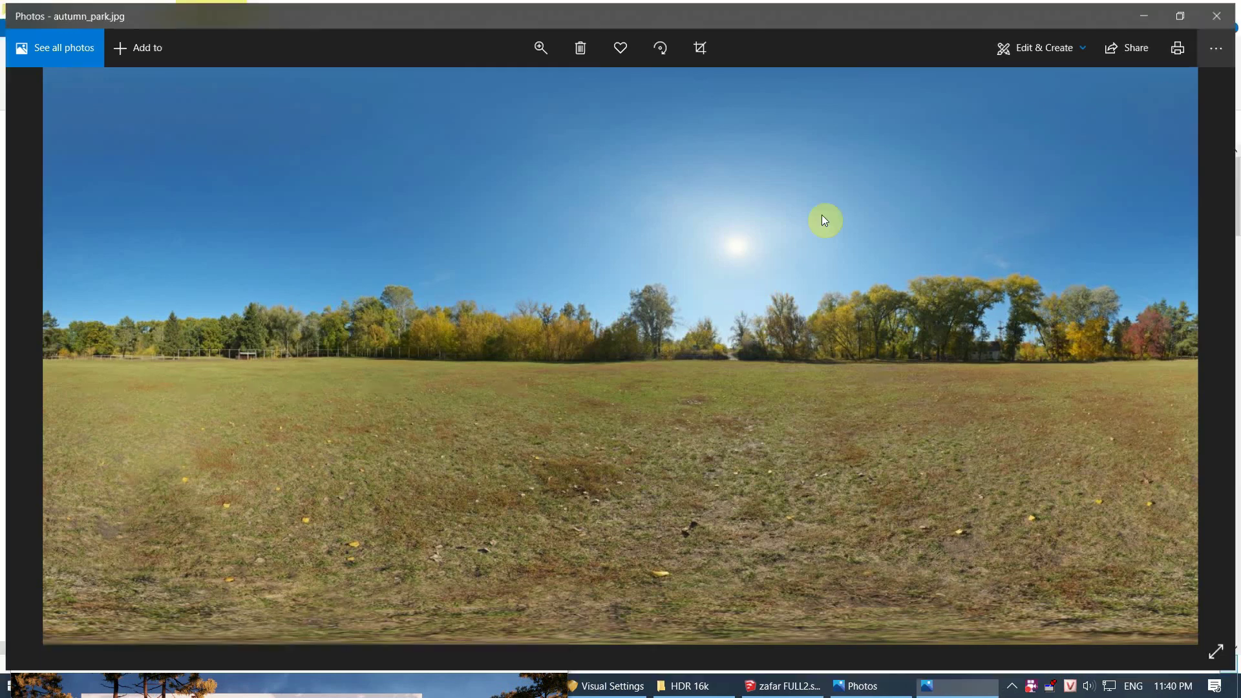
left_click(1149, 13)
left_click(1139, 11)
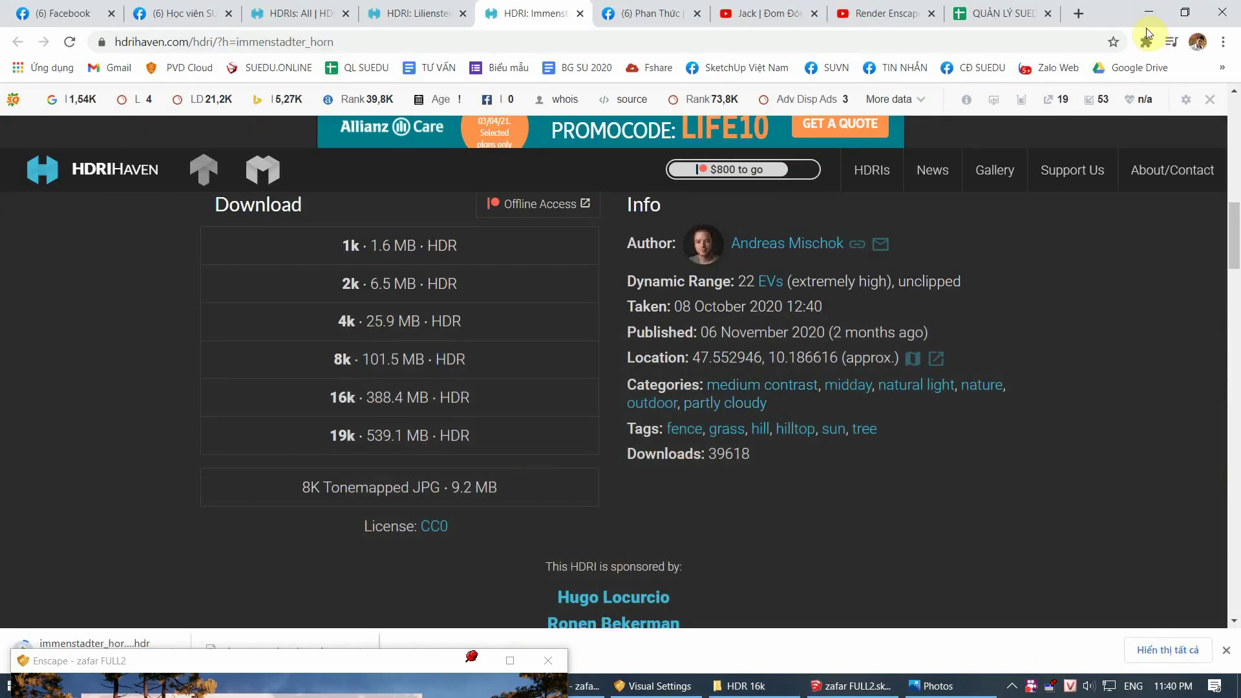
Step: Bring SketchUp forward and expand the Horizon Source list on Enscape's Atmosphere tab
left_click(1149, 10)
mouse_move(387, 666)
left_mouse_down()
mouse_move(502, 137)
mouse_move(494, 78)
mouse_move(361, 77)
left_mouse_up()
left_click(721, 78)
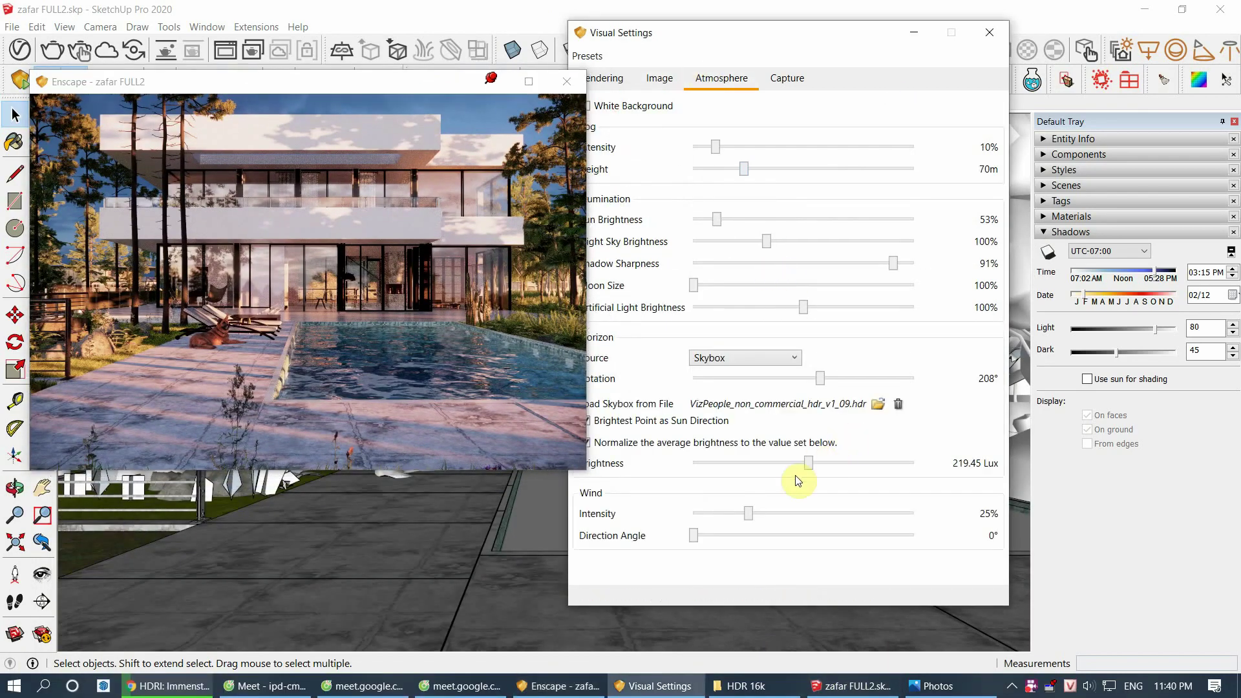
mouse_move(787, 31)
left_mouse_down()
mouse_move(816, 5)
mouse_move(884, 0)
left_mouse_up()
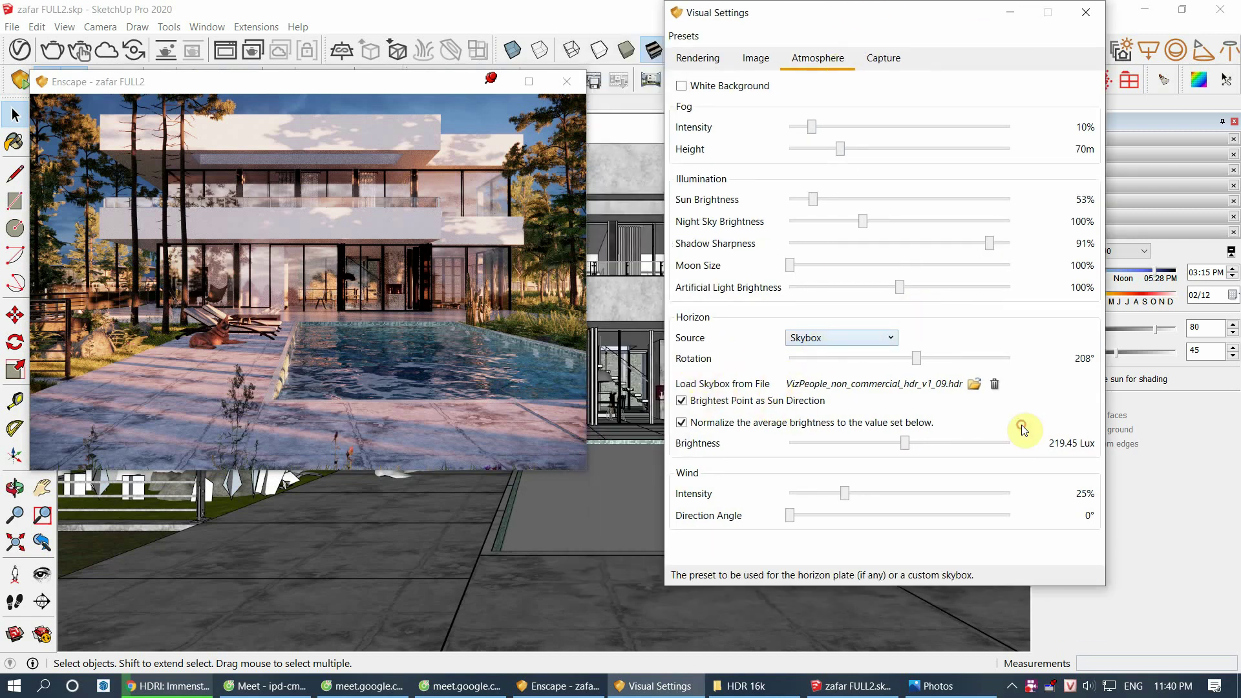
left_click(818, 339)
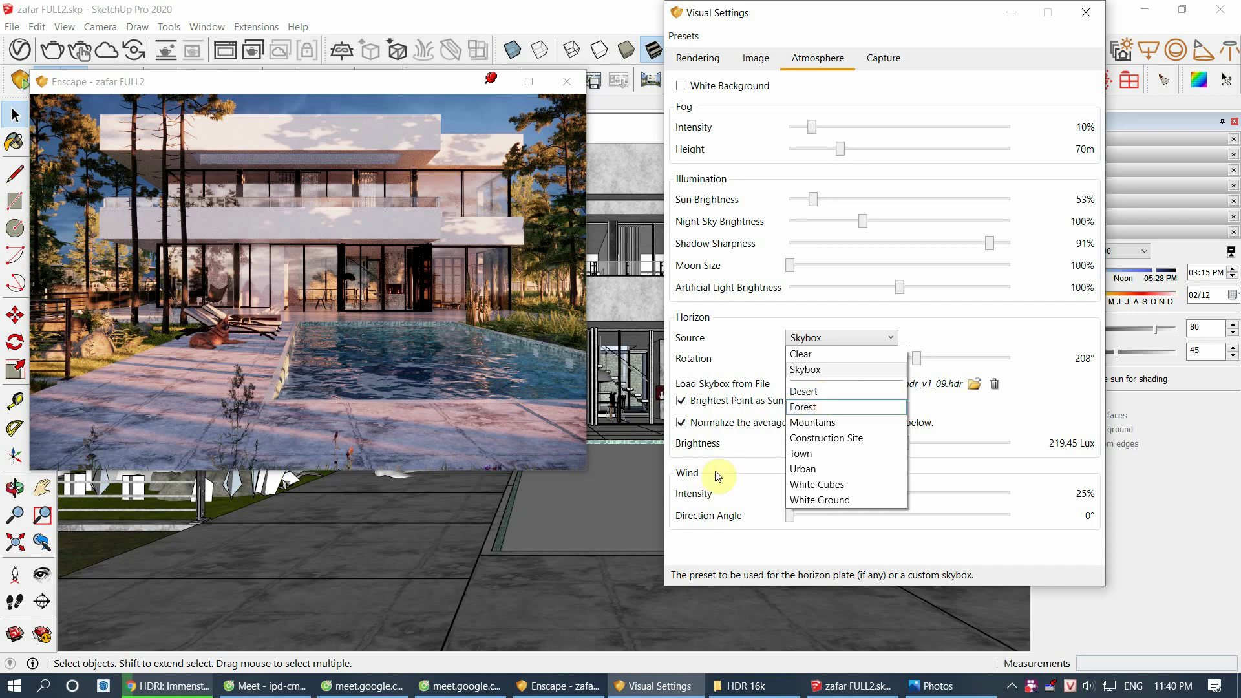
Step: Choose the Desert horizon preset and raise wind intensity to 43%
left_click(1012, 496)
mouse_move(840, 409)
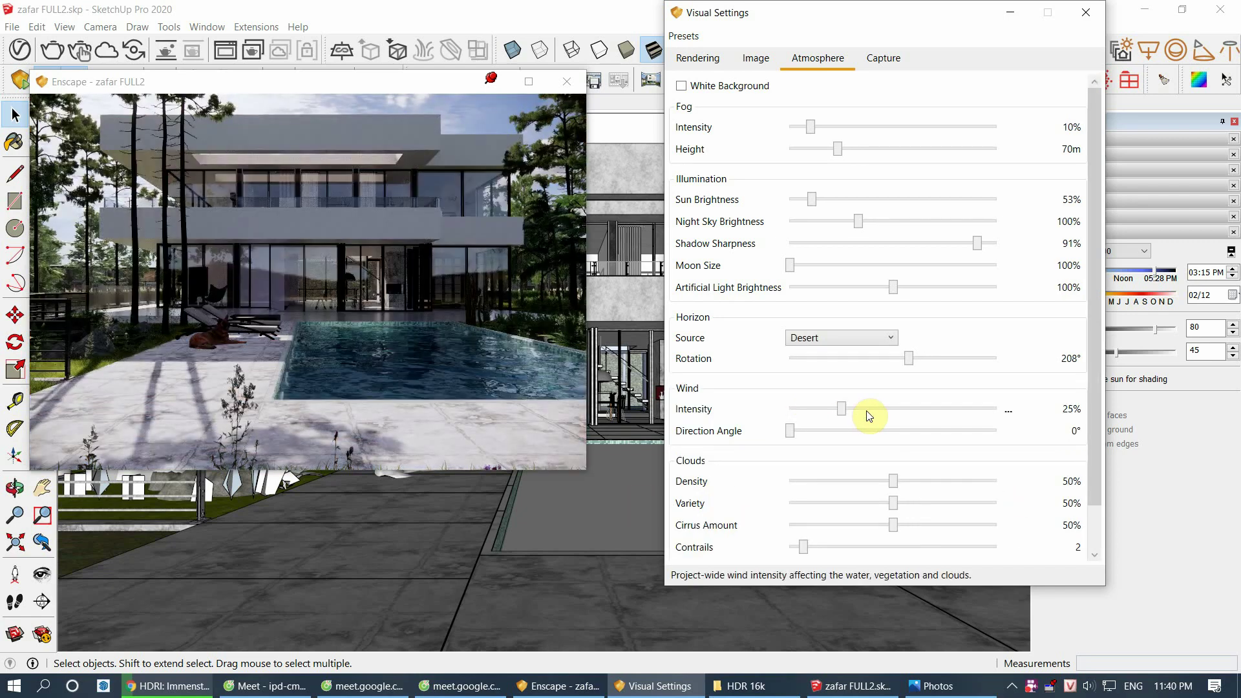
mouse_move(620, 521)
middle_mouse_down()
mouse_move(551, 600)
mouse_move(544, 558)
mouse_move(566, 562)
middle_mouse_up()
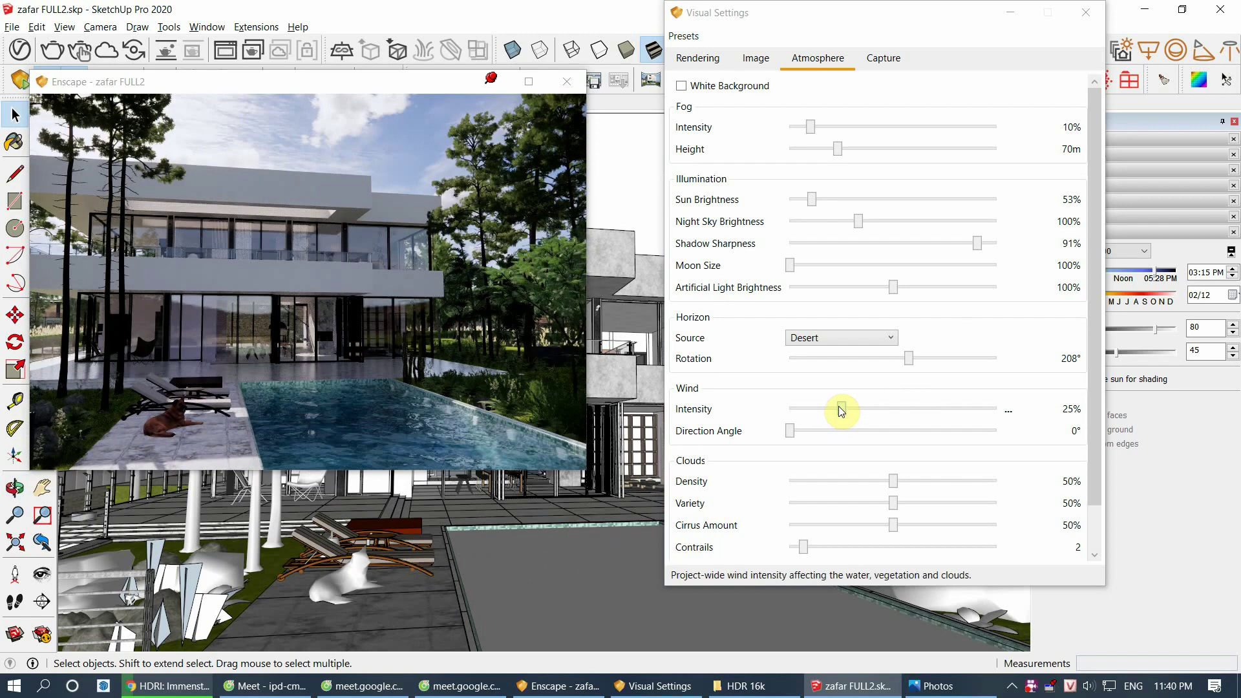
left_click_drag(840, 410, 983, 419)
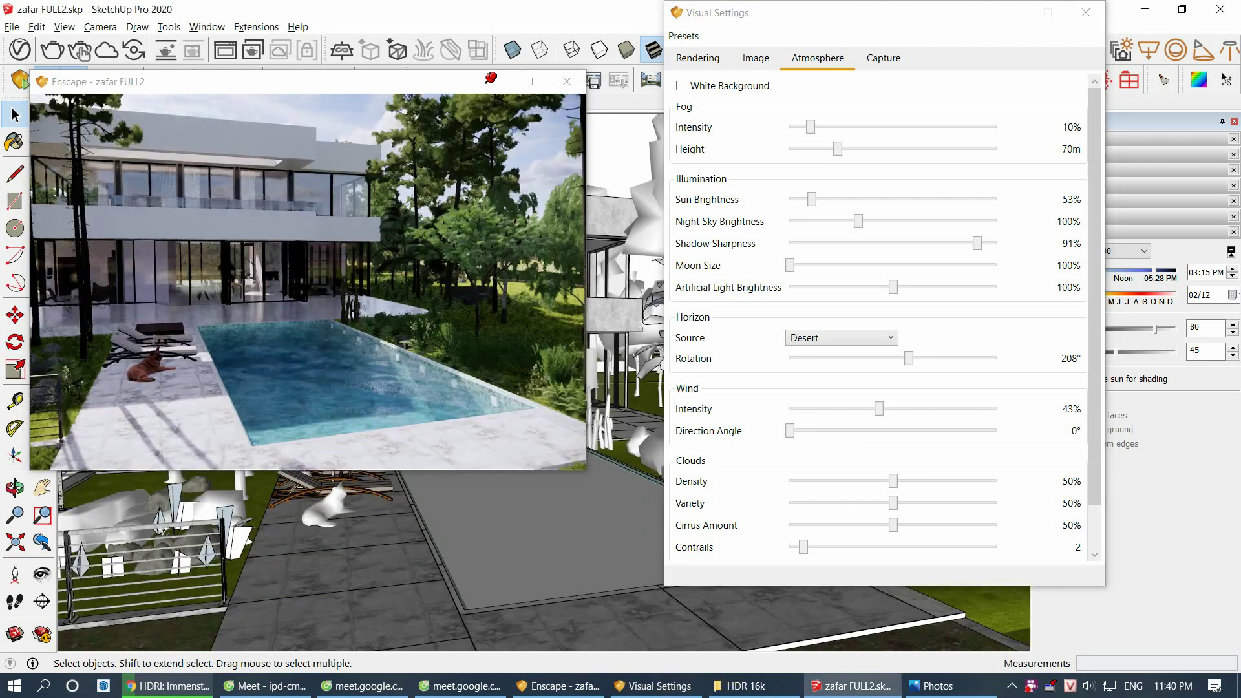
Step: Try wind intensity 84% with wind direction angles of 177°, 216° and 339°
middle_click_drag(453, 582, 501, 585)
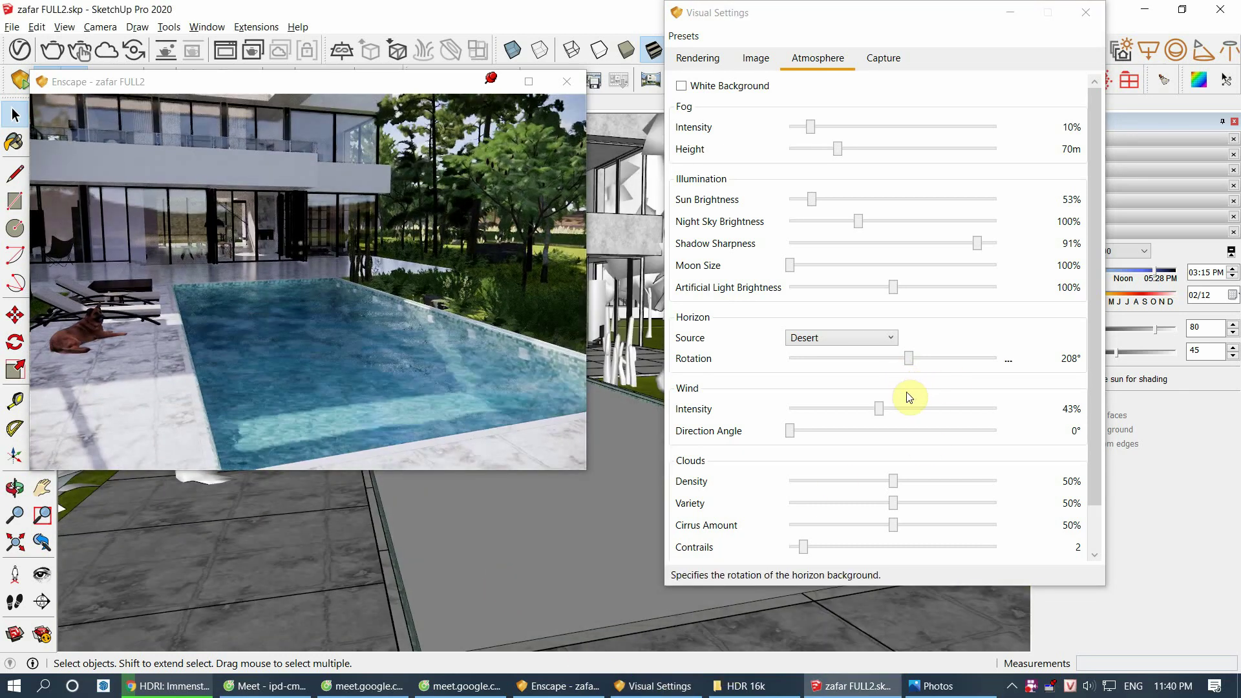
left_click(921, 411)
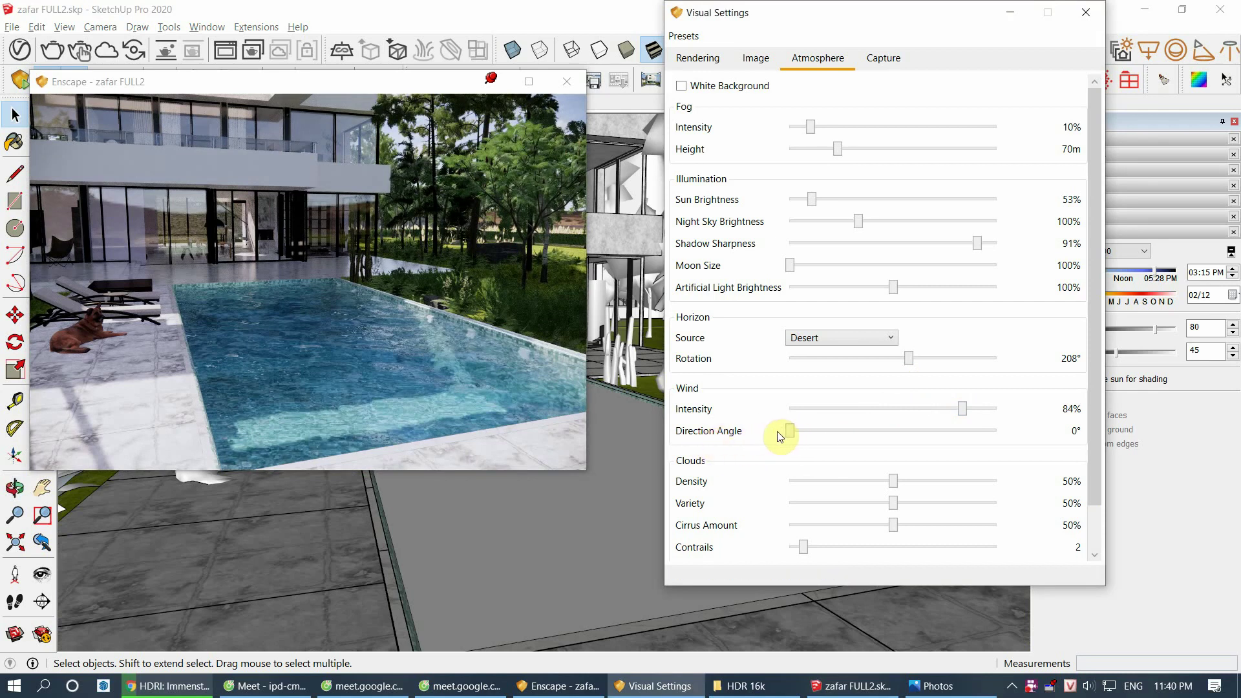
left_click_drag(842, 429, 892, 430)
middle_click_drag(585, 595, 561, 593)
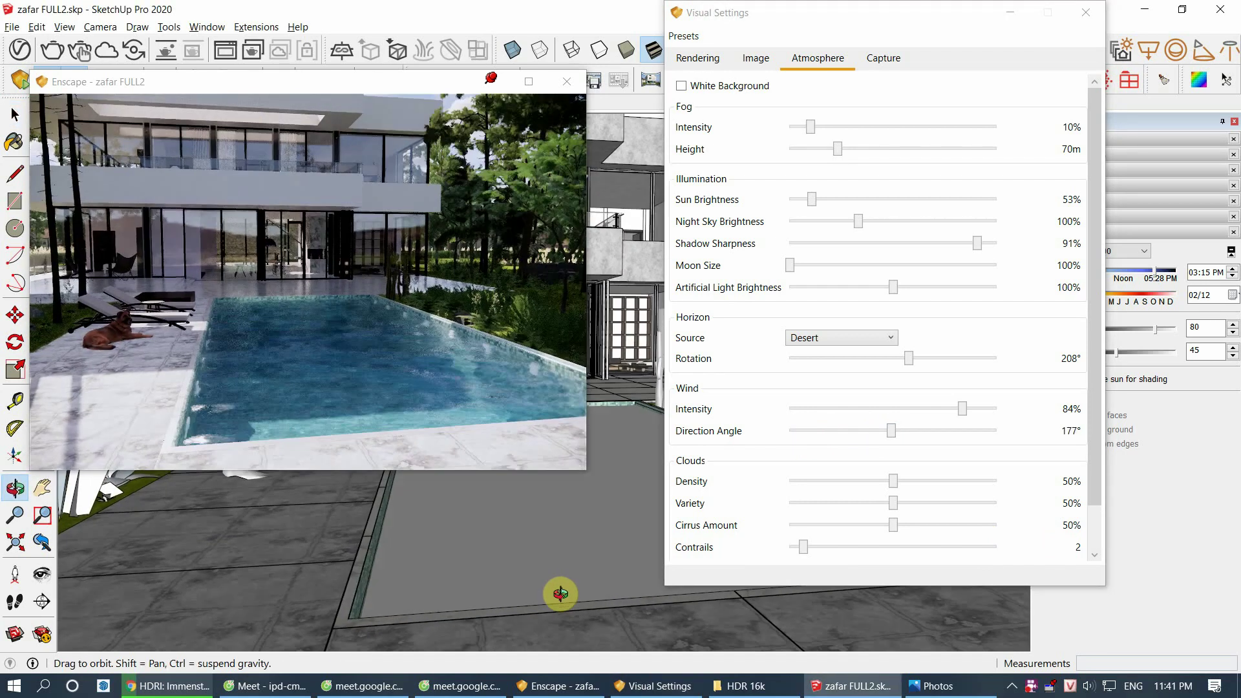
left_click_drag(892, 430, 914, 430)
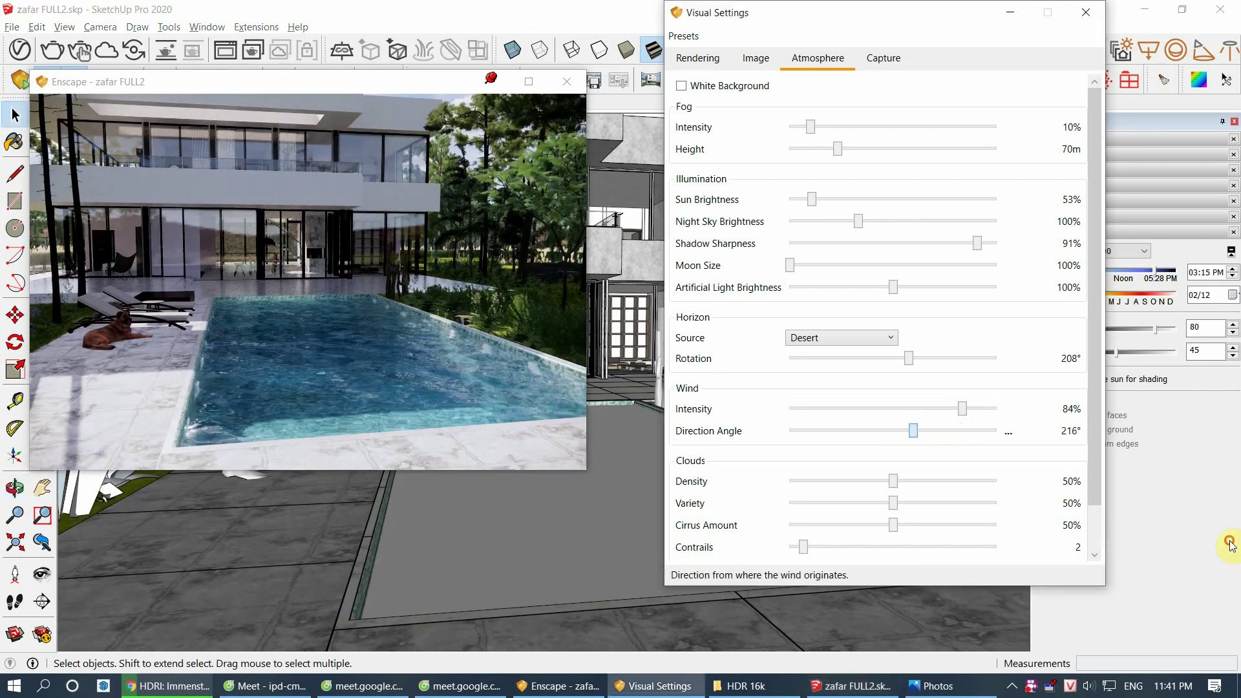
mouse_move(546, 540)
middle_mouse_down()
mouse_move(567, 542)
mouse_move(521, 501)
middle_mouse_up()
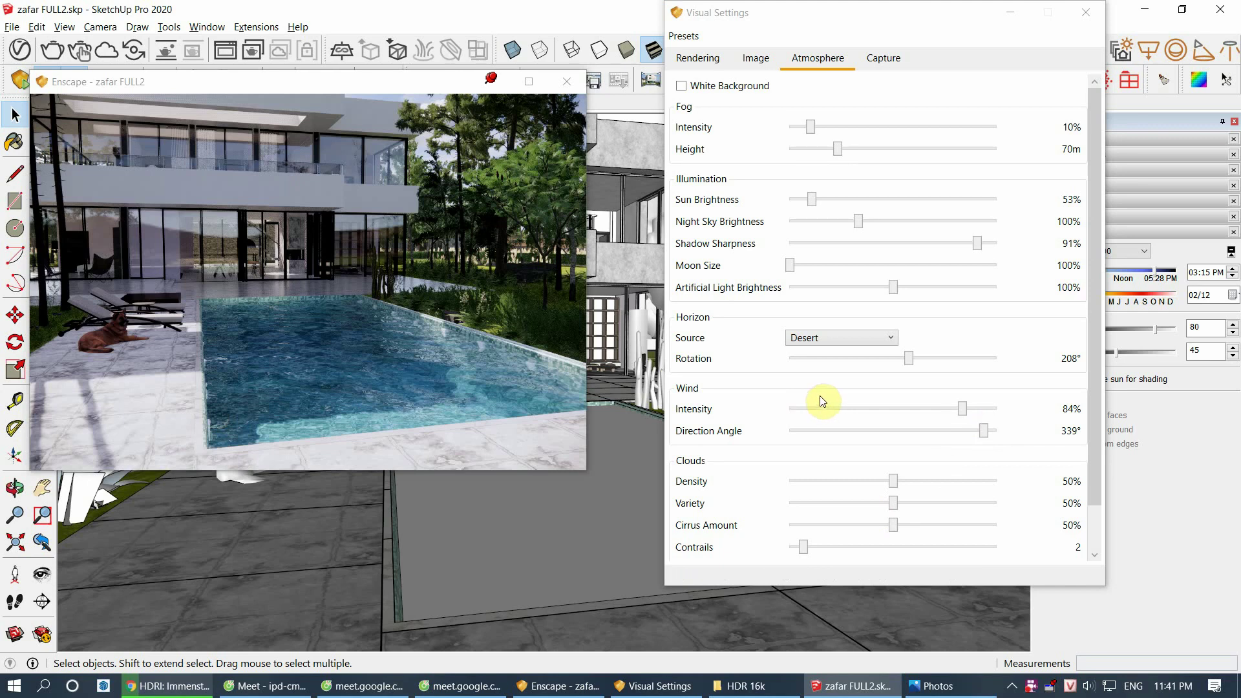
Step: Reset wind to 0% intensity and 0° direction, then list the Paint Bucket material collections
mouse_move(963, 414)
left_mouse_down()
mouse_move(790, 412)
mouse_move(789, 432)
left_mouse_up()
middle_click_drag(580, 543, 499, 588)
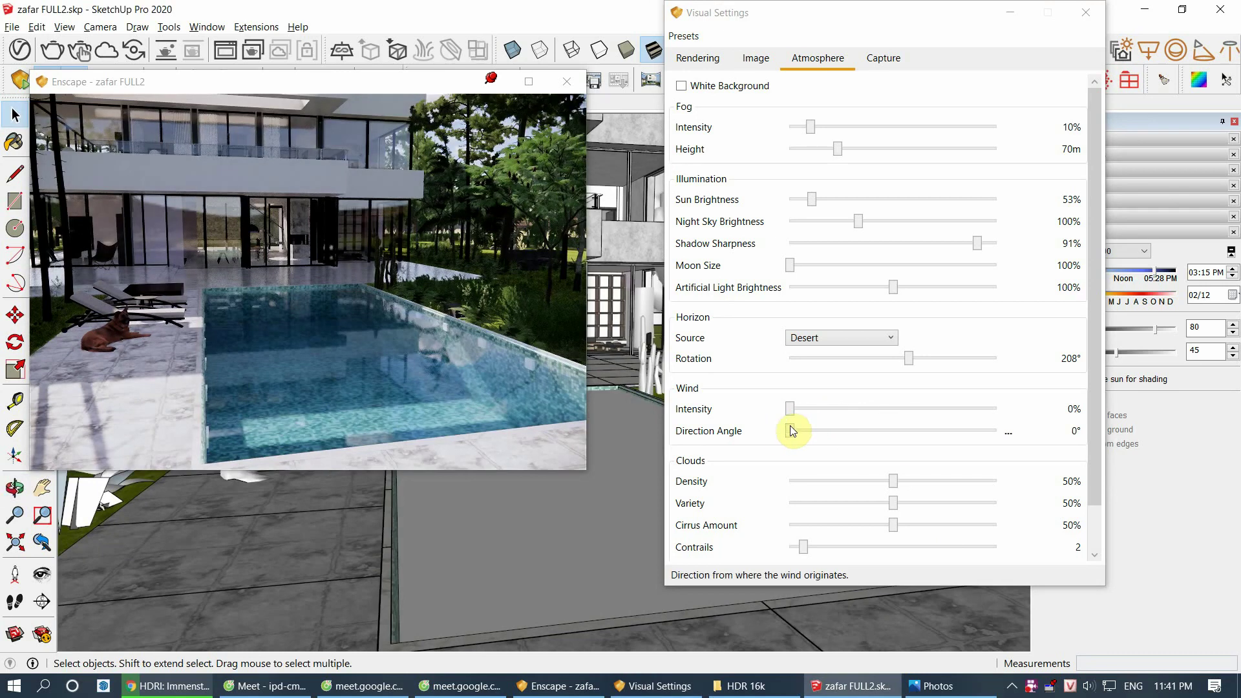
mouse_move(544, 548)
middle_mouse_down()
mouse_move(580, 510)
mouse_move(531, 553)
mouse_move(571, 534)
middle_mouse_up()
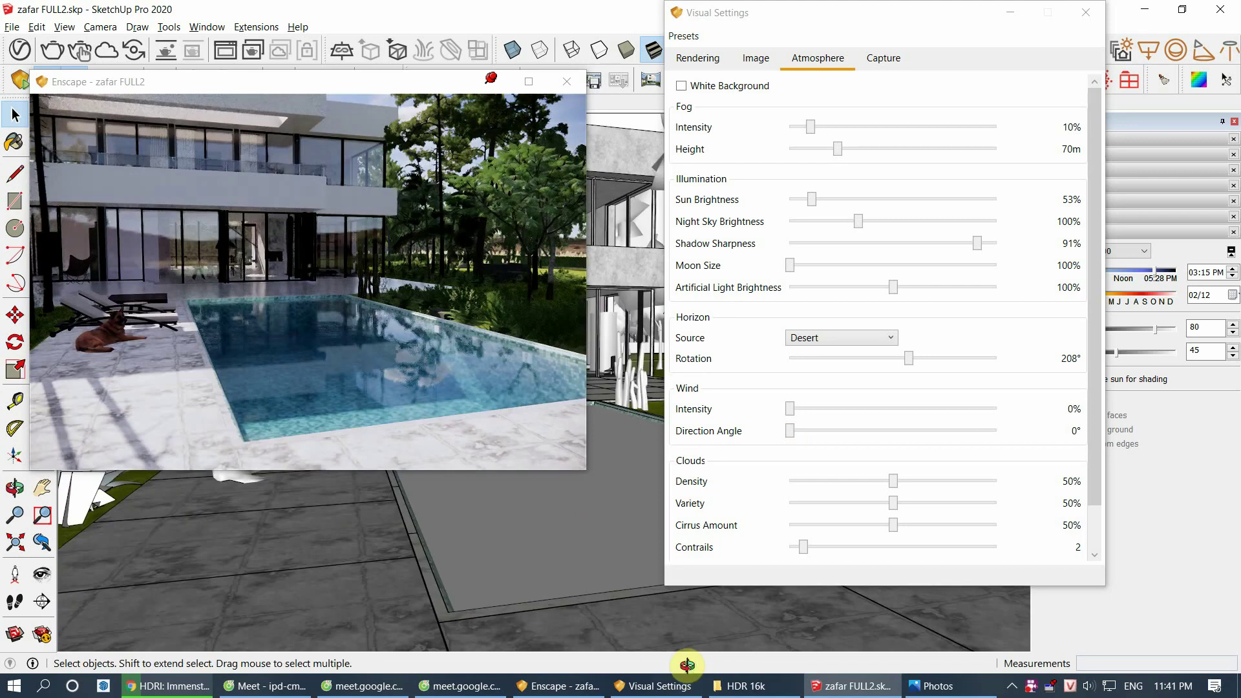
middle_click_drag(680, 686, 787, 444)
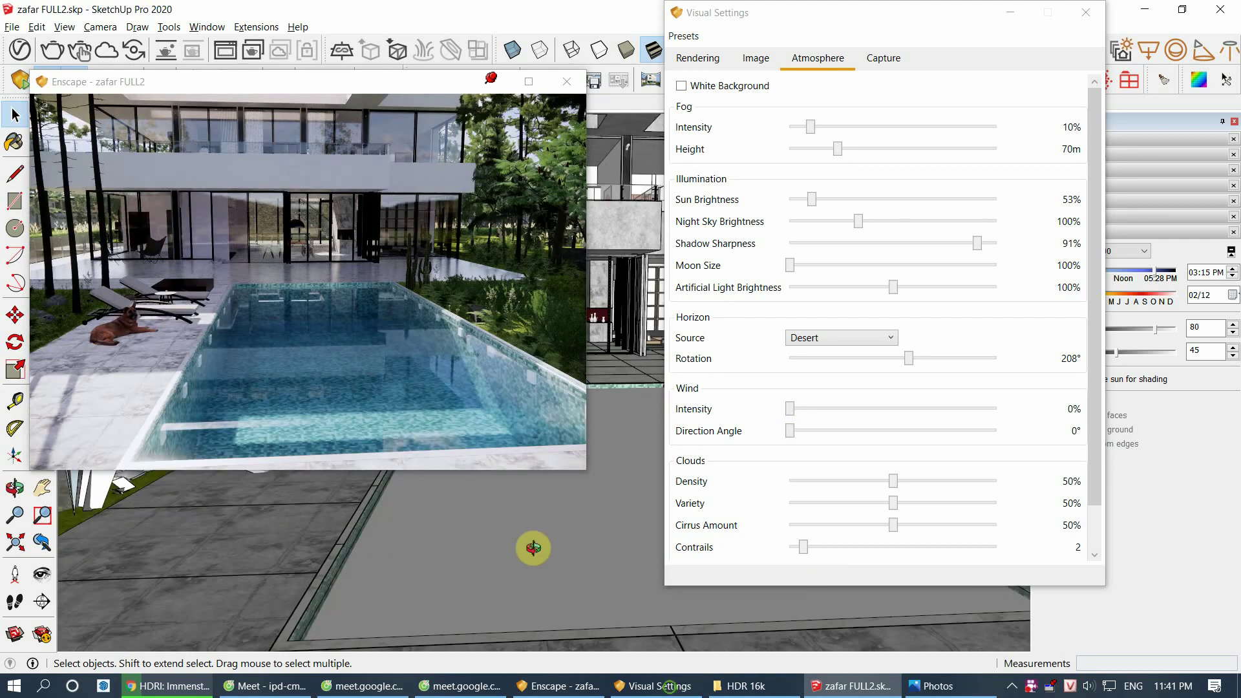
middle_click_drag(532, 545, 560, 518)
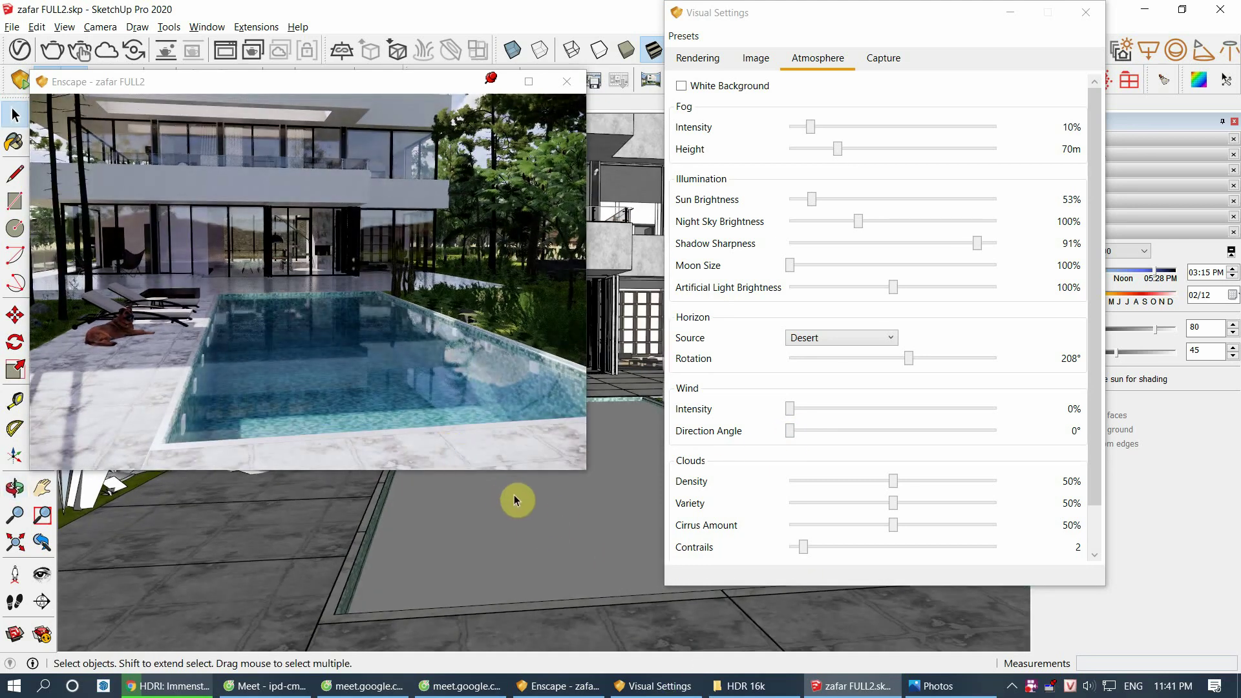
middle_click(573, 538)
key("b")
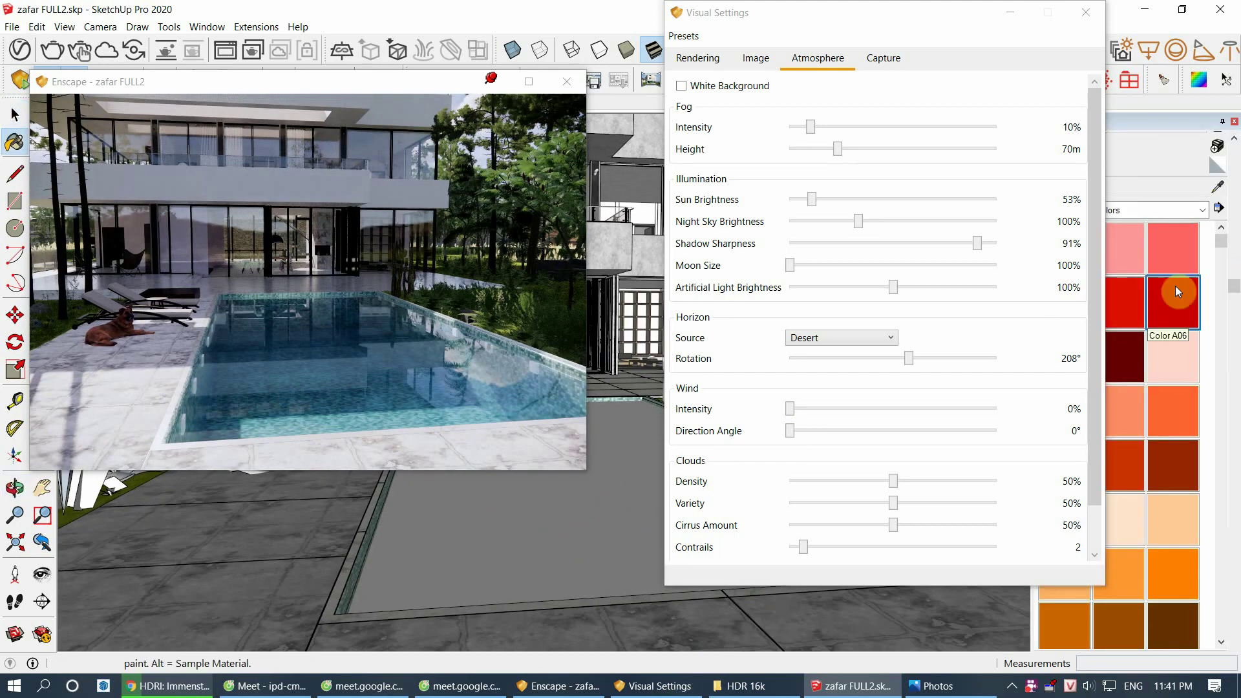
left_click(1177, 210)
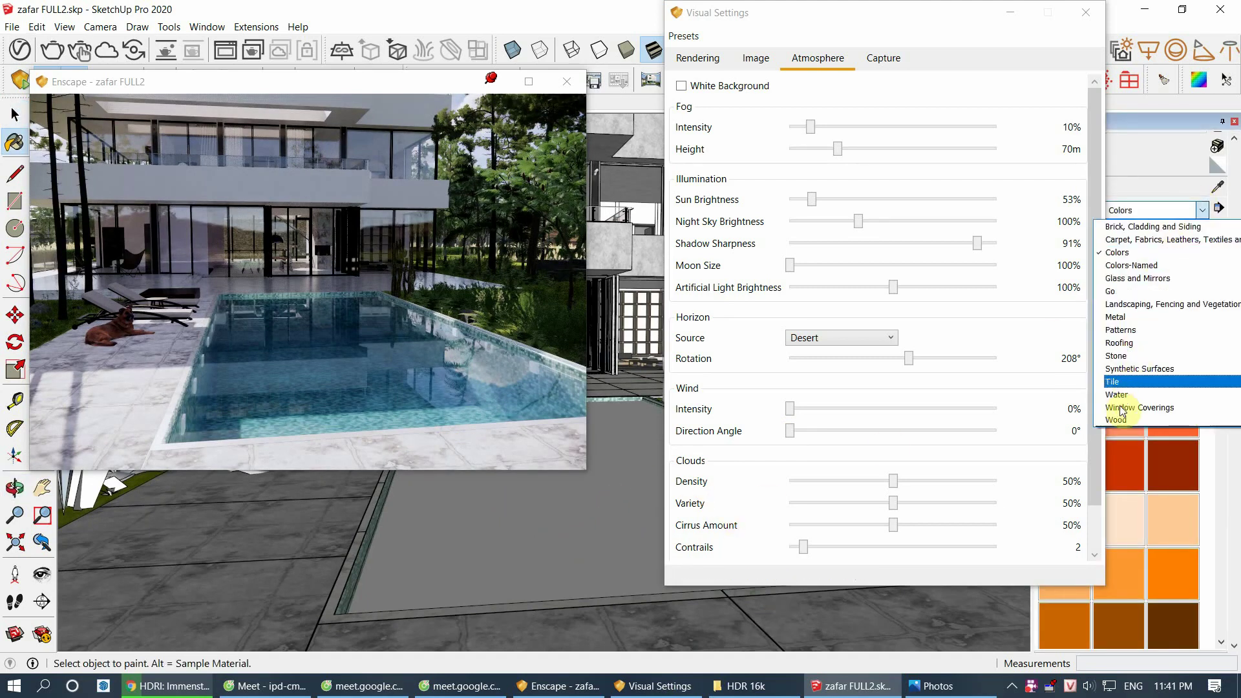
Step: Pick the blue swatch from the Water materials and paint the pool floor with it
left_click(1157, 394)
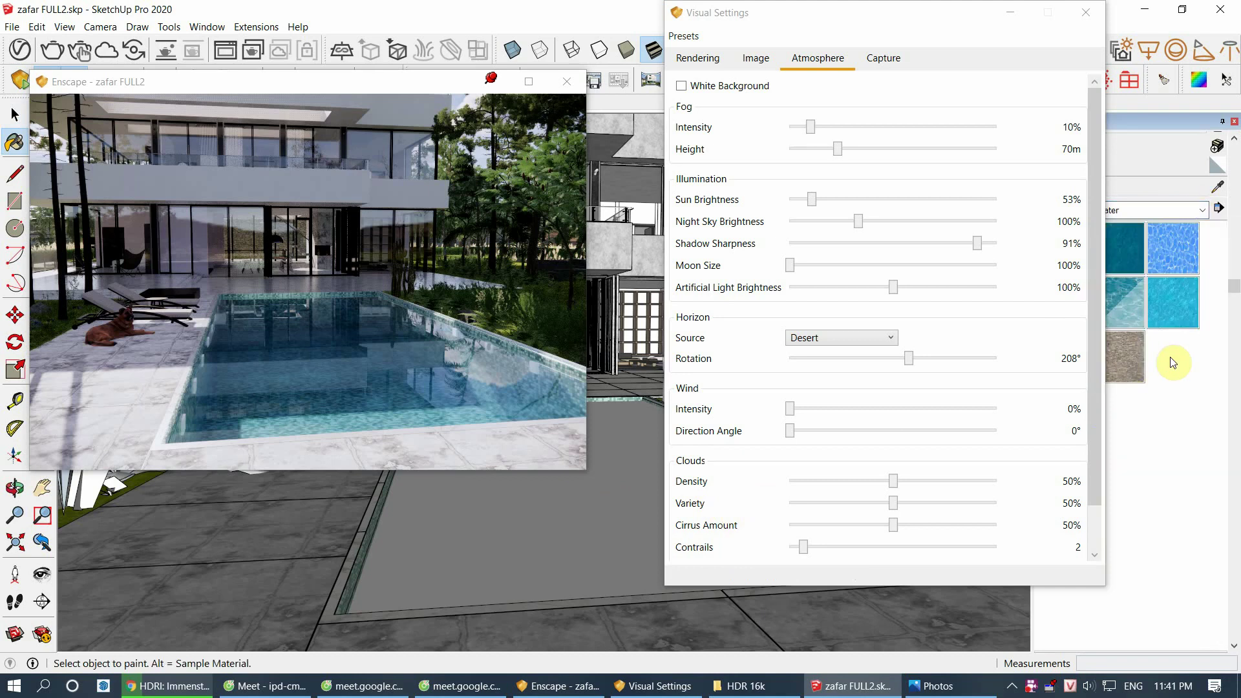
left_click(564, 511)
mouse_move(557, 532)
middle_mouse_down()
mouse_move(589, 551)
mouse_move(568, 551)
middle_mouse_up()
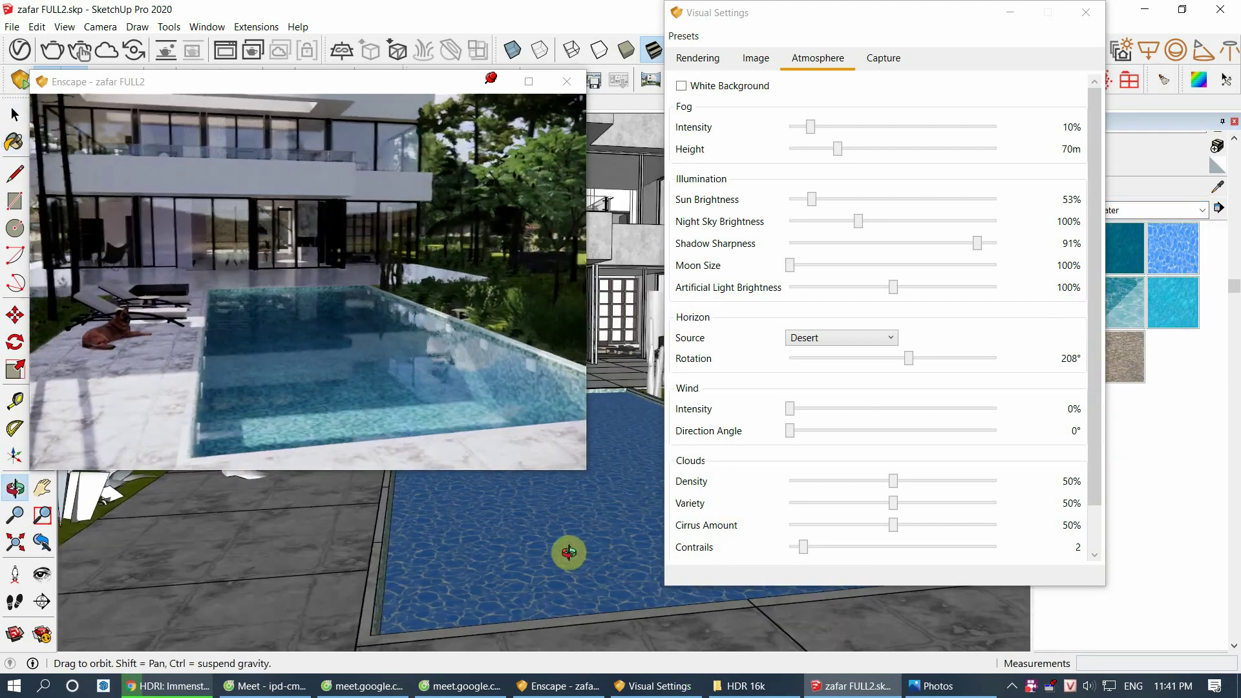
Step: Try different wind intensities on the pool water, then move the Enscape preview window lower
left_click_drag(792, 414, 857, 415)
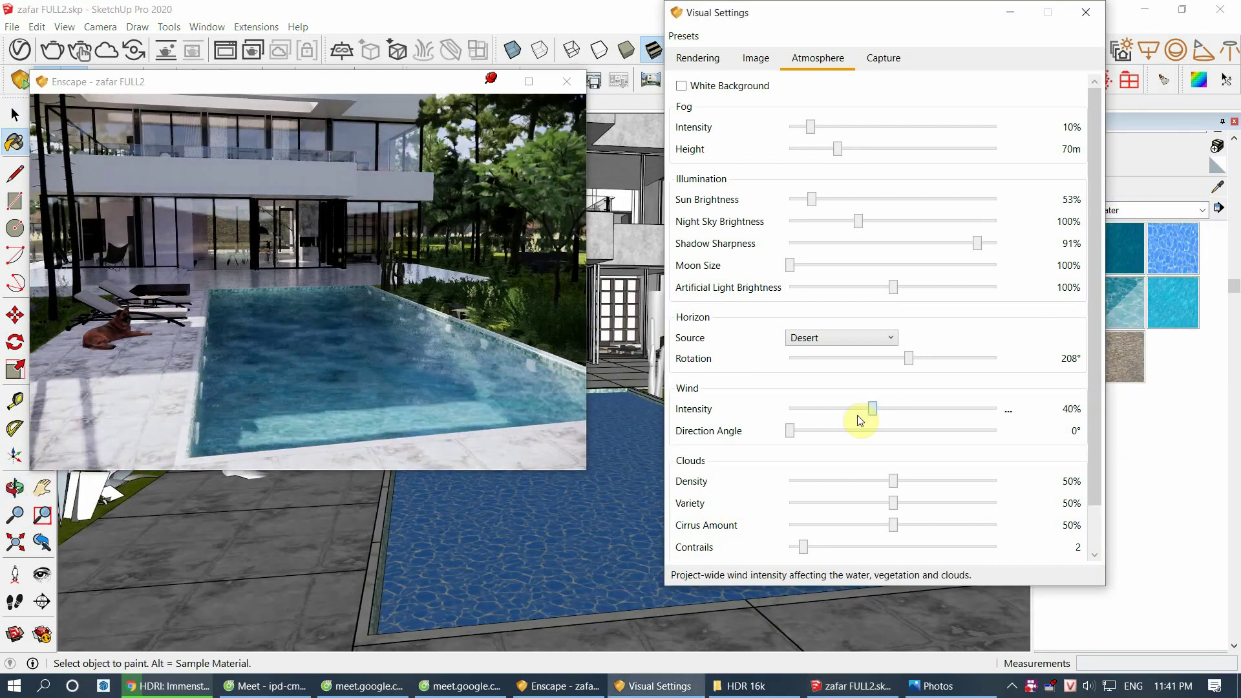
mouse_move(778, 424)
left_mouse_down()
mouse_move(753, 424)
mouse_move(851, 424)
mouse_move(763, 421)
left_mouse_up()
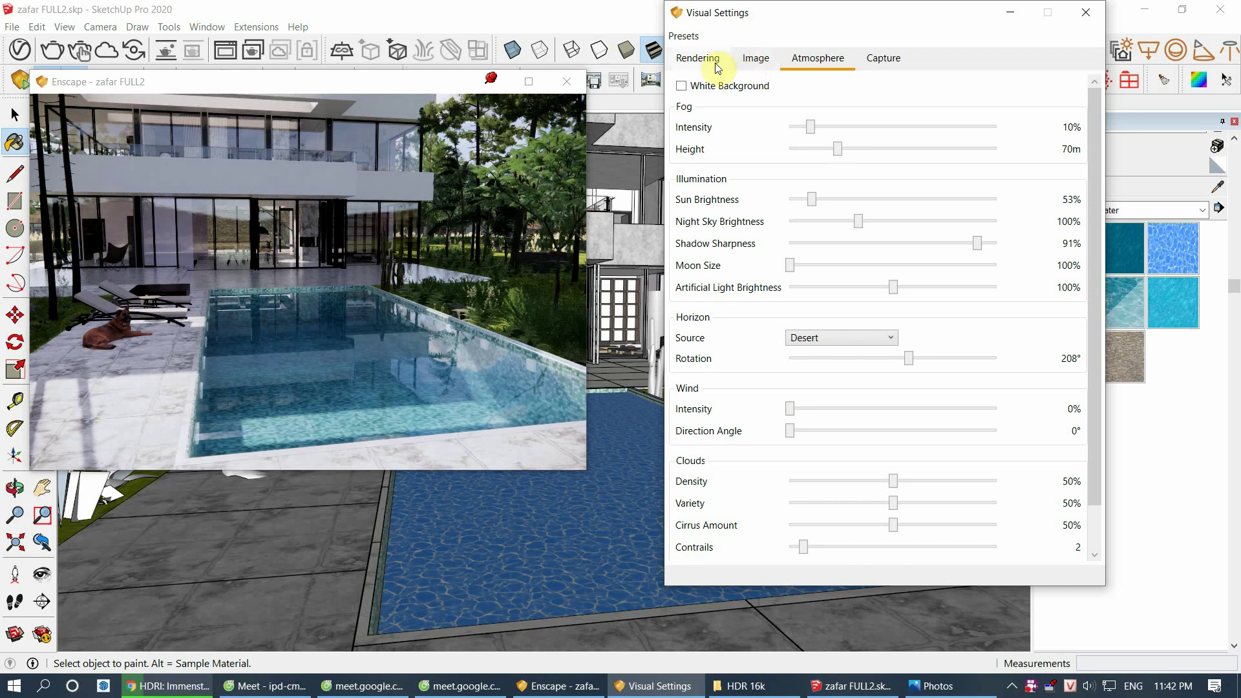
left_click_drag(296, 80, 261, 188)
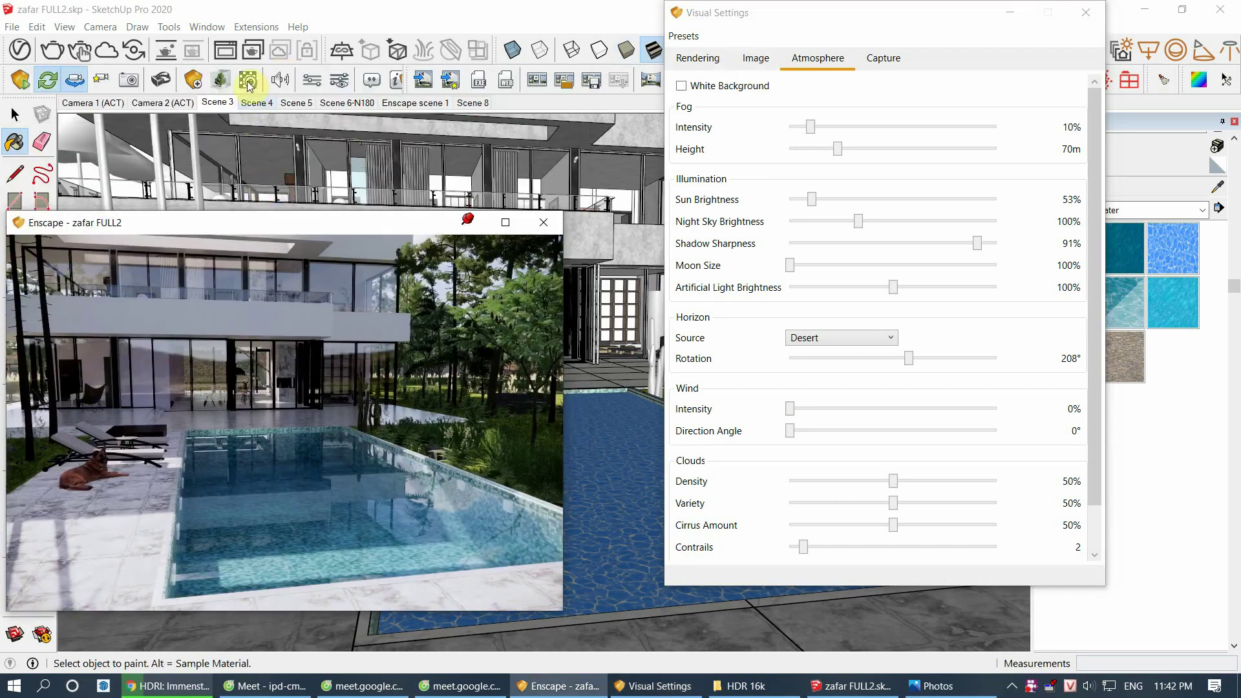
left_click(248, 80)
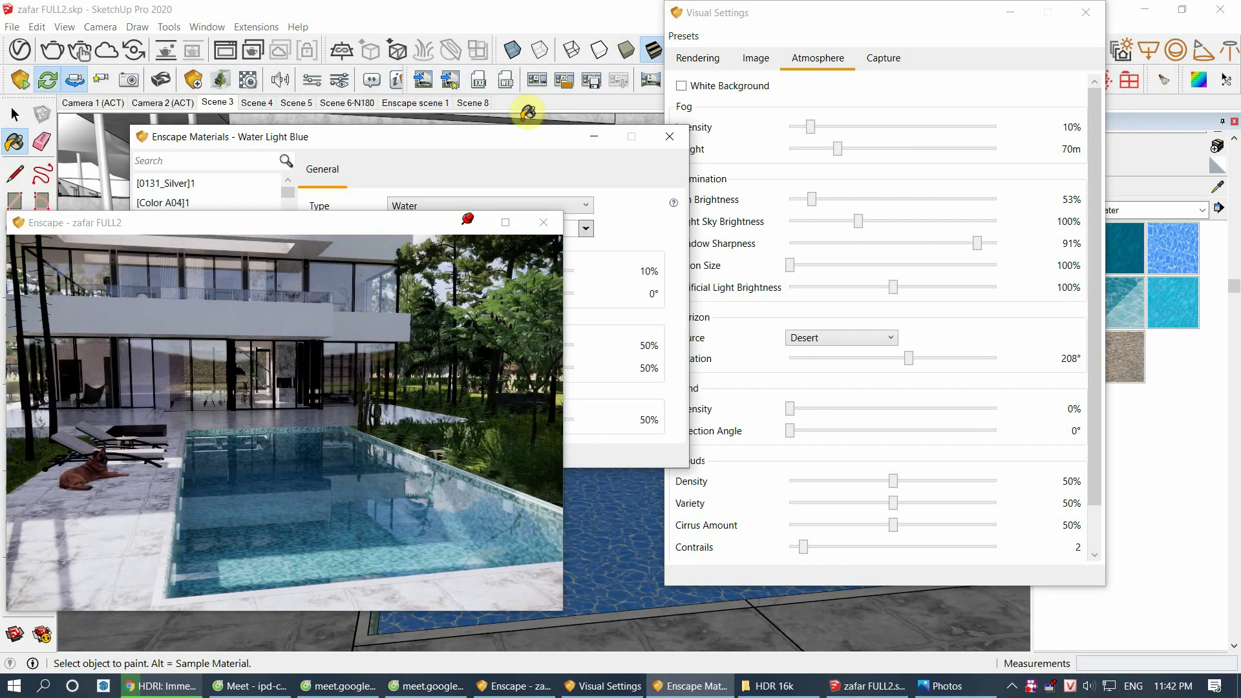
Step: Enable Override Wind Settings on the Water Light Blue material, then close Enscape Materials
left_click_drag(487, 135, 905, 91)
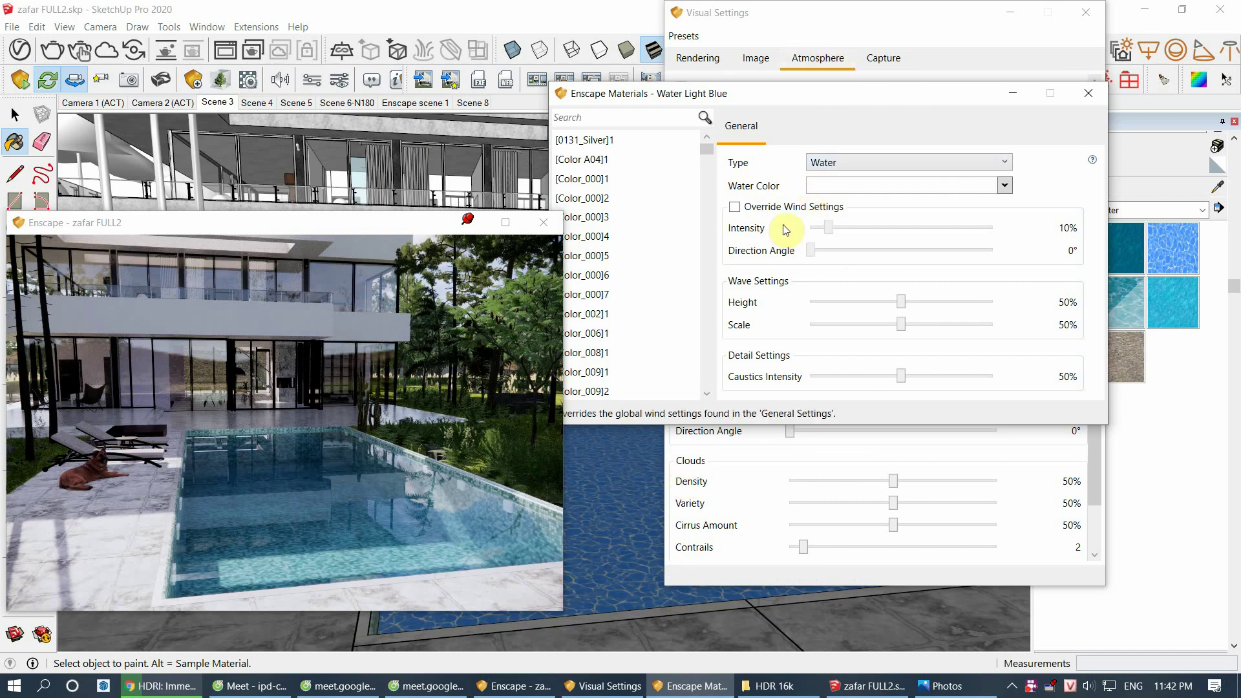
left_click(735, 207)
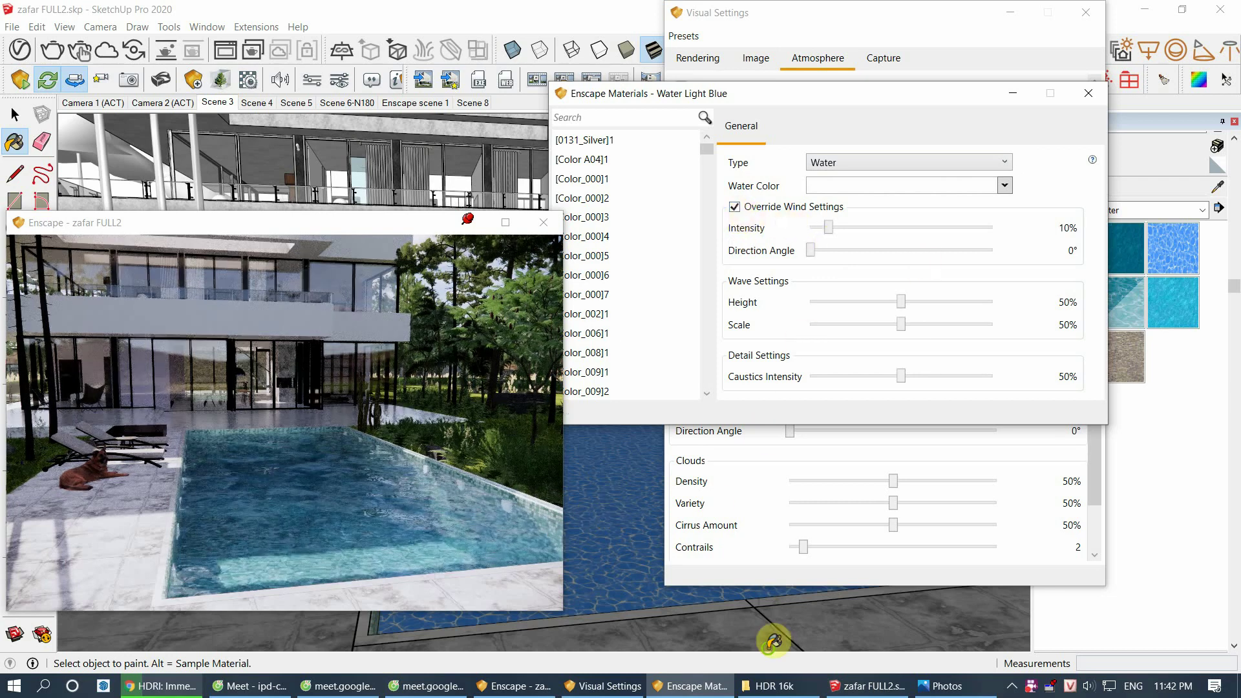
middle_click_drag(615, 507, 606, 545)
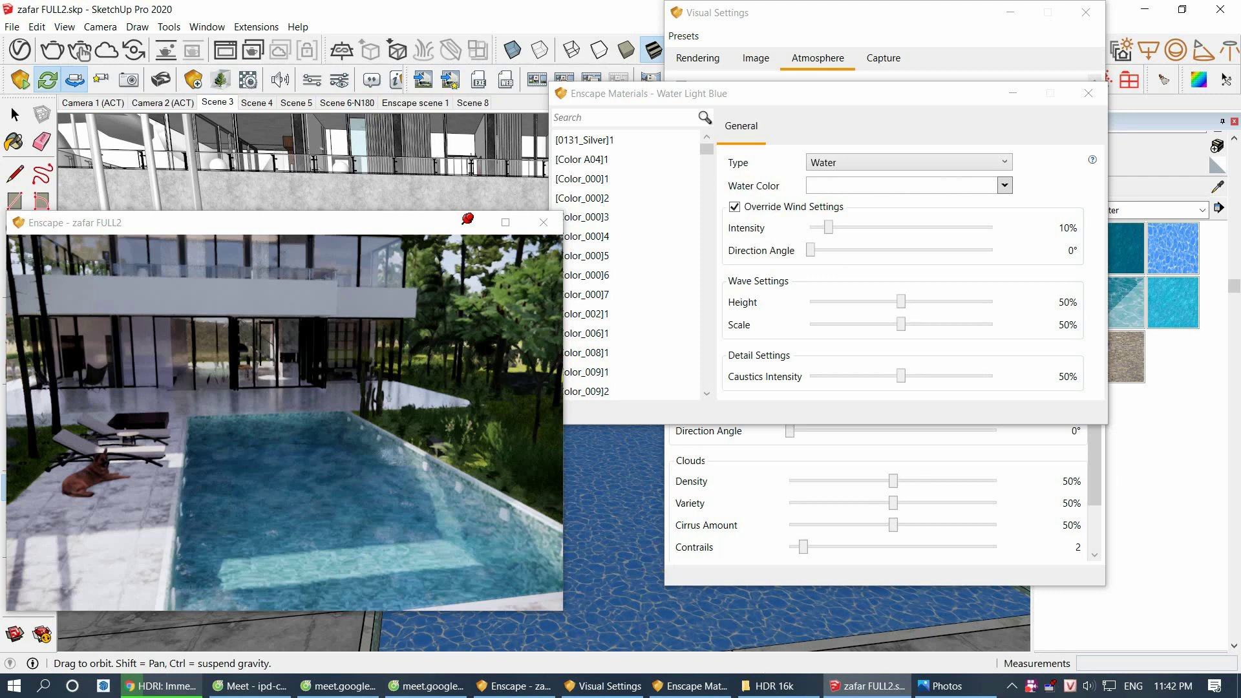
left_click_drag(748, 587, 840, 452)
key("b")
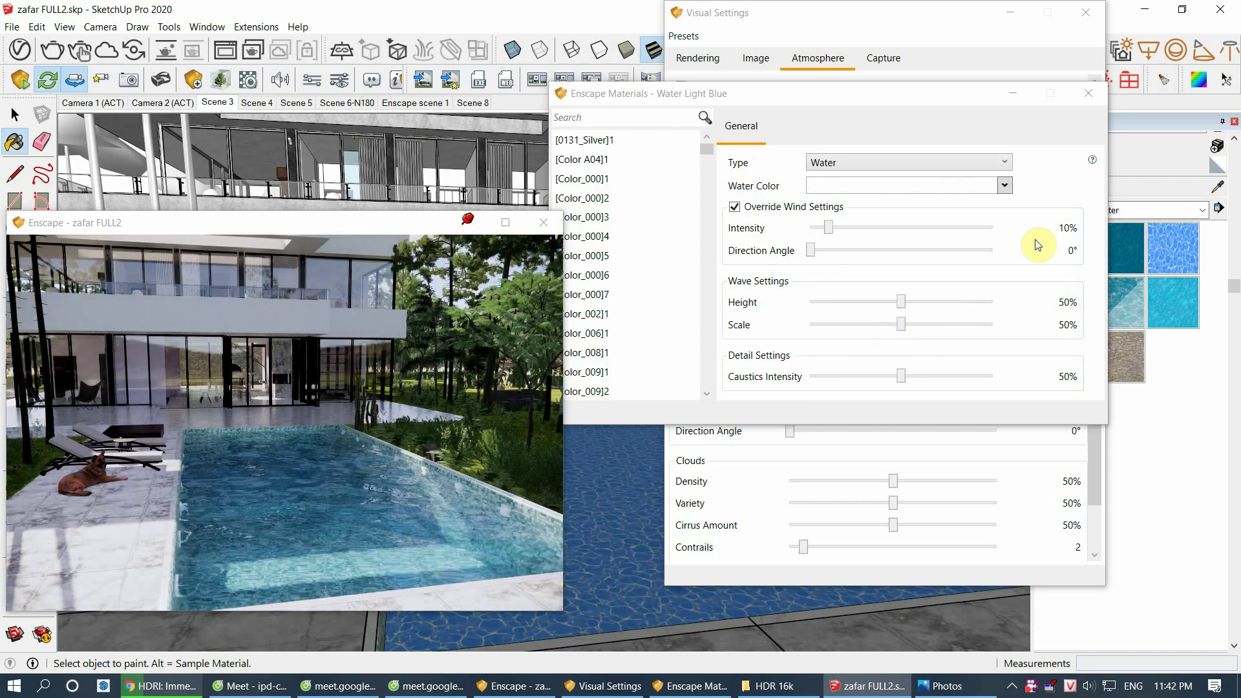
left_click(1088, 93)
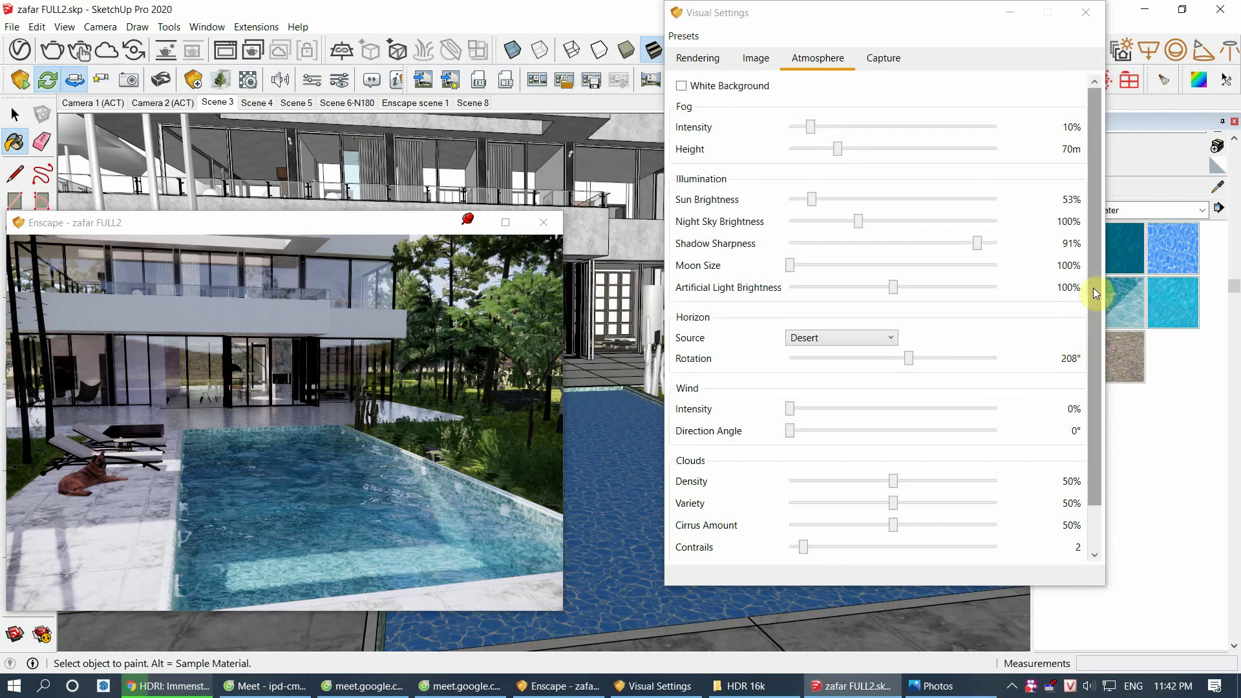
Step: Experiment with wind intensity around 41–44% and a 76° wind direction
left_click_drag(1094, 292, 1094, 378)
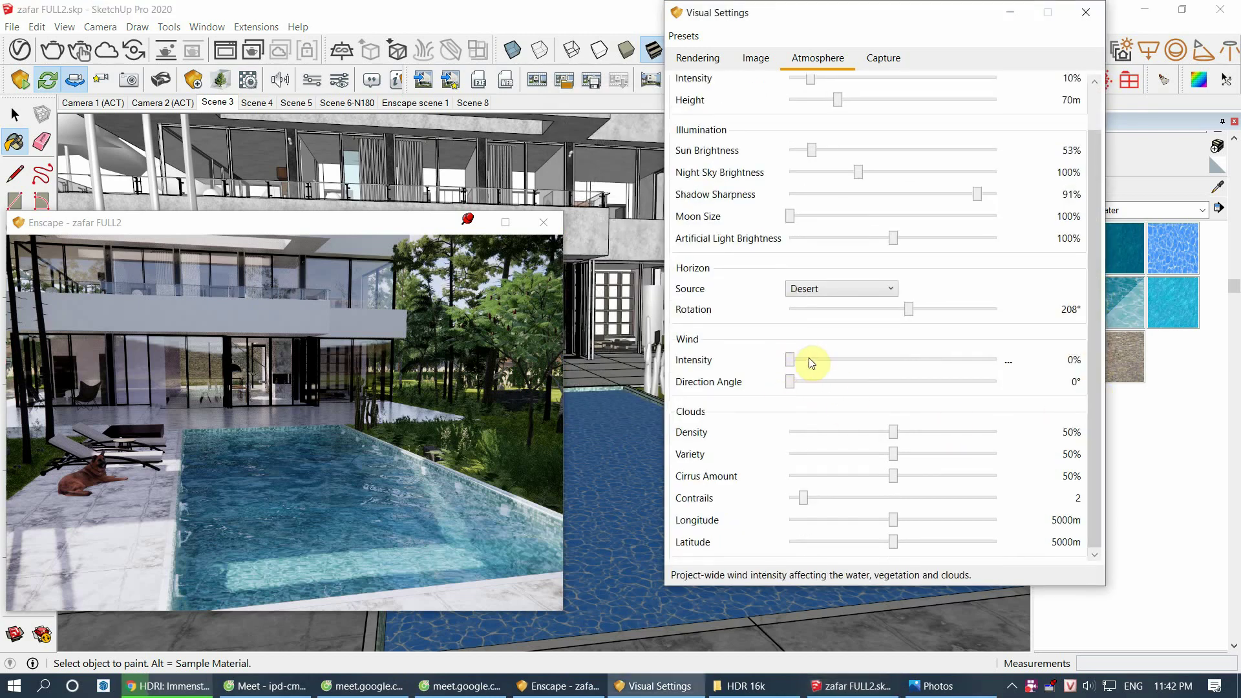
mouse_move(809, 362)
left_mouse_down()
mouse_move(902, 370)
mouse_move(795, 370)
mouse_move(882, 369)
left_mouse_up()
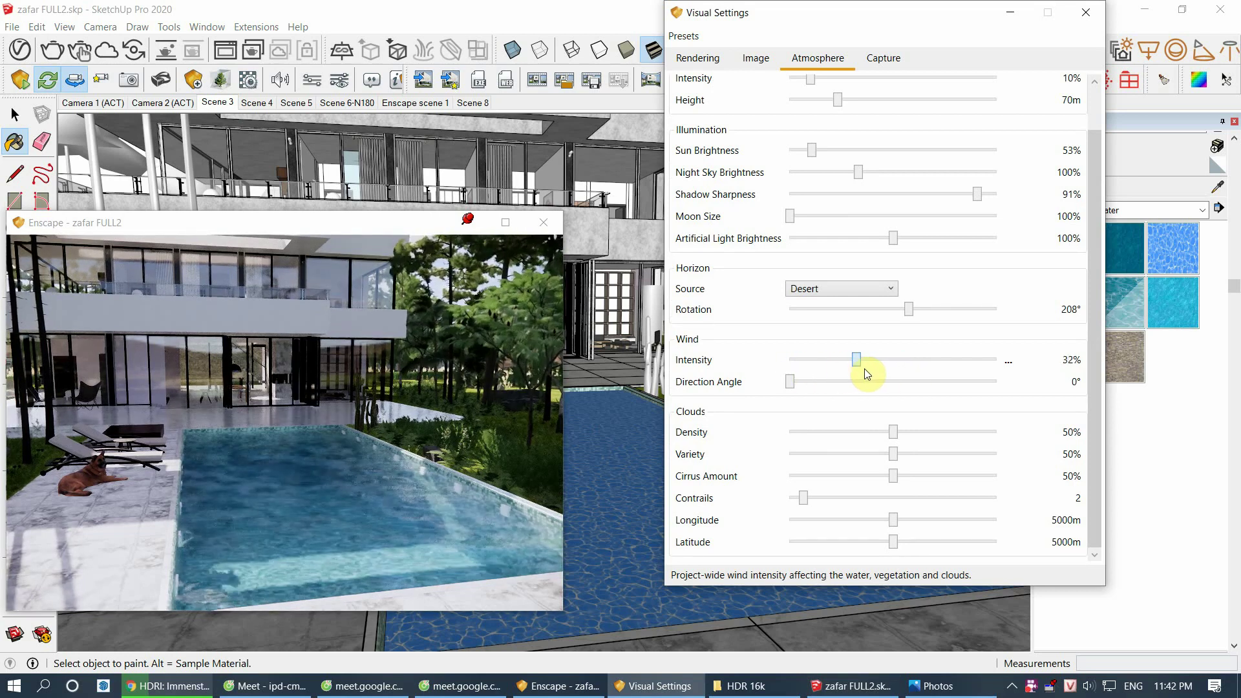
left_click_drag(797, 381, 833, 381)
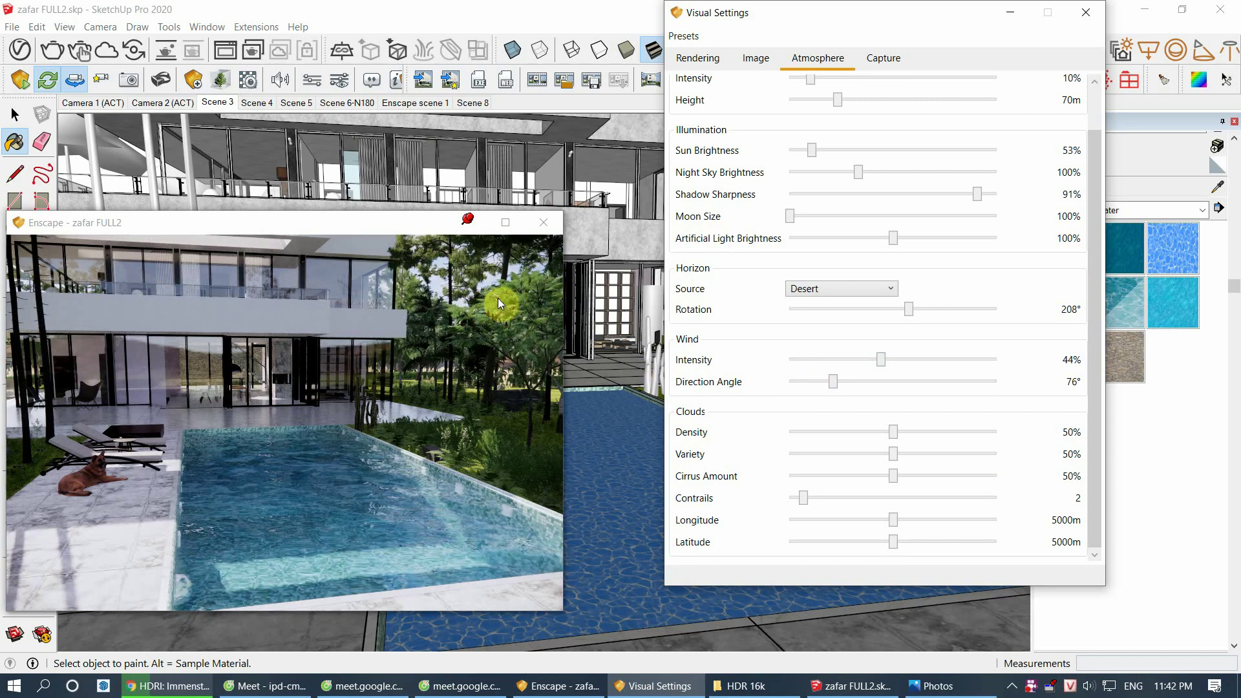
mouse_move(870, 337)
left_mouse_down()
mouse_move(860, 363)
mouse_move(889, 354)
left_mouse_up()
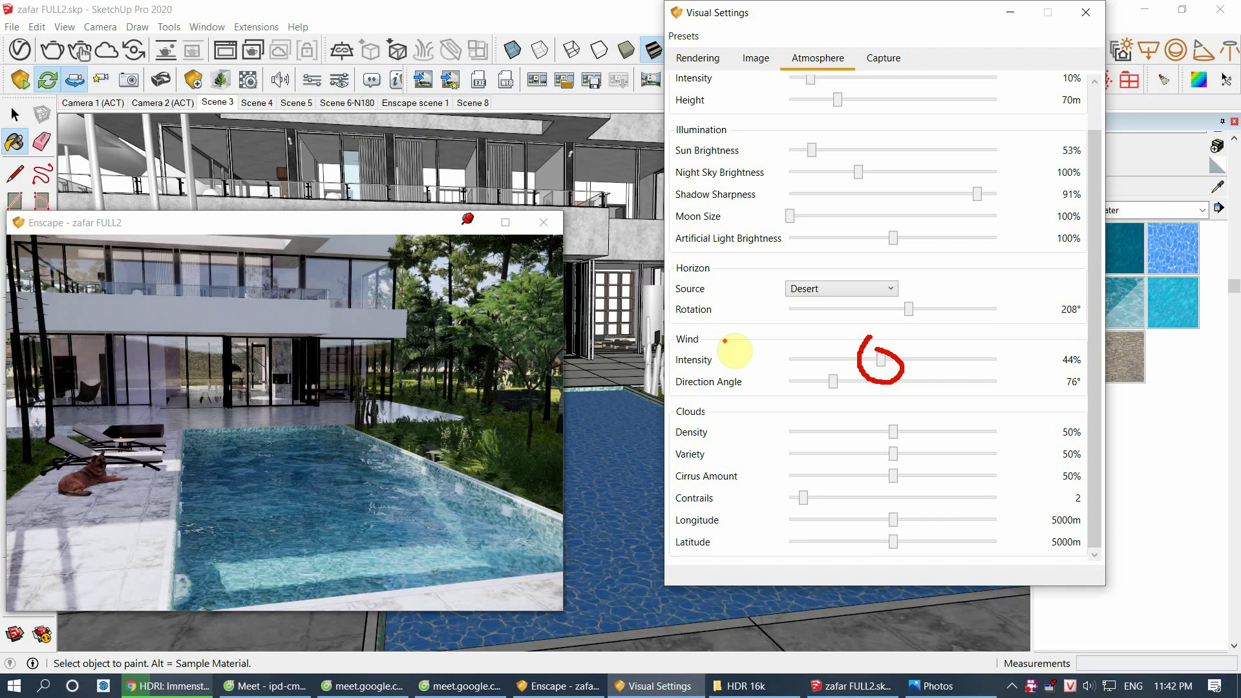
key("Escape")
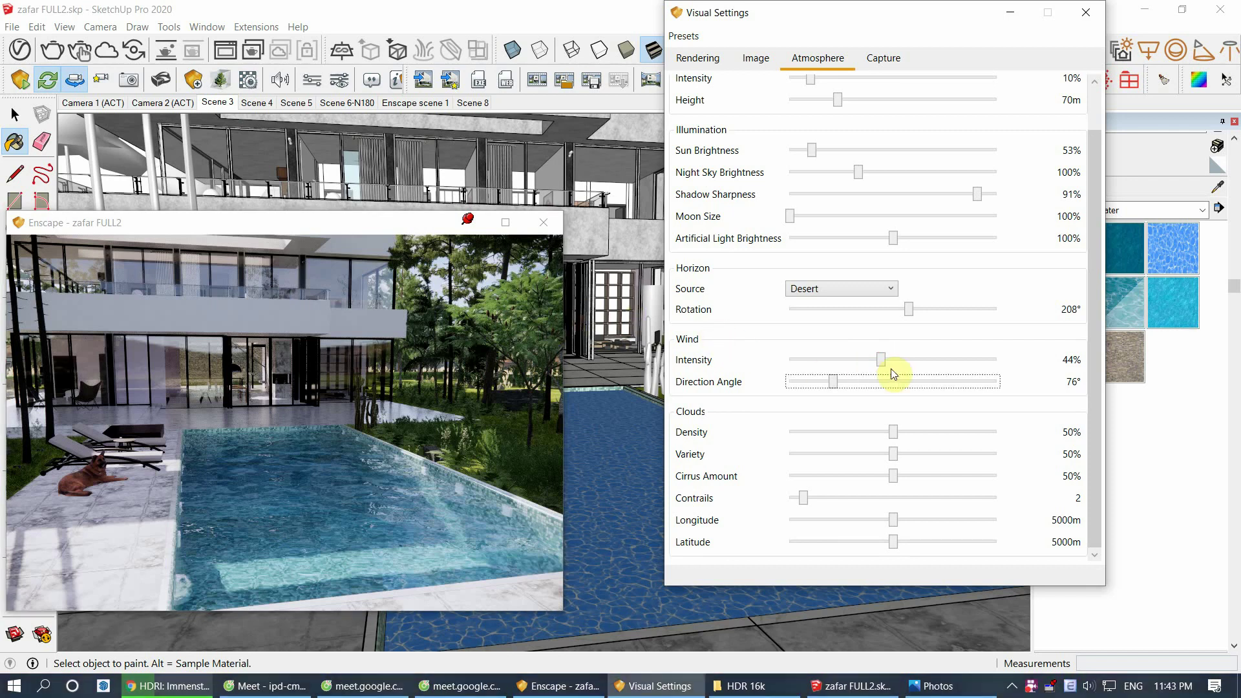
Step: Bring the wind intensity back down and set the wind direction angle to 0°
left_click_drag(881, 360, 768, 368)
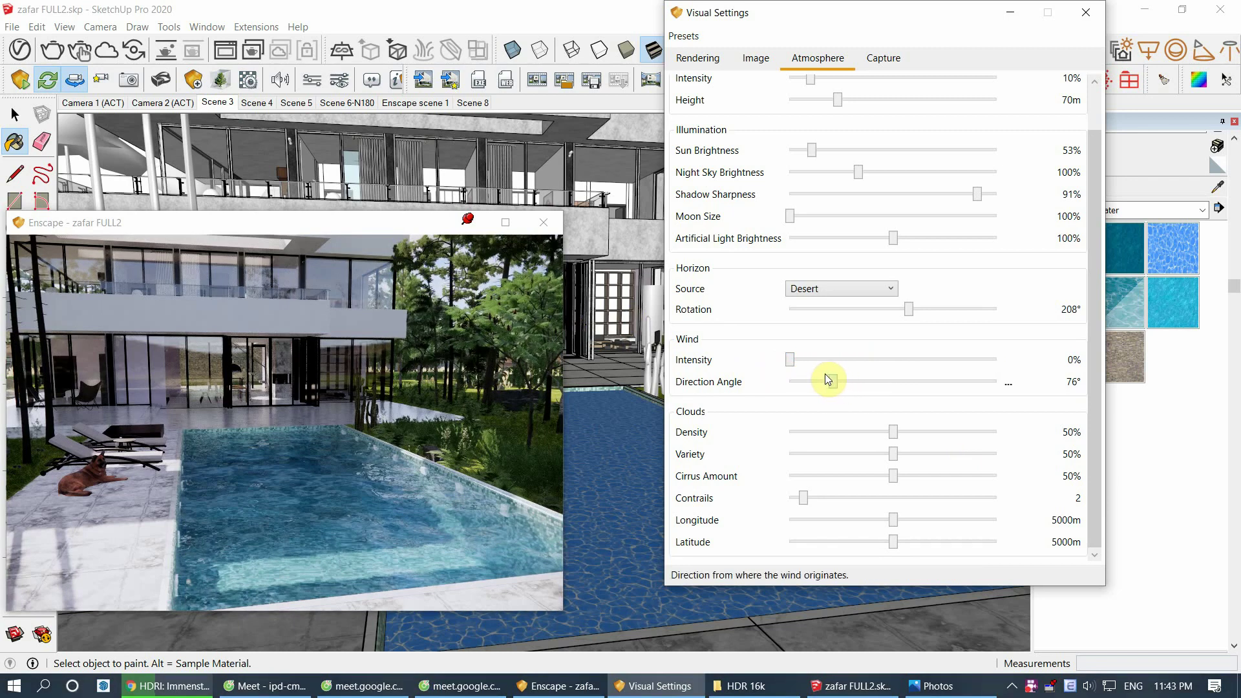
left_click_drag(828, 381, 715, 401)
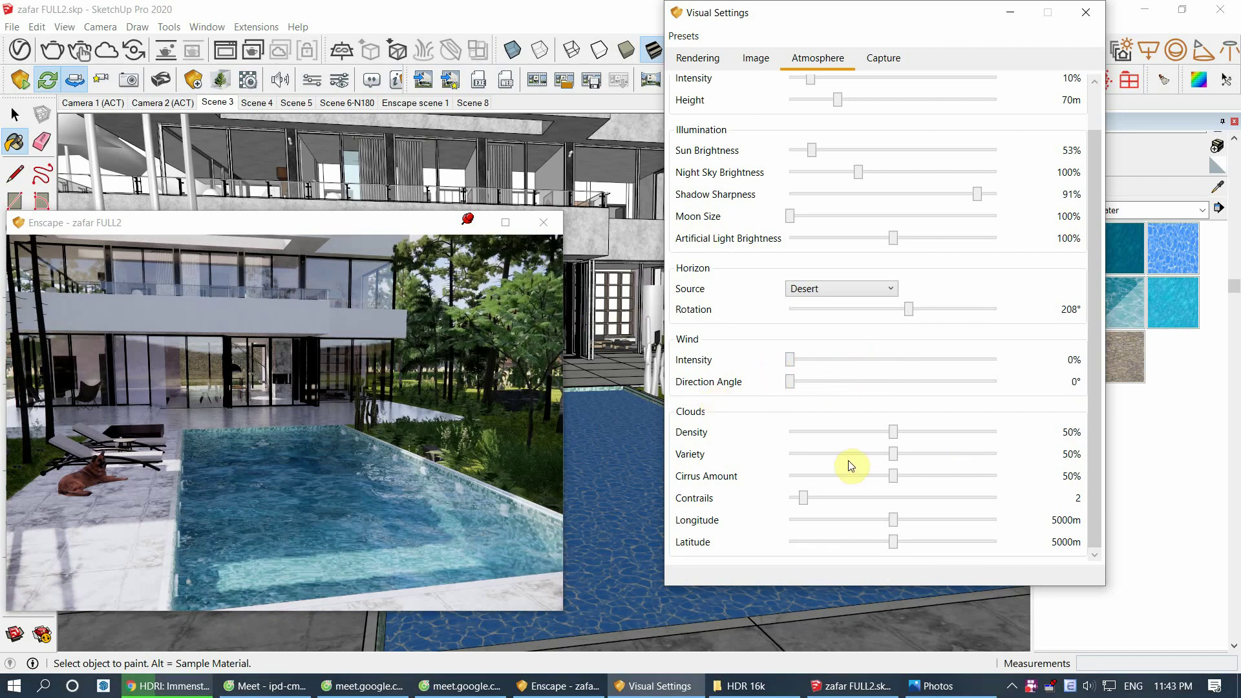
left_click(282, 130)
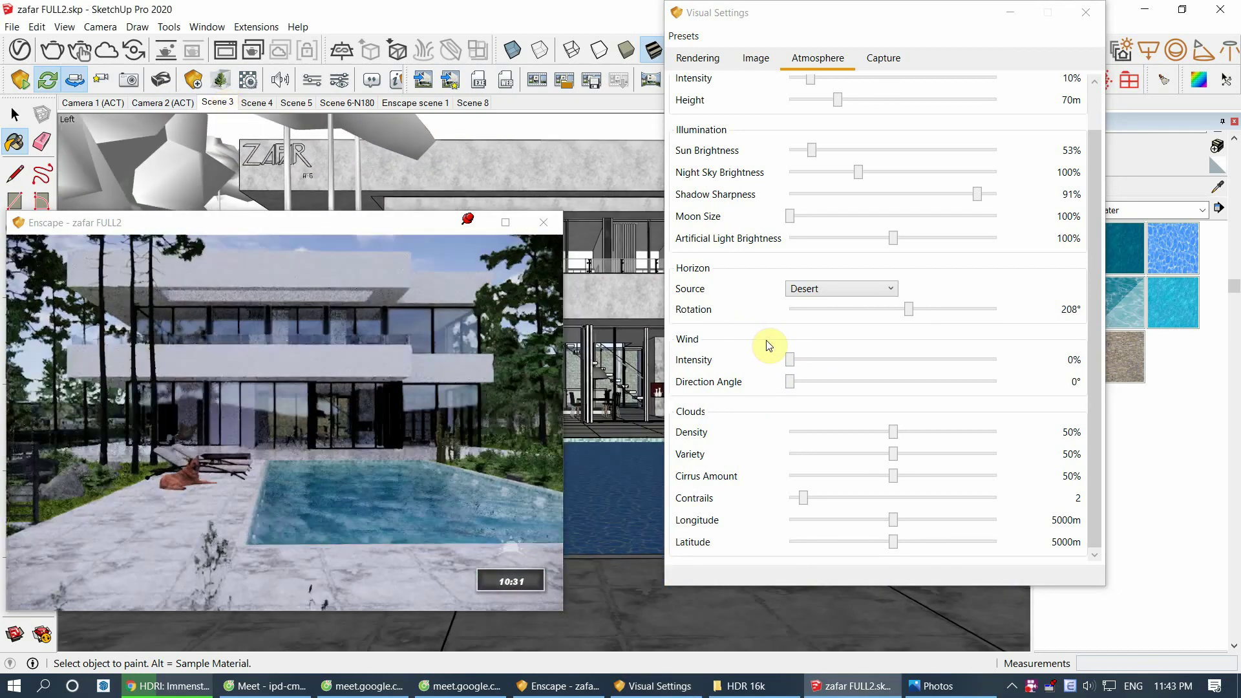
Step: Orbit the view up toward the sky and start adjusting the cloud density
middle_click_drag(609, 415, 616, 512)
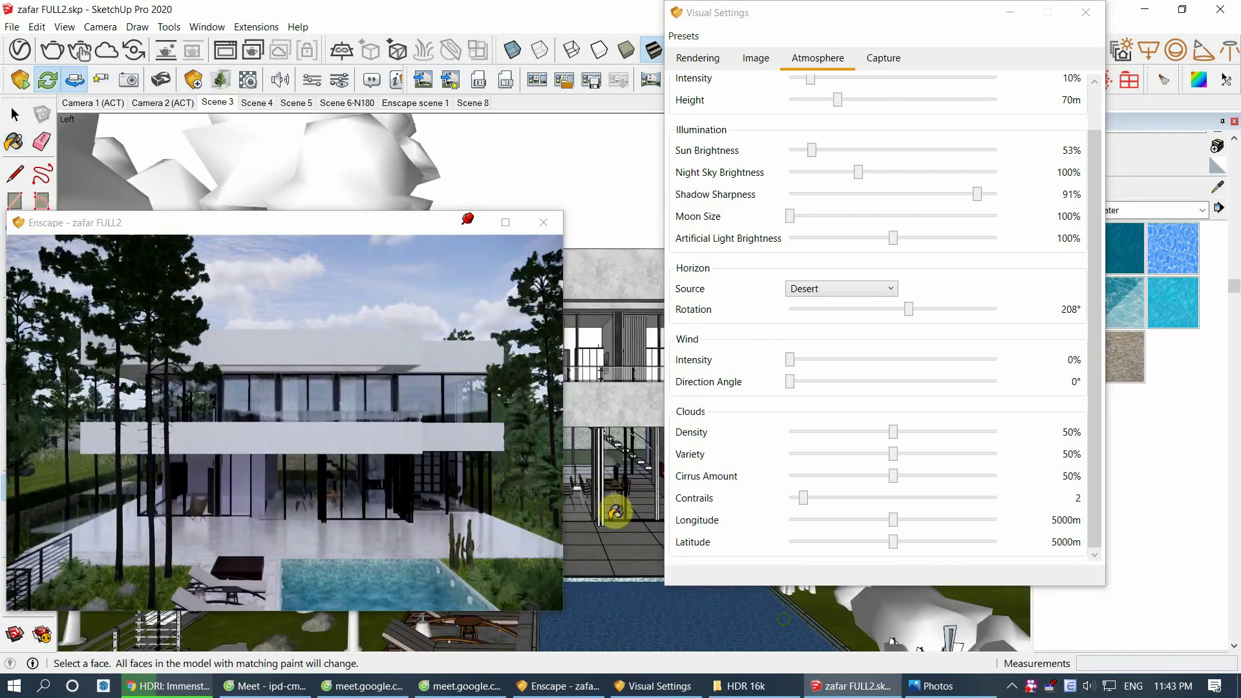
key("space")
middle_click_drag(622, 600, 623, 543)
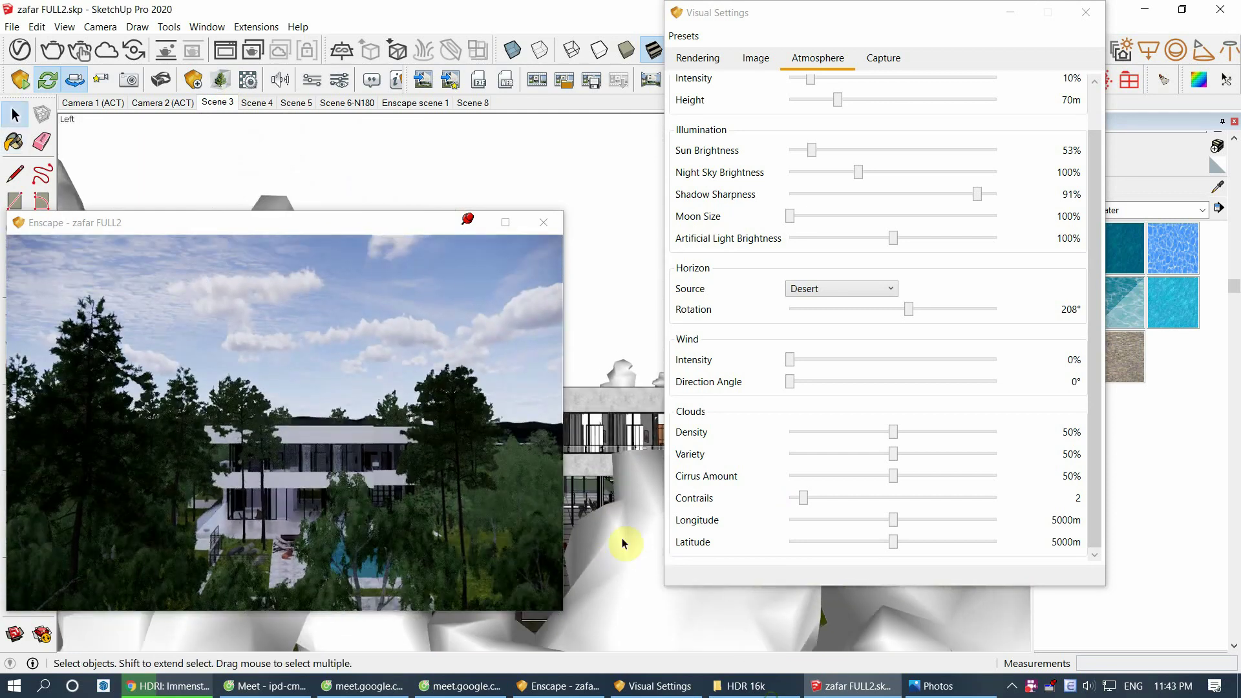
left_click_drag(893, 432, 924, 433)
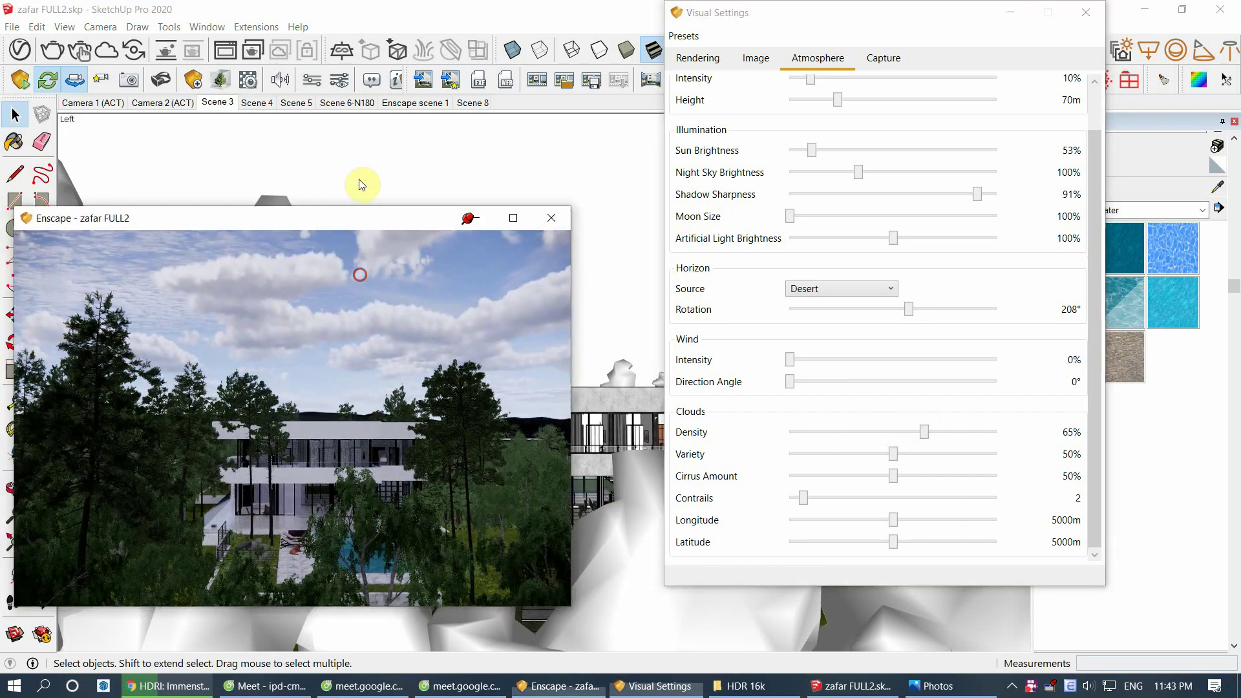
left_click(178, 220)
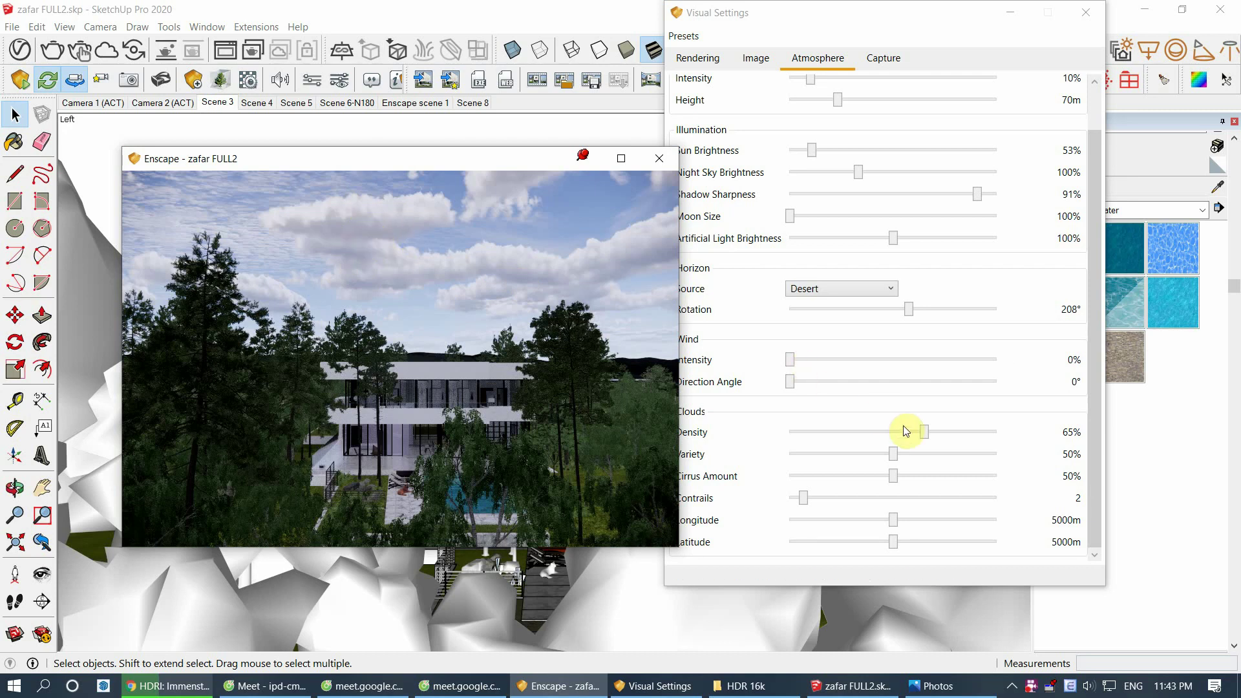
mouse_move(925, 432)
left_mouse_down()
mouse_move(893, 432)
mouse_move(970, 433)
left_mouse_up()
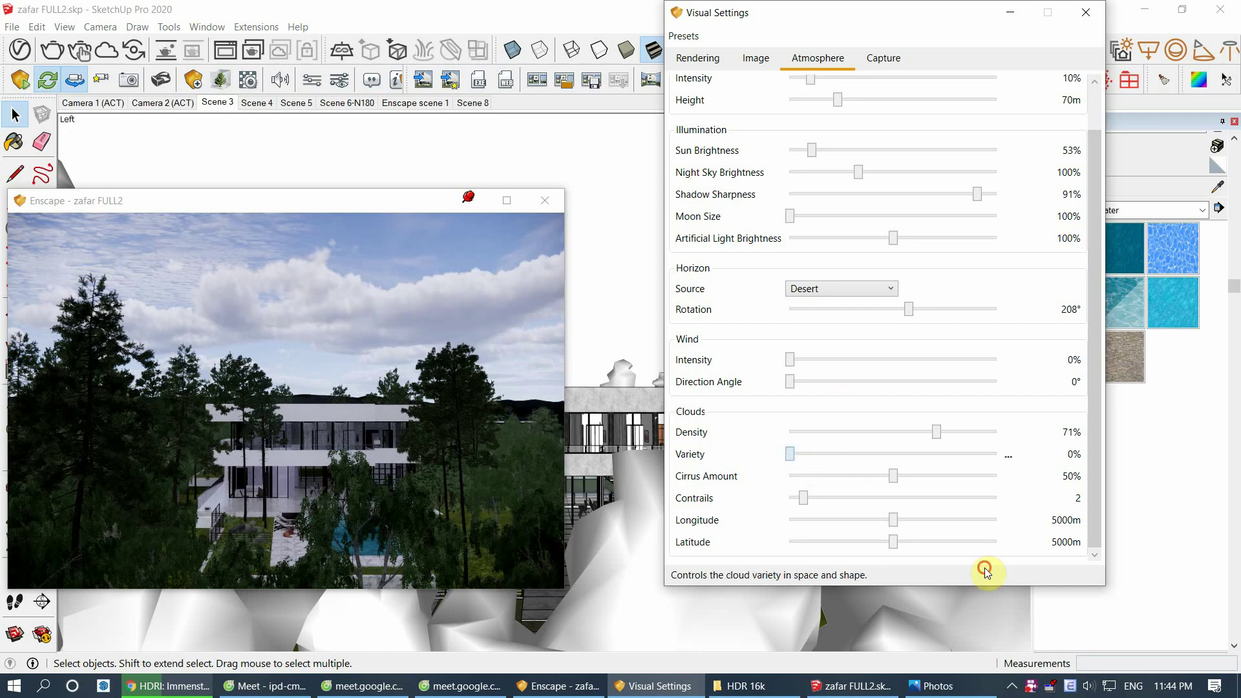
Step: Settle clouds at 43% density and 87% variety, and reduce cirrus amount to 43%
left_click_drag(792, 453, 1035, 442)
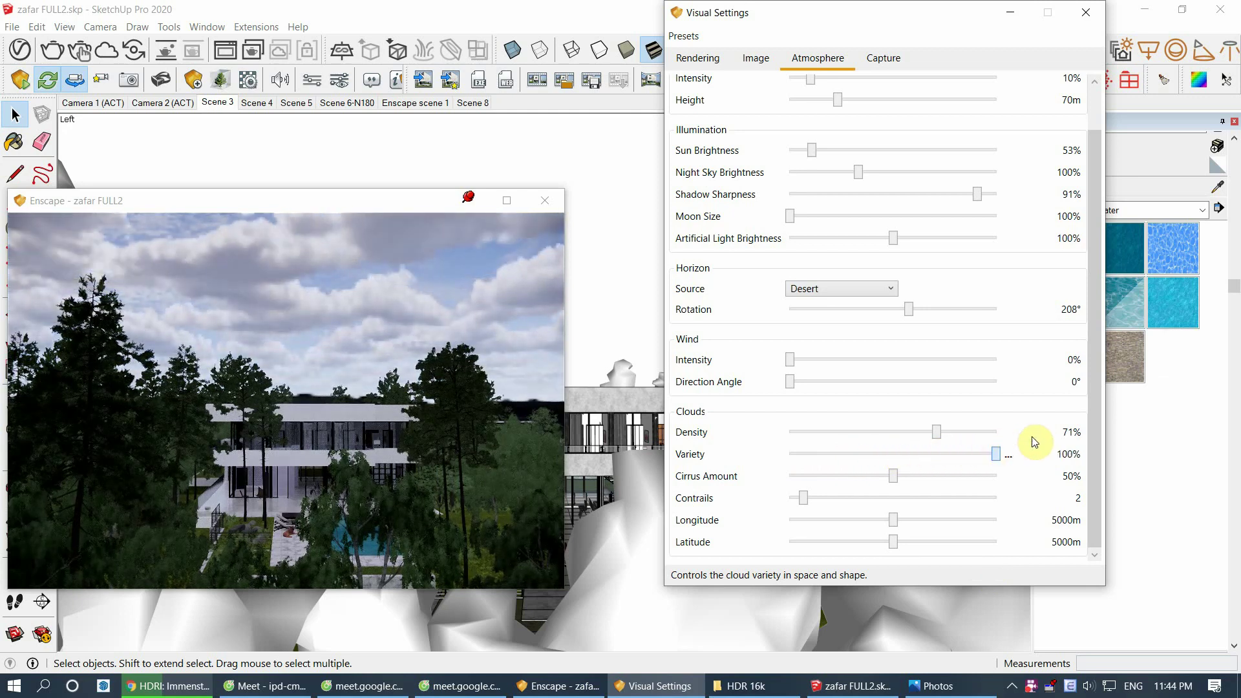
mouse_move(937, 431)
left_mouse_down()
mouse_move(863, 434)
mouse_move(875, 432)
left_mouse_up()
mouse_move(996, 454)
left_mouse_down()
mouse_move(750, 459)
mouse_move(1032, 466)
mouse_move(798, 457)
mouse_move(898, 457)
left_mouse_up()
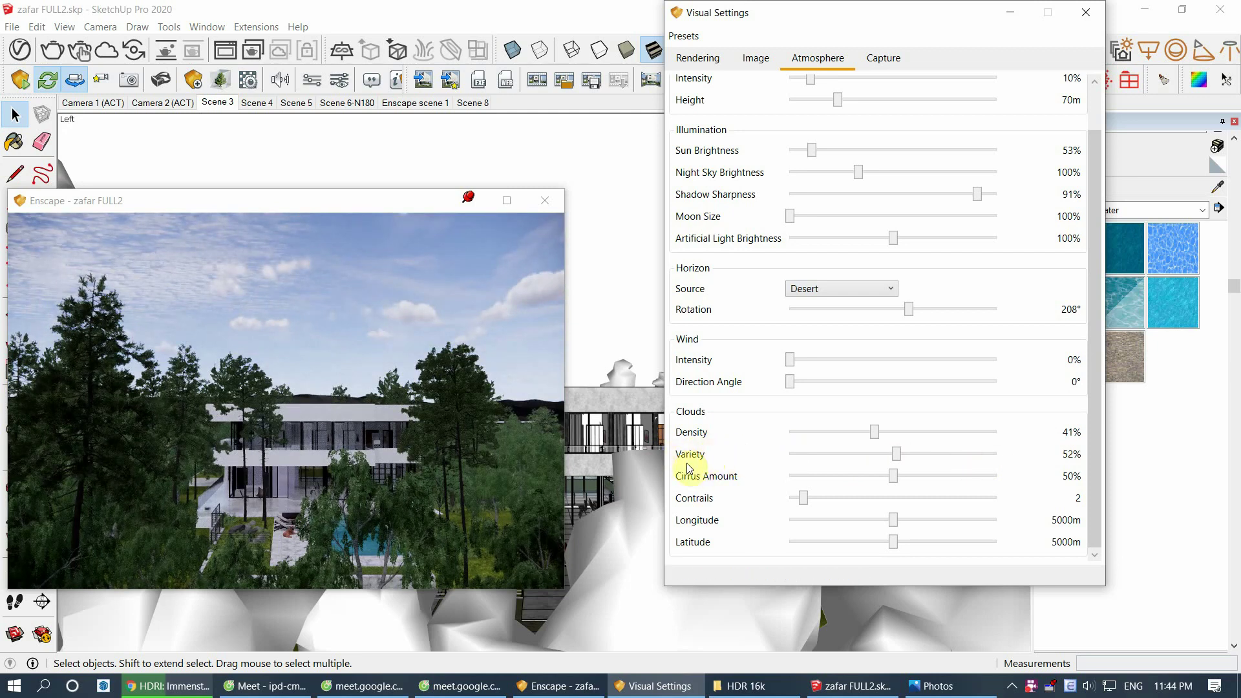
mouse_move(897, 456)
left_mouse_down()
mouse_move(781, 454)
mouse_move(973, 455)
left_mouse_up()
mouse_move(874, 431)
left_mouse_down()
mouse_move(909, 430)
mouse_move(880, 433)
left_mouse_up()
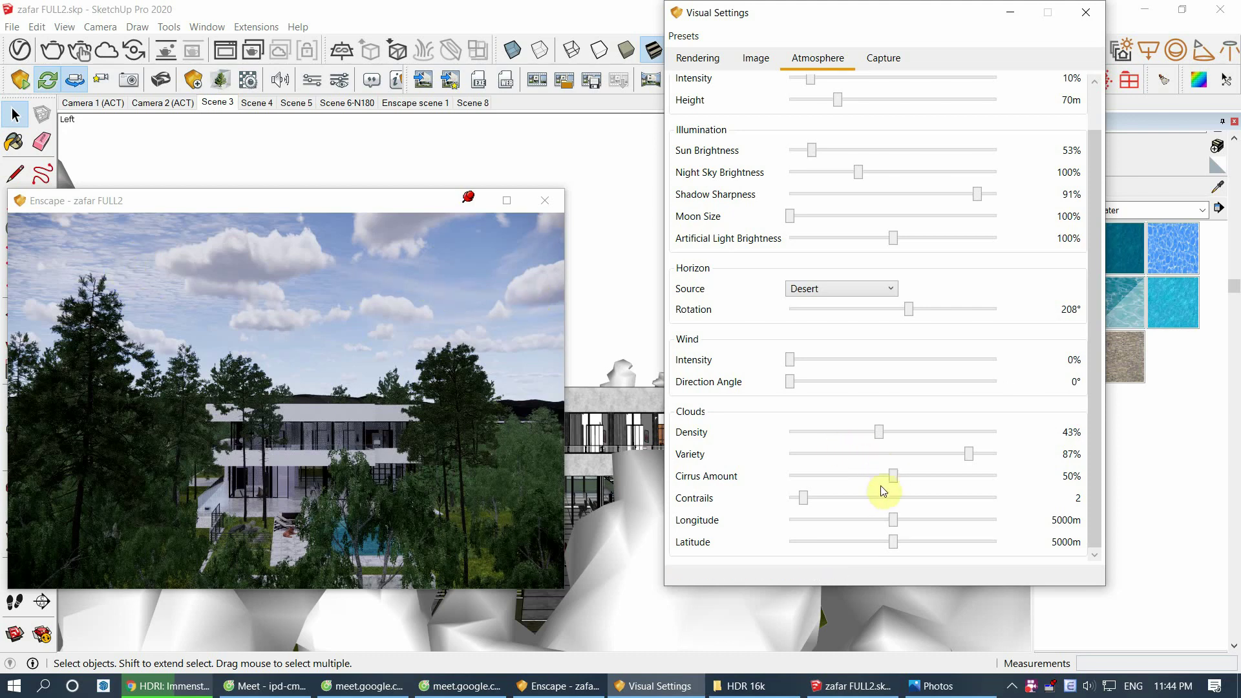
mouse_move(946, 479)
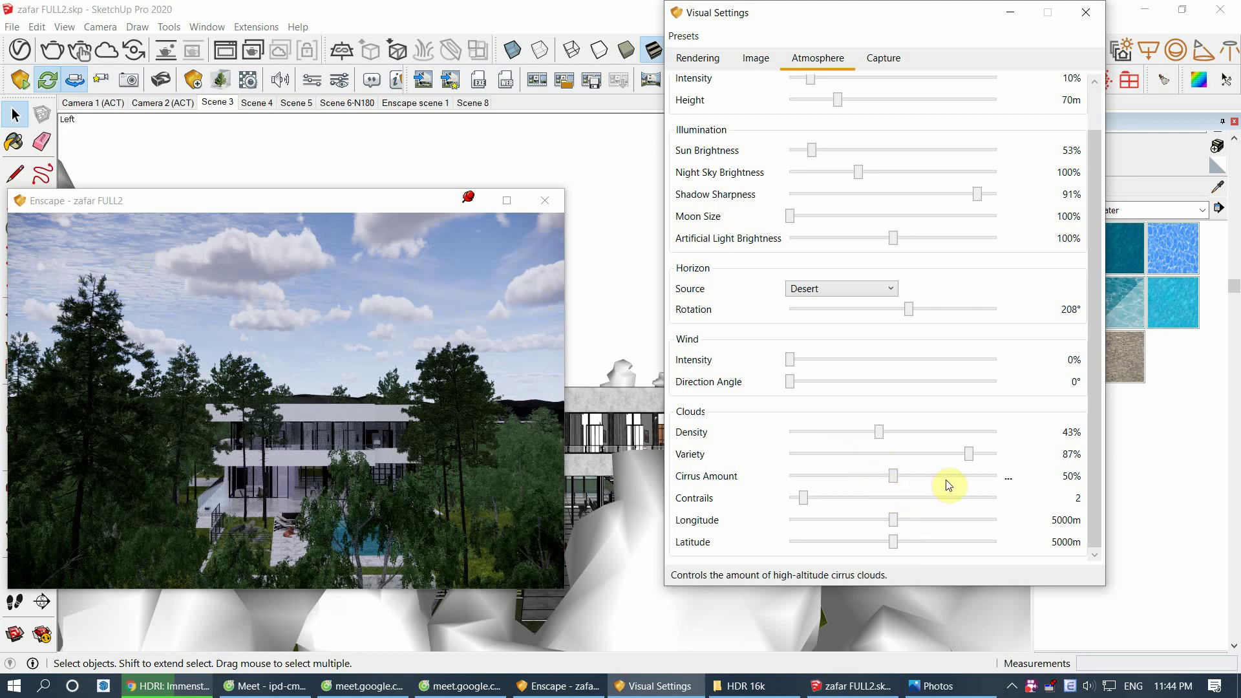
mouse_move(893, 476)
left_mouse_down()
mouse_move(766, 480)
mouse_move(921, 484)
mouse_move(812, 476)
mouse_move(879, 476)
left_mouse_up()
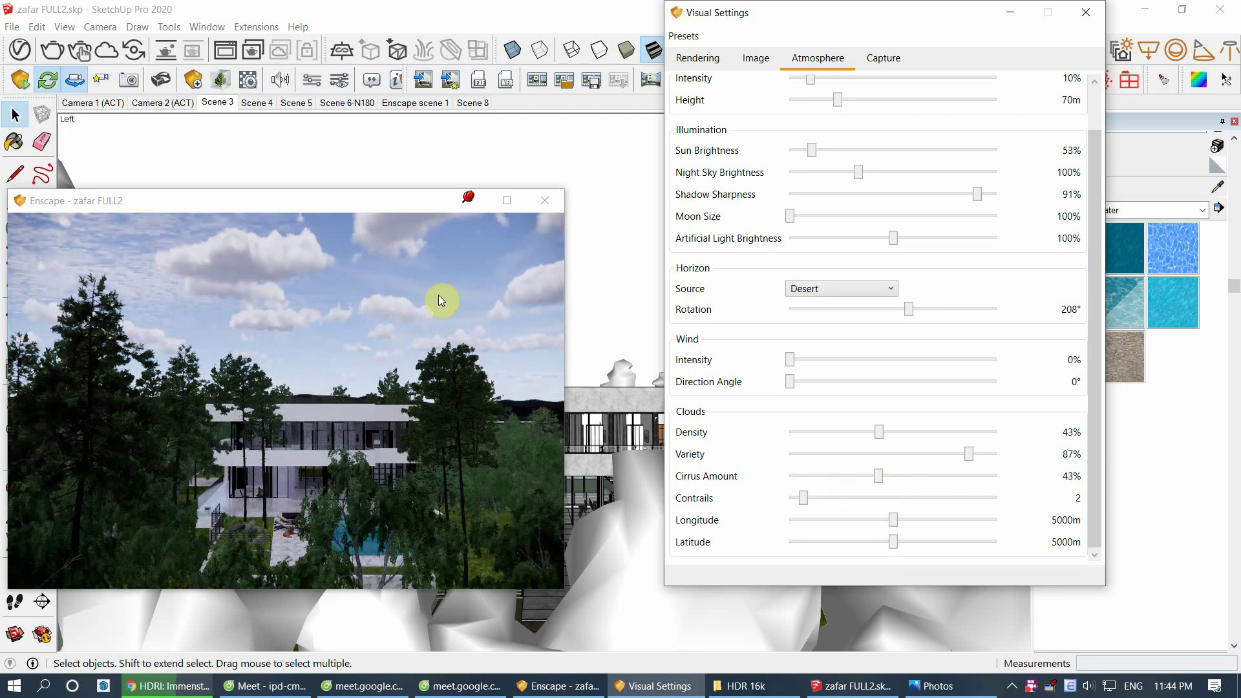
Step: Boost Image saturation from 94% to 120%, then go back to the Atmosphere settings
left_click(756, 60)
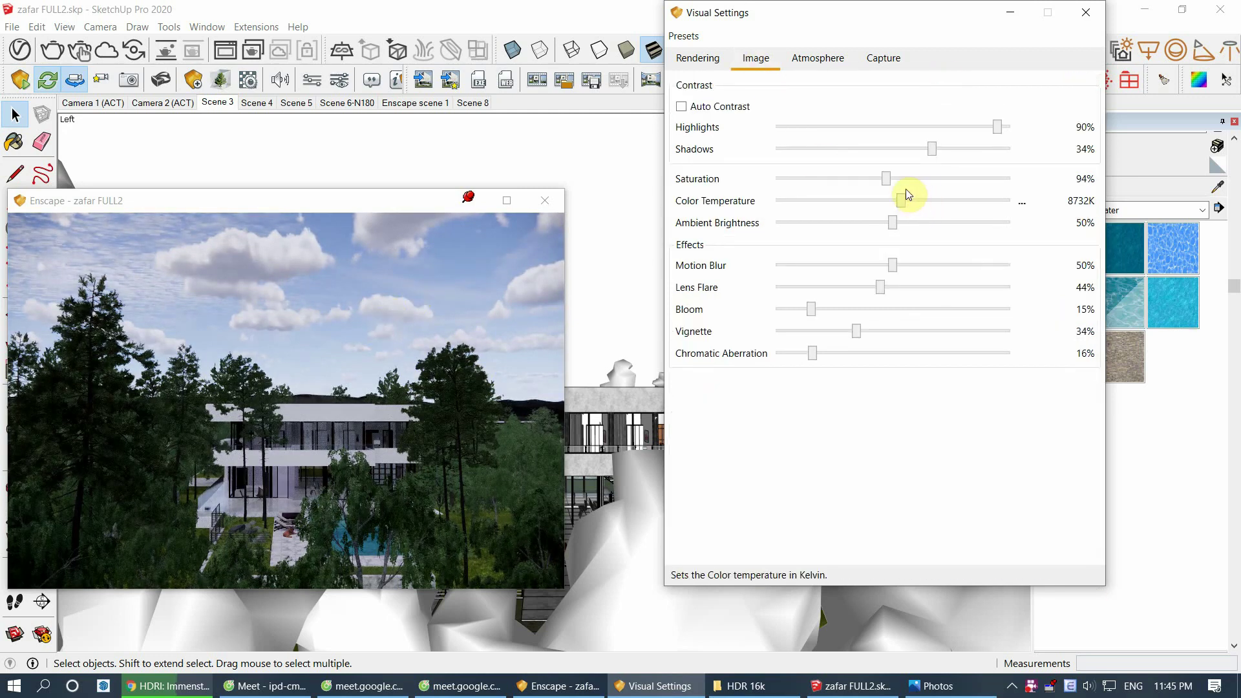
left_click_drag(887, 177, 919, 177)
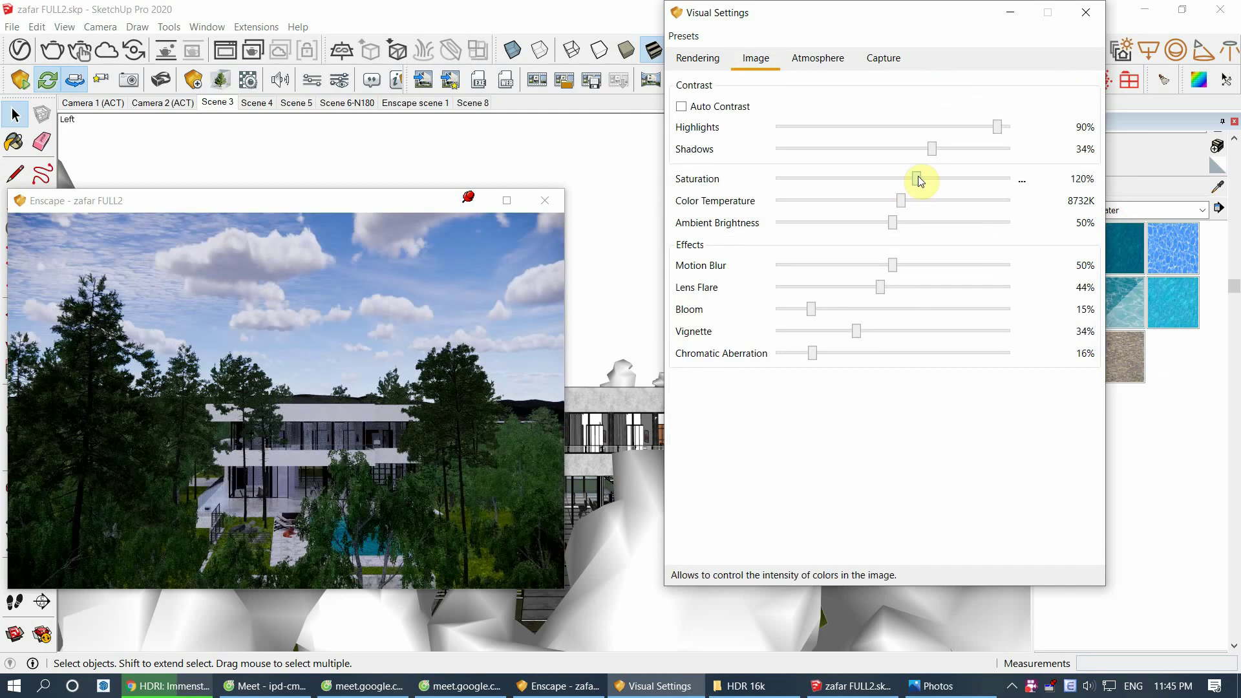
left_click(818, 58)
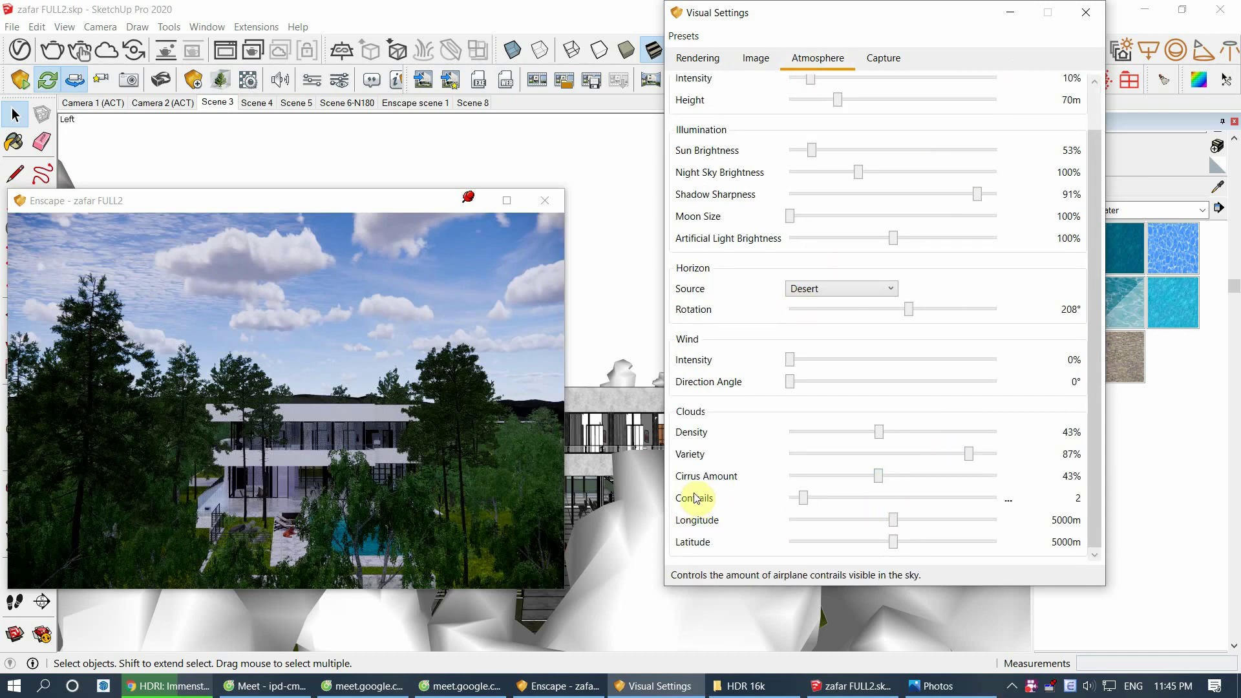
left_click_drag(805, 498, 948, 501)
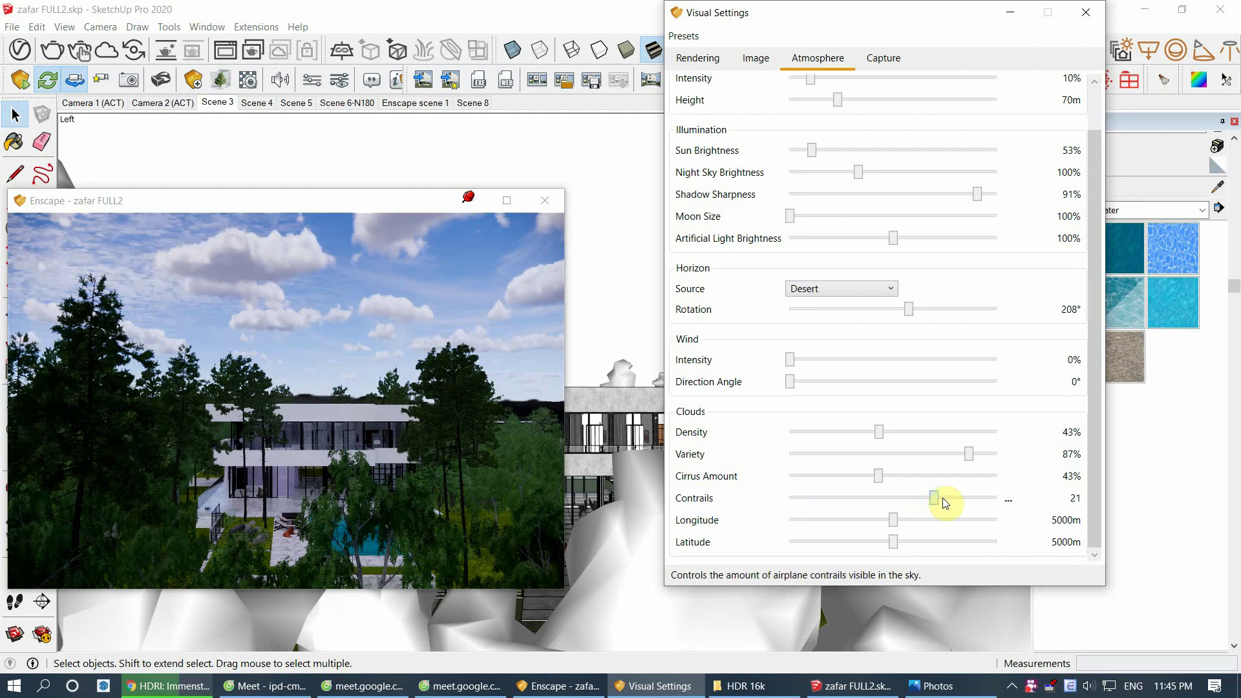
mouse_move(604, 351)
middle_mouse_down()
mouse_move(602, 411)
mouse_move(622, 458)
middle_mouse_up()
mouse_move(615, 346)
middle_mouse_down()
mouse_move(476, 347)
mouse_move(289, 256)
mouse_move(289, 268)
middle_mouse_up()
mouse_move(590, 333)
middle_mouse_down()
mouse_move(728, 370)
mouse_move(657, 342)
mouse_move(645, 357)
mouse_move(665, 360)
middle_mouse_up()
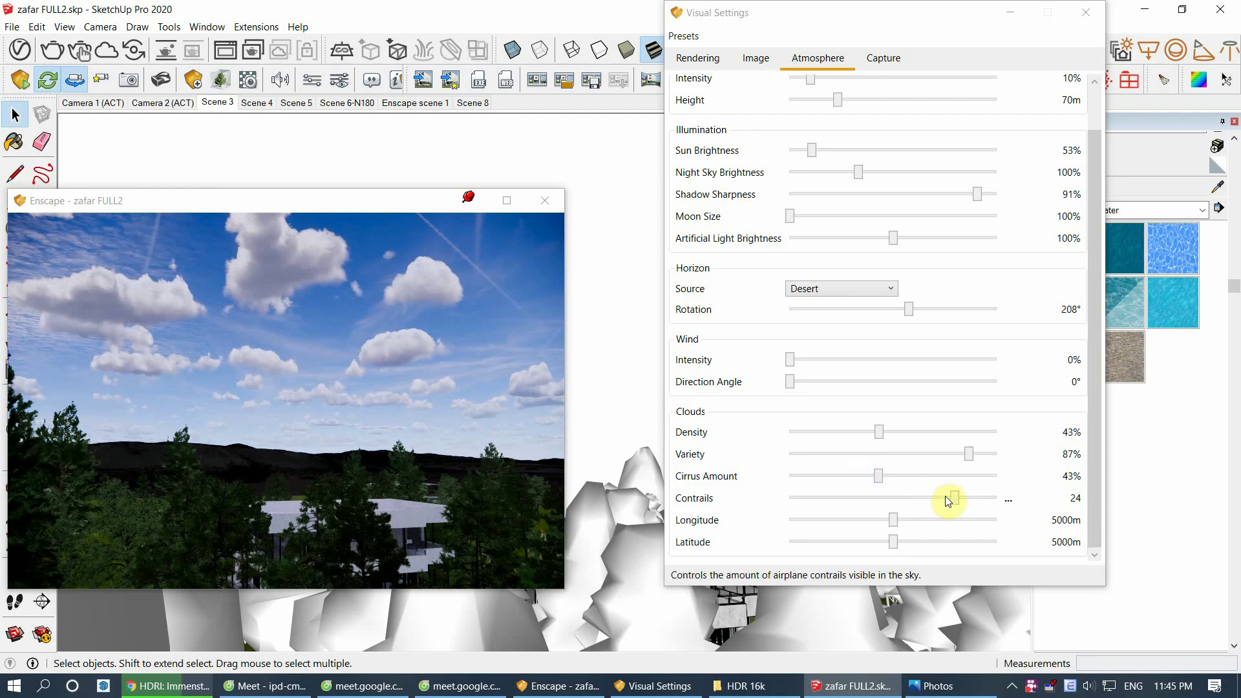
left_click_drag(956, 504, 803, 505)
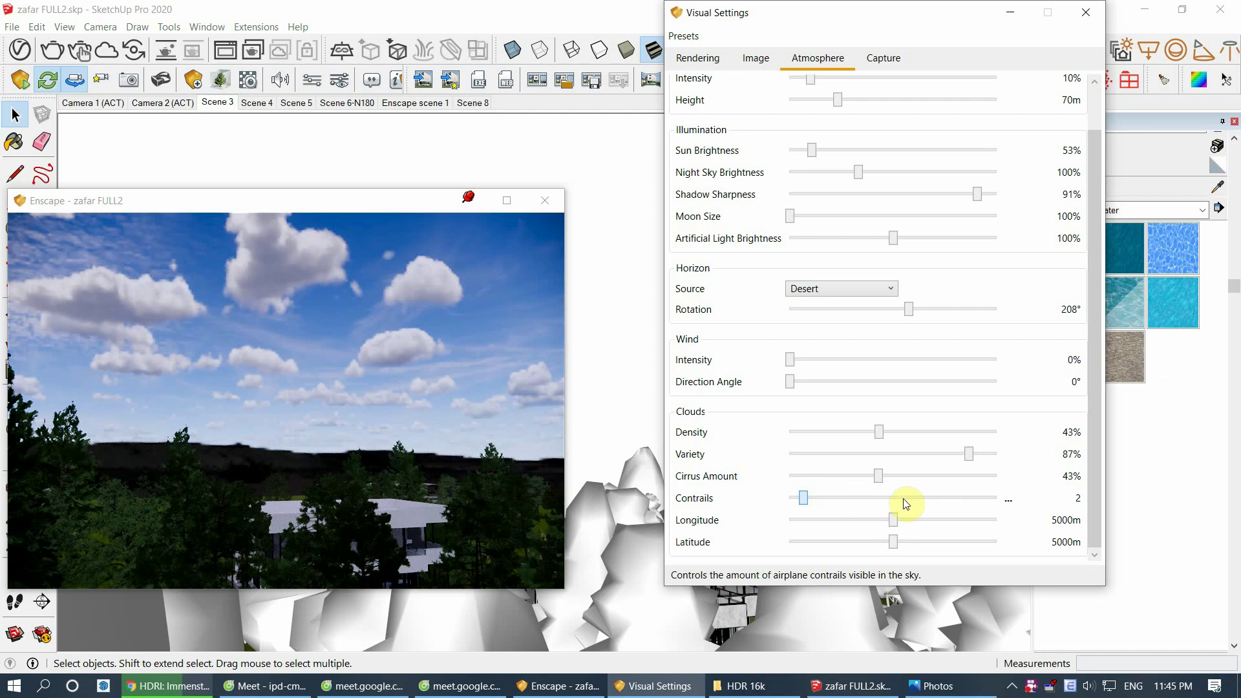
left_click(761, 448)
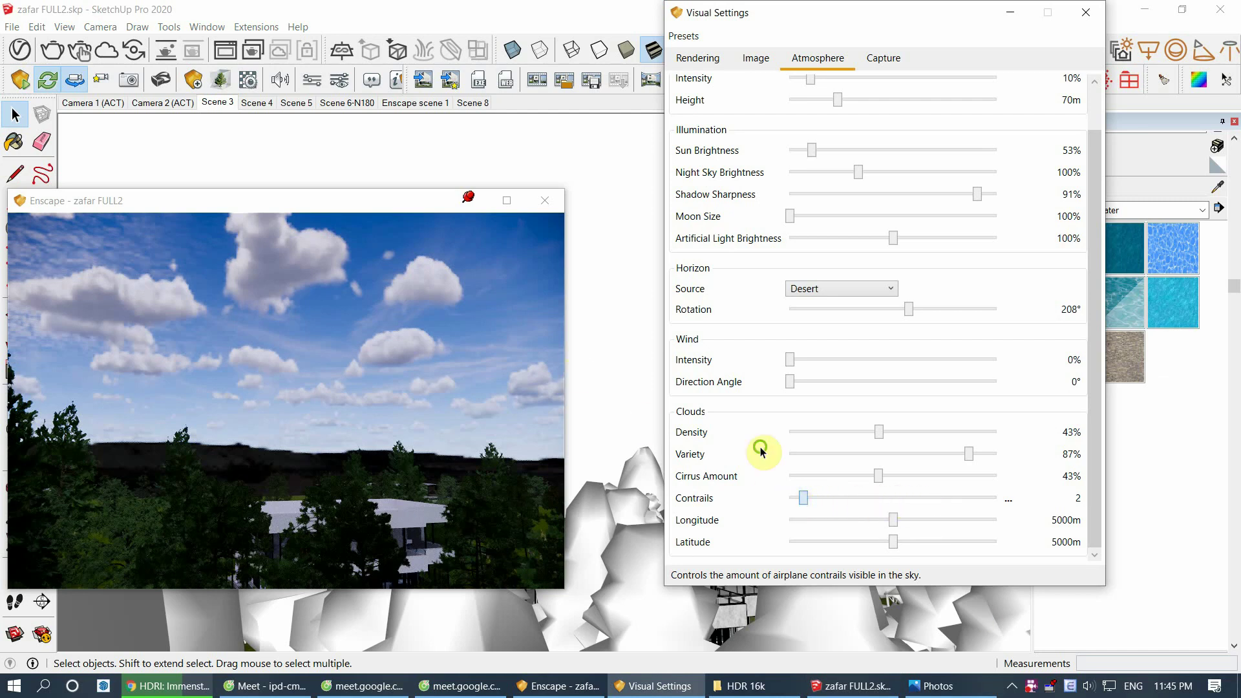
left_click(738, 536)
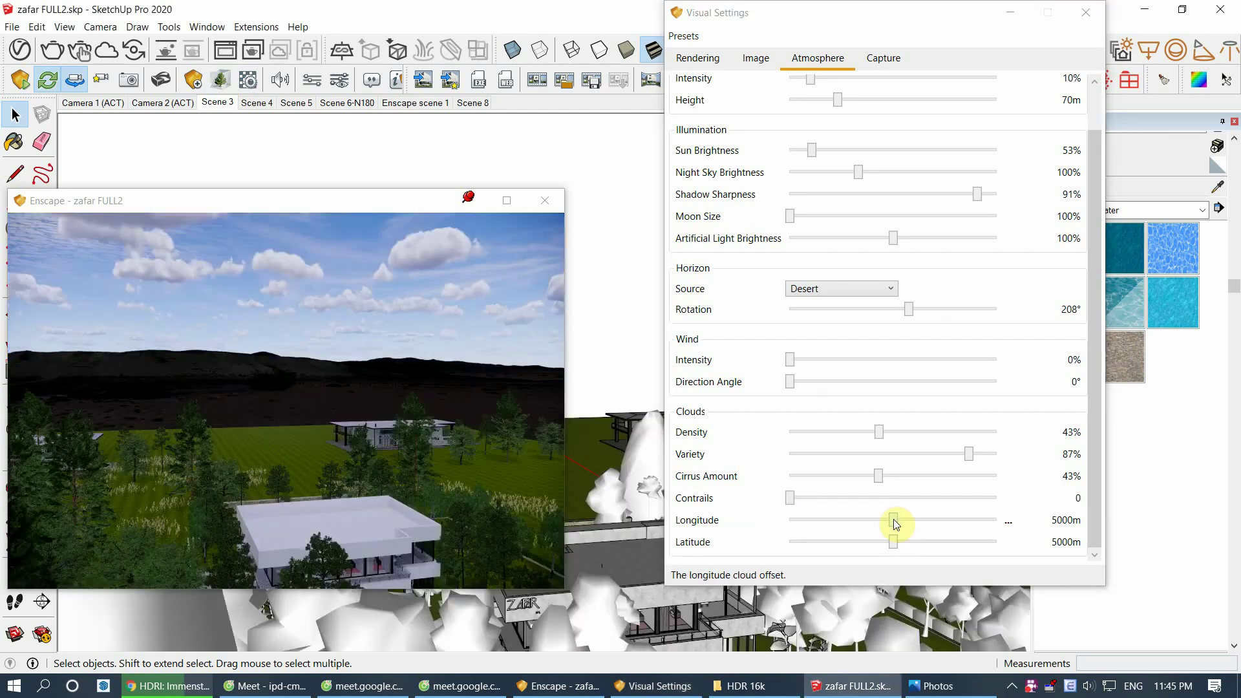
Step: Shift the cloud offsets to roughly 6552m longitude and 3579m latitude
mouse_move(893, 520)
left_mouse_down()
mouse_move(795, 521)
mouse_move(909, 521)
mouse_move(840, 542)
left_mouse_up()
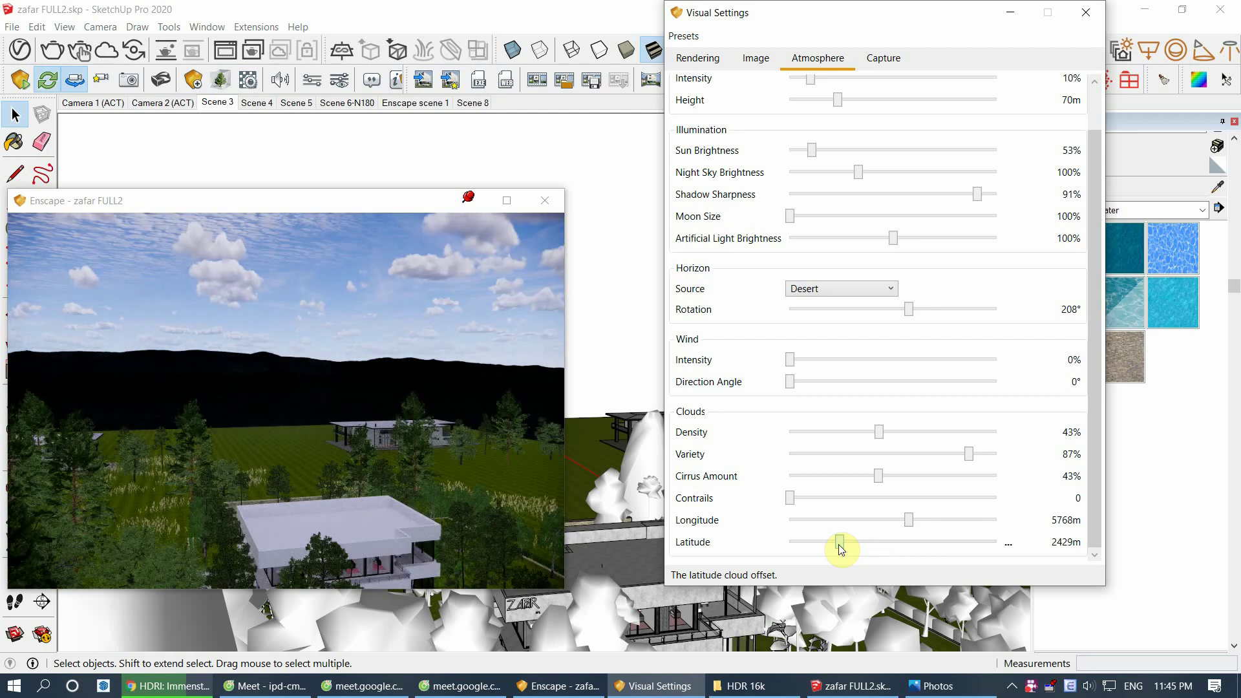
mouse_move(839, 545)
left_mouse_down()
mouse_move(867, 544)
mouse_move(836, 546)
left_mouse_up()
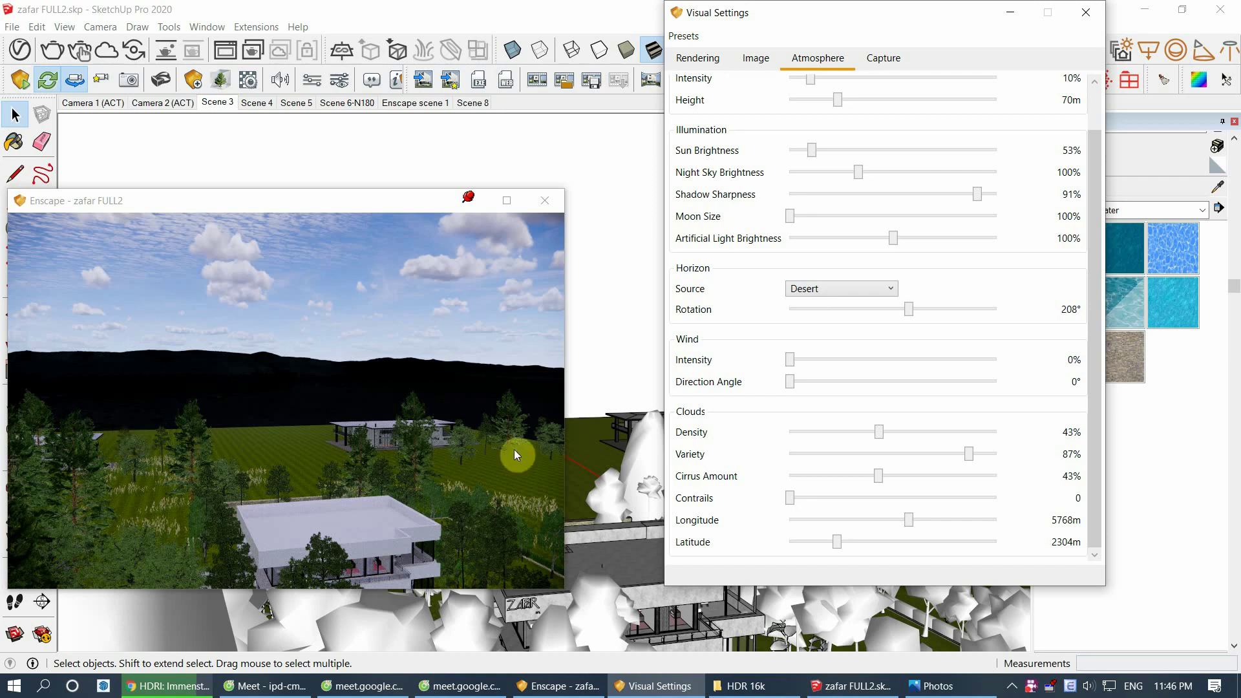
left_click(920, 519)
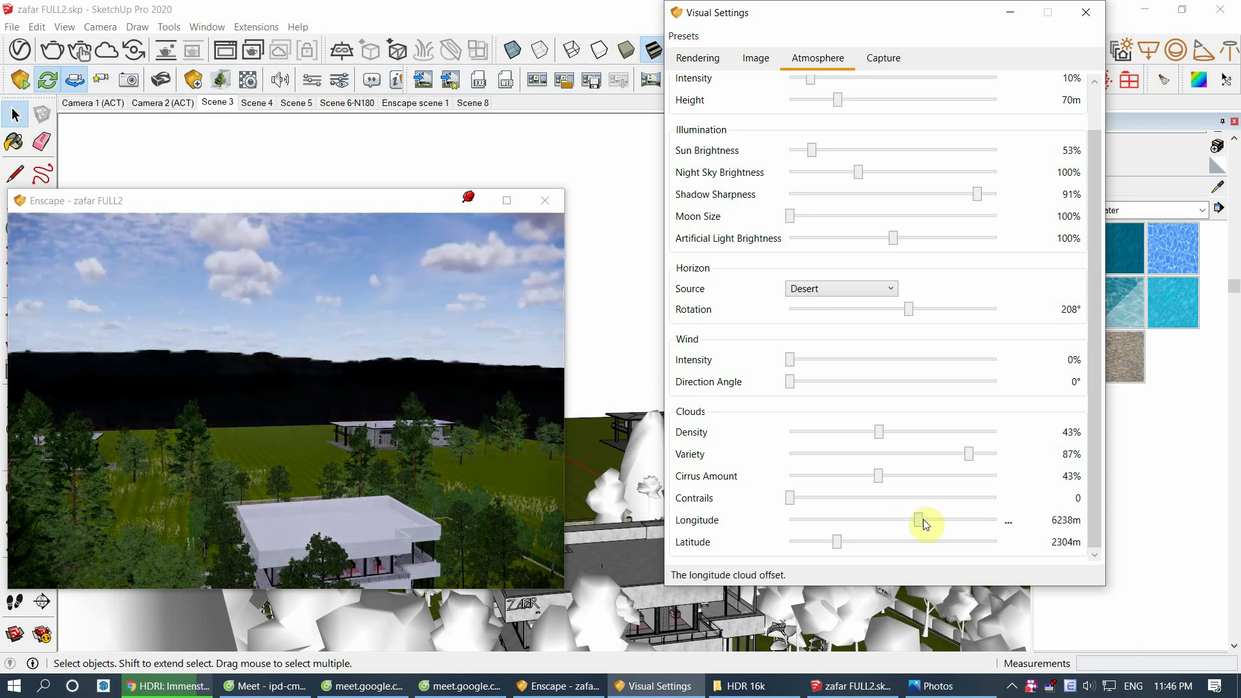
left_click(925, 522)
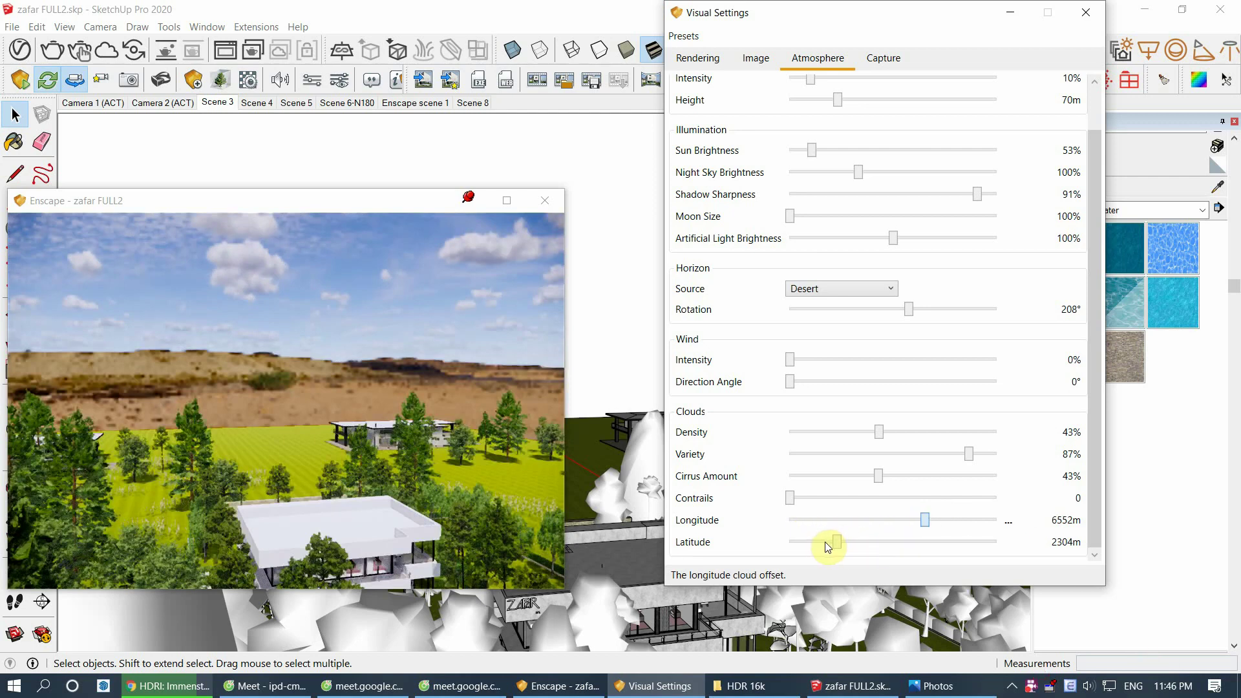
left_click(879, 543)
mouse_move(925, 521)
left_mouse_down()
mouse_move(809, 526)
mouse_move(938, 518)
mouse_move(857, 519)
mouse_move(914, 522)
mouse_move(889, 526)
mouse_move(929, 536)
mouse_move(823, 533)
mouse_move(961, 530)
mouse_move(873, 522)
mouse_move(914, 522)
left_mouse_up()
Step: Finalize cloud offsets at 7868m longitude and 3605m latitude, then return to Scene 3
middle_click_drag(553, 637, 814, 632)
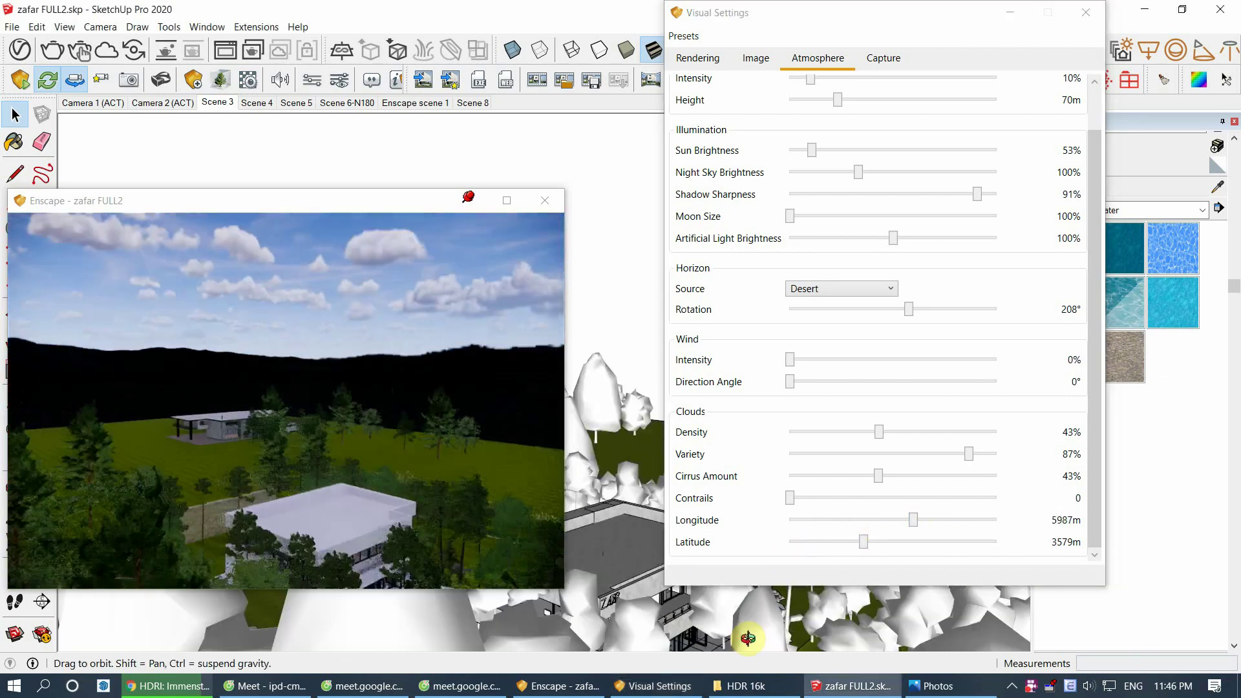
middle_click_drag(735, 621, 748, 599)
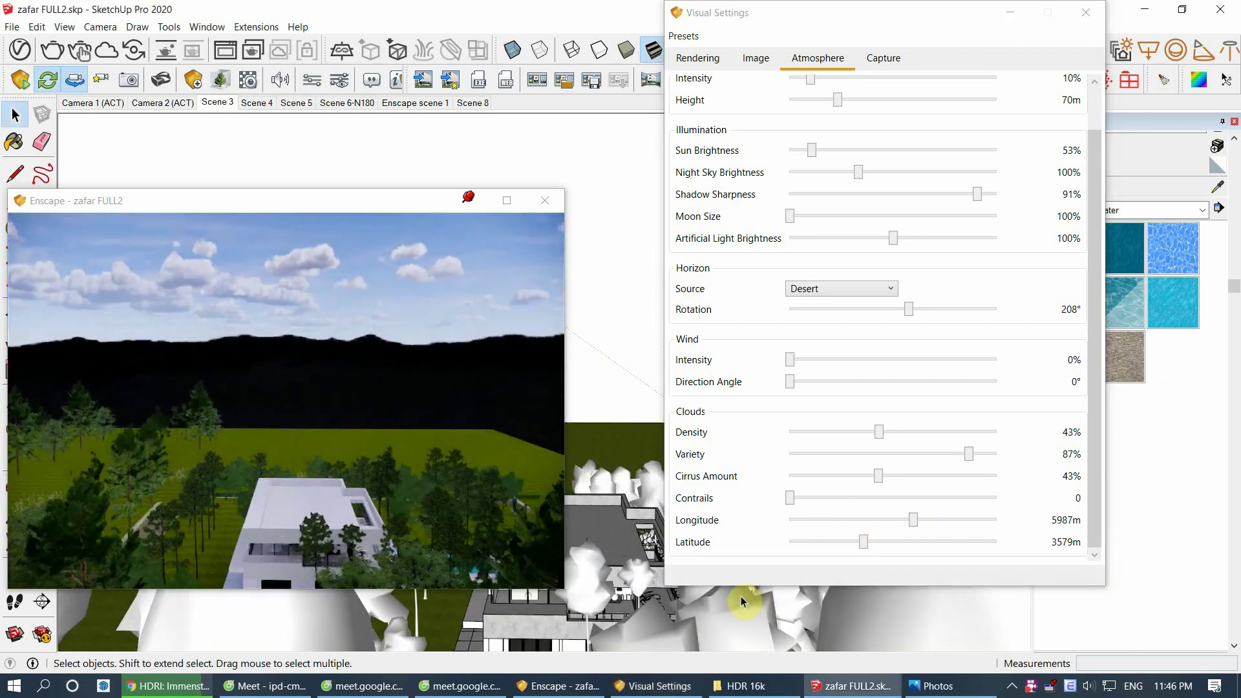
mouse_move(911, 521)
left_mouse_down()
mouse_move(817, 521)
mouse_move(963, 521)
left_mouse_up()
mouse_move(867, 542)
left_mouse_down()
mouse_move(790, 542)
mouse_move(929, 542)
mouse_move(828, 542)
left_mouse_up()
left_click(903, 545)
left_click(217, 104)
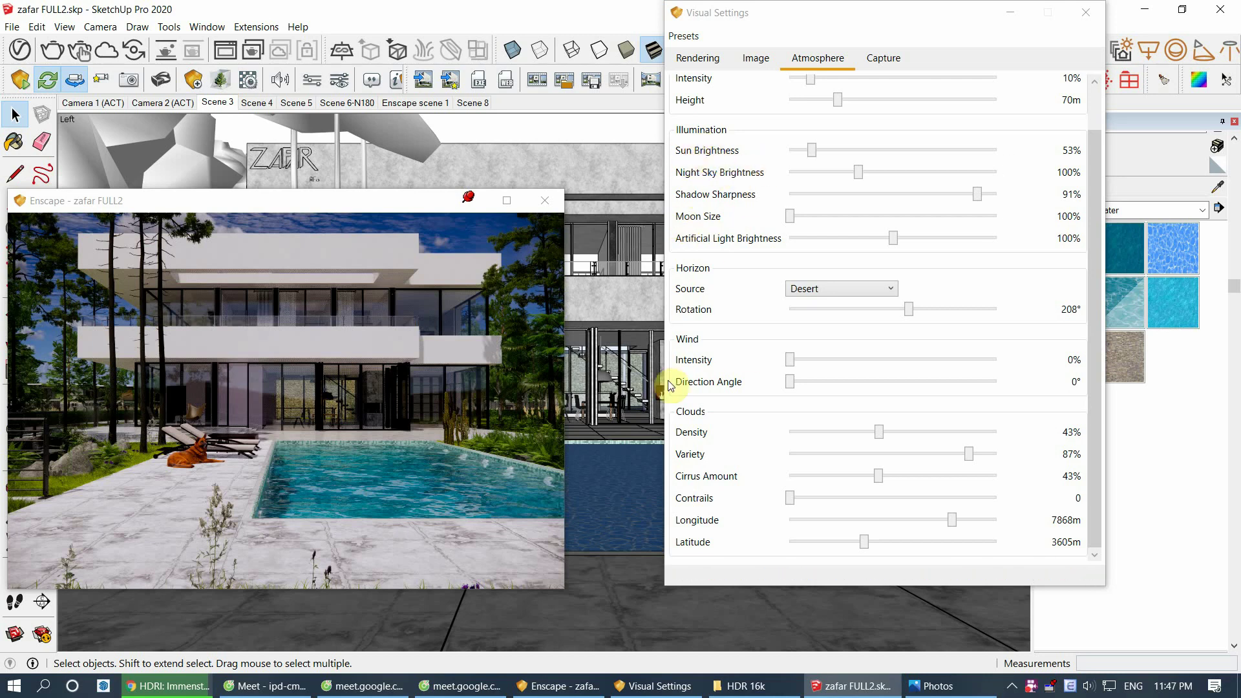
Step: Glance at the Capture settings, then return to the Atmosphere settings
left_click(873, 59)
left_click(830, 58)
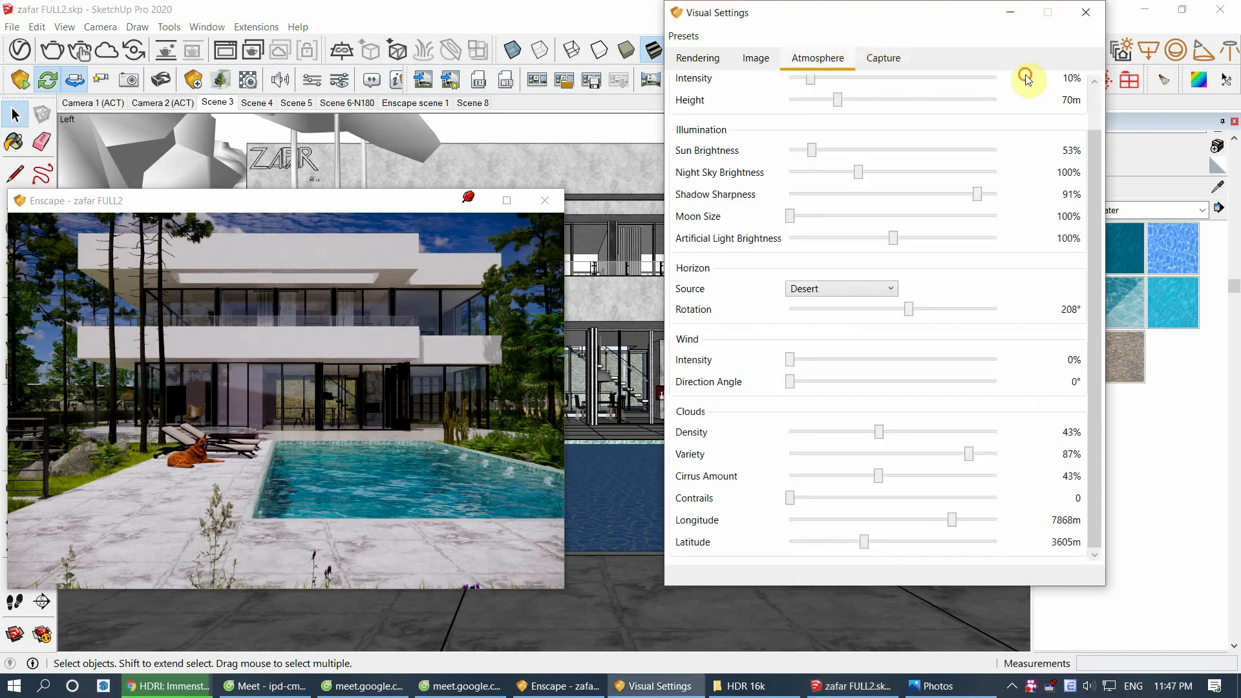